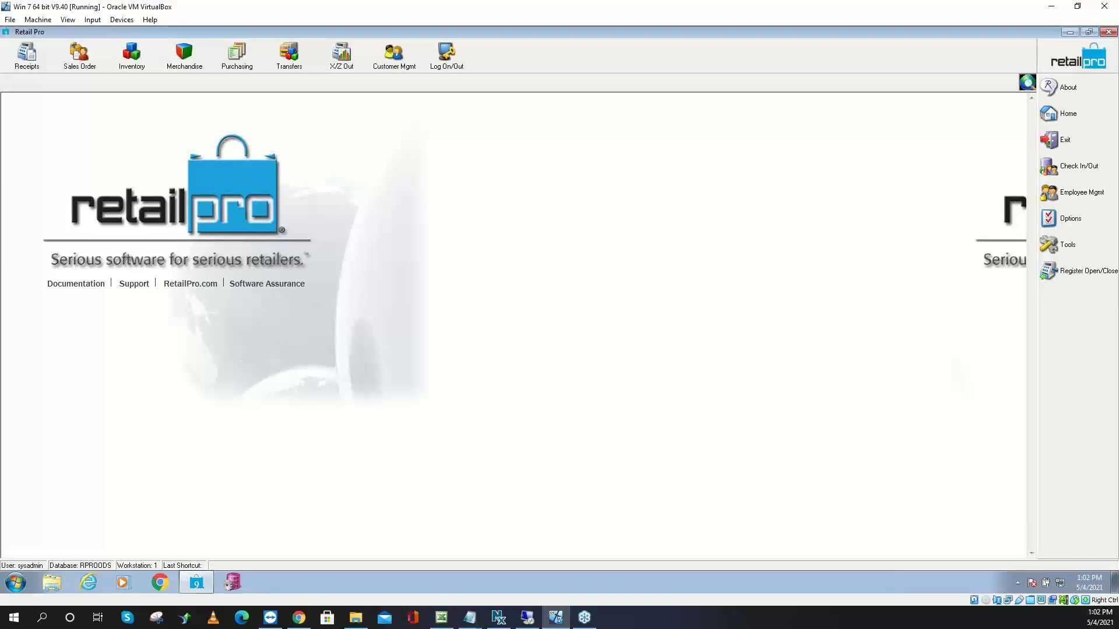
Leave the VirtualBox window and drag the PI Steps9.txt notes over the Retail Pro home page
key("alt+Tab")
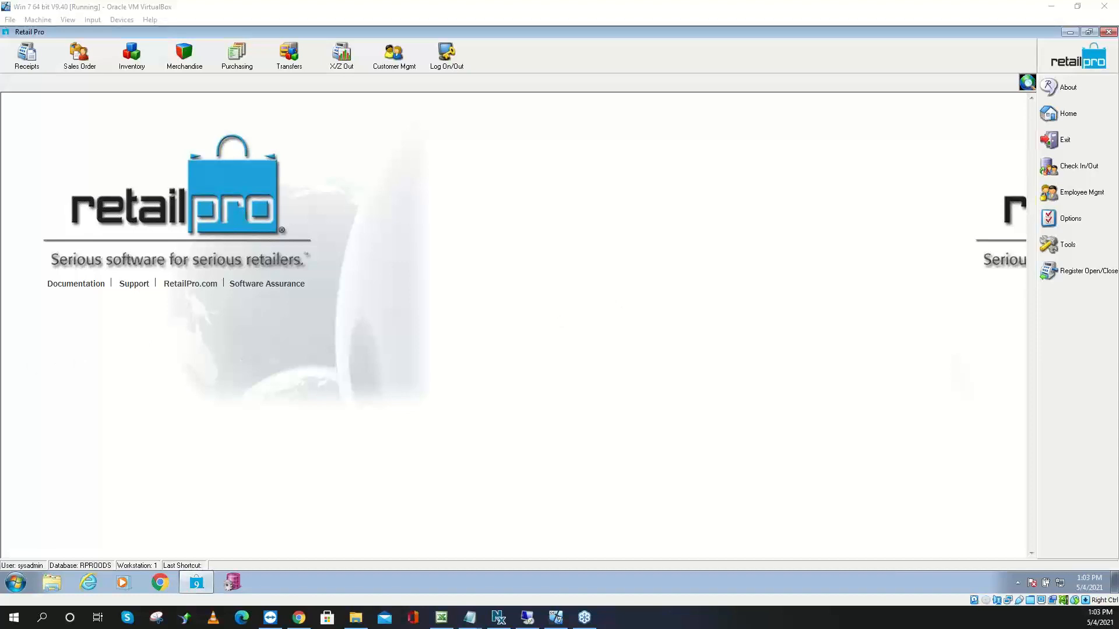
left_click_drag(0, 111, 357, 18)
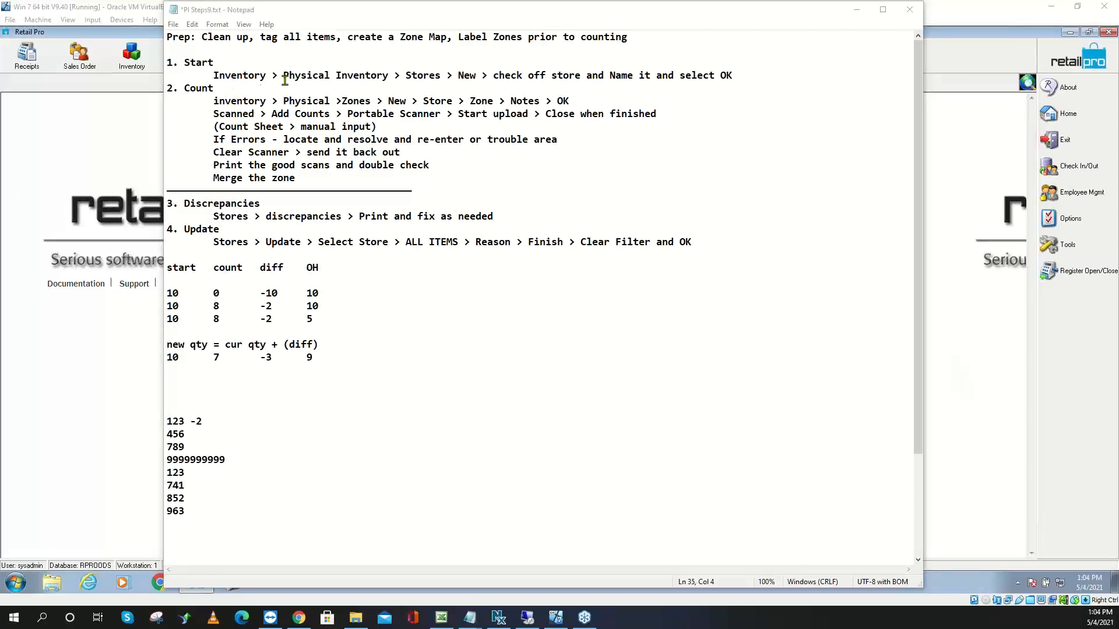
Highlight the Prep, Start, Discrepancies and Count lines in the notes, then move Notepad aside
left_click_drag(637, 37, 141, 33)
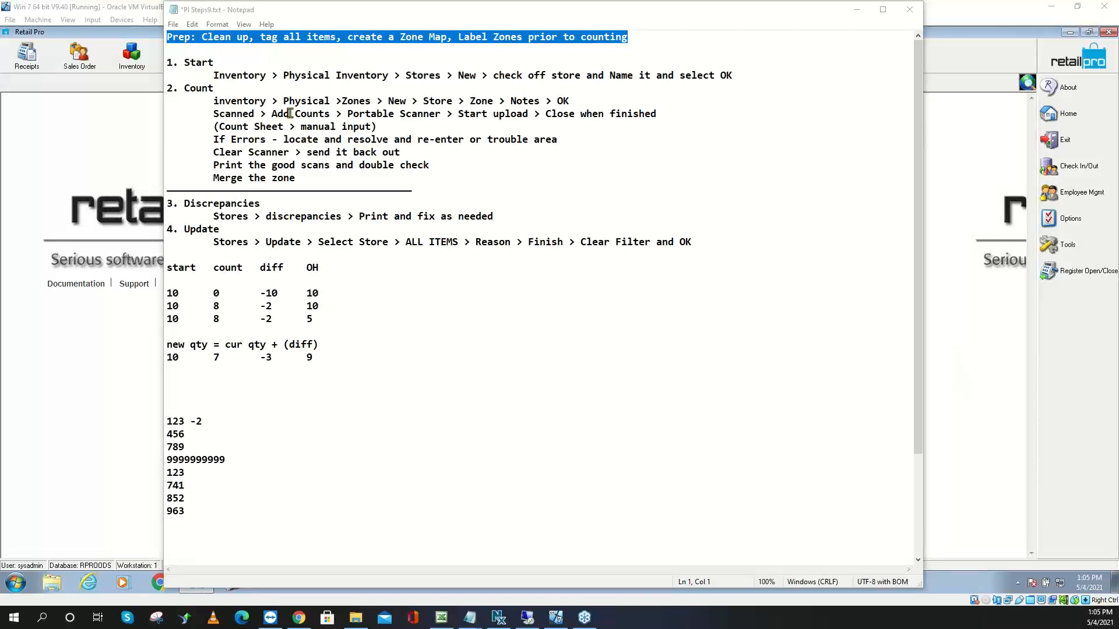
left_click_drag(214, 63, 173, 88)
left_click_drag(262, 204, 182, 227)
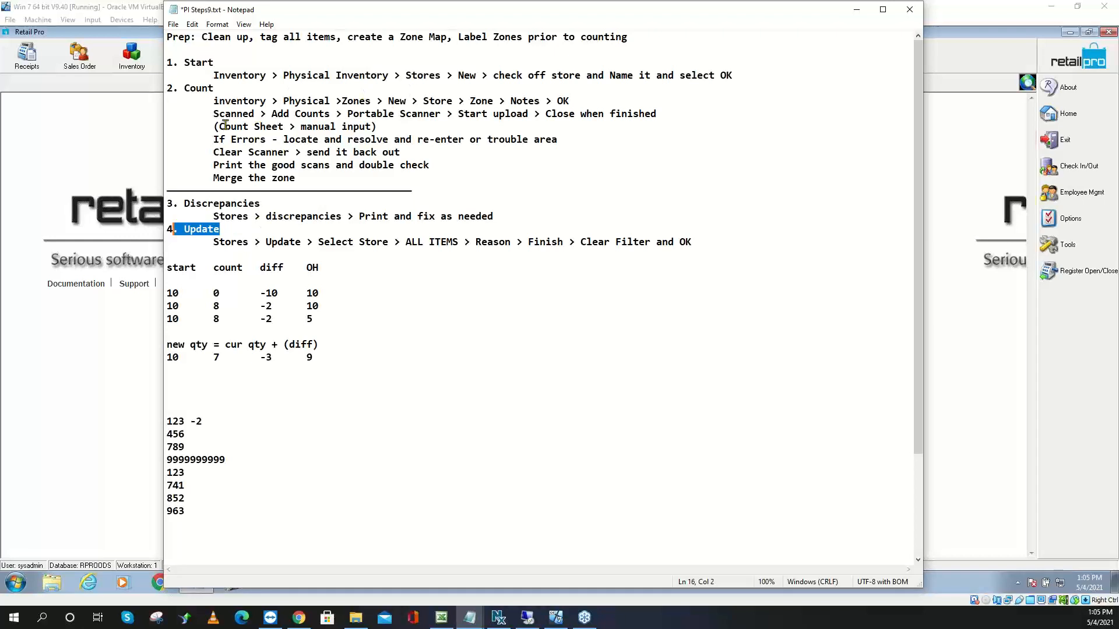
left_click(218, 88)
left_click_drag(217, 88, 166, 88)
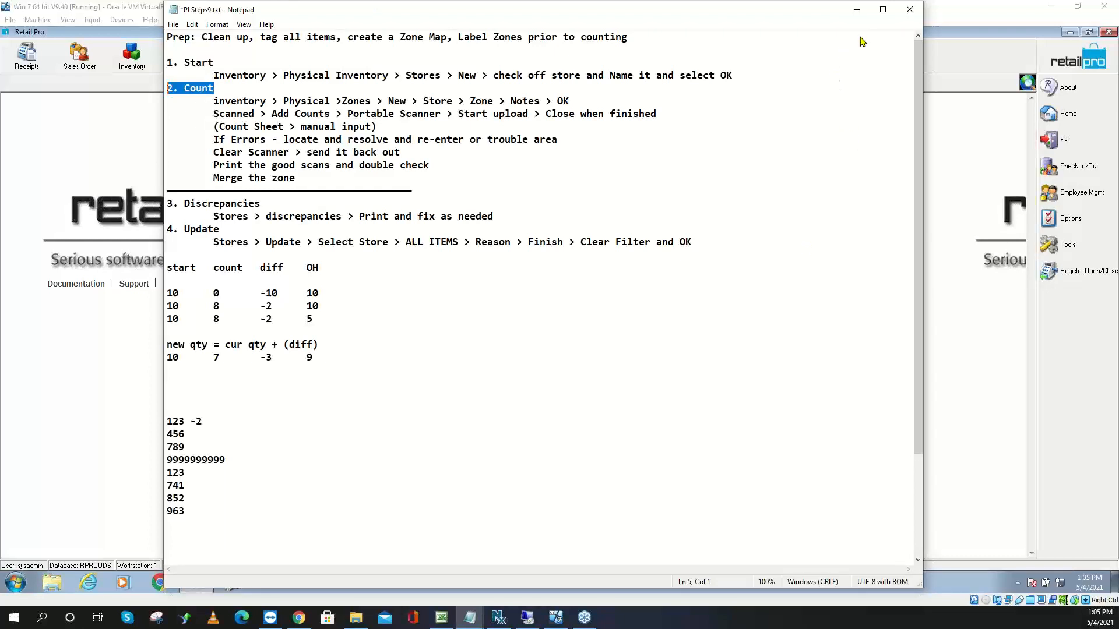
left_click_drag(813, 11, 0, 11)
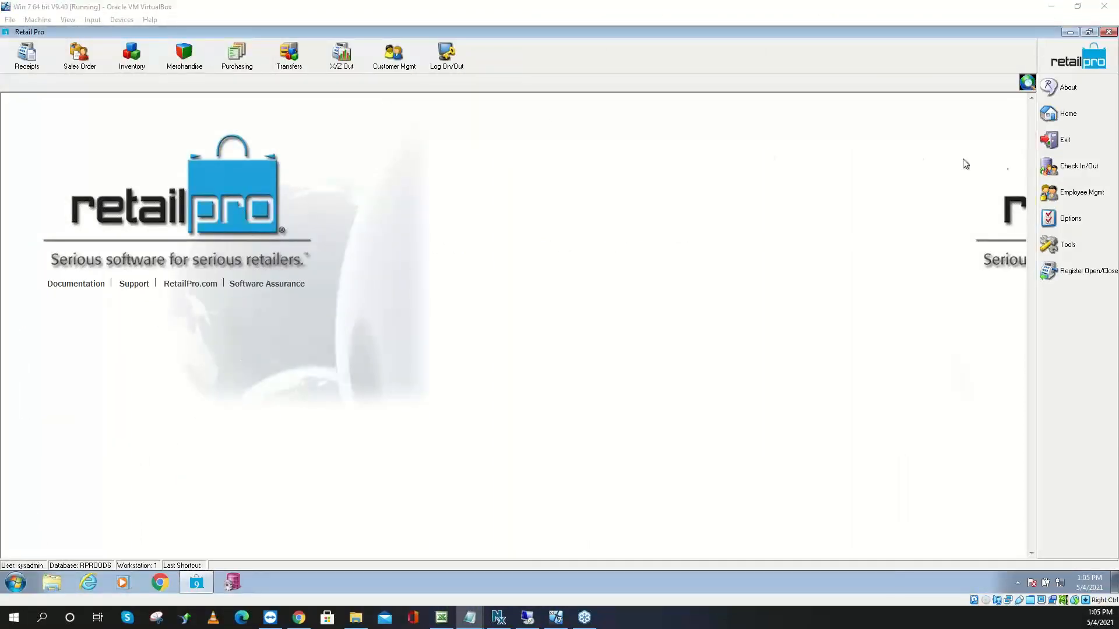
Open Inventory > Physical Inventory > Stores to start a new PI for store 000
left_click(145, 58)
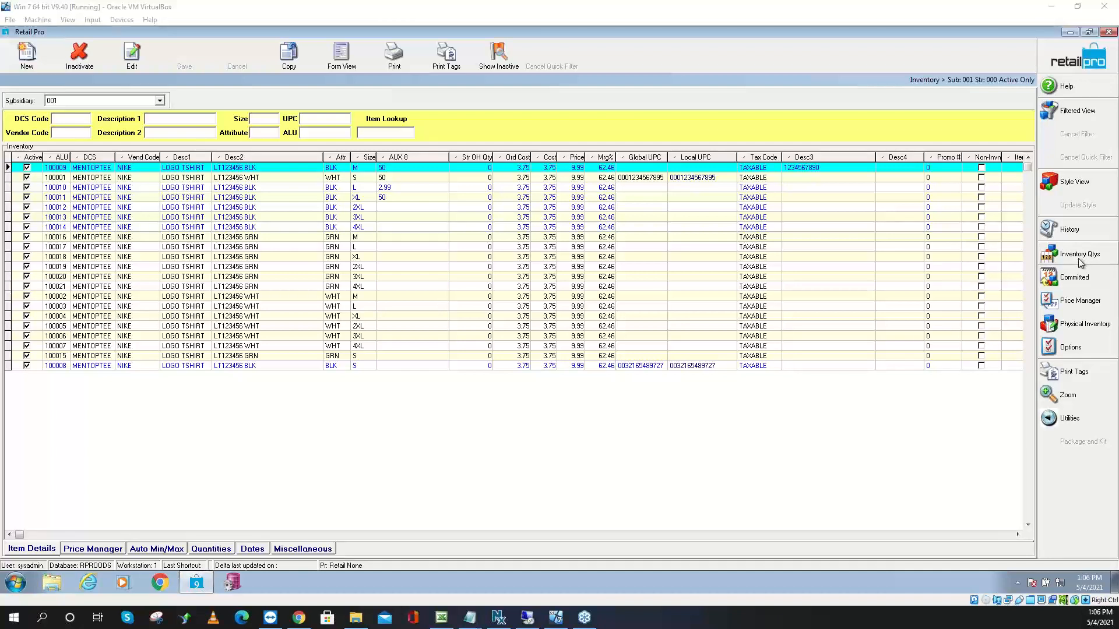
left_click(1074, 324)
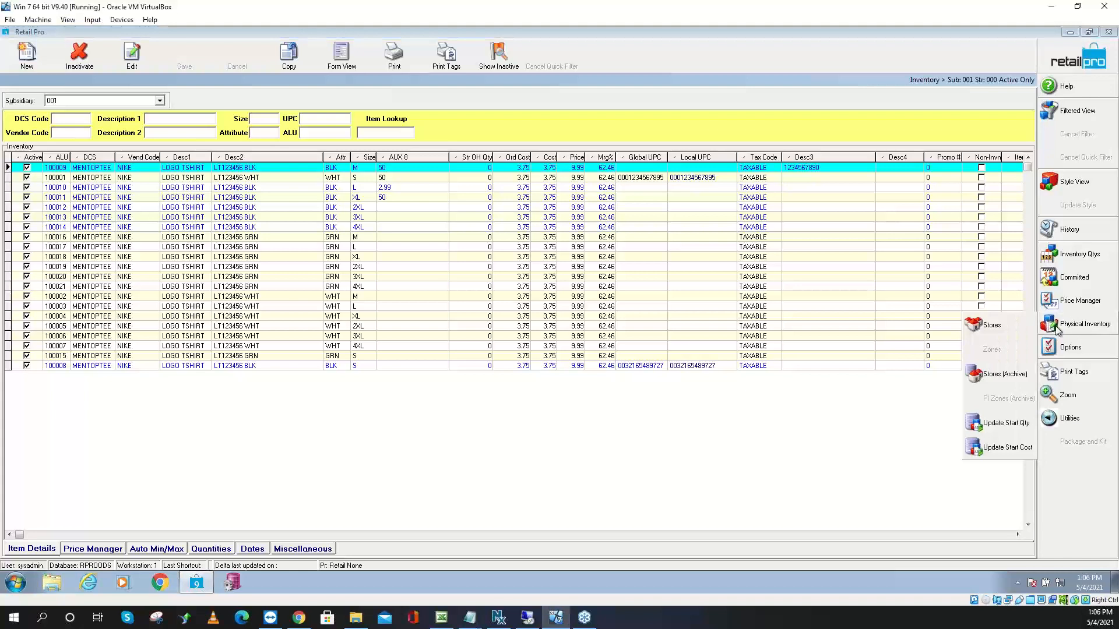
left_click(984, 331)
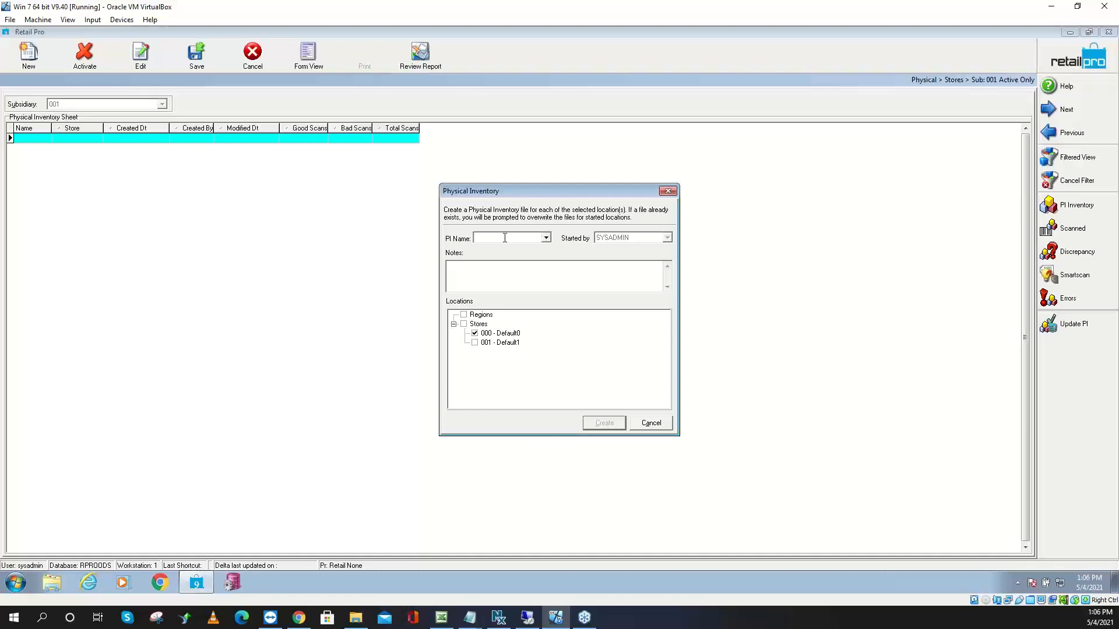
Name the physical inventory PI2021 and look through the ALU, DCS Code and Vendor Code filter criteria
type("PI2021")
left_click(601, 424)
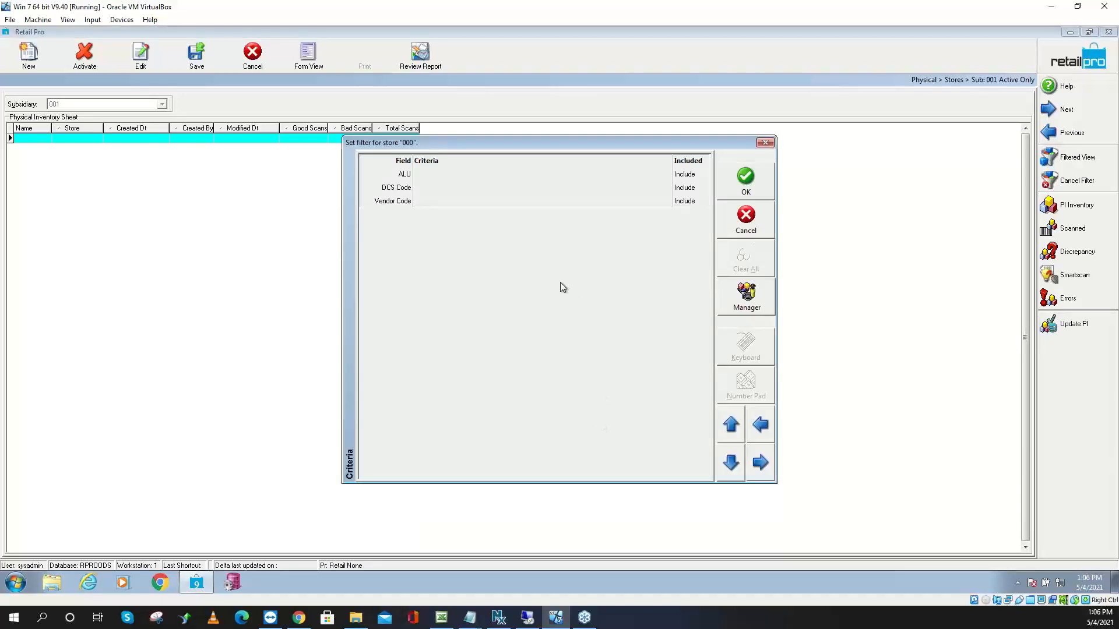
left_click(442, 174)
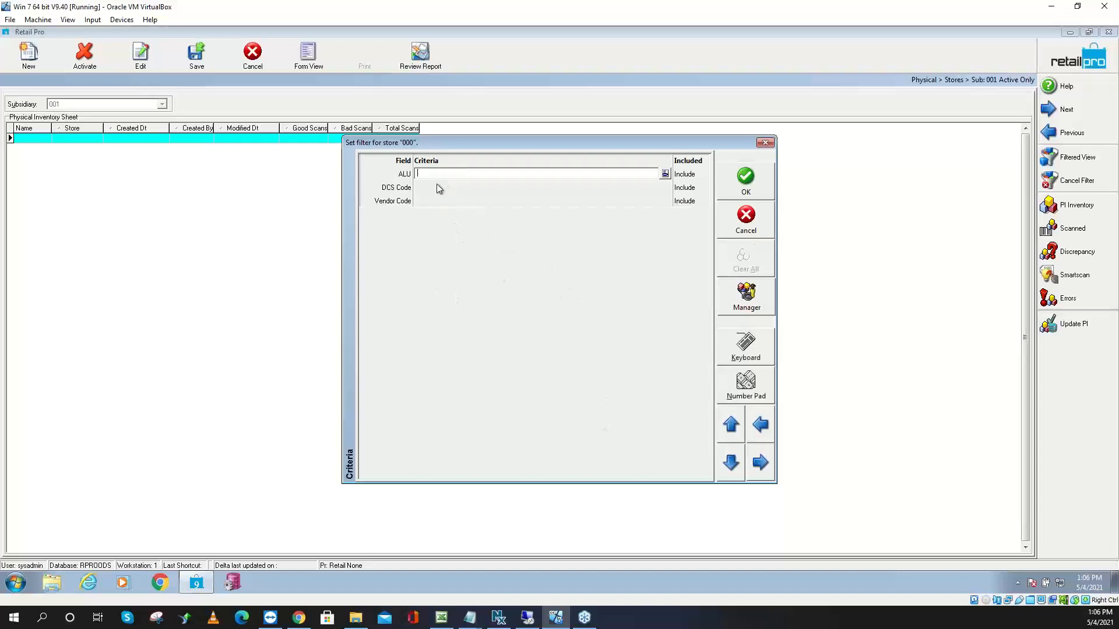
left_click(437, 187)
left_click(436, 200)
left_click(442, 186)
left_click(443, 174)
left_click(441, 189)
left_click(455, 201)
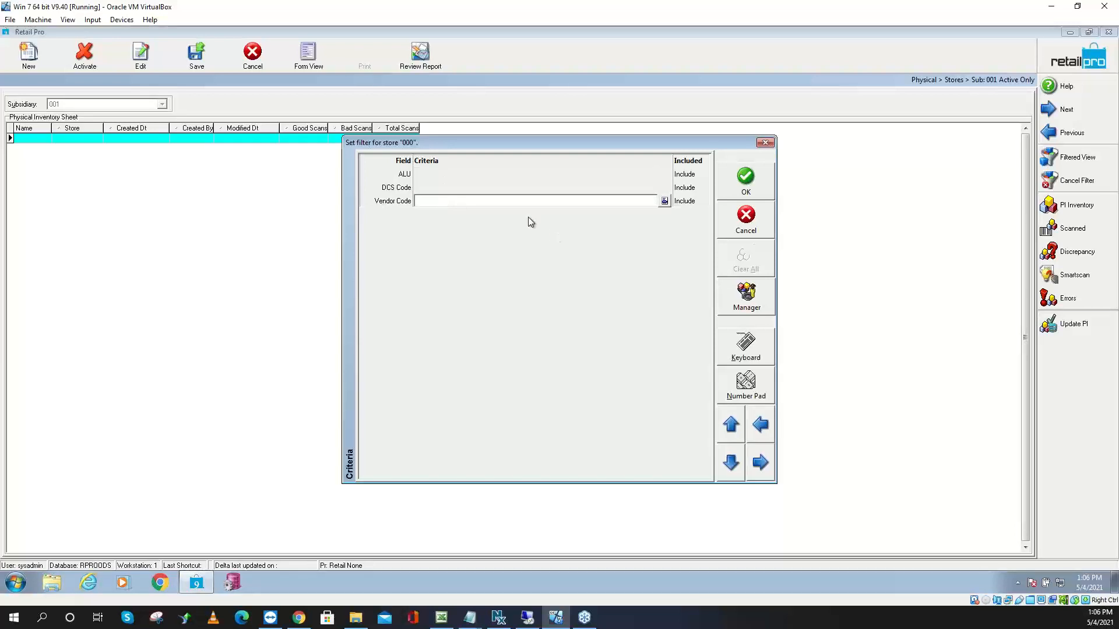
left_click(443, 175)
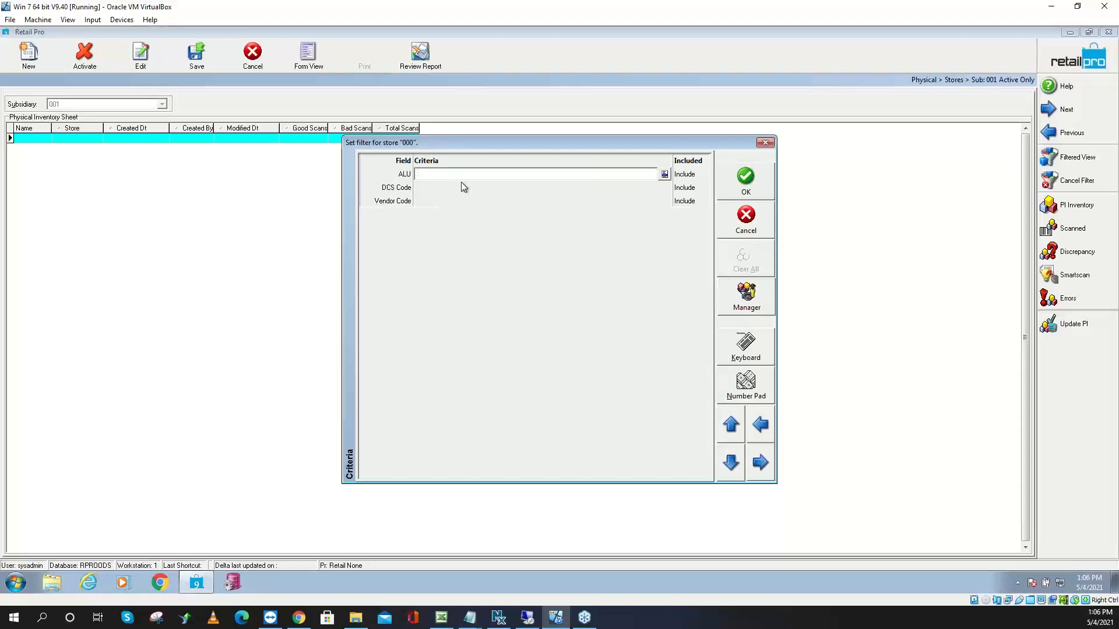
Try an ALU list filter (123456, 123457), then clear all criteria and create PI2021 unfiltered
left_click(665, 174)
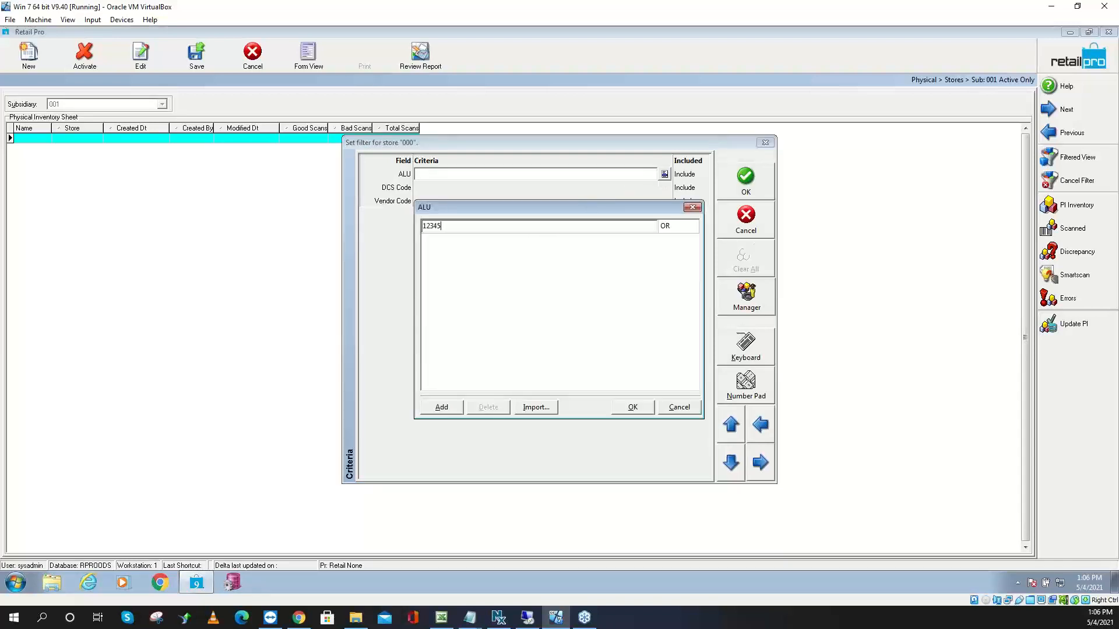
key("Return")
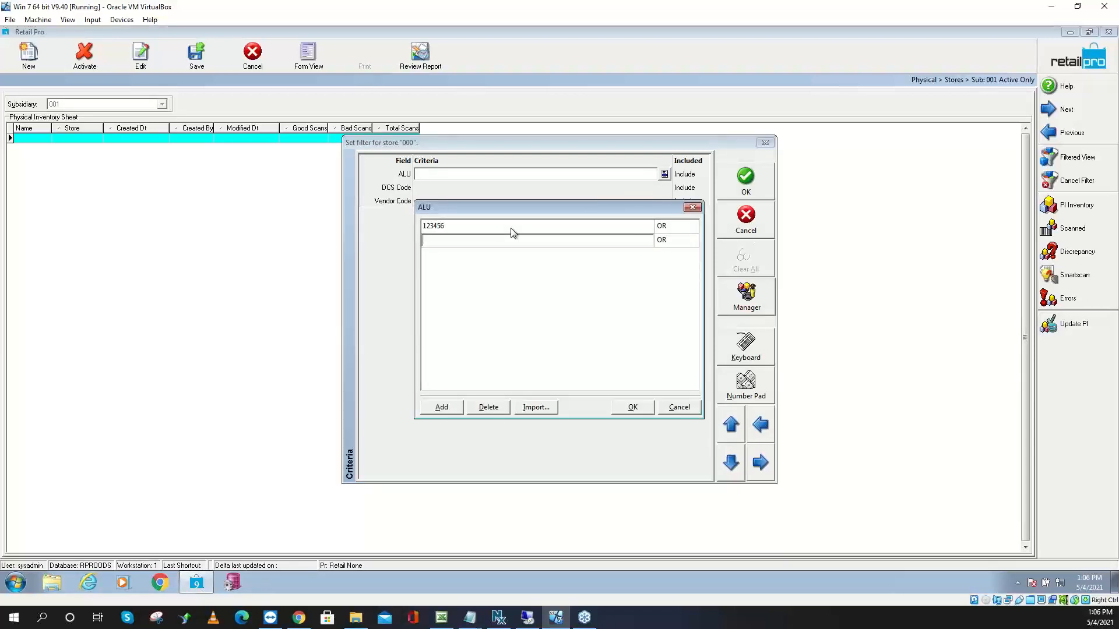
type("123457")
key("Return")
type("123456")
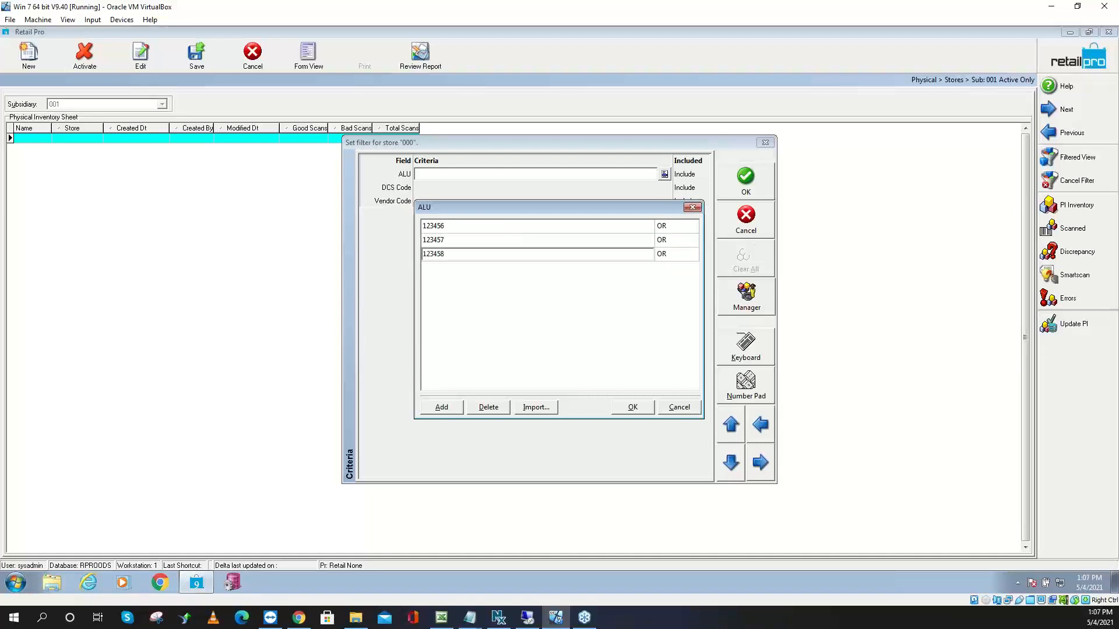
left_click(634, 407)
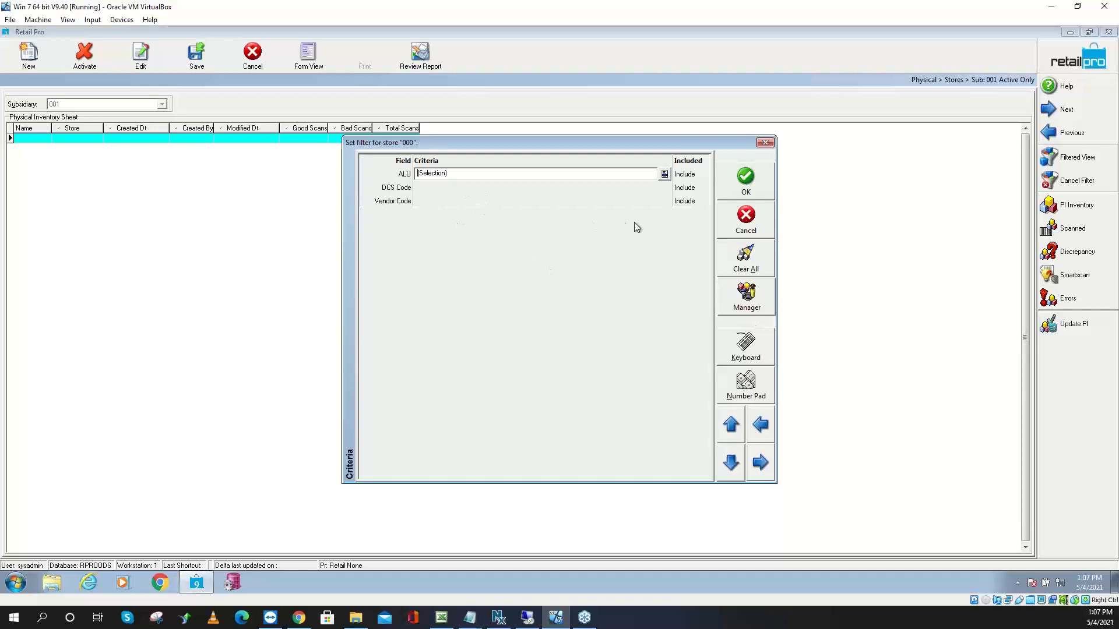
left_click(746, 272)
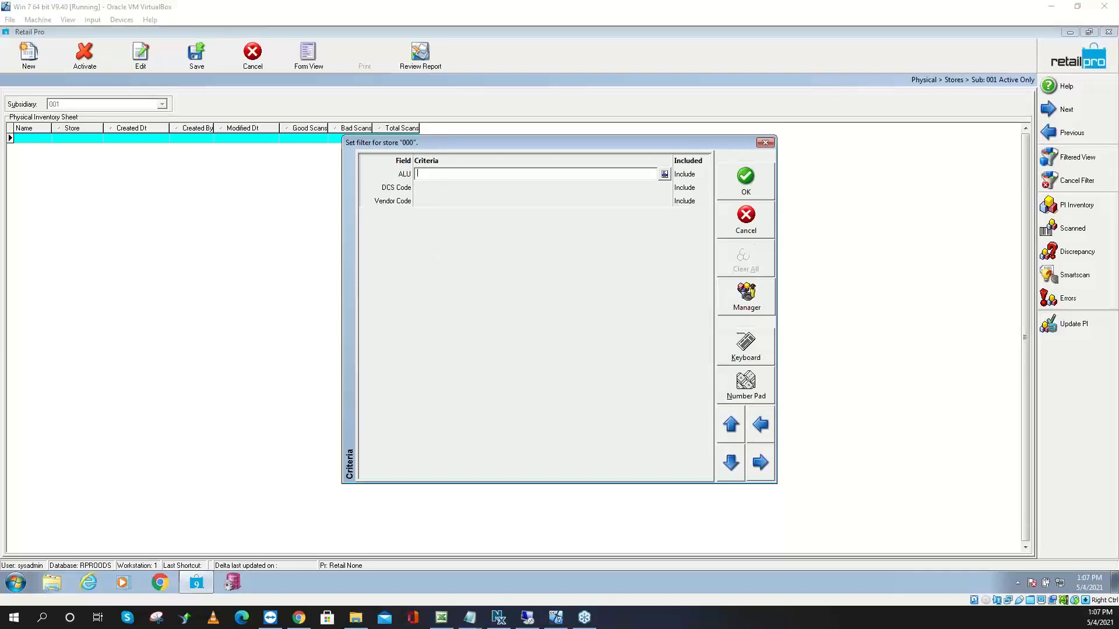
left_click(746, 178)
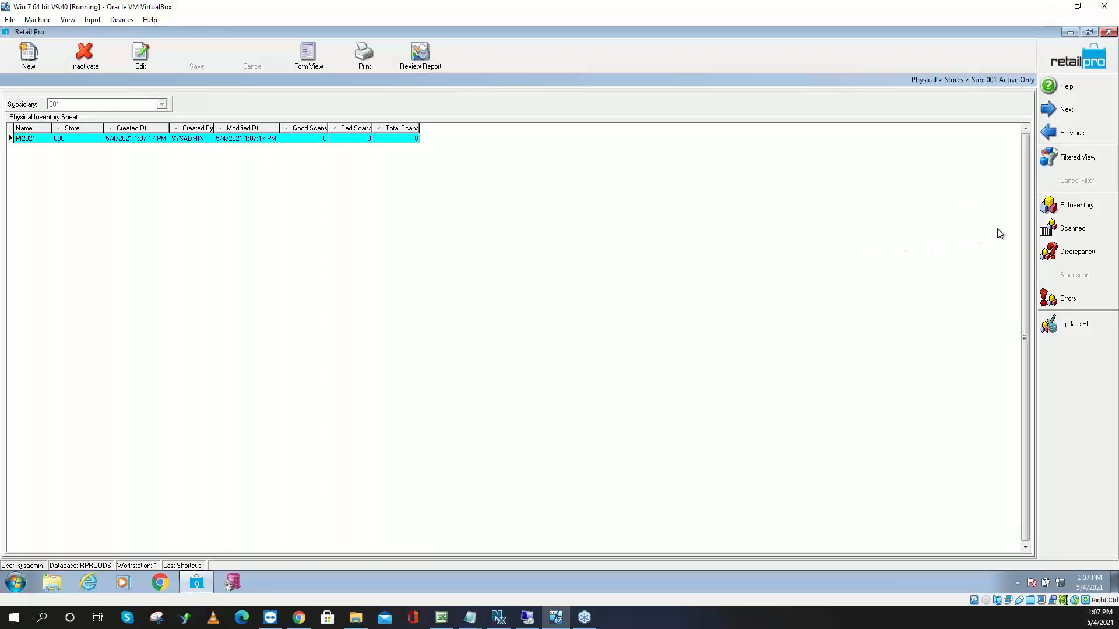
Open the PI2021 item list and review item 100009's Start, Scan and Disc quantities
left_click(1052, 207)
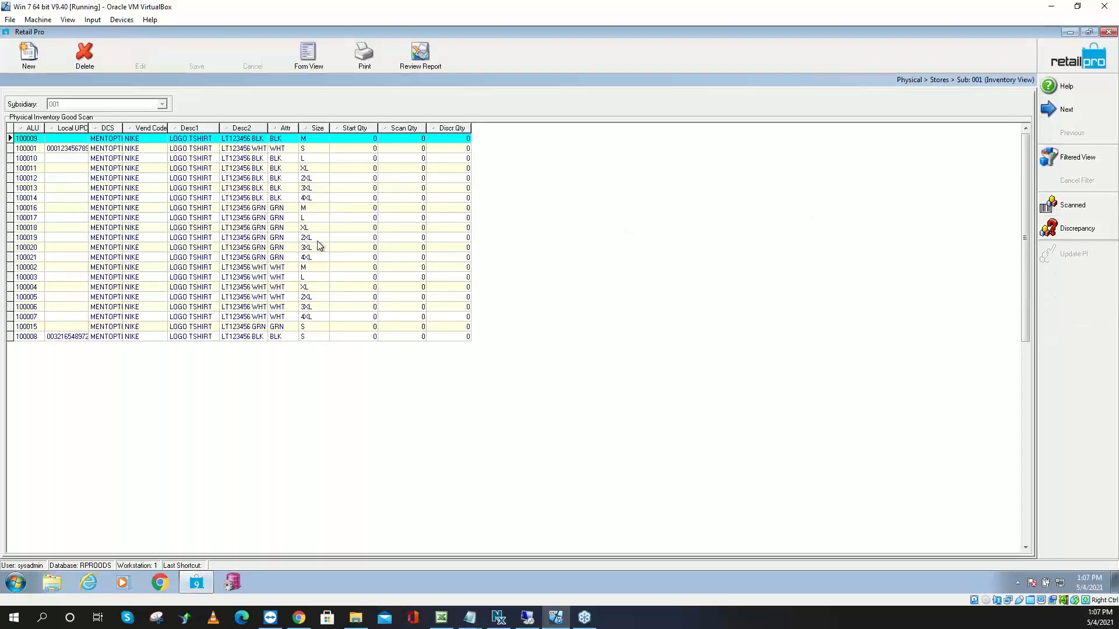
left_click(367, 142)
left_click(389, 141)
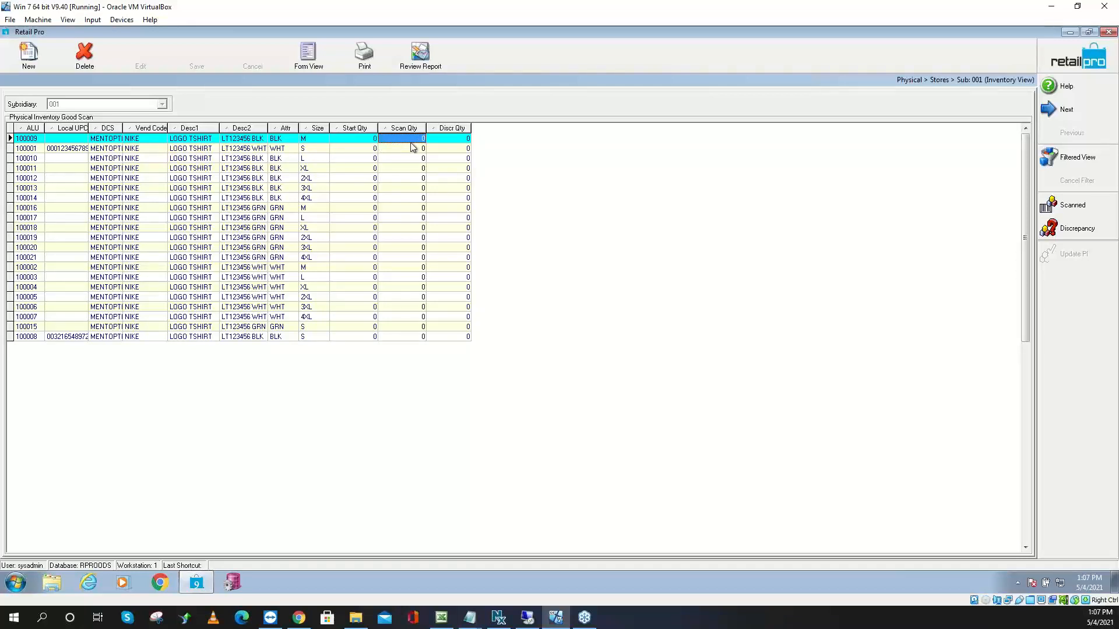
left_click(443, 139)
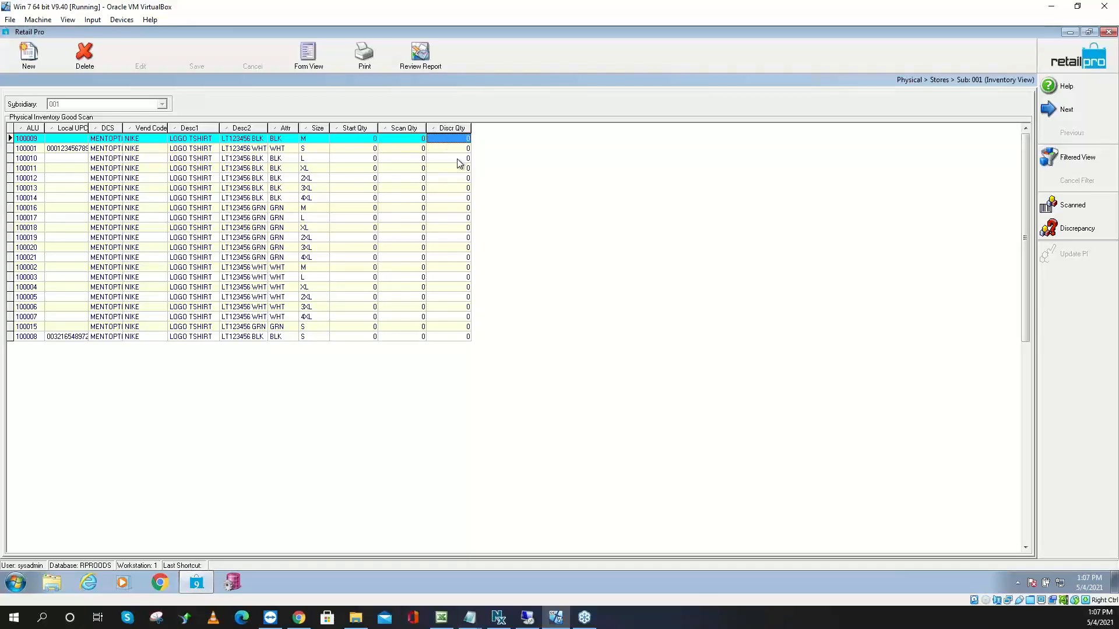
Add the On Hand Qty column to the PI item grid layout
right_click(450, 131)
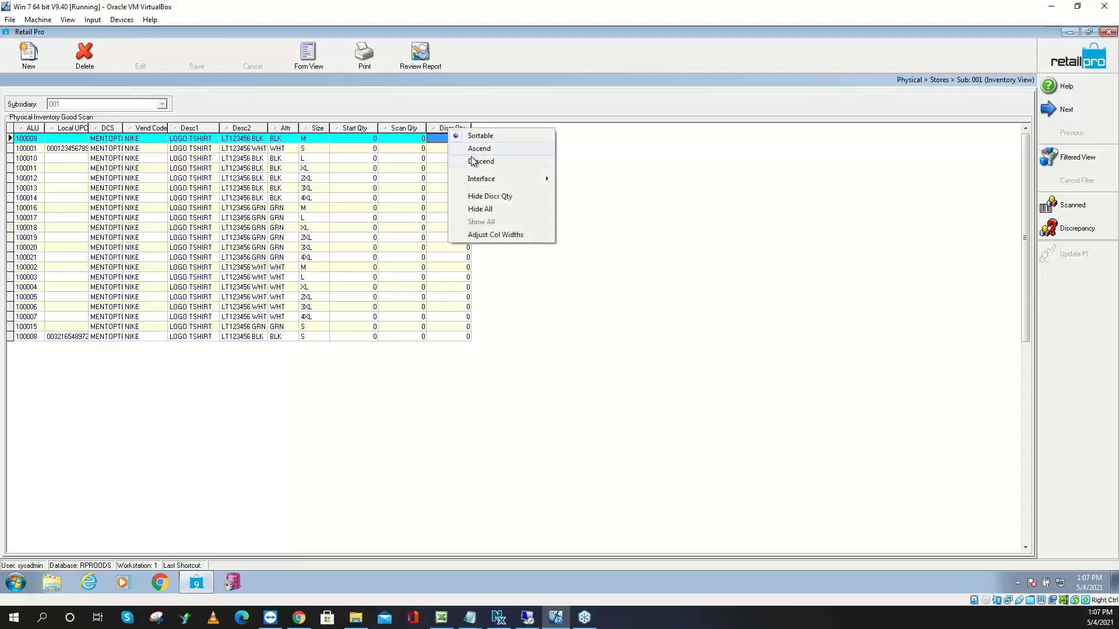
mouse_move(510, 184)
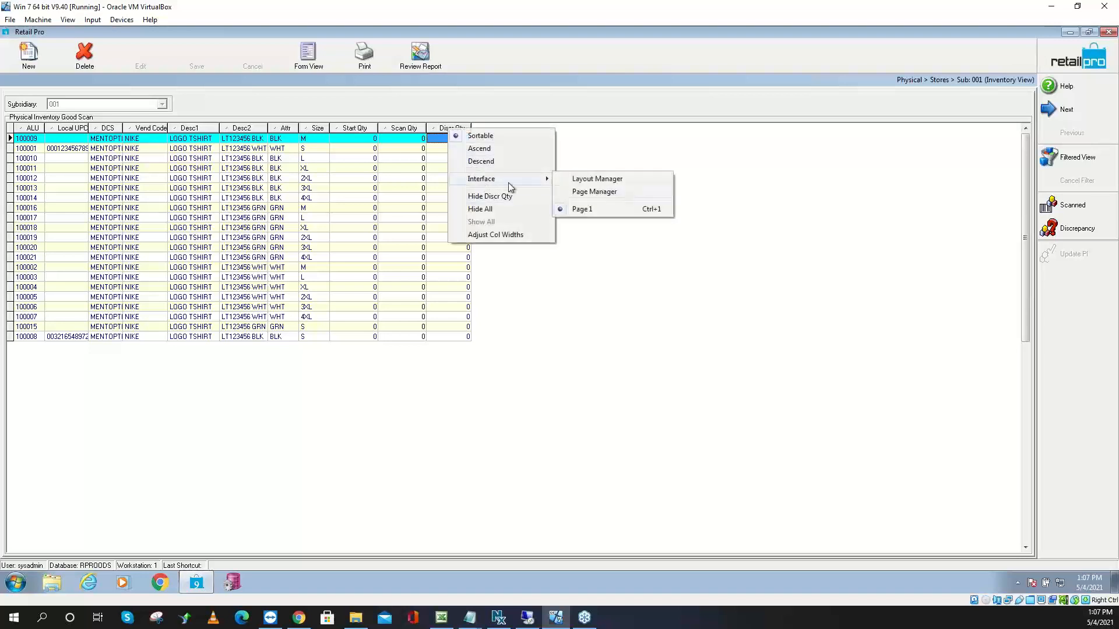
left_click(608, 195)
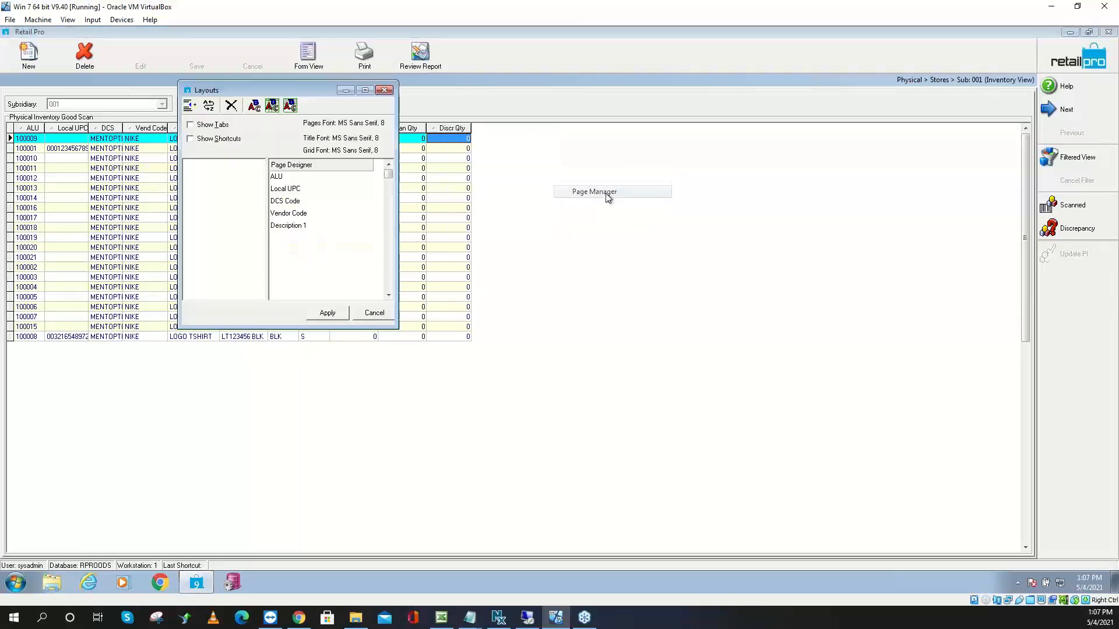
left_click(389, 275)
left_click(389, 275)
left_click(390, 275)
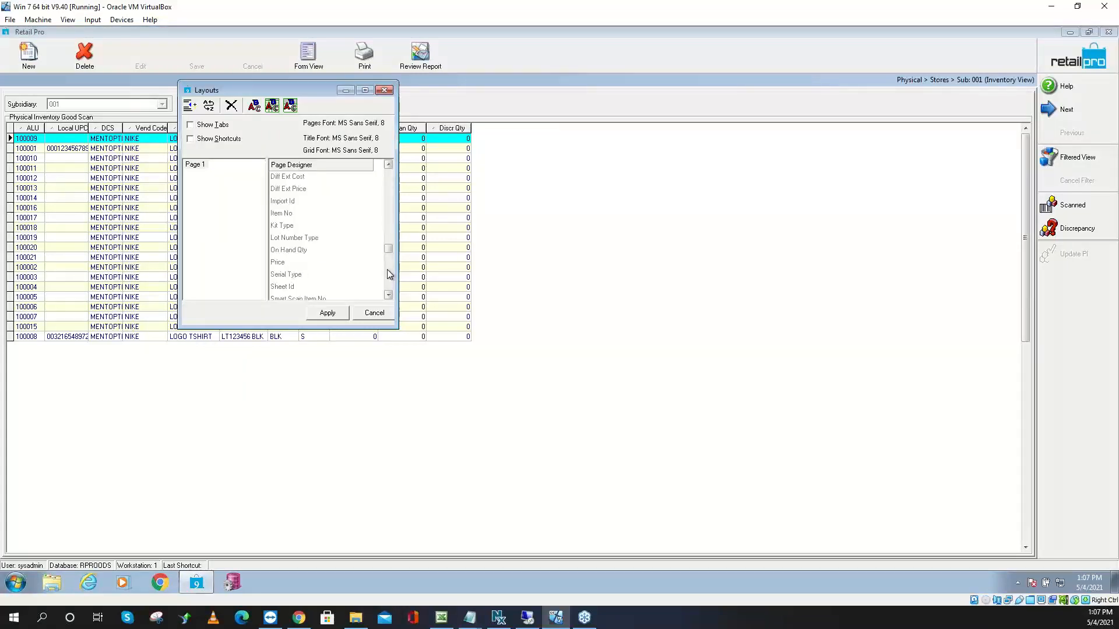
double_click(290, 250)
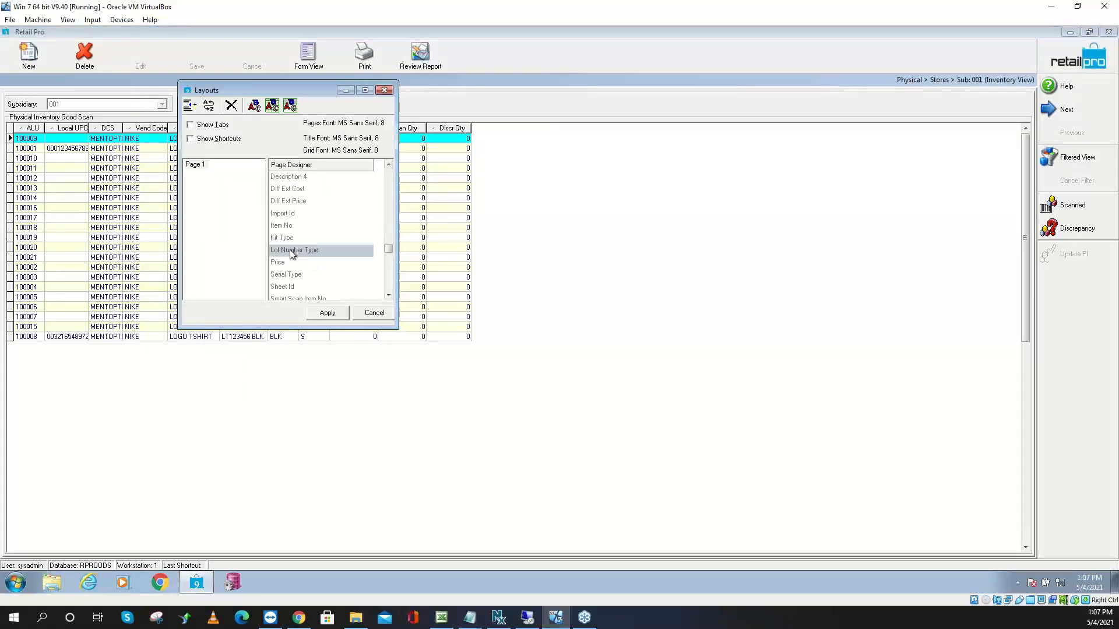
left_click(328, 313)
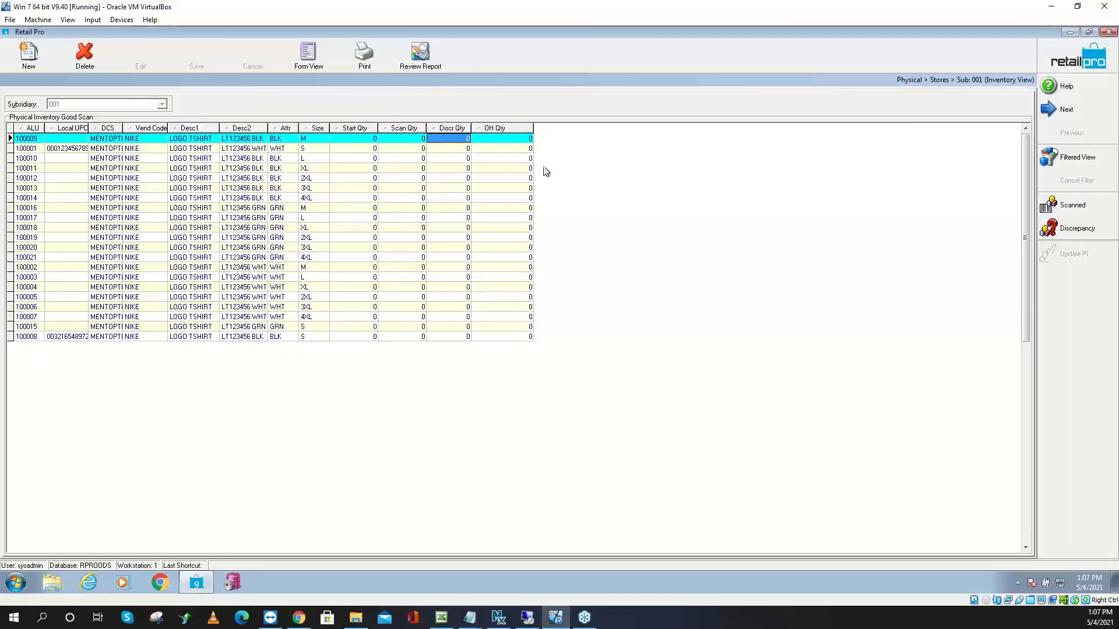
Compare item 100009's OH, Start, Scan and Discr quantities in the grid
key("Tab")
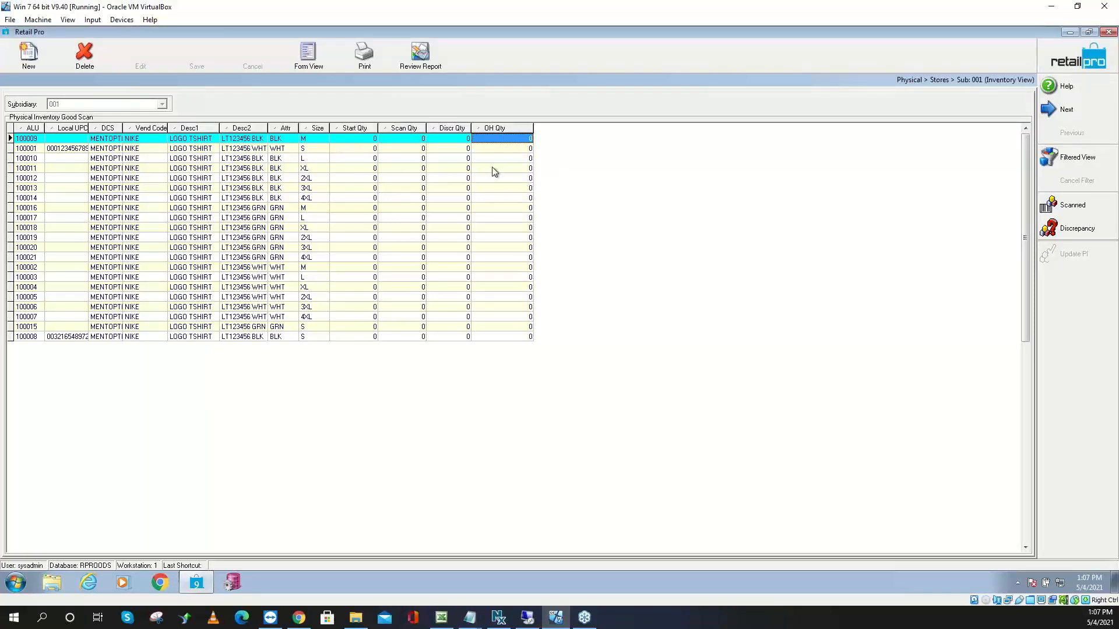
left_click(512, 149)
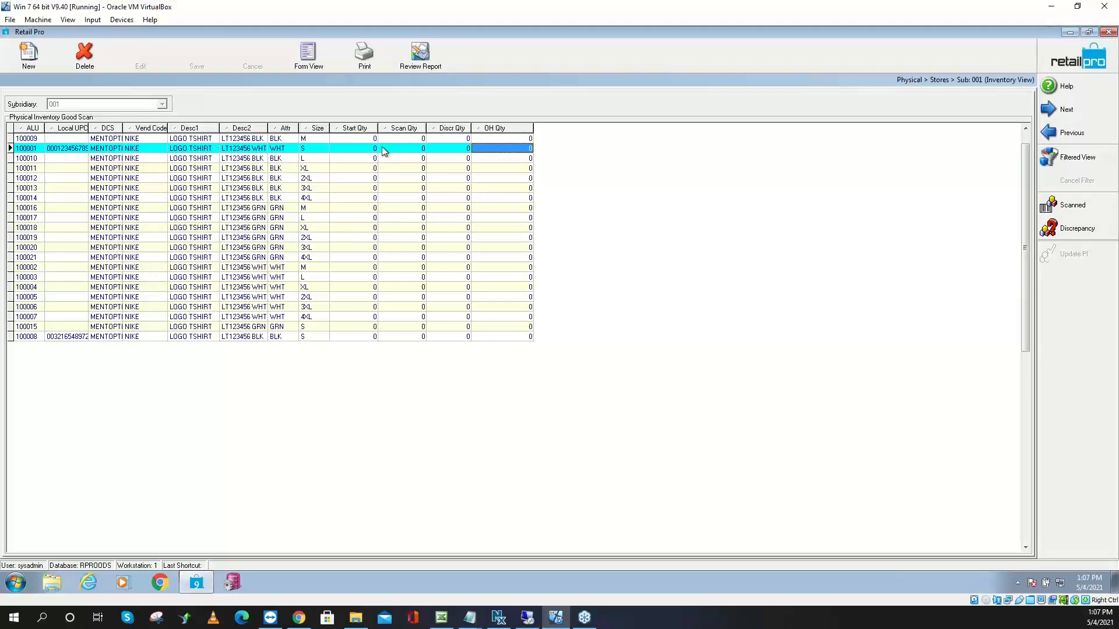
left_click(359, 142)
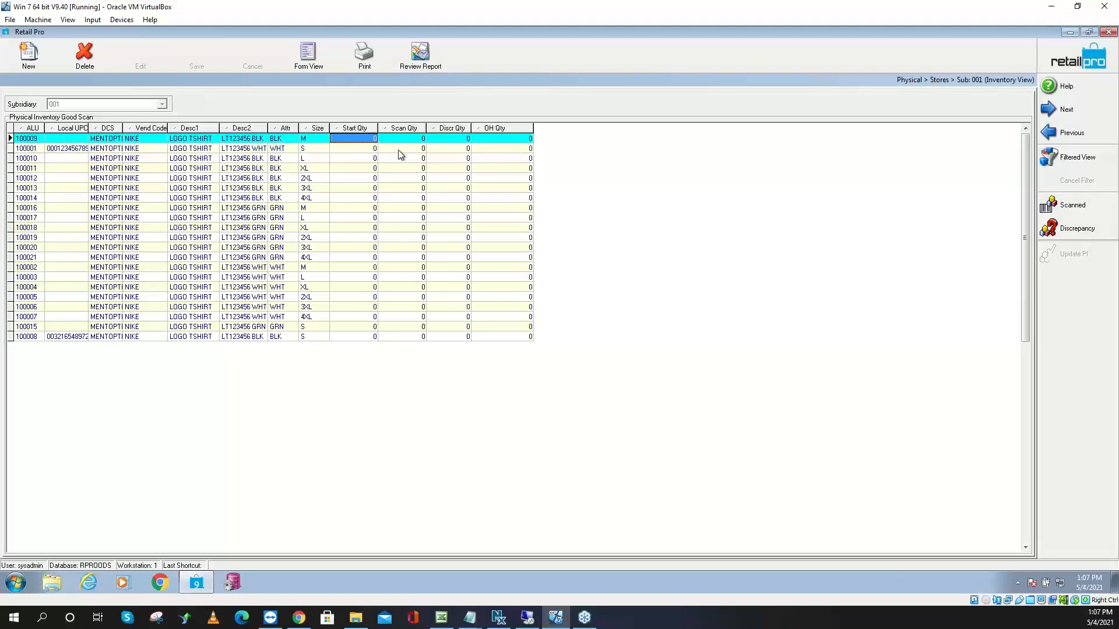
left_click(411, 142)
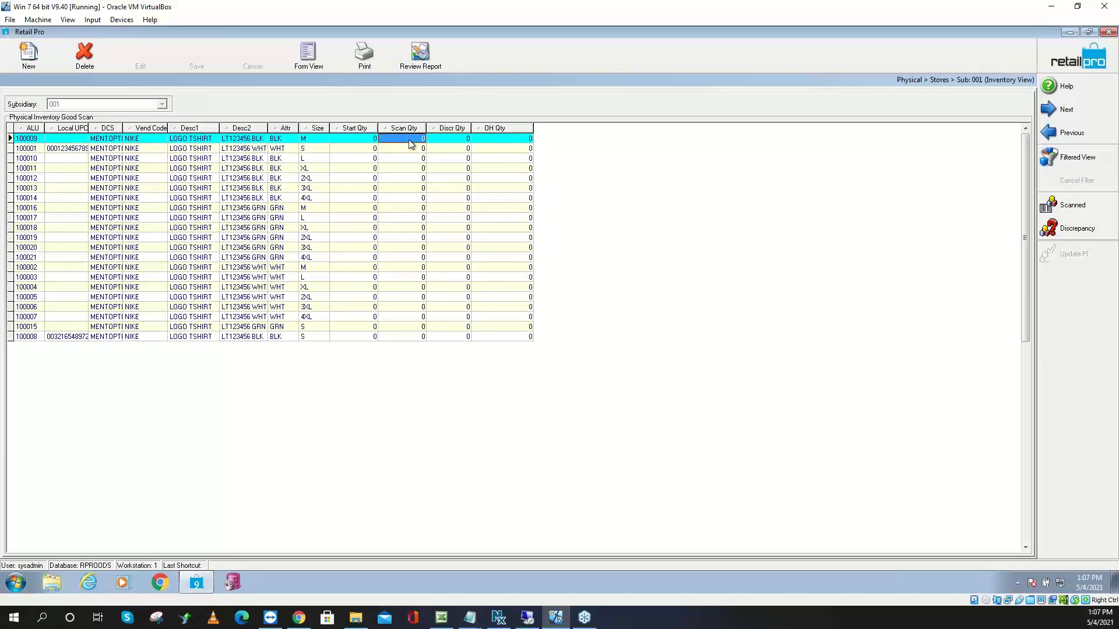
left_click(458, 142)
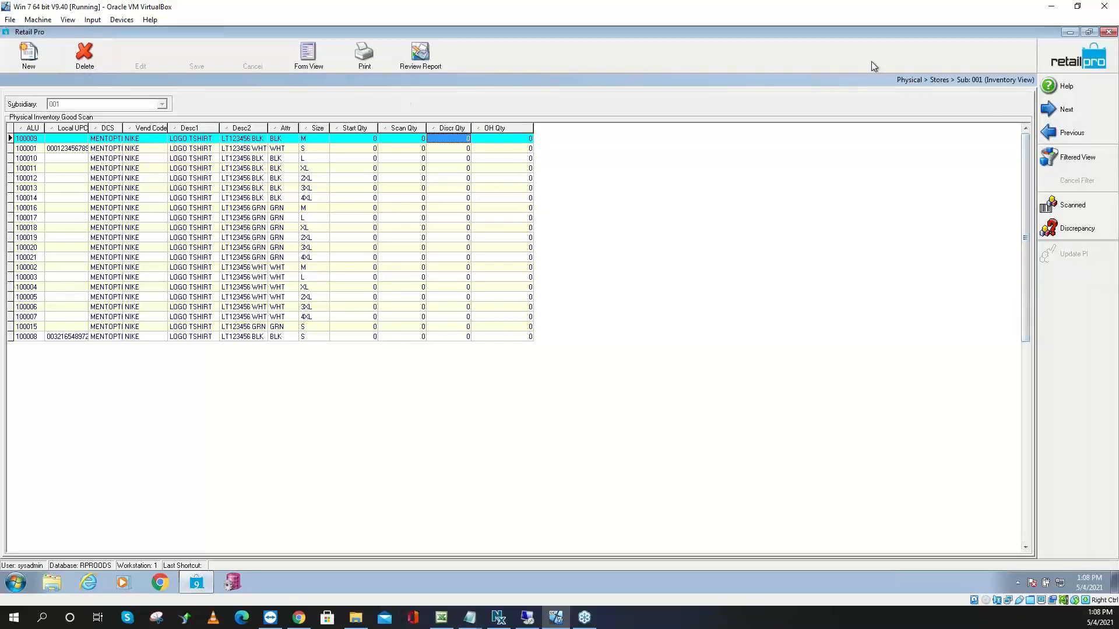
Inactivate the PI2021 inventory sheet and switch to the inventory item list
left_click(1076, 60)
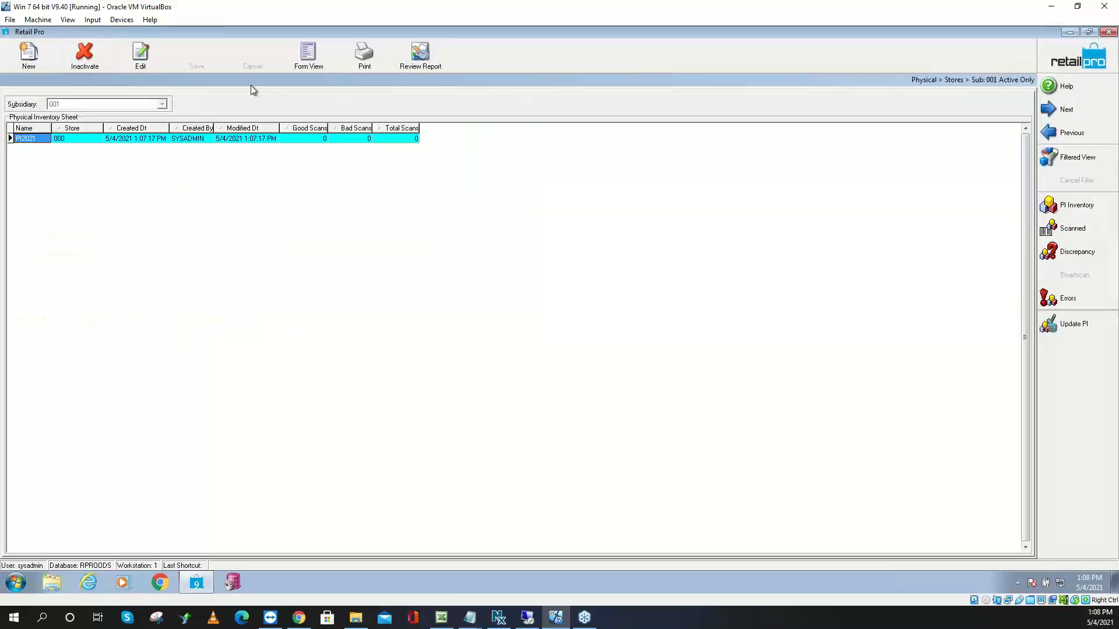
left_click(104, 67)
left_click(534, 331)
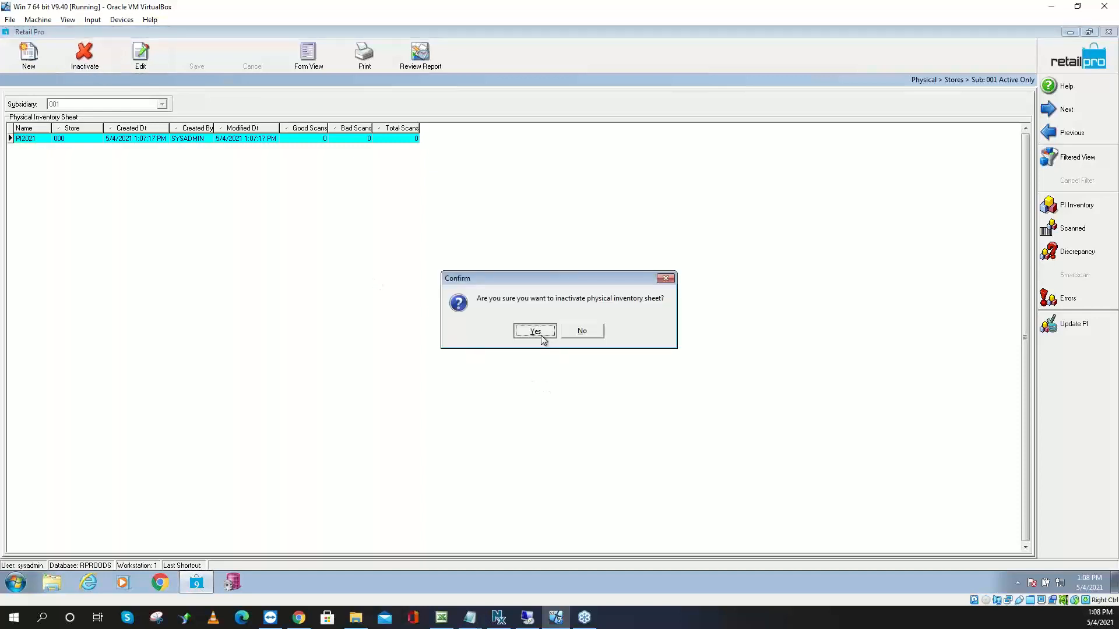
left_click(1043, 65)
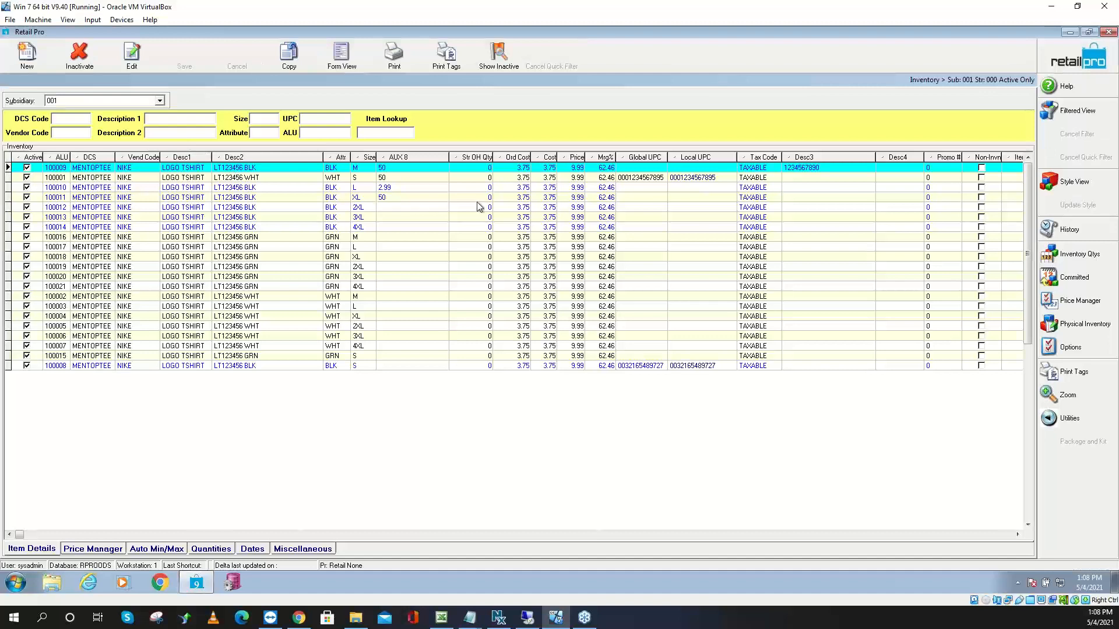
Set store on-hand quantity to 5 for items 100009 and 100001, and 10 for 100010–100012
left_click(480, 170)
key("Return")
type("5")
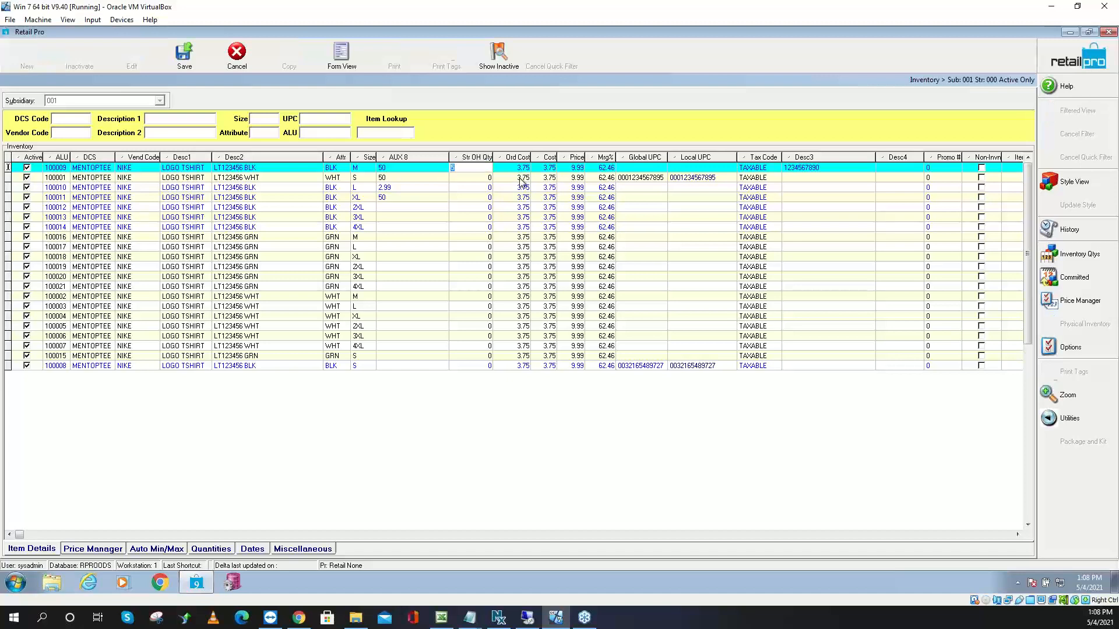
key("Down")
key("Return")
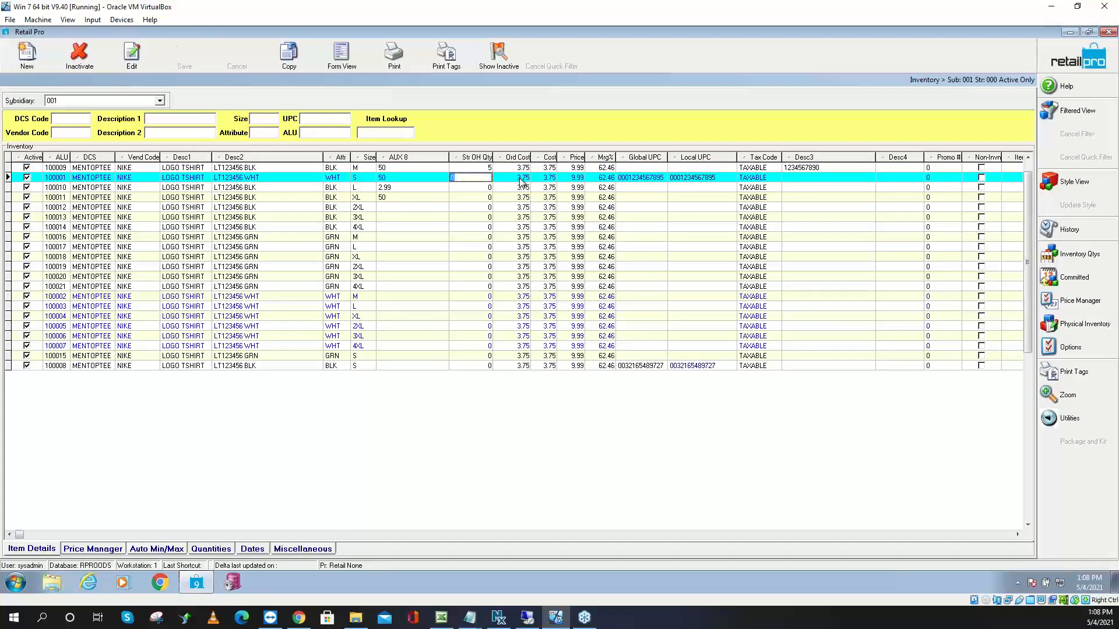
type("5")
key("Down")
type("10")
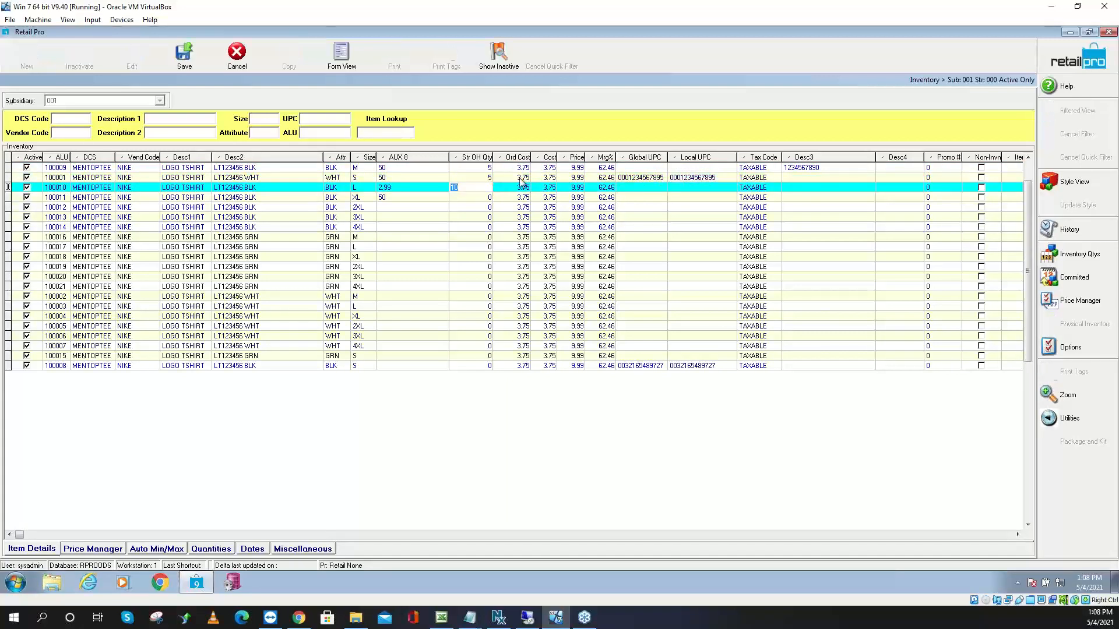
key("Down")
type("10")
key("Down")
type("10")
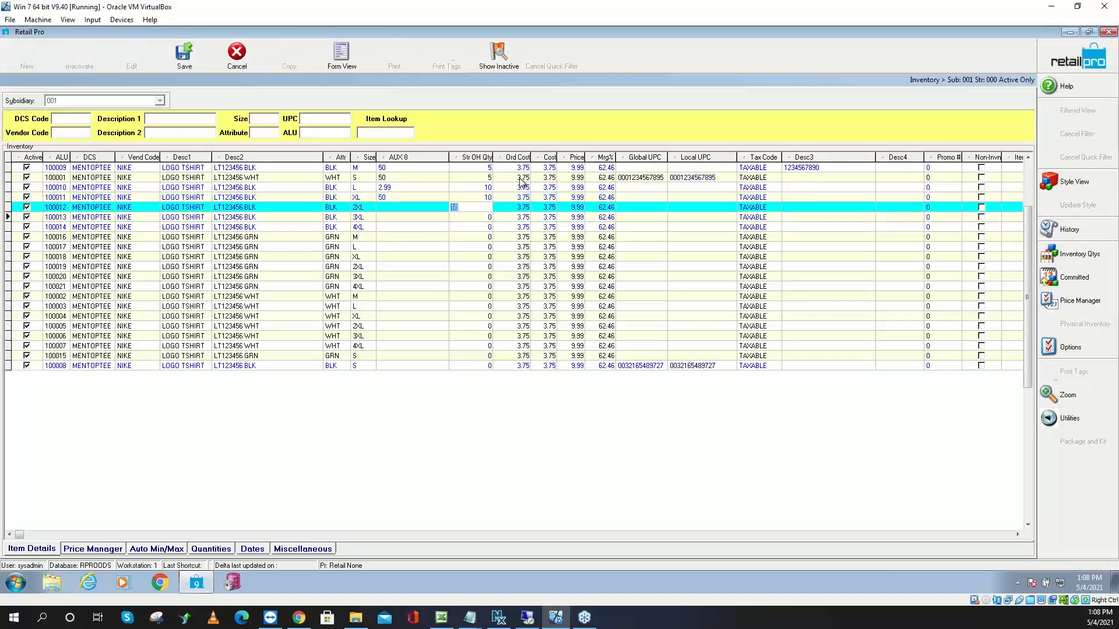
key("Down")
Set store on-hand quantity to 15 for items 100013, 100014 and 100016, and 25 for 100007
type("15")
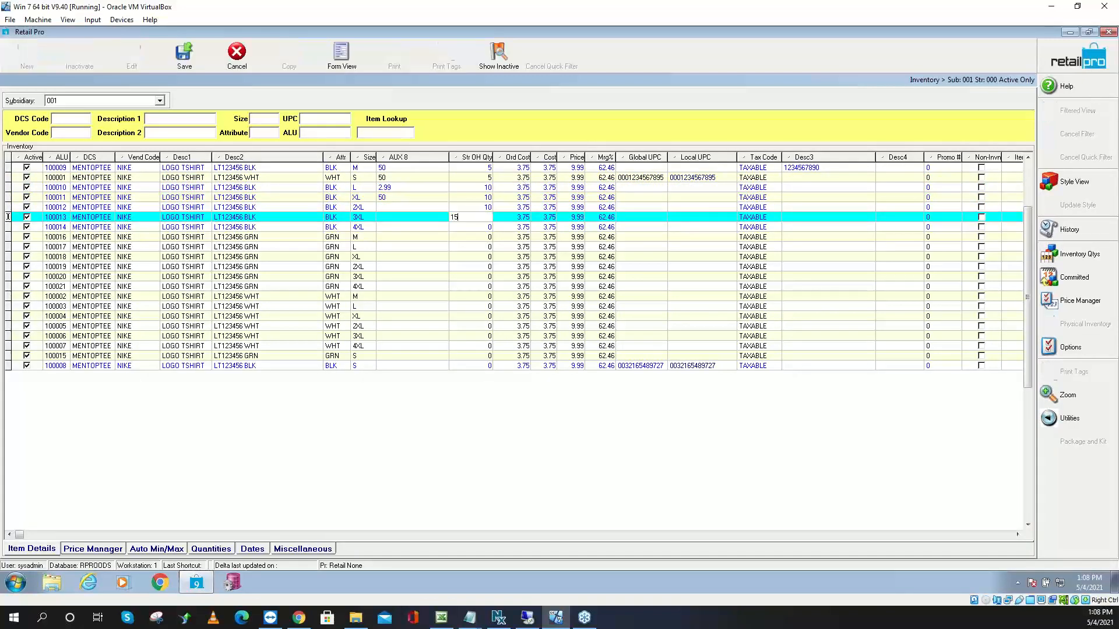
key("Down")
type("15")
key("Down")
type("15")
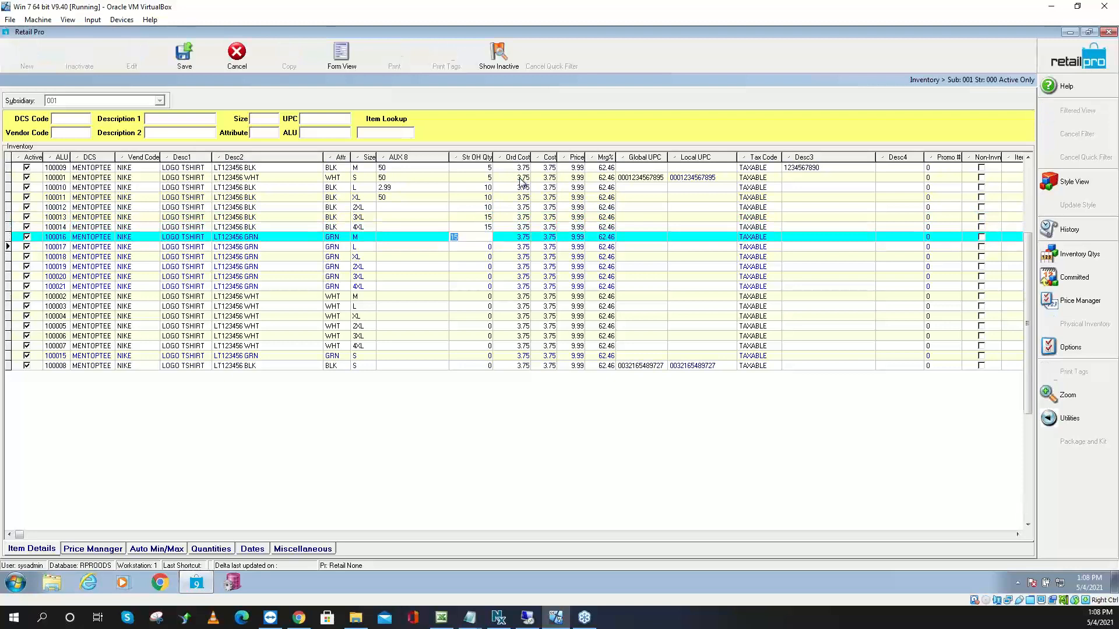
key("Down")
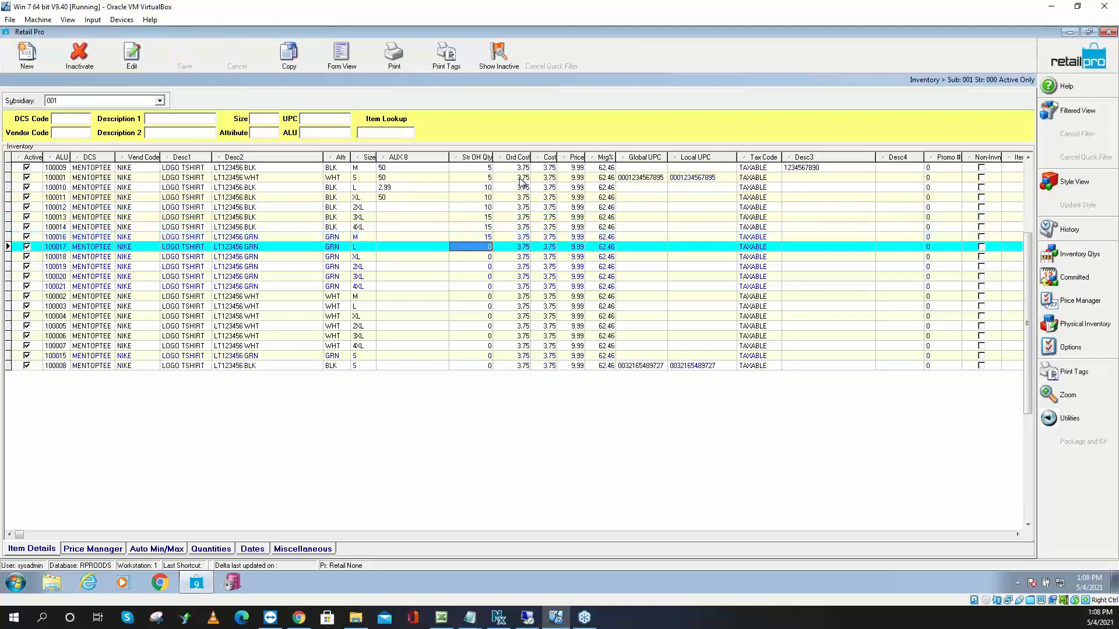
left_click(483, 346)
type("15")
key("Down")
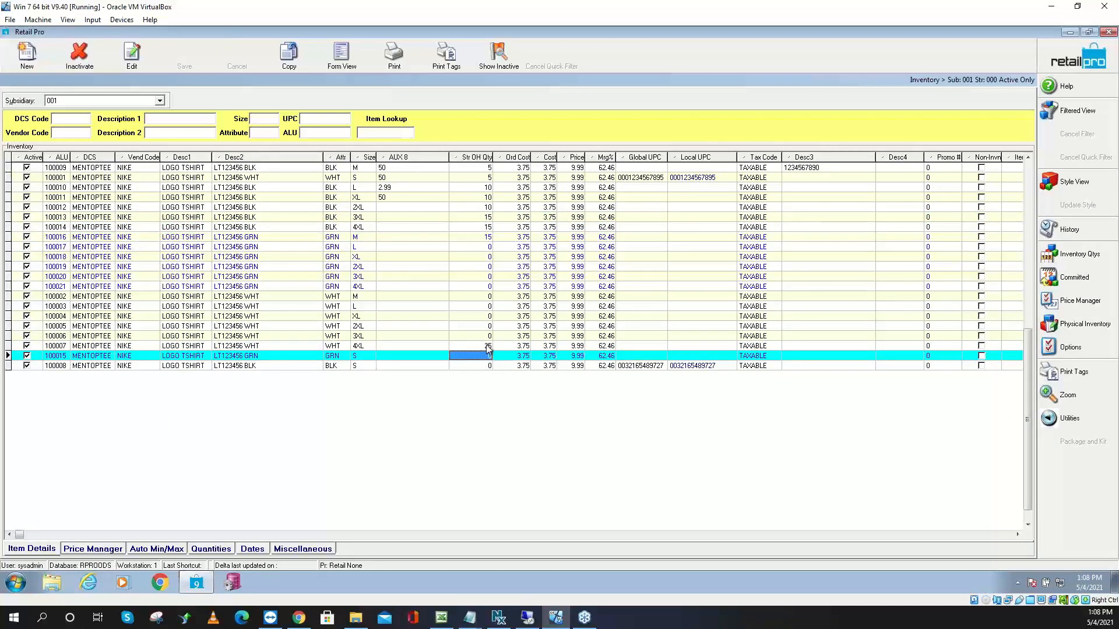
left_click(1056, 325)
Recreate physical inventory PI2021 for store 000 without any item filters
left_click(1005, 325)
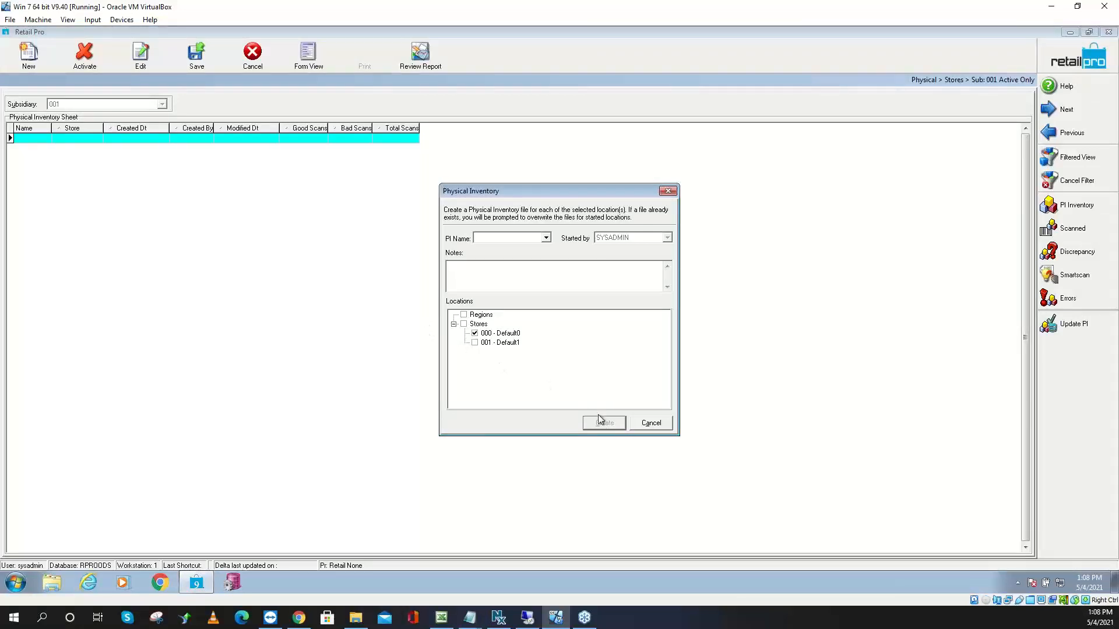
left_click(546, 237)
left_click(503, 249)
left_click(605, 423)
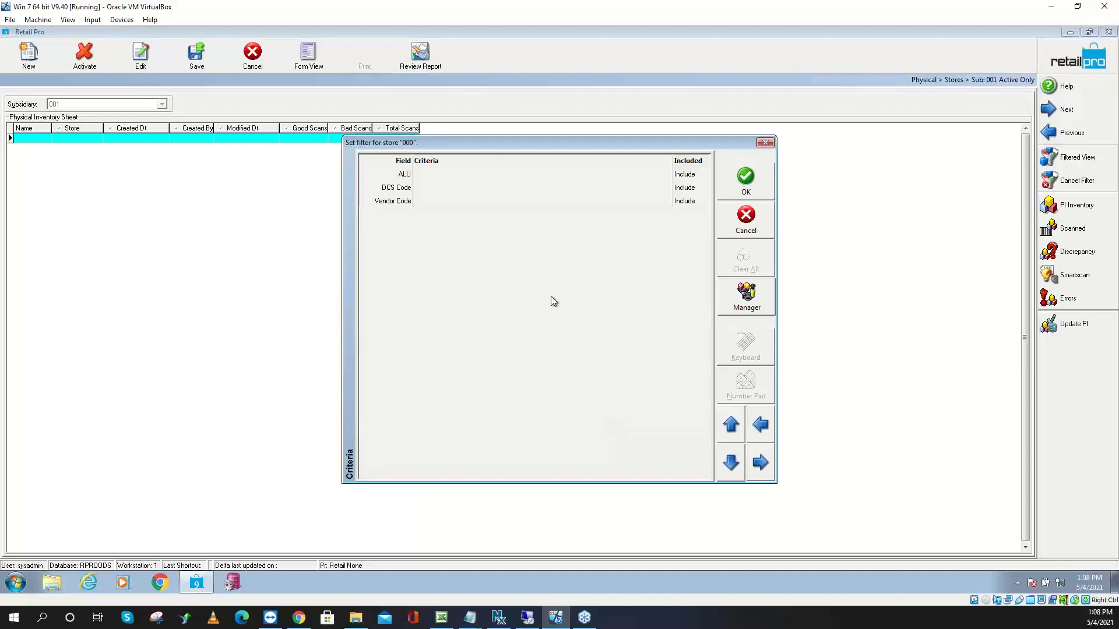
left_click(745, 181)
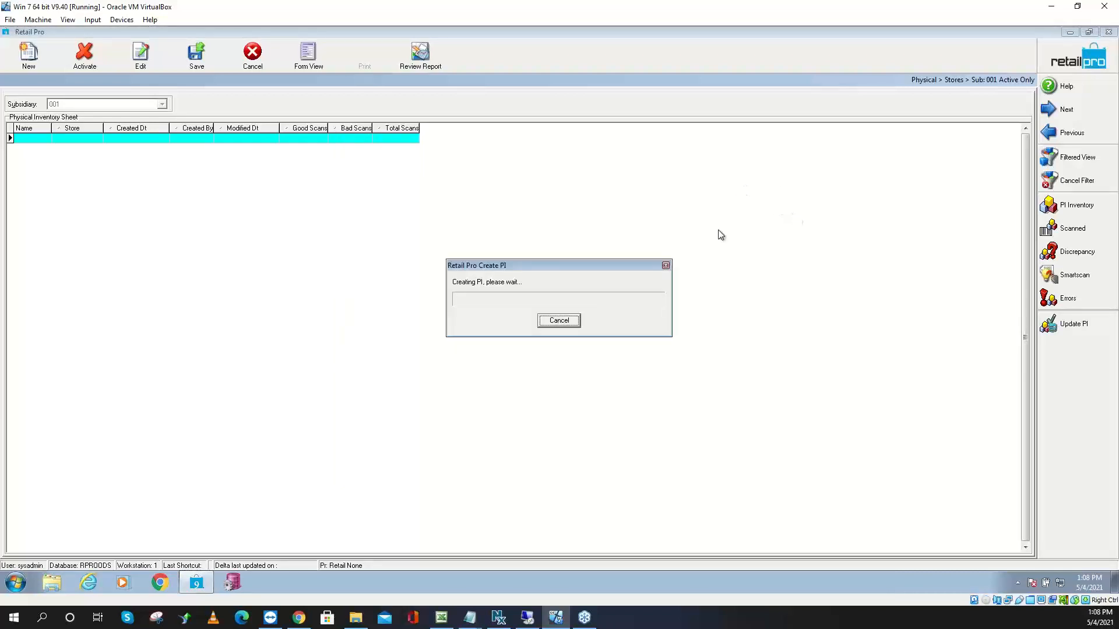
Open PI2021's good scans and check item 100009's OH, Start, Scan and Discr quantities
left_click(1072, 208)
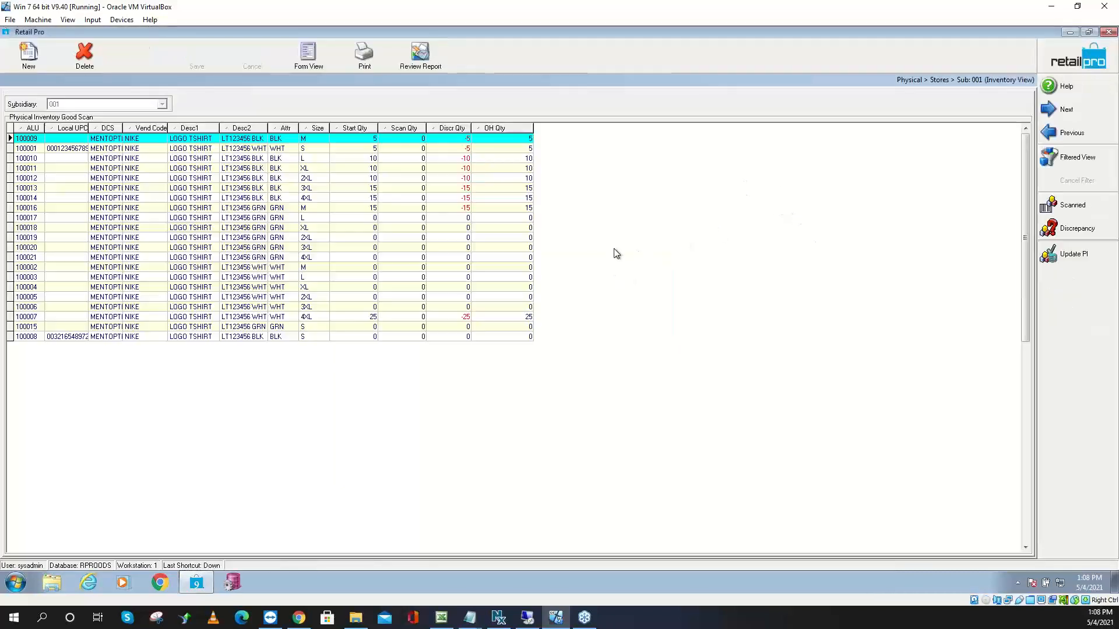
left_click(518, 141)
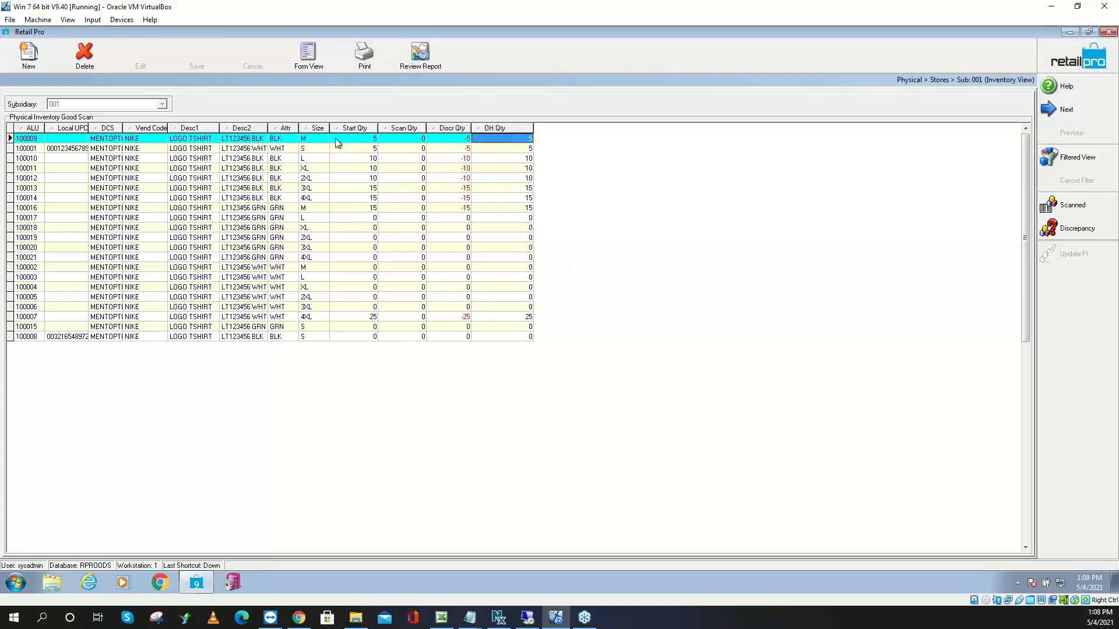
left_click(356, 140)
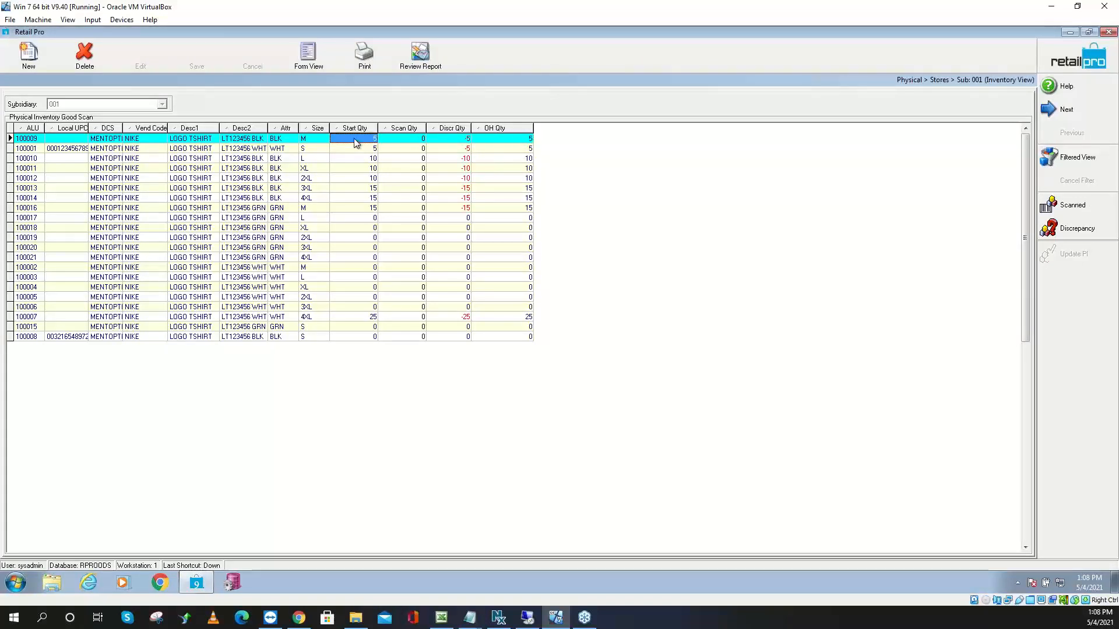
left_click(412, 141)
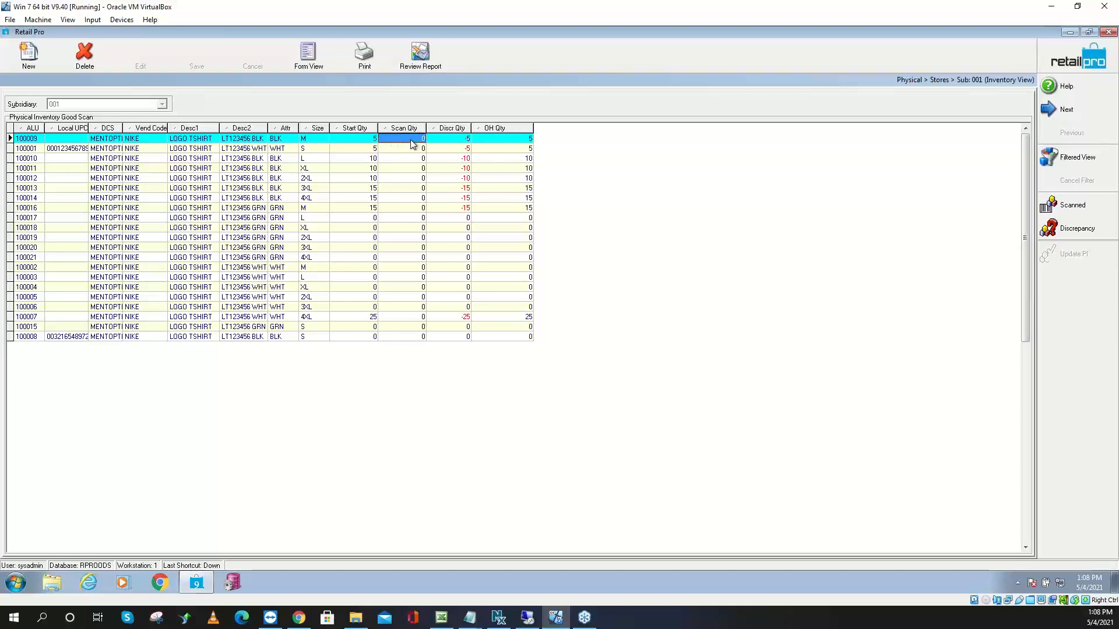
left_click(448, 142)
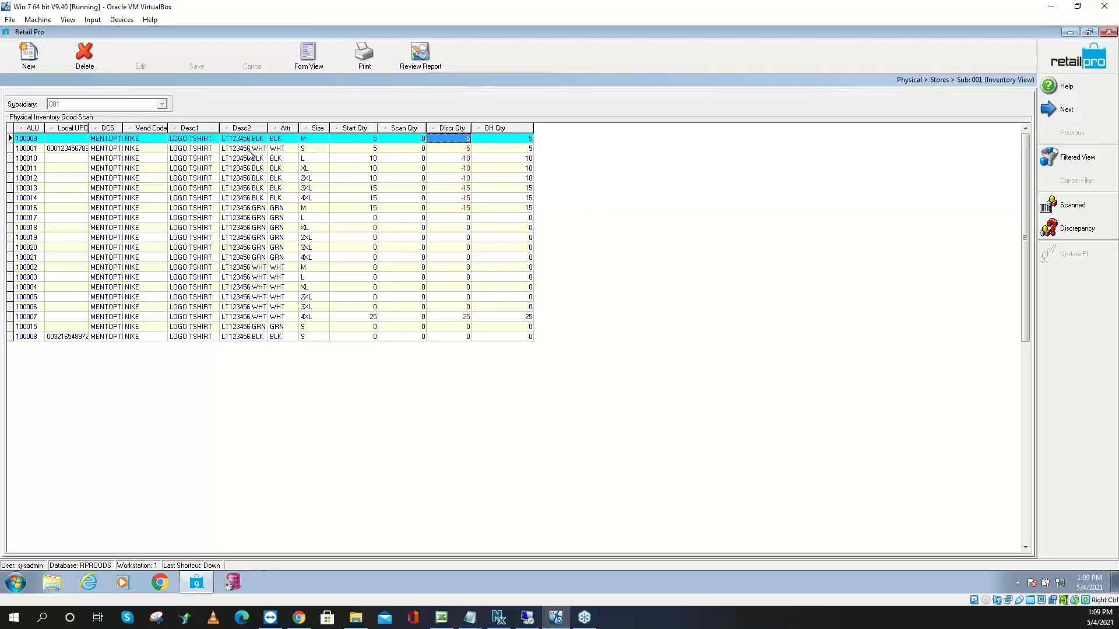
Select down the Desc2 column, then consult the PI steps notes and move them aside
left_click(230, 142)
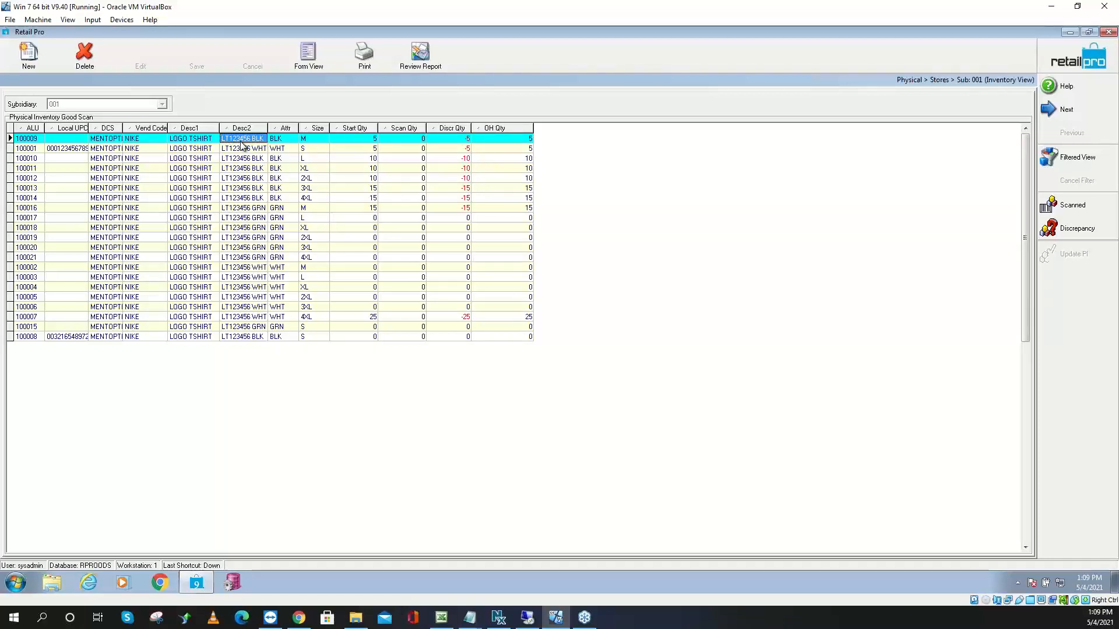
key("shift+Down")
key("shift+Down")
key("shift+Down")
key("shift+Down")
key("shift+Down")
key("shift+Down")
key("shift+Down")
key("shift+Down")
key("shift+Down")
key("shift+Down")
key("shift+Down")
key("shift+Down")
key("shift+Down")
key("shift+Down")
key("shift+Down")
key("shift+Down")
key("shift+Down")
key("shift+Down")
key("shift+Down")
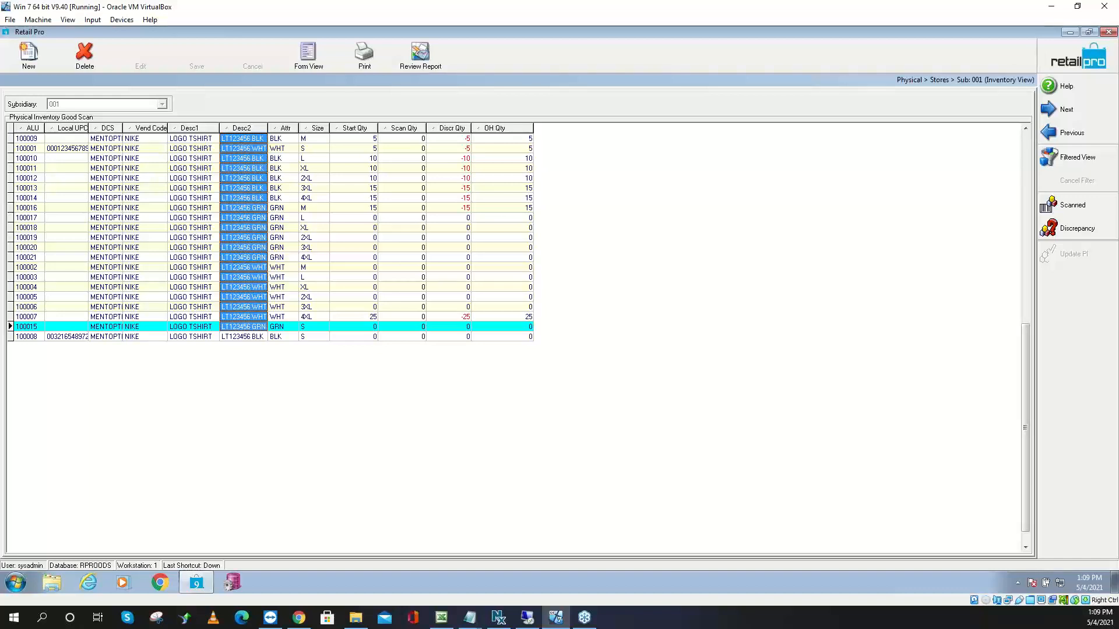
left_click(469, 617)
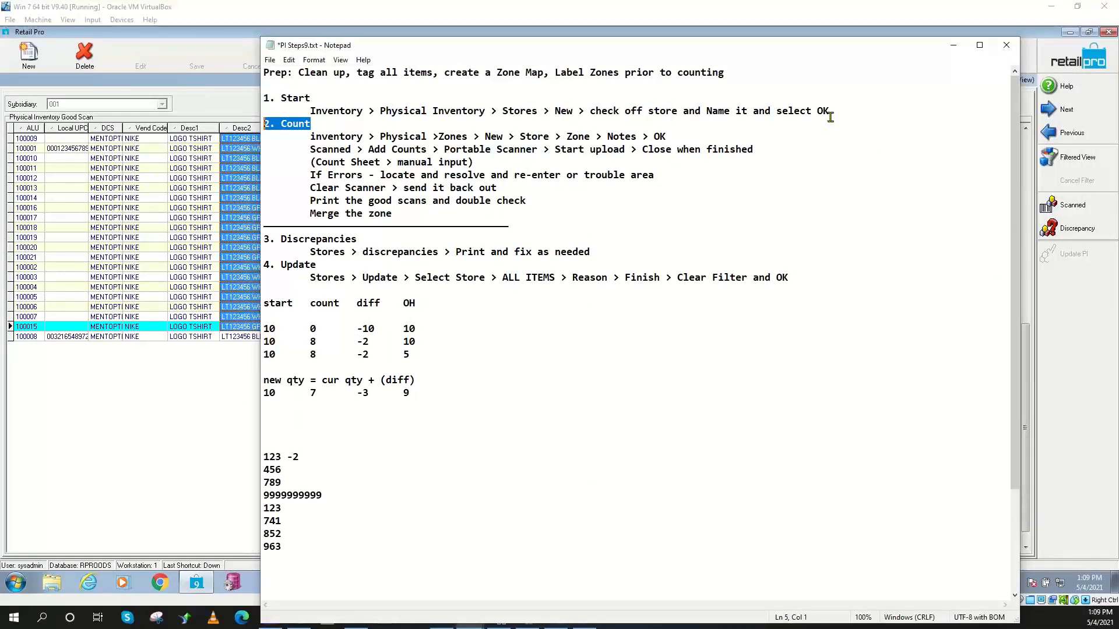
left_click_drag(678, 50, 0, 73)
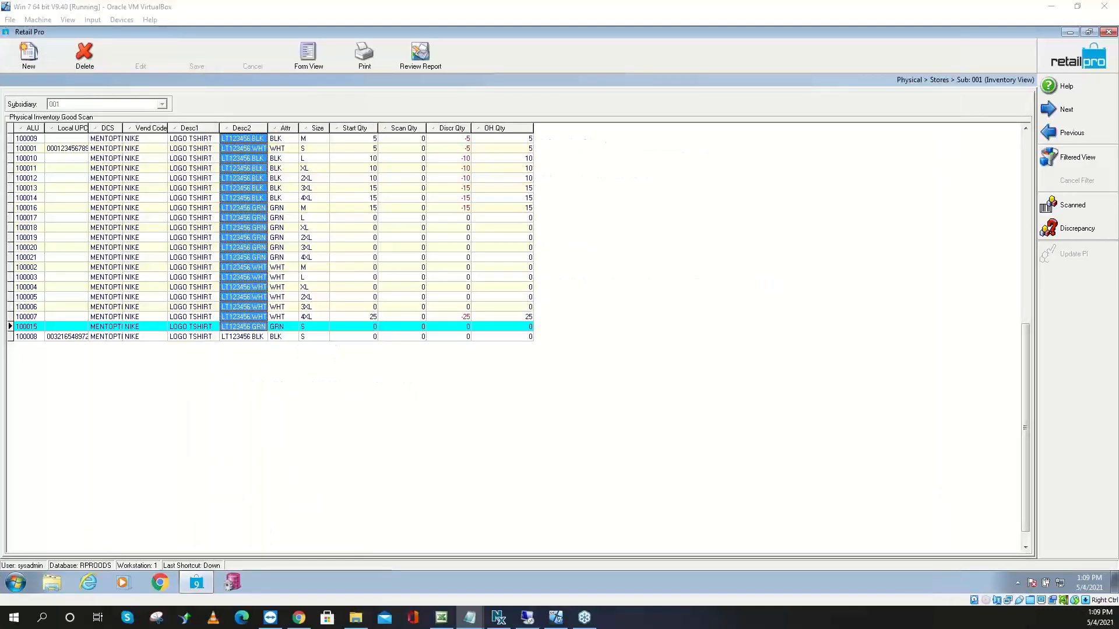
Select item 100008, then move between the inventory list and physical inventory options
left_click(240, 338)
left_click(1090, 64)
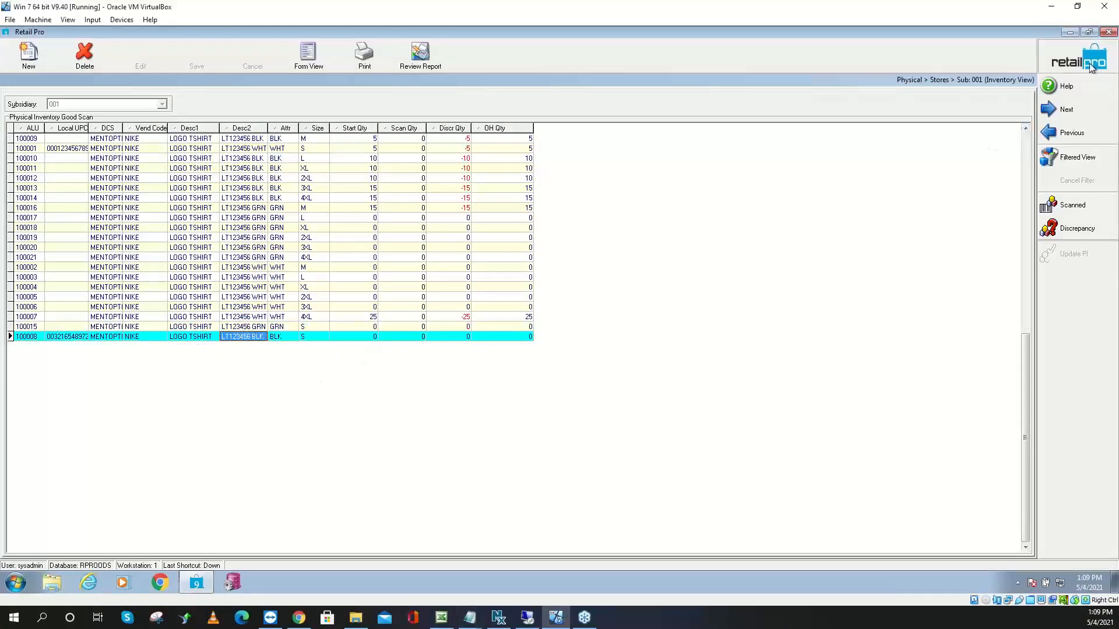
left_click(1091, 66)
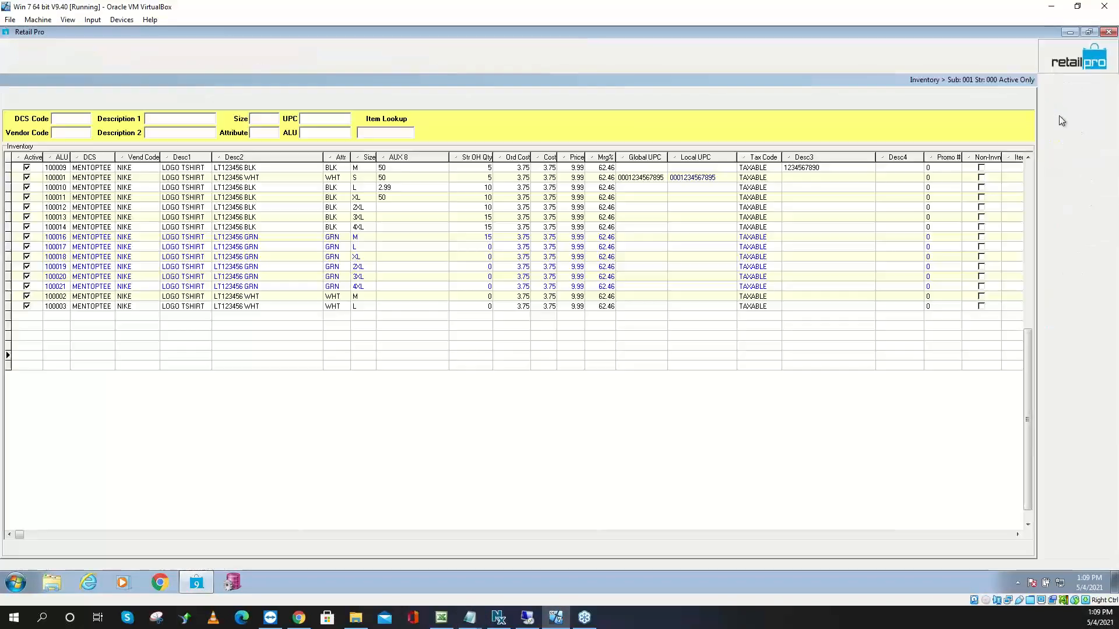
left_click(1075, 325)
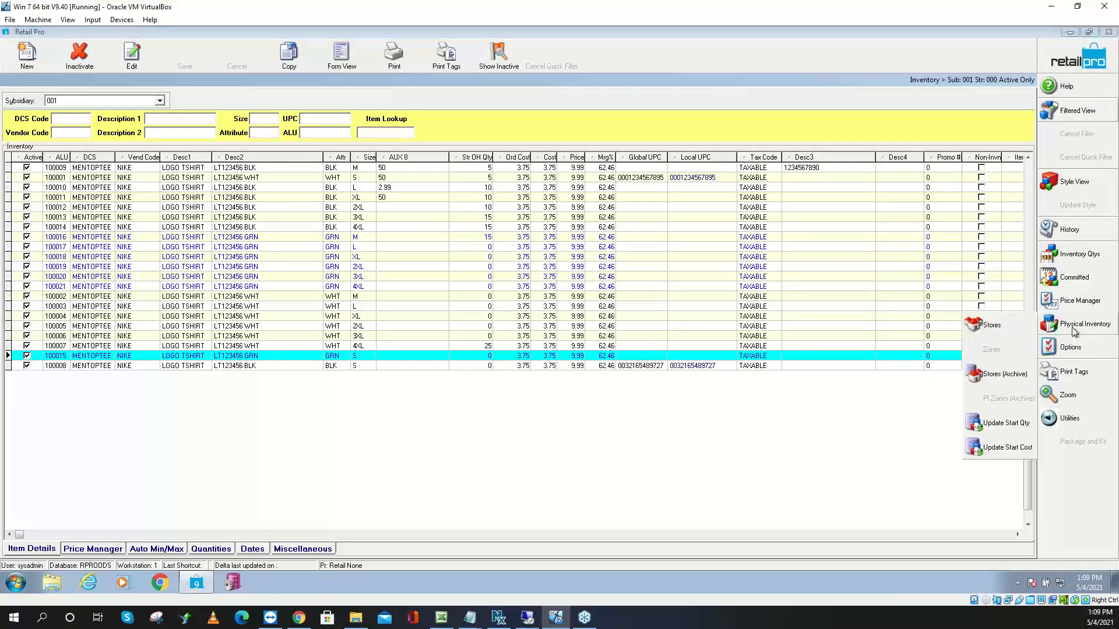
left_click(1074, 63)
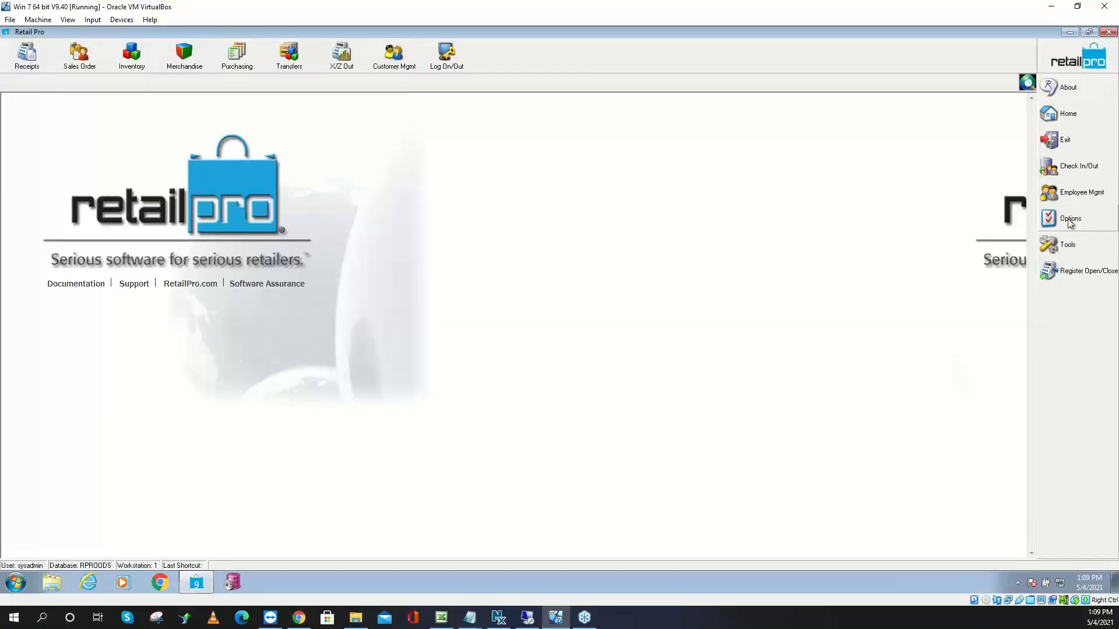
Open System Preferences and go to Local Preferences > Merchandise > PI Tool > Options
left_click(1070, 222)
left_click(1006, 243)
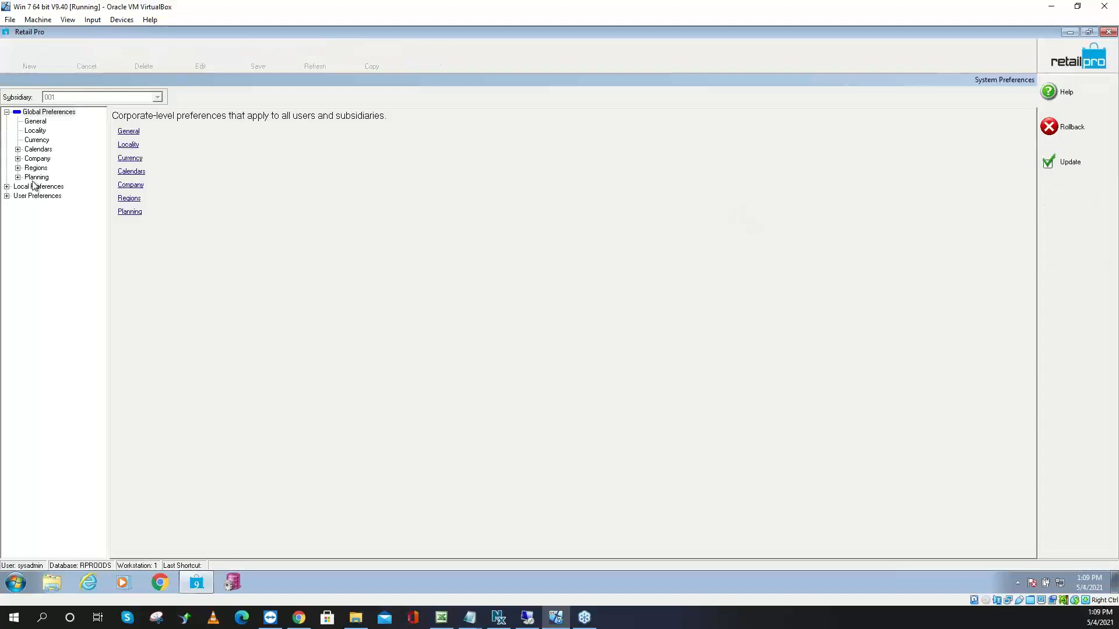
left_click(7, 111)
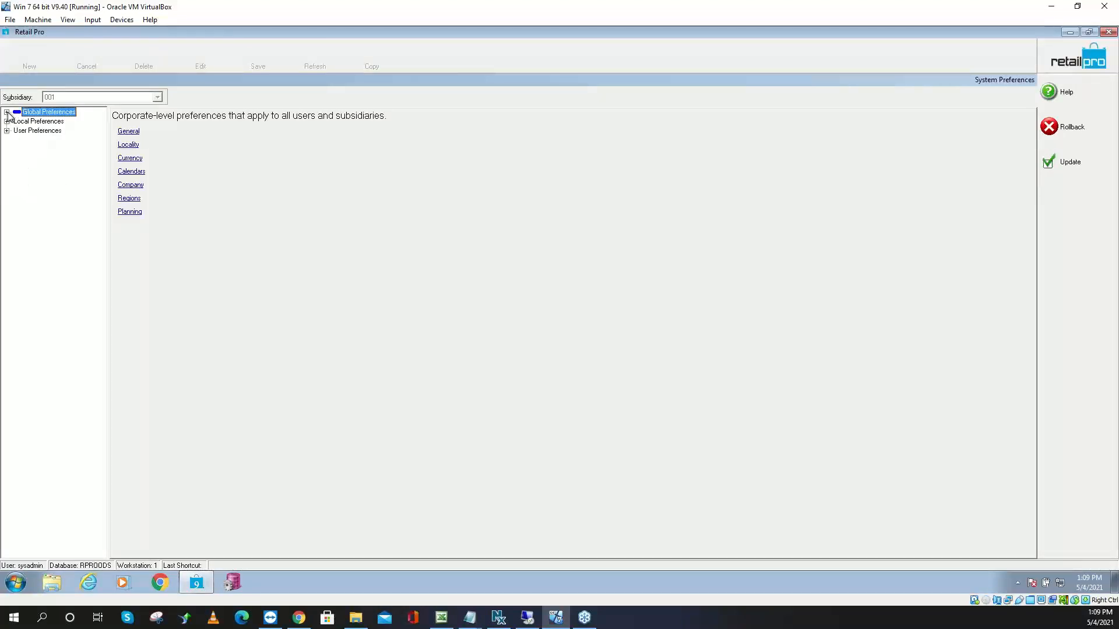
left_click(7, 112)
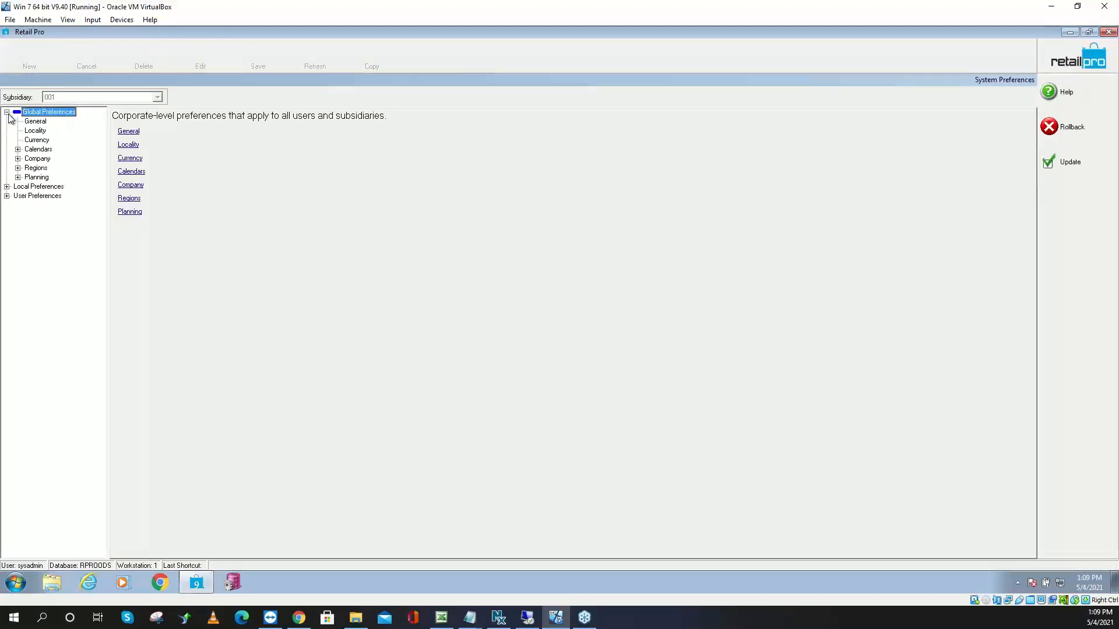
left_click(7, 112)
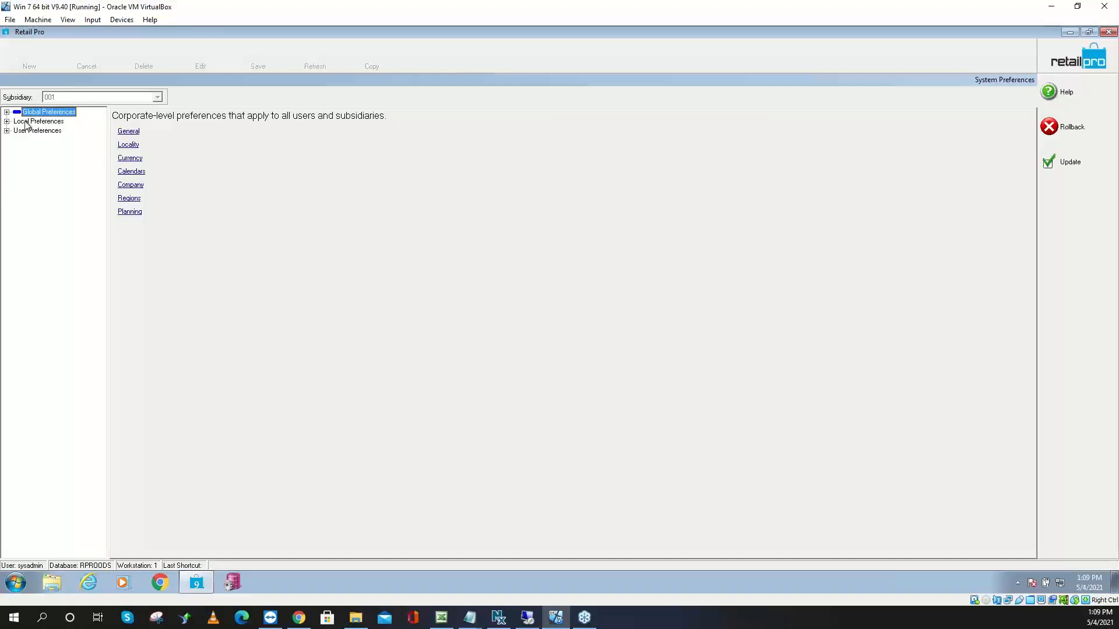
left_click(6, 121)
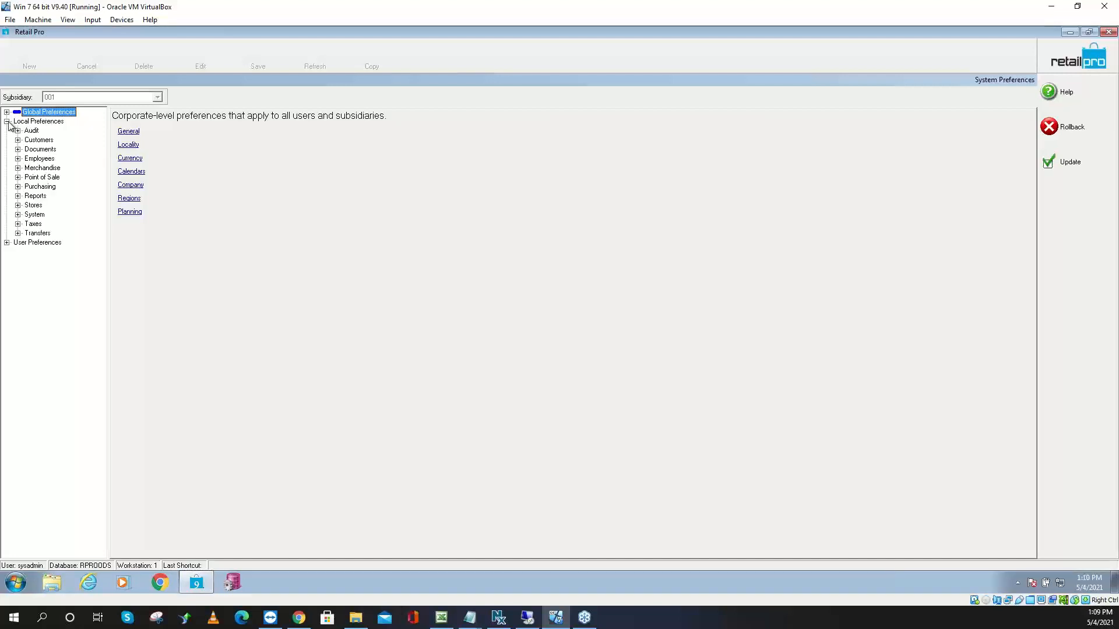
left_click(18, 168)
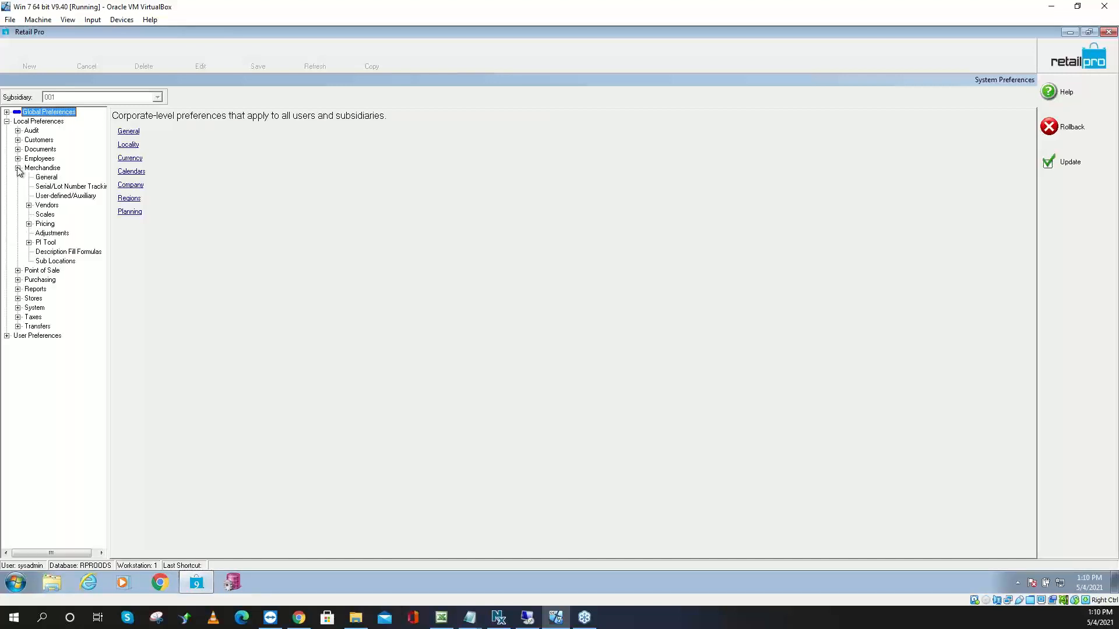
left_click(29, 242)
left_click(57, 252)
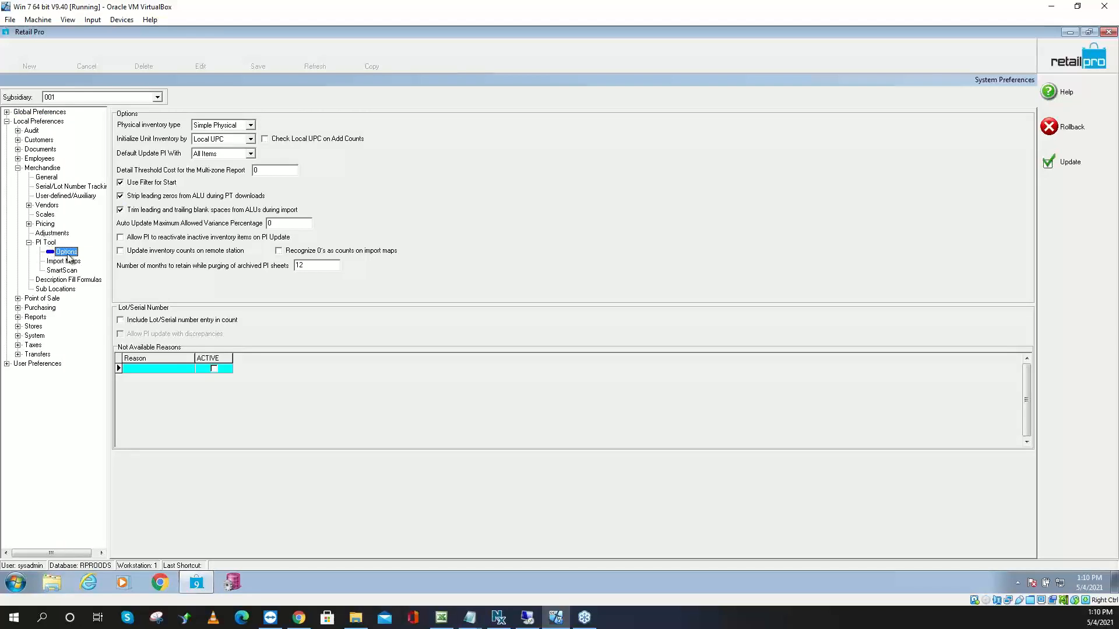
Change the physical inventory type from Simple Physical to Use Zones
left_click(250, 127)
left_click(250, 127)
left_click(248, 128)
left_click(248, 128)
left_click(248, 128)
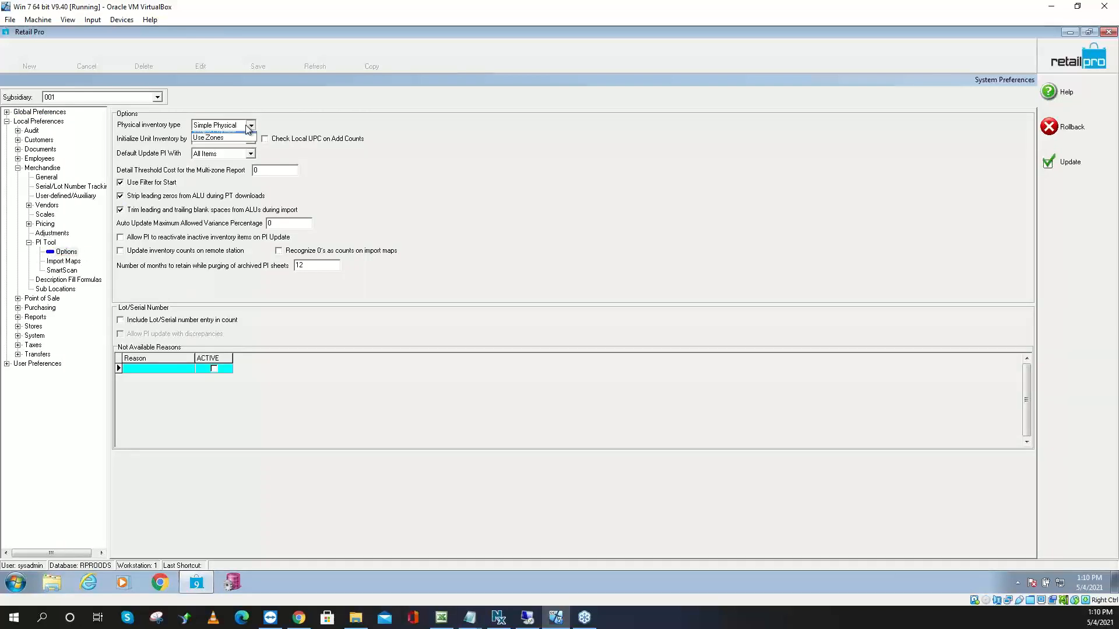
left_click(222, 145)
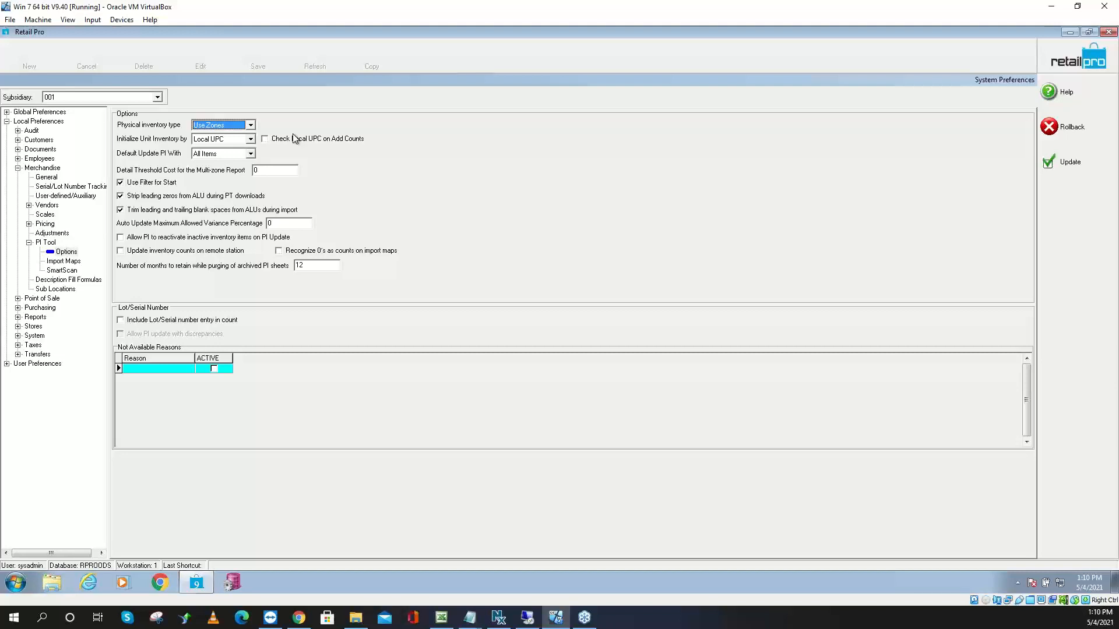
left_click(250, 126)
left_click(250, 127)
Set Initialize Unit Inventory by to ALU
left_click(250, 141)
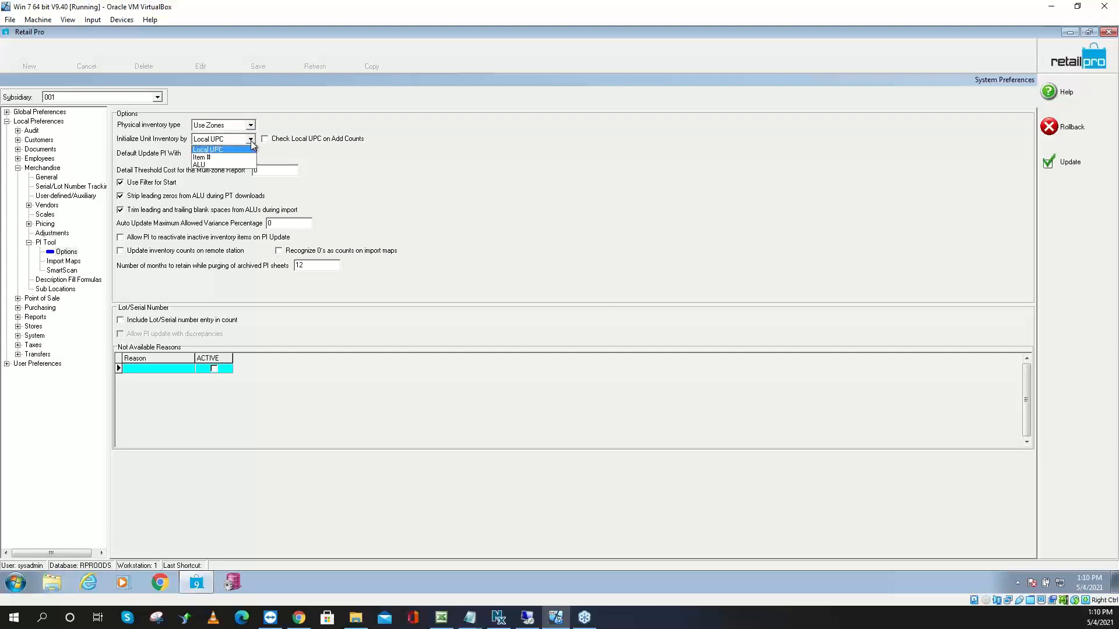
left_click(222, 166)
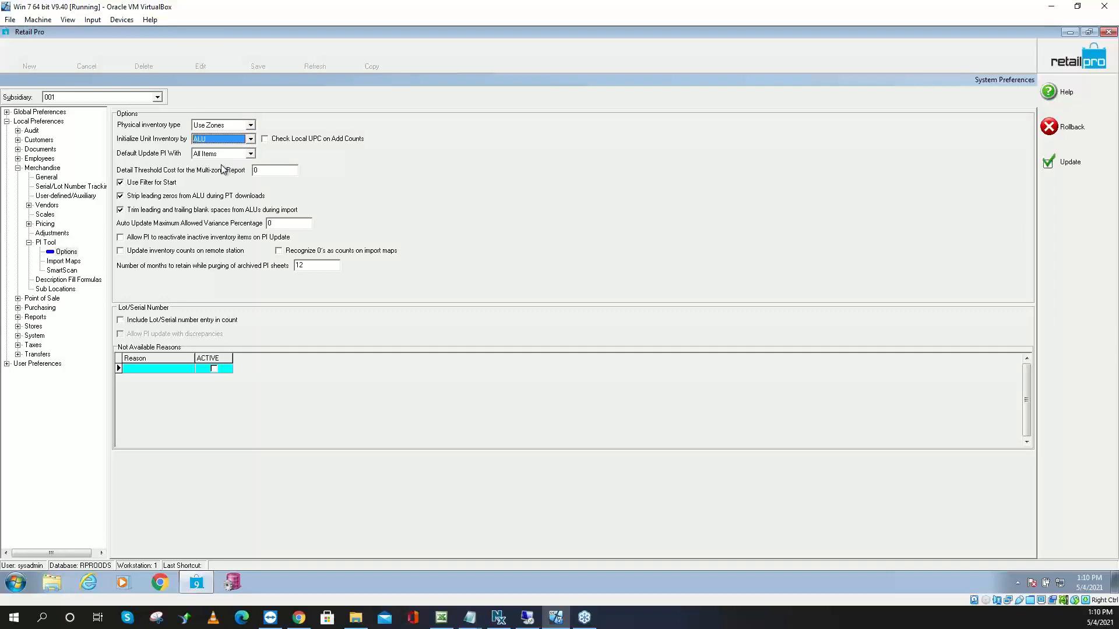
left_click(249, 138)
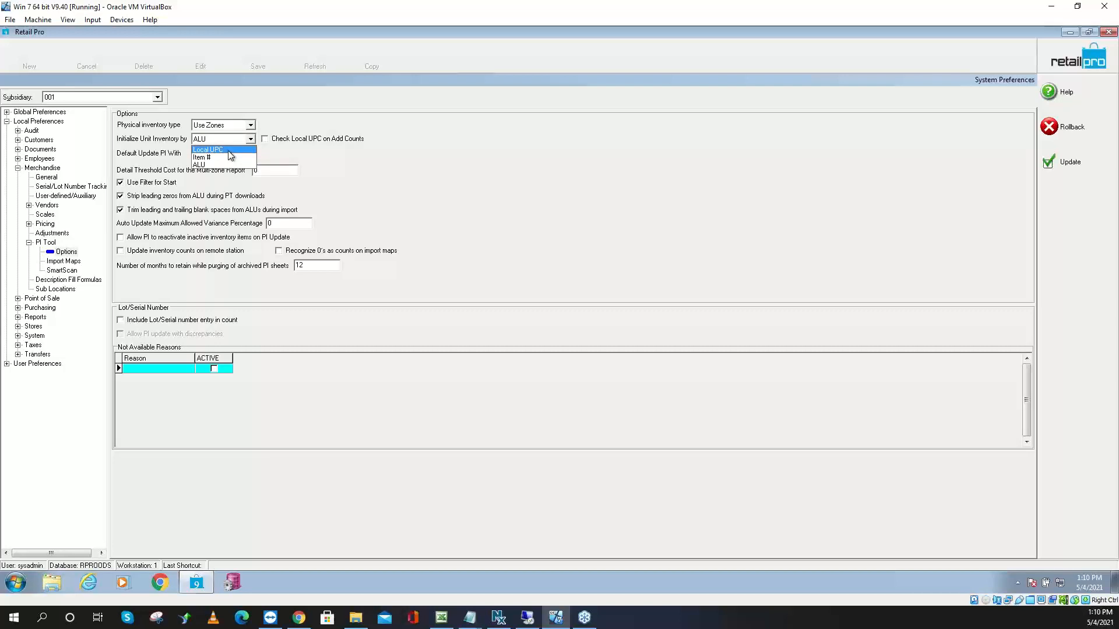
left_click(220, 165)
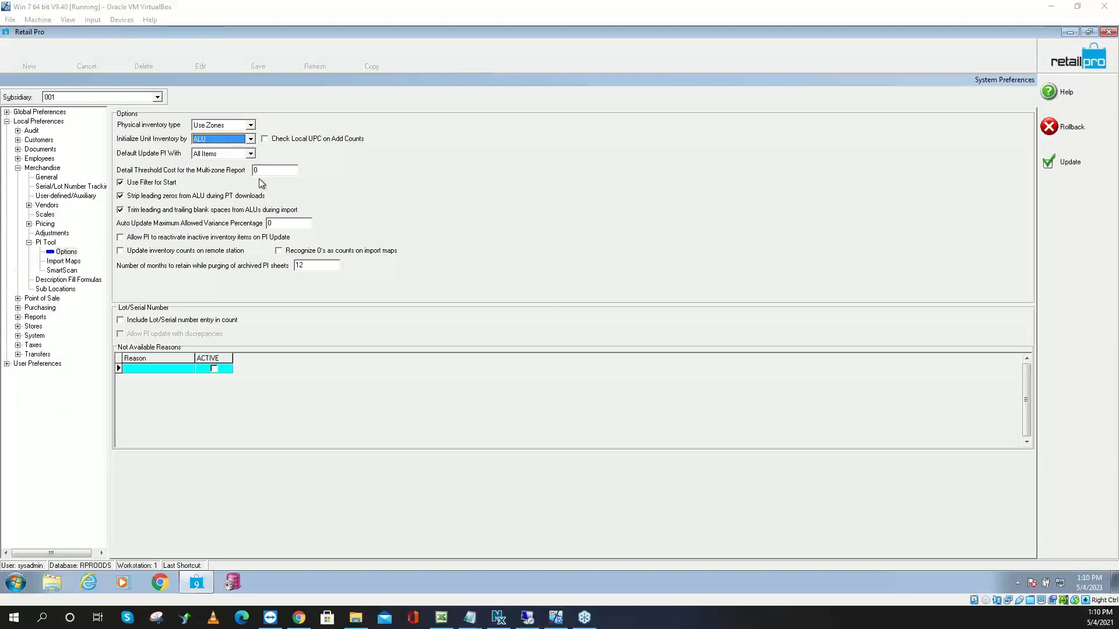
Uncheck Strip leading zeros from ALU, leaving remote station count updating off
left_click(141, 197)
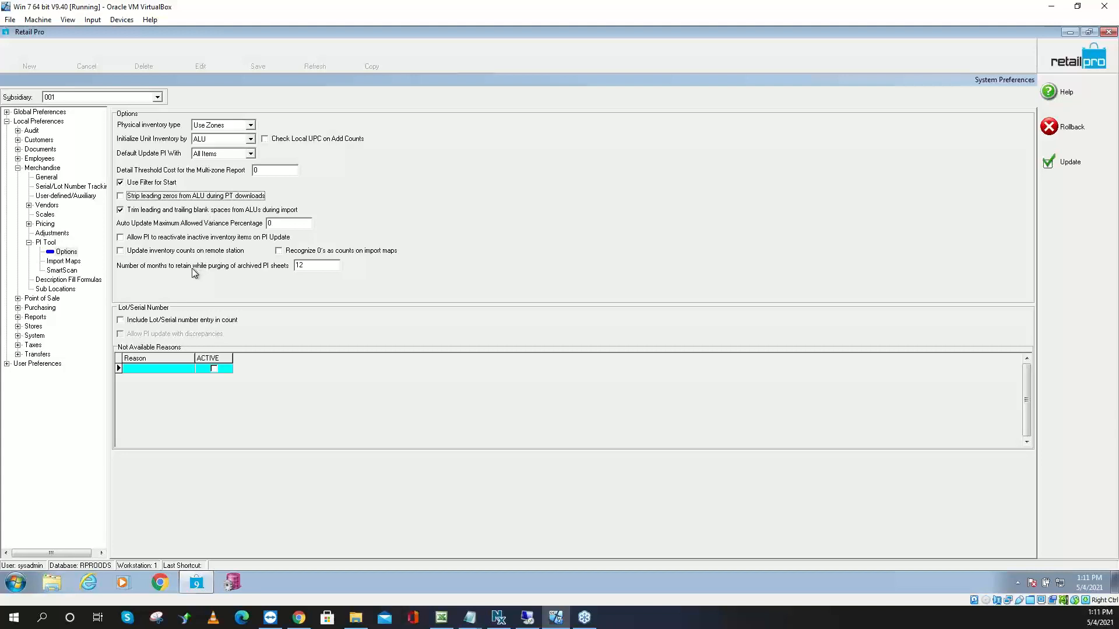
left_click(140, 252)
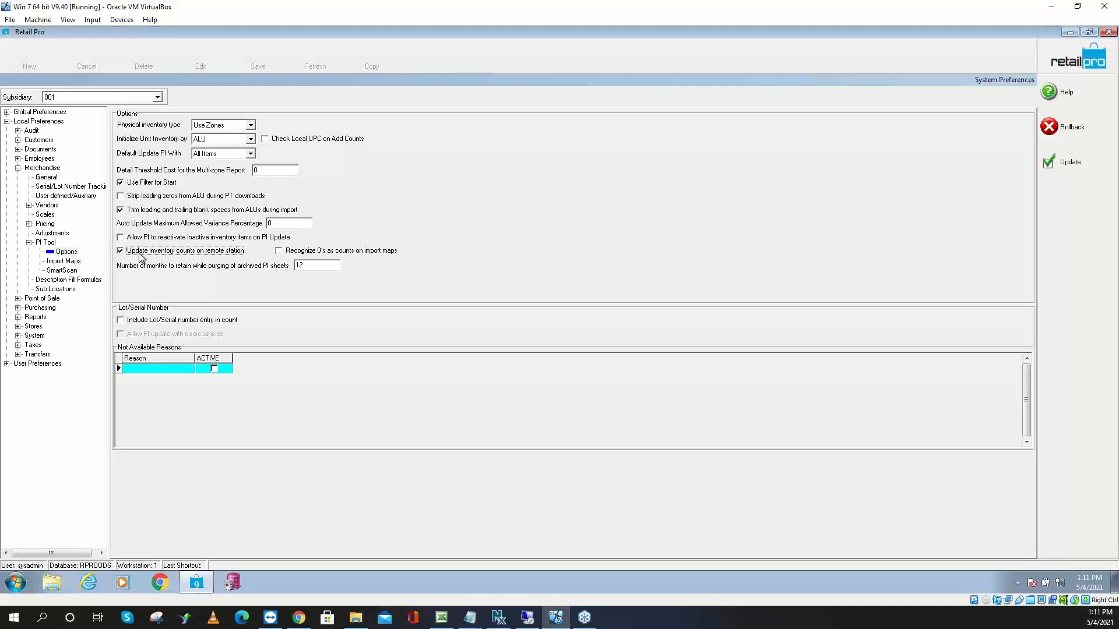
left_click(140, 255)
left_click(68, 262)
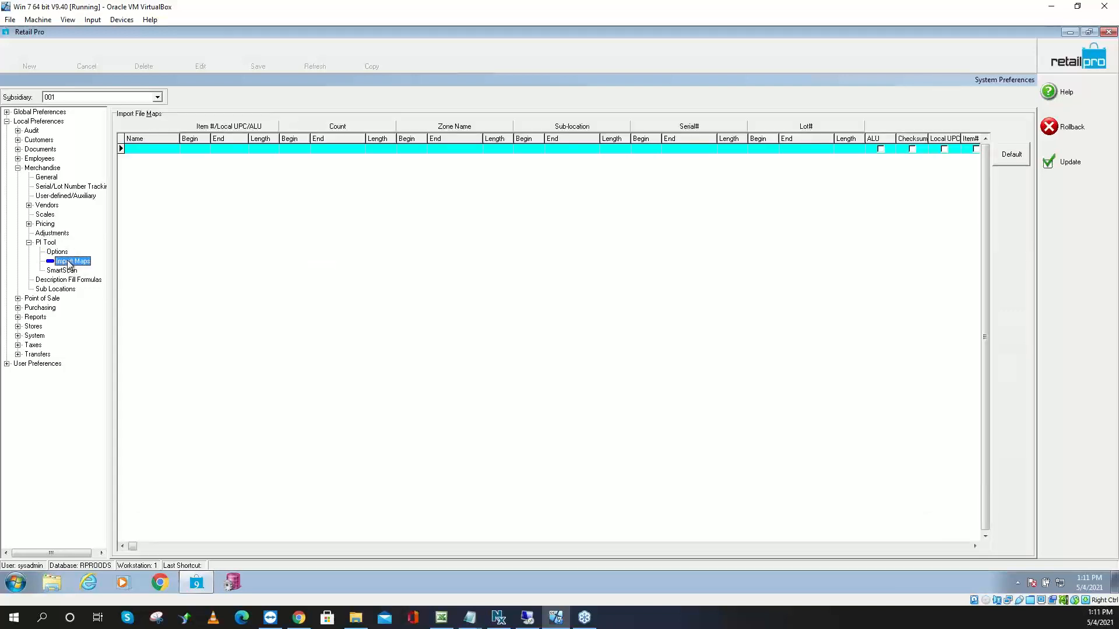
Add an import map row ALU6 with item positions 1/6/6 and count positions 8/12/5
left_click(162, 150)
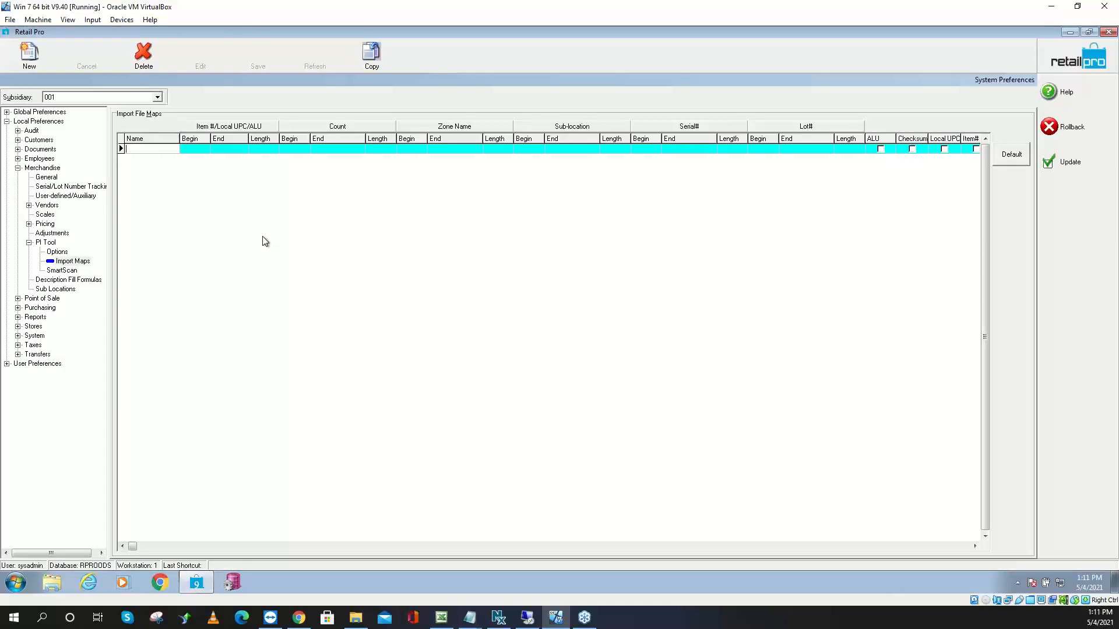
type("ALU")
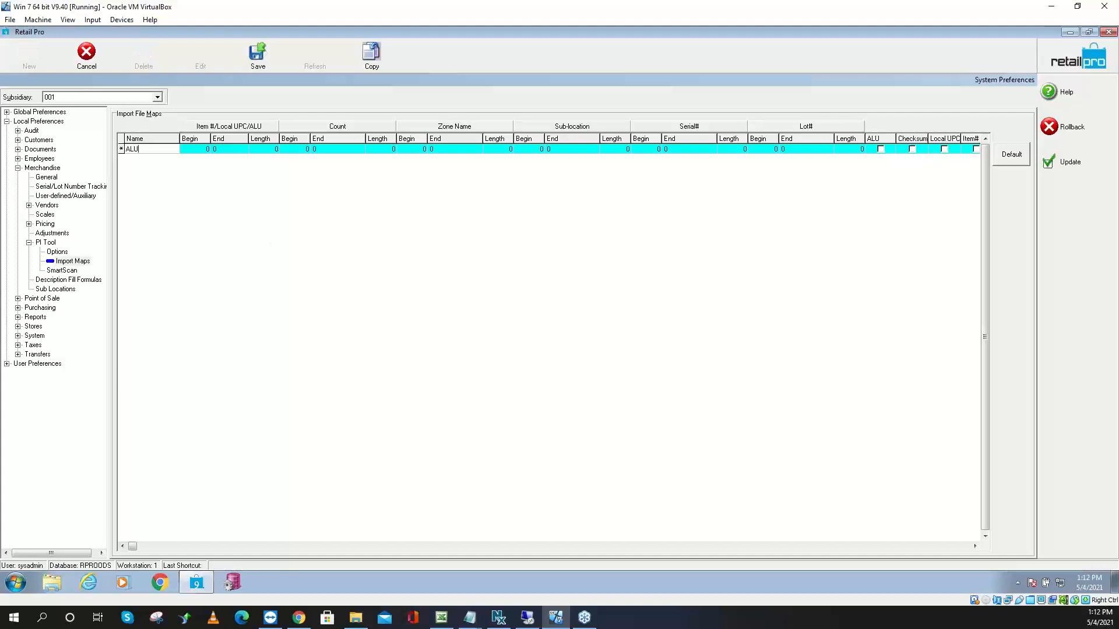
type("6")
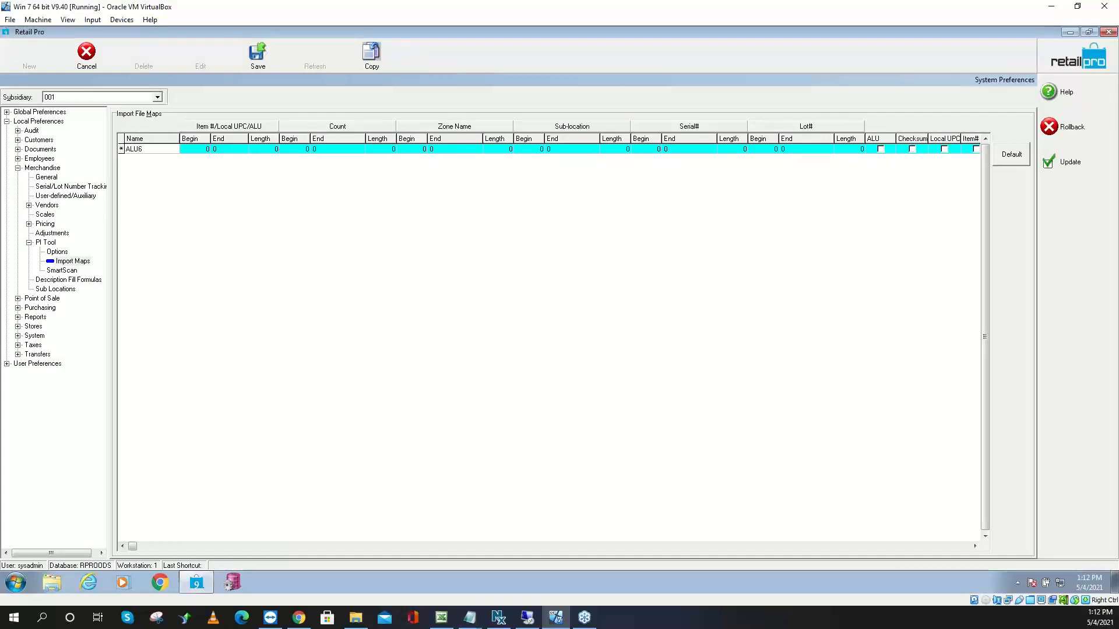
left_click(205, 151)
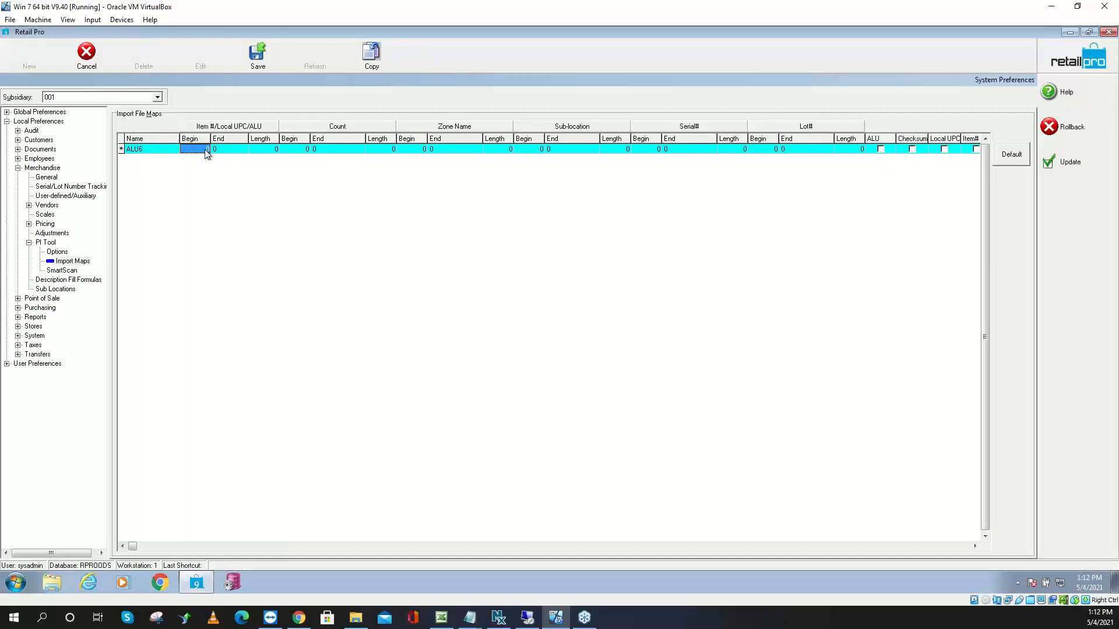
type("1")
key("Tab")
type("6")
key("Tab")
type("6")
key("Tab")
type("8")
key("Tab")
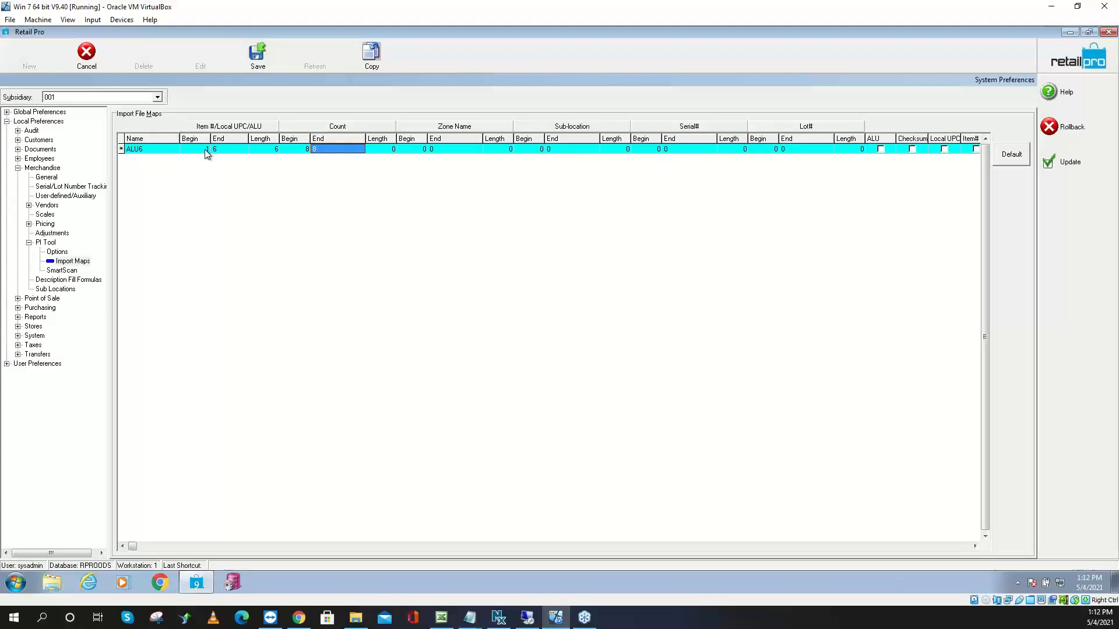
type("12")
key("Tab")
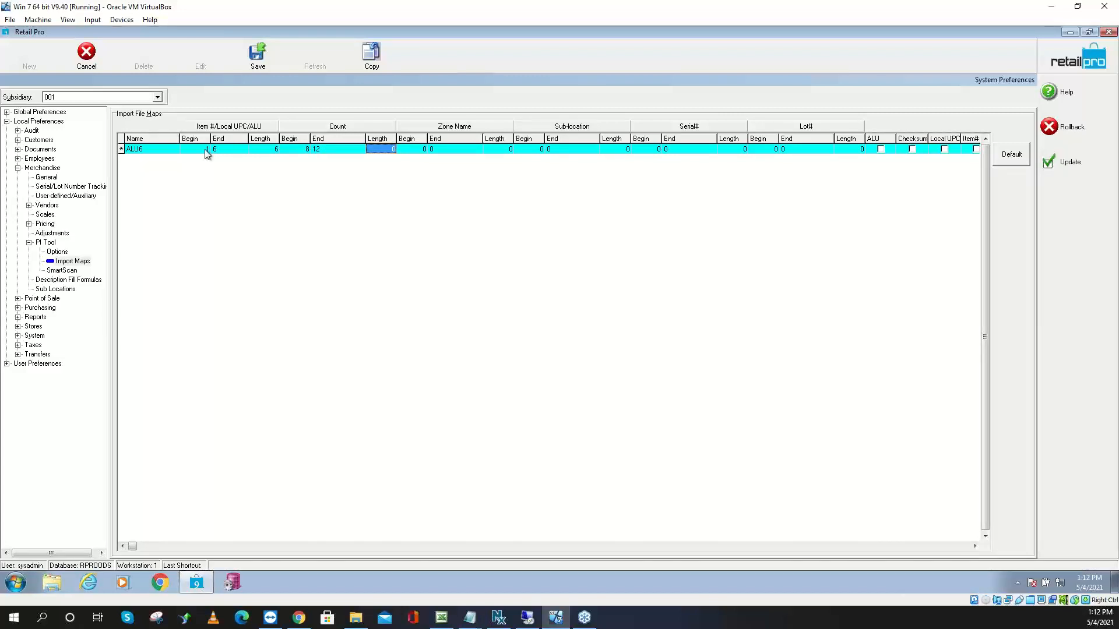
type("5")
Mark the ALU6 map as keyed by ALU, save it, and apply the preferences
key("Tab")
key("Tab")
key("Tab")
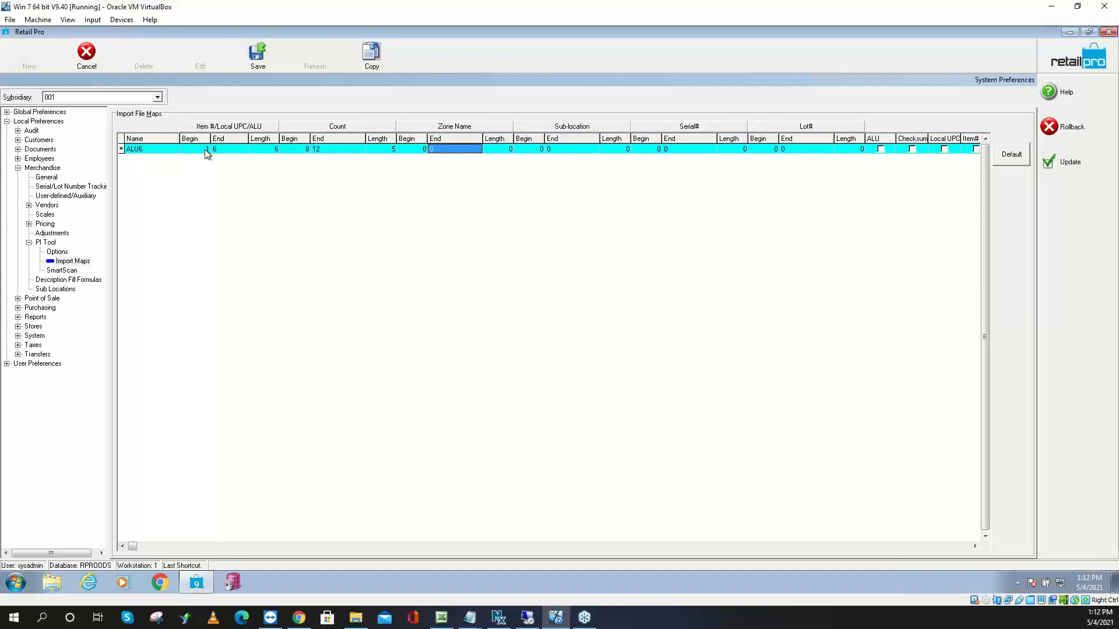
key("Tab")
key("Tab")
key("Tab")
key("Tab")
key("Tab")
key("Tab")
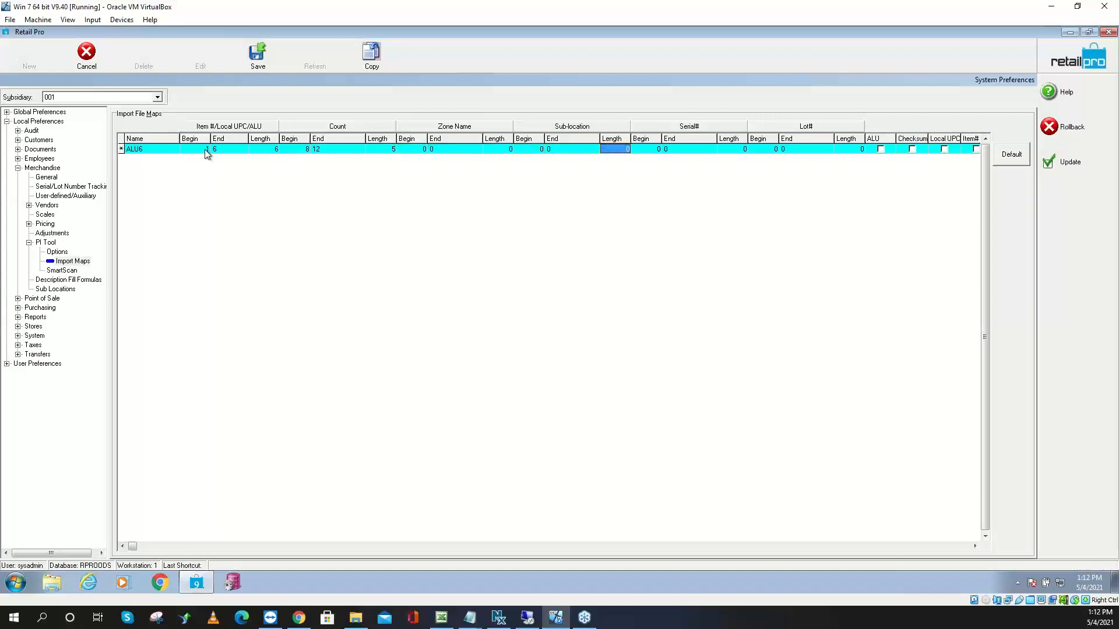
key("Tab")
key("Tab")
key("Tab")
key("Tab")
key("space")
key("Tab")
key("Tab")
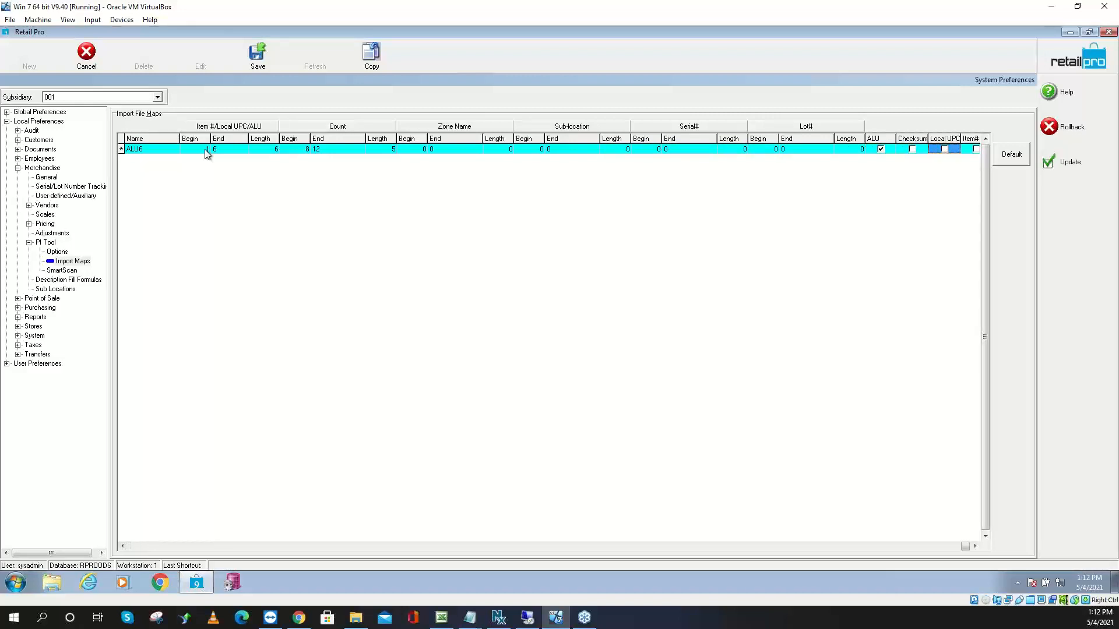
key("Tab")
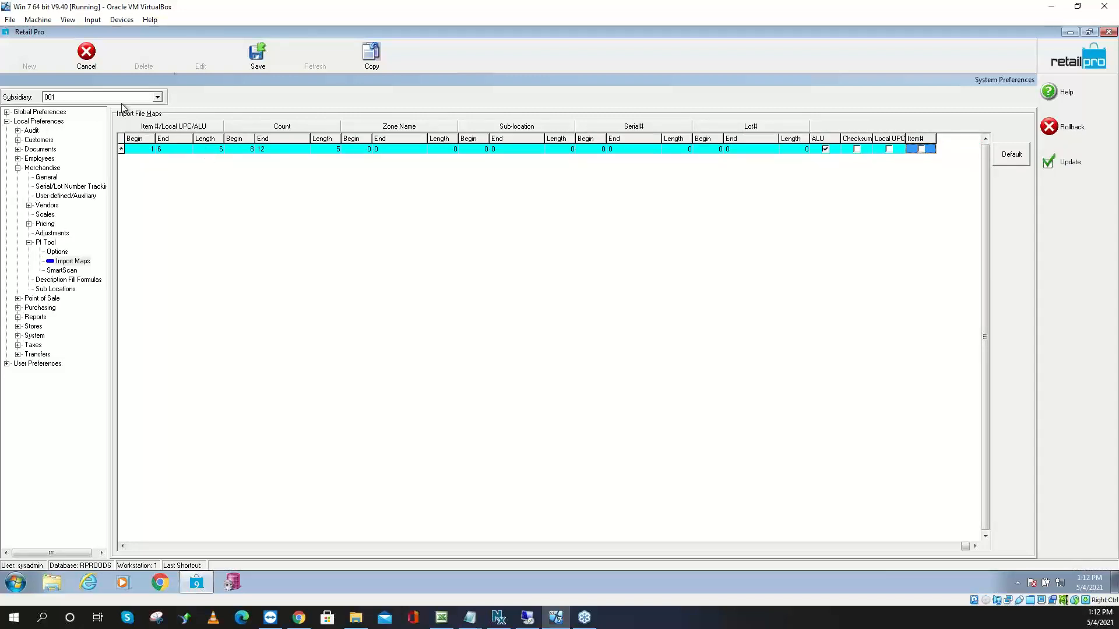
left_click(256, 56)
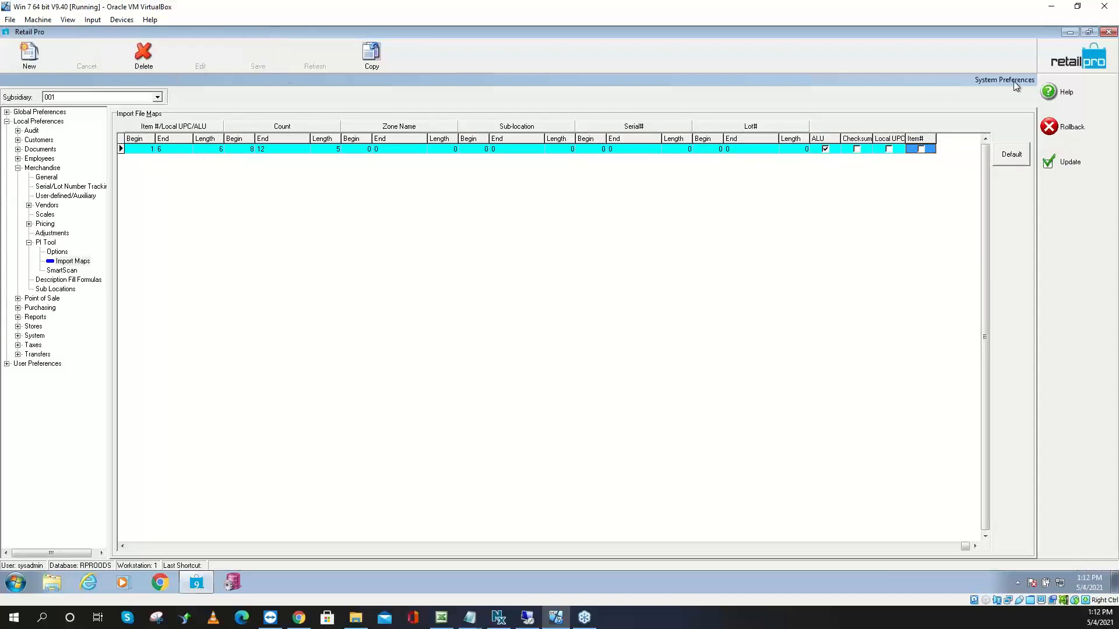
left_click(1058, 168)
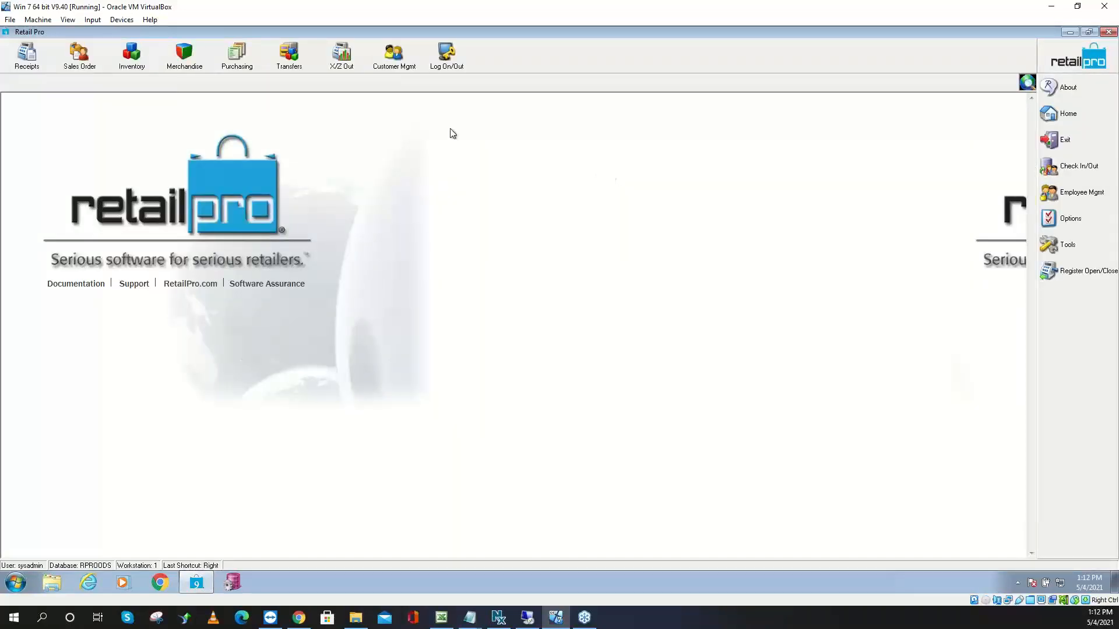
Select every ALU cell in the Inventory grid and send them to Notepad via Export
left_click(132, 65)
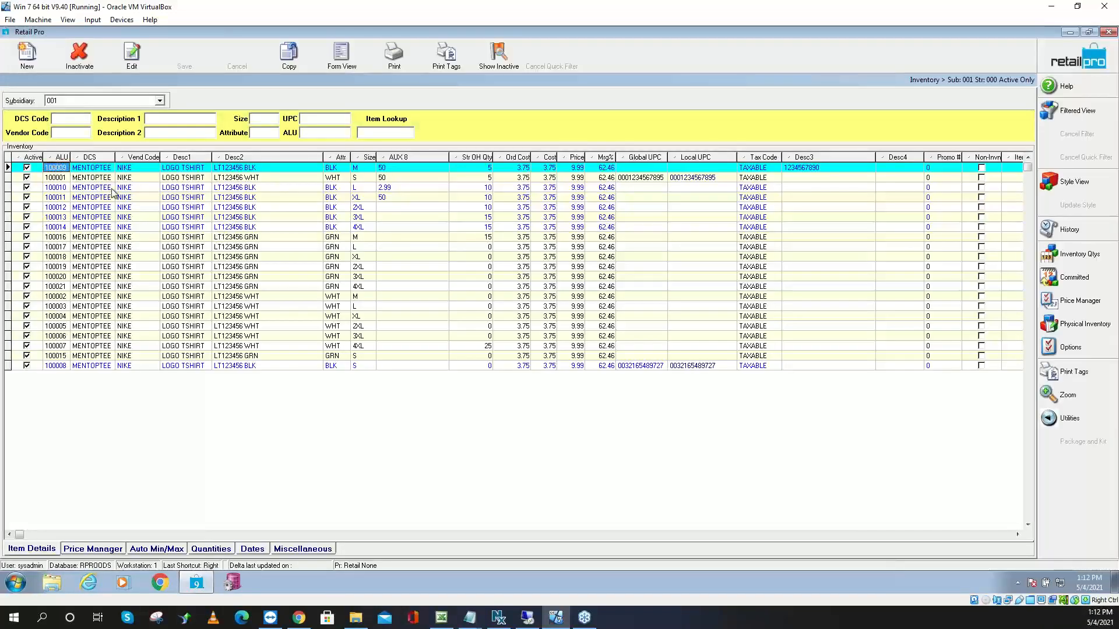
key("Down")
key("shift+Down")
key("shift+Down")
key("shift+Down")
key("shift+Down")
key("shift+Down")
key("shift+Down")
key("shift+Down")
key("shift+Down")
key("shift+Down")
key("shift+Down")
key("shift+Down")
key("shift+Down")
key("shift+Down")
key("shift+Down")
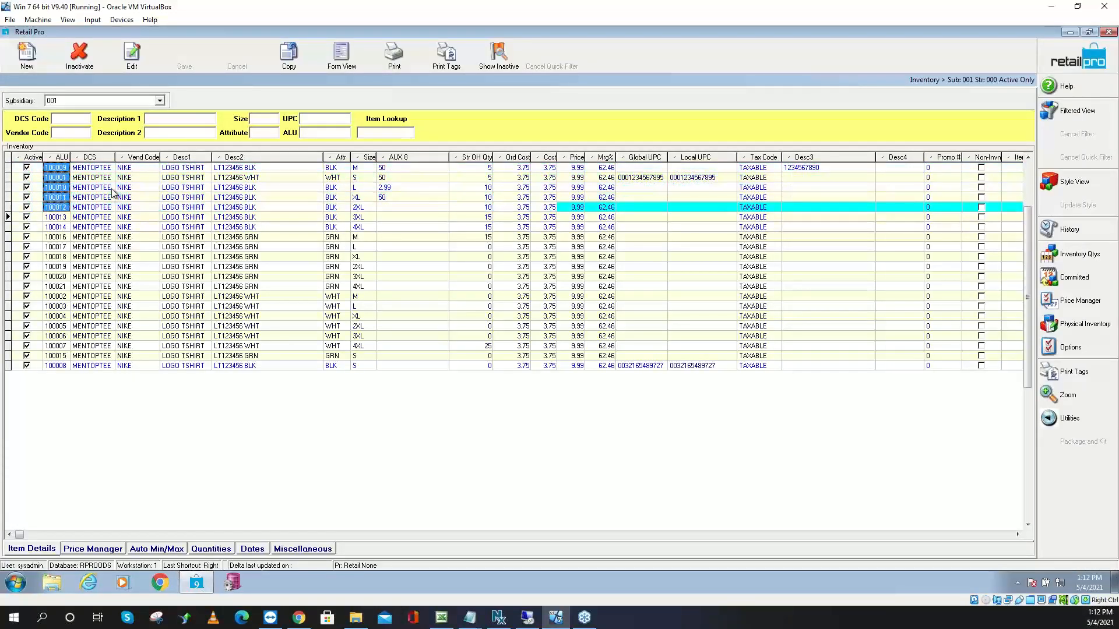
key("shift+Down")
key("shift+Down")
key("shift+Down")
key("shift+Down")
key("shift+Down")
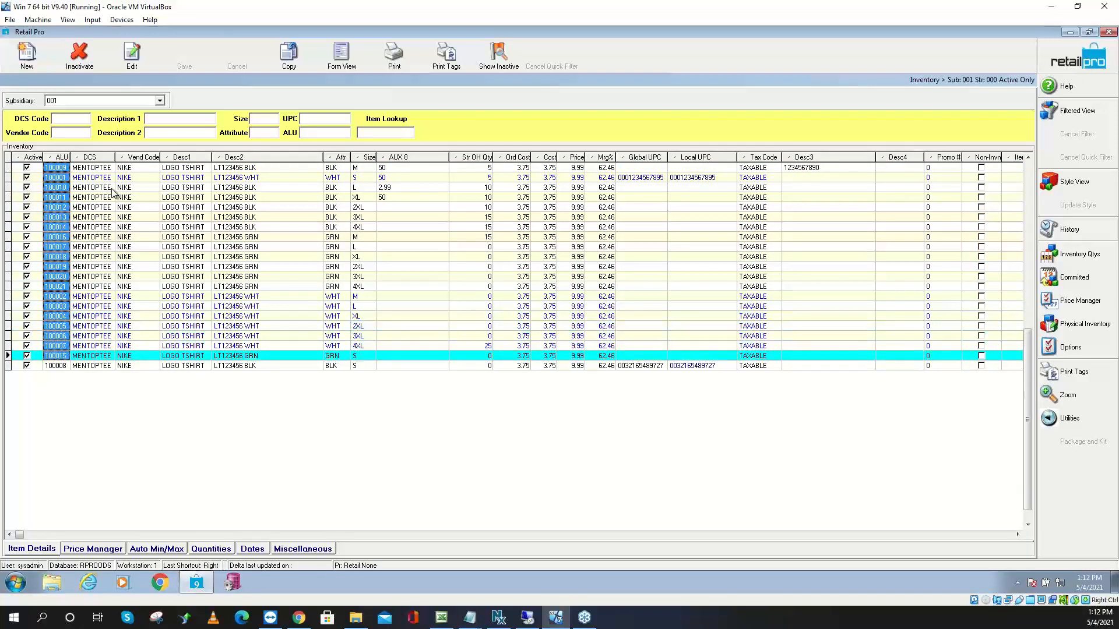
right_click(63, 182)
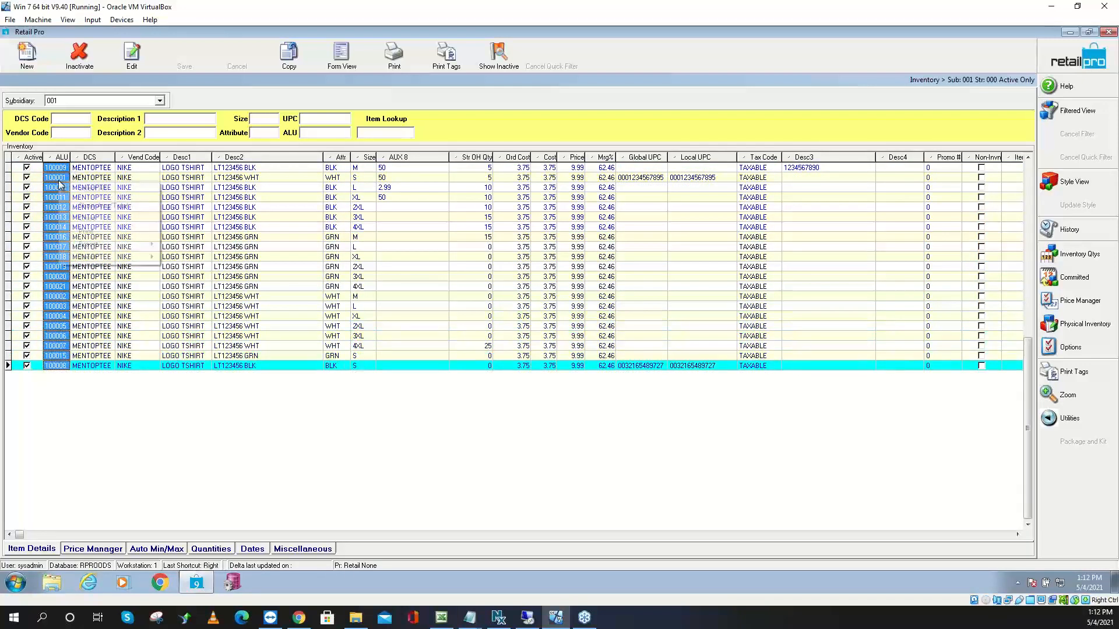
mouse_move(118, 245)
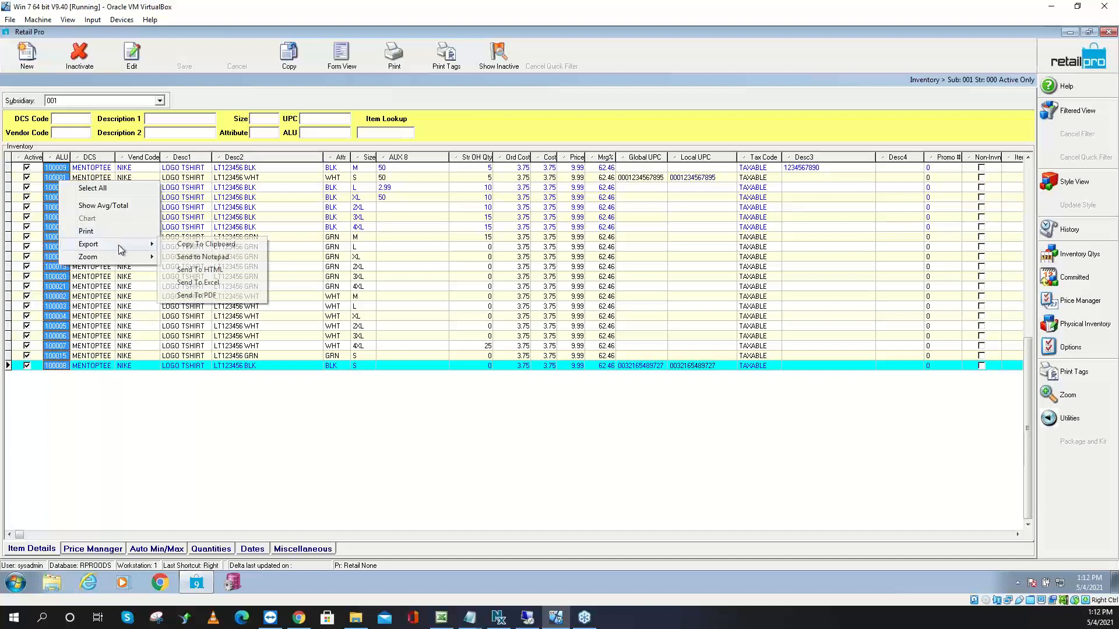
left_click(204, 258)
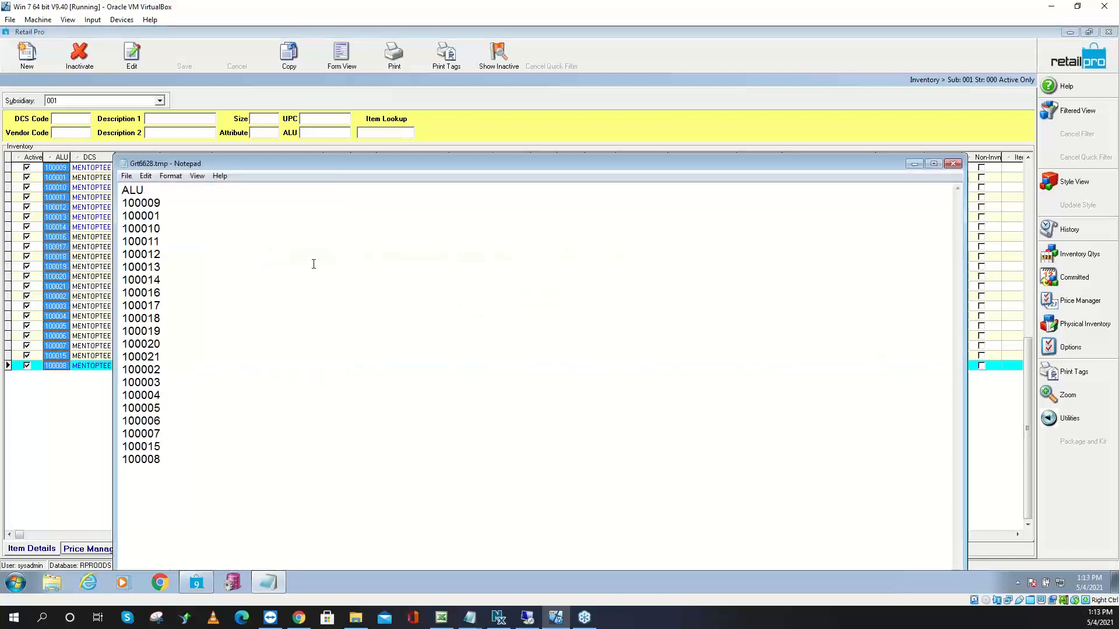
Delete the ALU header line and add a comma after each item number
key("BackSpace")
key("BackSpace")
key("BackSpace")
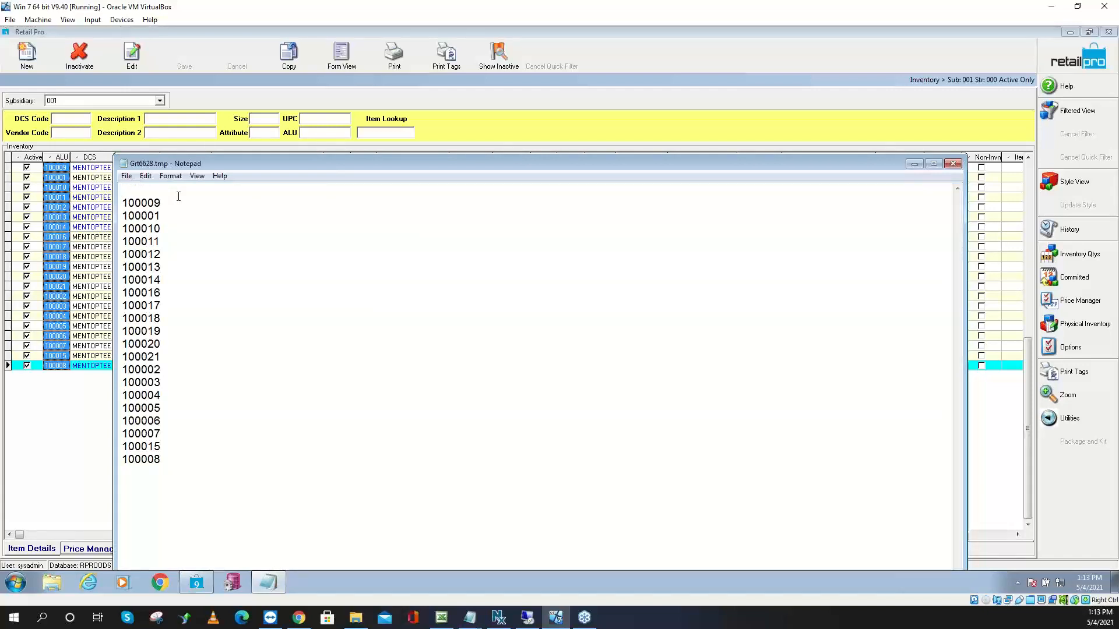
key("Delete")
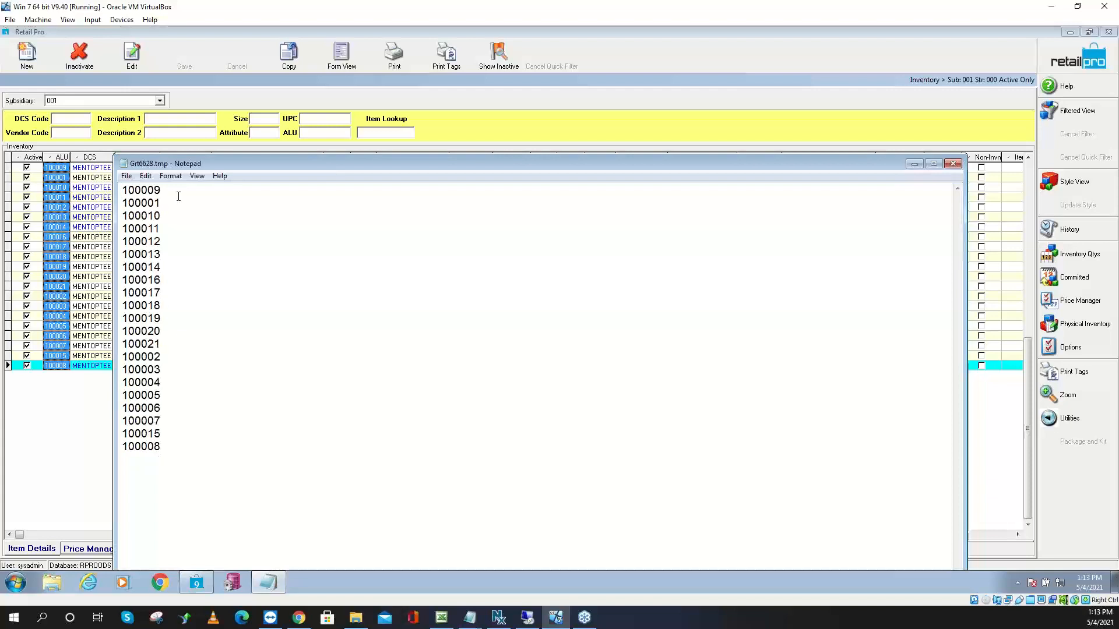
left_click(178, 187)
key("comma")
key("Down")
key("comma")
key("Down")
key("comma")
key("Down")
key("comma")
key("Down")
key("comma")
key("Down")
key("comma")
key("Down")
key("comma")
key("Down")
key("comma")
key("Down")
key("comma")
key("Down")
key("comma")
key("Down")
key("comma")
key("Down")
key("comma")
key("Down")
key("comma")
key("Down")
key("comma")
key("Down")
key("comma")
key("Down")
key("comma")
key("Down")
key("comma")
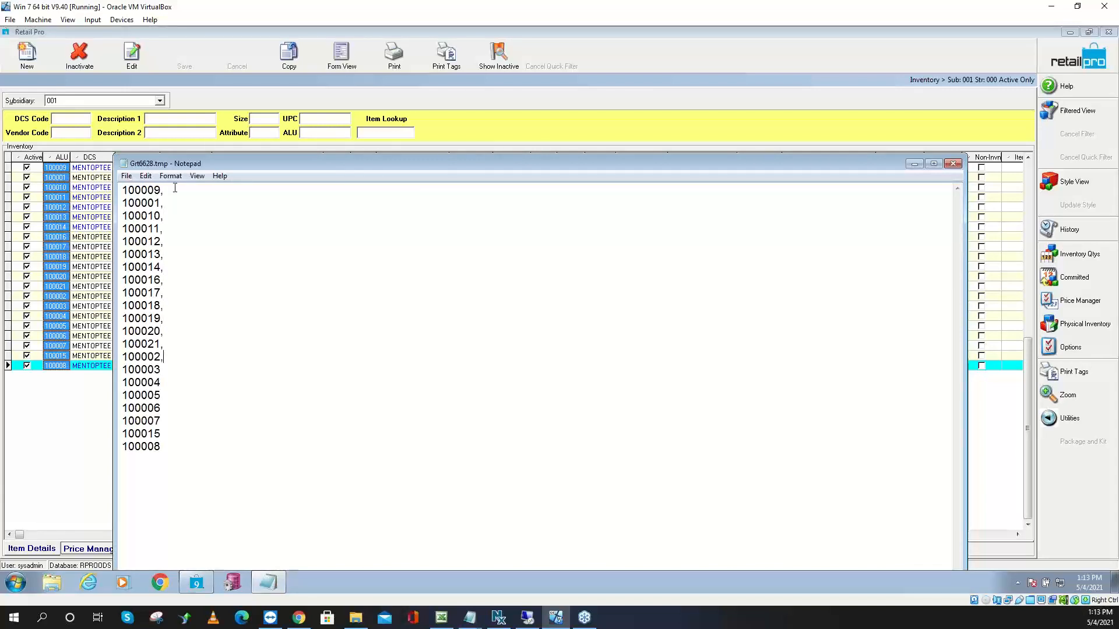
key("Down")
key("comma")
key("Down")
key("comma")
key("Down")
key("comma")
Enter a count after each item's comma, working up the list from the bottom
type("1")
key("Up")
key("1")
key("Up")
key("1")
key("Up")
key("2")
key("Up")
key("5")
key("Up")
key("2")
key("Up")
key("3")
key("Up")
key("6")
key("Up")
key("5")
key("Up")
key("4")
key("Up")
key("5")
key("Up")
key("8")
key("Up")
key("5")
key("Up")
key("6")
key("Up")
key("8")
key("Up")
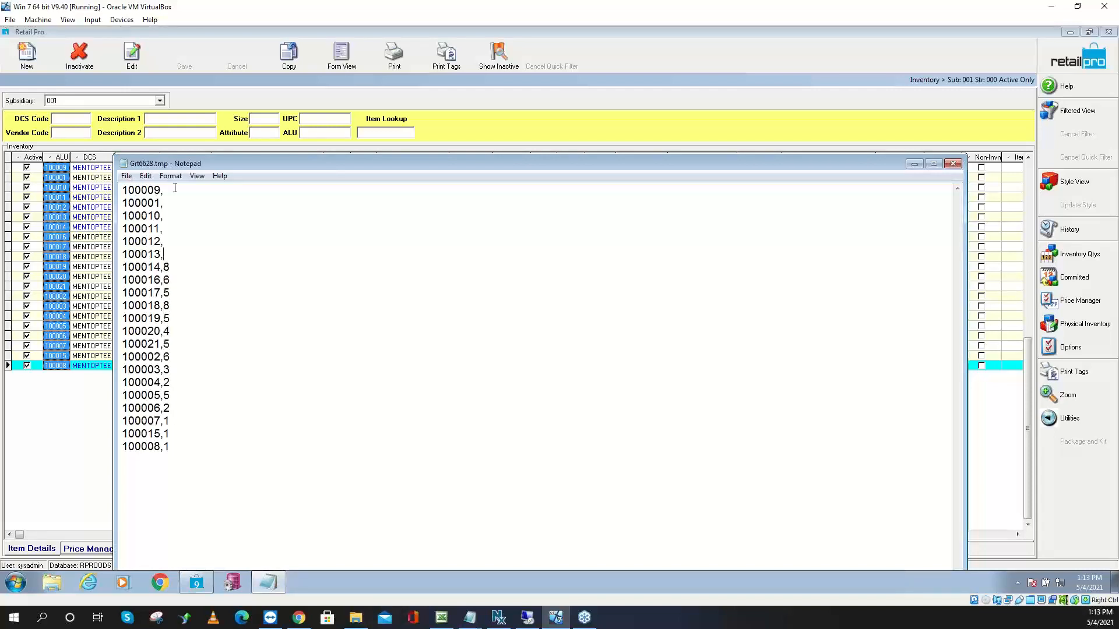
key("5")
key("Up")
key("8")
key("Up")
key("5")
key("Up")
key("8")
key("Up")
key("5")
key("Up")
key("5")
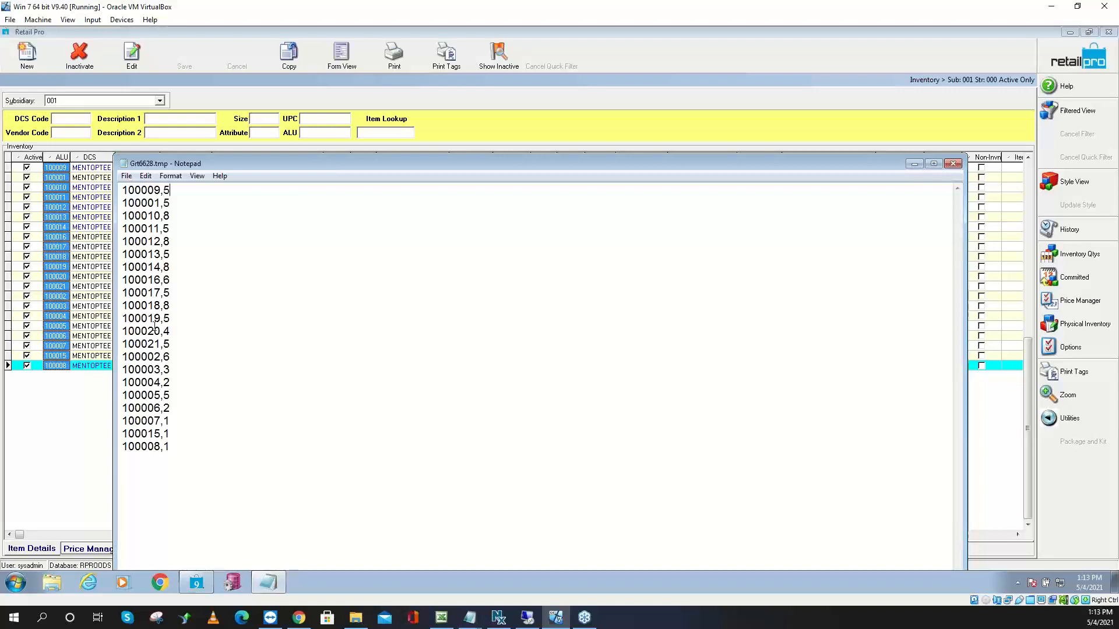
Insert a new 999999,1 line directly below 100018,8
left_click(173, 306)
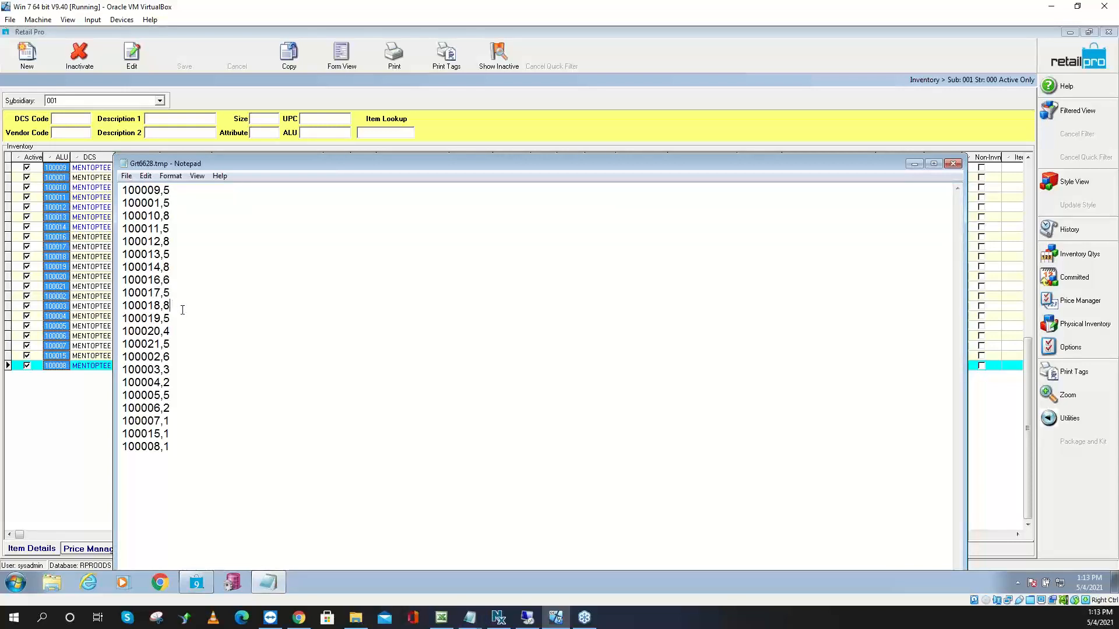
key("Return")
type("999999")
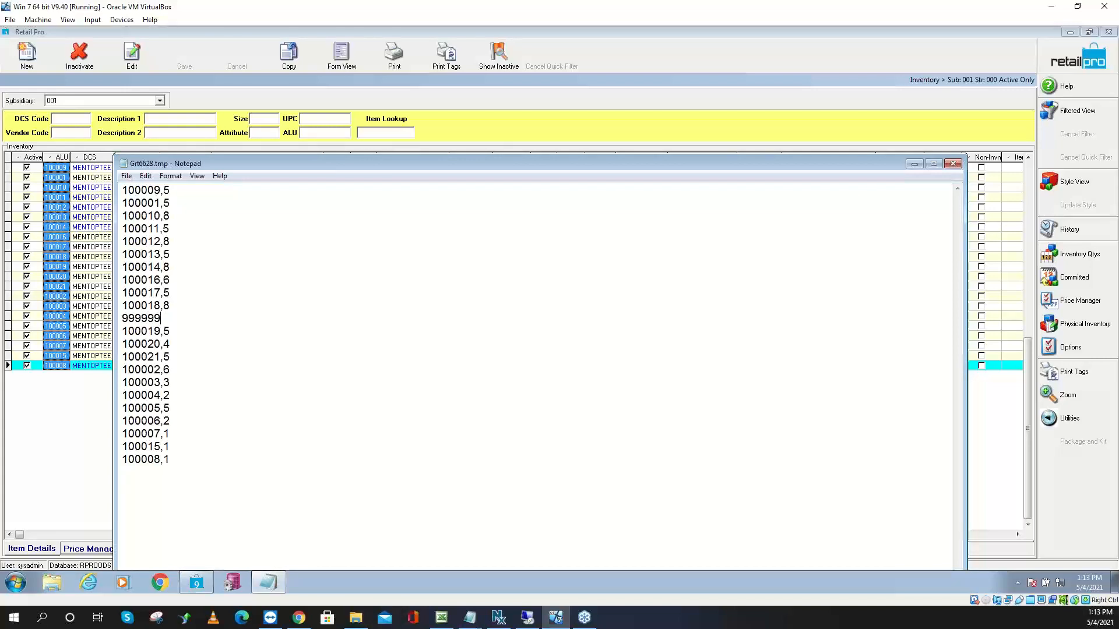
type(",1")
Save the count list to the Desktop as Scan1.txt
left_click(126, 176)
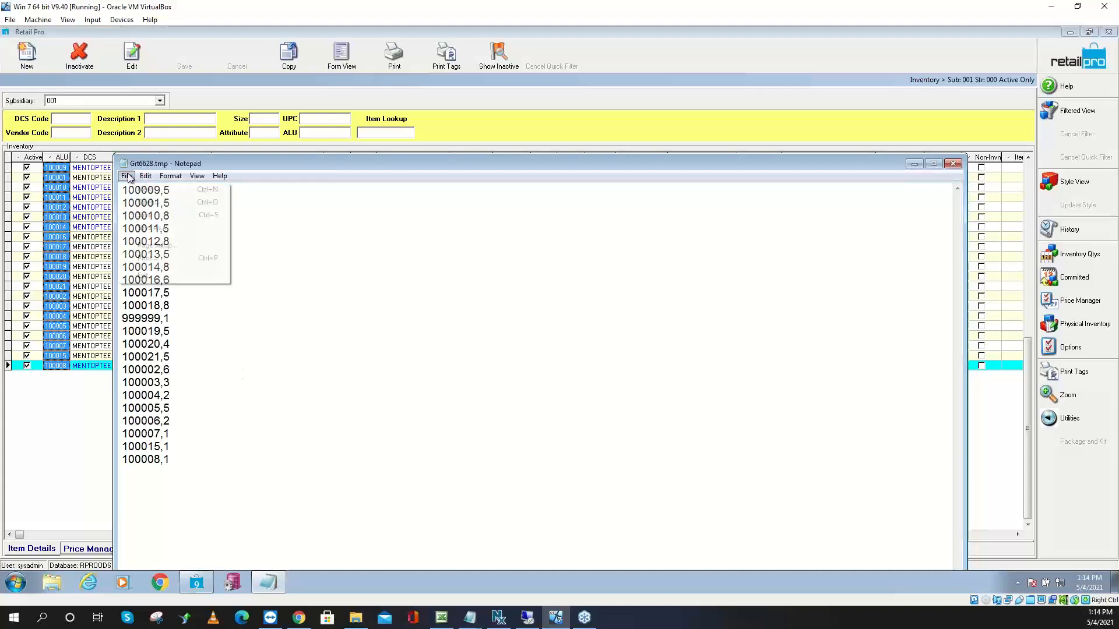
left_click(153, 228)
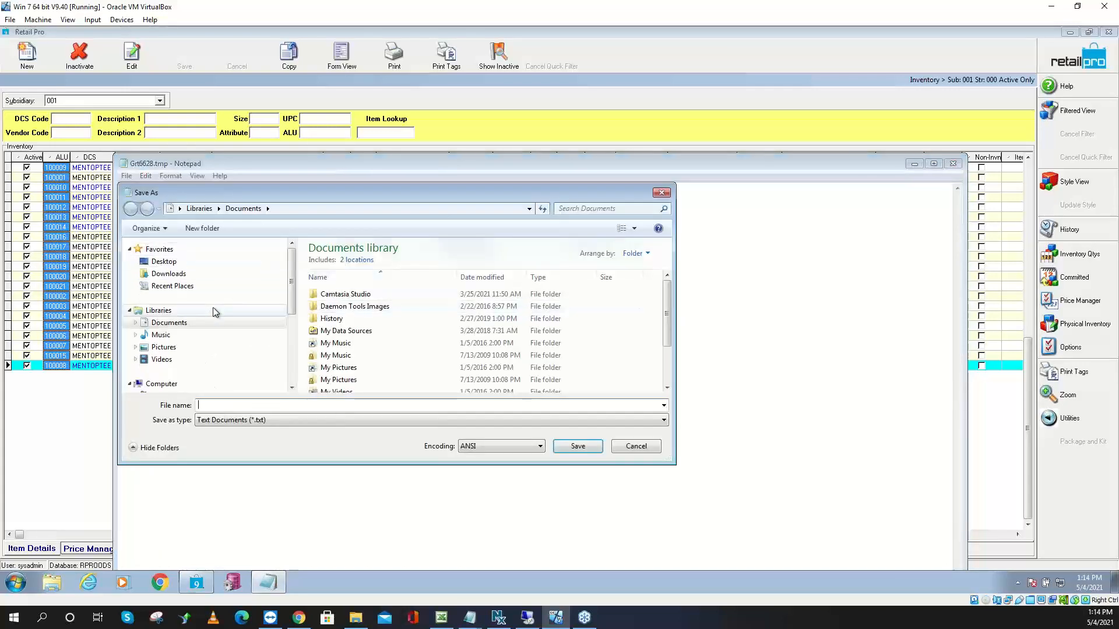
left_click(181, 262)
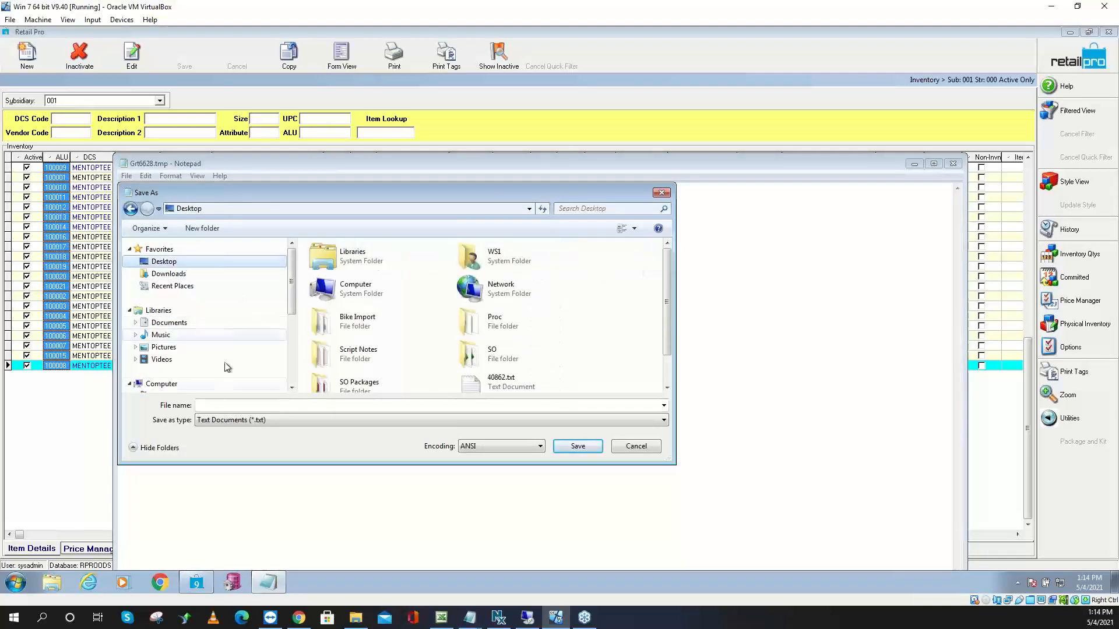
left_click(204, 406)
type("Scan1")
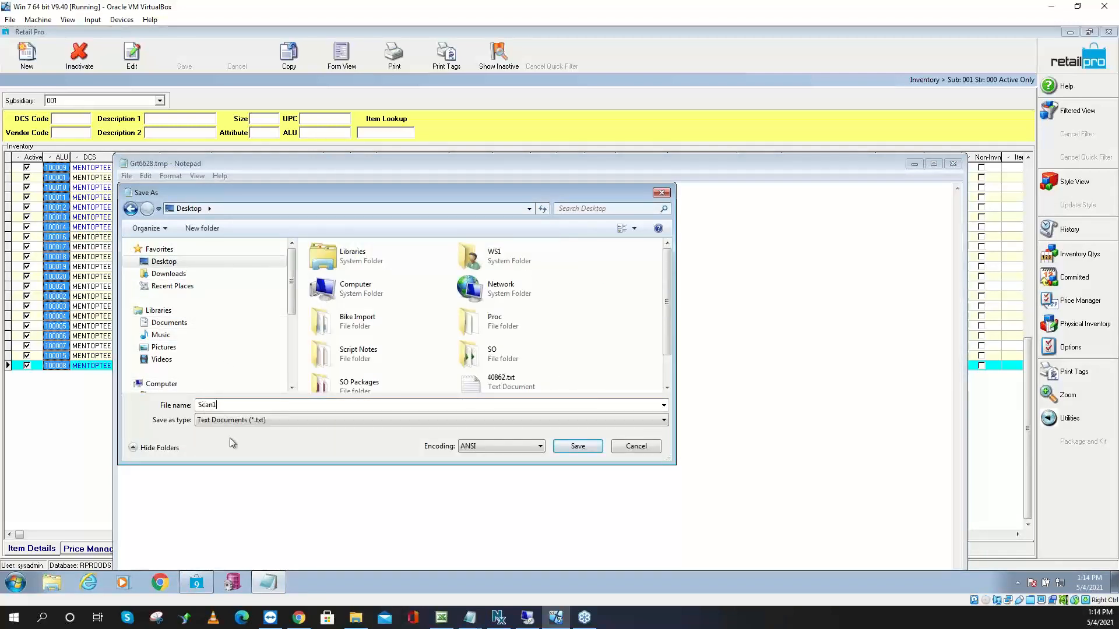
left_click(575, 448)
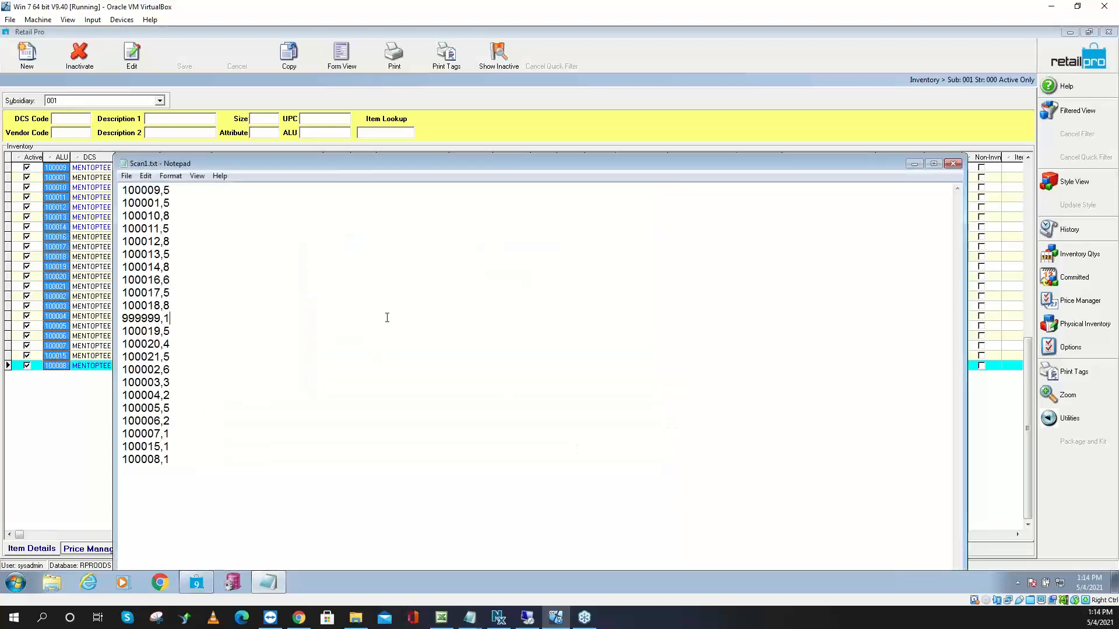
Save a second copy of the list as Scan2.txt
left_click(125, 176)
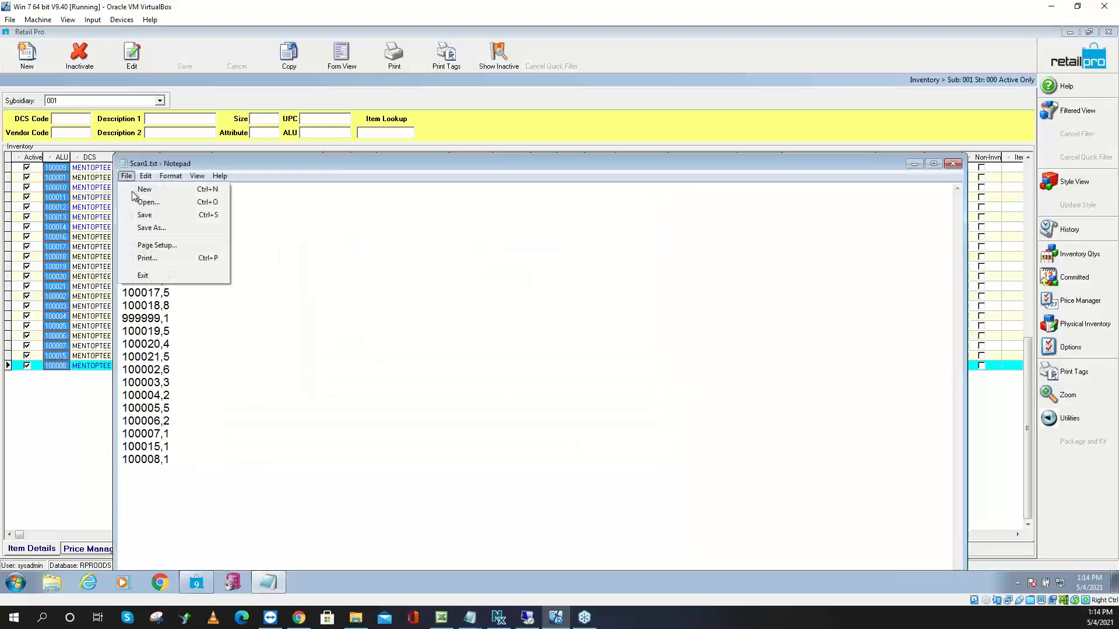
left_click(151, 228)
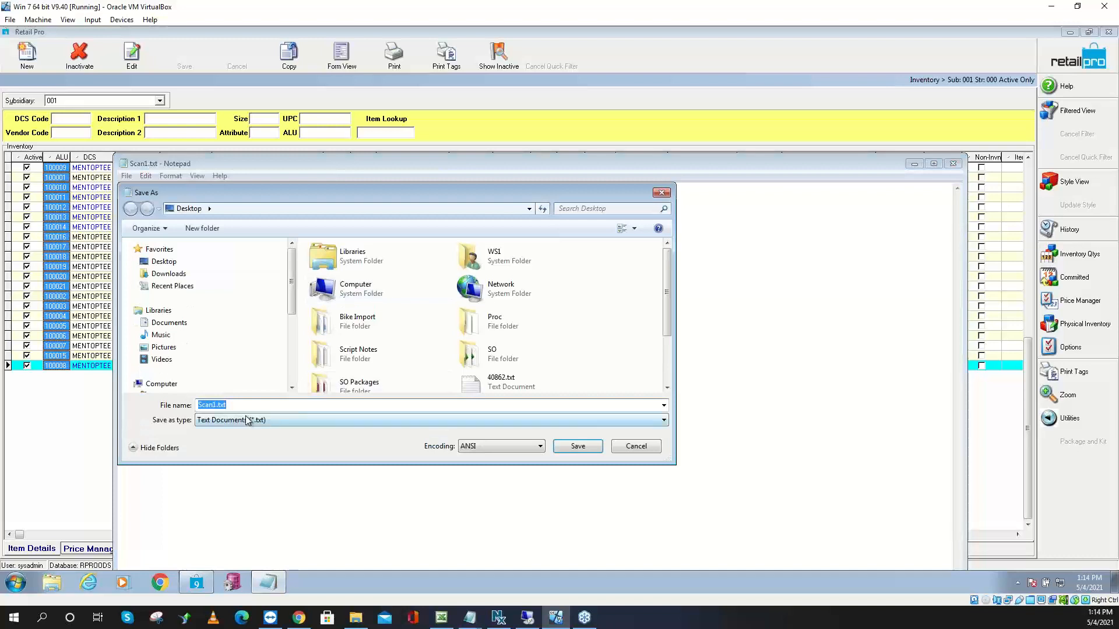
left_click(216, 406)
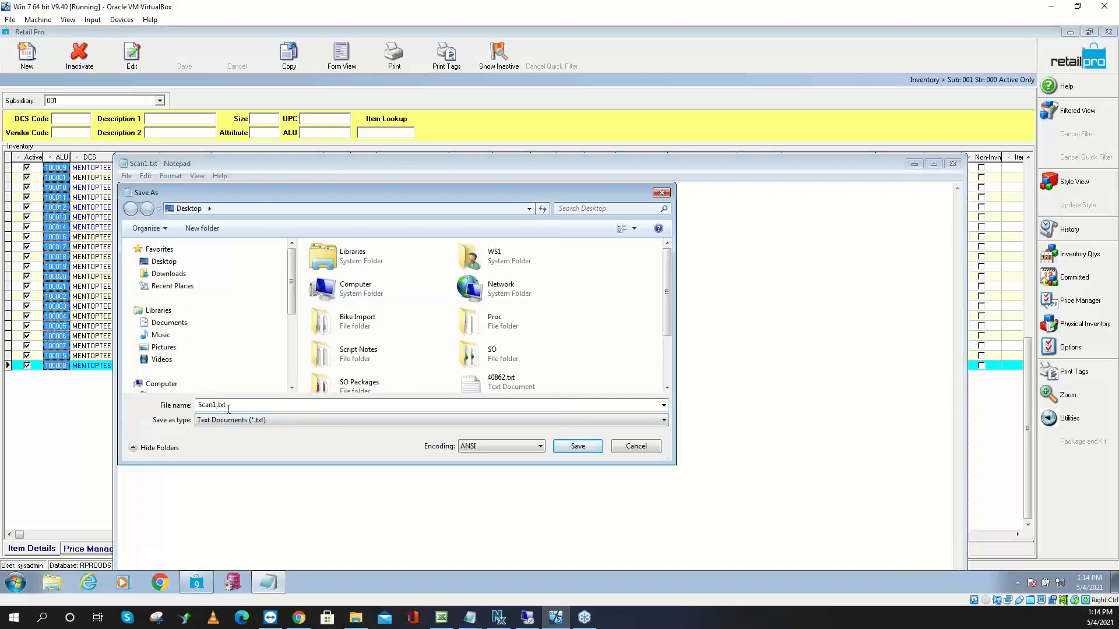
key("BackSpace")
type("2")
left_click(576, 447)
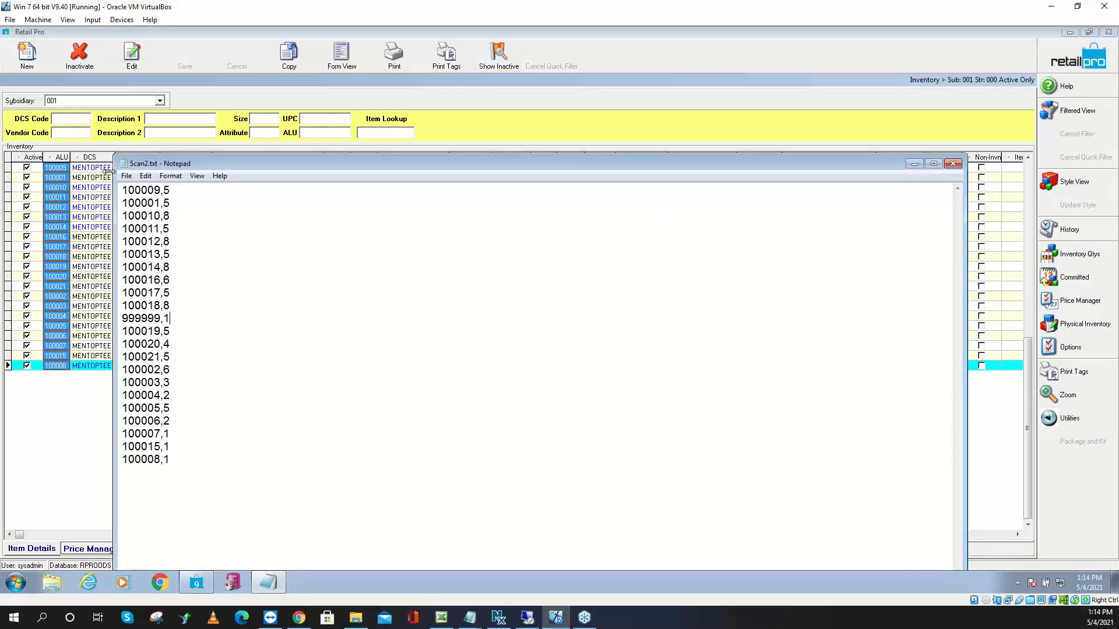
Save a third copy as Scan3.txt and close Notepad
left_click(126, 176)
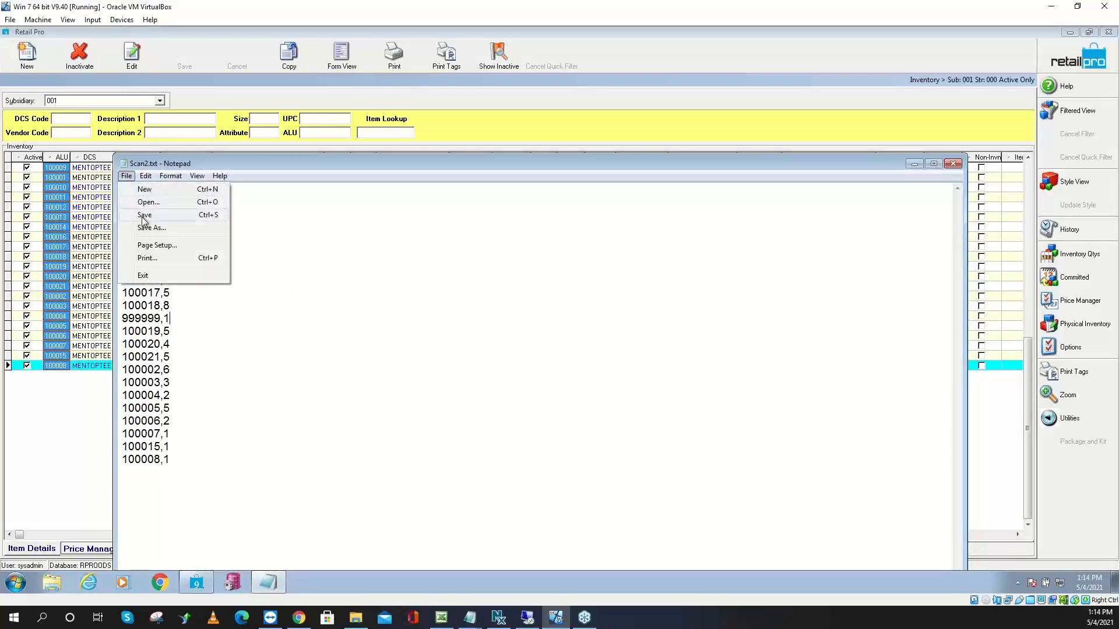
left_click(151, 231)
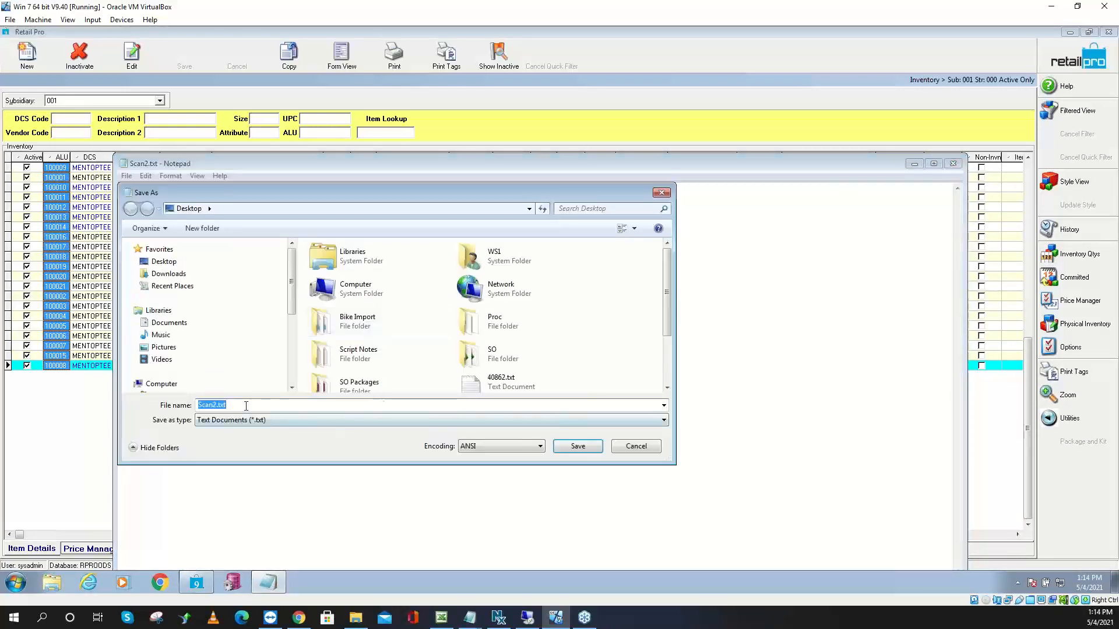
left_click(218, 404)
key("BackSpace")
type("3")
left_click(584, 448)
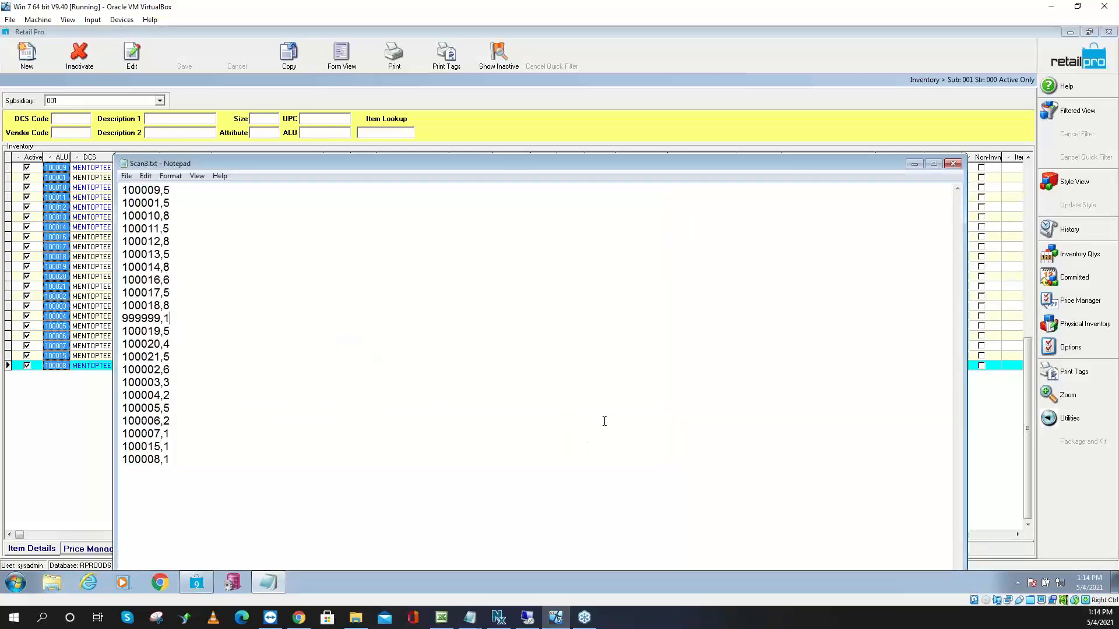
left_click(954, 165)
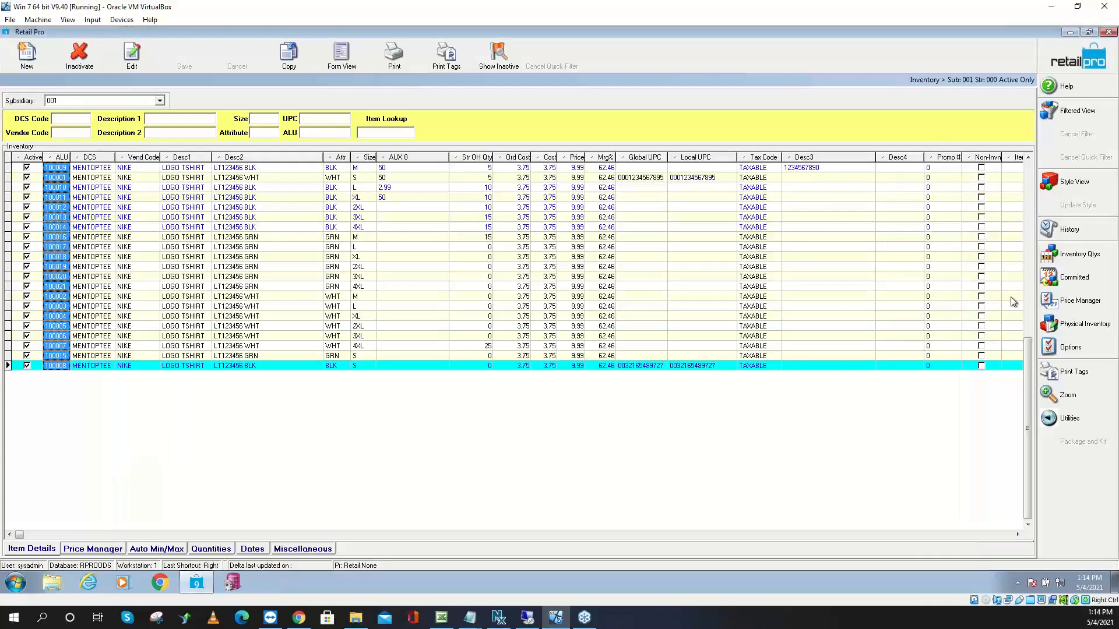
Inactivate the existing PI2021 physical inventory sheet
left_click(1074, 327)
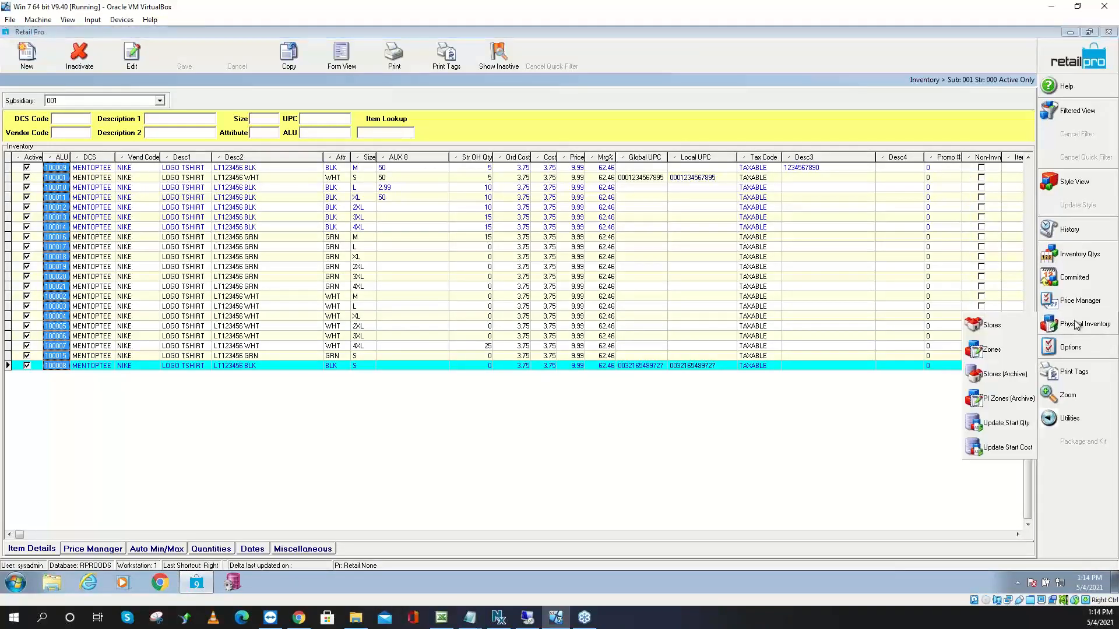
left_click(1006, 330)
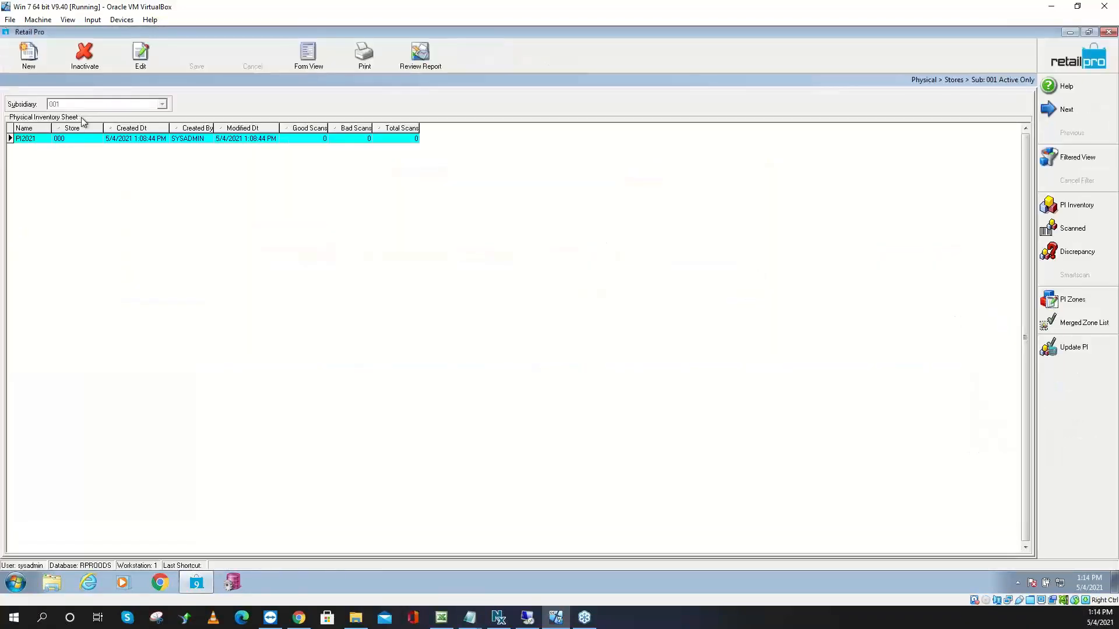
left_click(85, 56)
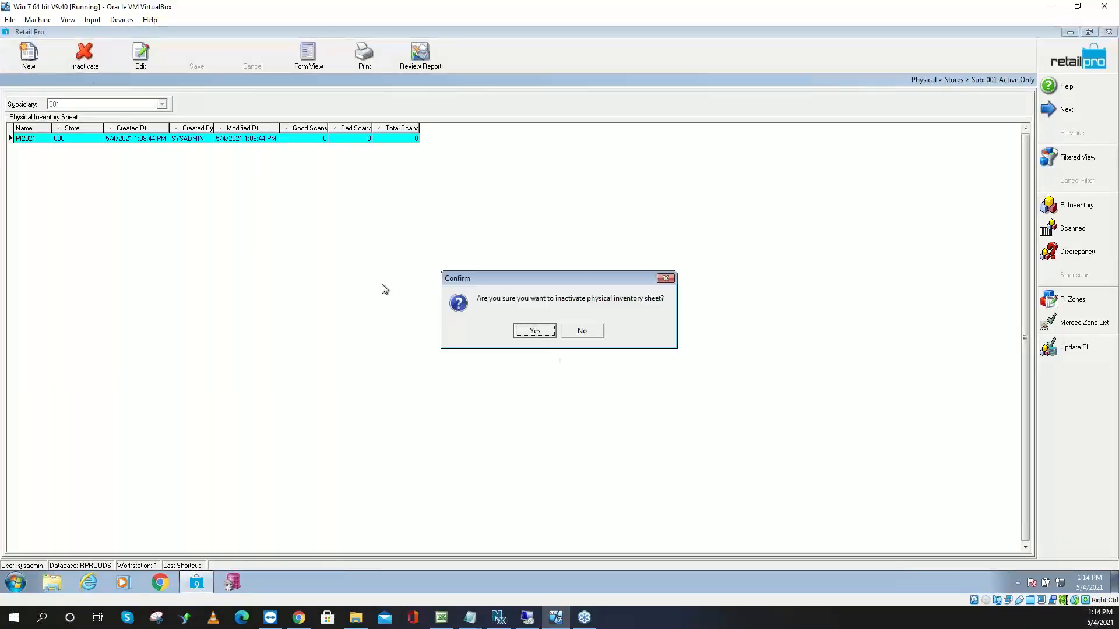
left_click(550, 331)
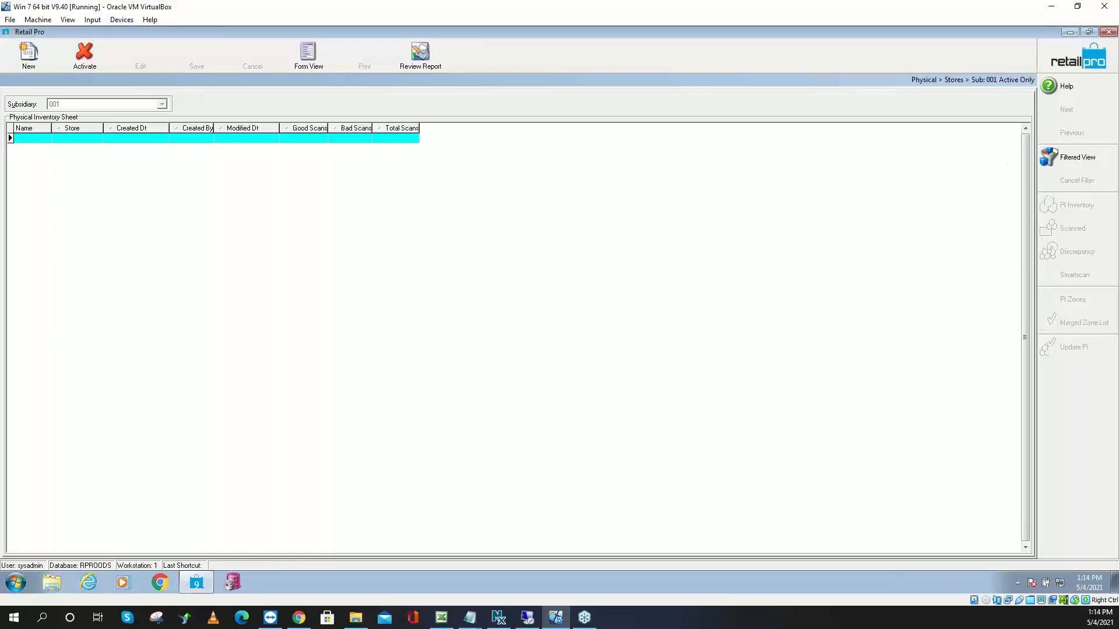
Create a new PI2021 physical inventory, accepting the store 000 filter
left_click(35, 52)
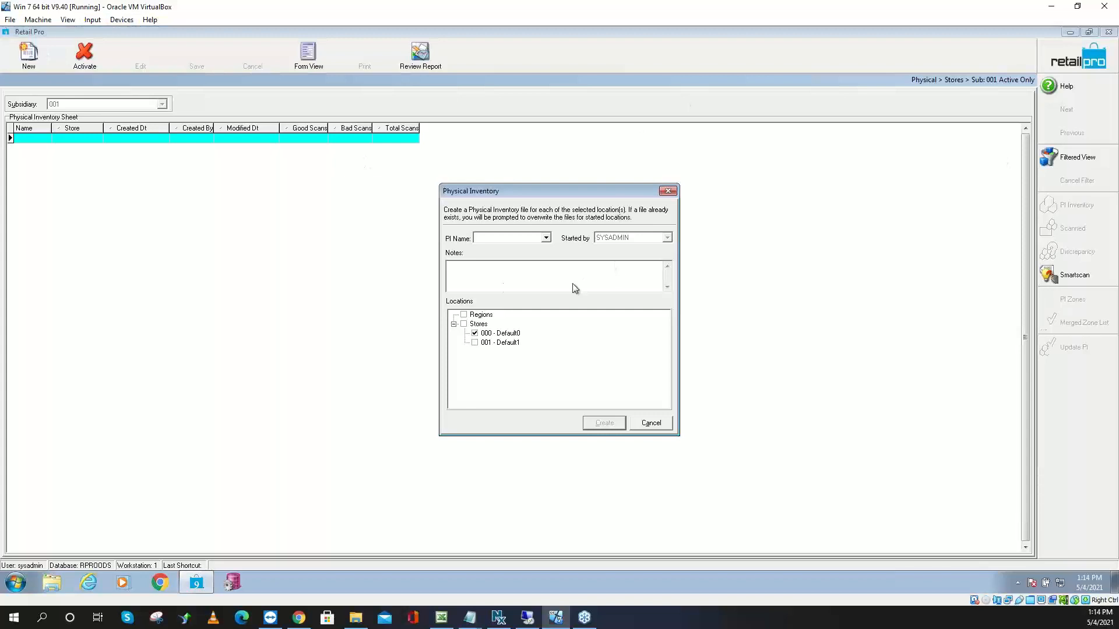
left_click(545, 238)
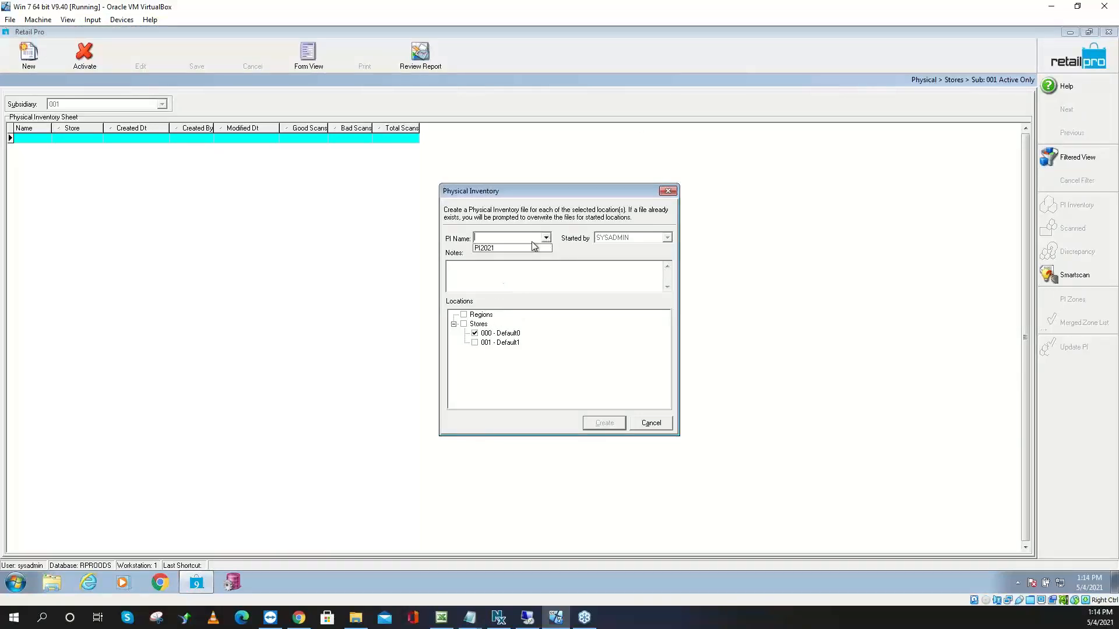
left_click(505, 248)
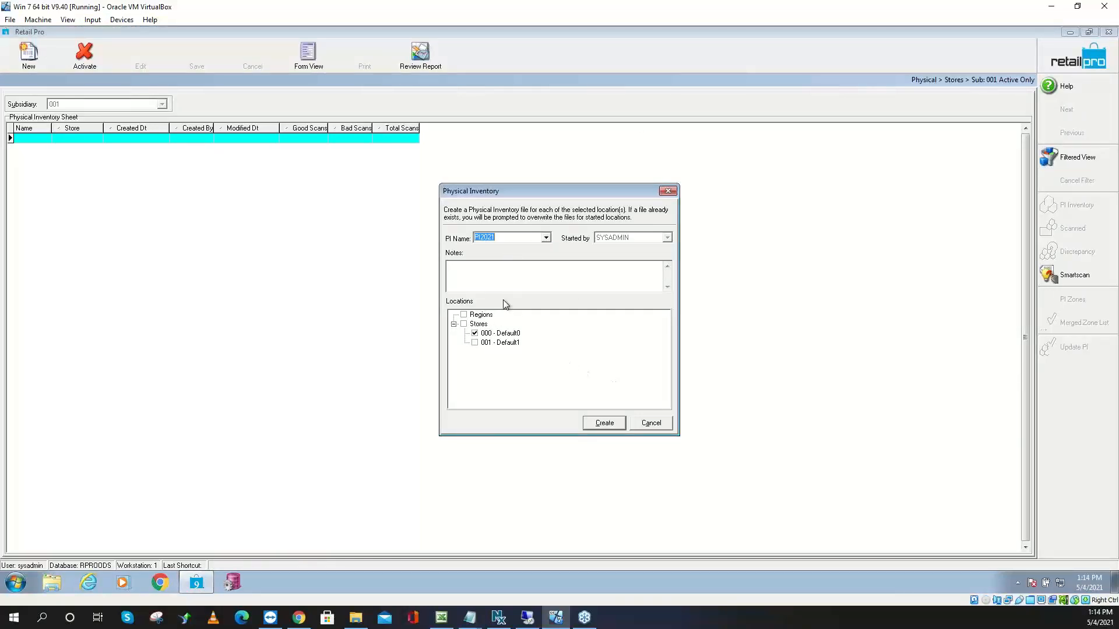
left_click(601, 424)
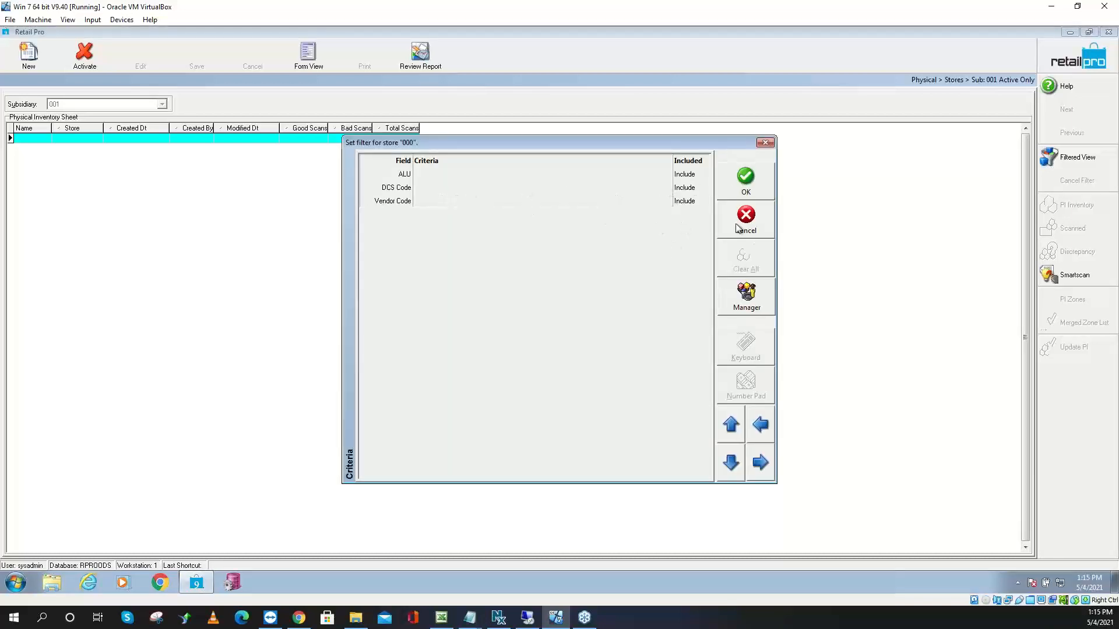
left_click(747, 178)
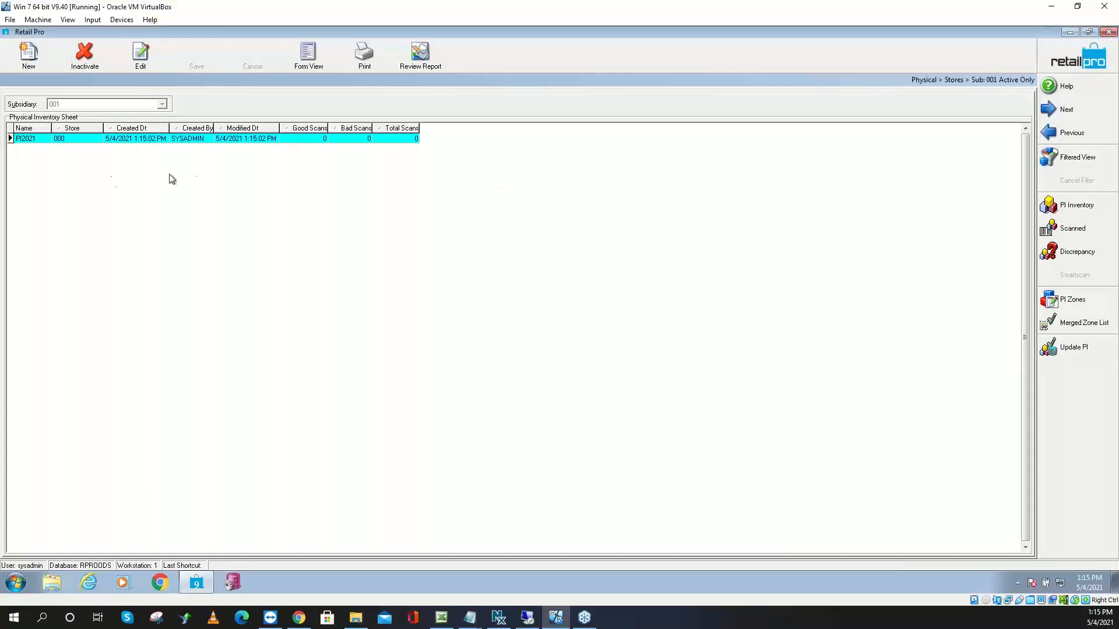
Go to the inventory item list and open the Physical Inventory Zones list
left_click(1054, 61)
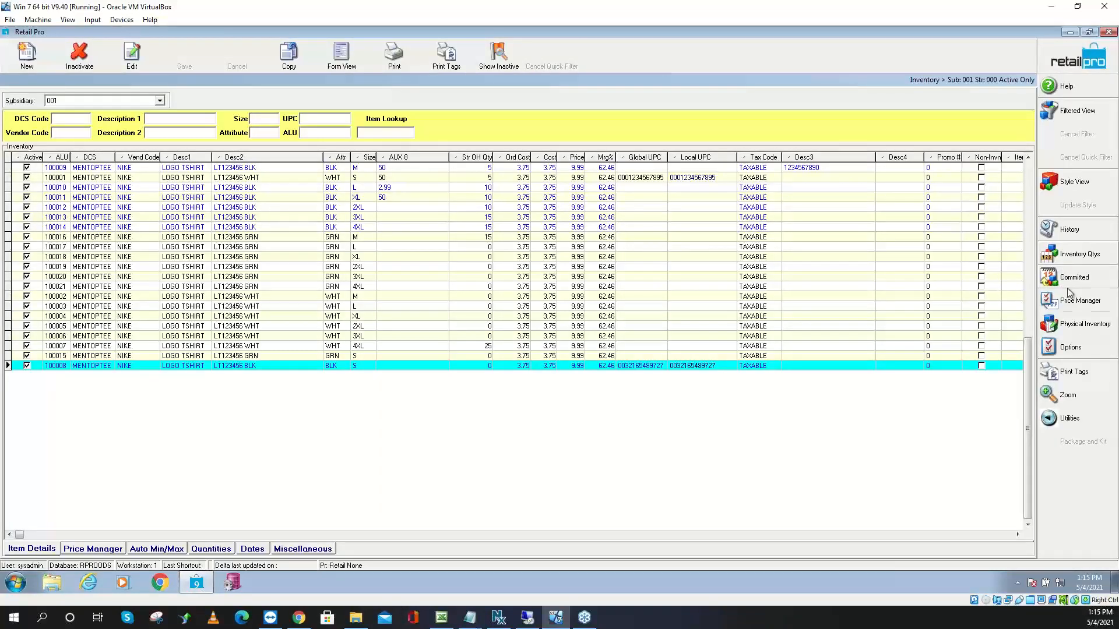
left_click(1086, 329)
left_click(1005, 355)
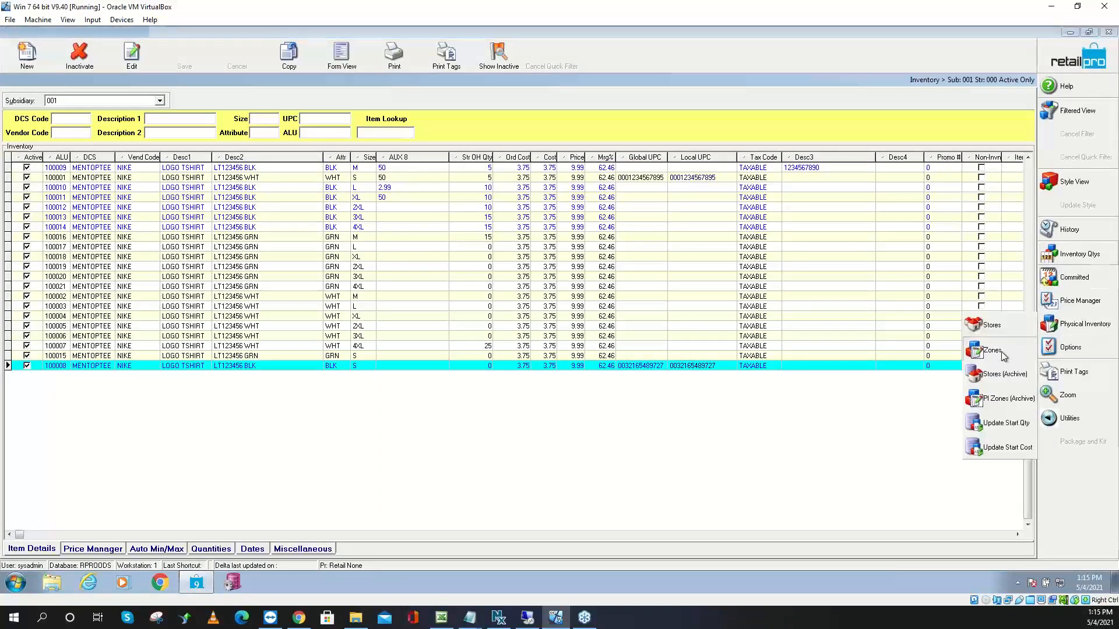
Create zone 01Men-tops-035 assigned to store 000 - Default0
left_click(41, 55)
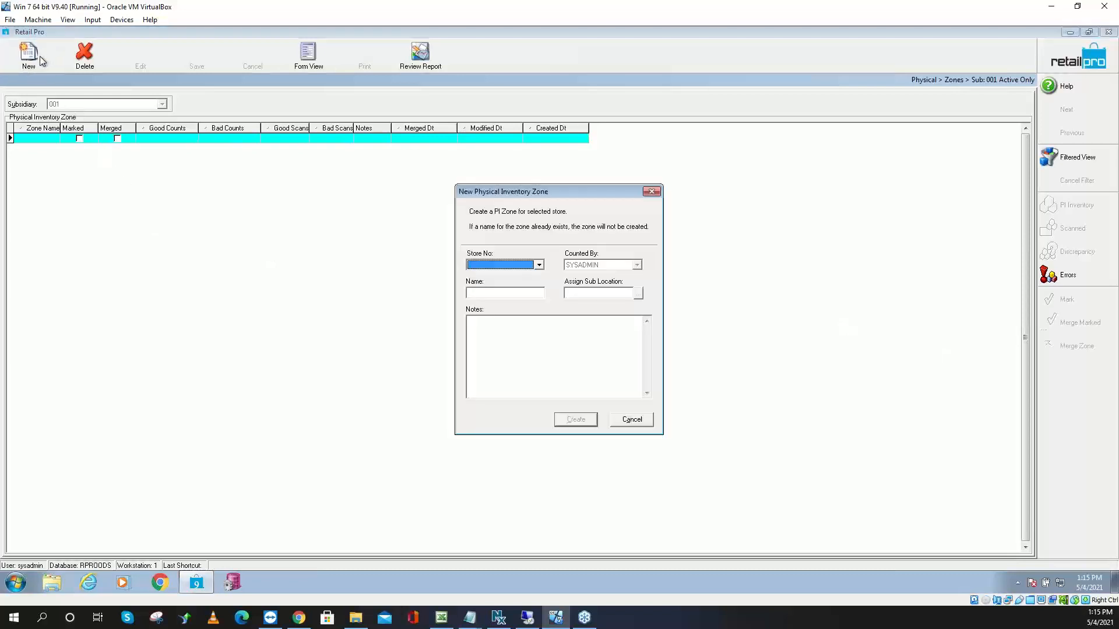
left_click(538, 266)
left_click(500, 283)
left_click(522, 294)
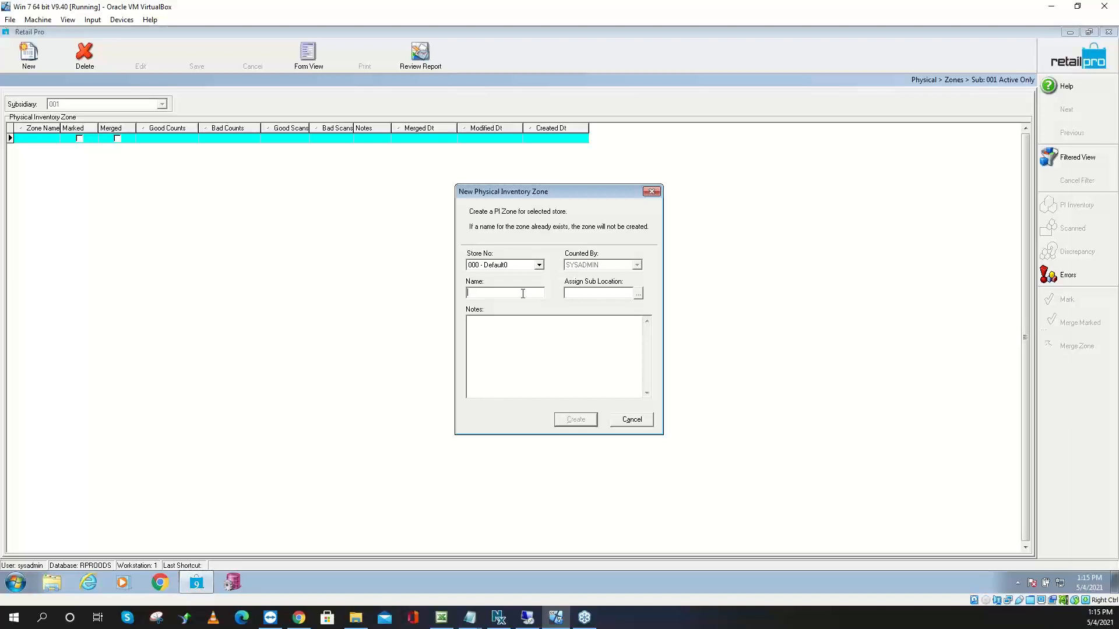
type("01Men-35111111111111")
key("BackSpace")
key("BackSpace")
key("BackSpace")
key("BackSpace")
key("BackSpace")
key("BackSpace")
key("BackSpace")
key("BackSpace")
key("BackSpace")
key("BackSpace")
key("BackSpace")
key("BackSpace")
key("BackSpace")
key("BackSpace")
type("tops-035")
left_click(582, 422)
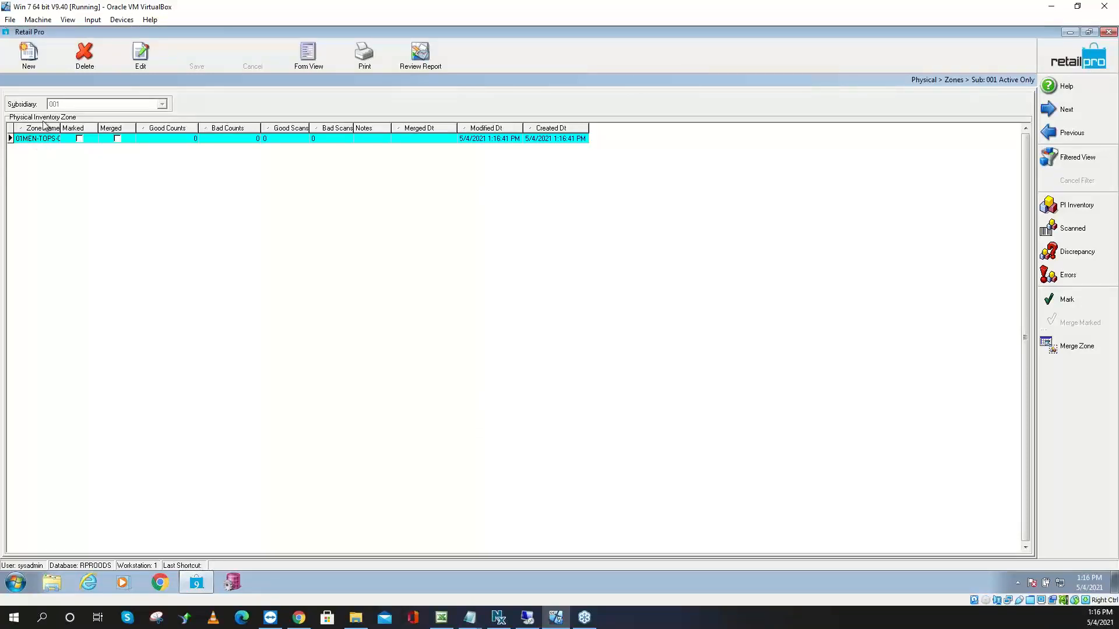
Create zone 01Mens-SHorts-048 for store 000, widen Zone Name, and view 01MEN-TOPS-035's scans
left_click(28, 60)
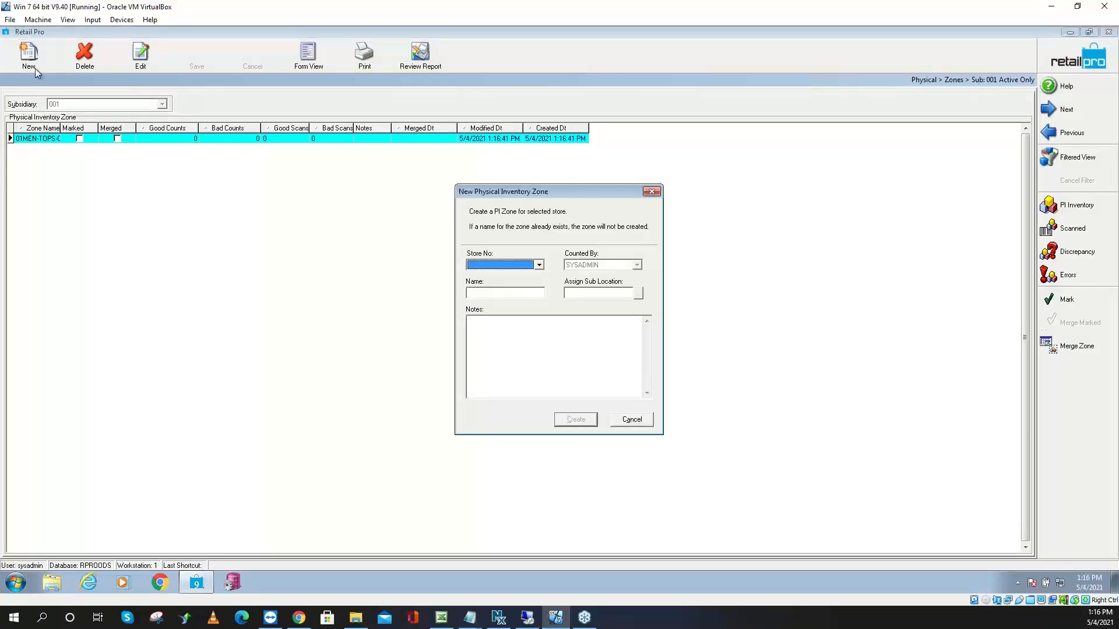
left_click(538, 266)
left_click(507, 278)
left_click(499, 293)
type("01")
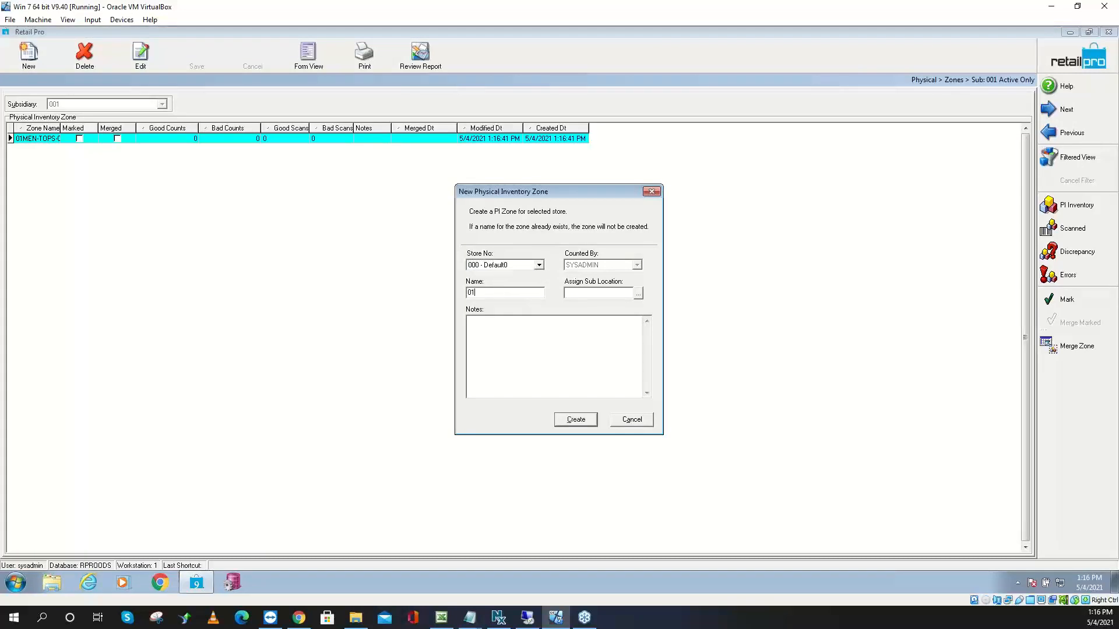
type("Mens-SHorts-048")
left_click(582, 422)
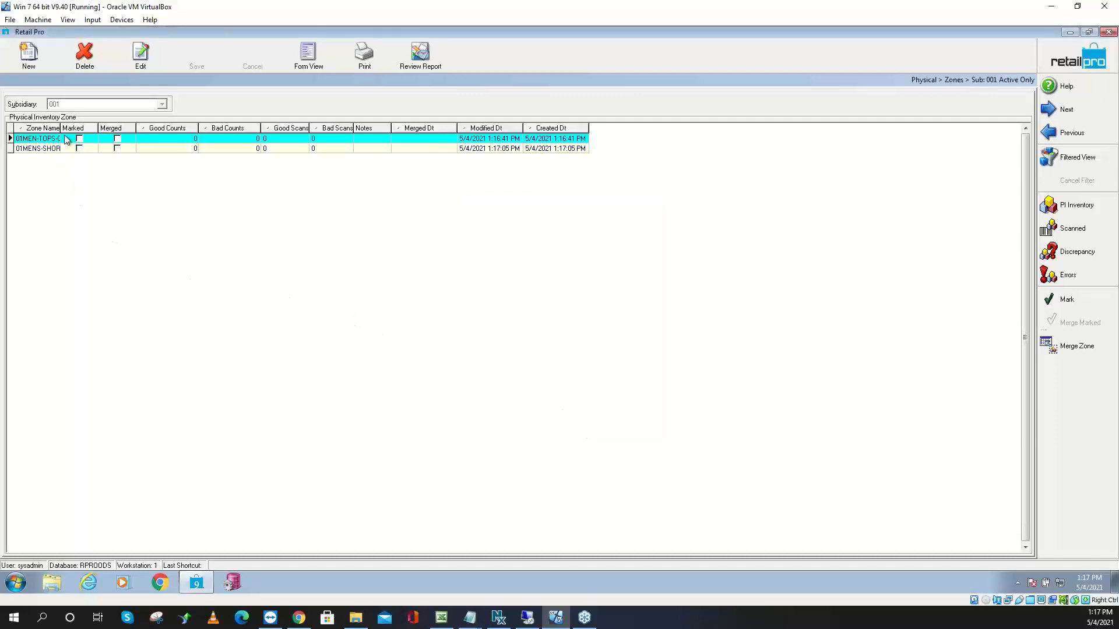
left_click_drag(59, 130, 96, 130)
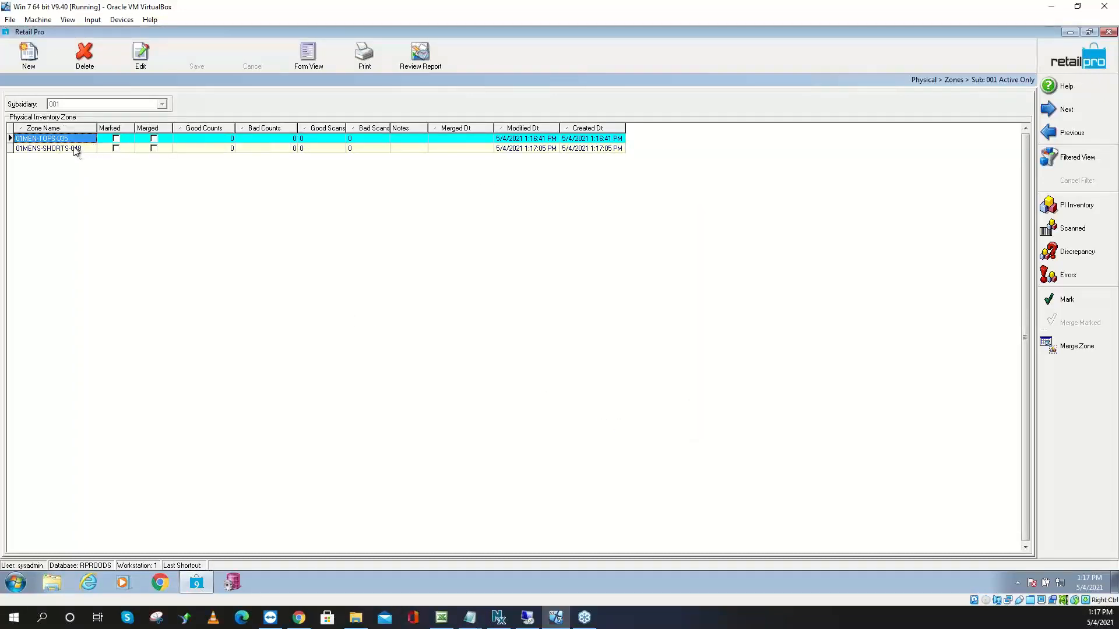
left_click(1071, 234)
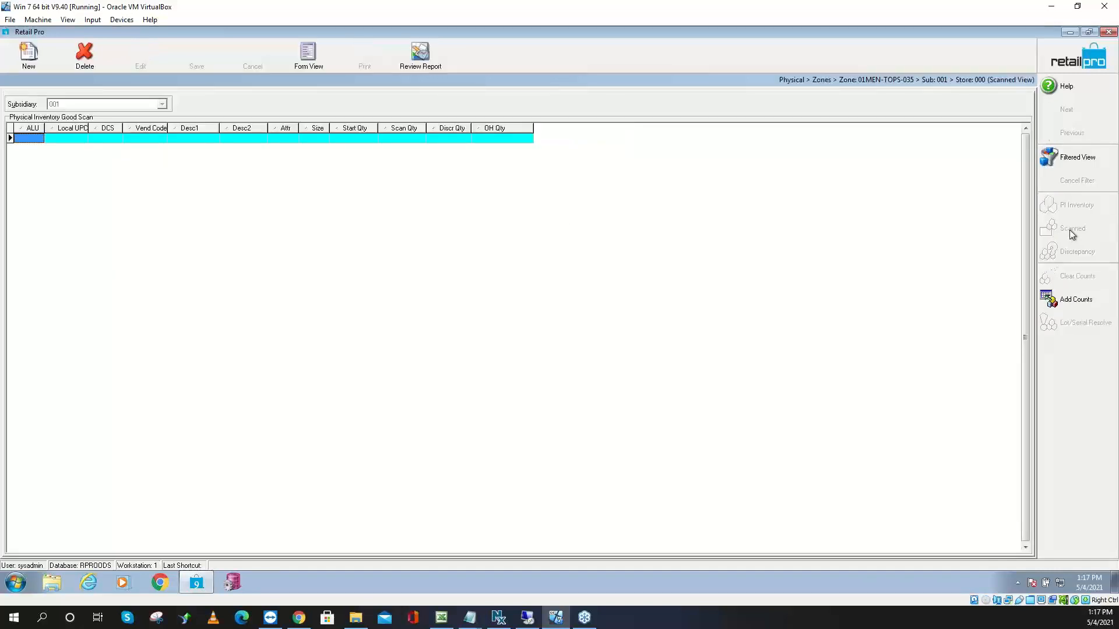
Open Add Counts from the right-hand panel of zone 01MEN-TOPS-035's scan list
left_click(1067, 299)
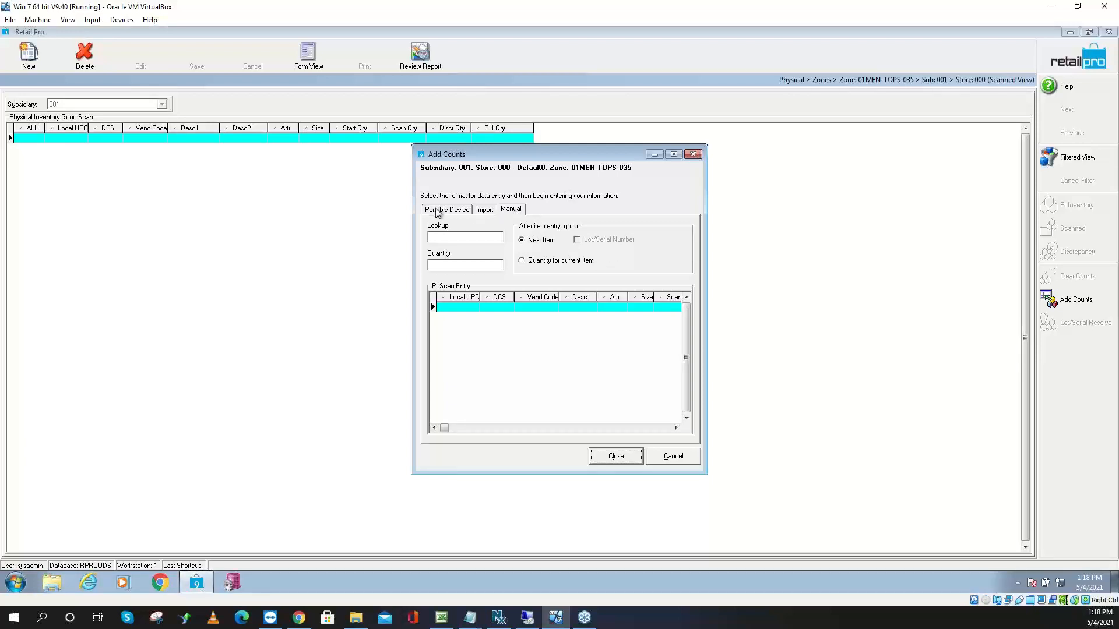
On the Import tab, choose the ALU6 map and Desktop\Scan1.txt as a text file
left_click(484, 212)
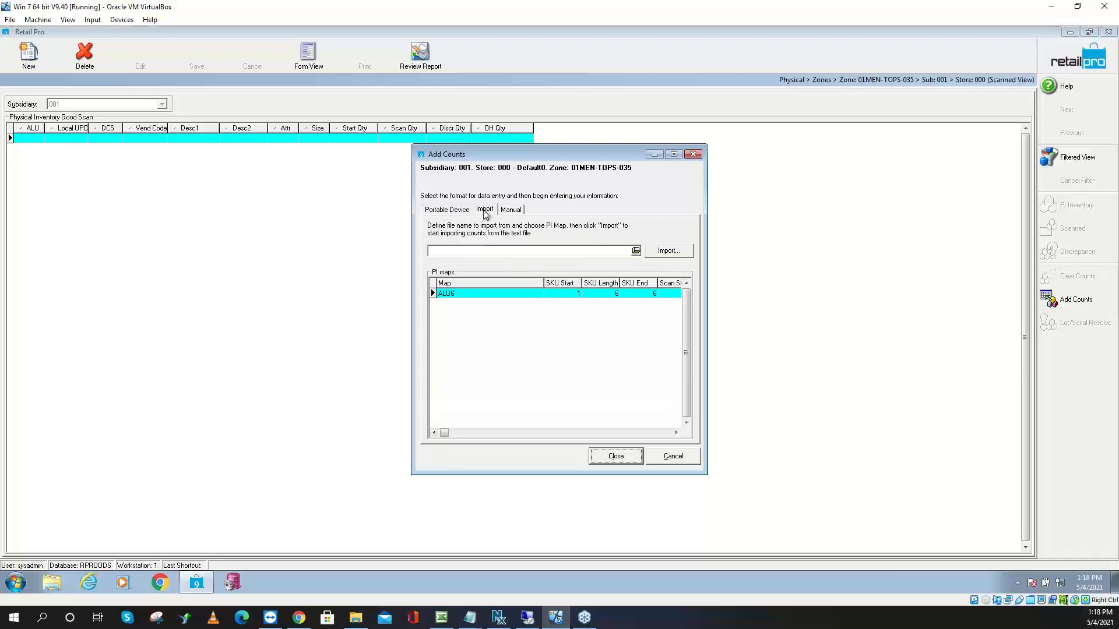
left_click(462, 294)
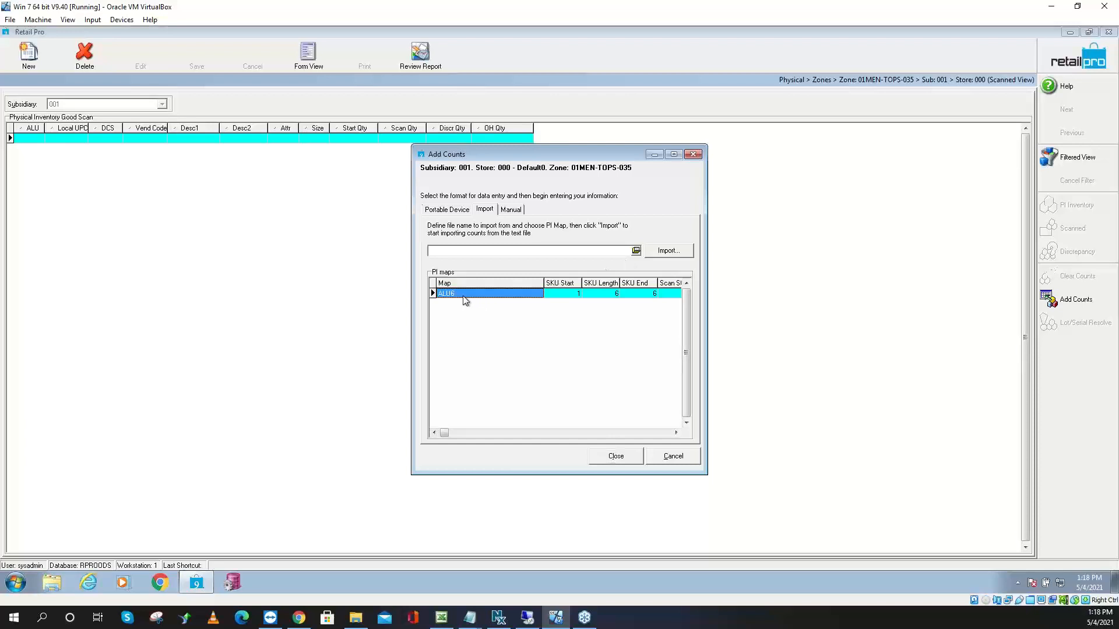
left_click(636, 252)
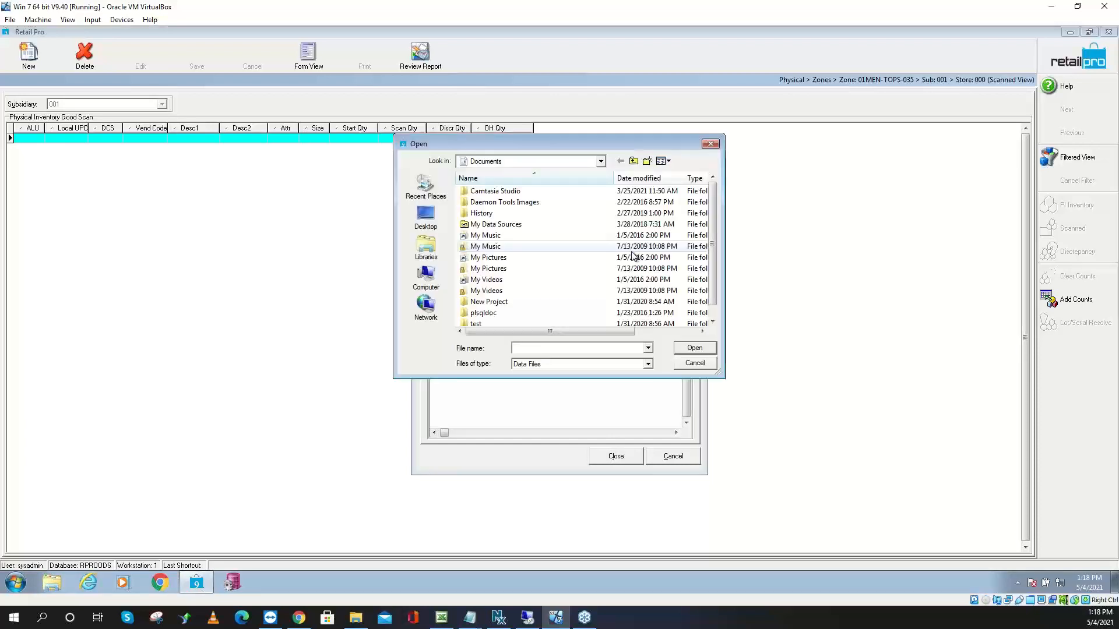
left_click(426, 216)
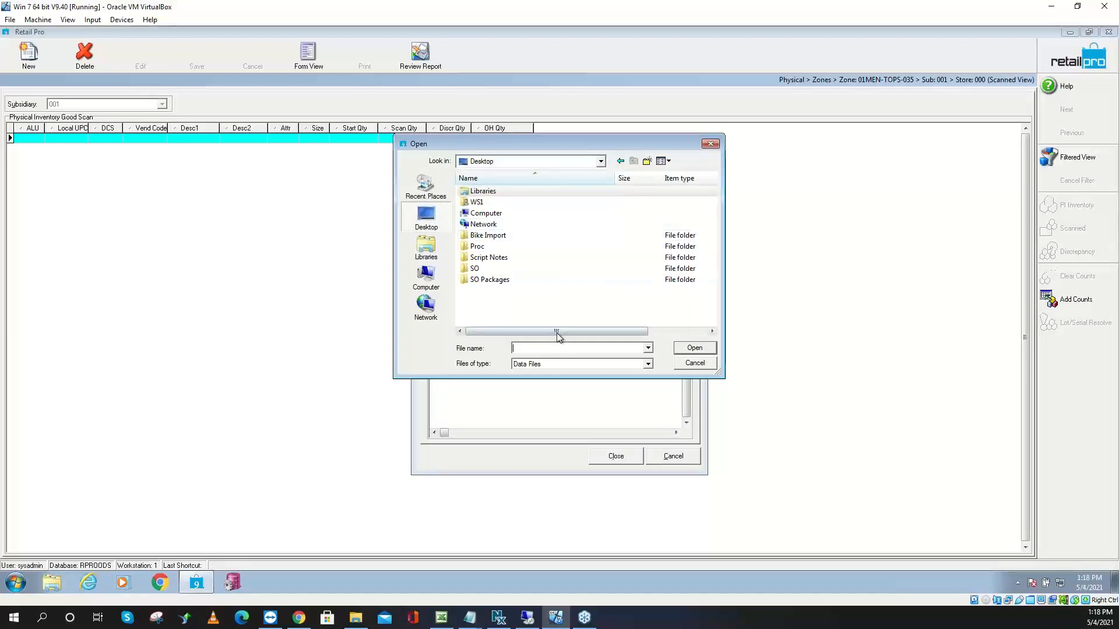
left_click(643, 367)
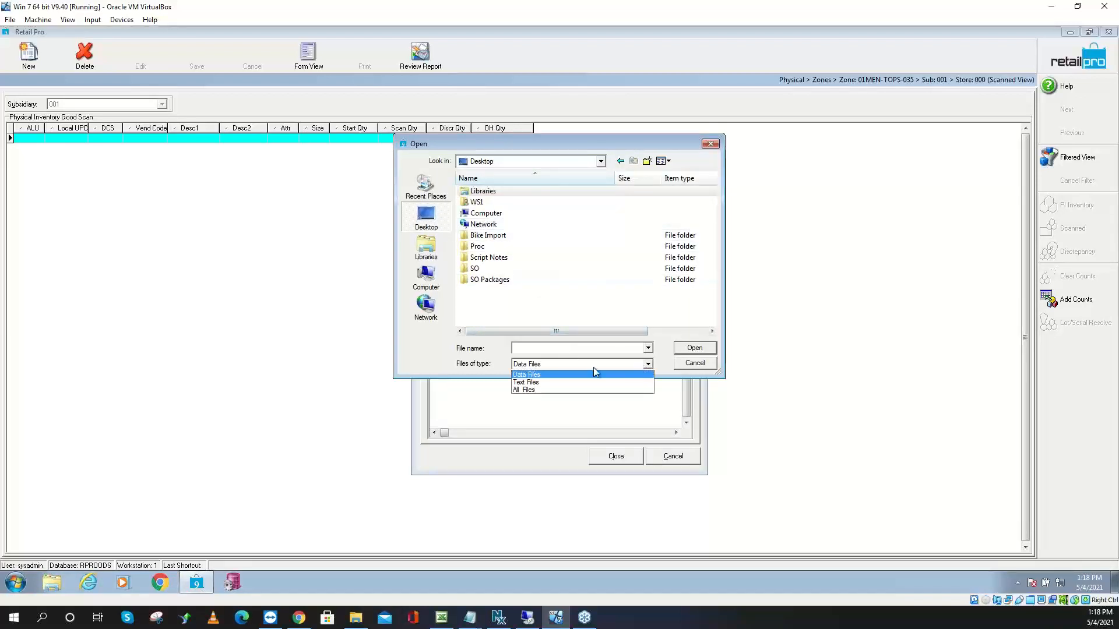
left_click(550, 382)
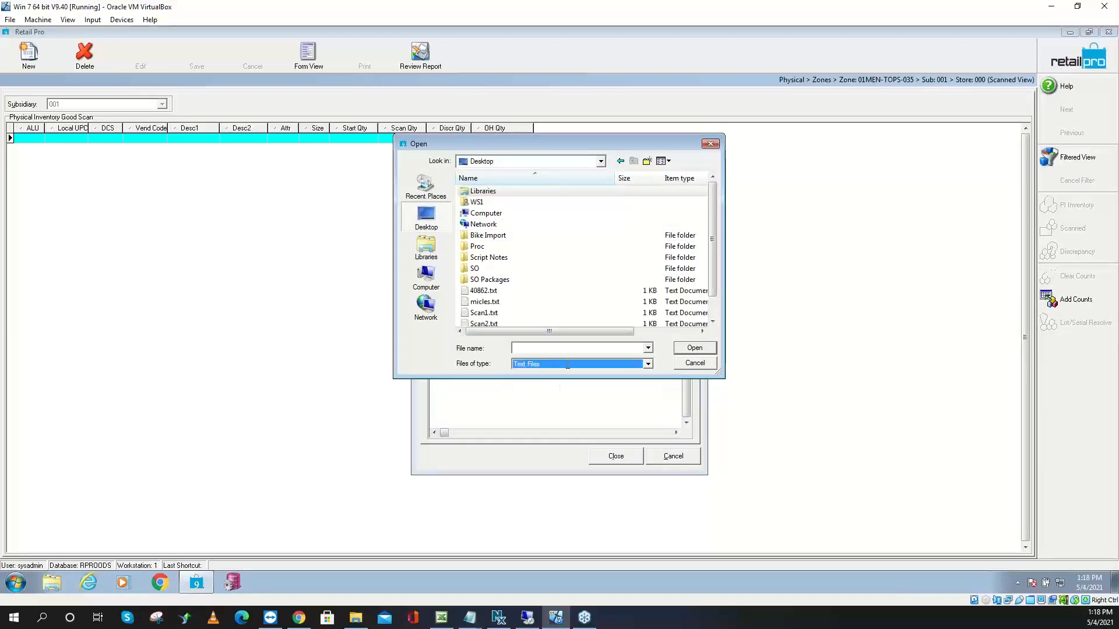
left_click(505, 313)
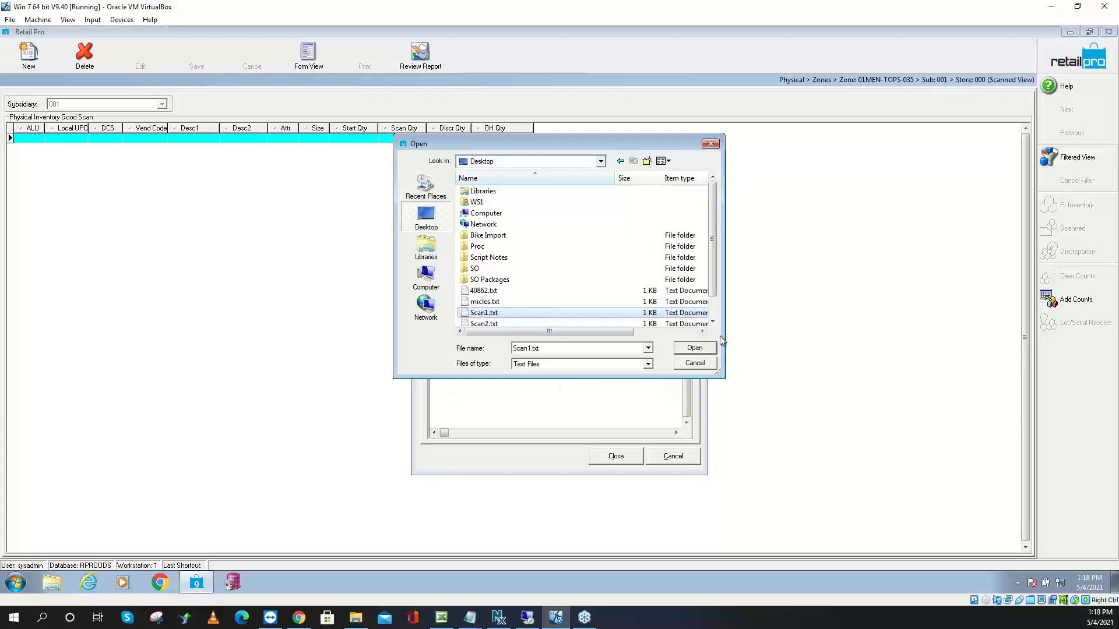
left_click(700, 348)
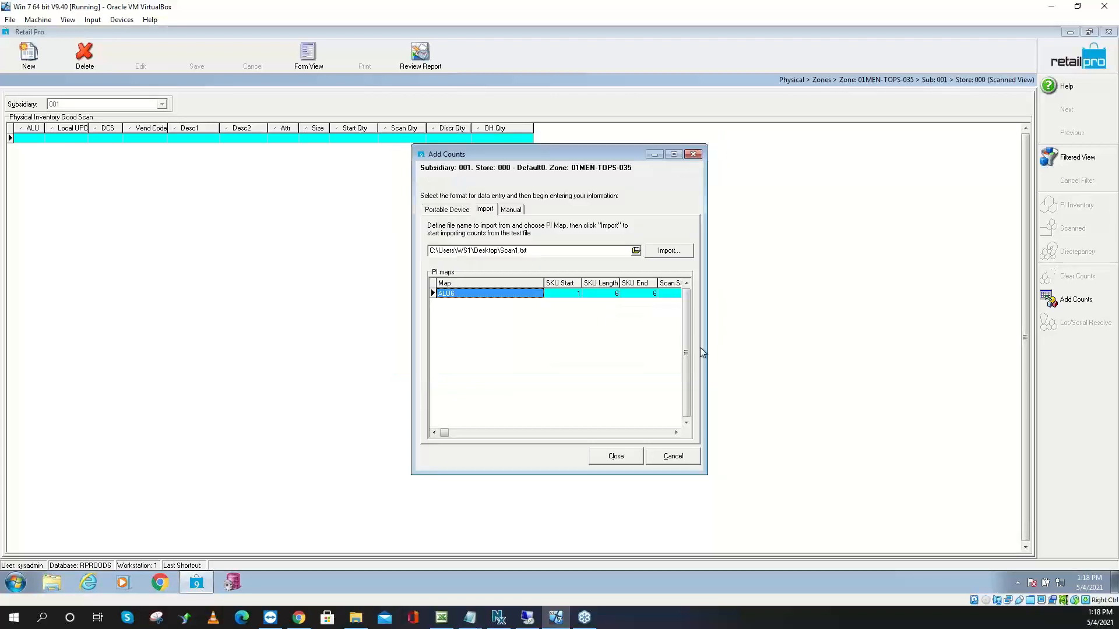
Import the counts, acknowledge the unmatched-item message, and close Add Counts
left_click(671, 252)
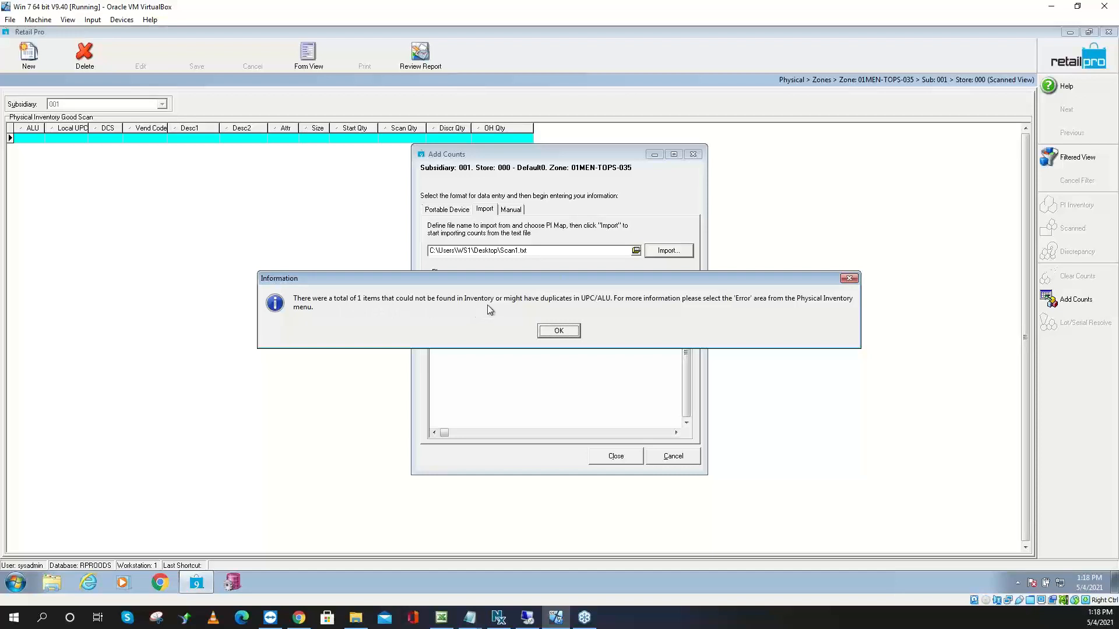
left_click(558, 332)
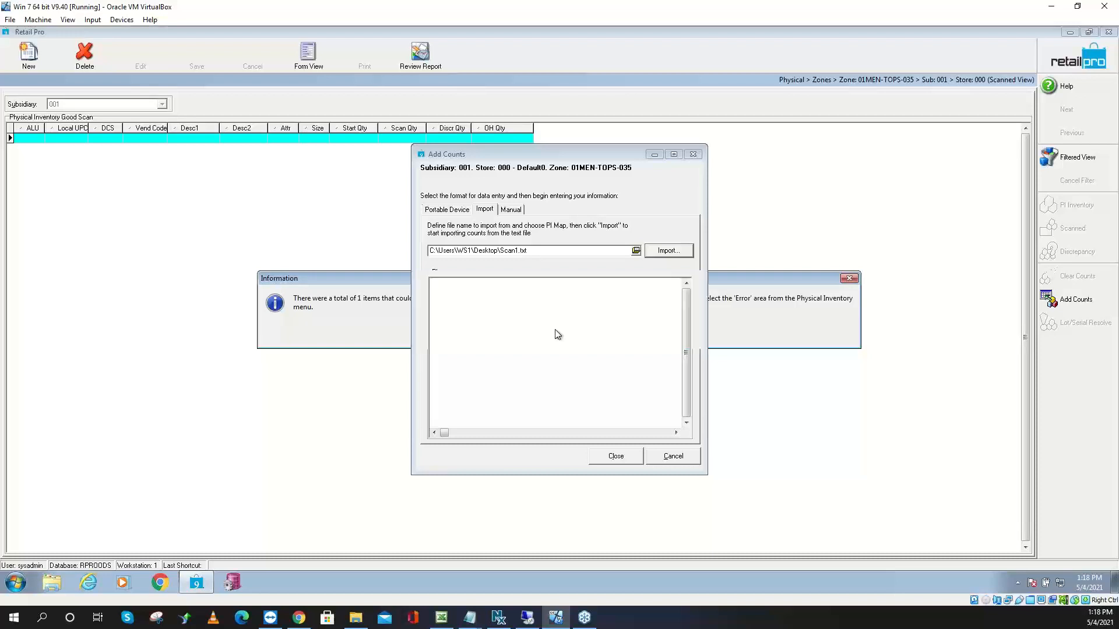
left_click(613, 457)
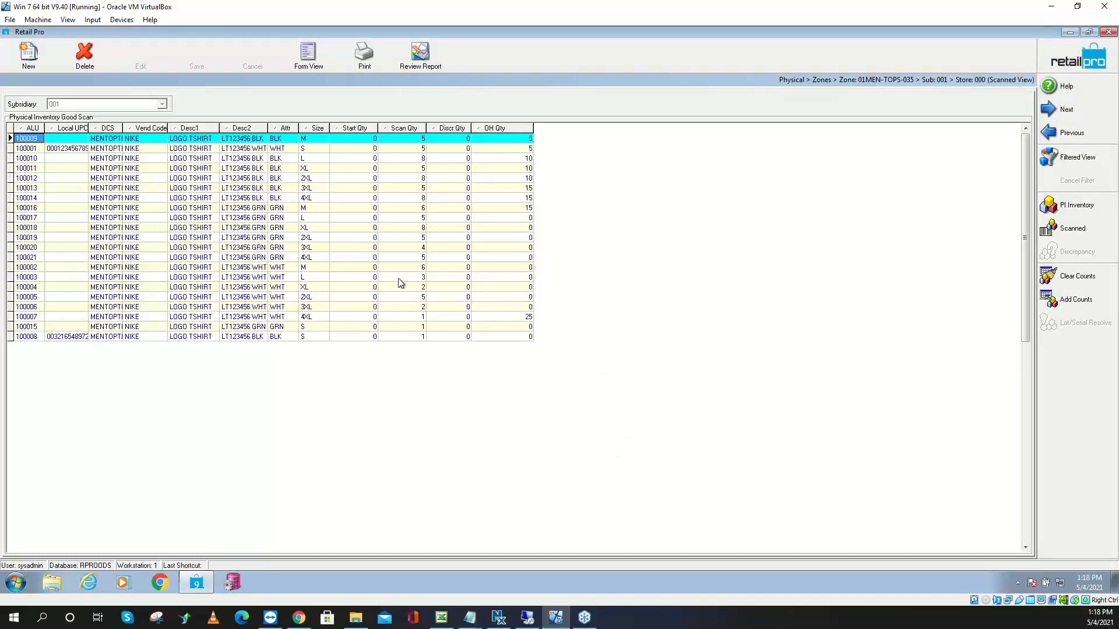
Check the scan quantities of items 100009, 100001, 100012, 100016, 100019, 100021 and 100003
left_click(417, 140)
left_click(416, 149)
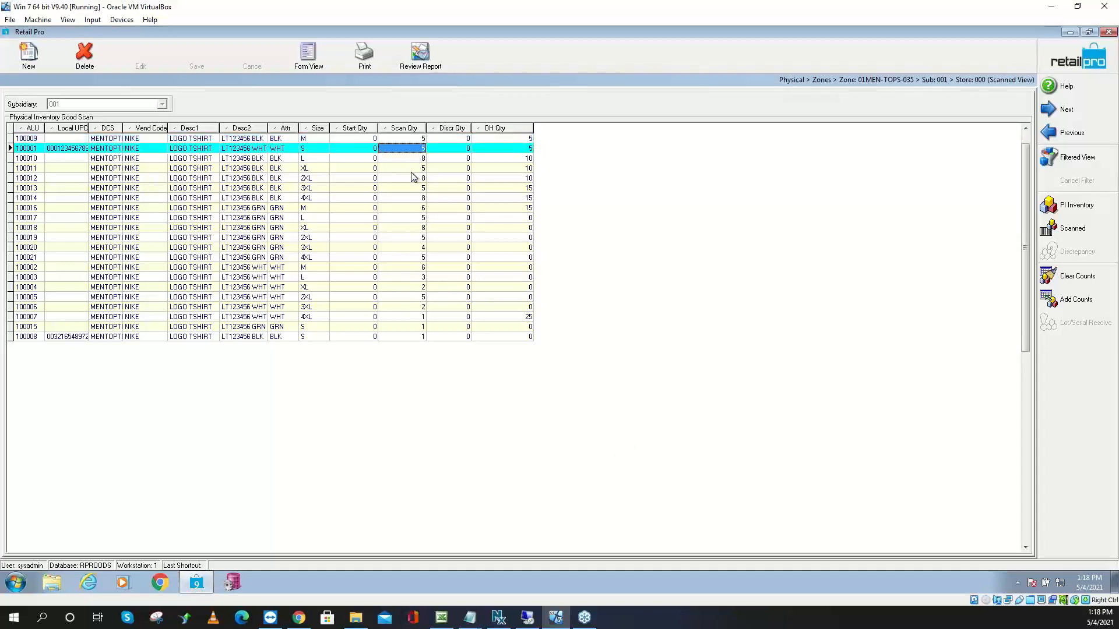
left_click(413, 178)
left_click(411, 207)
left_click(409, 237)
left_click(406, 257)
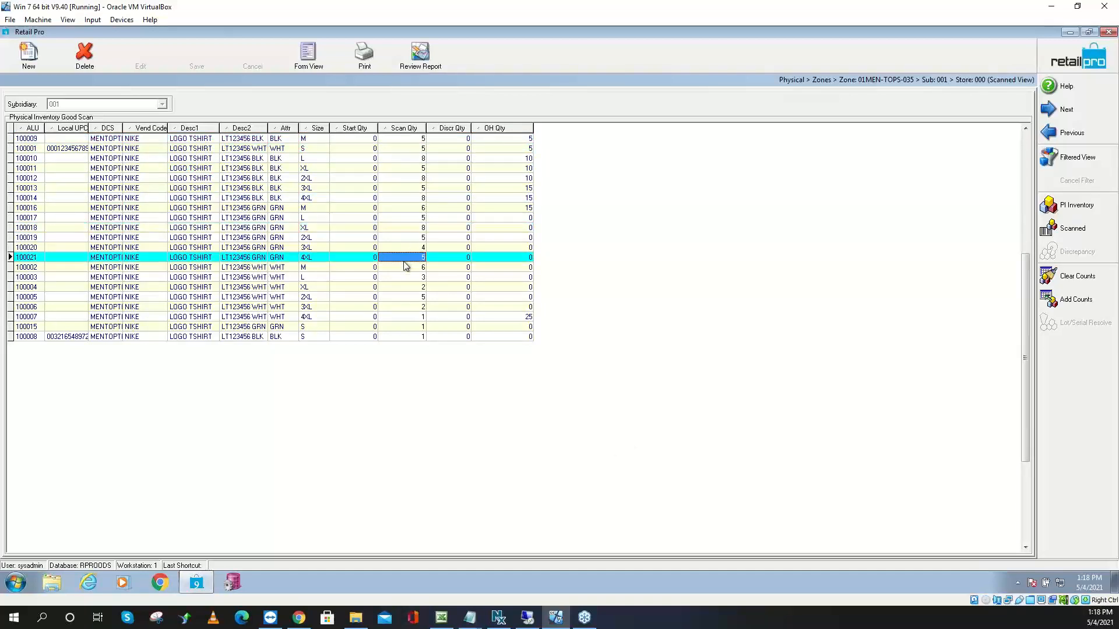
left_click(403, 279)
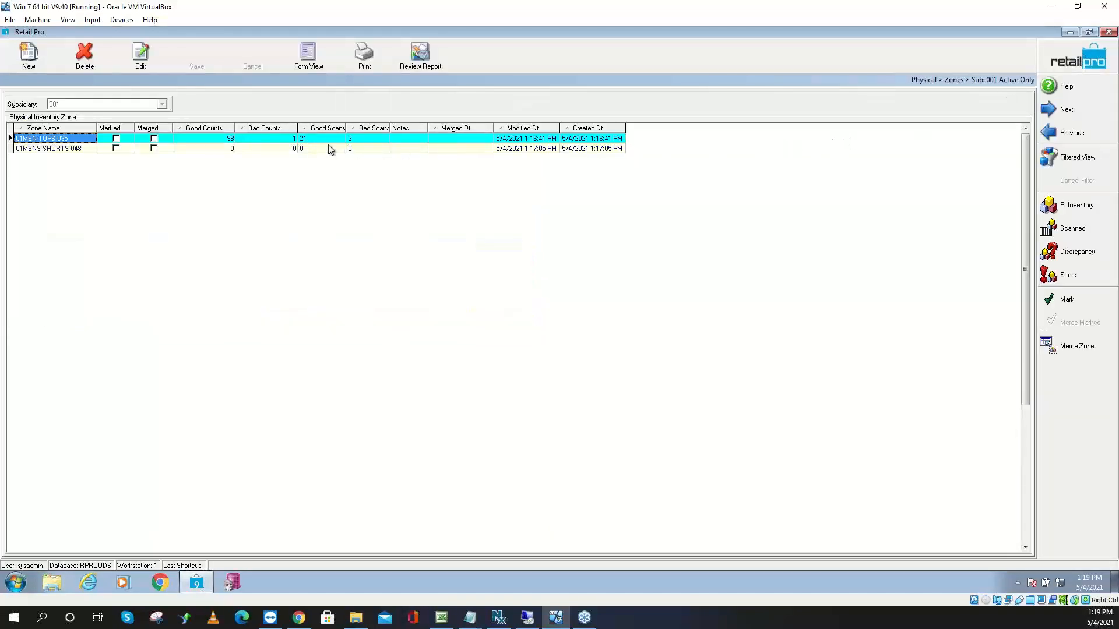
Review the zone's 21 good and 3 bad scans, then list the bad scans
left_click(309, 140)
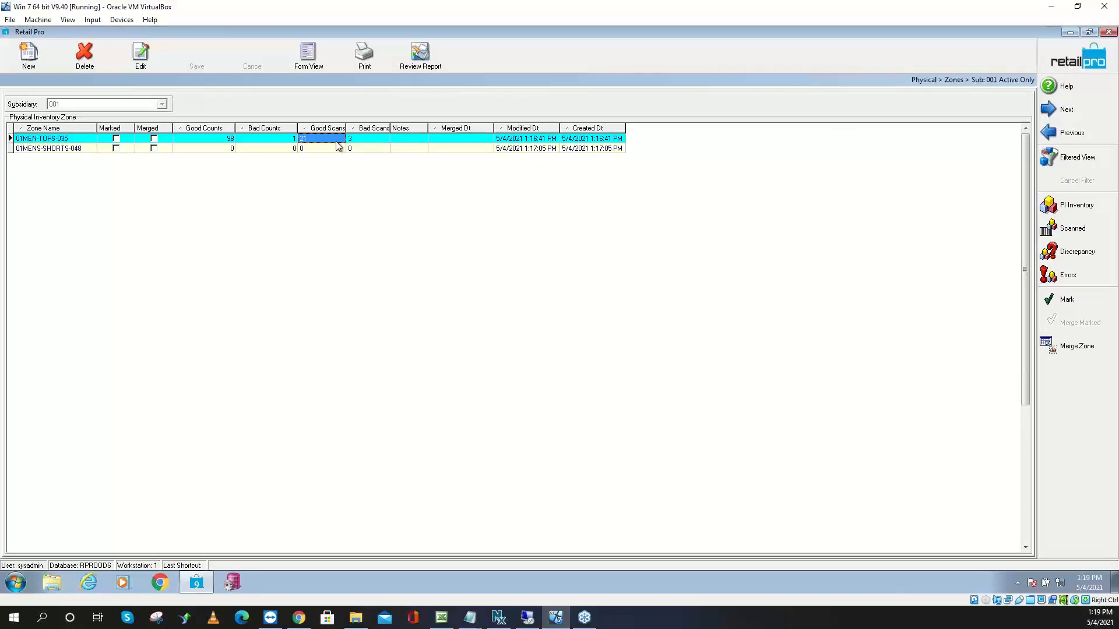
left_click(357, 140)
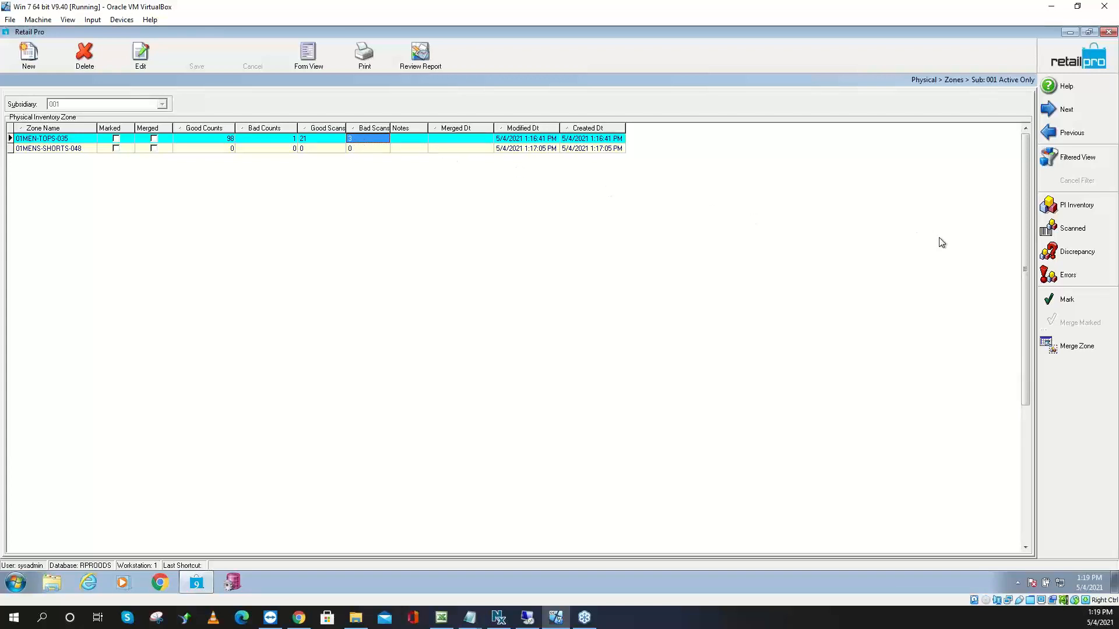
left_click(1064, 279)
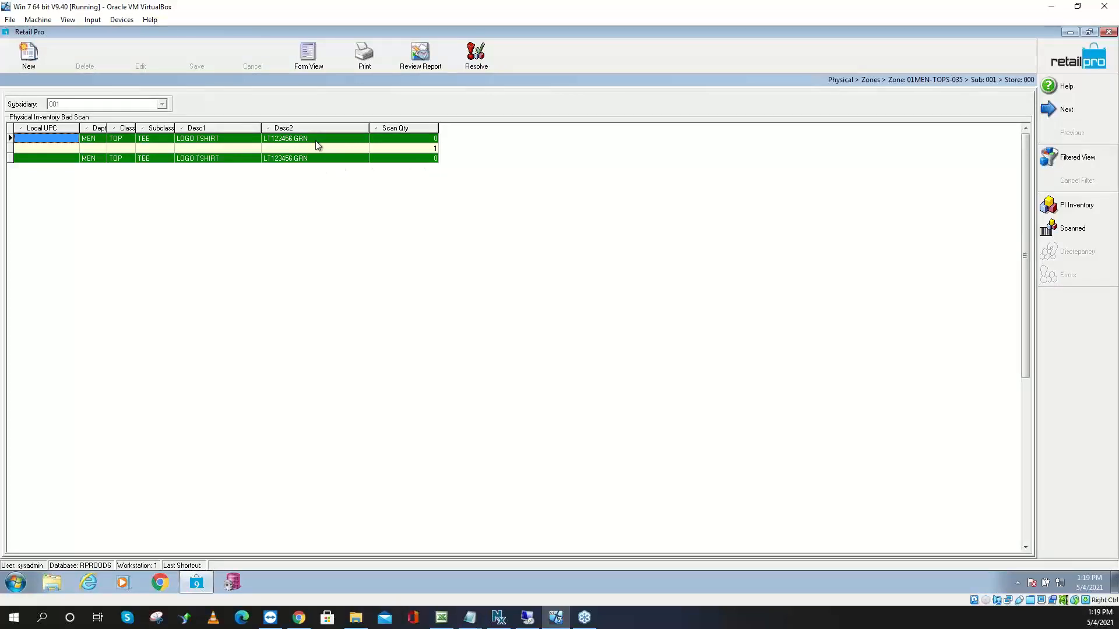
Use Page Manager to put ALU first and an Import Id column before Scan Quantity
right_click(331, 129)
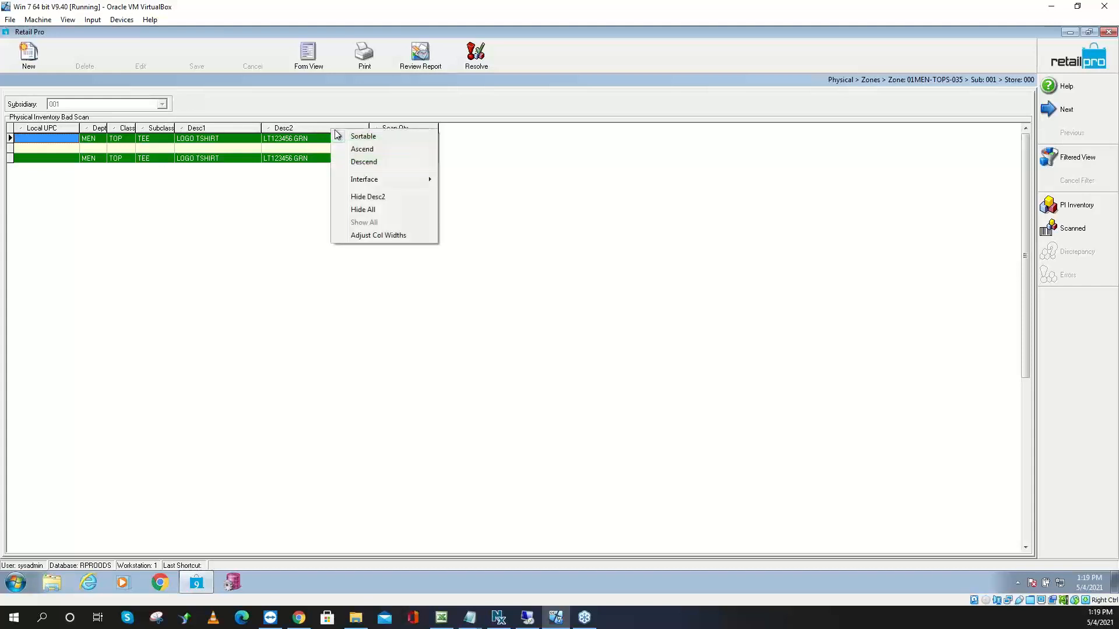
mouse_move(373, 178)
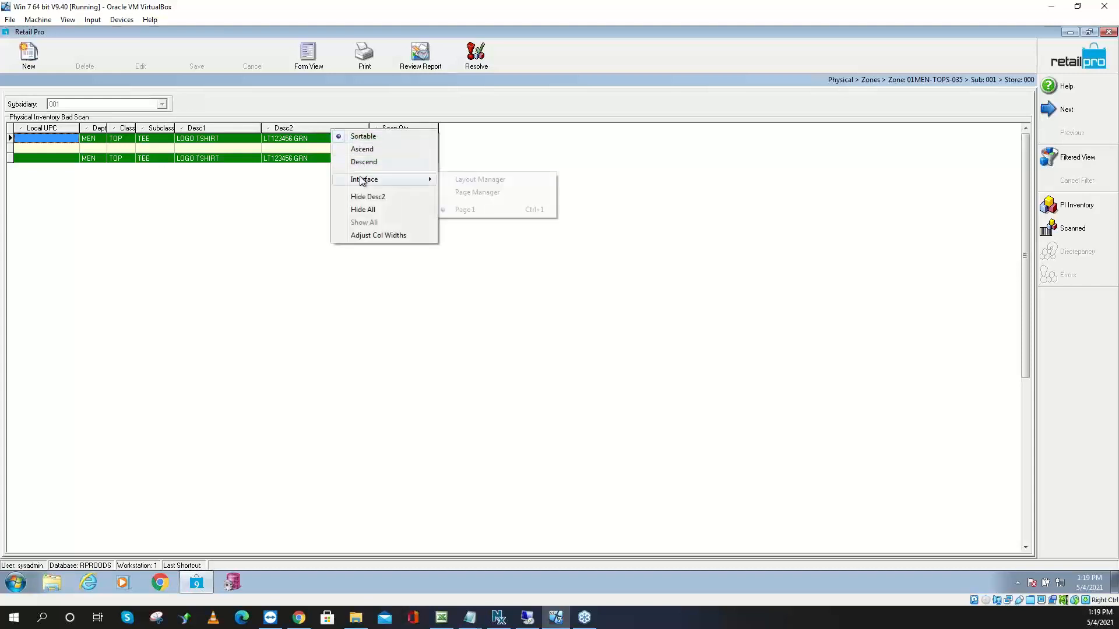
left_click(502, 193)
left_click_drag(289, 265, 315, 265)
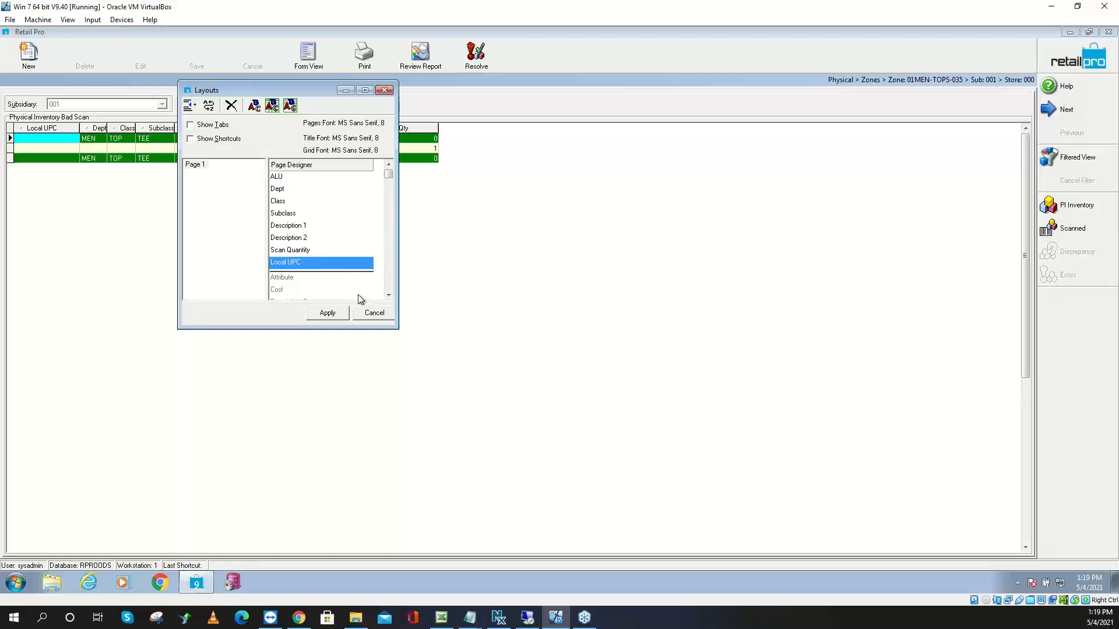
left_click(389, 281)
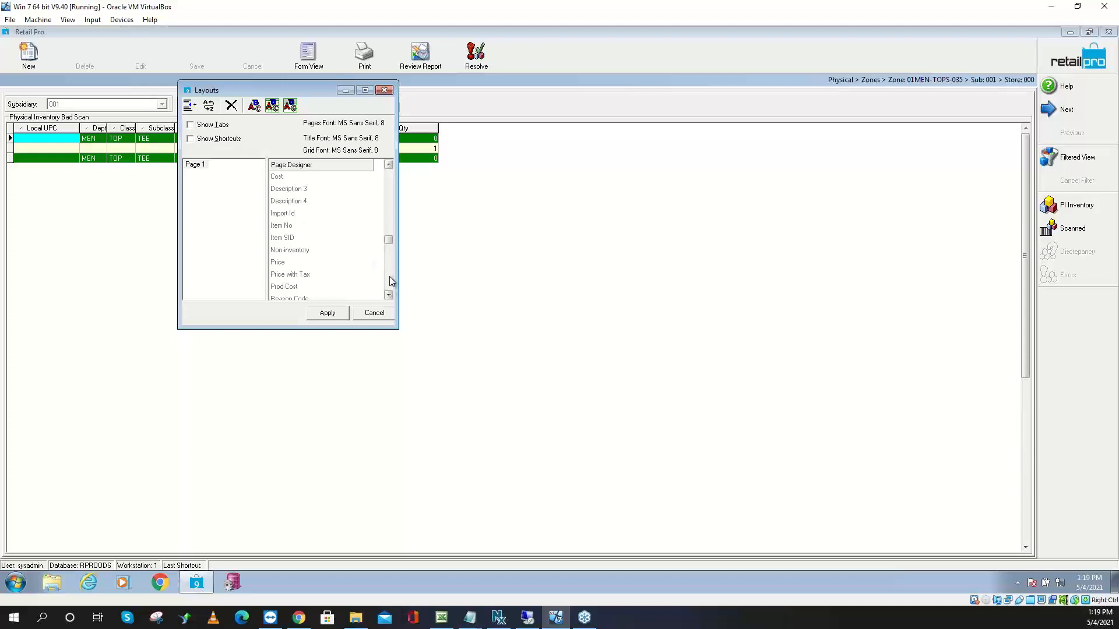
left_click(280, 214)
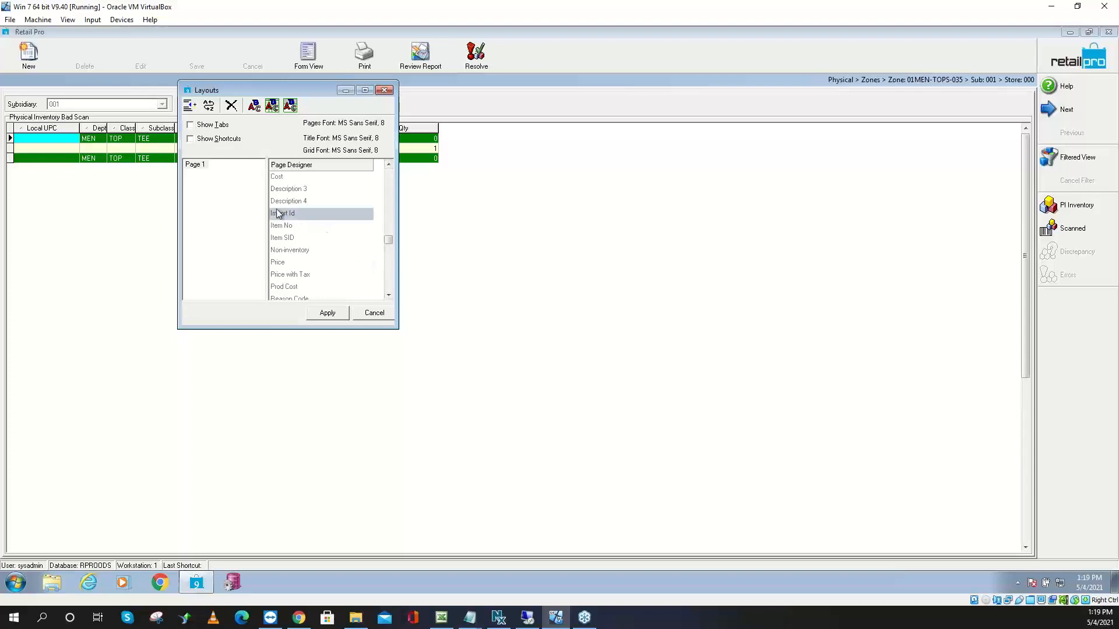
double_click(303, 216)
scroll(390, 167, "up", 3)
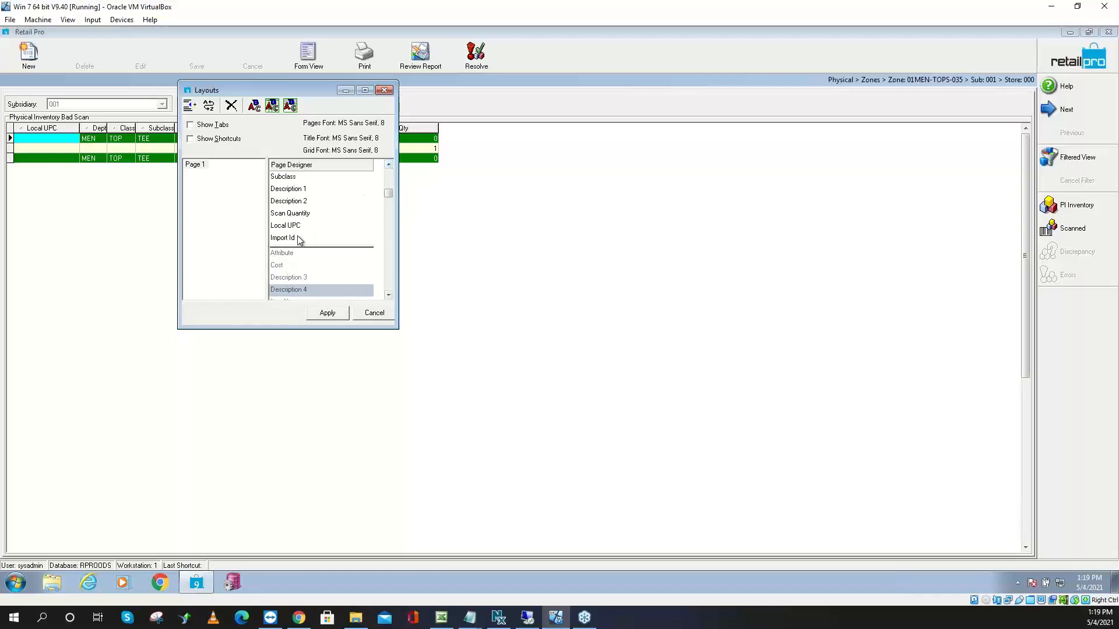
left_click_drag(299, 237, 302, 216)
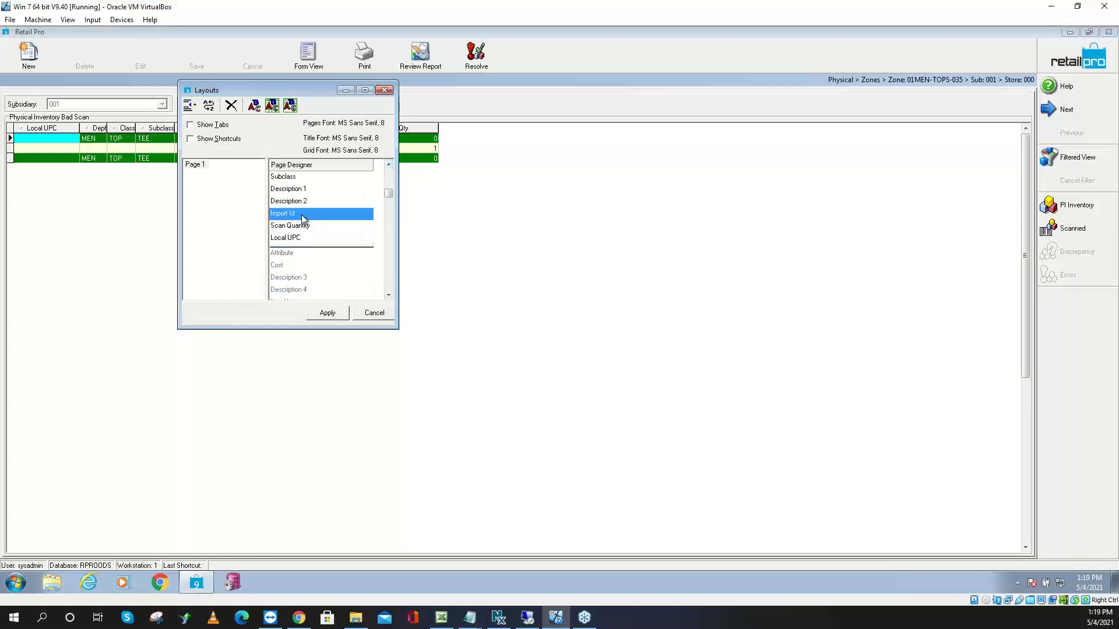
left_click(326, 313)
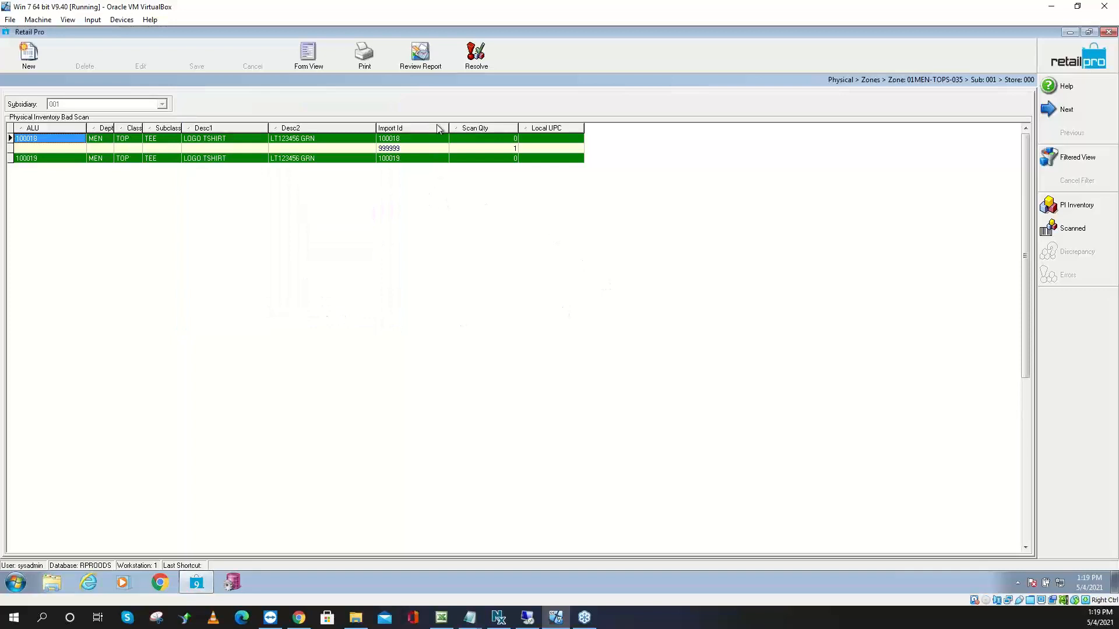
Review the 999999, 100018 and 100019 bad-scan rows, then bring the PI Steps8 notes forward
left_click(410, 148)
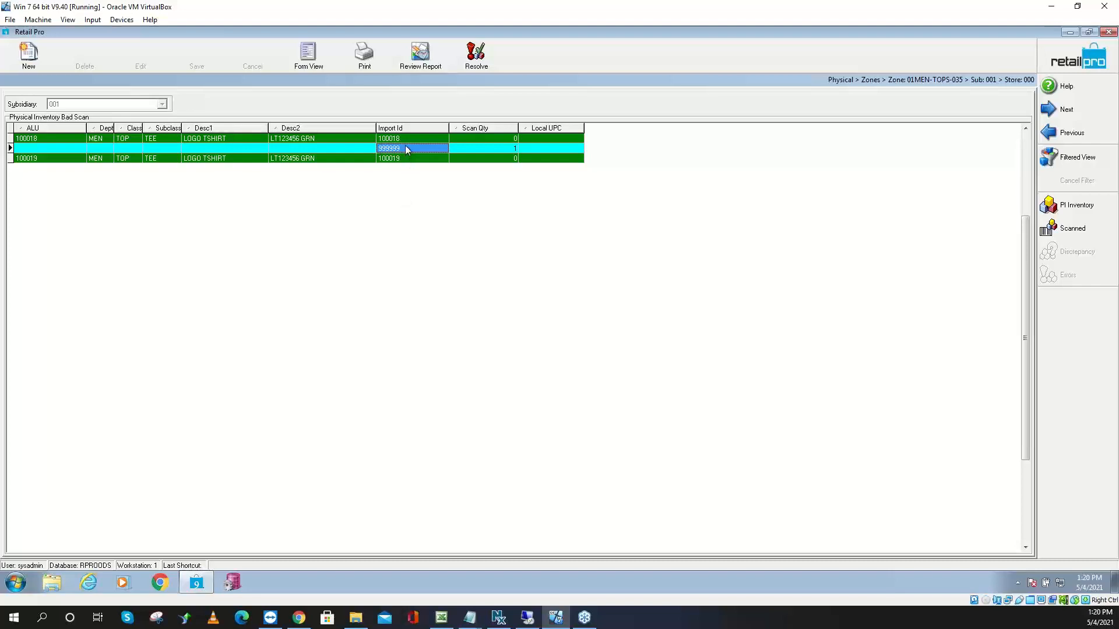
left_click(300, 139)
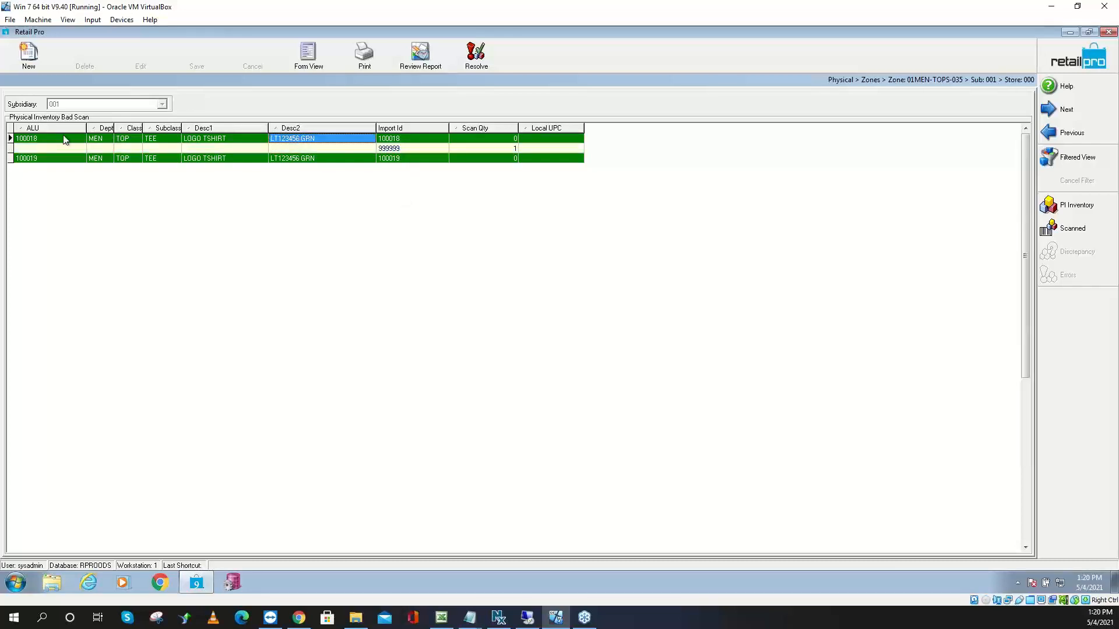
left_click(29, 140)
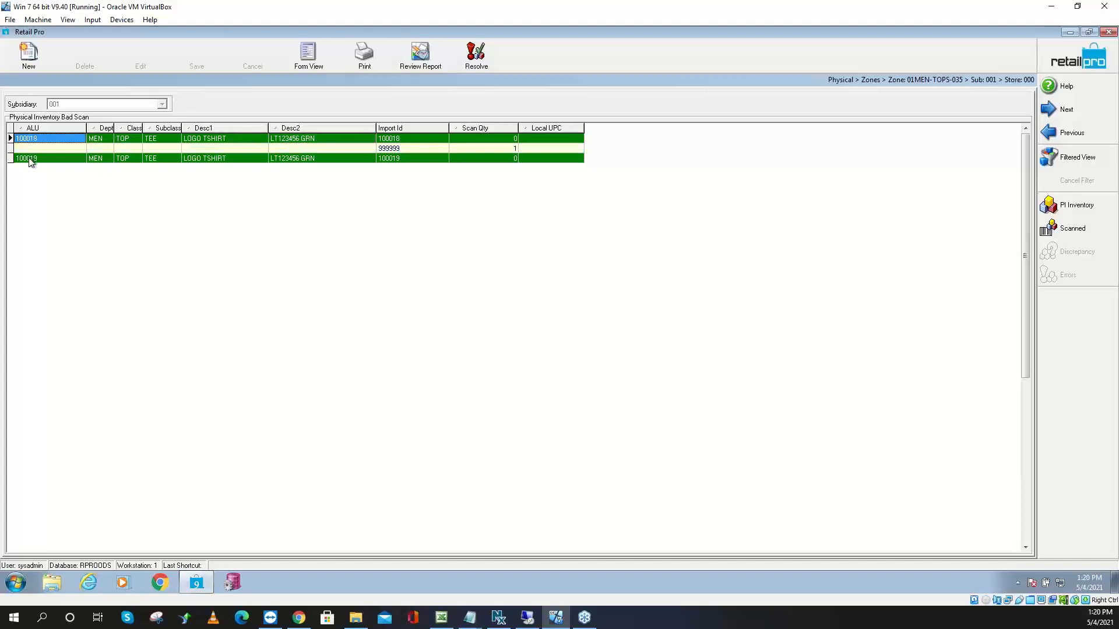
left_click(30, 158)
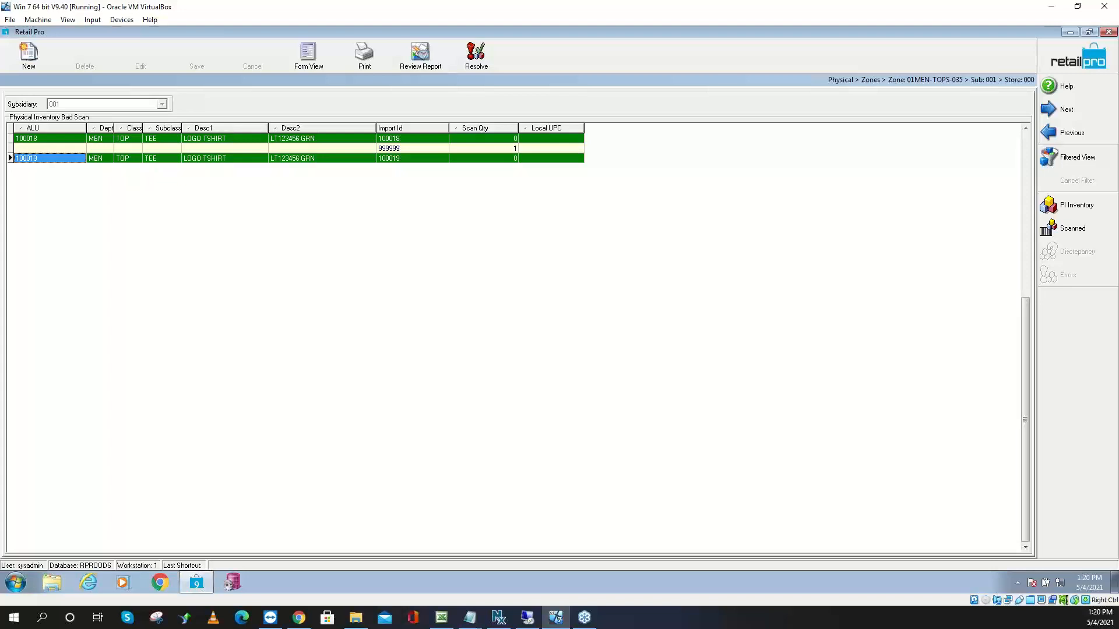
left_click(470, 618)
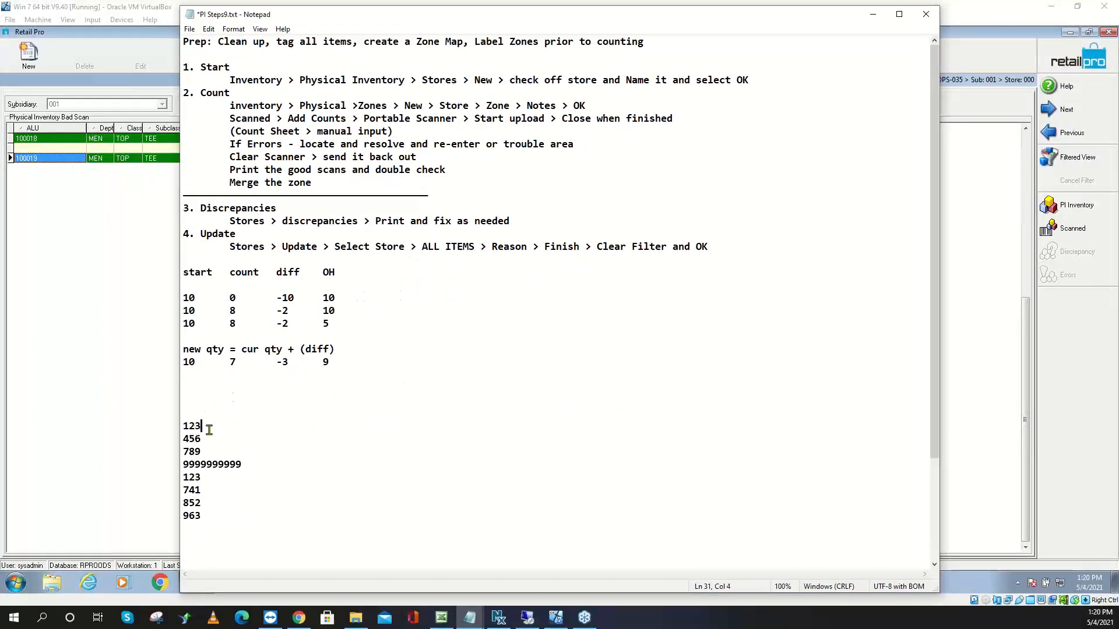
left_click_drag(209, 429, 177, 452)
left_click(245, 464)
left_click_drag(245, 464, 178, 515)
left_click_drag(250, 465, 166, 464)
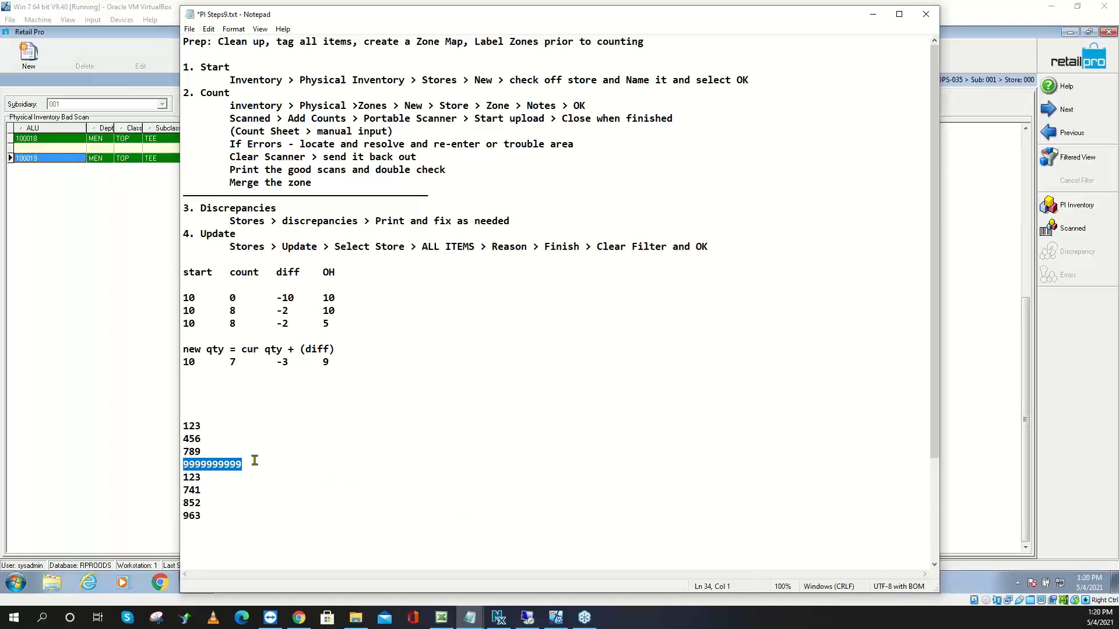
left_click_drag(208, 452, 181, 452)
left_click_drag(211, 491, 179, 491)
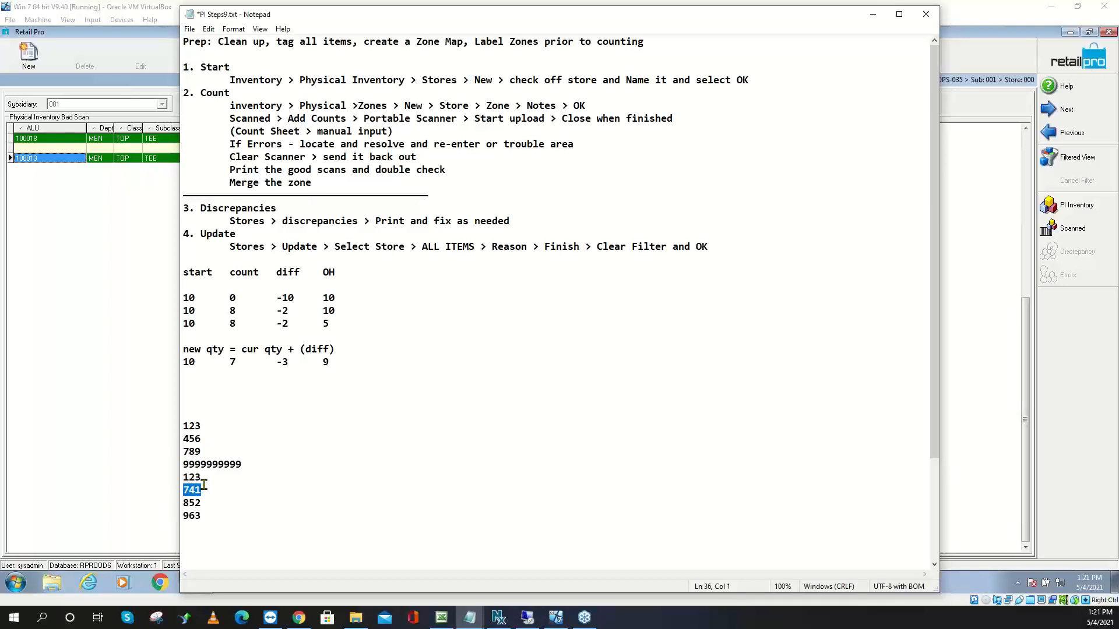
left_click_drag(208, 477, 168, 475)
left_click_drag(209, 425, 180, 424)
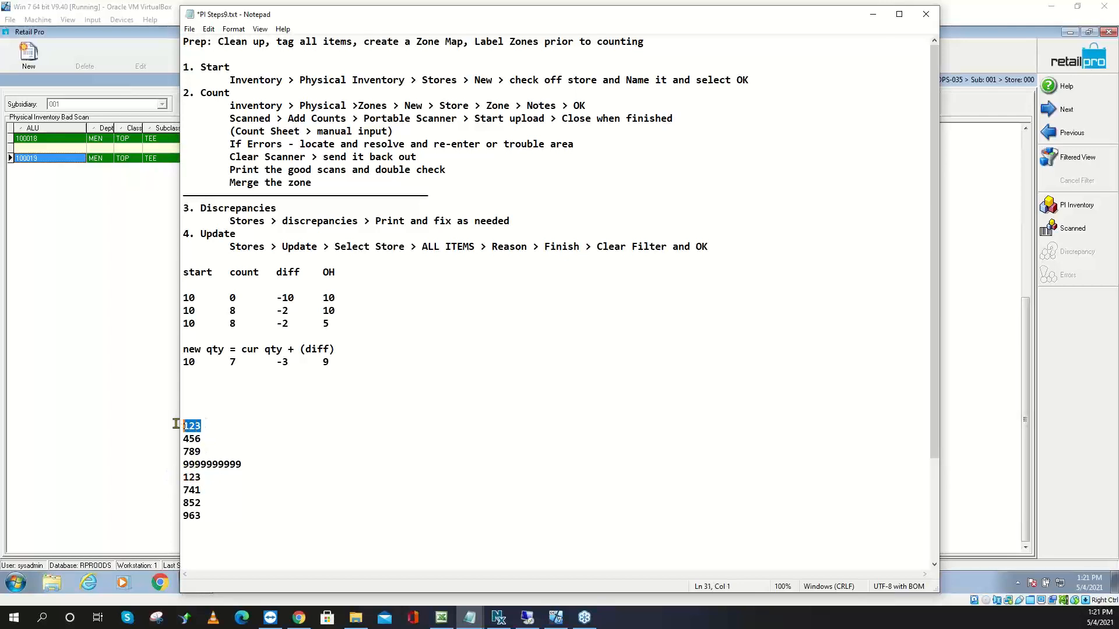
Append ' -2' after the first 123 in the notes
left_click(211, 430)
type("-2")
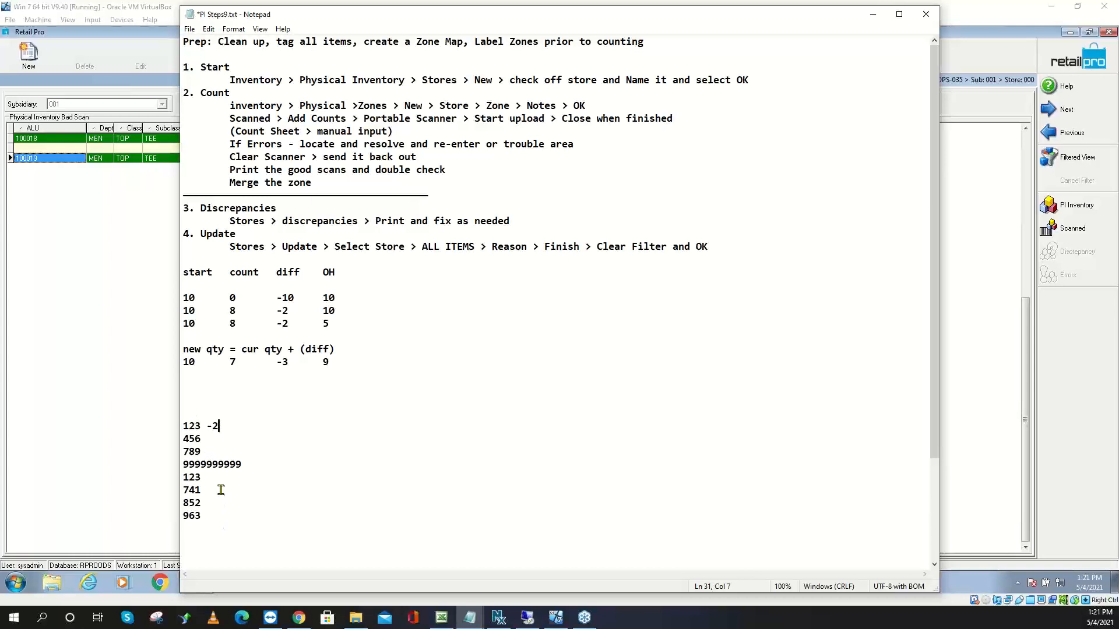
left_click_drag(210, 477, 169, 477)
Preview the 01MEN-TOPS-035 zone grid report, then close it without saving
left_click(132, 163)
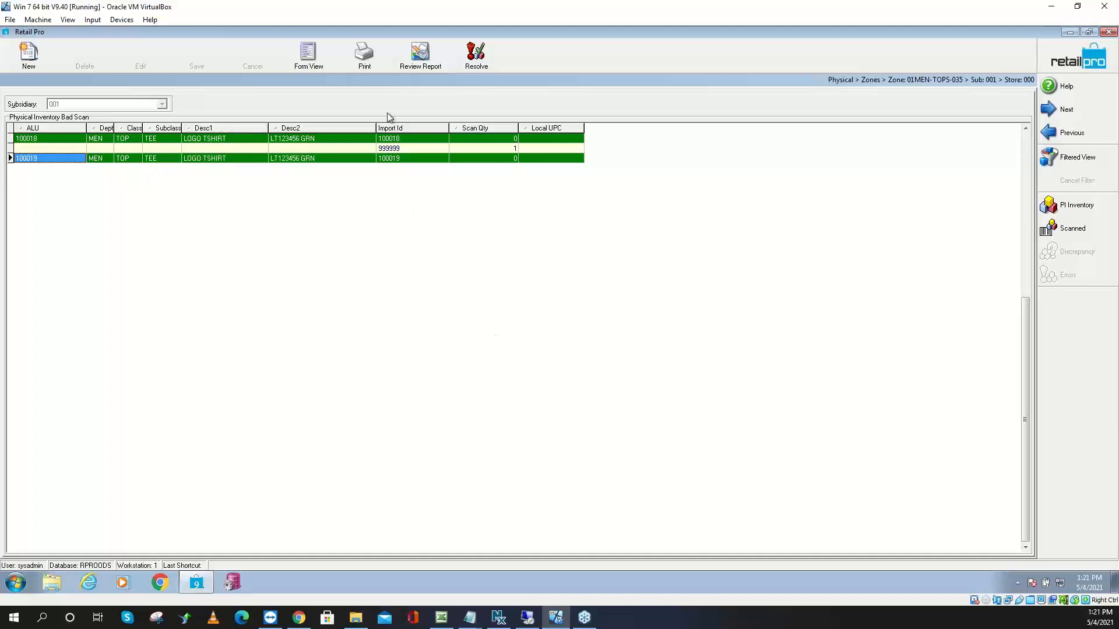
left_click(365, 58)
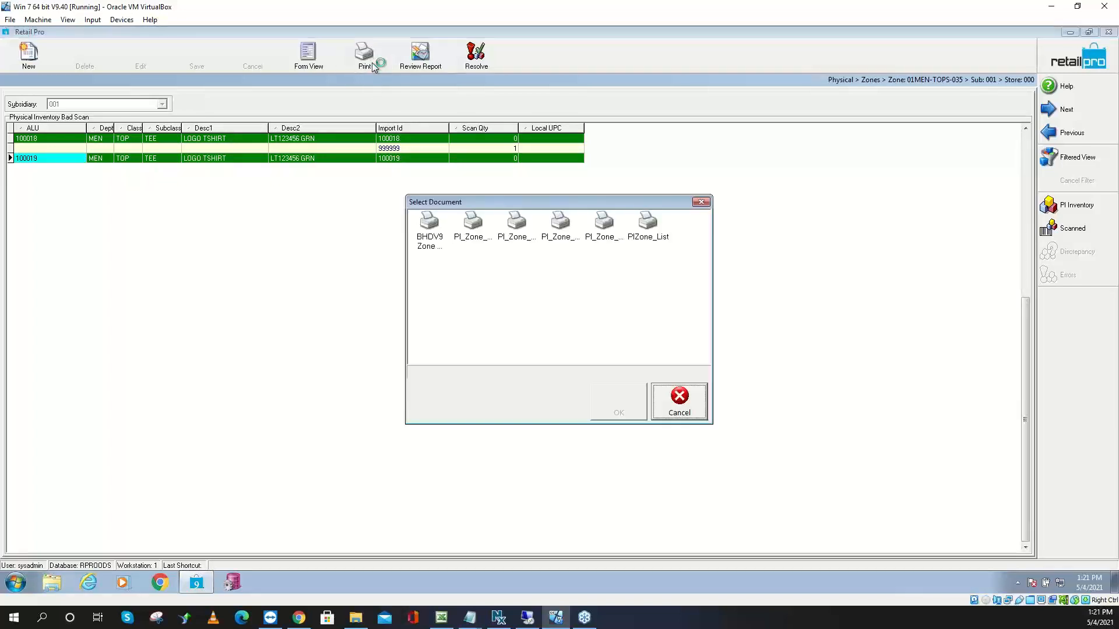
key("Return")
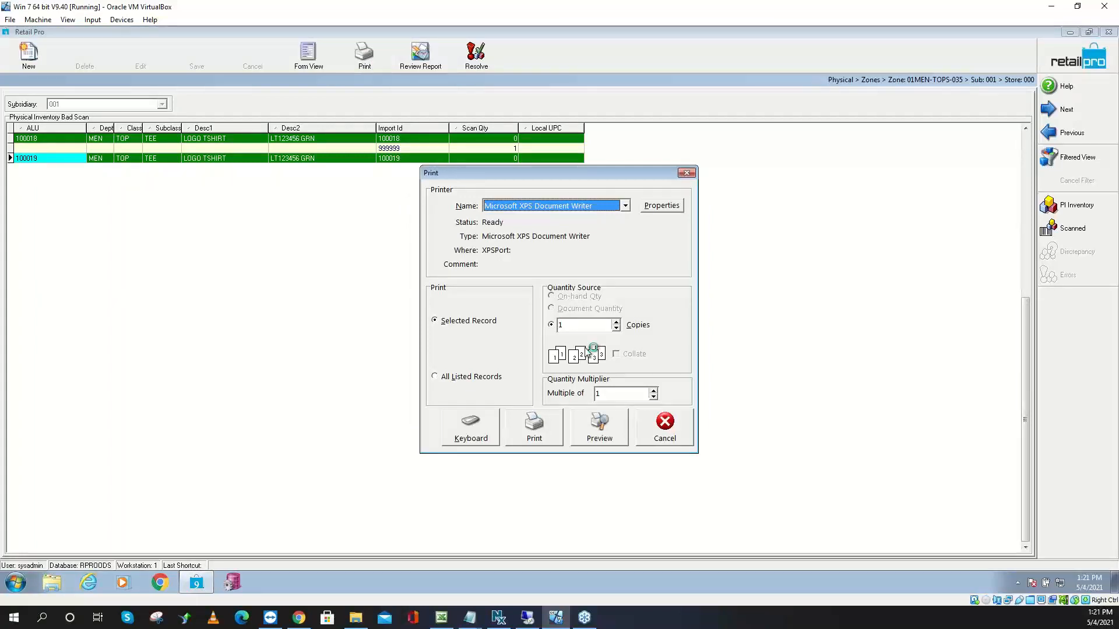
left_click(598, 436)
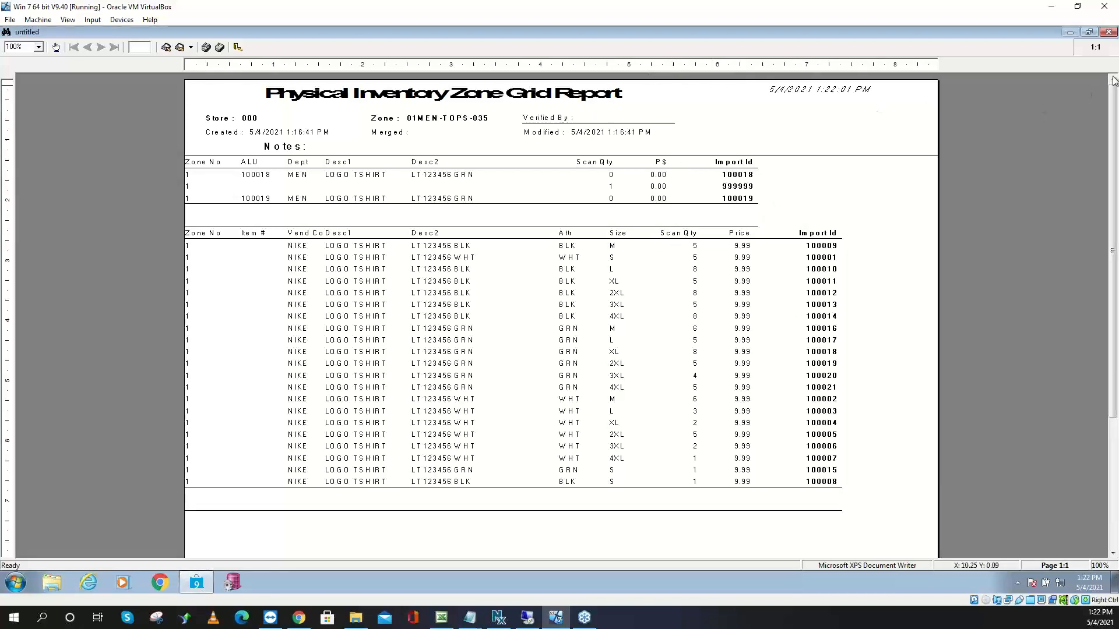
left_click(1109, 33)
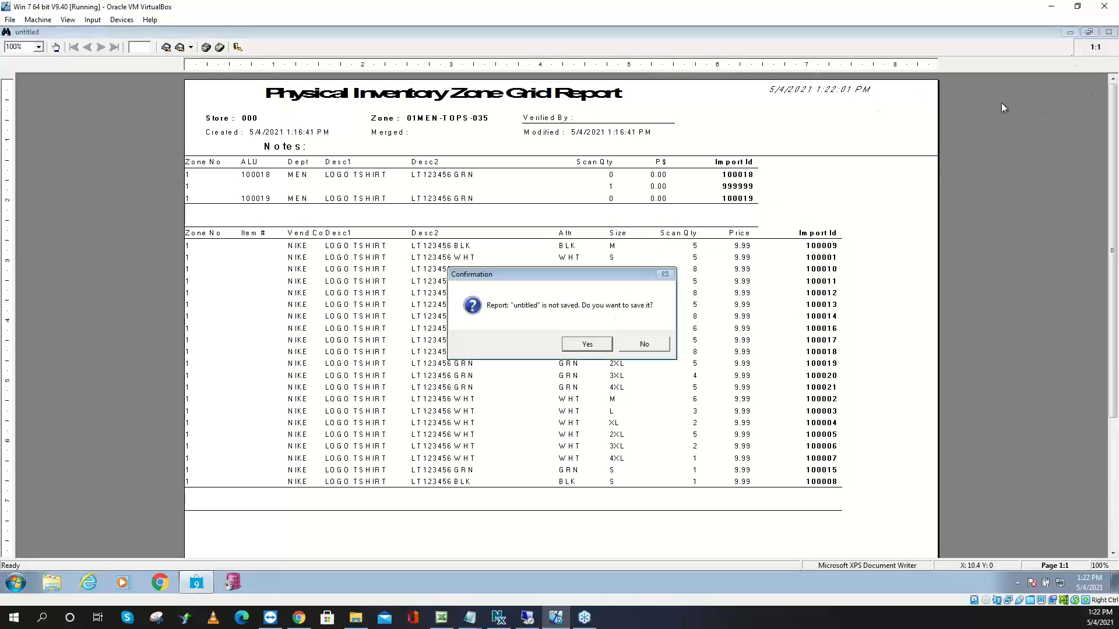
left_click(585, 346)
left_click(588, 374)
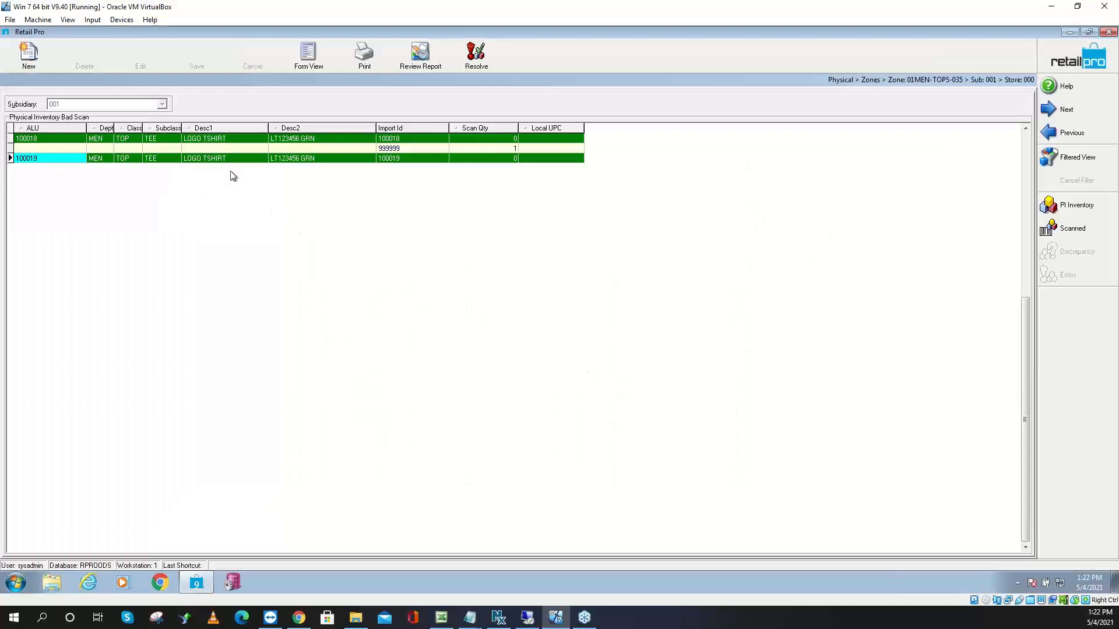
right_click(162, 138)
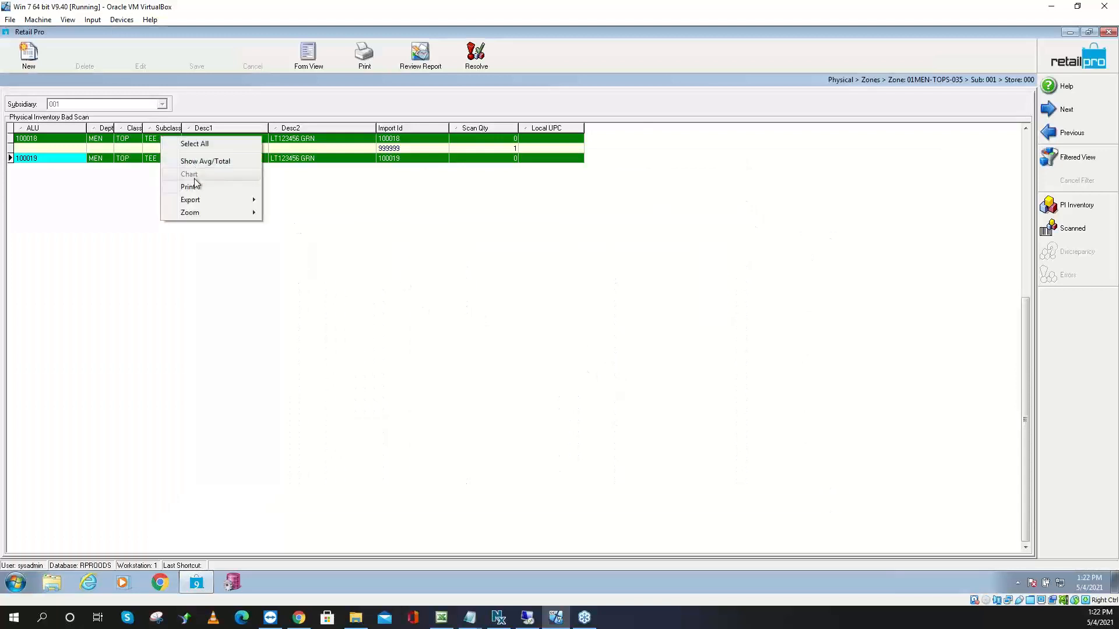
left_click(213, 144)
right_click(213, 145)
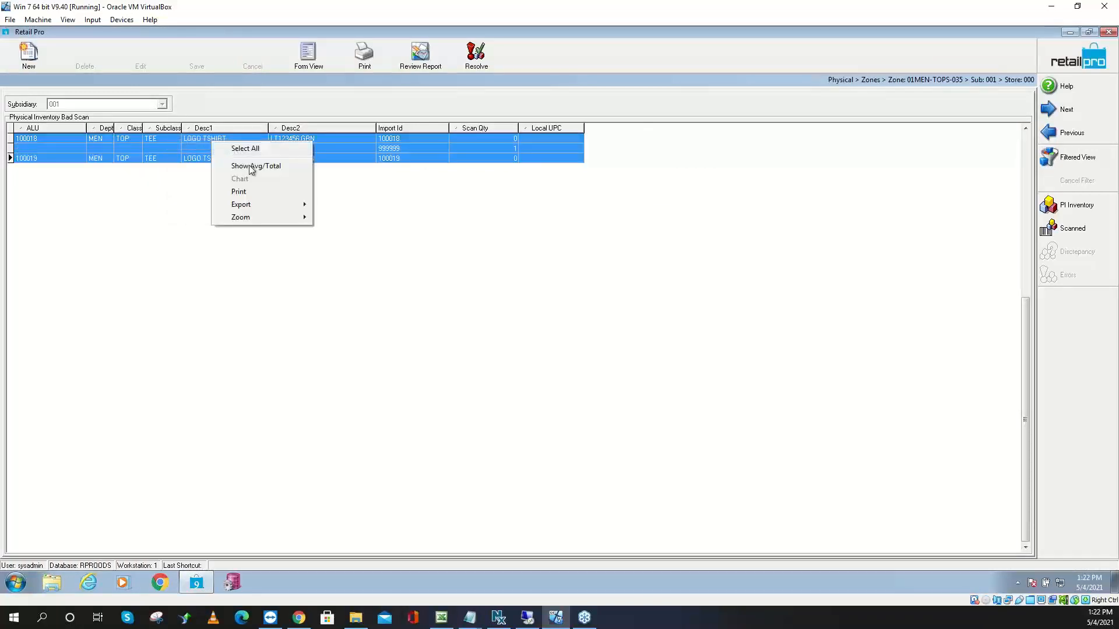
mouse_move(260, 207)
left_click(390, 225)
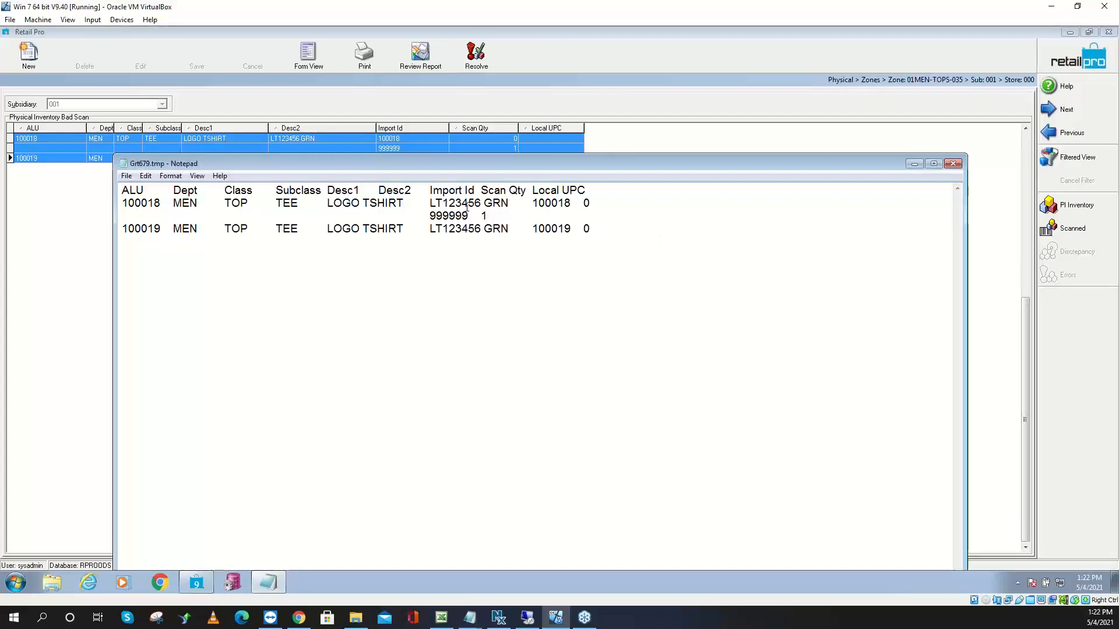
left_click_drag(489, 216, 425, 211)
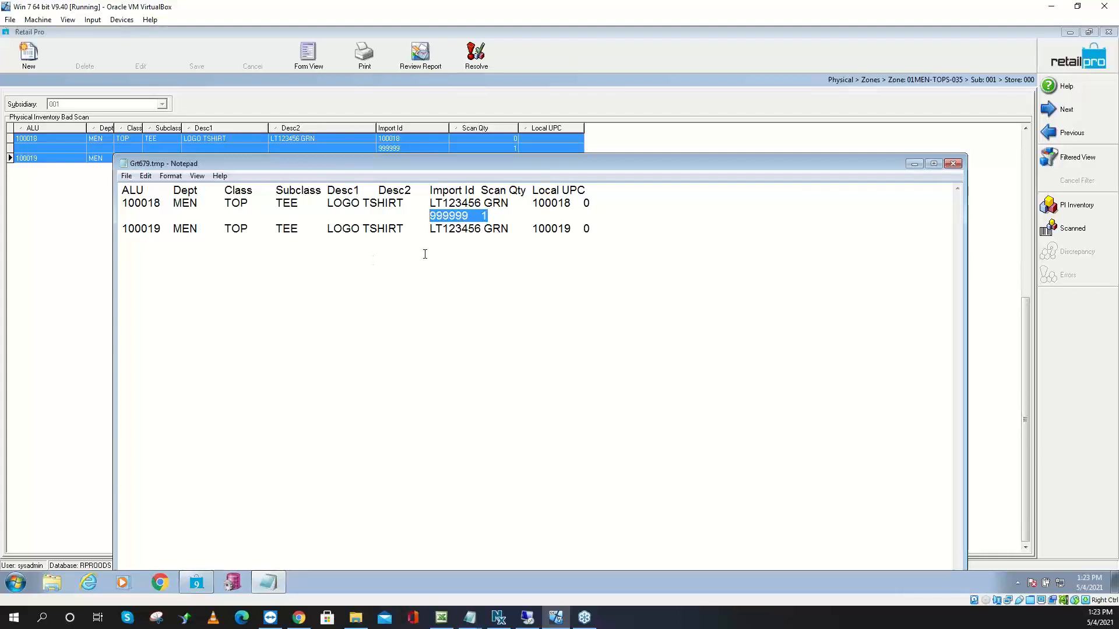
left_click_drag(487, 215, 422, 210)
Resolve the zone's bad scans, moving 2 scans and deleting the unmatched 999999 scan
left_click(647, 146)
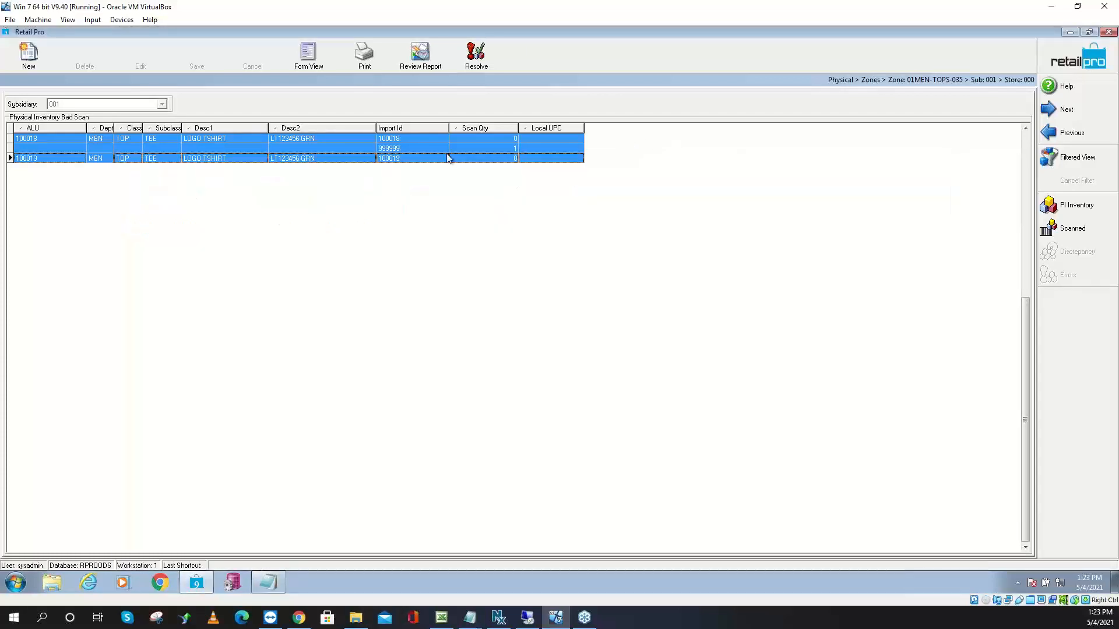
left_click(412, 148)
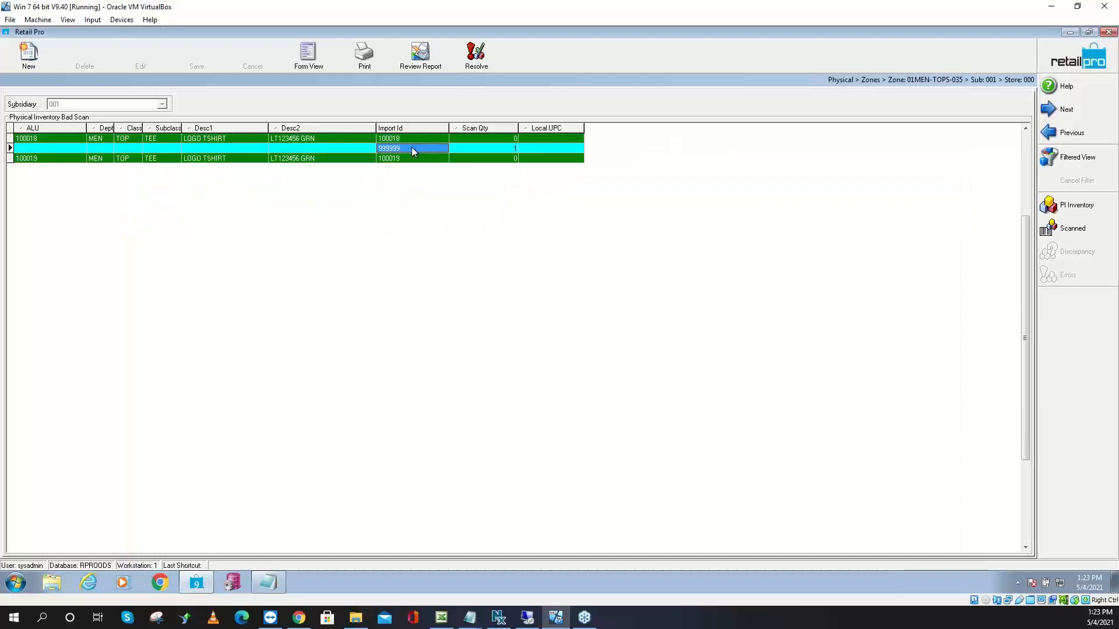
left_click(486, 68)
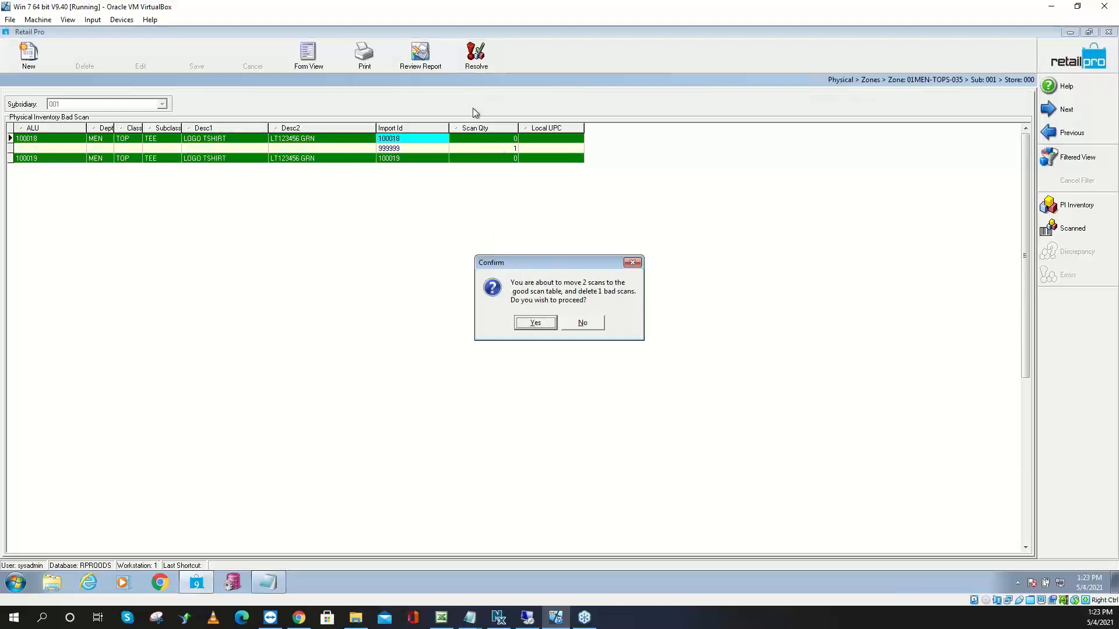
left_click(534, 322)
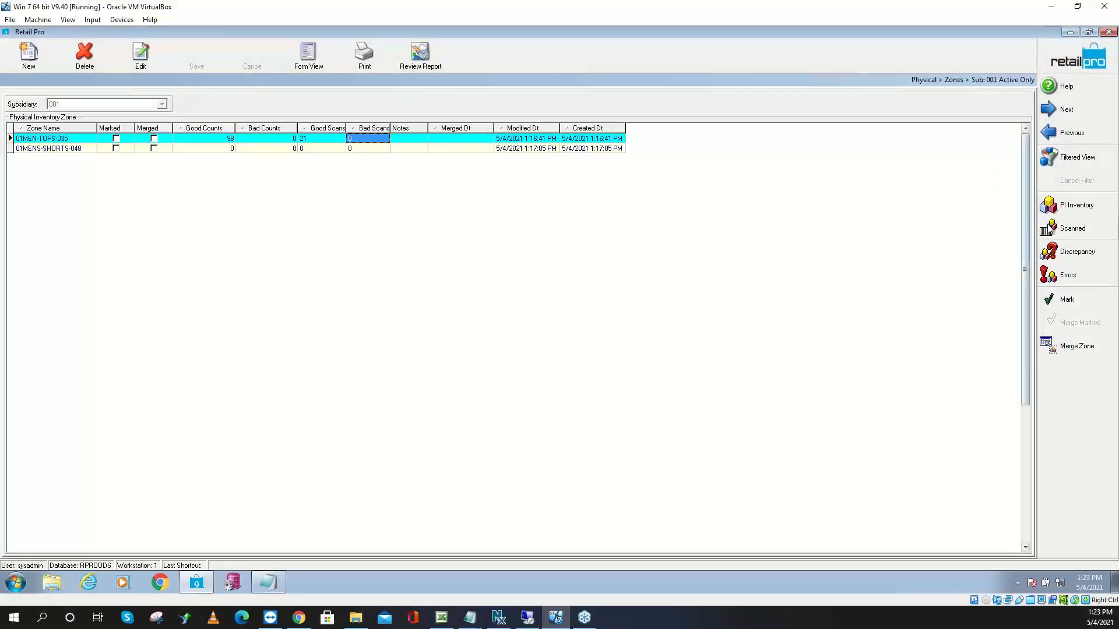
In the scanned list, change green 2XL tee 100019's Scan Qty from 5 to 6 and save
left_click(1054, 230)
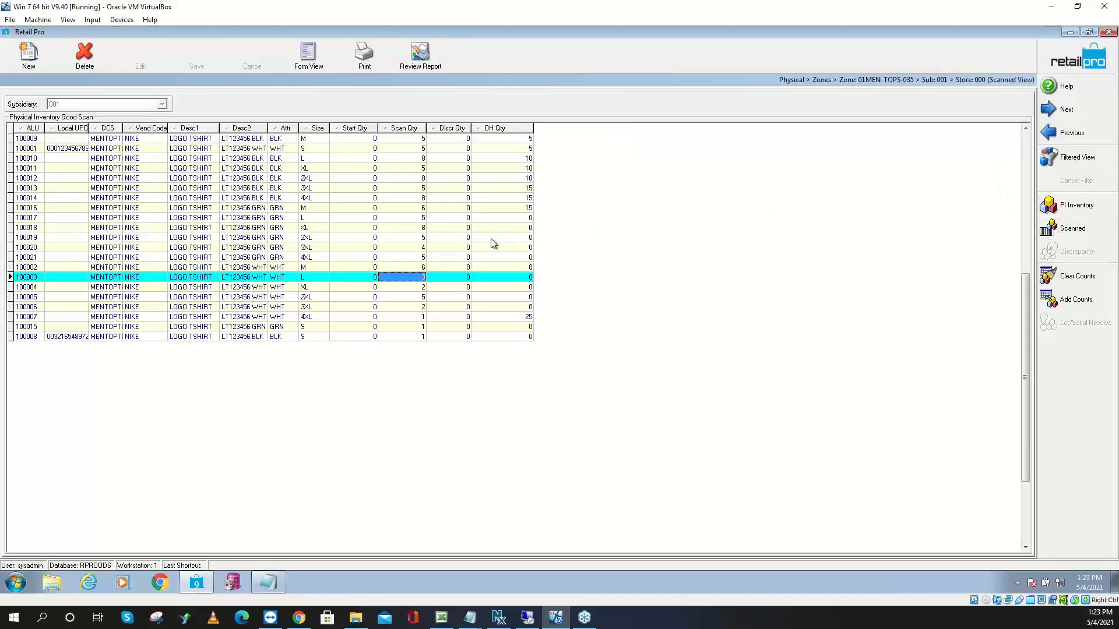
left_click(70, 237)
left_click(40, 238)
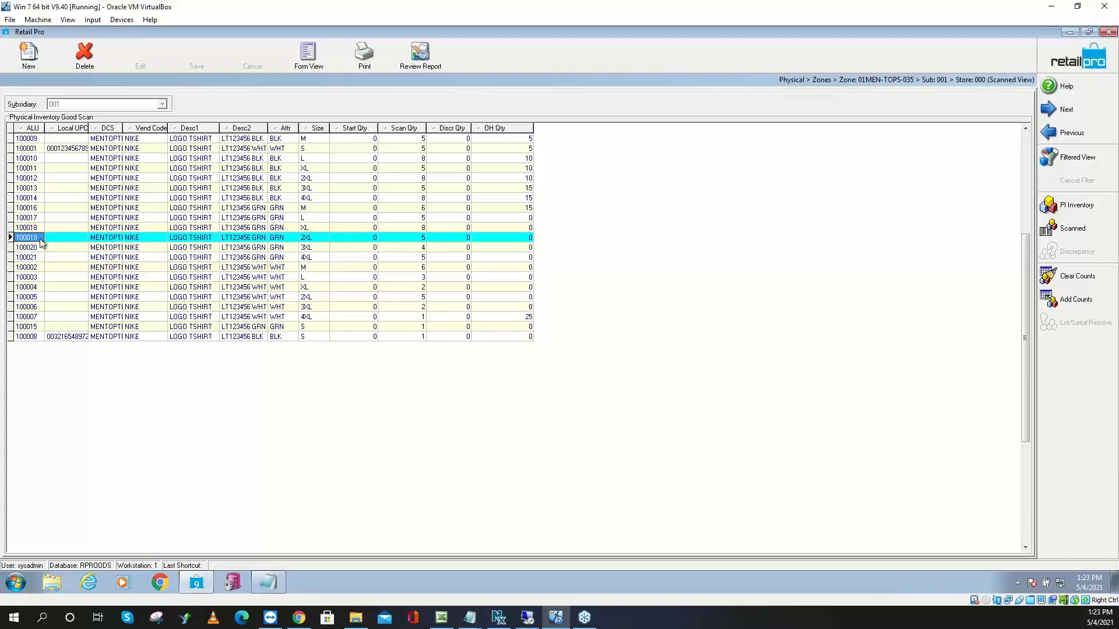
left_click(416, 238)
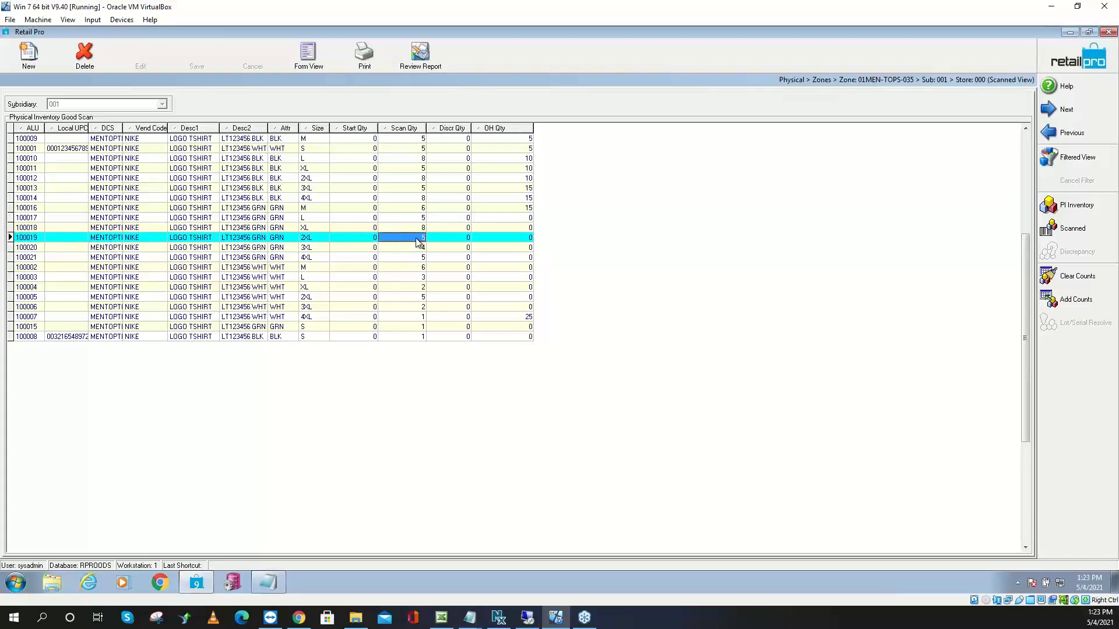
left_click(417, 239)
type("6")
key("Tab")
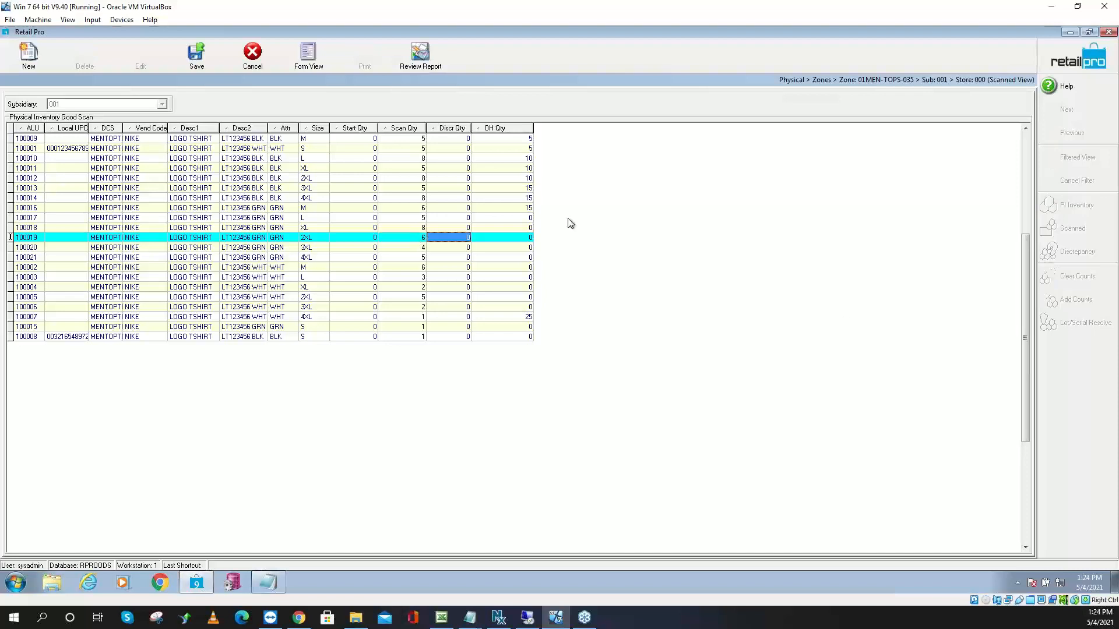
left_click(194, 58)
left_click(1071, 303)
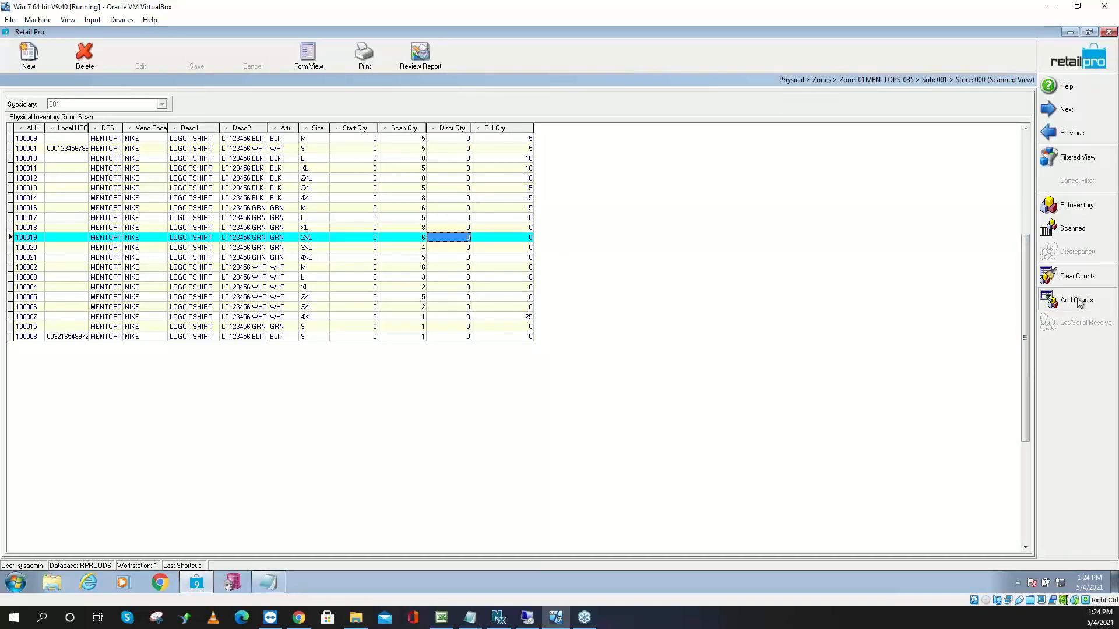
Look up item 100019 in Add Counts to add one count
left_click(453, 237)
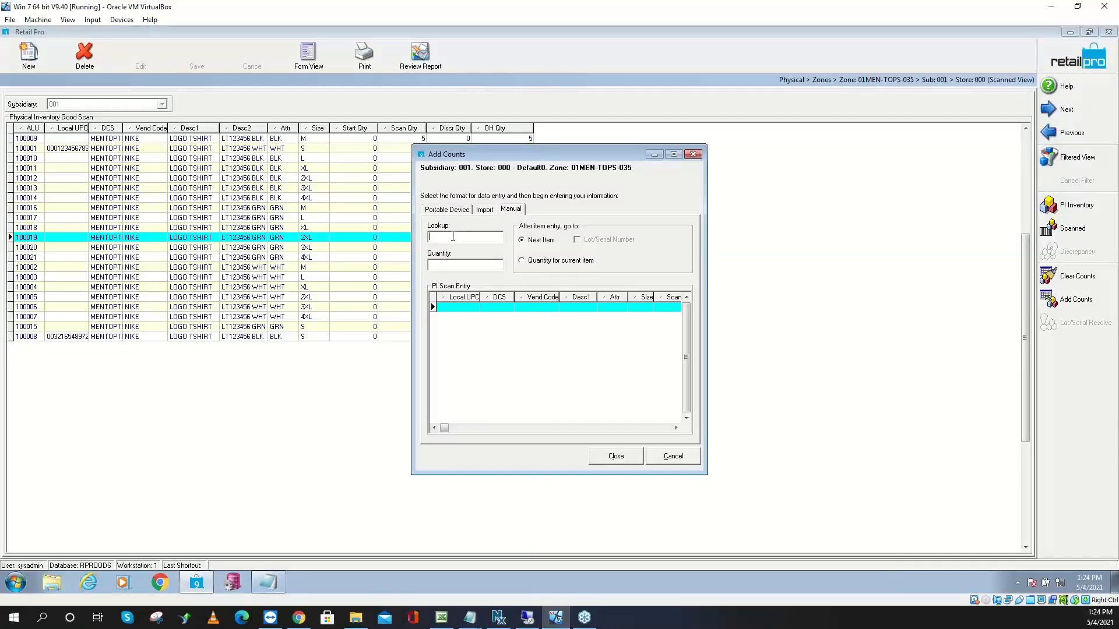
type("100019")
key("Return")
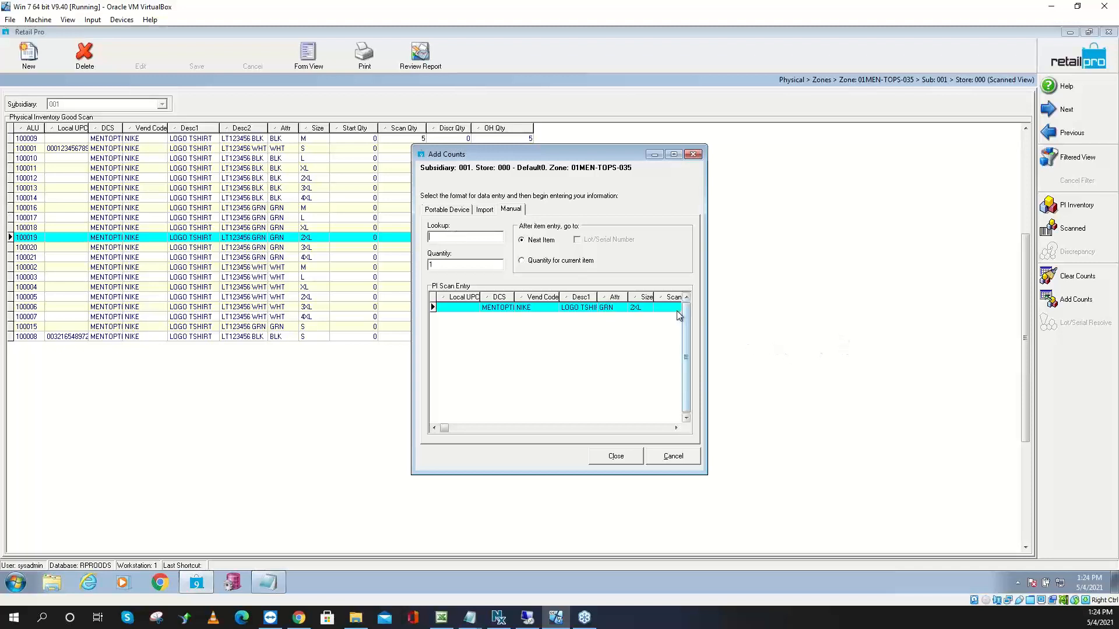
Rearrange the entry grid columns, moving Scan Qty beside Local UPC and ALU to the top
left_click_drag(668, 298, 520, 298)
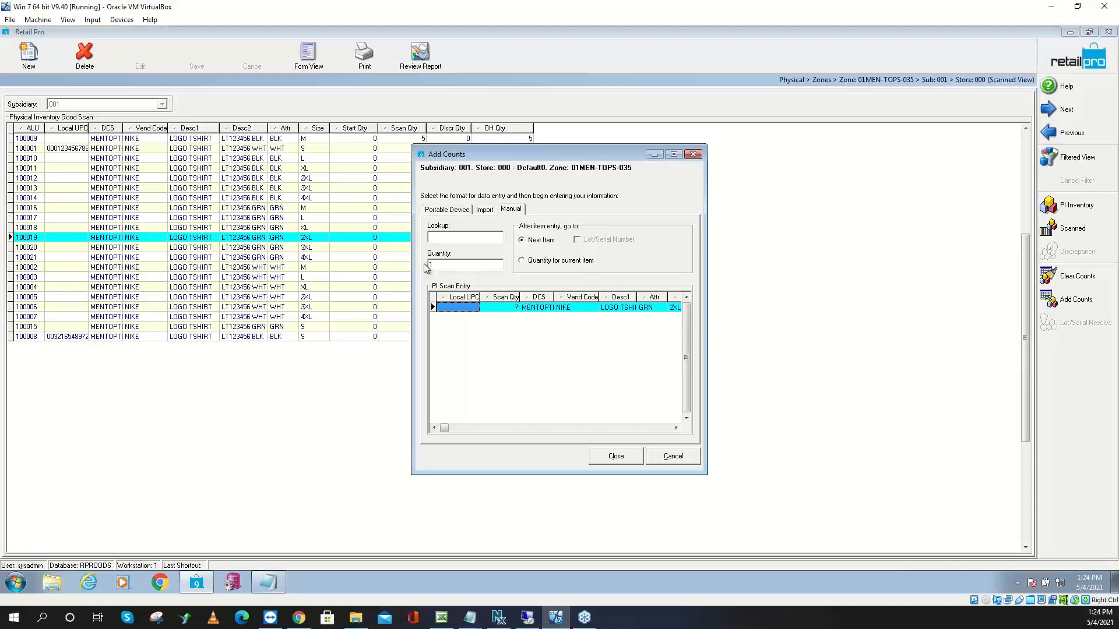
right_click(546, 302)
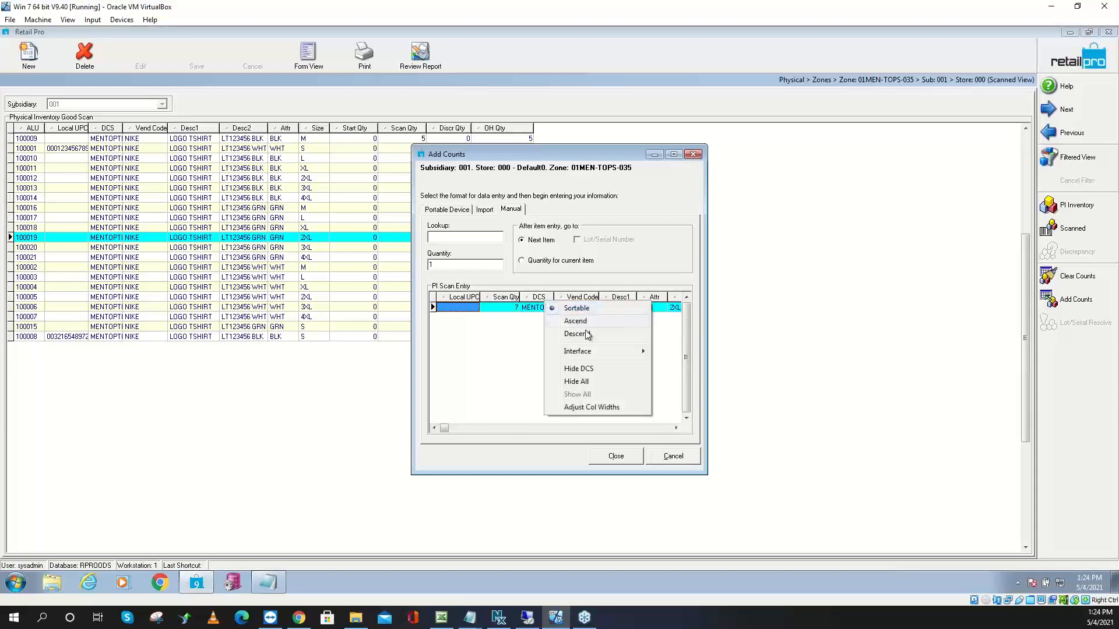
mouse_move(591, 351)
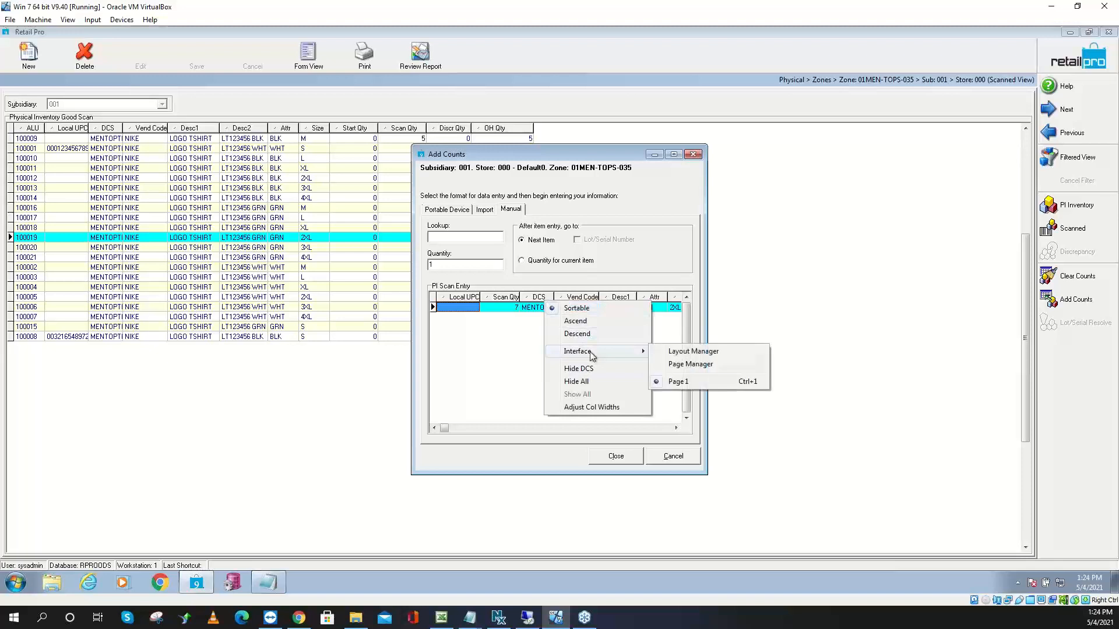
left_click(682, 352)
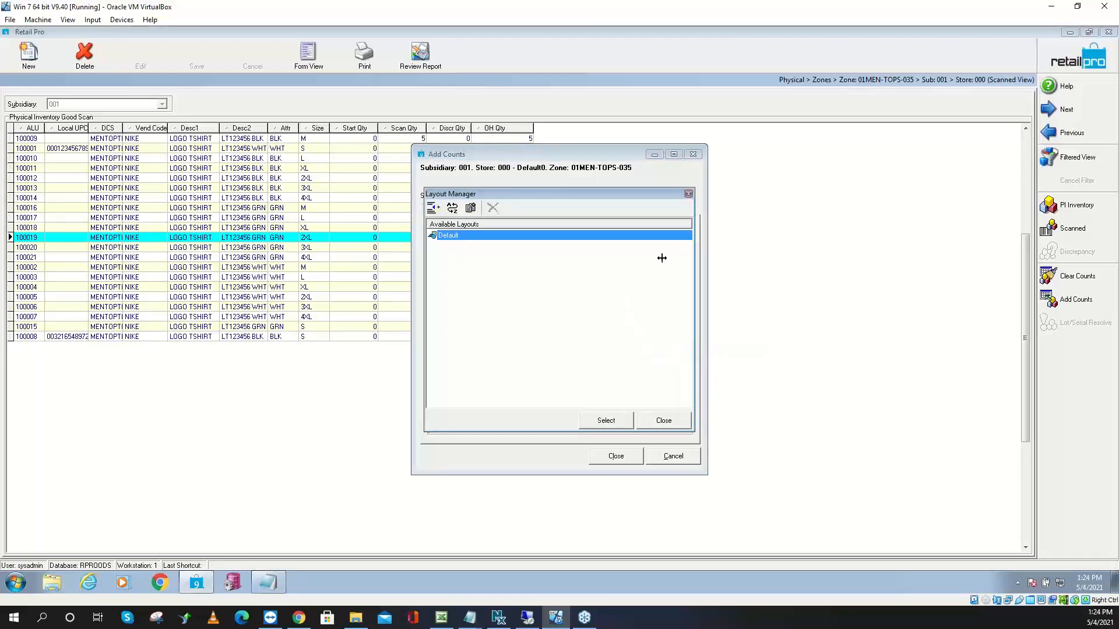
left_click(688, 194)
right_click(569, 298)
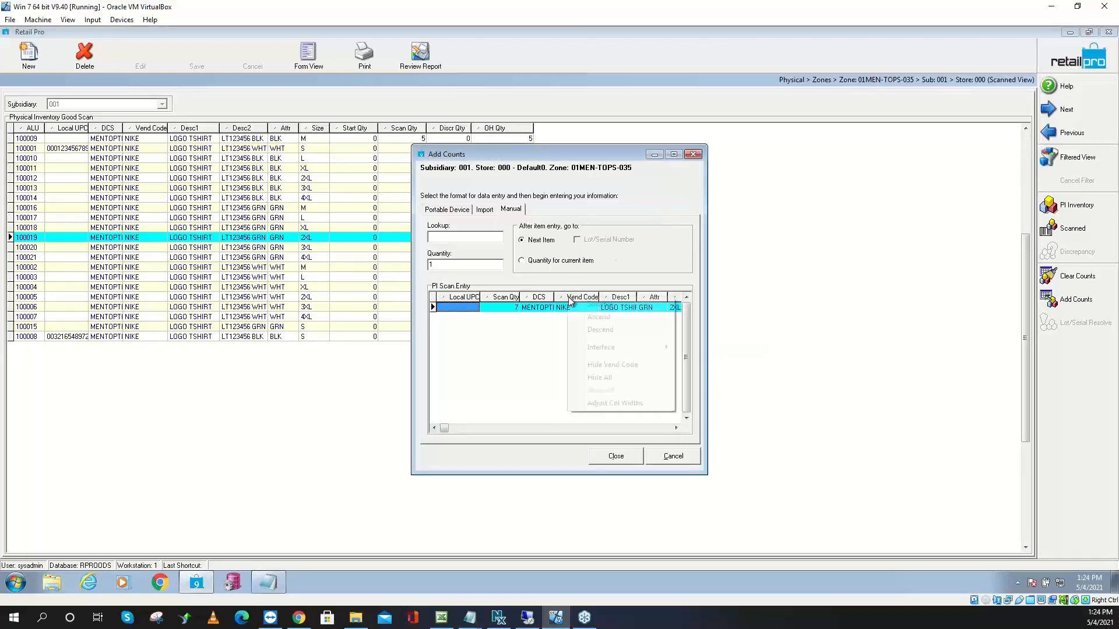
mouse_move(616, 352)
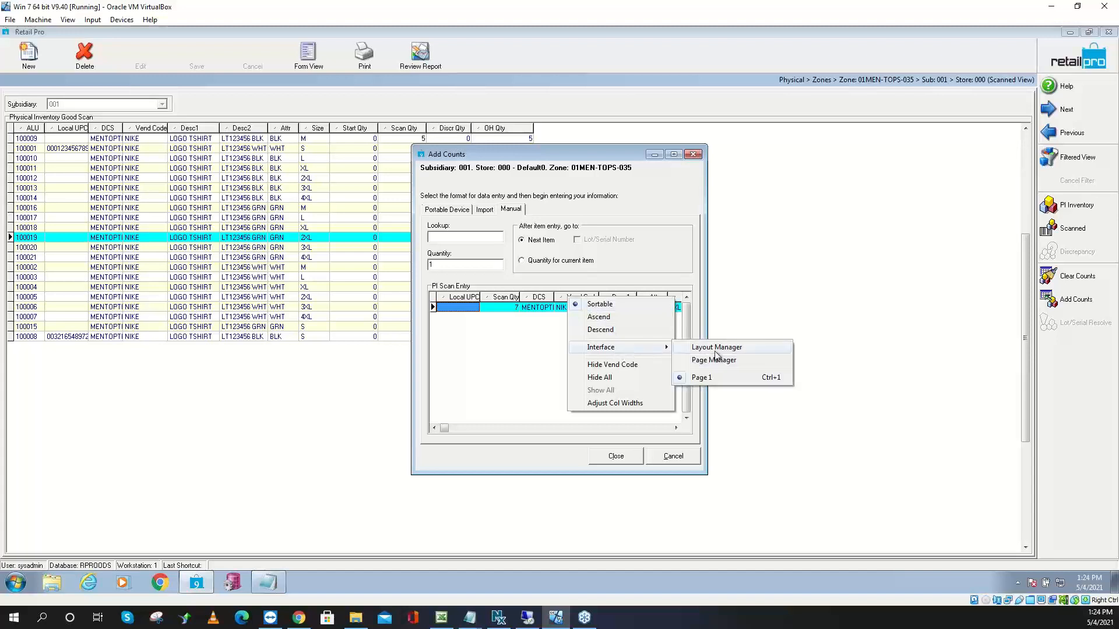
left_click(715, 360)
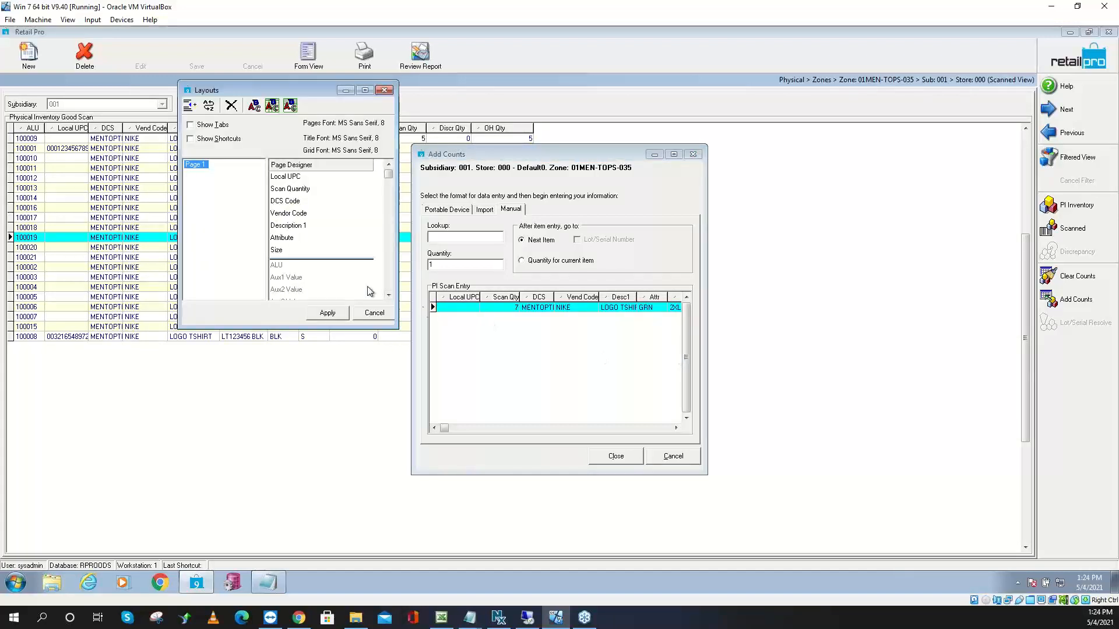
left_click(288, 265)
mouse_move(289, 264)
left_mouse_down()
mouse_move(305, 183)
mouse_move(305, 264)
left_mouse_up()
left_click(327, 313)
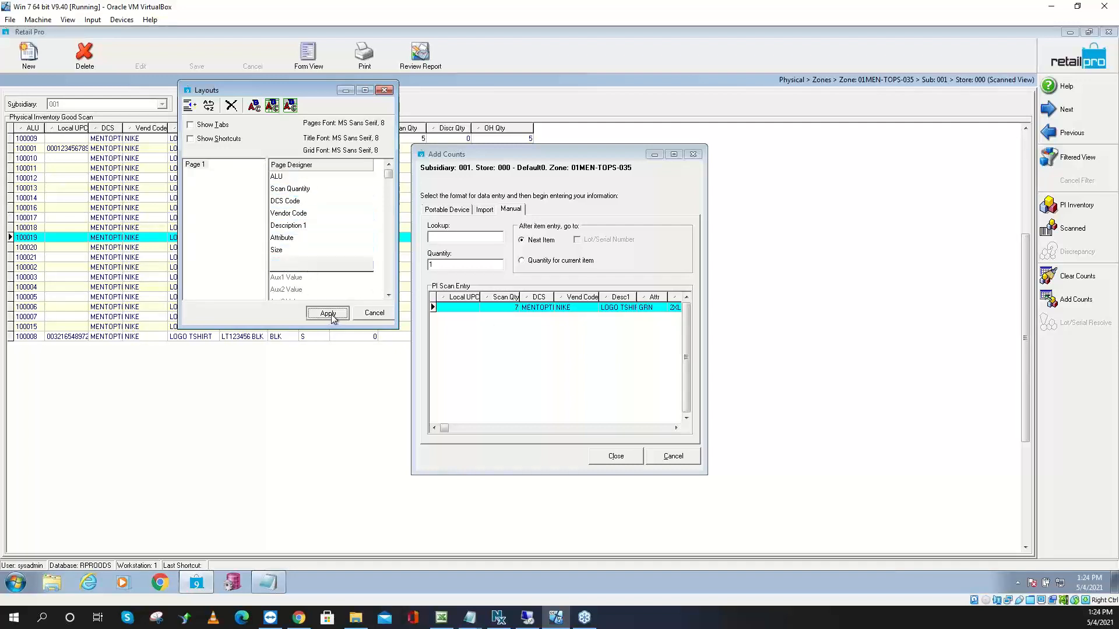
left_click_drag(508, 298, 463, 299)
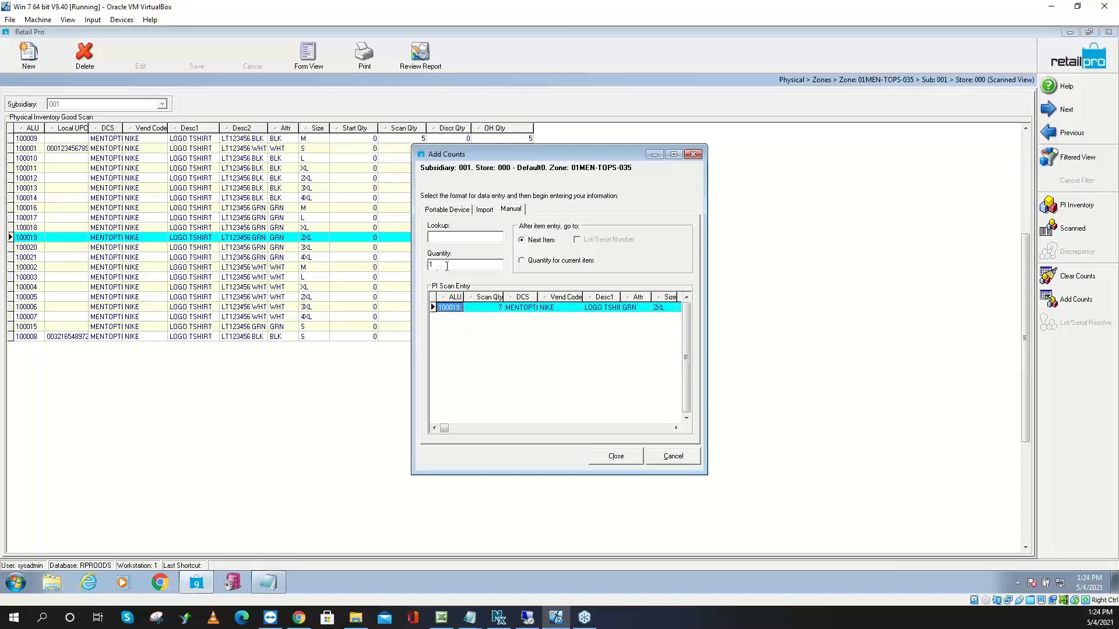
Confirm item 100019 now has a Scan Qty of 7 and close Add Counts
left_click_drag(435, 266, 420, 267)
left_click(488, 308)
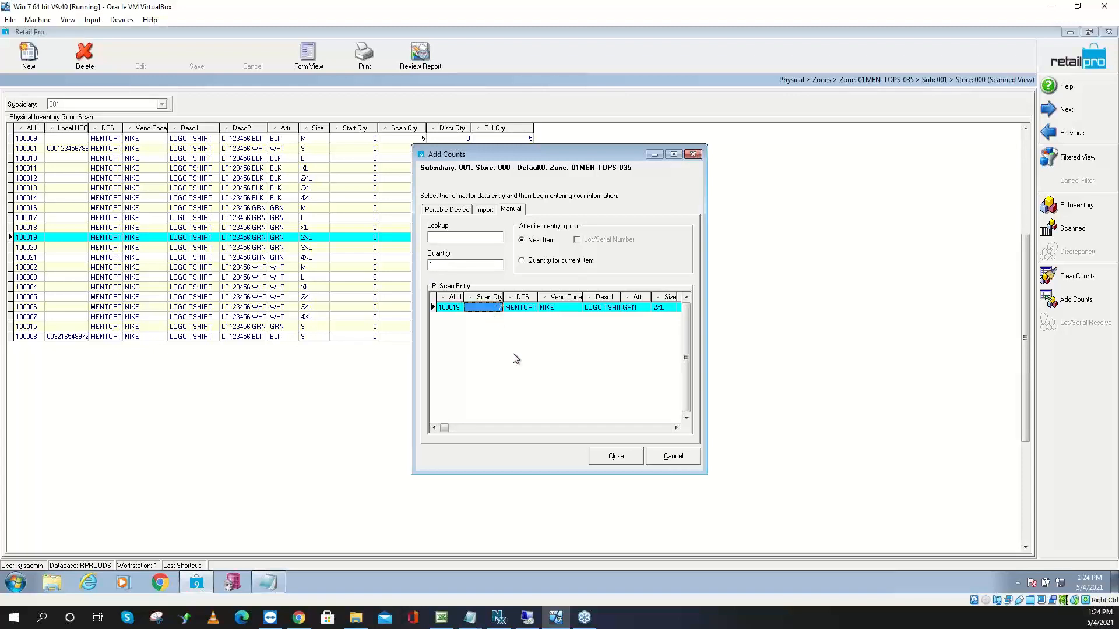
left_click(618, 461)
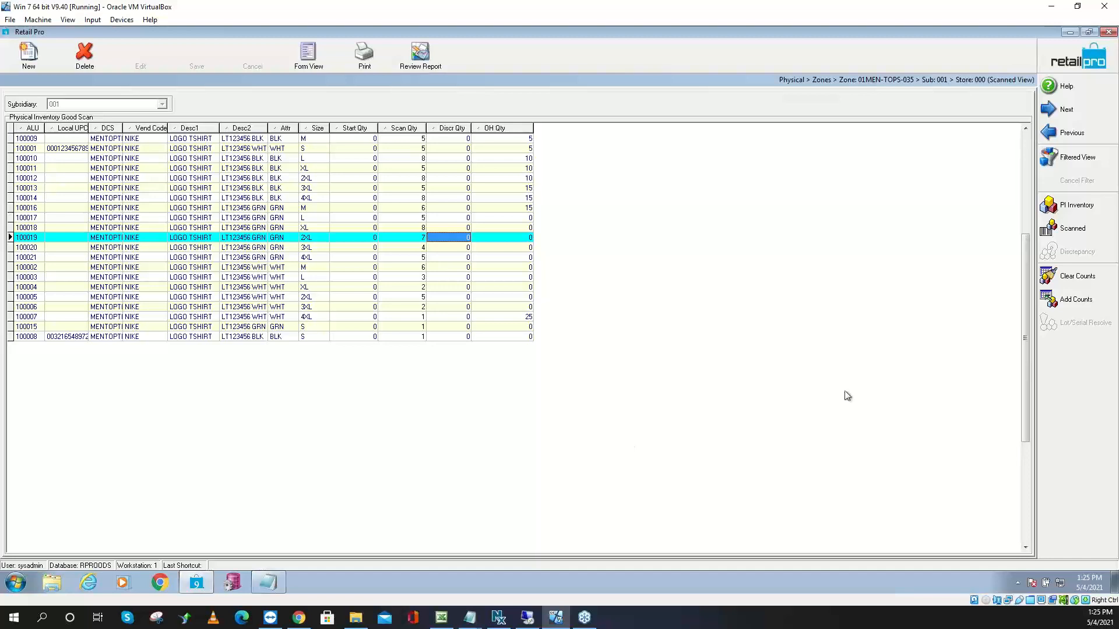
From the Zones list, print zone 01MEN-TOPS-035 with the BHDV9 Zone Report and preview it
left_click(1052, 64)
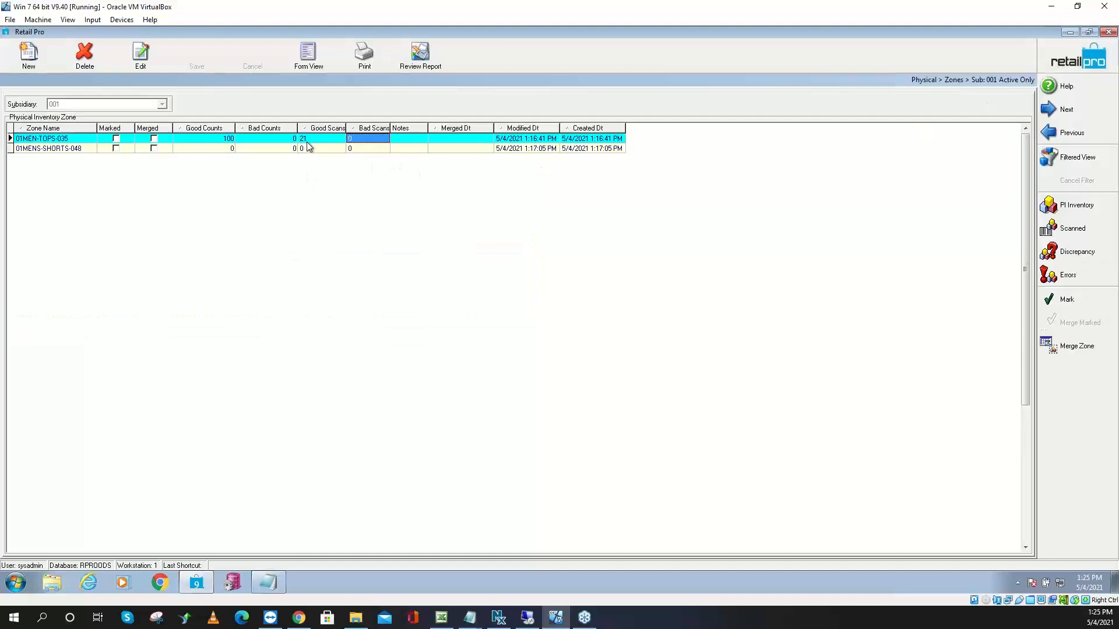
left_click(315, 139)
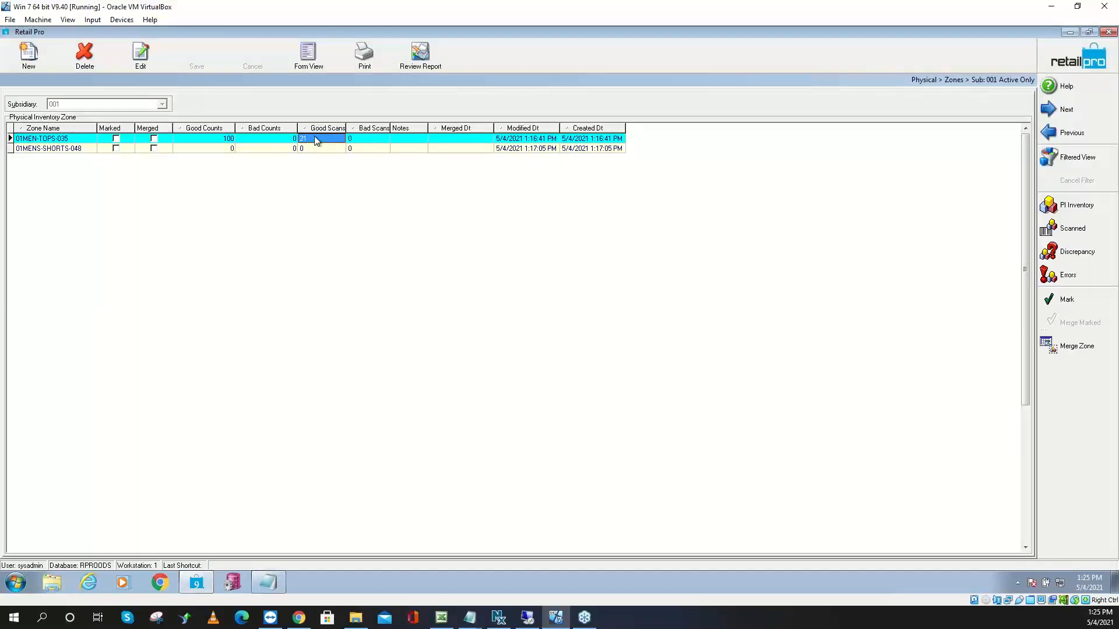
left_click(369, 65)
left_click(431, 232)
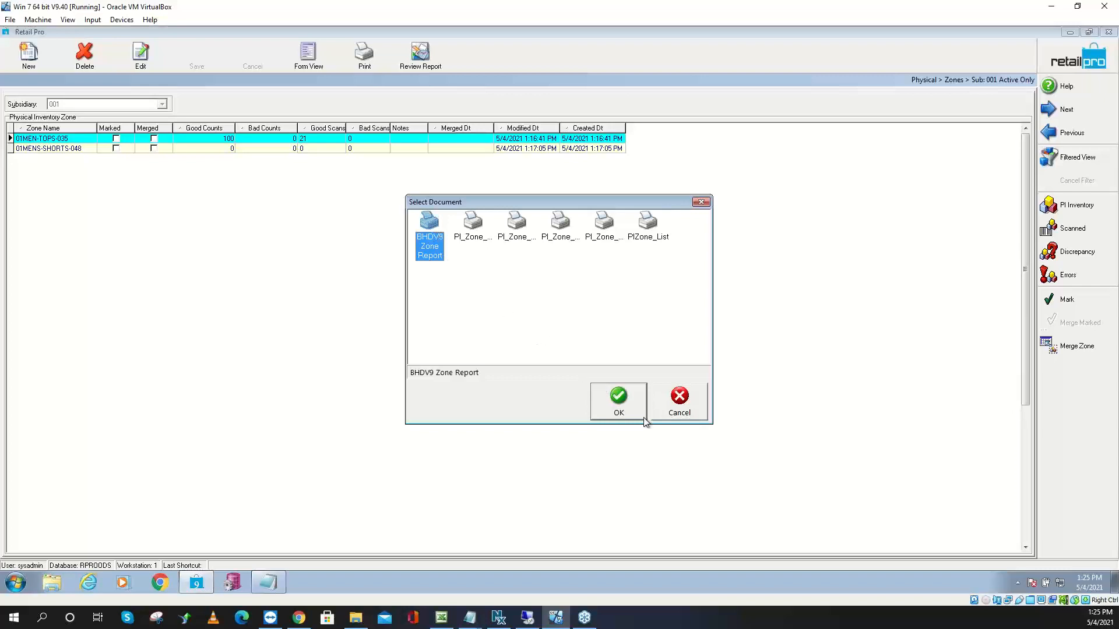
left_click(618, 402)
left_click(613, 424)
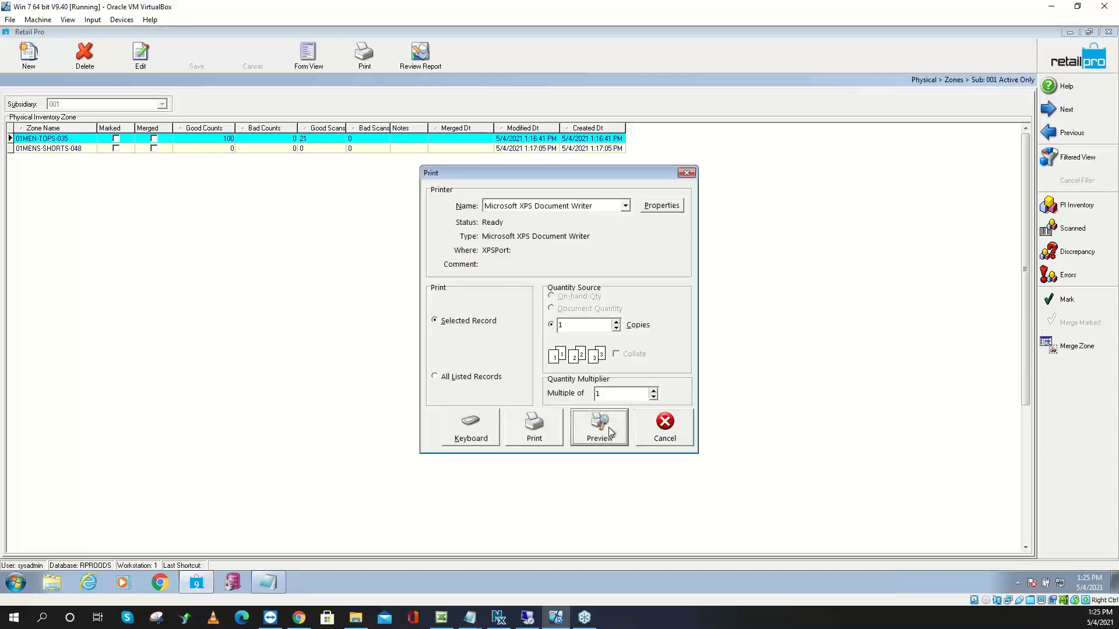
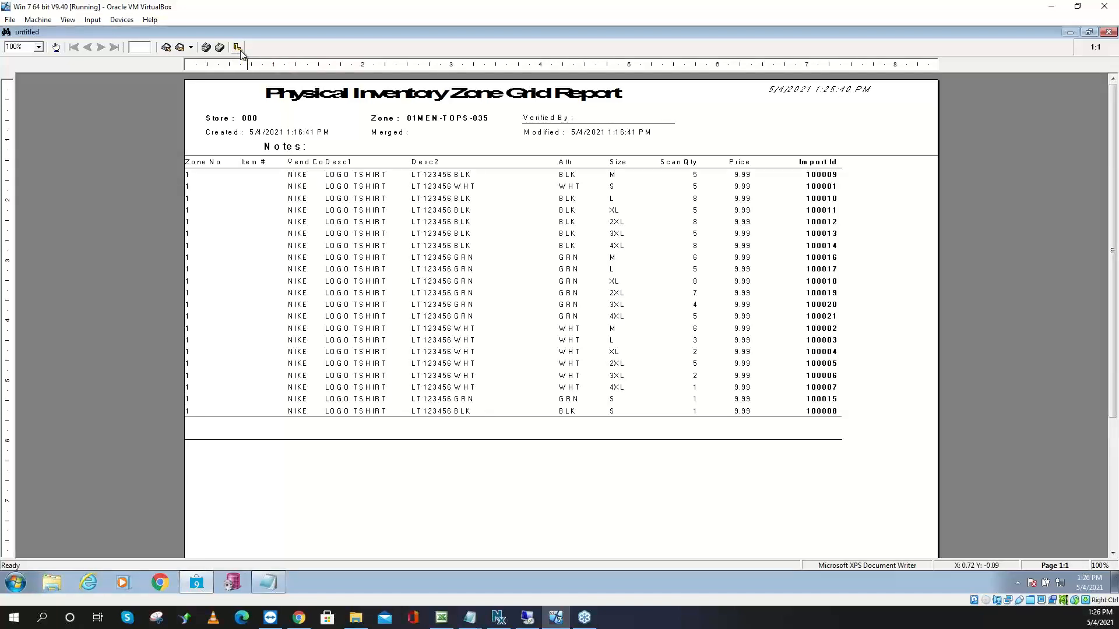
Close the zone report preview without saving the untitled report
left_click(238, 48)
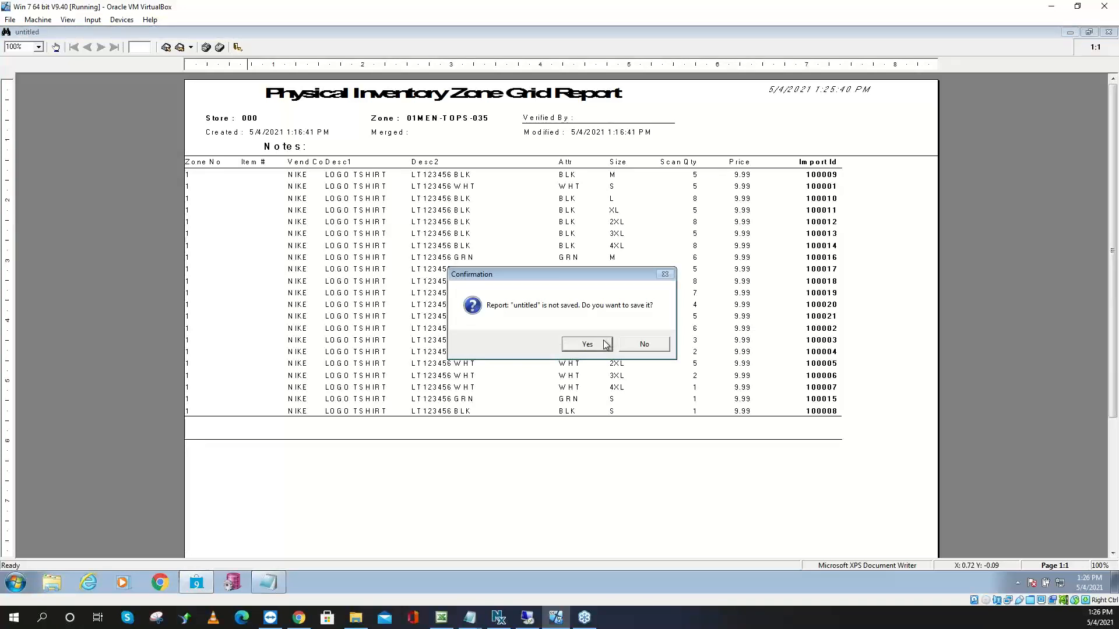
left_click(635, 345)
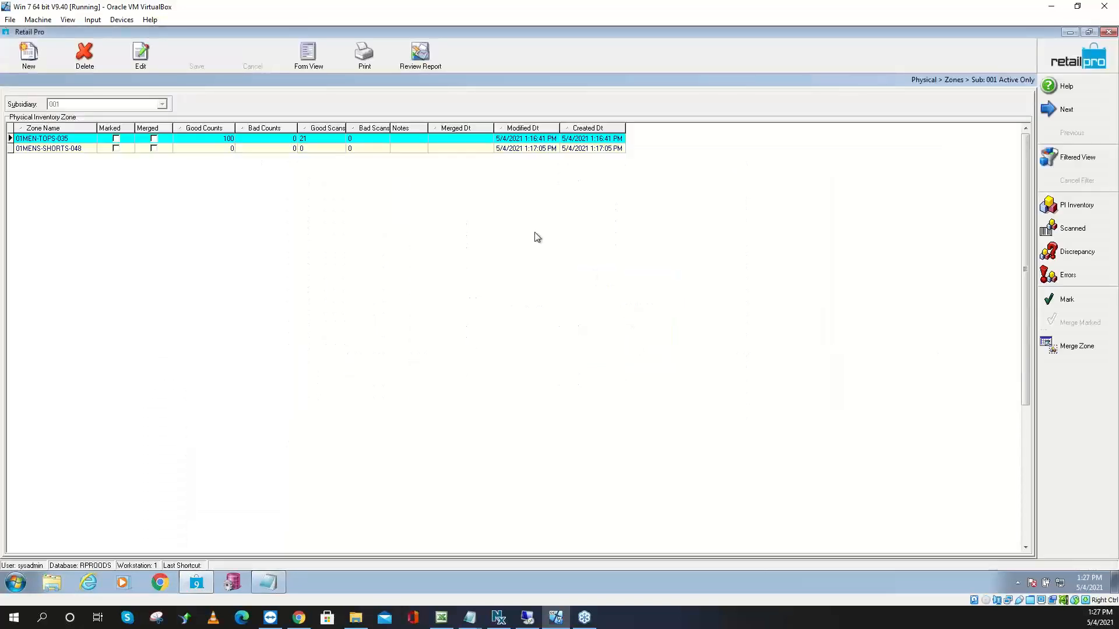
In zone 01MEN-TOPS-035, change item 100018's Scan Qty from 8 to 5 and return to the zone list
left_click(263, 138)
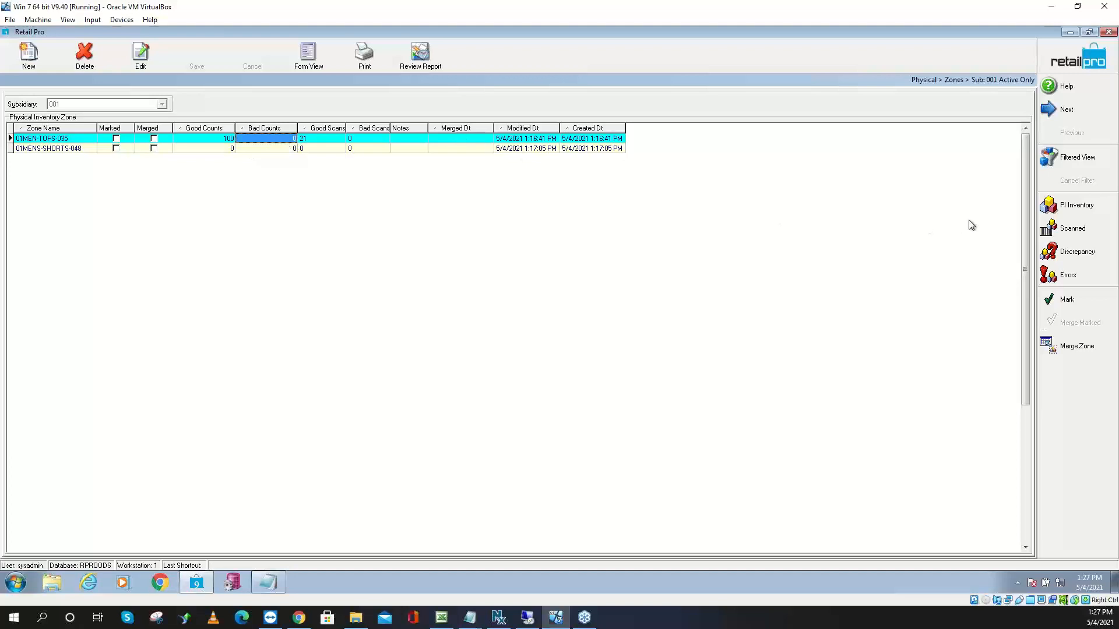
left_click(1071, 229)
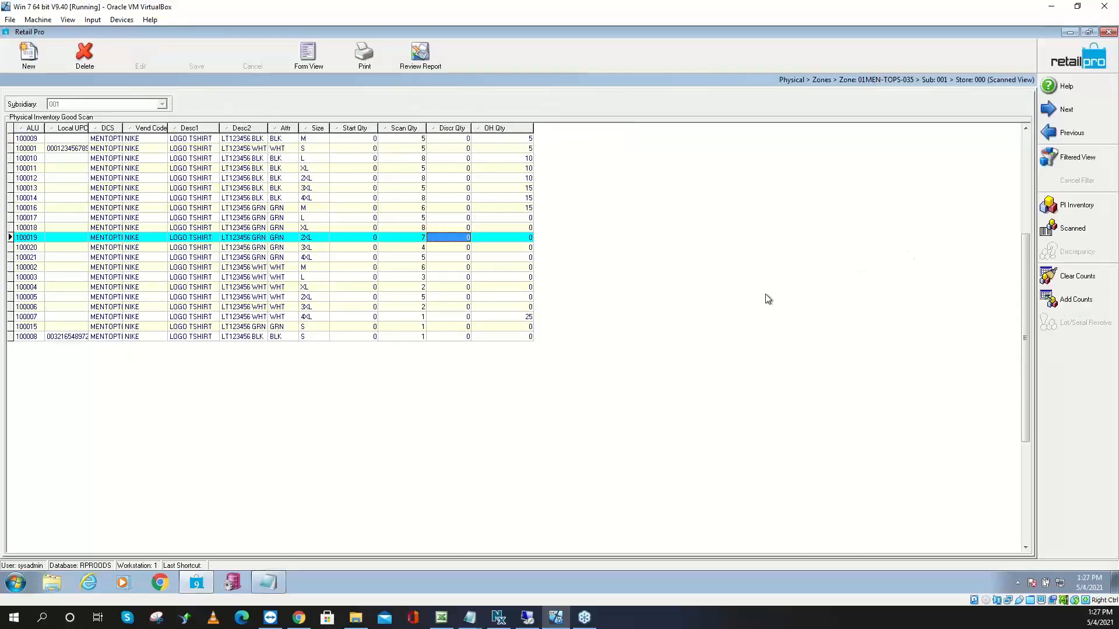
left_click(422, 228)
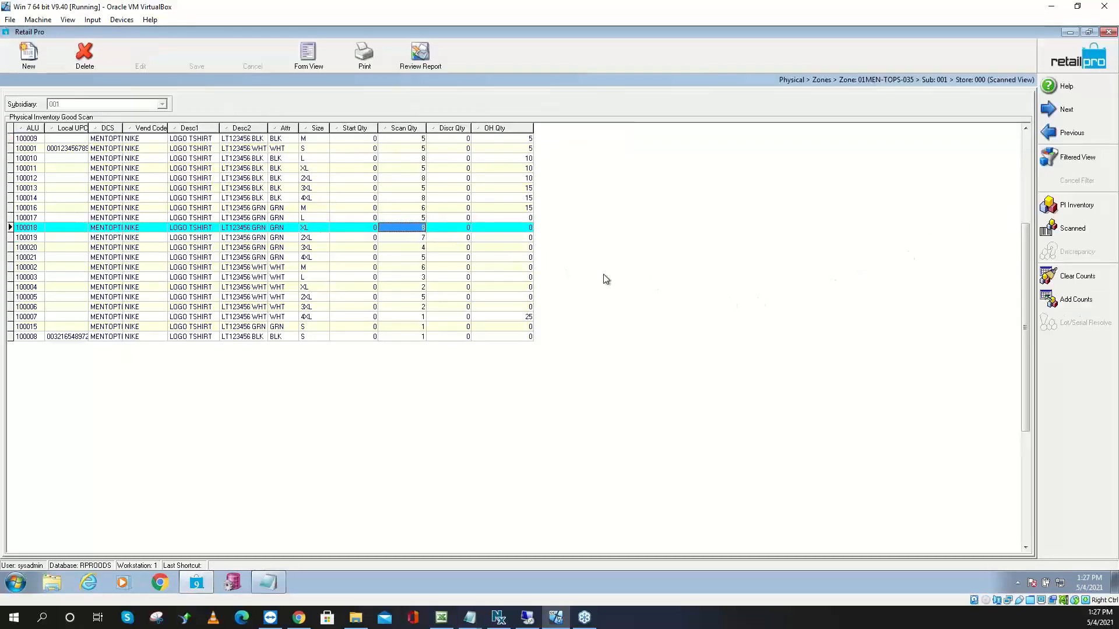
type("5")
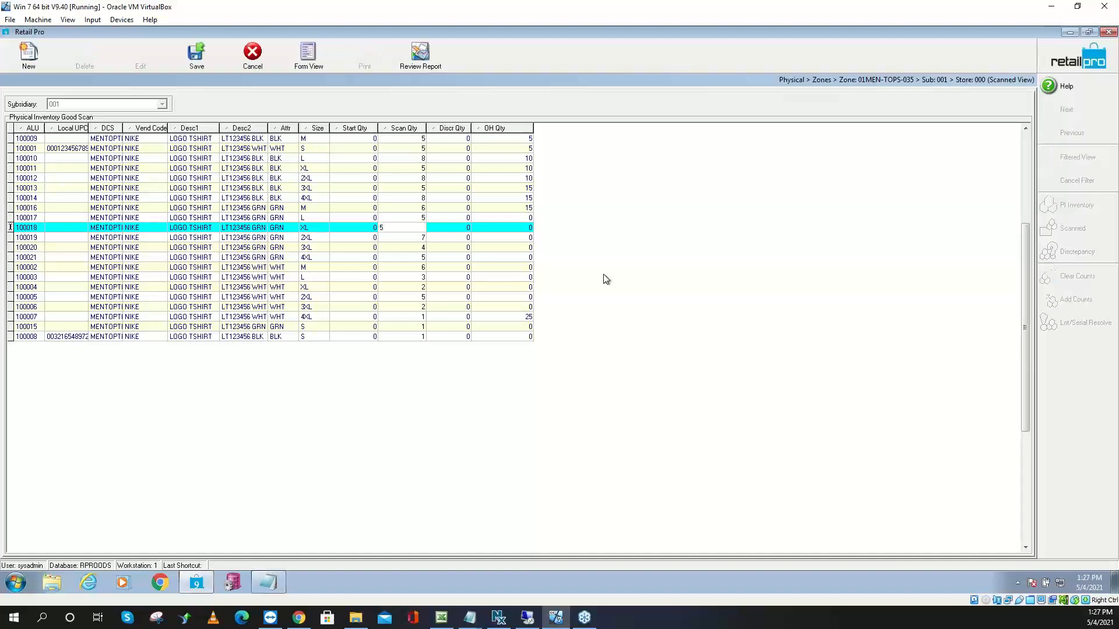
key("Down")
key("Down")
key("Down")
key("Down")
key("Down")
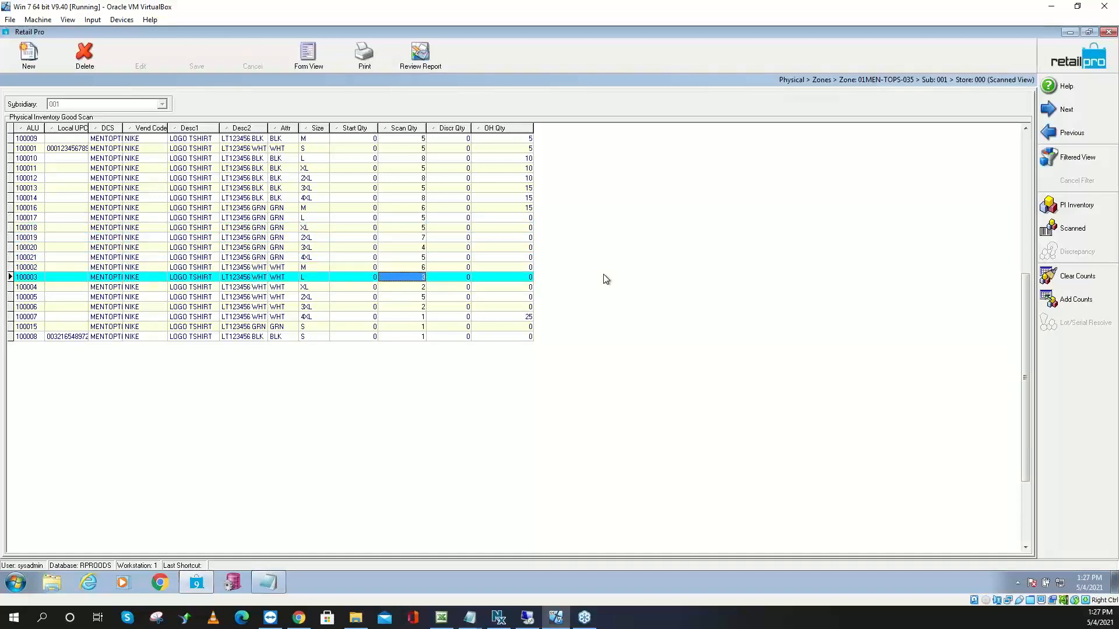
key("Up")
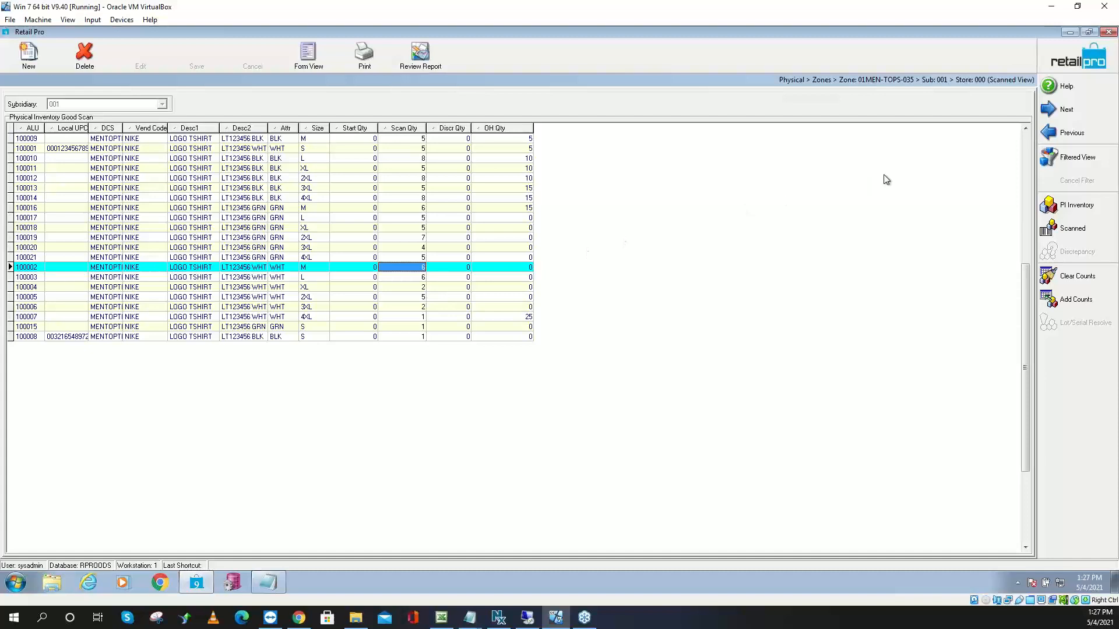
left_click(1057, 64)
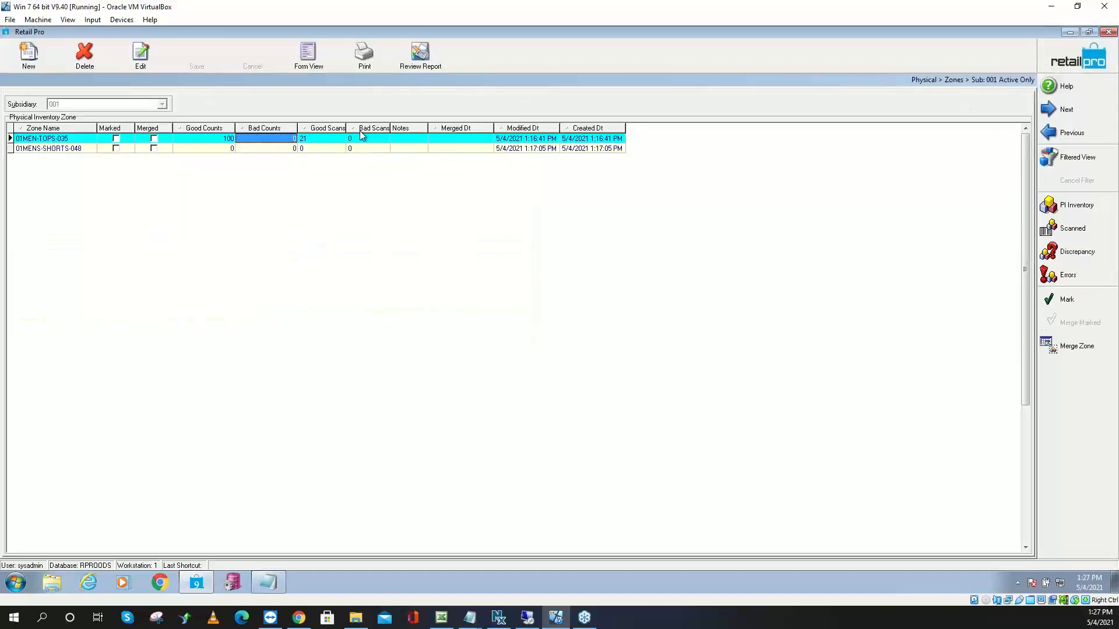
Merge zone 01MEN-TOPS-035 into Physical Inventory, confirming Yes, and check its Merged status
left_click(211, 142)
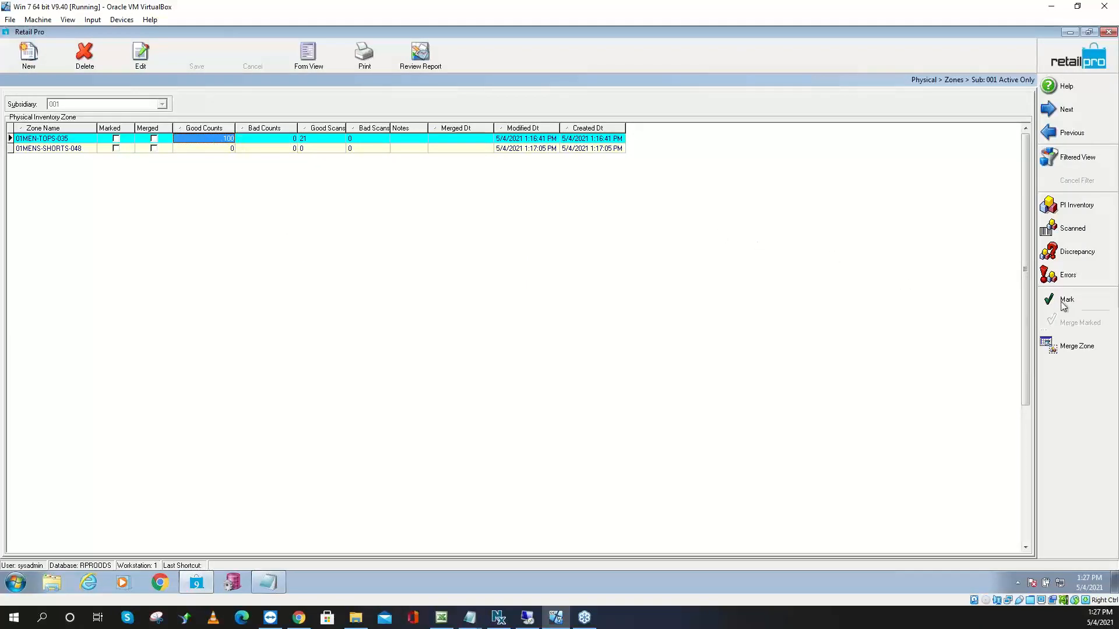
left_click(1071, 350)
left_click(1064, 350)
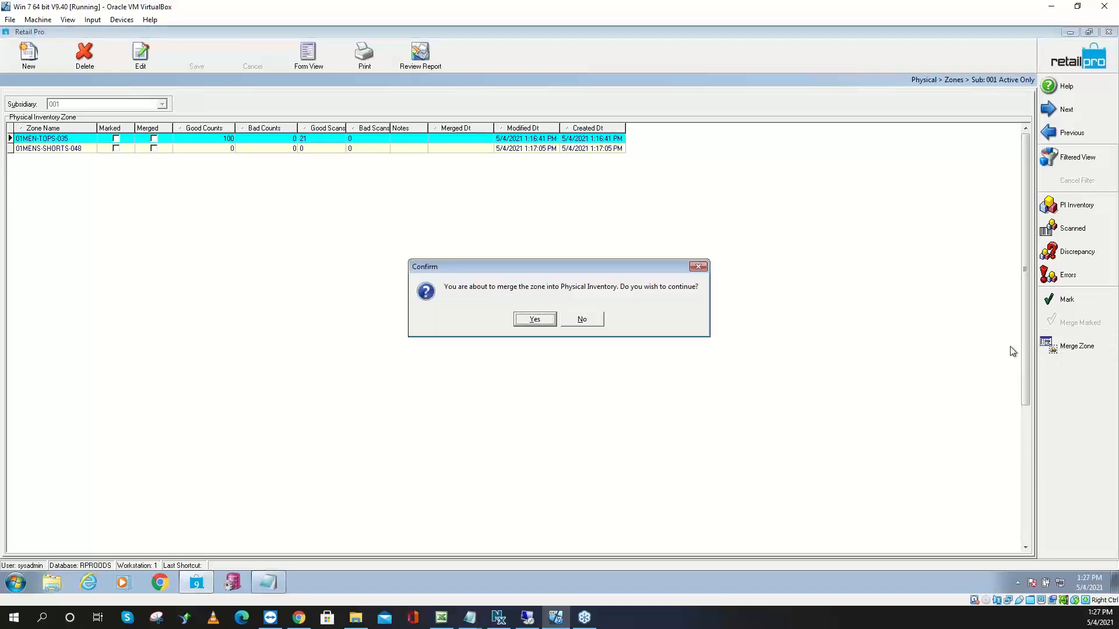
left_click(535, 319)
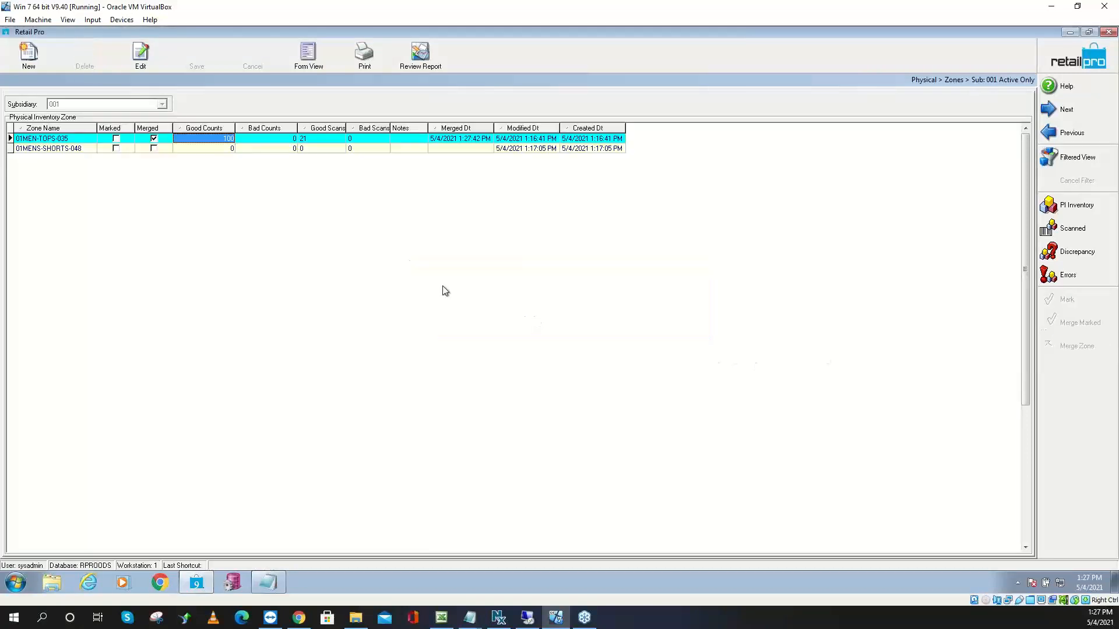
left_click(154, 138)
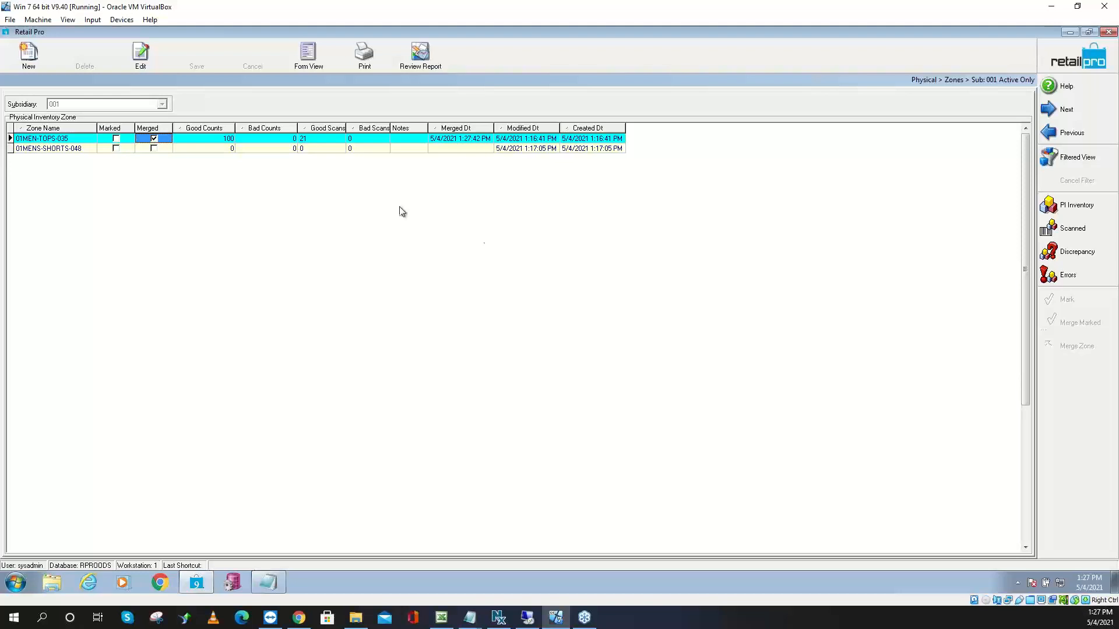
left_click(79, 147)
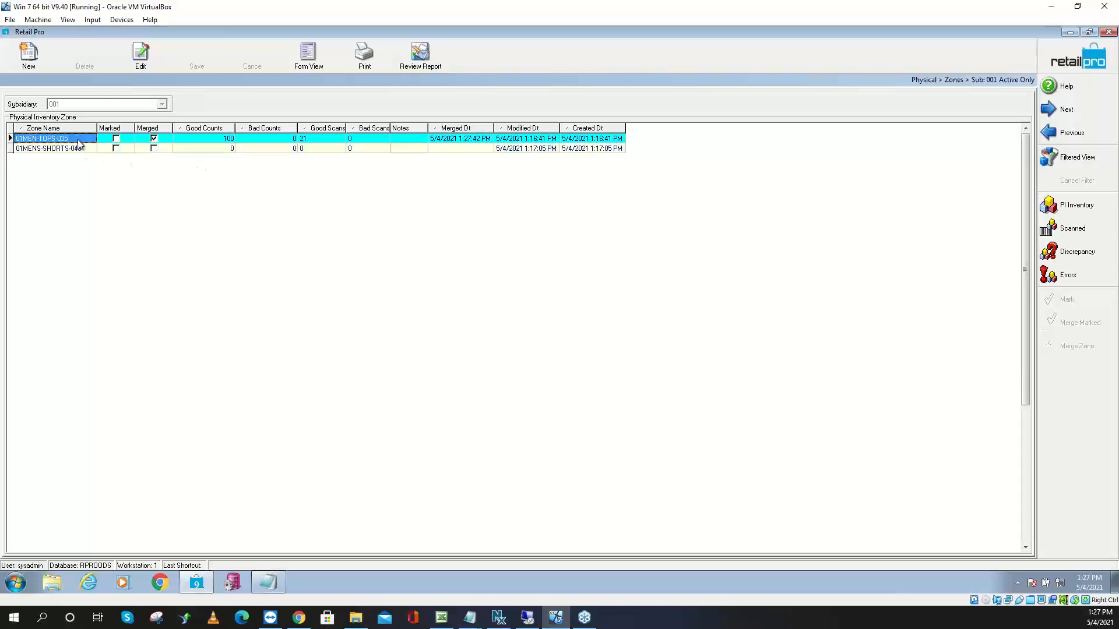
Create the zone '01 WMNS TOPS 001' for store 000 - Default0
left_click(27, 70)
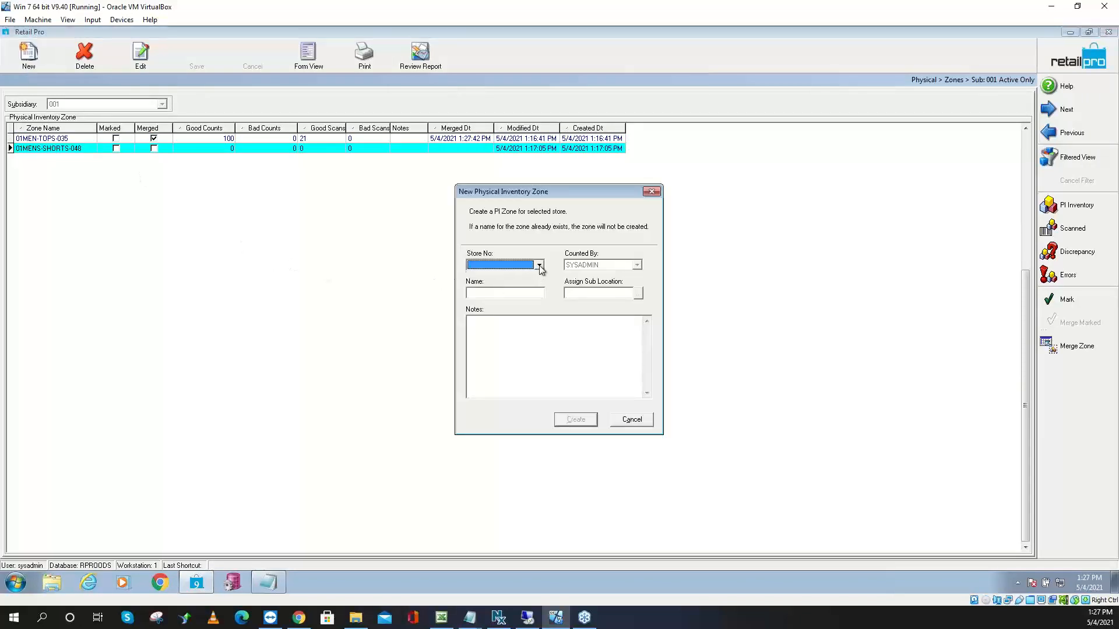
left_click(539, 266)
left_click(521, 275)
left_click(509, 295)
type("01 Wmns")
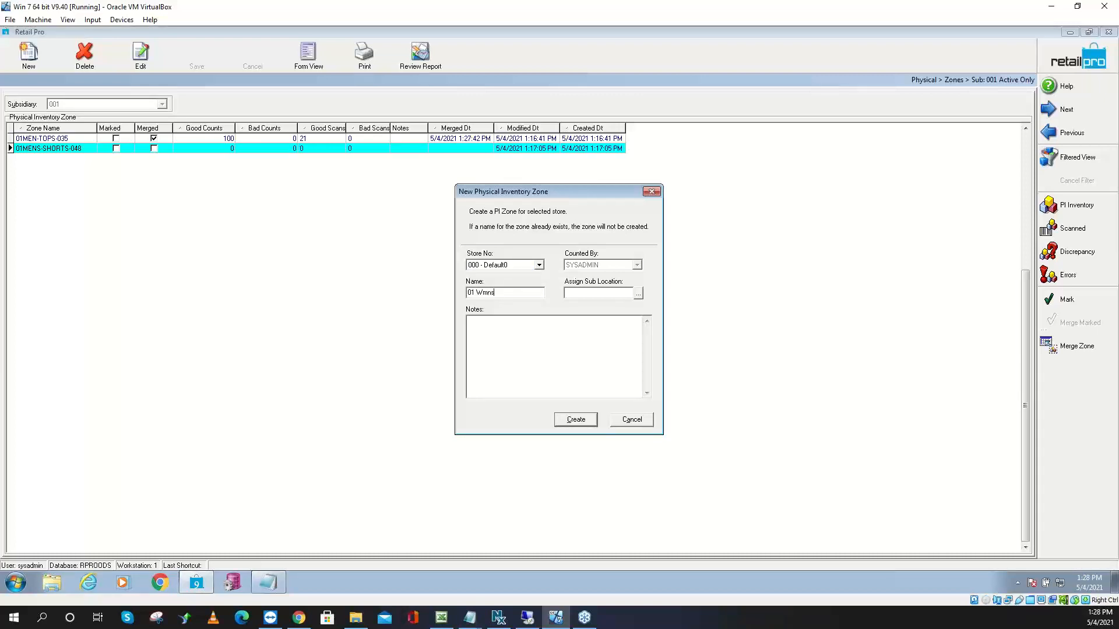
type(" Tops 001")
left_click(574, 419)
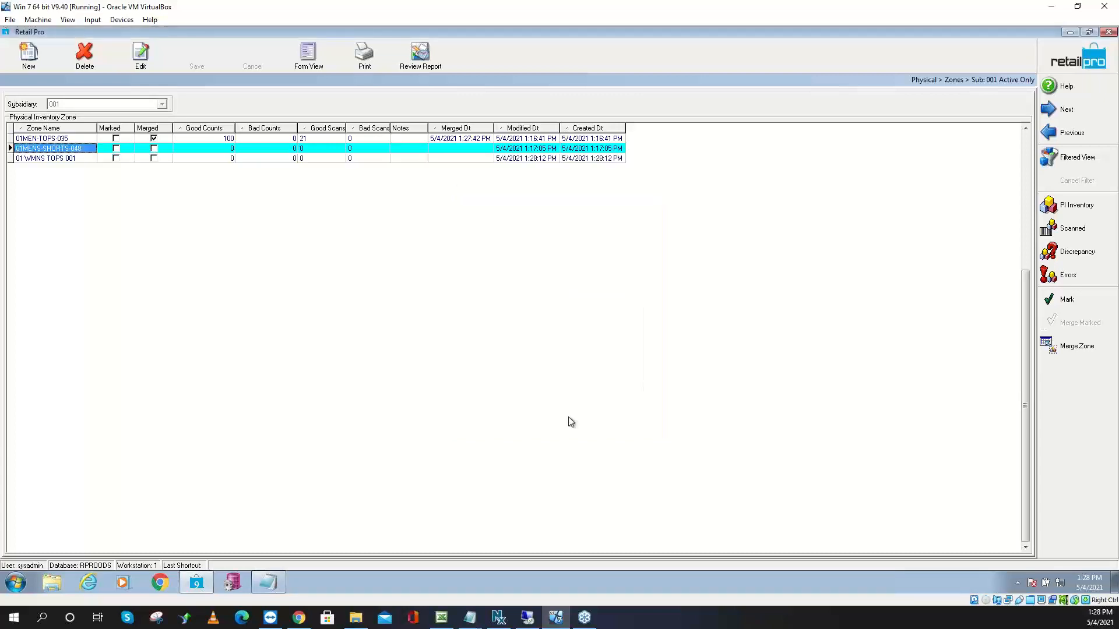
left_click(80, 156)
left_click(154, 140)
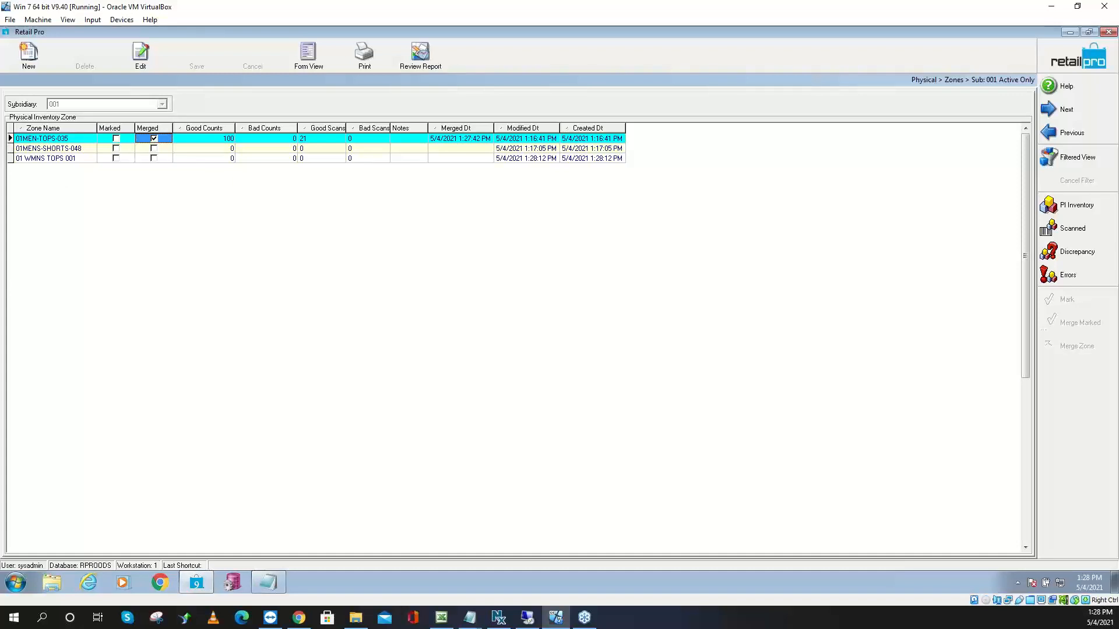
key("alt+Tab")
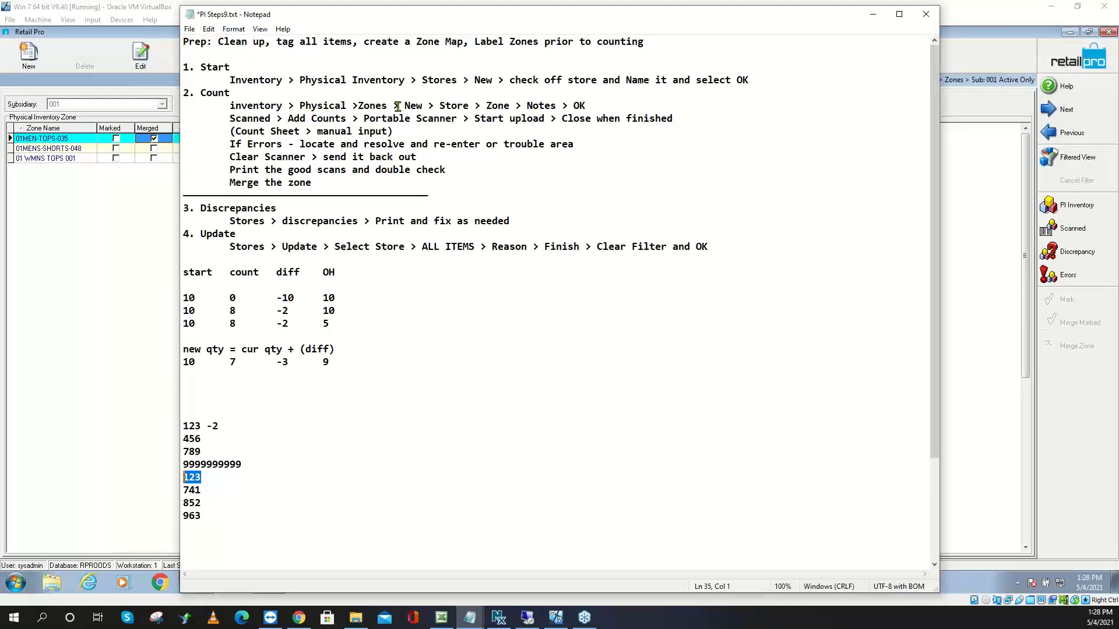
left_click(422, 107)
left_click_drag(422, 106, 418, 106)
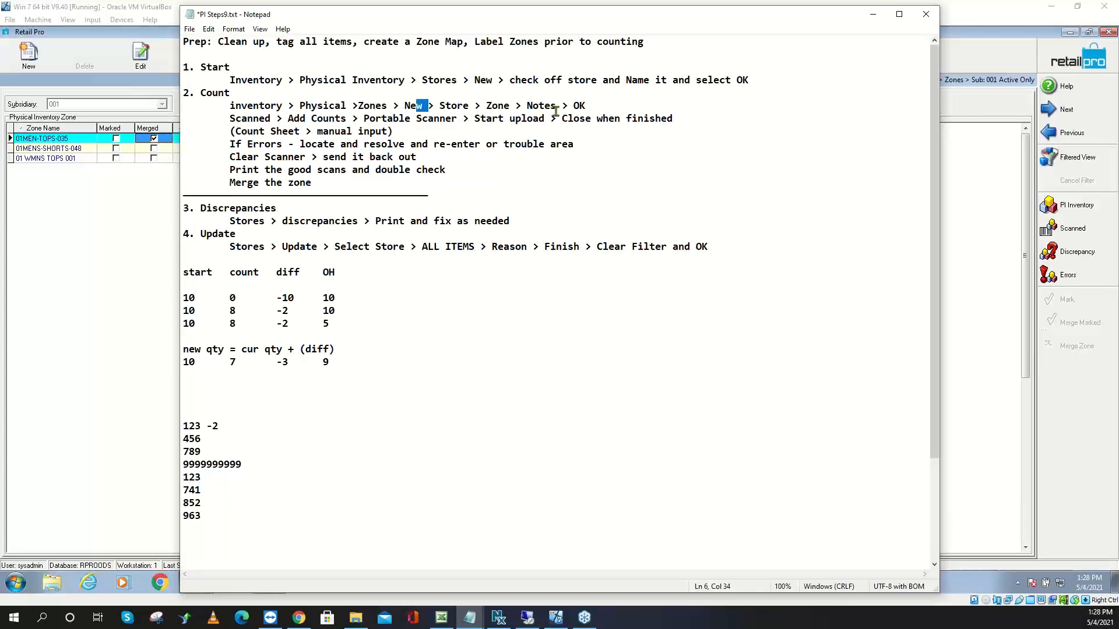
left_click_drag(556, 106, 526, 108)
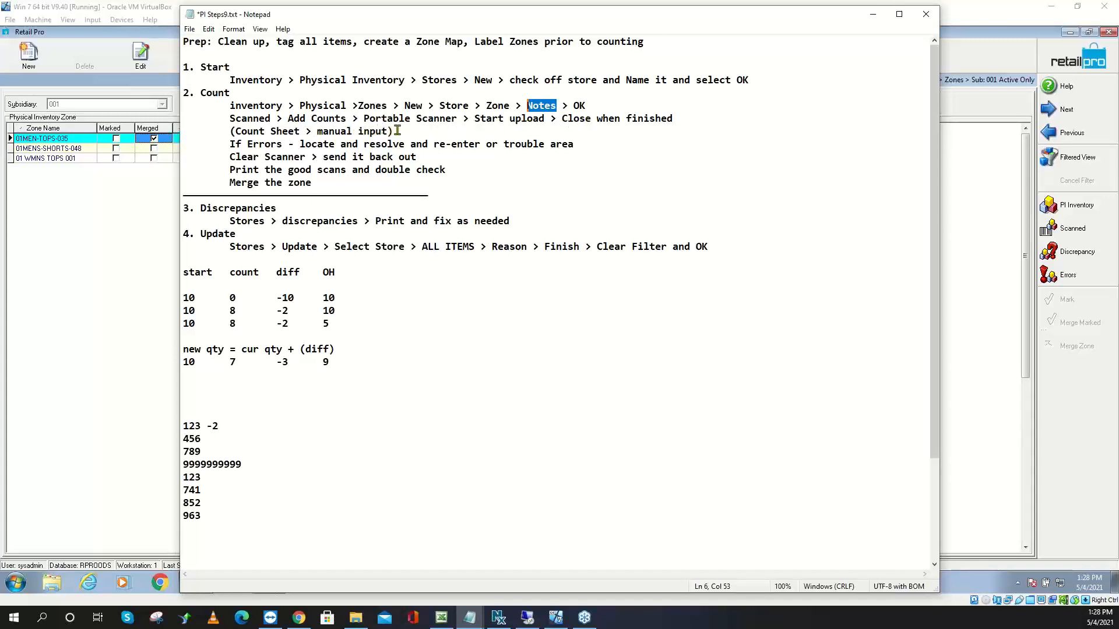
left_click_drag(399, 132, 230, 130)
left_click(262, 144)
left_click_drag(313, 154, 230, 158)
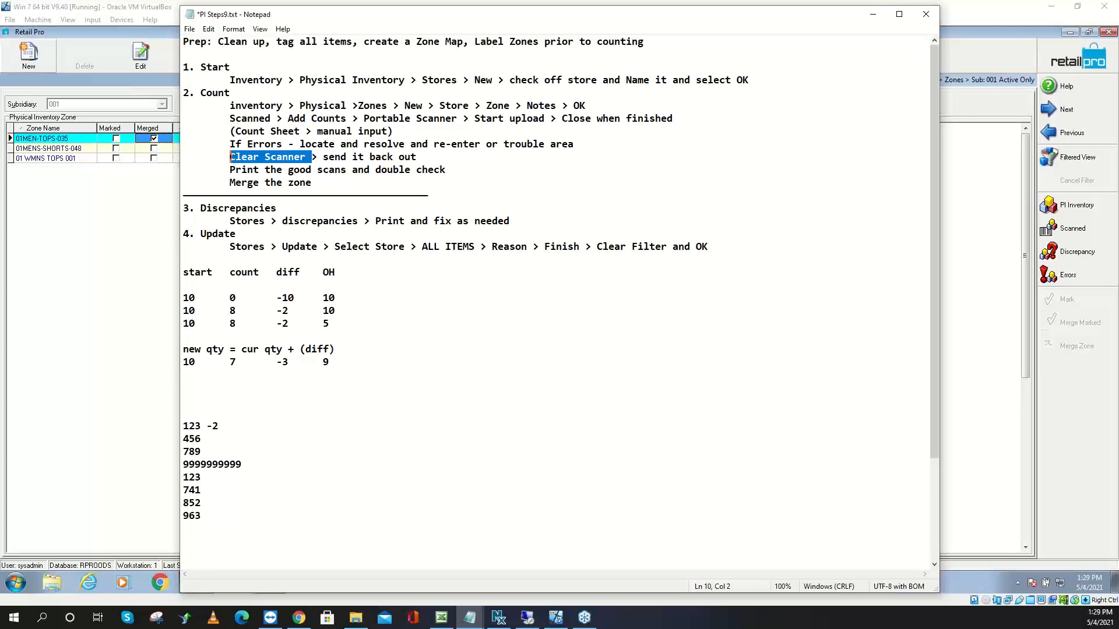
left_click(77, 143)
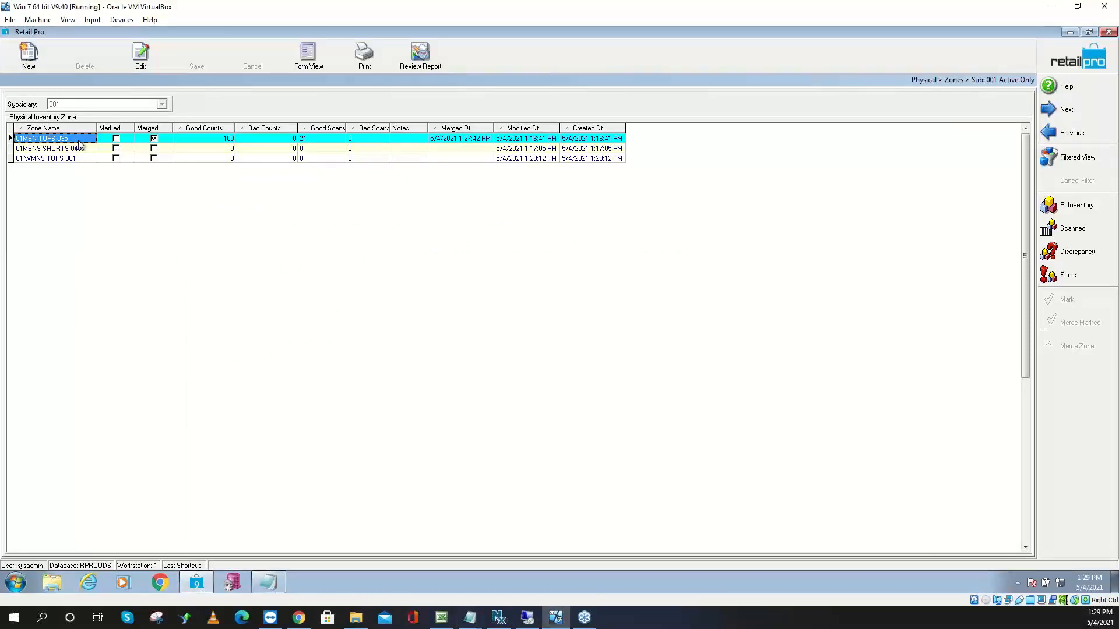
Select zone 01MENS-SHORTS-048 and open its empty Scanned items view
left_click(79, 150)
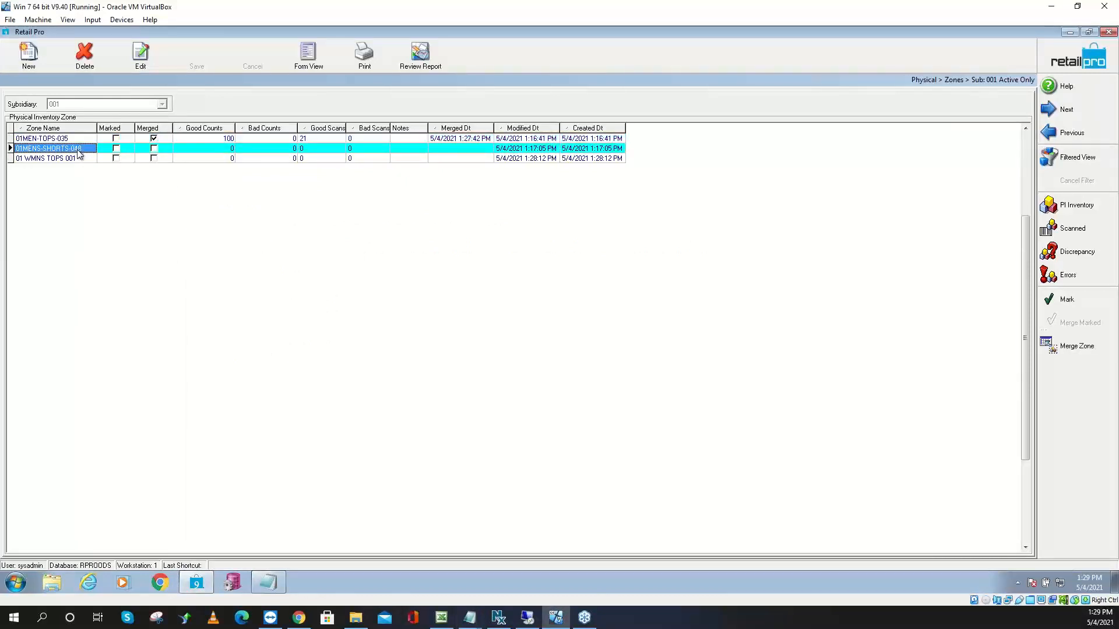
left_click(83, 142)
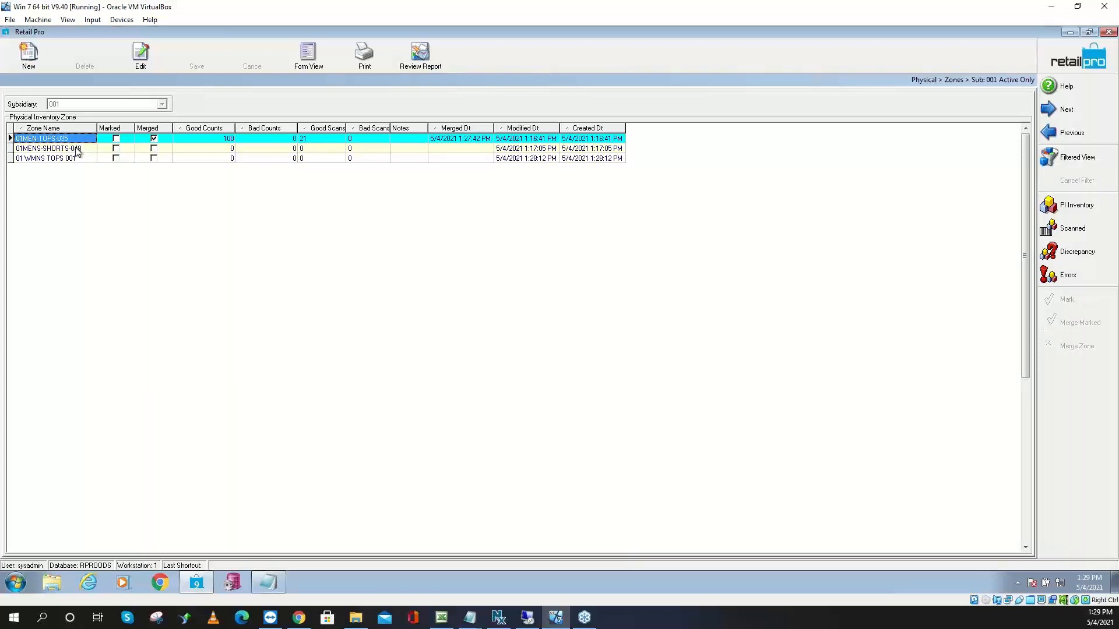
left_click(78, 150)
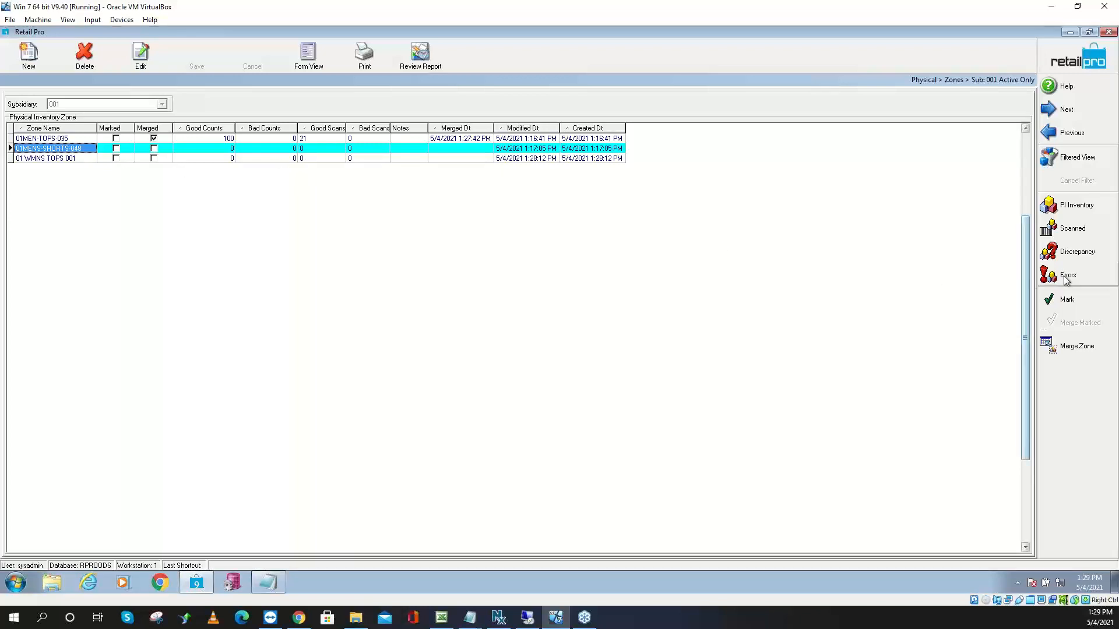
left_click(1078, 234)
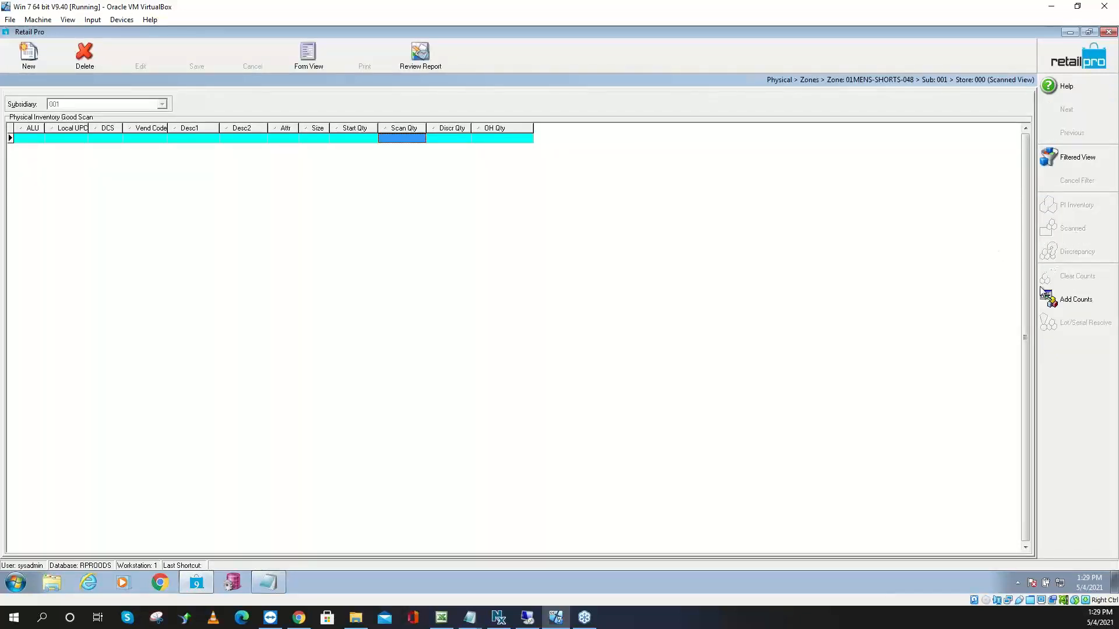
Import counts from Scan2.txt into zone 01MENS-SHORTS-048 and return to the zone list
left_click(1075, 301)
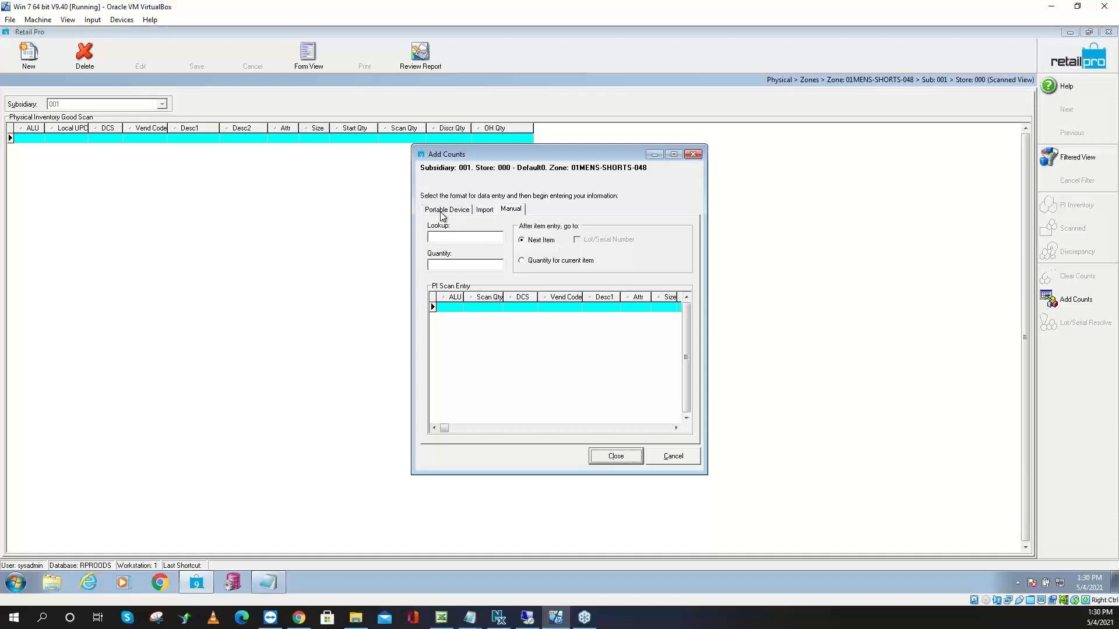
left_click(486, 211)
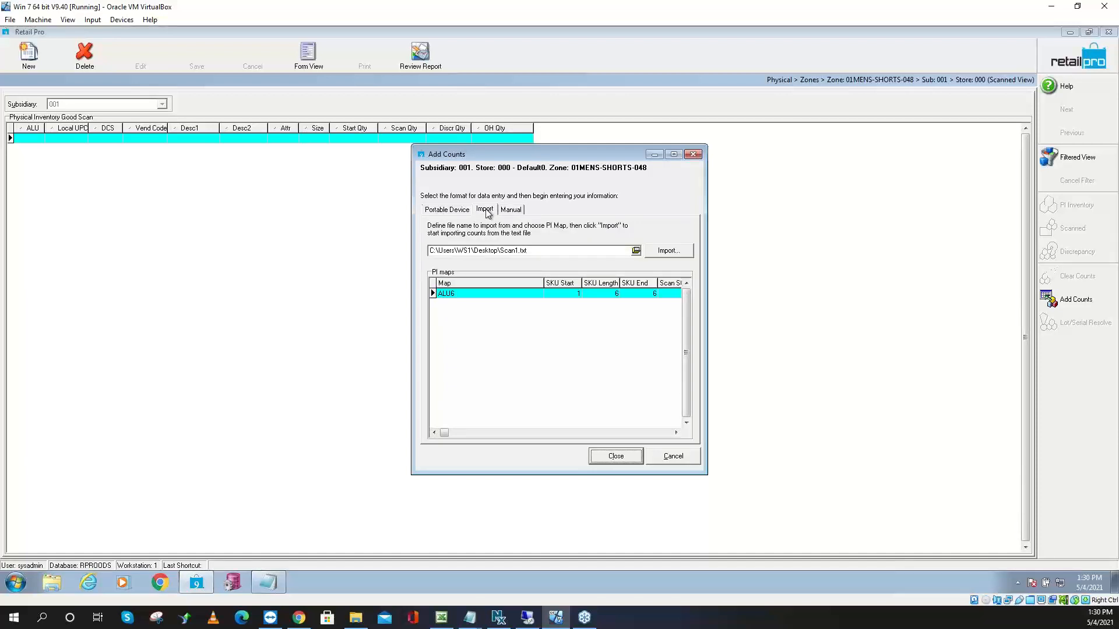
left_click(519, 251)
key("BackSpace")
type("2")
left_click(675, 251)
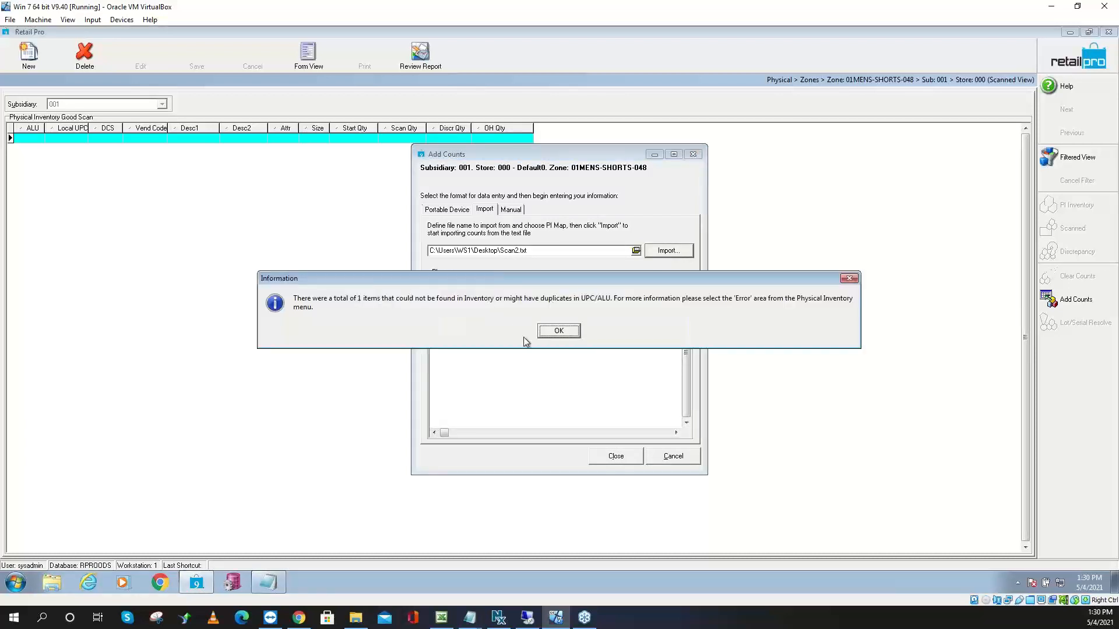
left_click(558, 331)
left_click(611, 458)
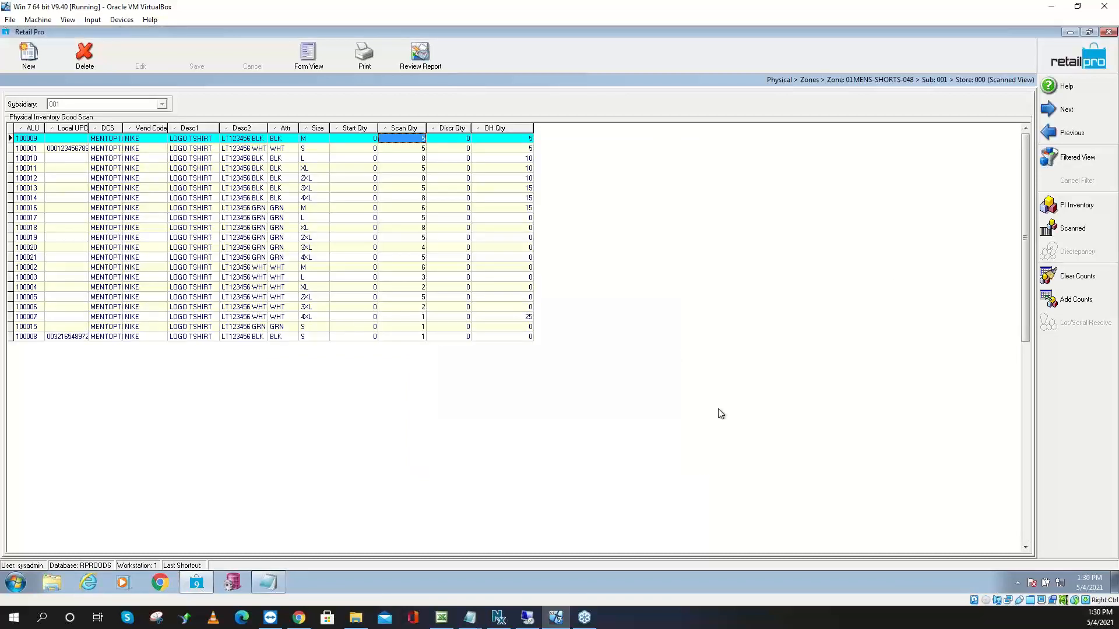
left_click(1070, 72)
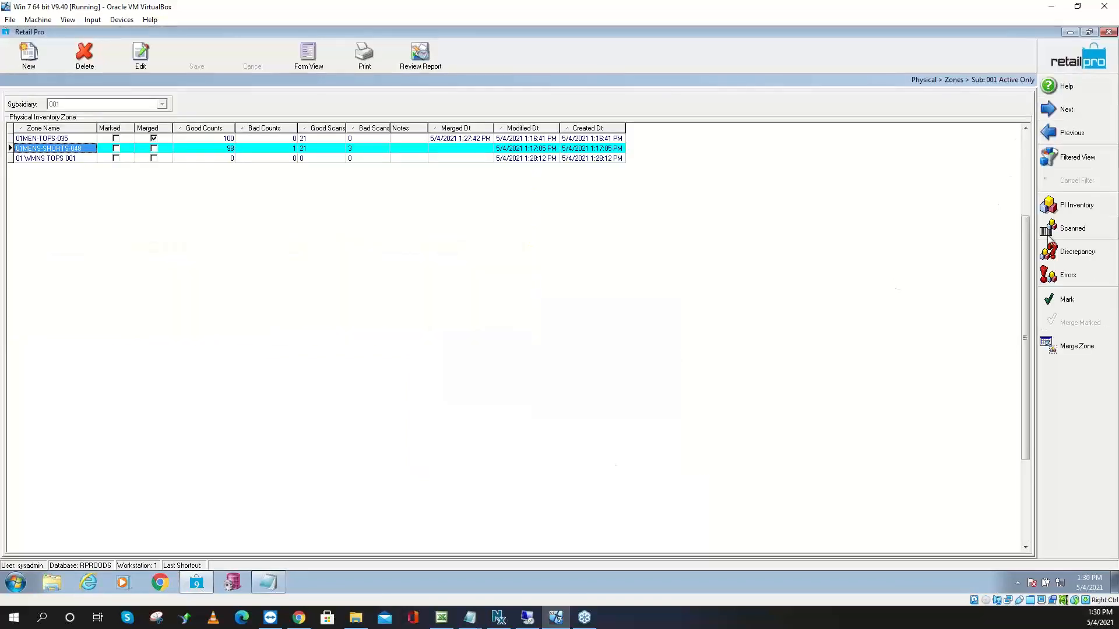
Export all bad scans of 01MENS-SHORTS-048 to Notepad and minimize Notepad
left_click(1060, 276)
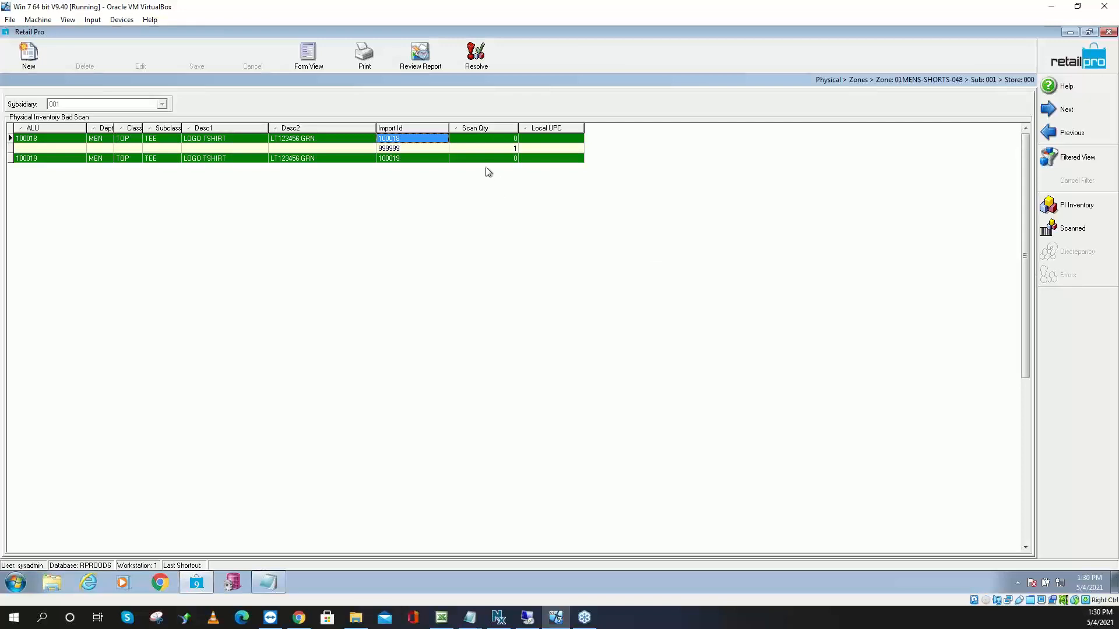
right_click(352, 139)
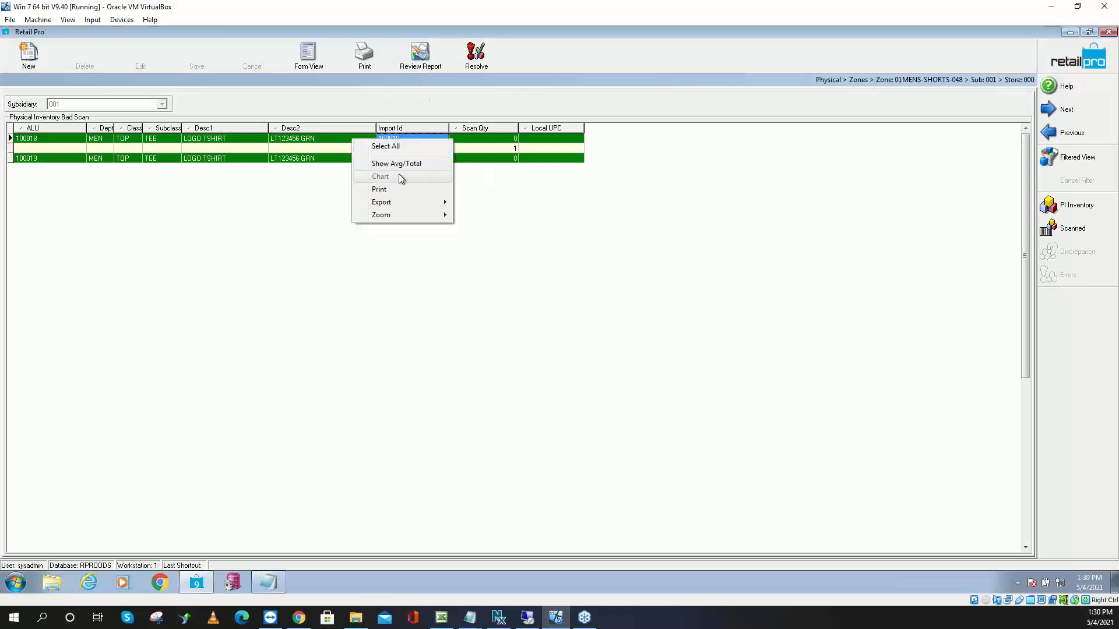
left_click(410, 145)
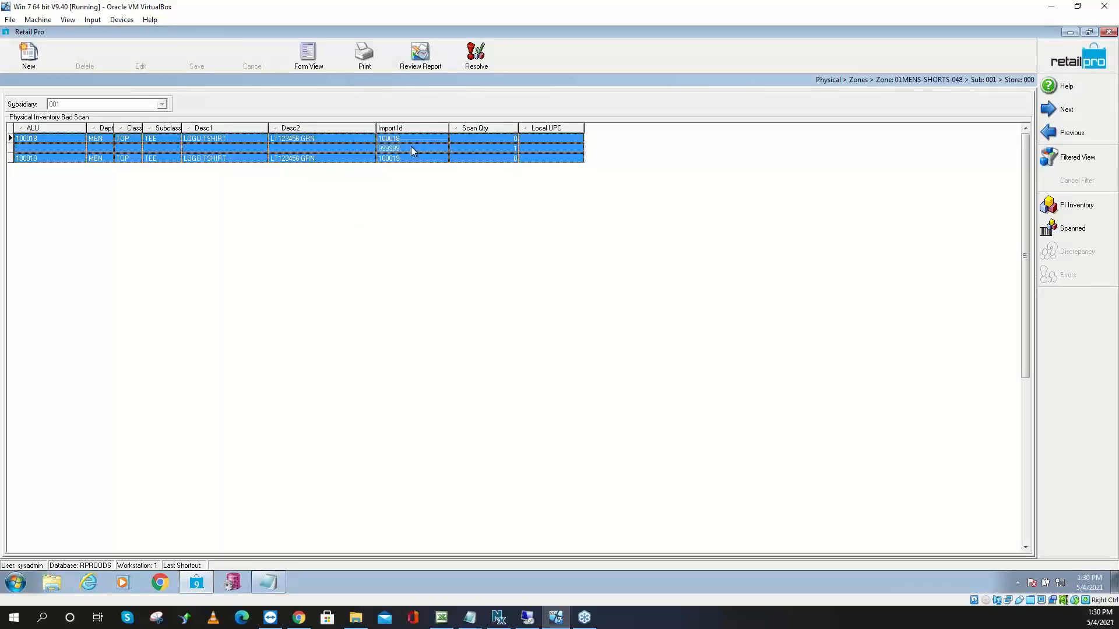
right_click(411, 147)
mouse_move(461, 209)
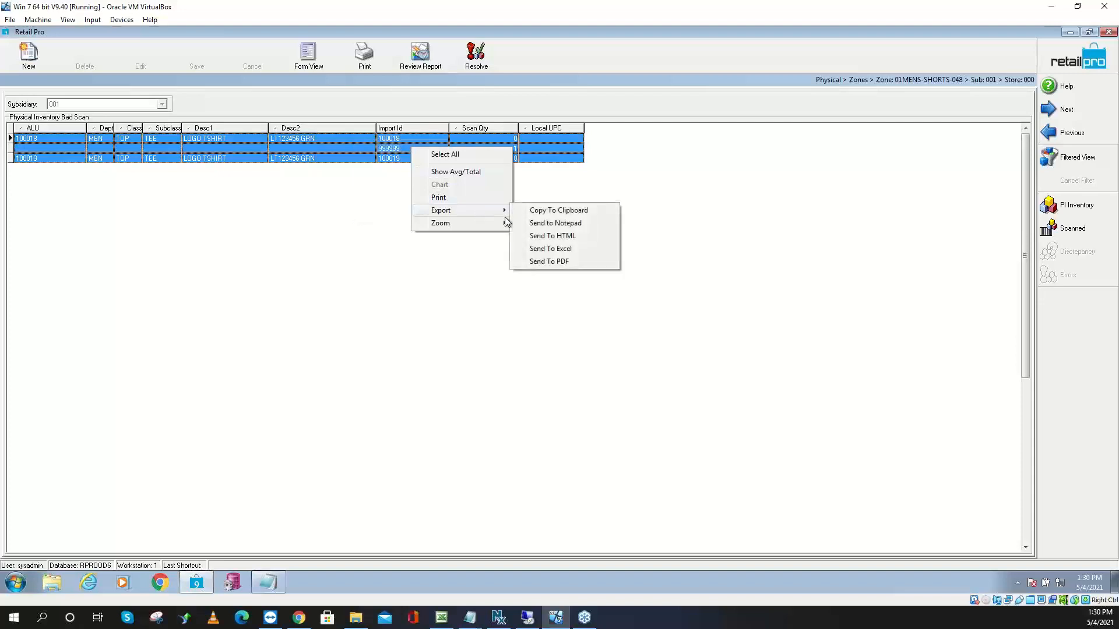
left_click(551, 223)
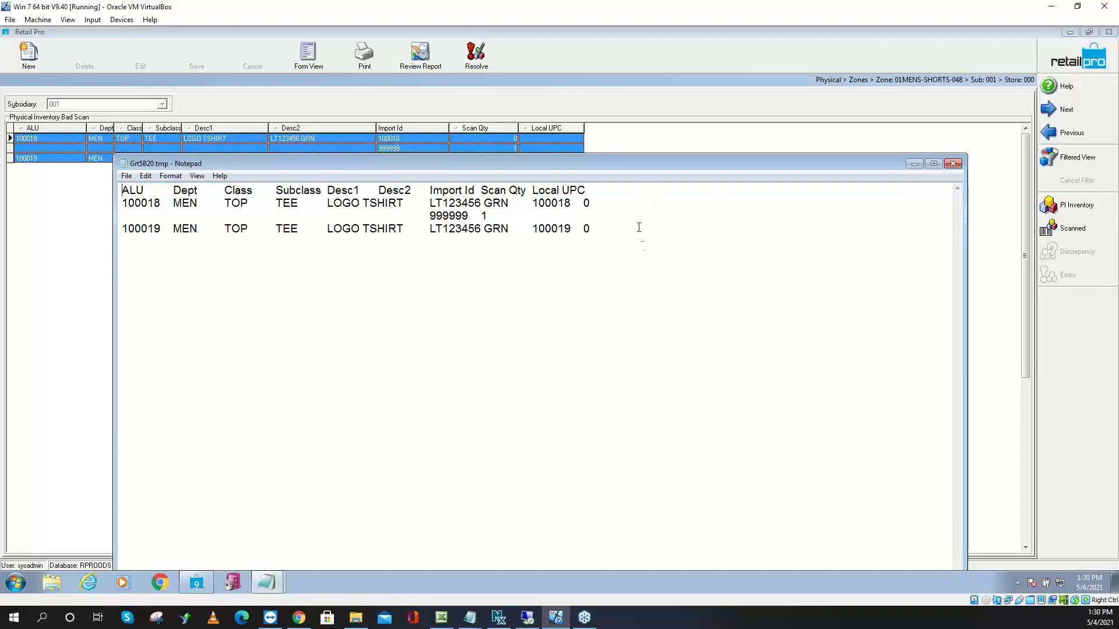
left_click(913, 163)
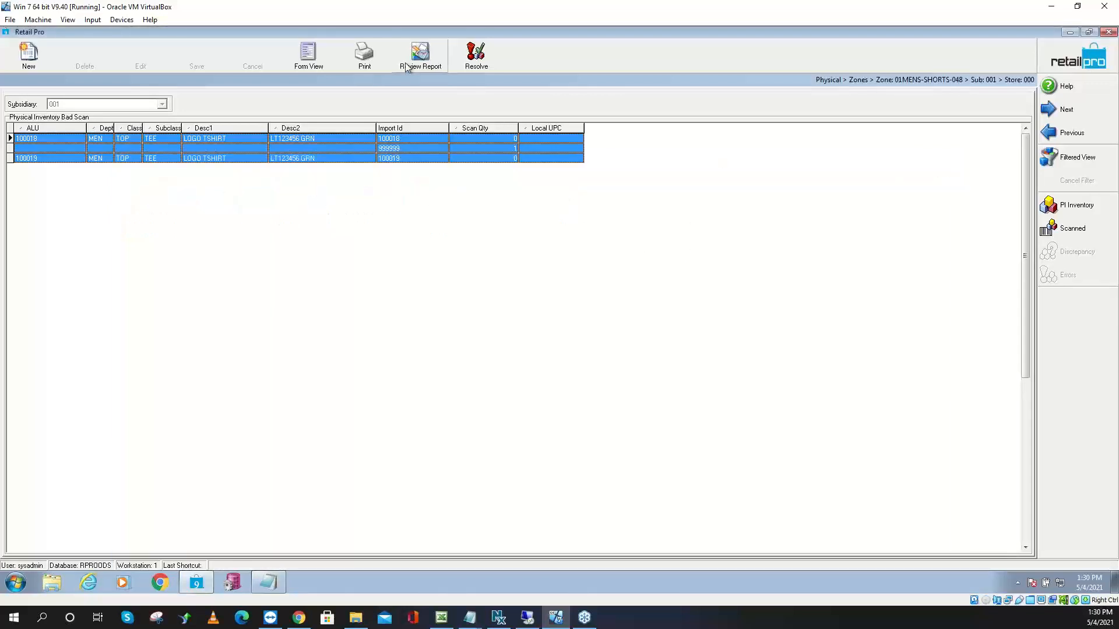
Resolve the bad scans, moving 2 to good and deleting 1, then return to the zone list
left_click(477, 58)
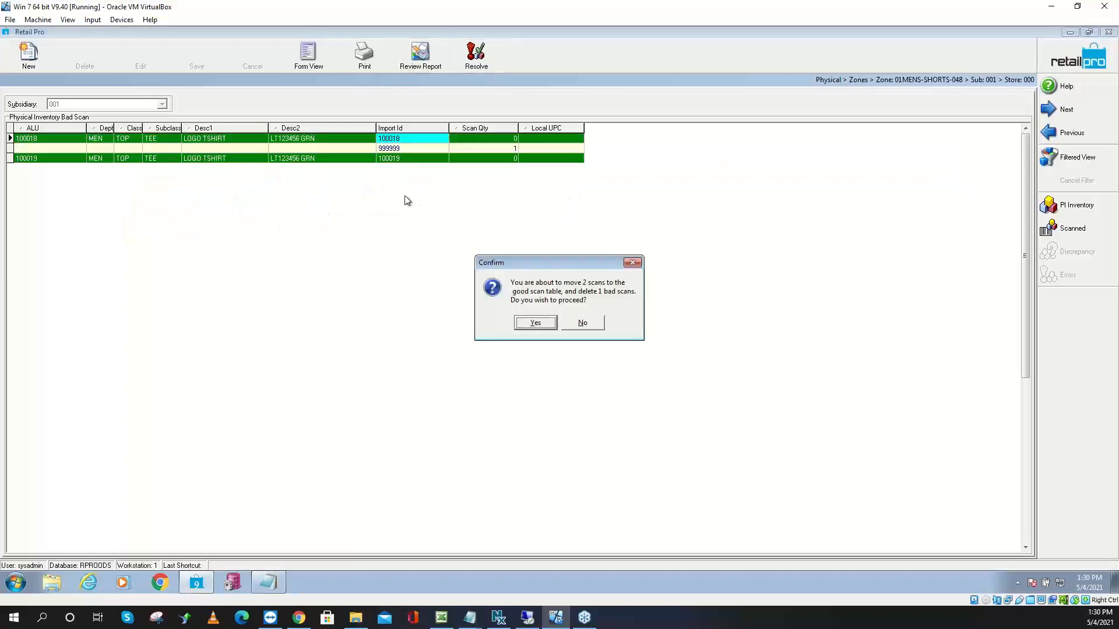
left_click(540, 324)
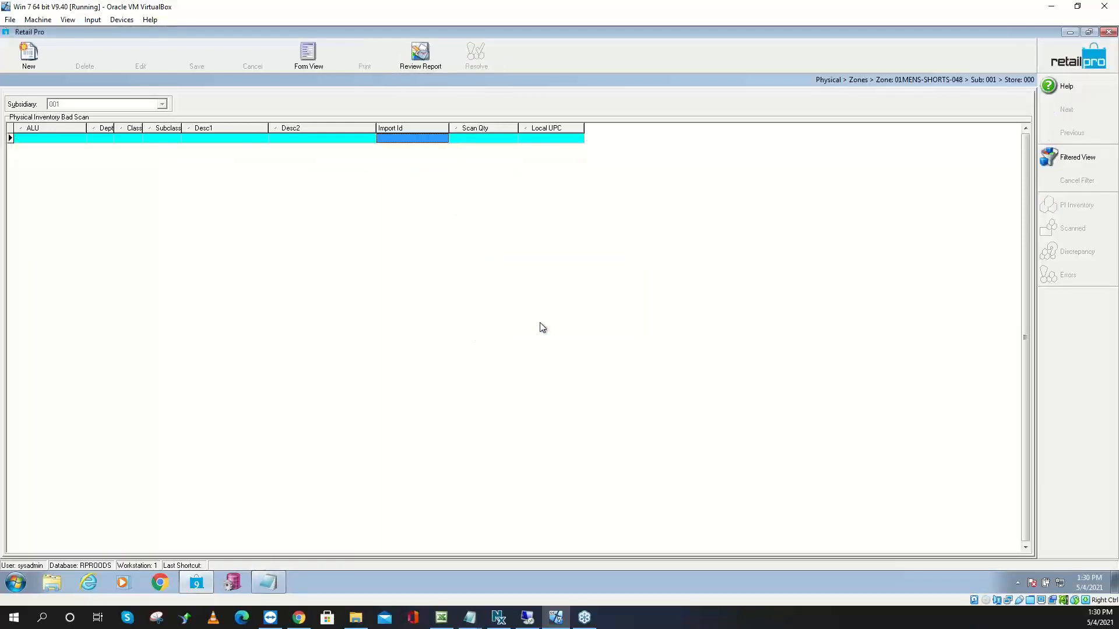
left_click(1061, 64)
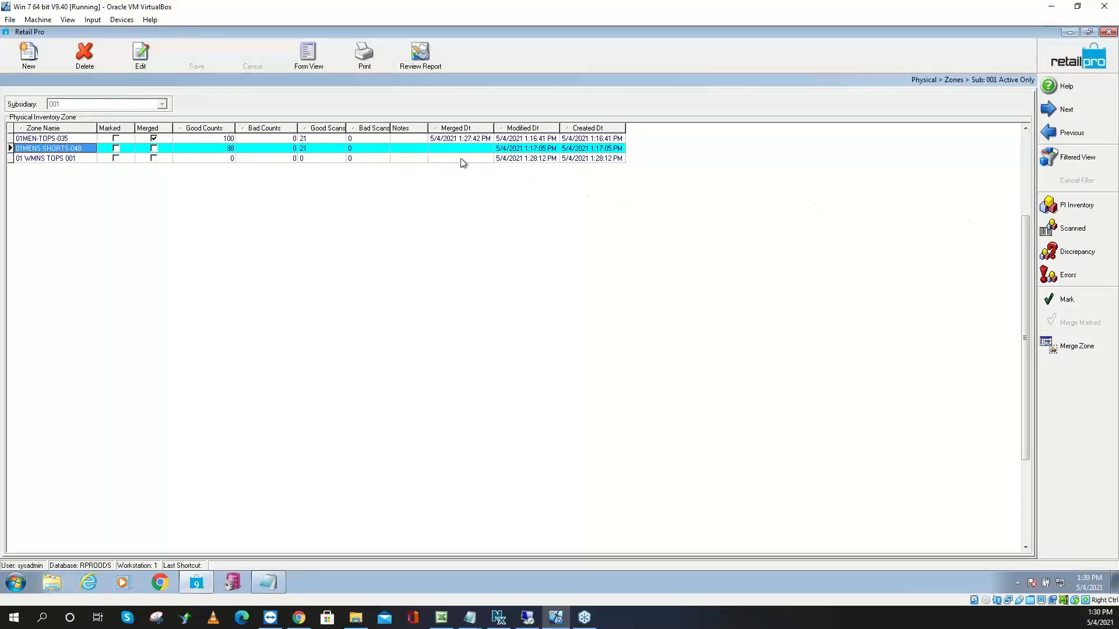
left_click(344, 153)
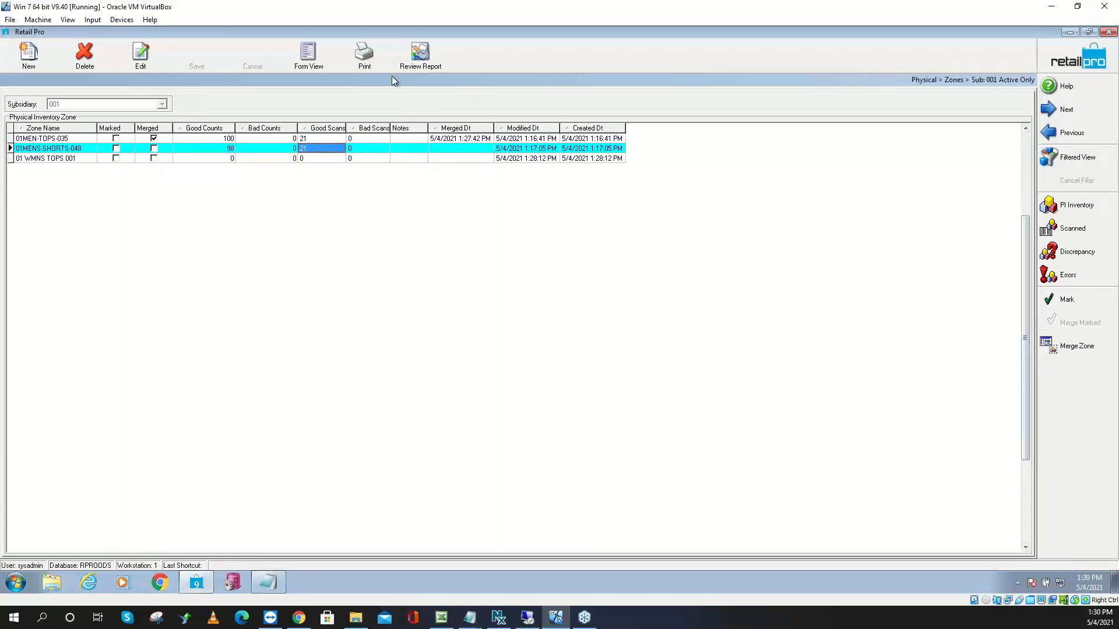
left_click(364, 54)
left_click(438, 245)
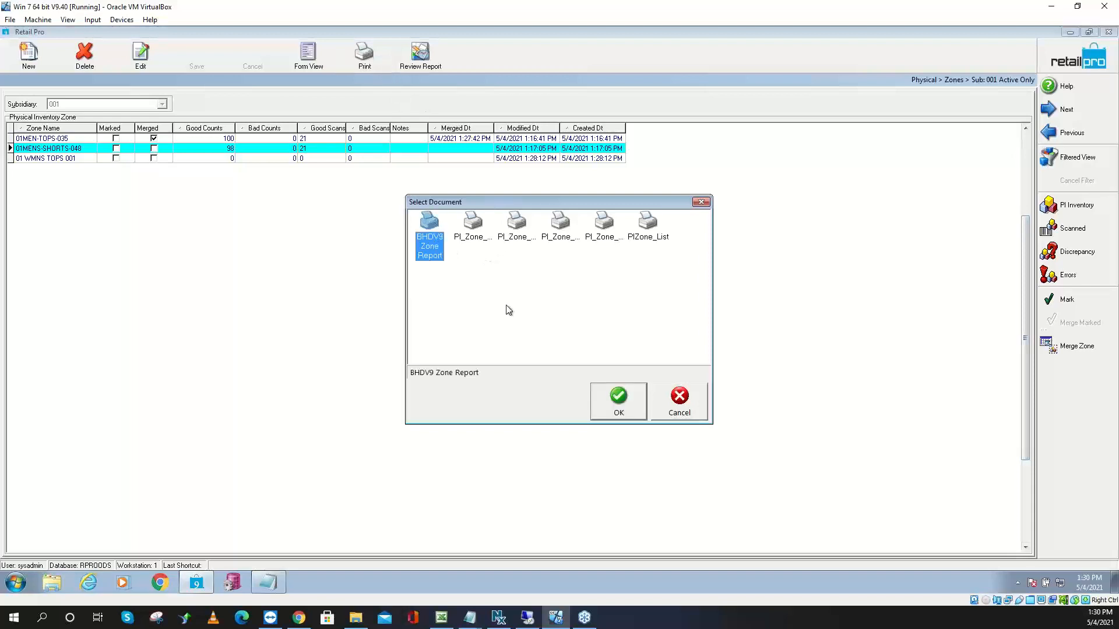
left_click(613, 415)
left_click(610, 428)
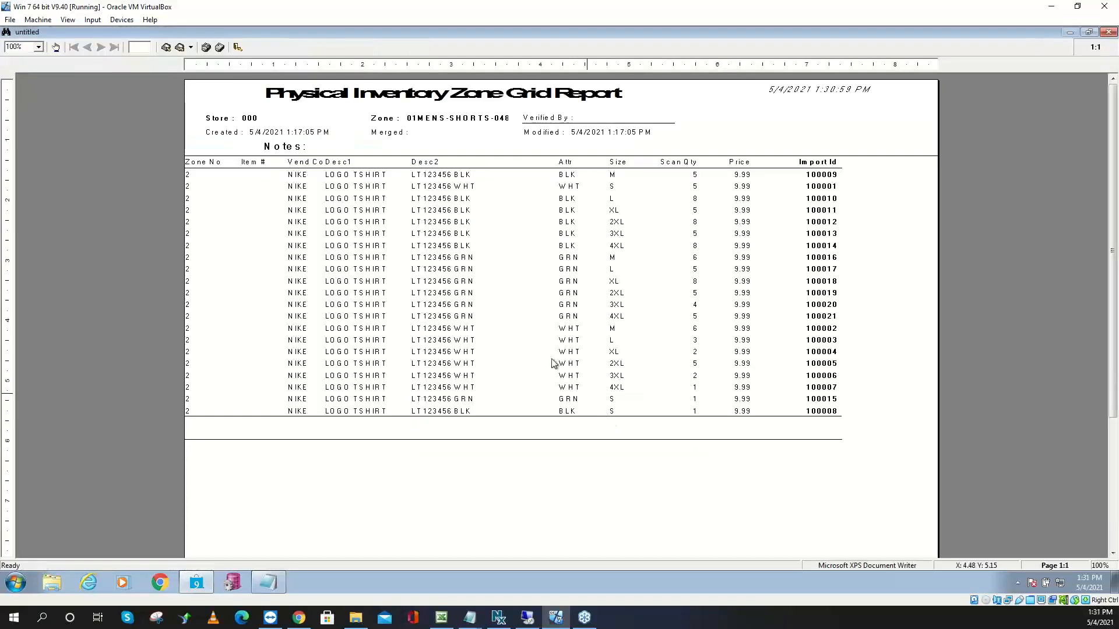
left_click(237, 48)
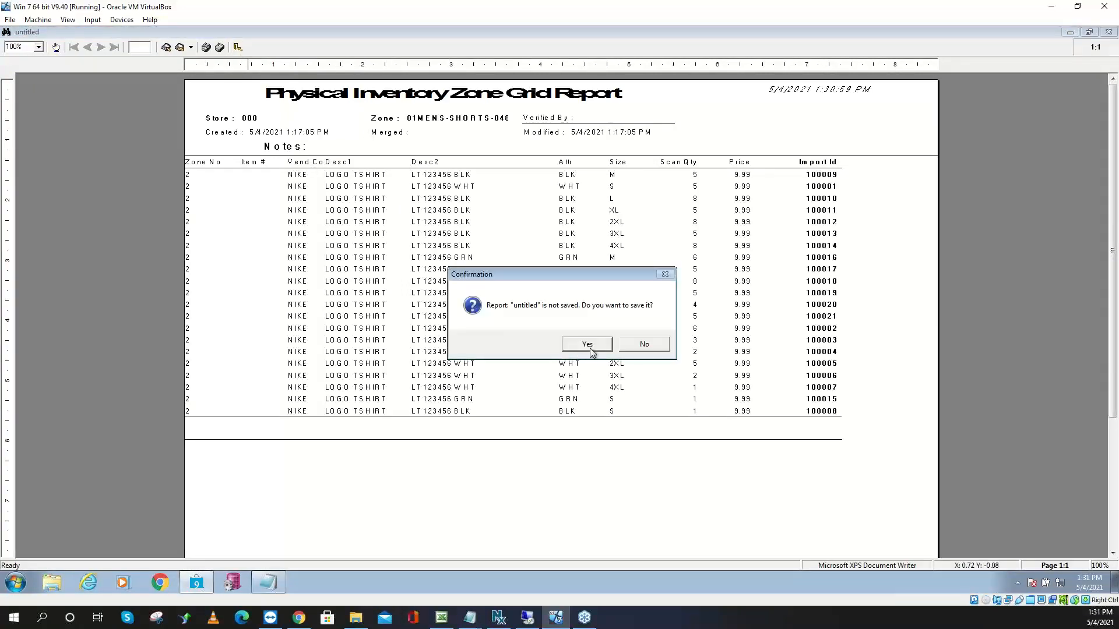
left_click(645, 345)
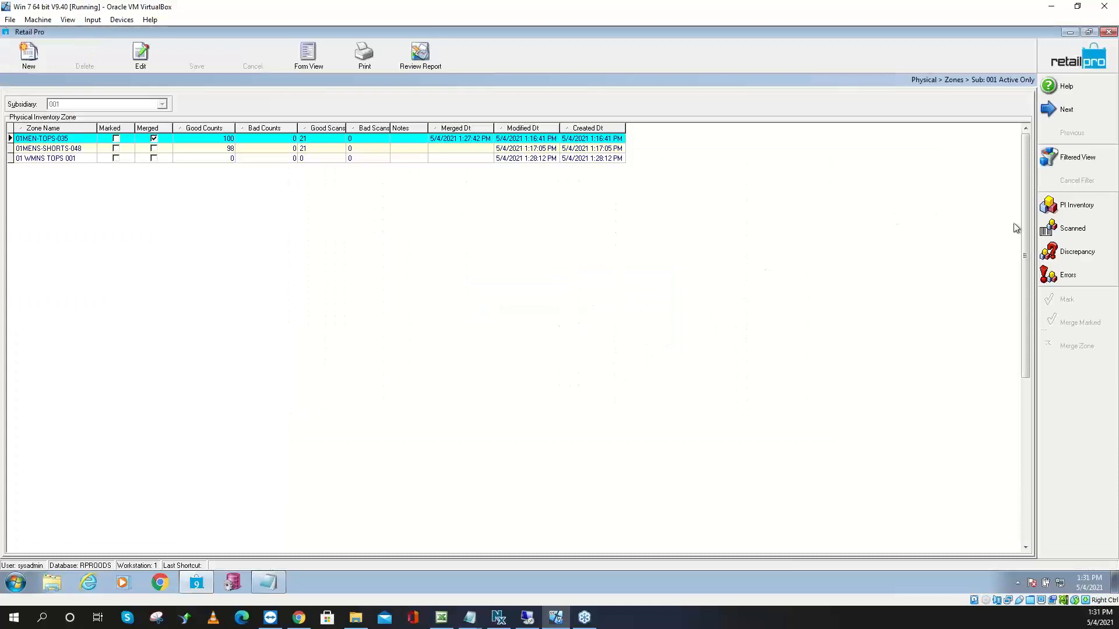
Merge zone 01MENS-SHORTS-048 into physical inventory, then select zone 01 WMNS TOPS 001
left_click(157, 149)
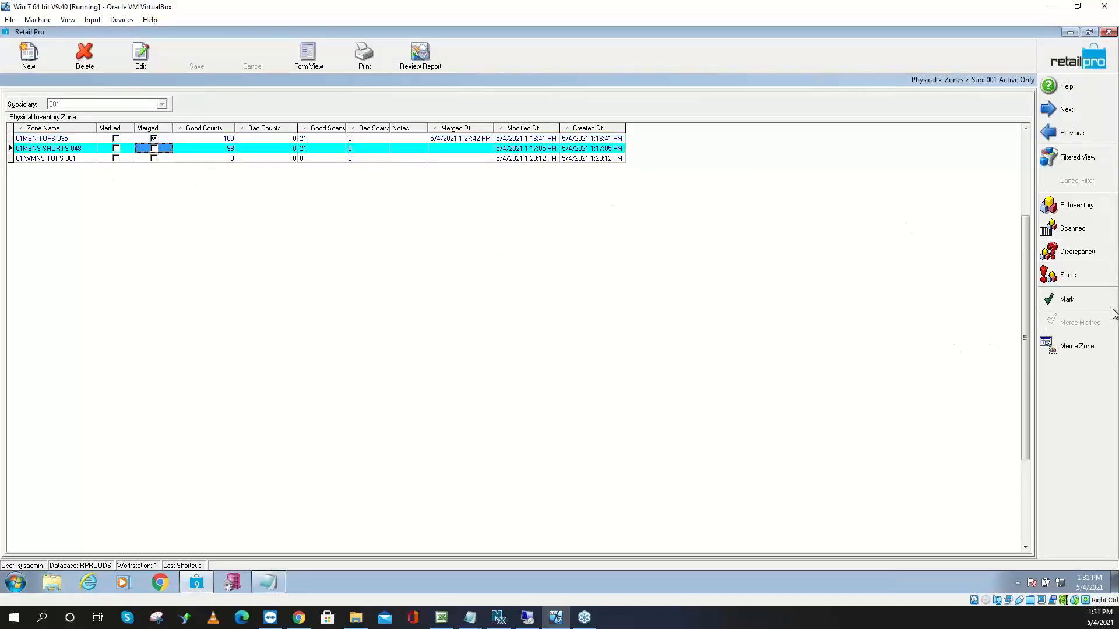
left_click(1077, 351)
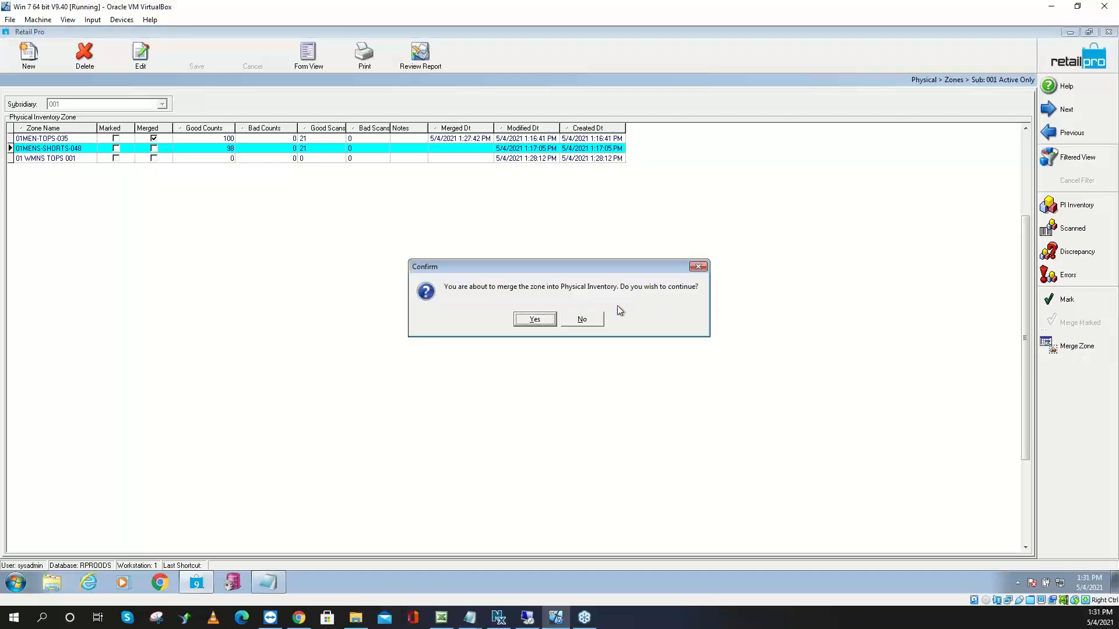
left_click(525, 322)
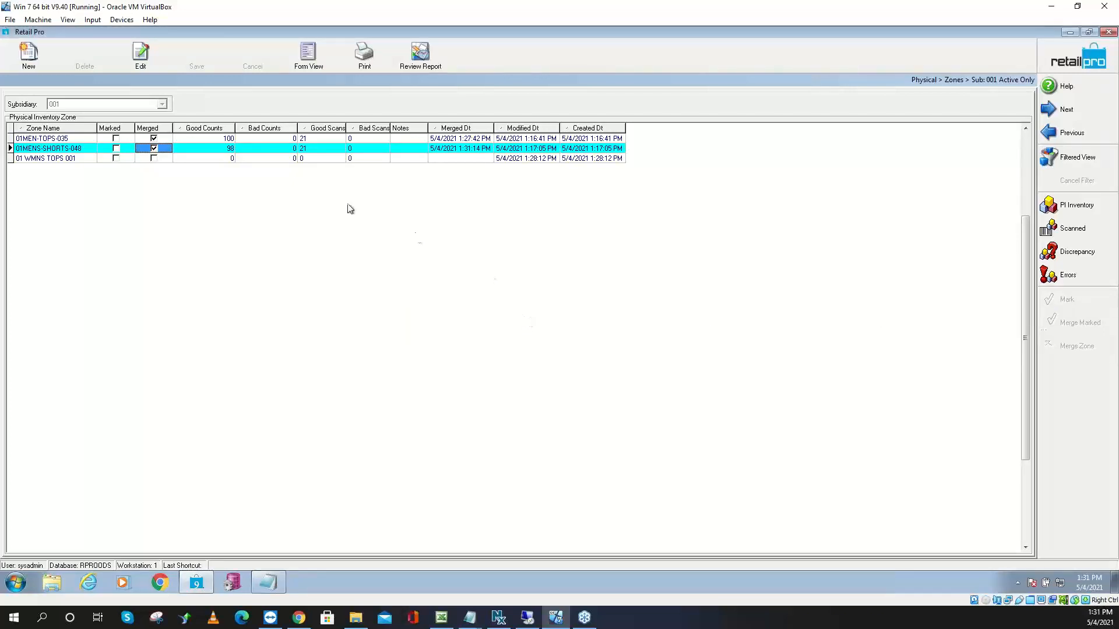
left_click(184, 160)
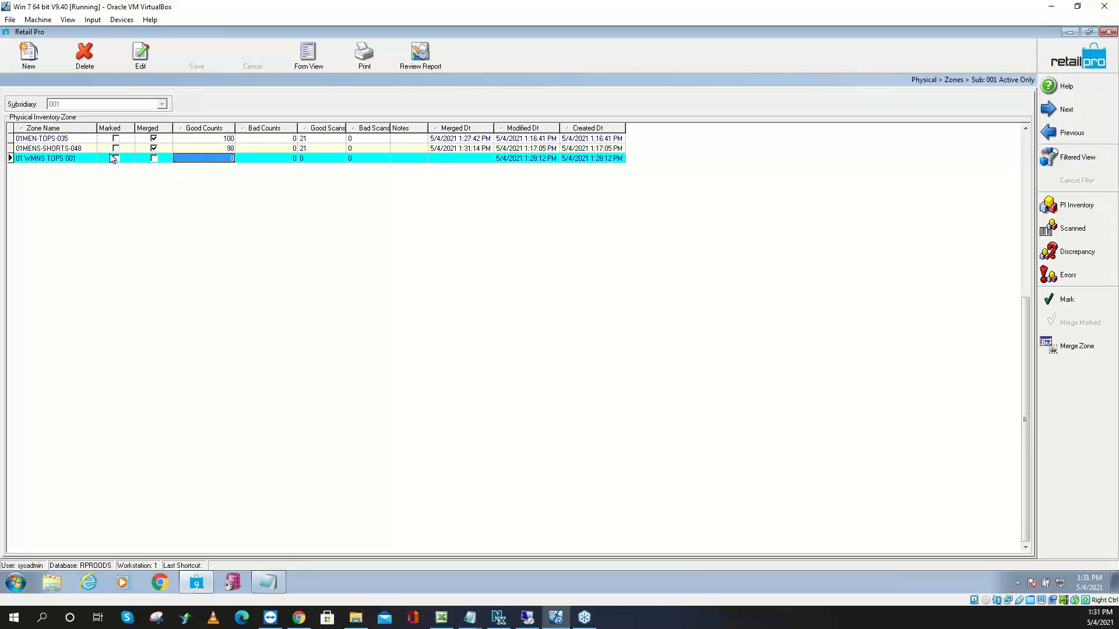
Create zone '01 WMNS SHORTS 050' for store 000 - Default0, with the counter's name as a note
left_click(38, 65)
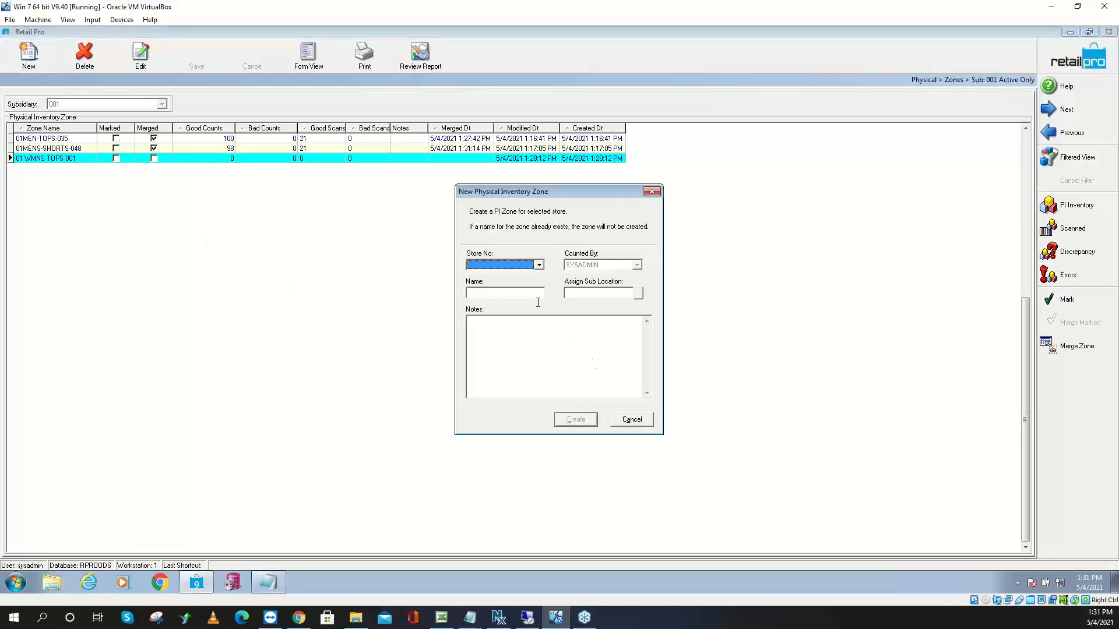
left_click(539, 265)
left_click(517, 276)
left_click(512, 293)
type("W")
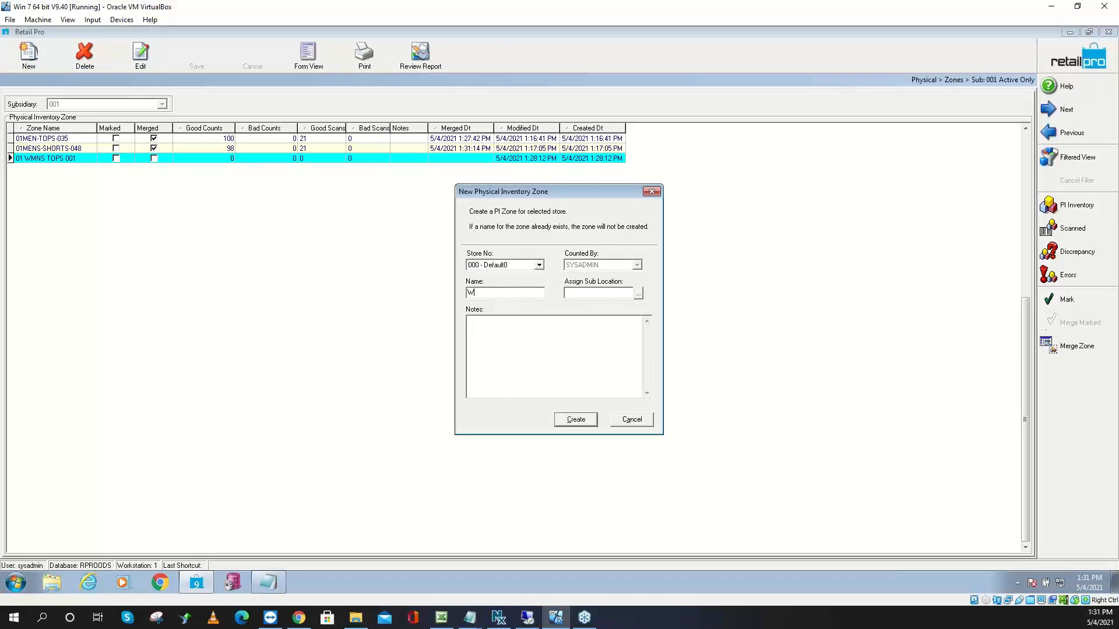
type("mns")
key("Home")
type("01 ")
type(" Sho")
type("rts ")
type("05")
type("0")
type("Jef")
left_click(589, 428)
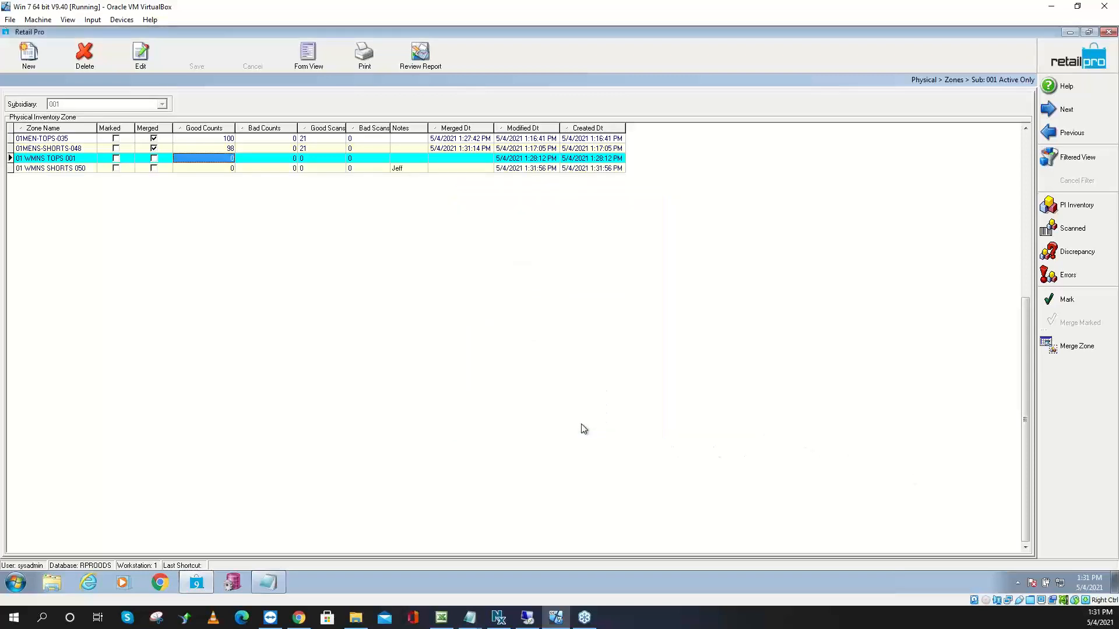
left_click(39, 169)
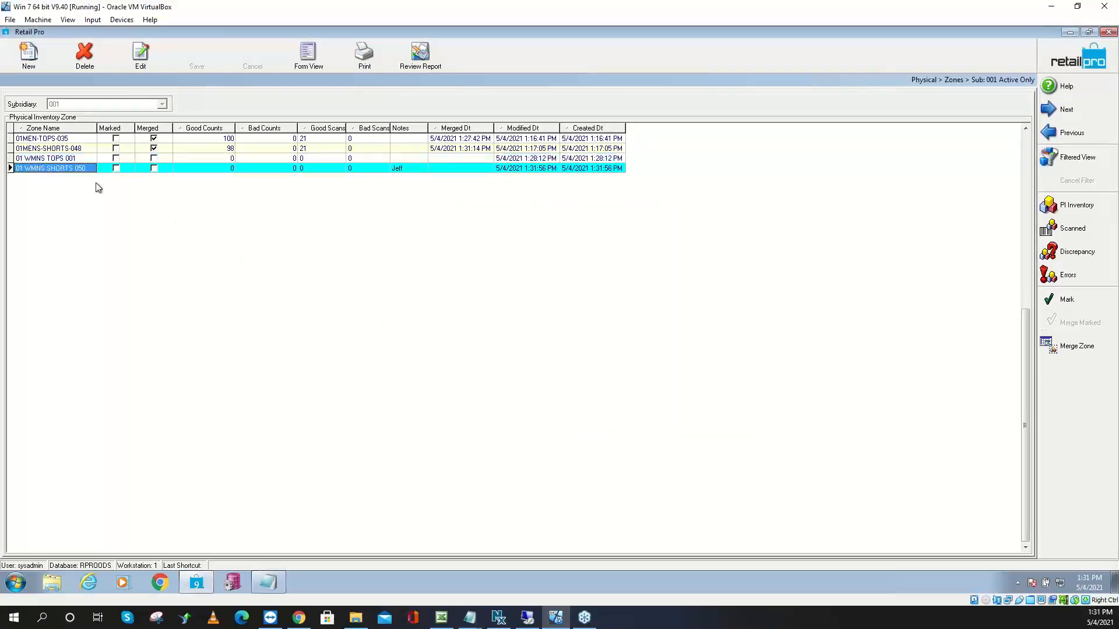
Import counts from Scan3.txt into zone 01 WMNS SHORTS 050 and return to the zone list
left_click(1079, 229)
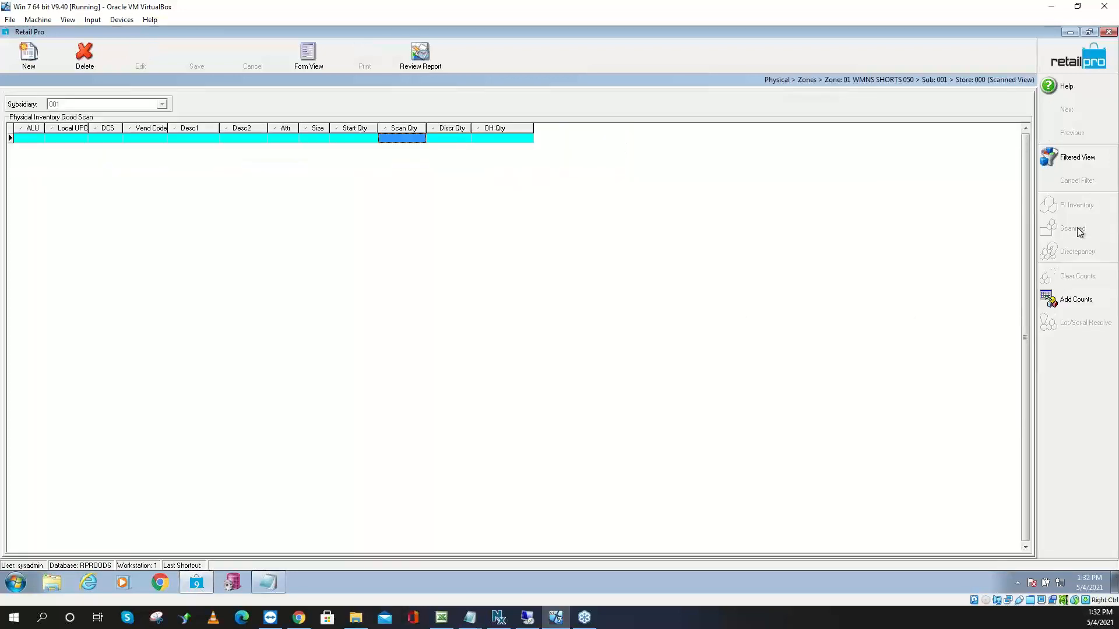
left_click(1067, 303)
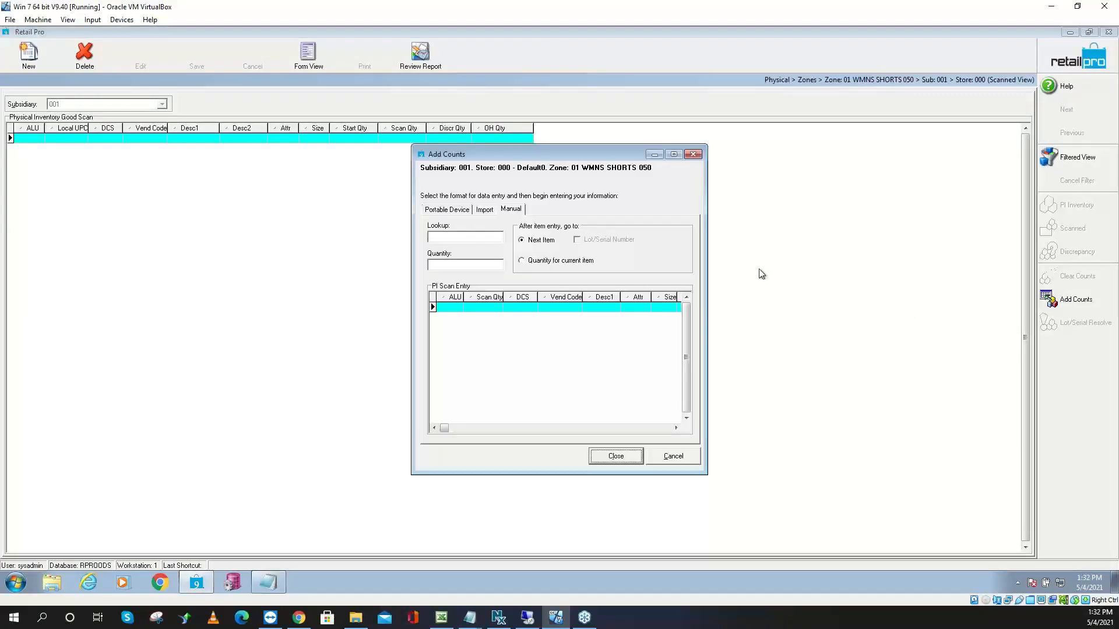
left_click(483, 212)
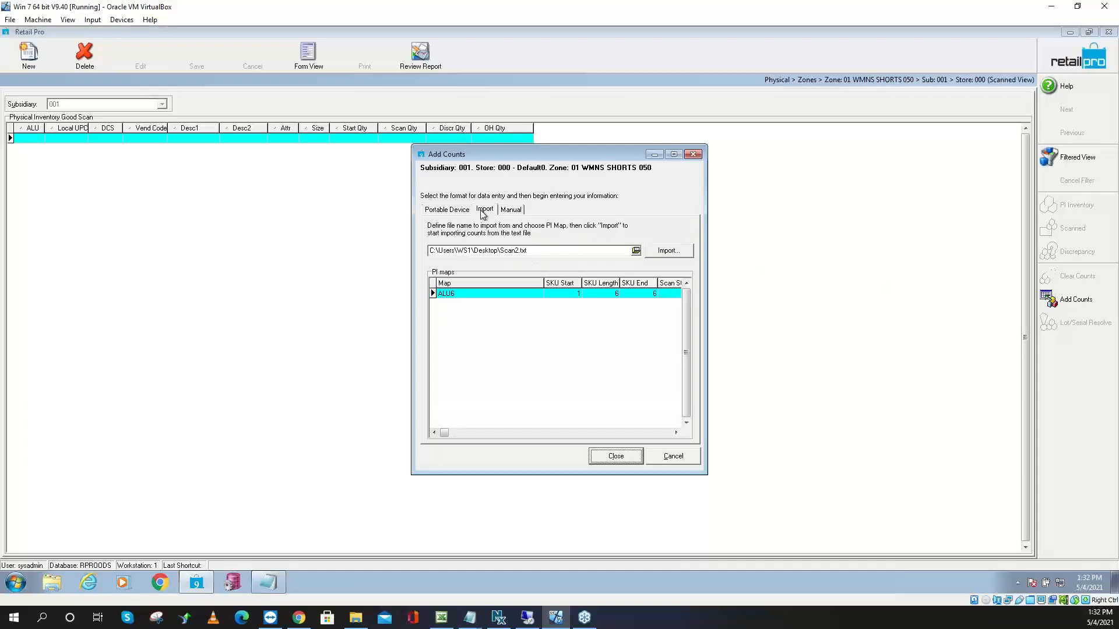
left_click(516, 250)
key("BackSpace")
type("3")
left_click(674, 255)
left_click(560, 331)
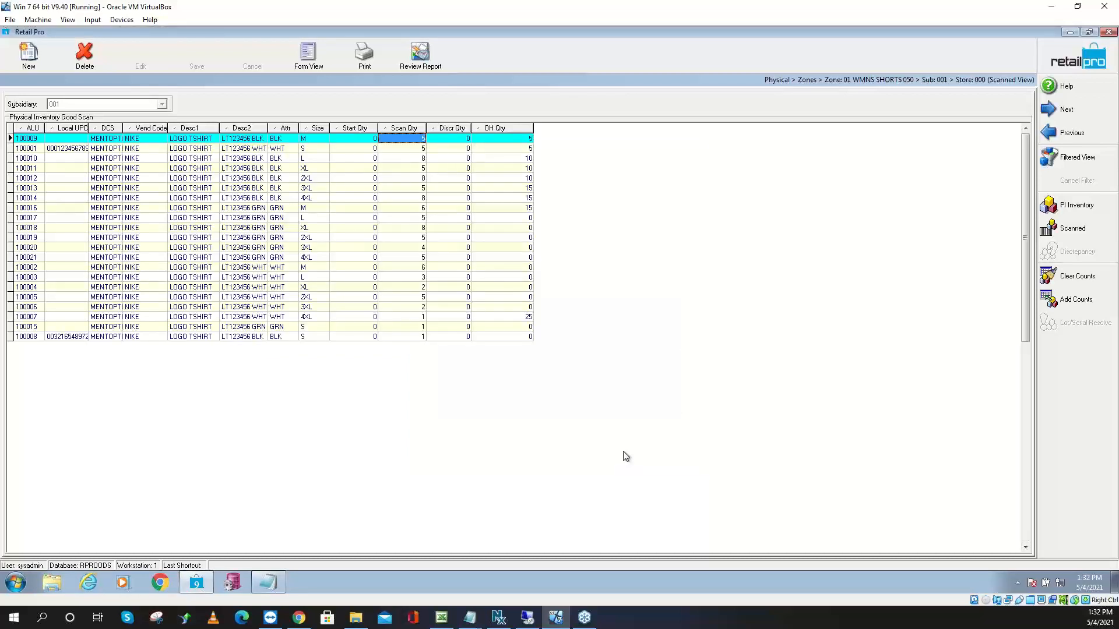
left_click(1087, 53)
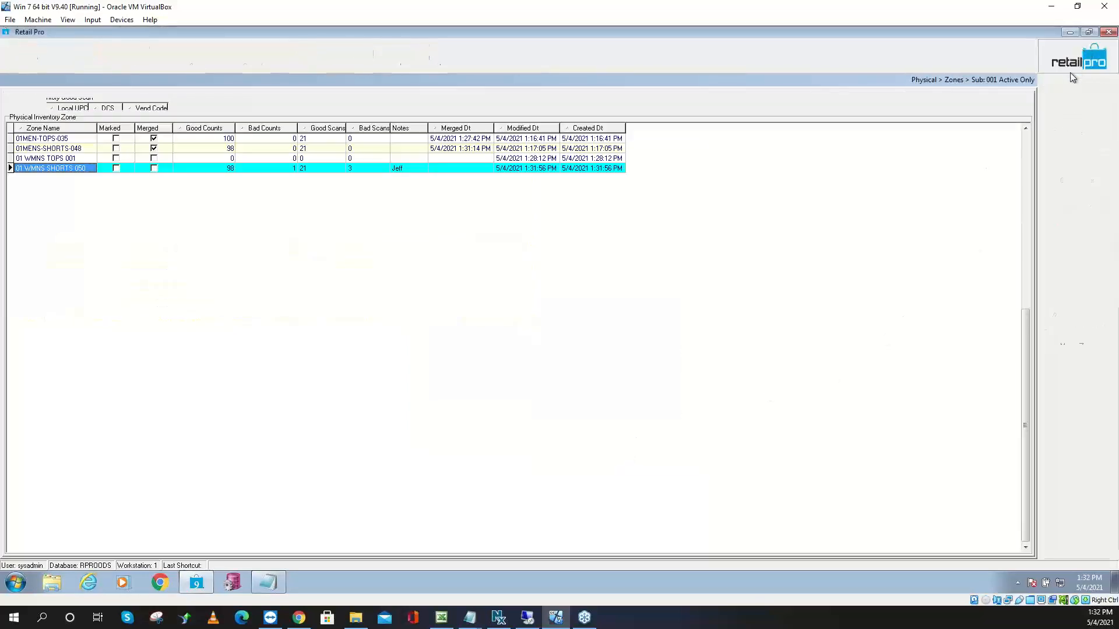
Select all of zone 01 WMNS SHORTS 050's bad scans and send them to Notepad
left_click(1068, 276)
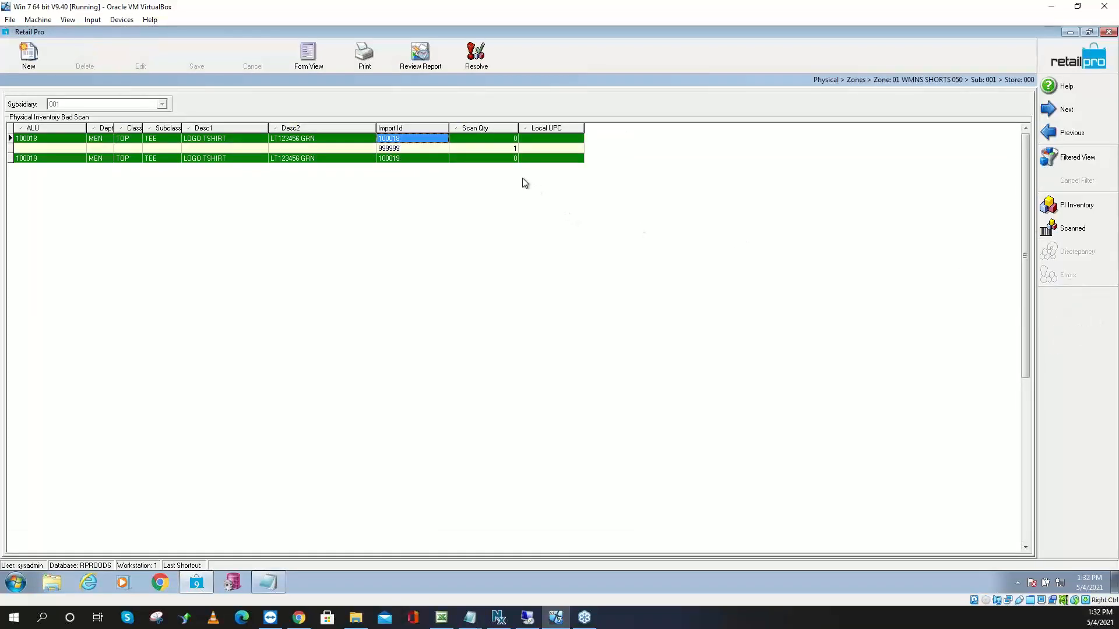
left_click(405, 148)
right_click(407, 148)
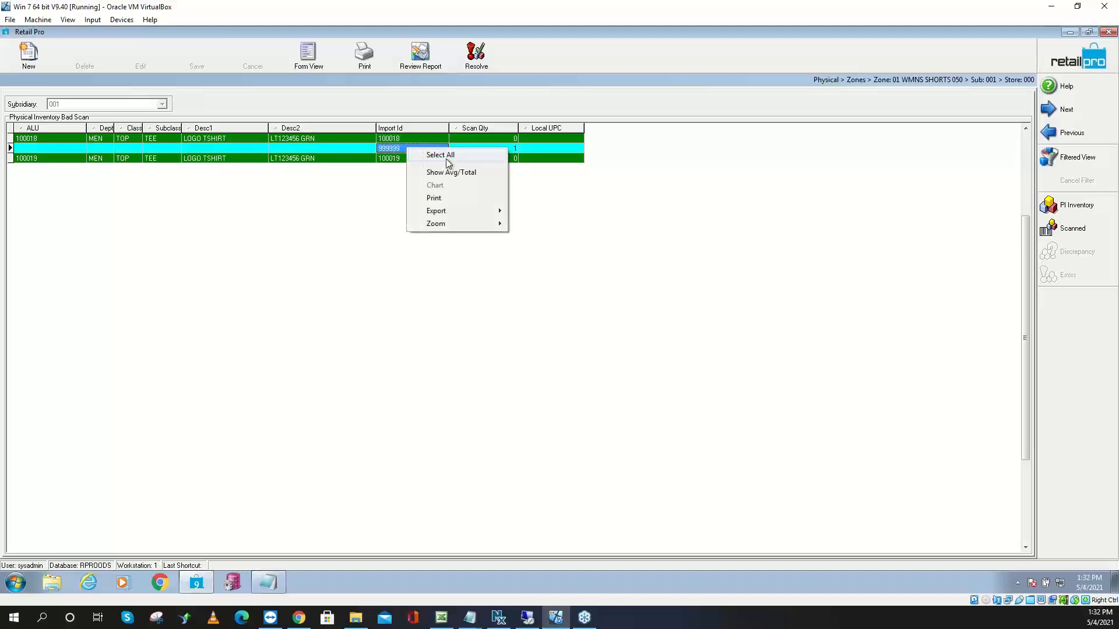
left_click(442, 156)
right_click(440, 155)
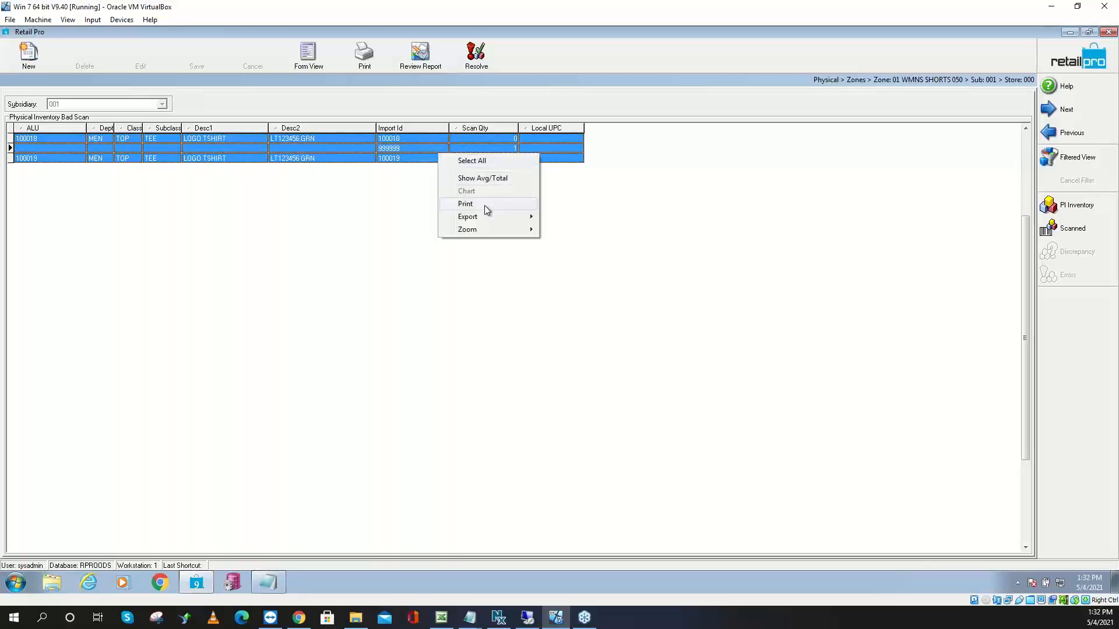
mouse_move(485, 215)
left_click(595, 231)
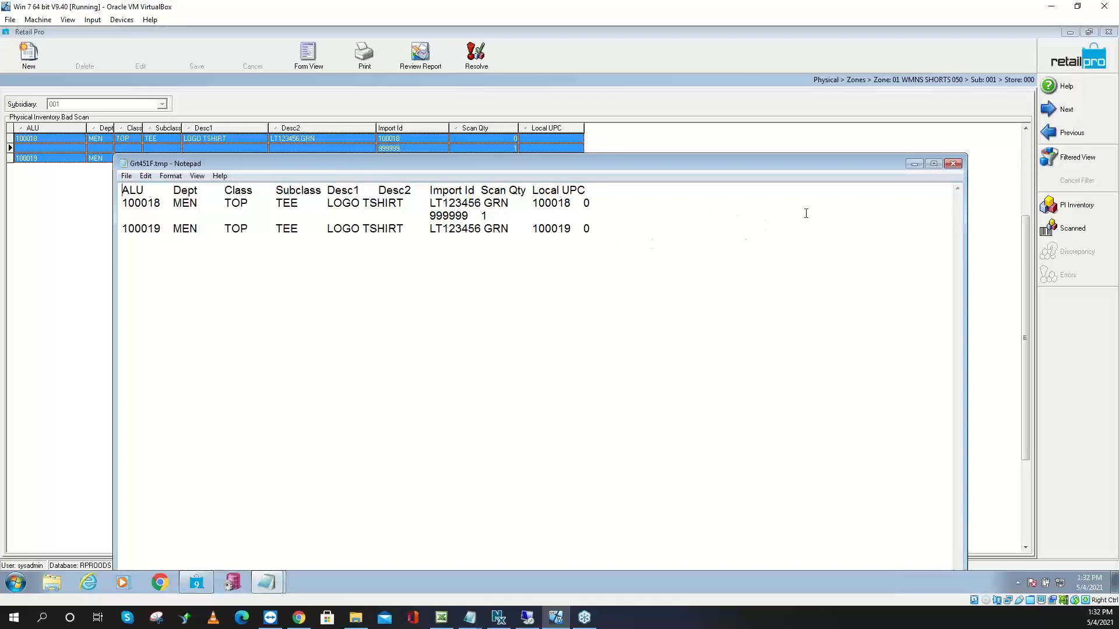
Resolve the bad scans, moving two to good scans and deleting one
left_click(954, 165)
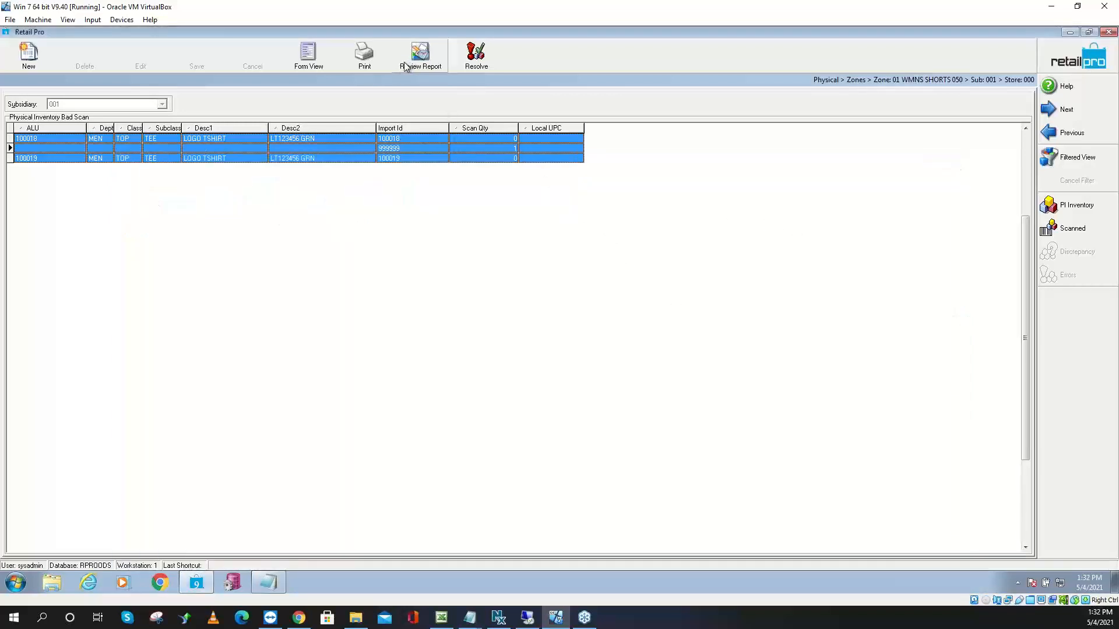
left_click(476, 65)
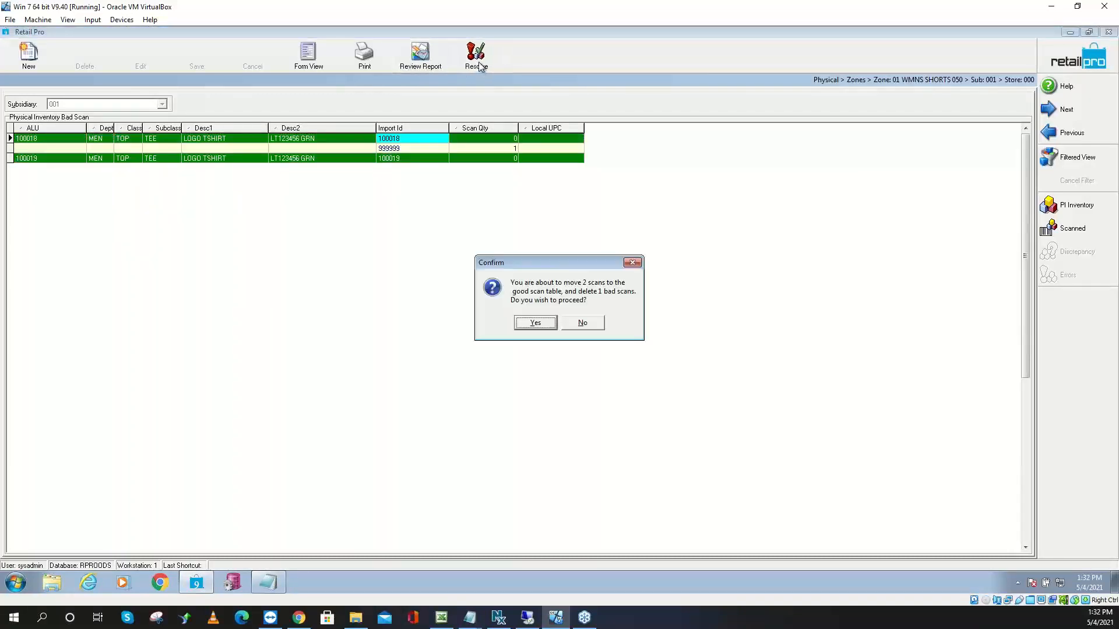
left_click(535, 323)
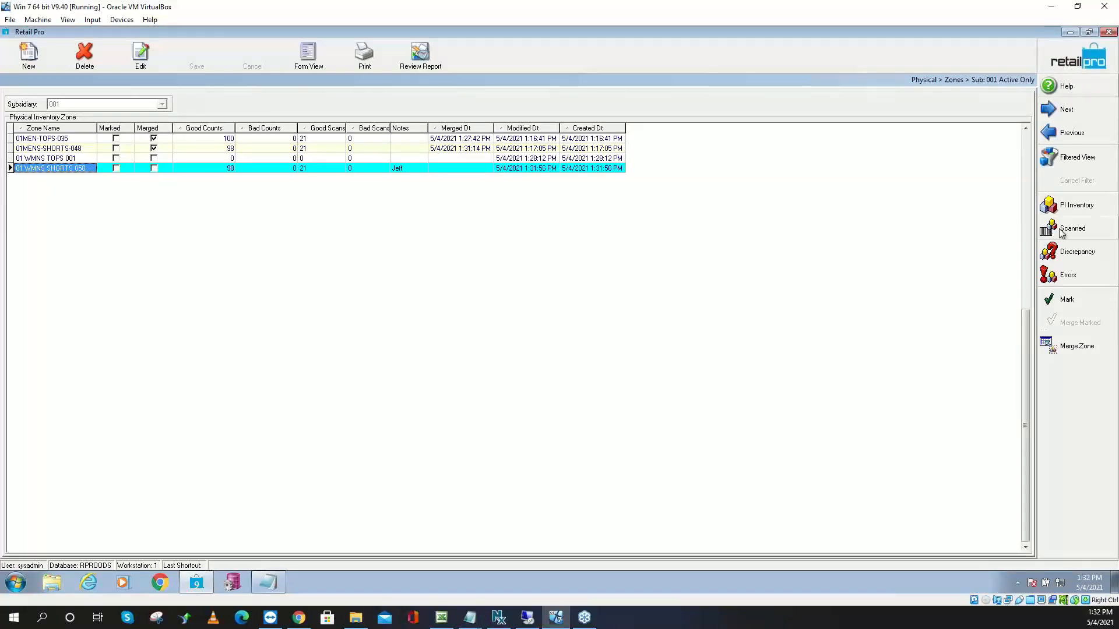
Review zone 01 WMNS SHORTS 050's good scans, checking item 100014's count
left_click(1061, 228)
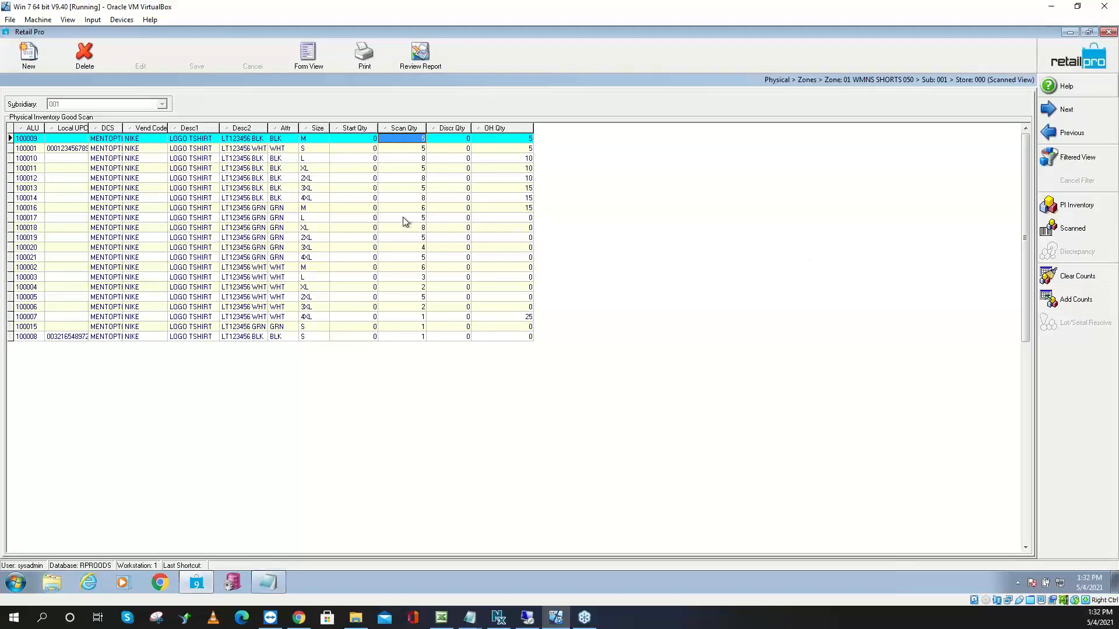
left_click(420, 199)
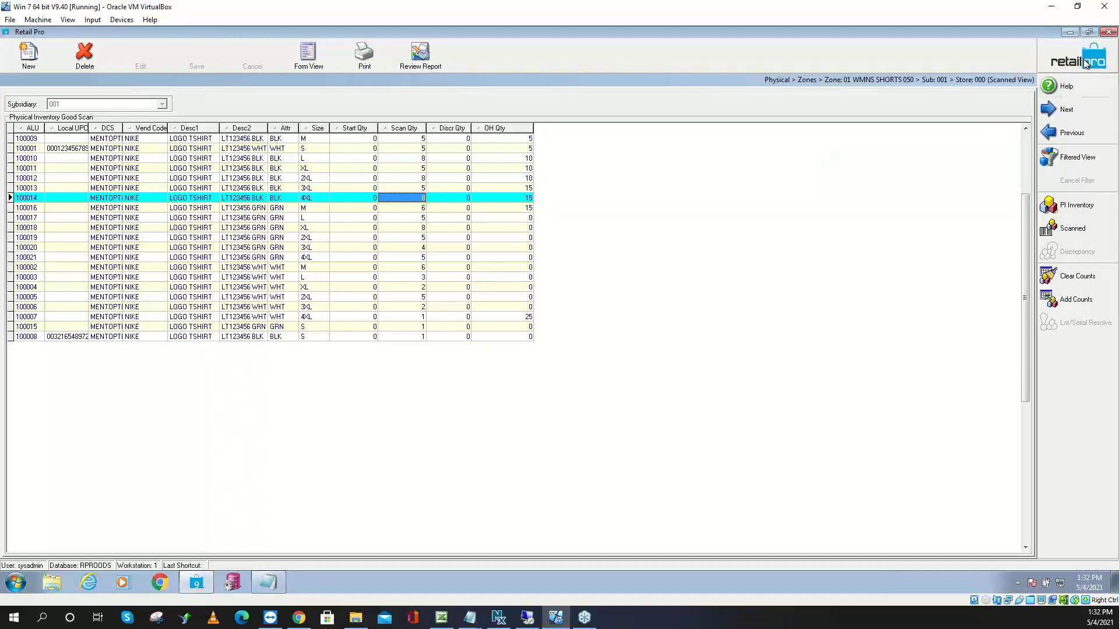
left_click(1108, 32)
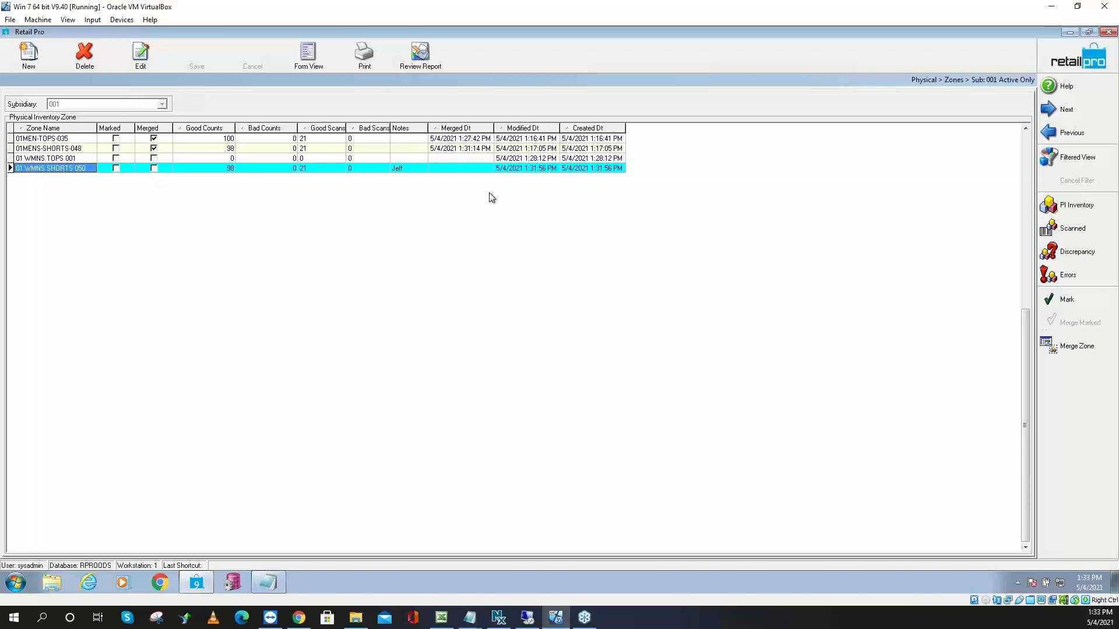
Merge zone 01 WMNS SHORTS 050 into Physical Inventory
left_click(1075, 347)
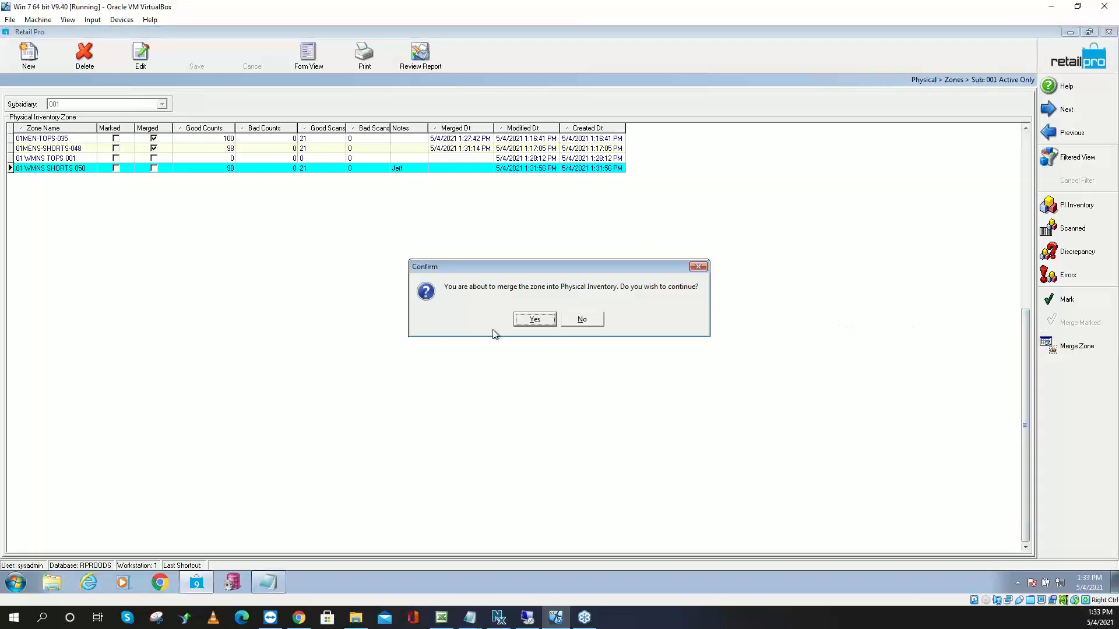
left_click(526, 320)
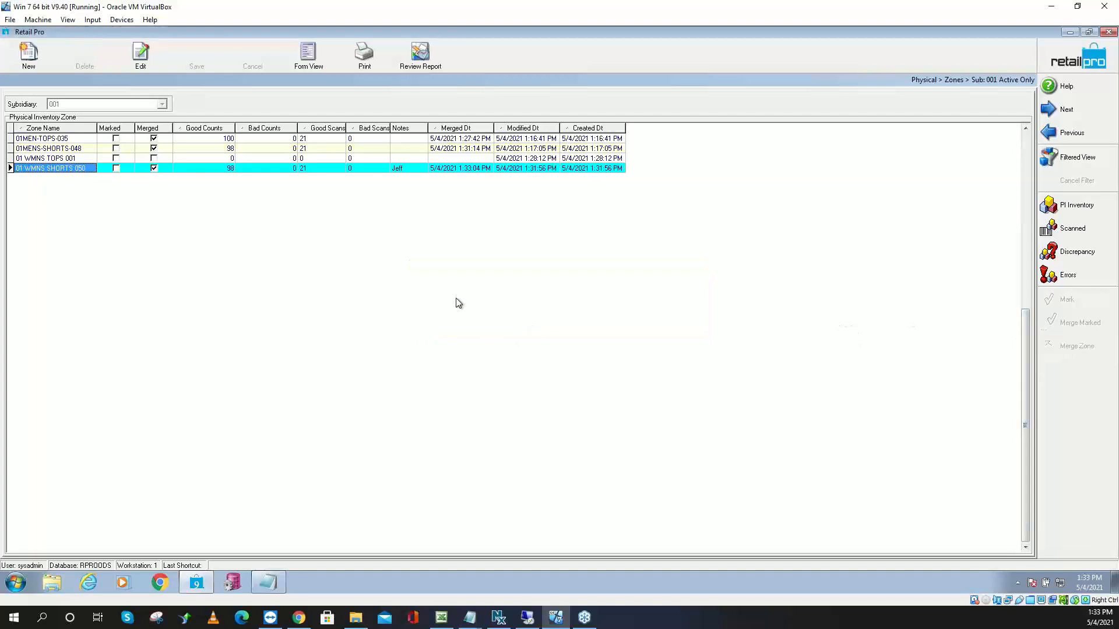
left_click(167, 158)
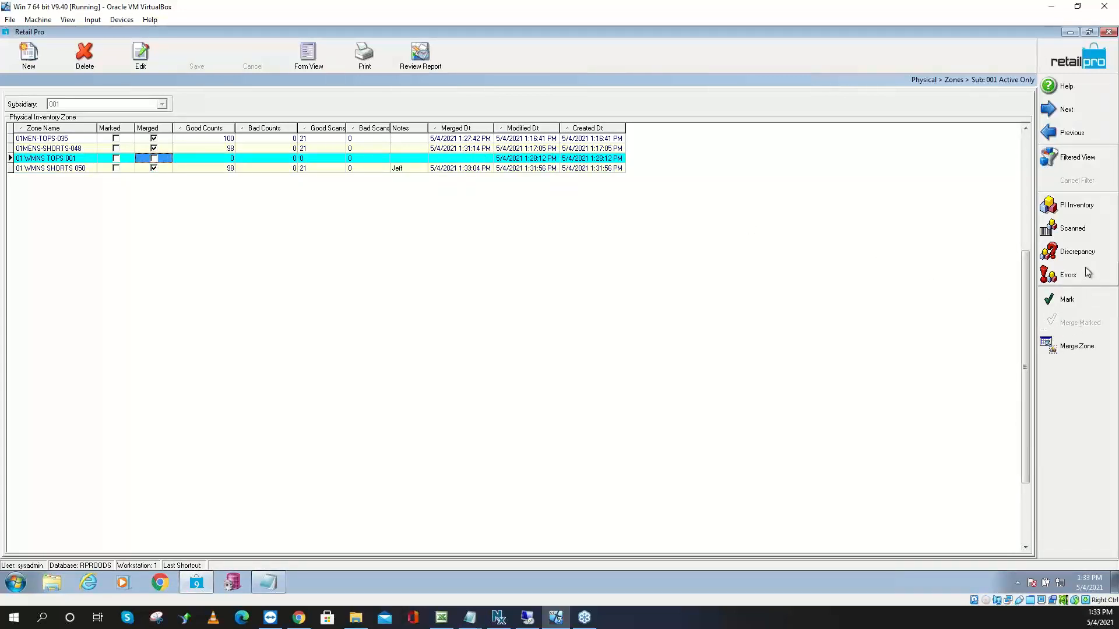
Start manual counts for zone 01 WMNS TOPS 001, entering item 100019 at quantity 1
left_click(1071, 228)
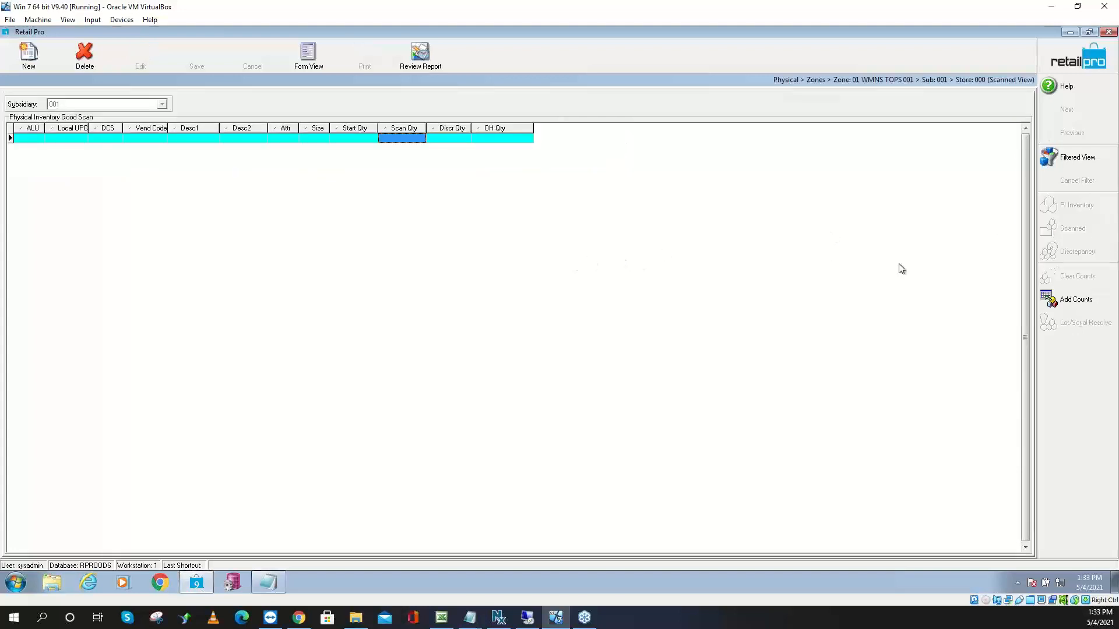
left_click(1076, 299)
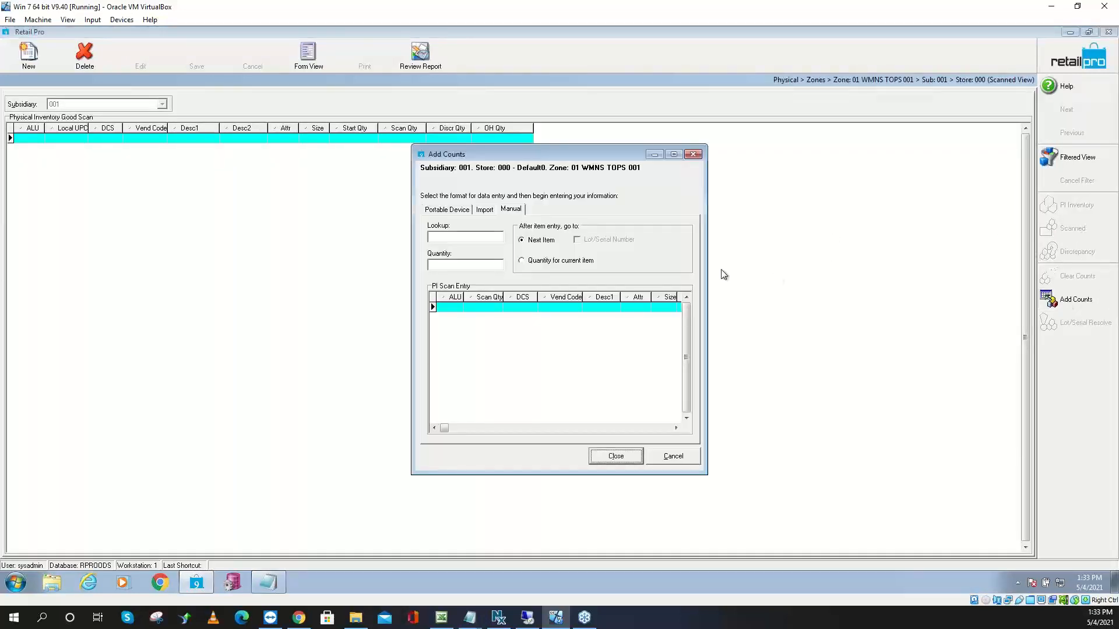
left_click(470, 237)
type("100019")
key("Return")
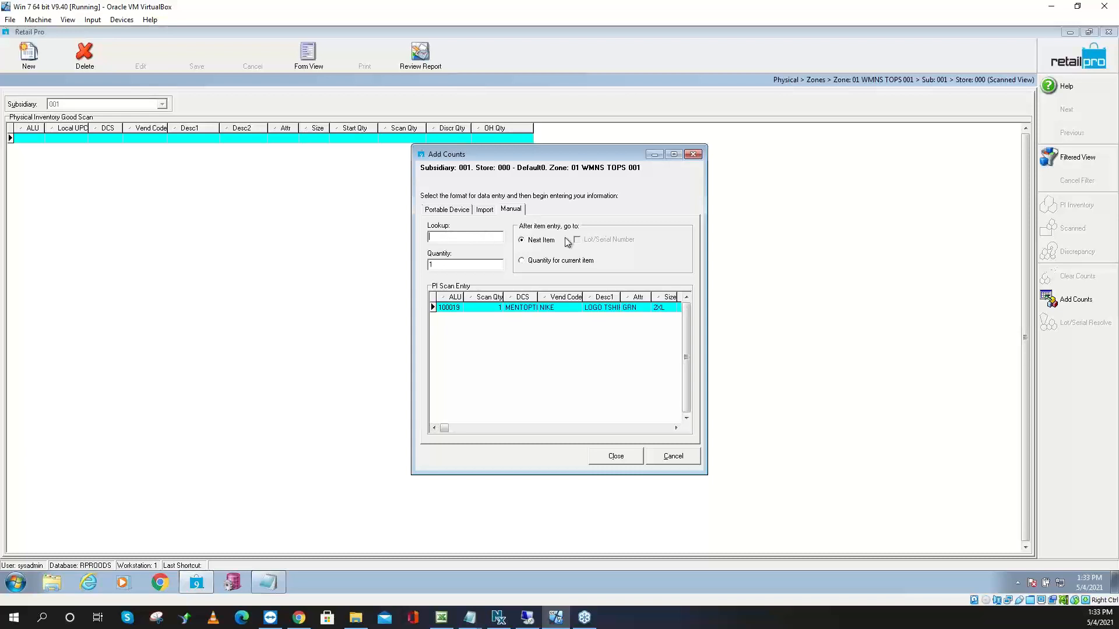
left_click(541, 245)
Enter item 100018 at quantity 1, then switch between next-item and quantity entry modes
left_click(455, 236)
type("100018")
key("Return")
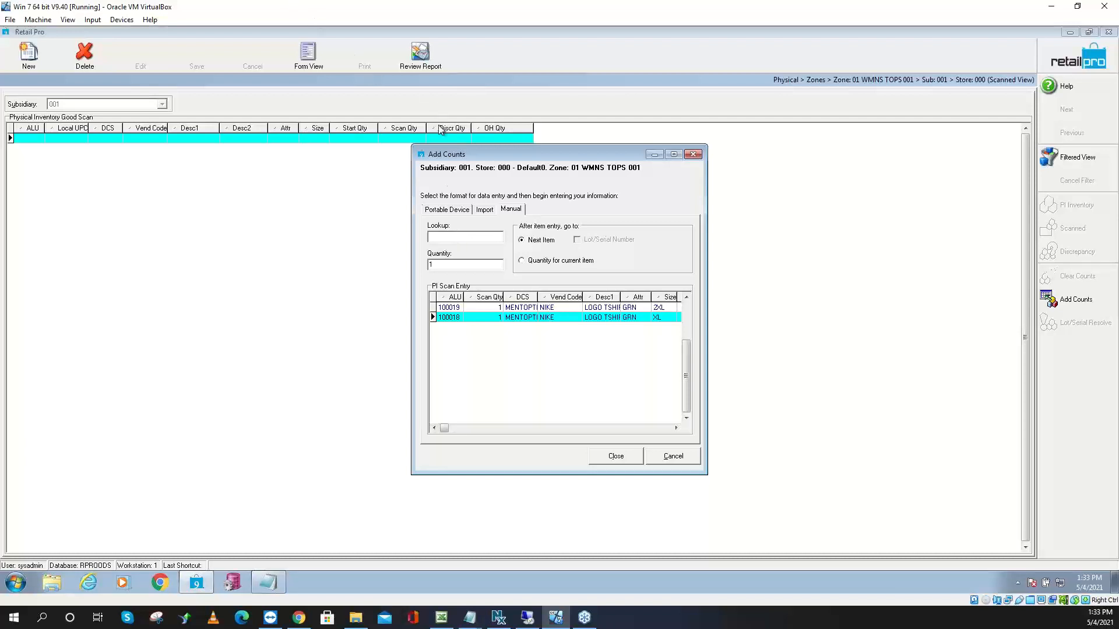
left_click(522, 262)
left_click(447, 238)
left_click(522, 242)
Switch to quantity-per-item entry and count 100020 at 5 and 100011 at 1
left_click(523, 262)
left_click(462, 237)
type("100020")
key("Return")
type("5")
key("Return")
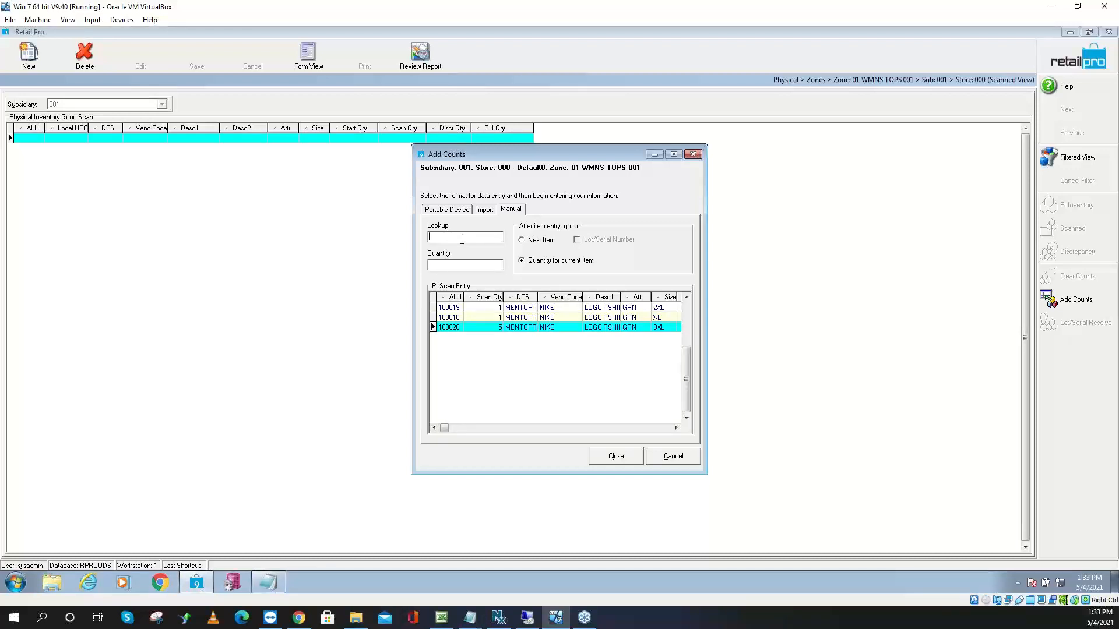
type("100011")
key("Return")
type("1")
key("Return")
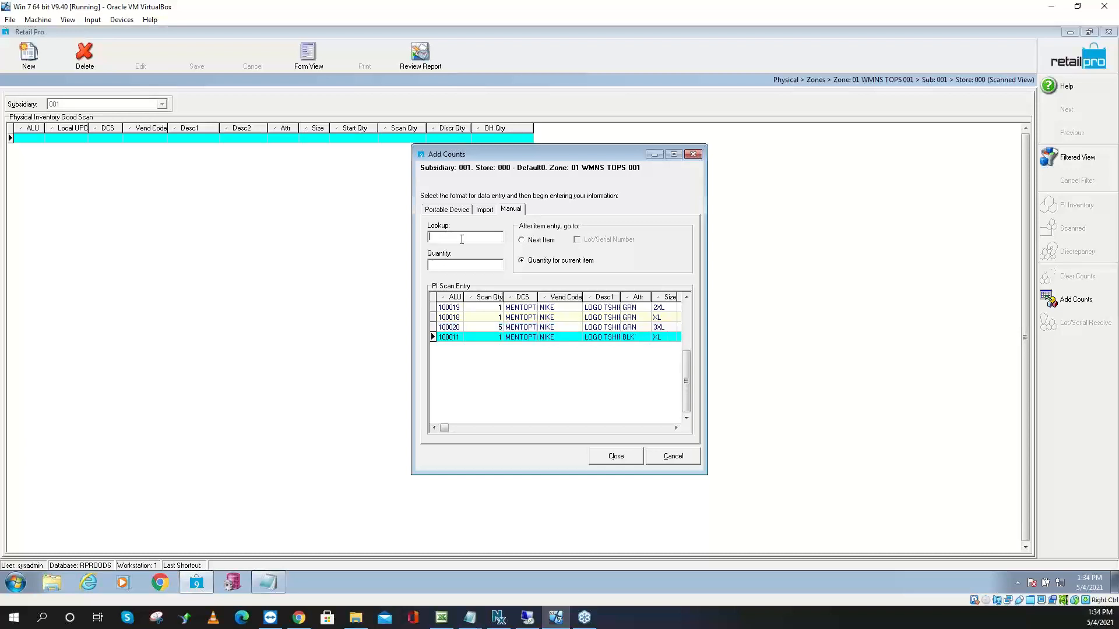
Count item 100010 at 5 and item 100005 at 5
type("100010")
key("Return")
type("5")
key("Return")
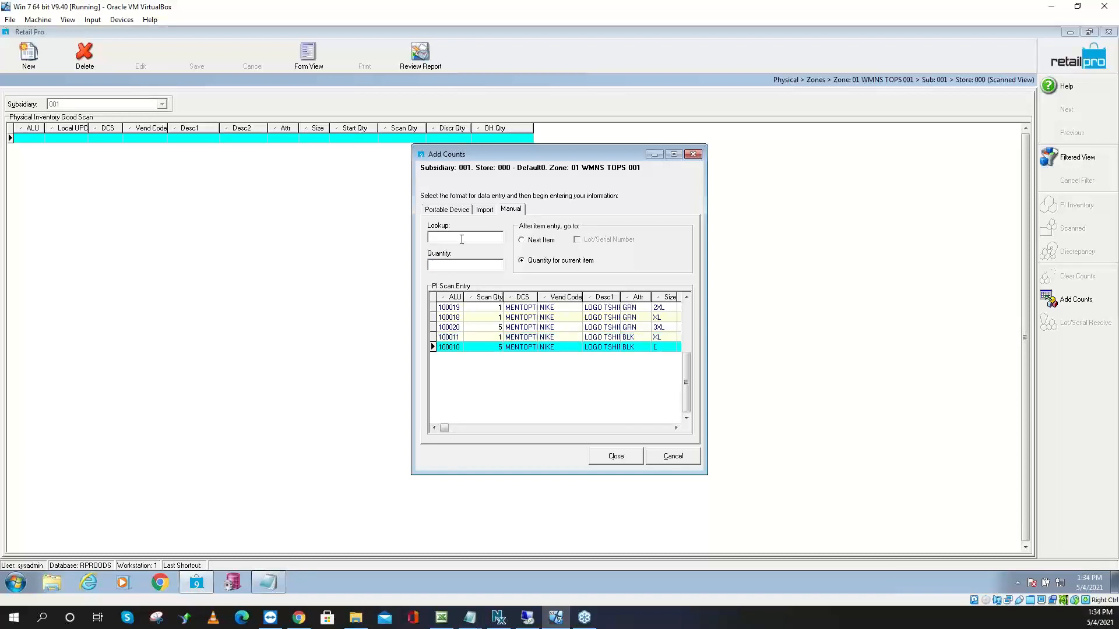
left_click(522, 239)
left_click(471, 238)
type("100005")
key("Return")
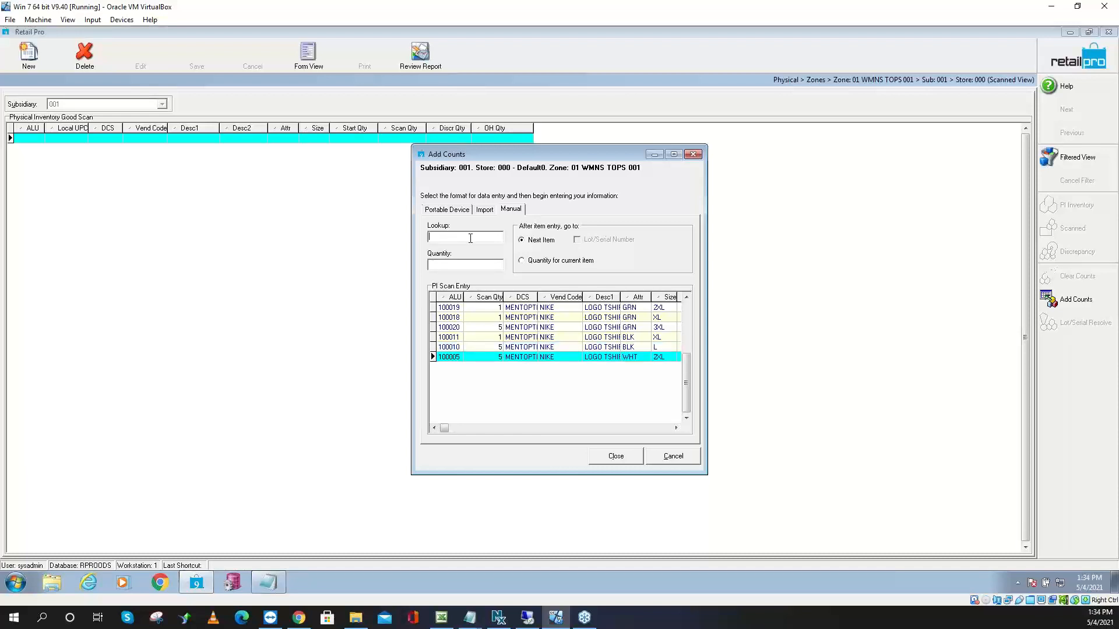
key("Tab")
key("Tab")
key("Tab")
key("Tab")
Count item 100002 at 12, close the count entry and return to the zone list
left_click(548, 240)
left_click(532, 261)
left_click(453, 238)
type("100002")
key("Return")
type("12")
key("Return")
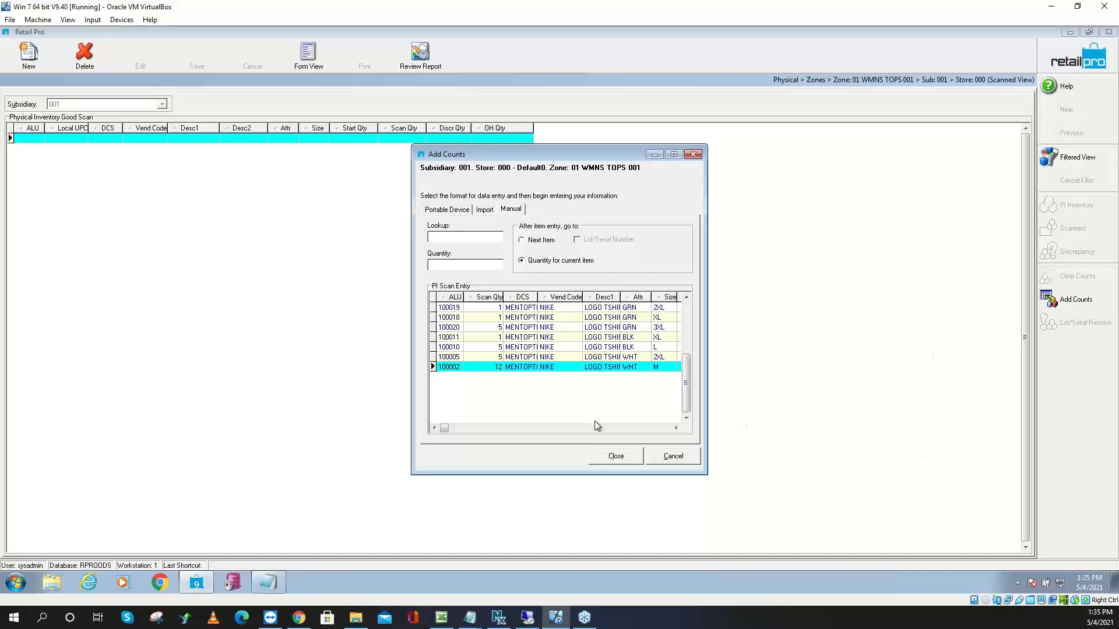
left_click(615, 456)
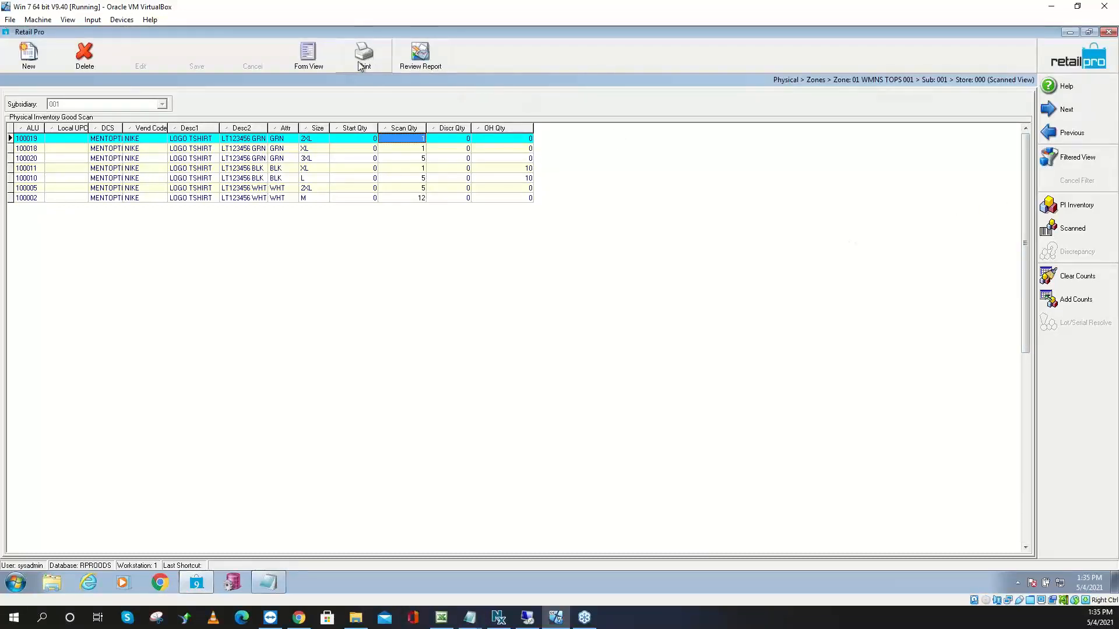
left_click(1080, 63)
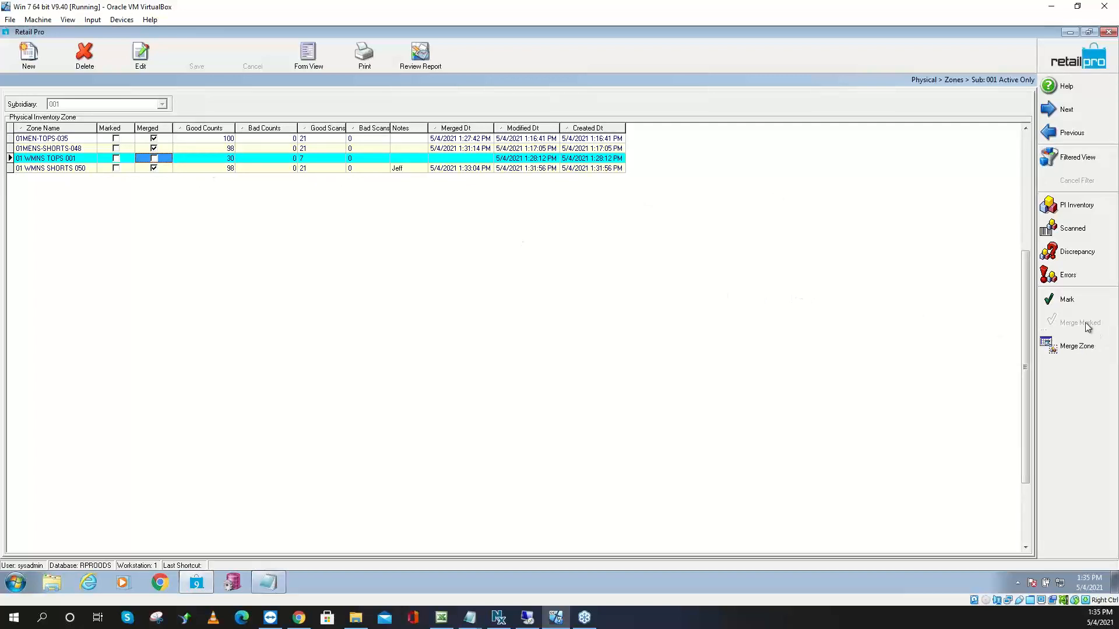
Merge zone 01 WMNS TOPS 001 into Physical Inventory, completing all four zones
left_click(1103, 347)
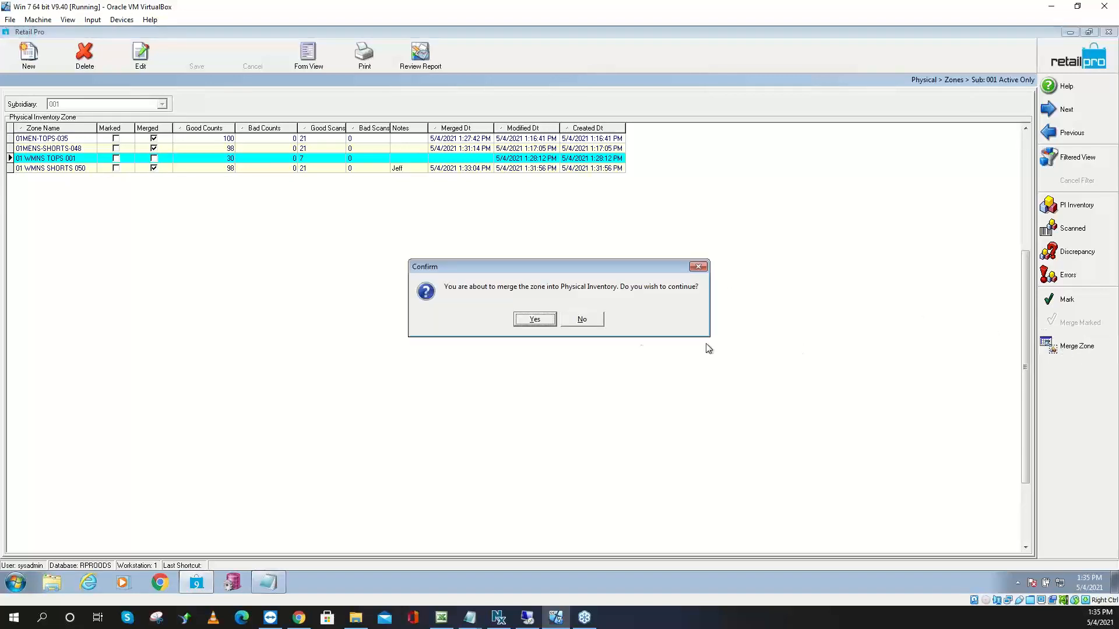
left_click(528, 321)
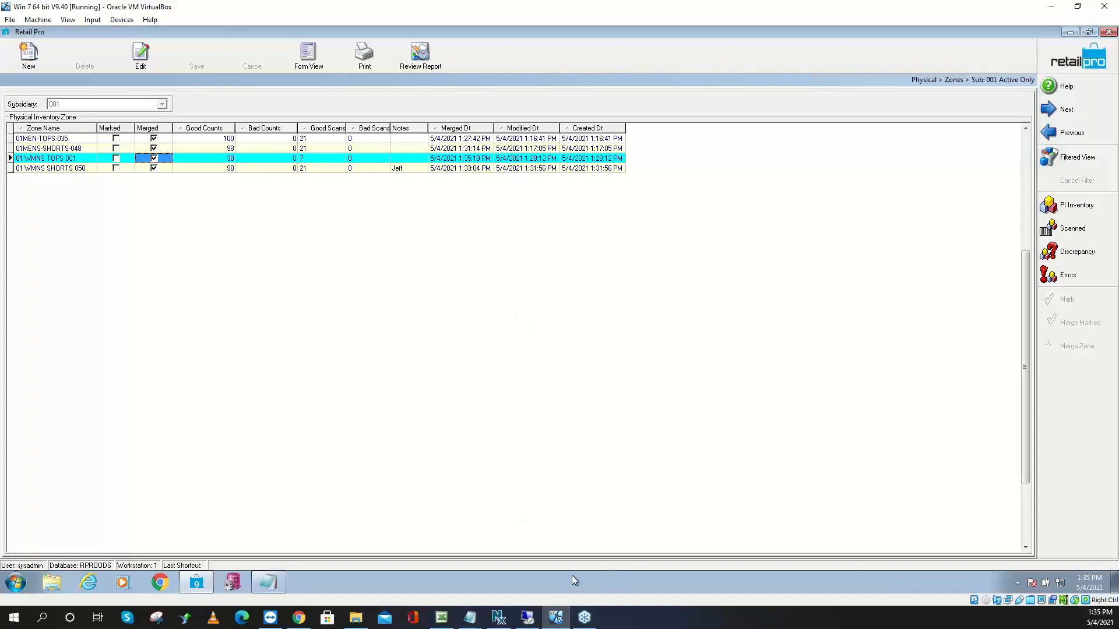
left_click(476, 620)
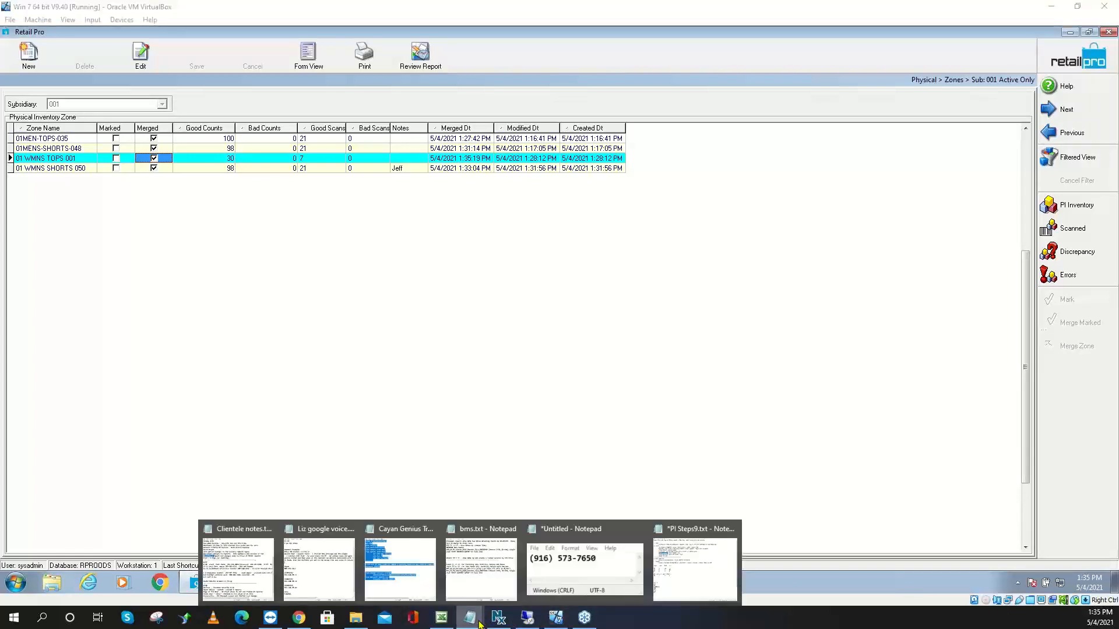
Bring up the PI Steps8.txt notes and highlight the 'Merge the zone' step and divider
left_click(696, 560)
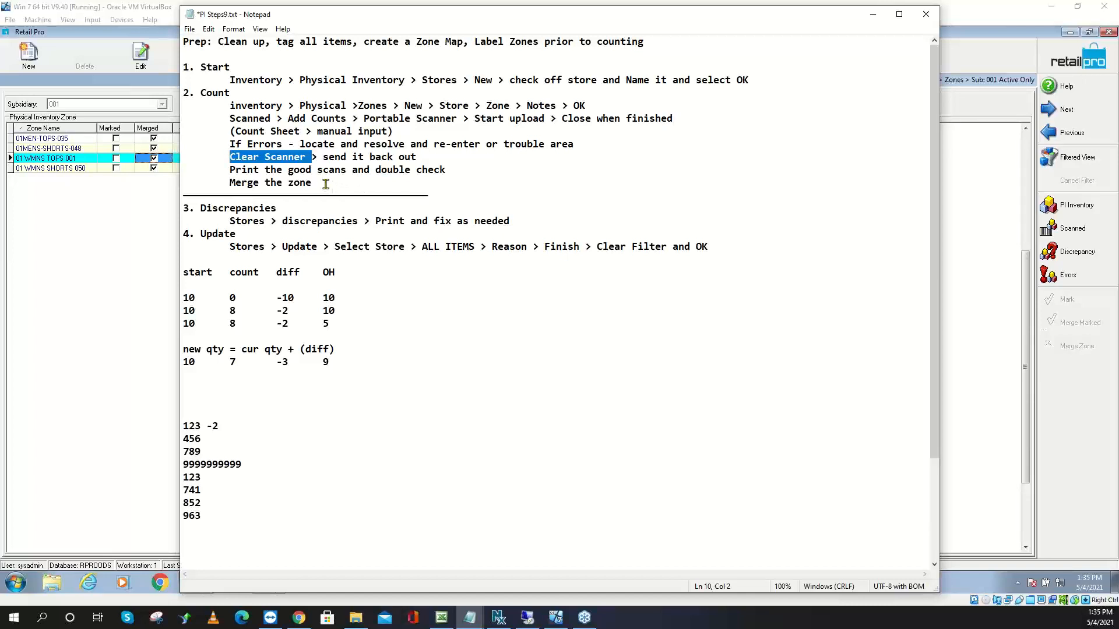
left_click_drag(321, 183, 229, 184)
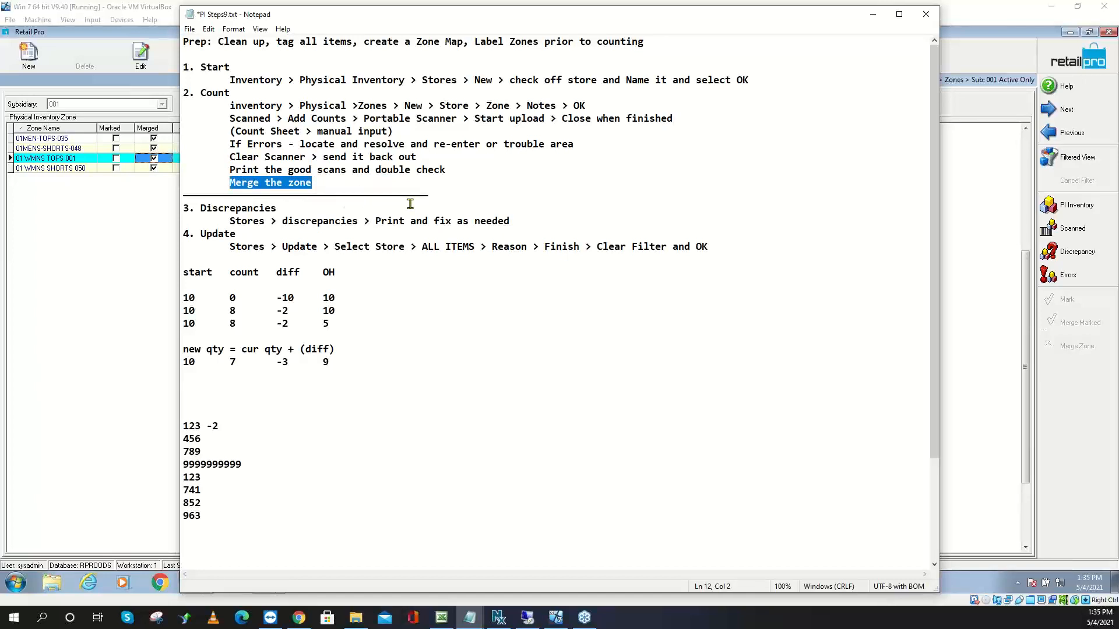
left_click_drag(436, 197, 183, 196)
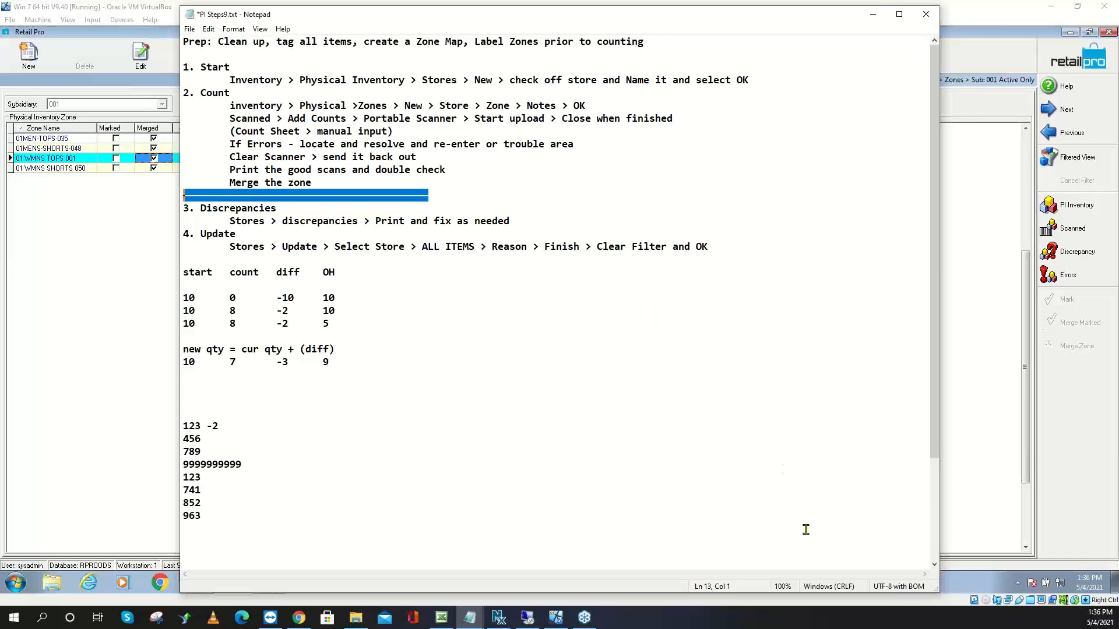
left_click_drag(345, 349, 180, 349)
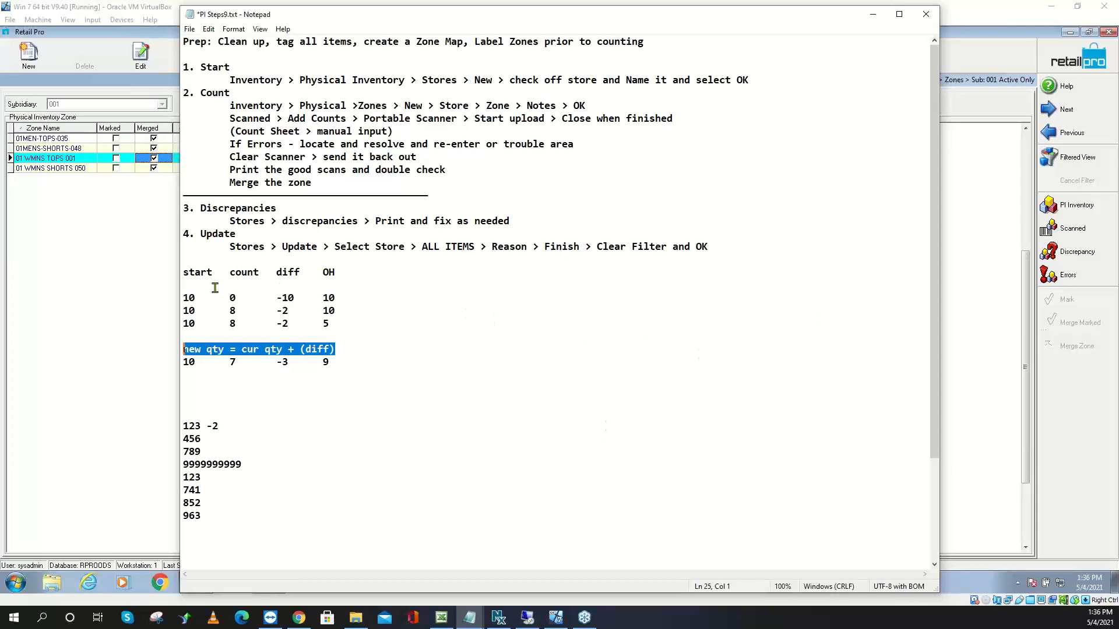
left_click_drag(199, 297, 277, 299)
left_click(240, 310)
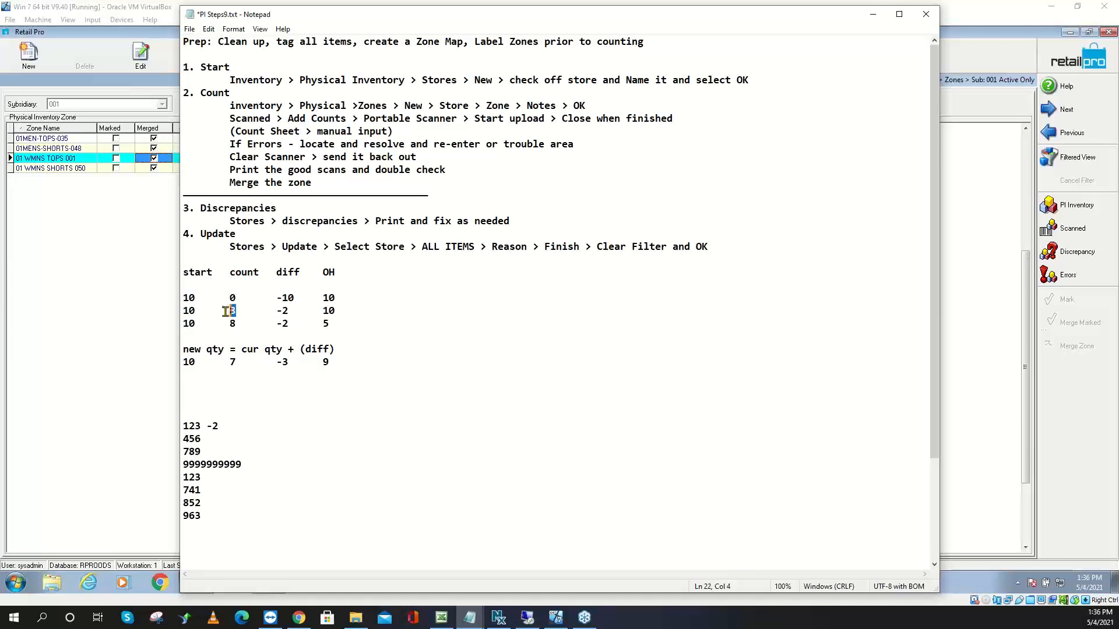
left_click(286, 312)
left_click_drag(286, 313, 273, 313)
left_click_drag(338, 310, 324, 311)
left_click_drag(236, 310, 226, 316)
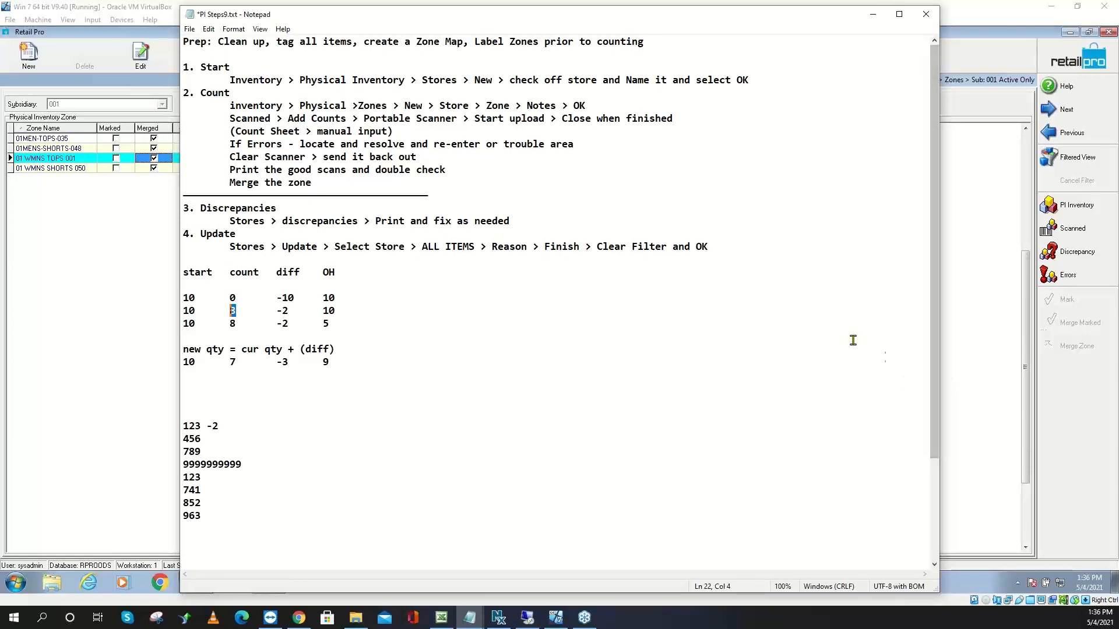
left_click_drag(338, 323, 175, 326)
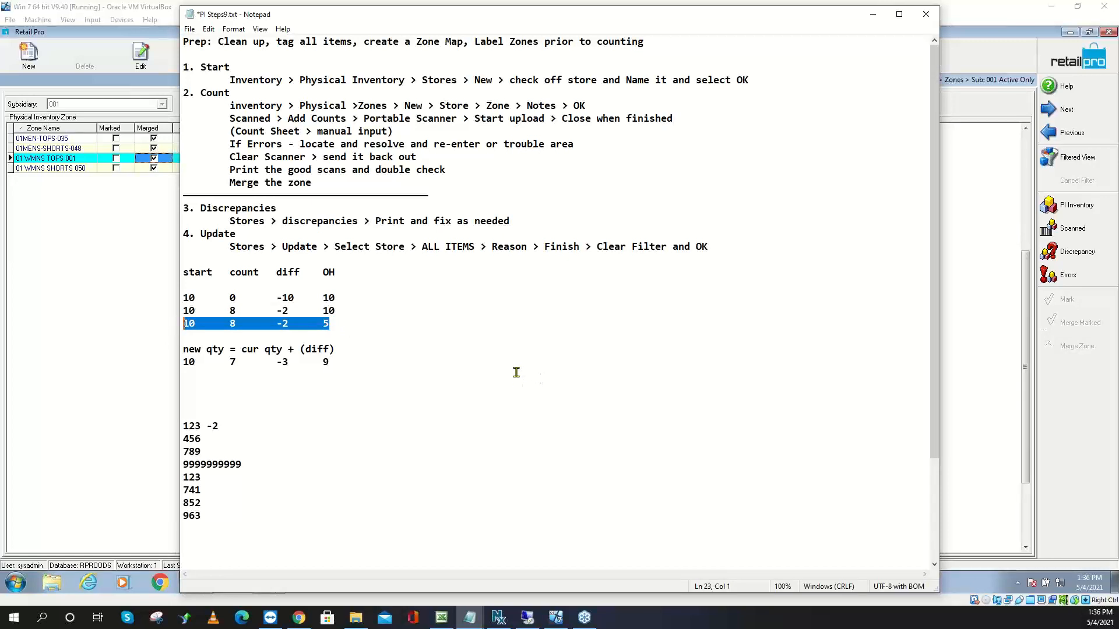
left_click_drag(334, 324, 321, 324)
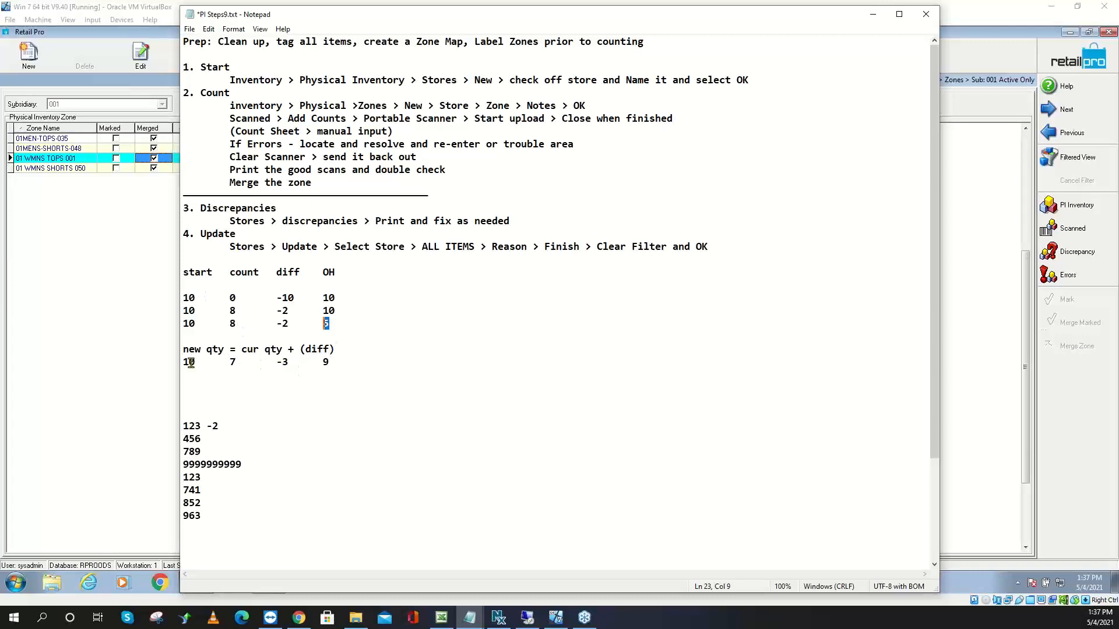
left_click_drag(236, 298, 179, 296)
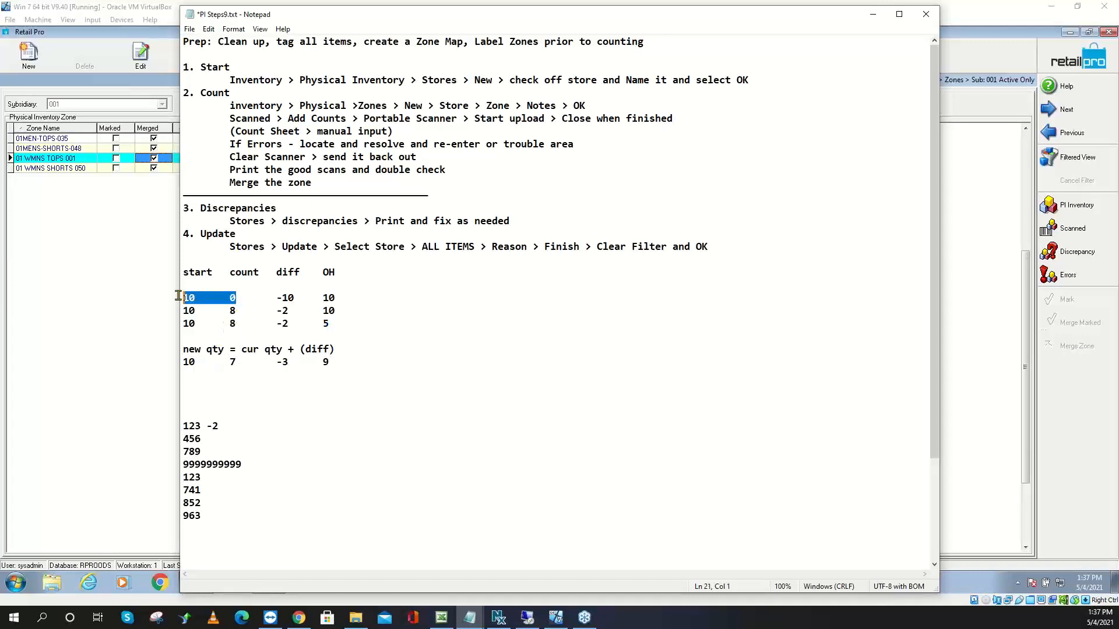
left_click_drag(351, 297, 169, 289)
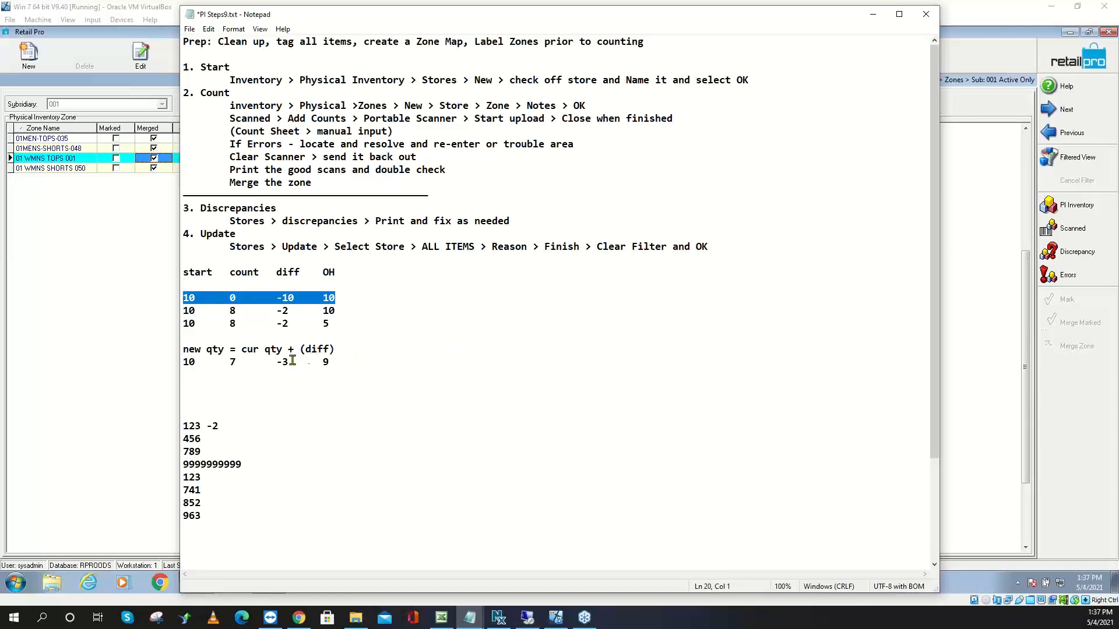
left_click_drag(251, 362, 228, 363)
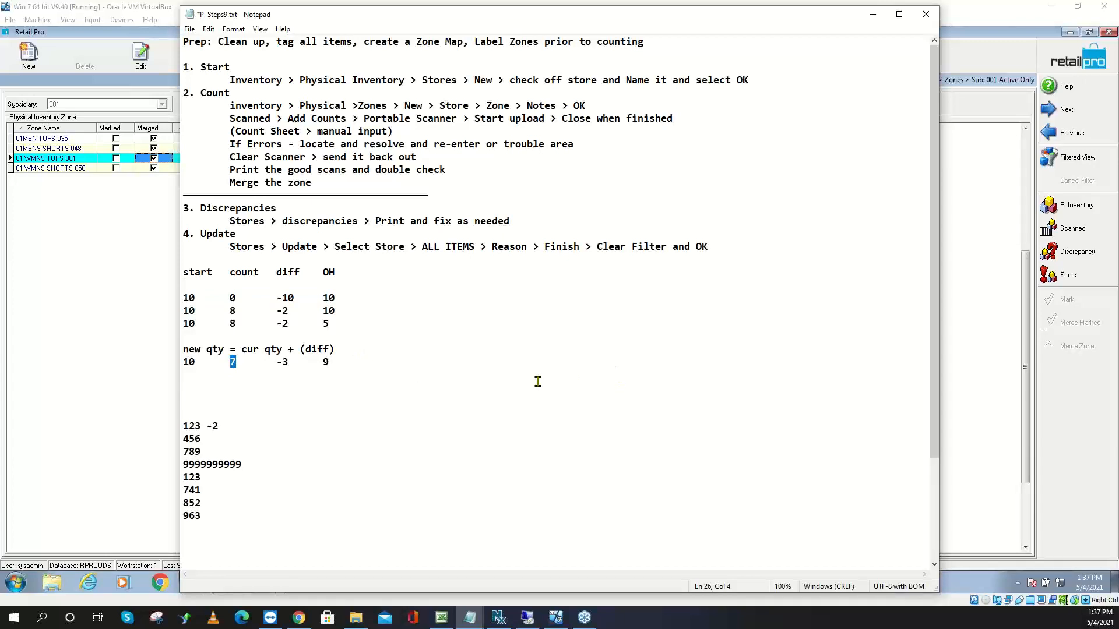
left_click_drag(289, 362, 317, 366)
Leave the zone list and open the Physical Inventory Stores sheets, showing PI2021 for store 000
left_click(257, 210)
left_click(163, 148)
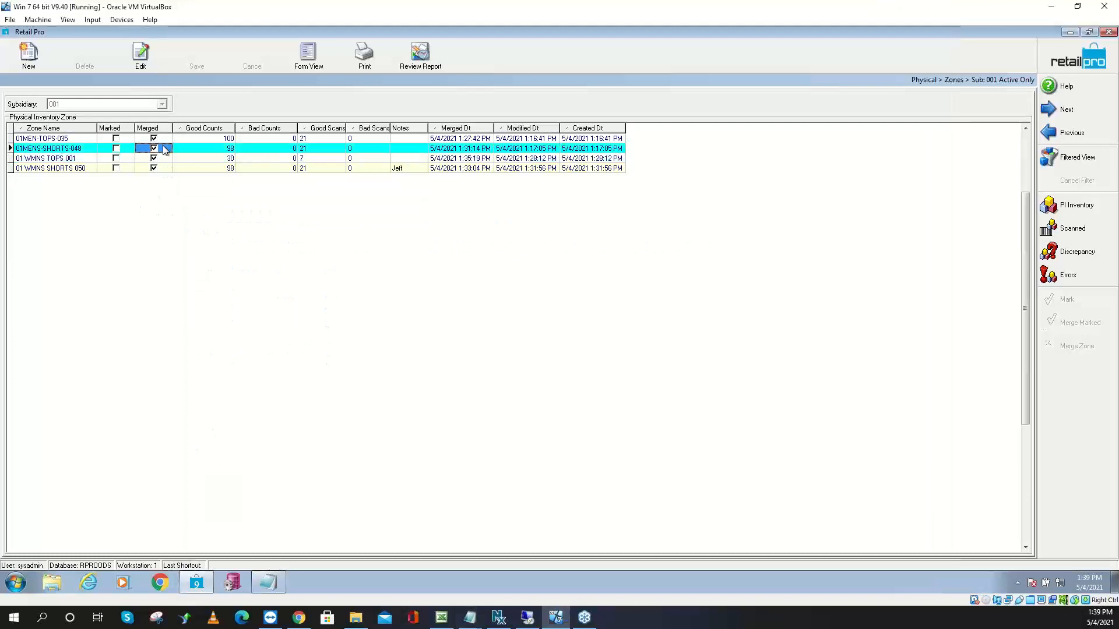
left_click(163, 140)
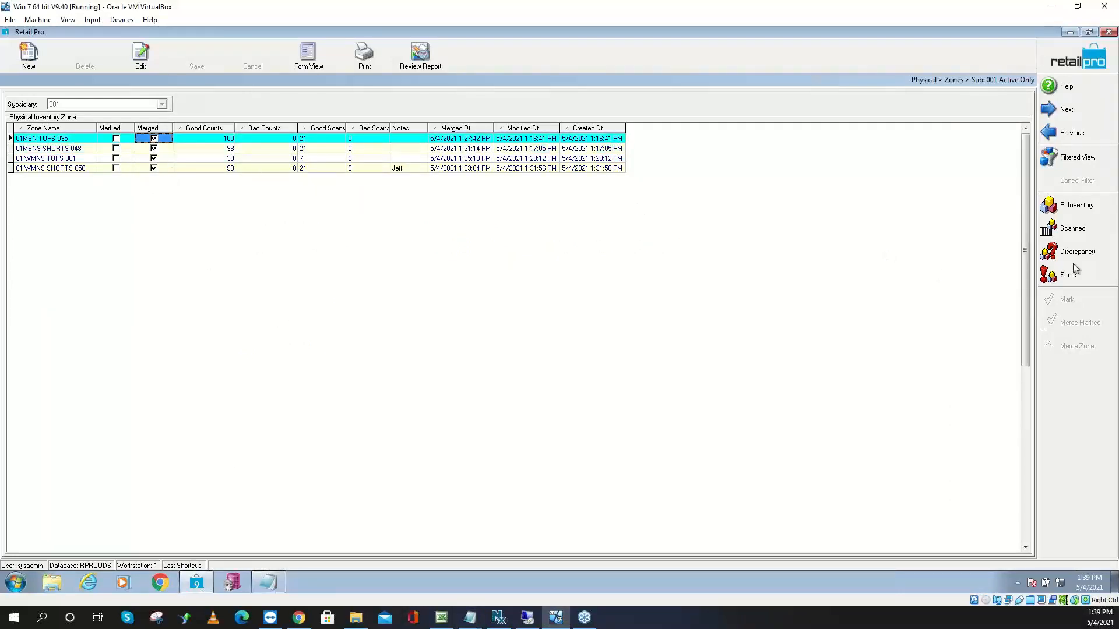
left_click(1071, 61)
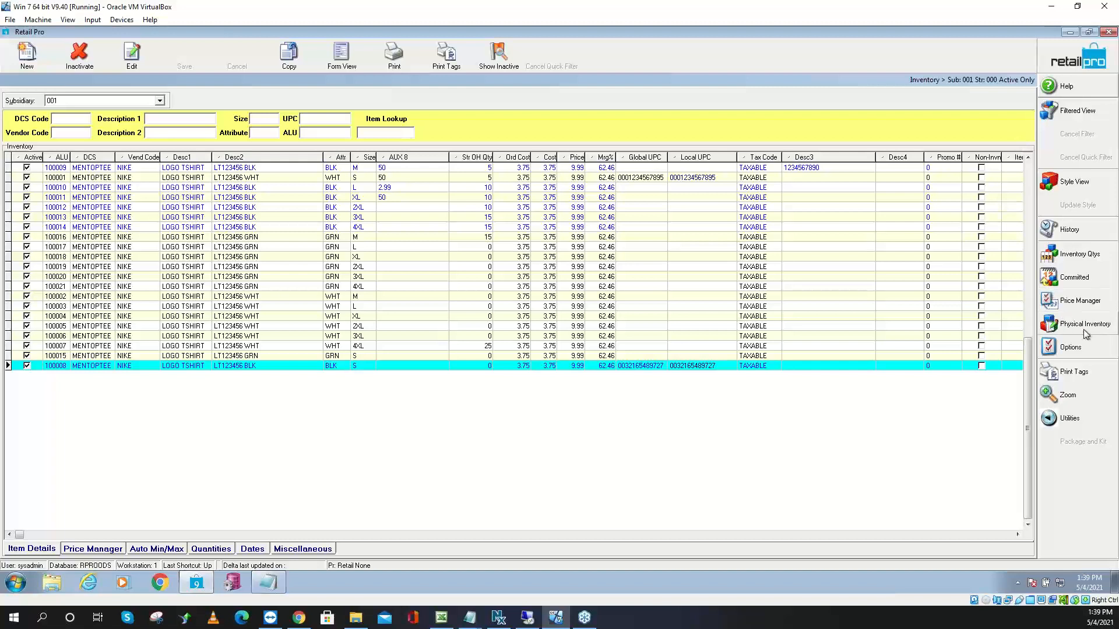
left_click(1084, 330)
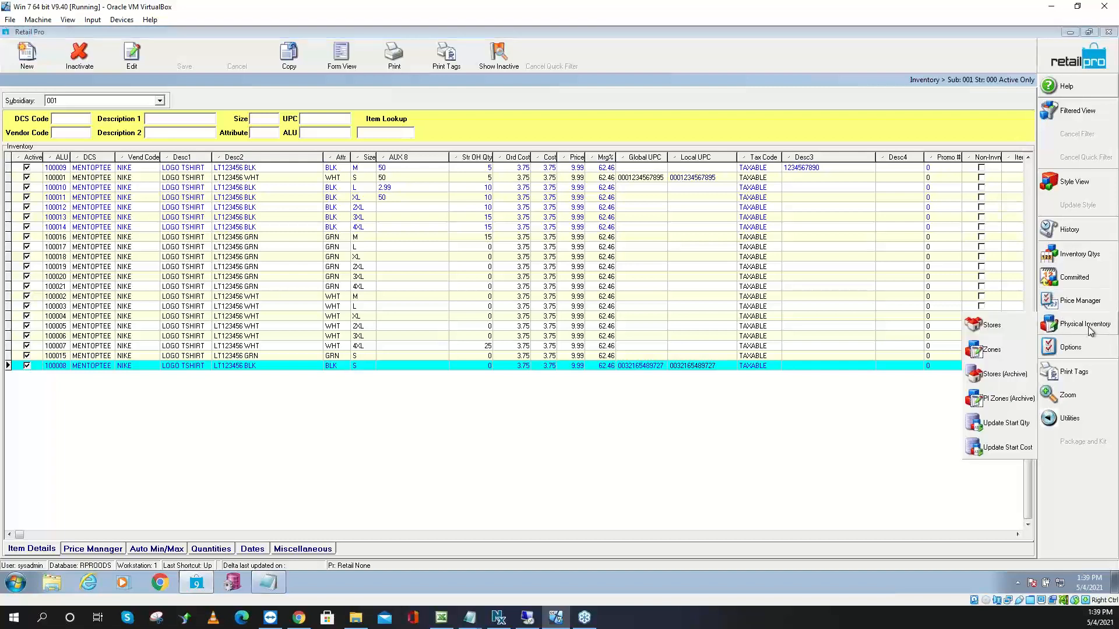
left_click(1003, 326)
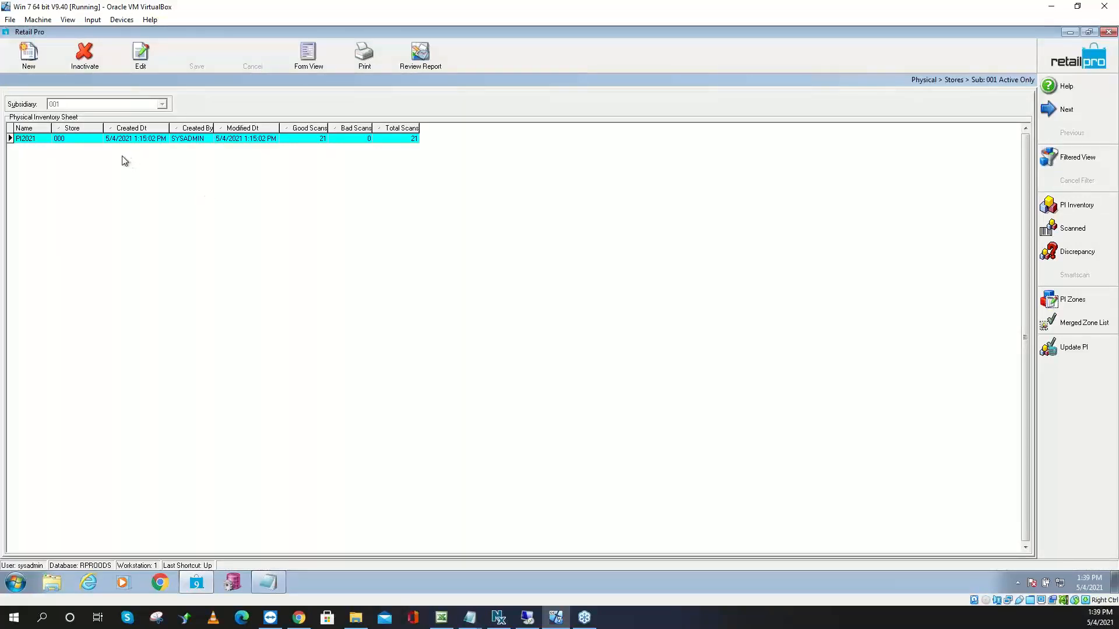
Show PI2021's discrepancies, pointing out items 100001 and 100007 (start 25, scanned 3, -22)
left_click(1078, 255)
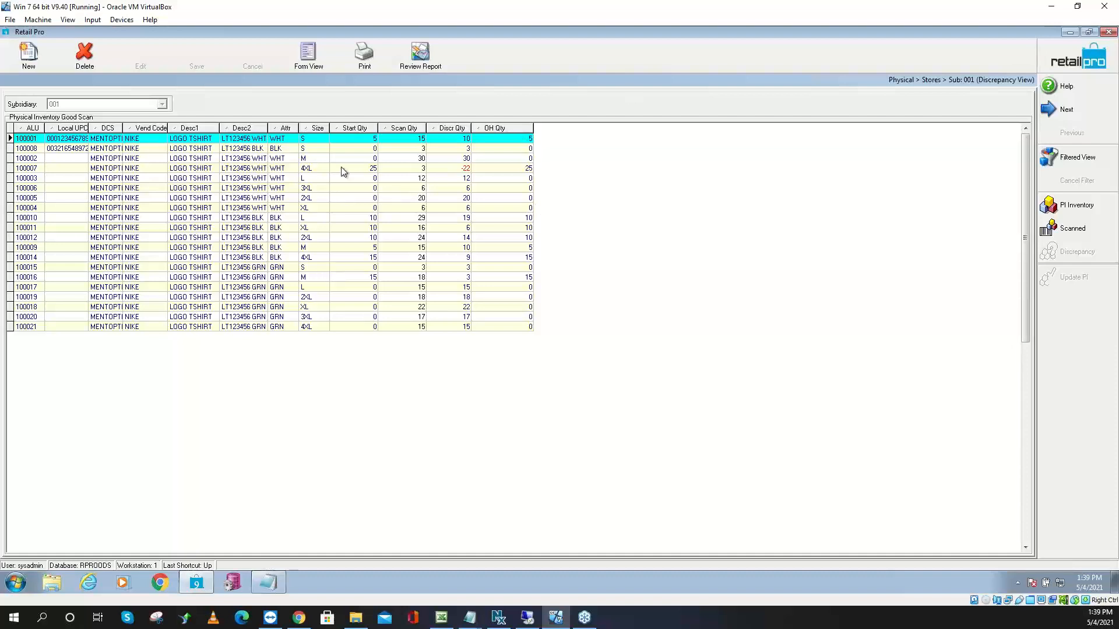
left_click(408, 139)
left_click(444, 138)
left_click(371, 169)
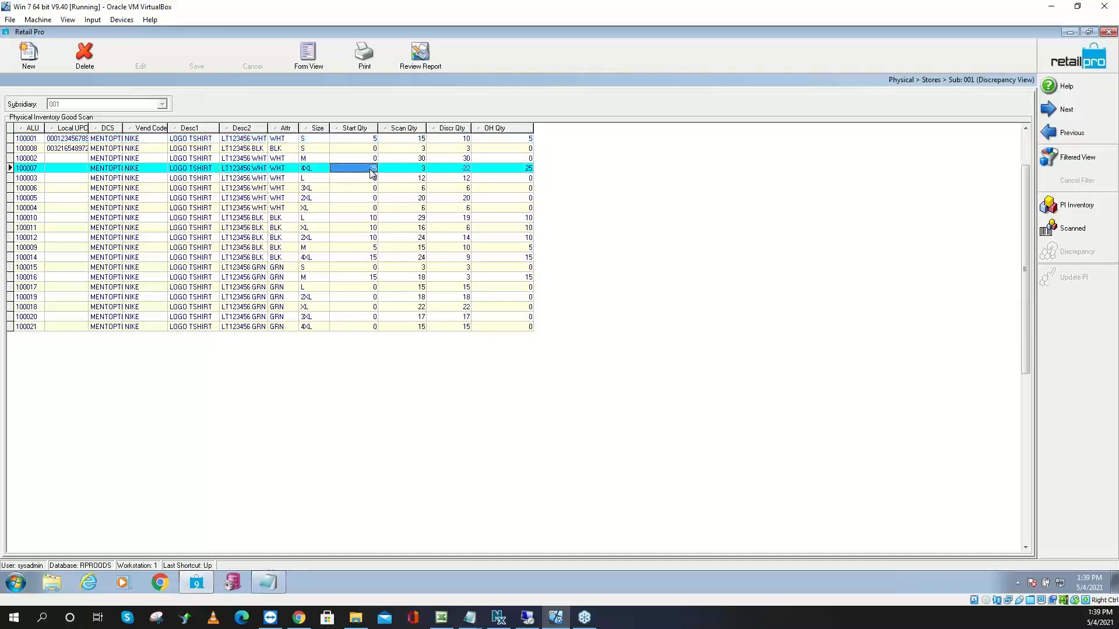
left_click(422, 169)
left_click(466, 169)
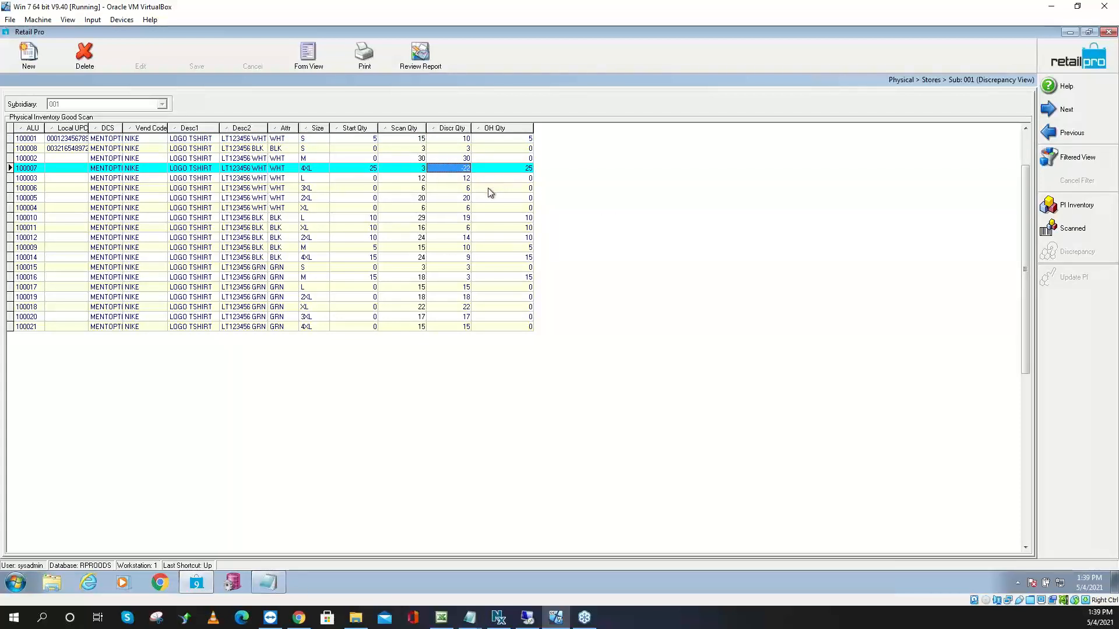
Preview the BHD PI Dept by Item report (216 discrepancy, 810.00), then close the preview
left_click(373, 65)
left_click(424, 237)
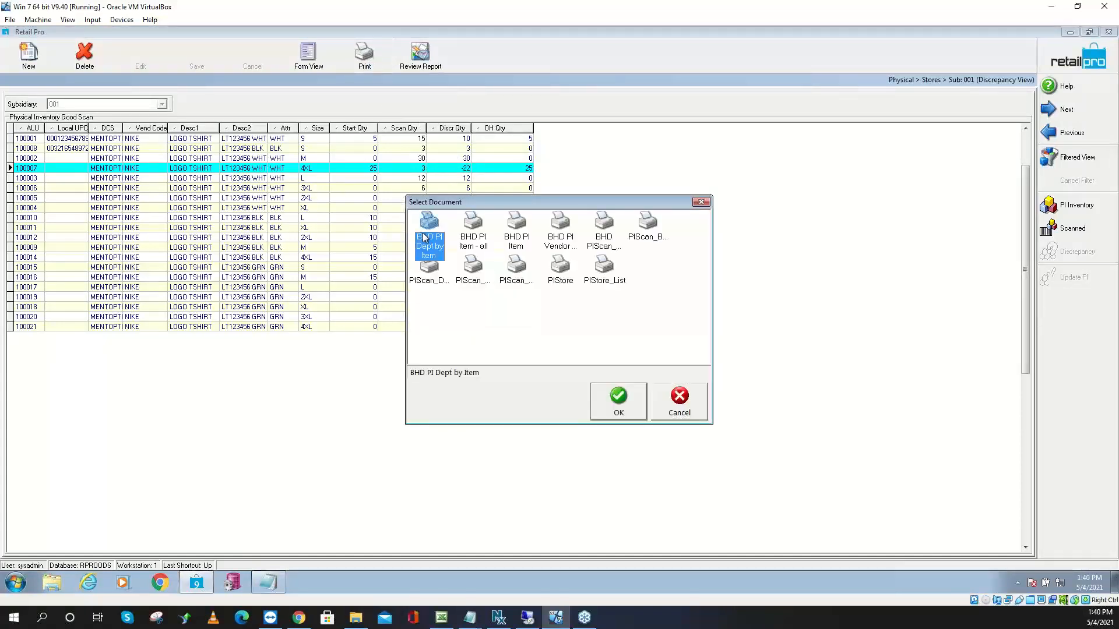
left_click(475, 238)
left_click(518, 235)
left_click(561, 236)
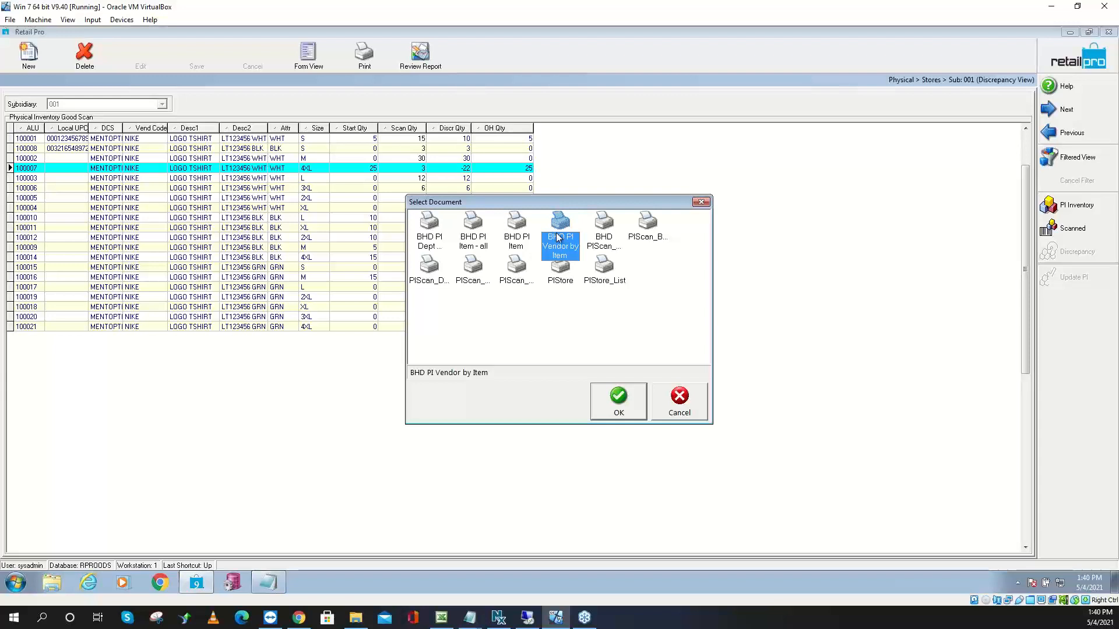
left_click(434, 237)
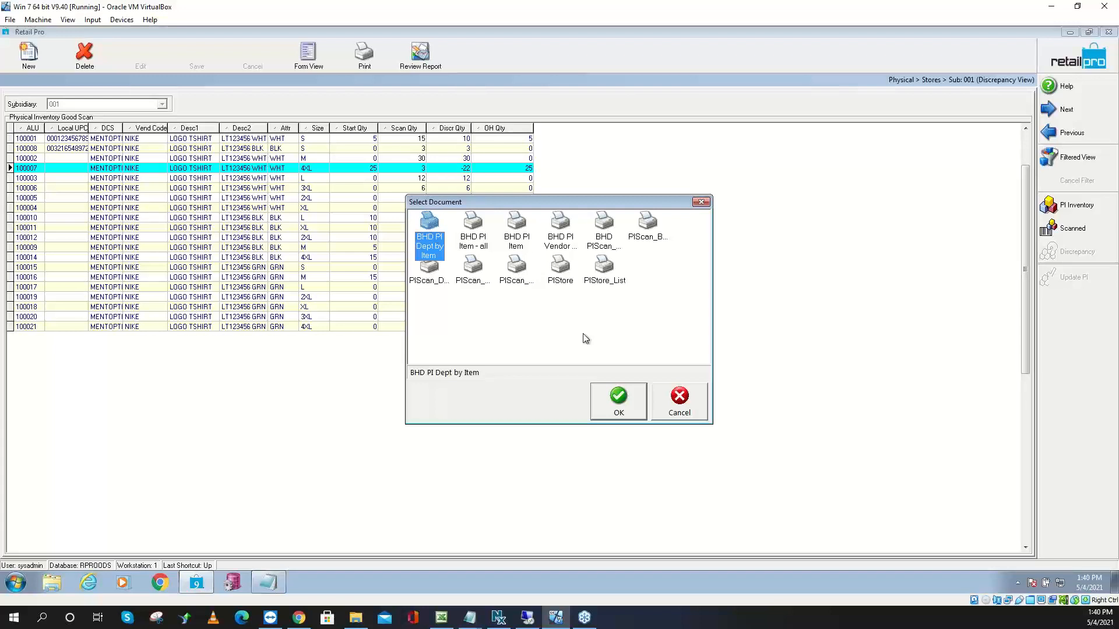
left_click(618, 401)
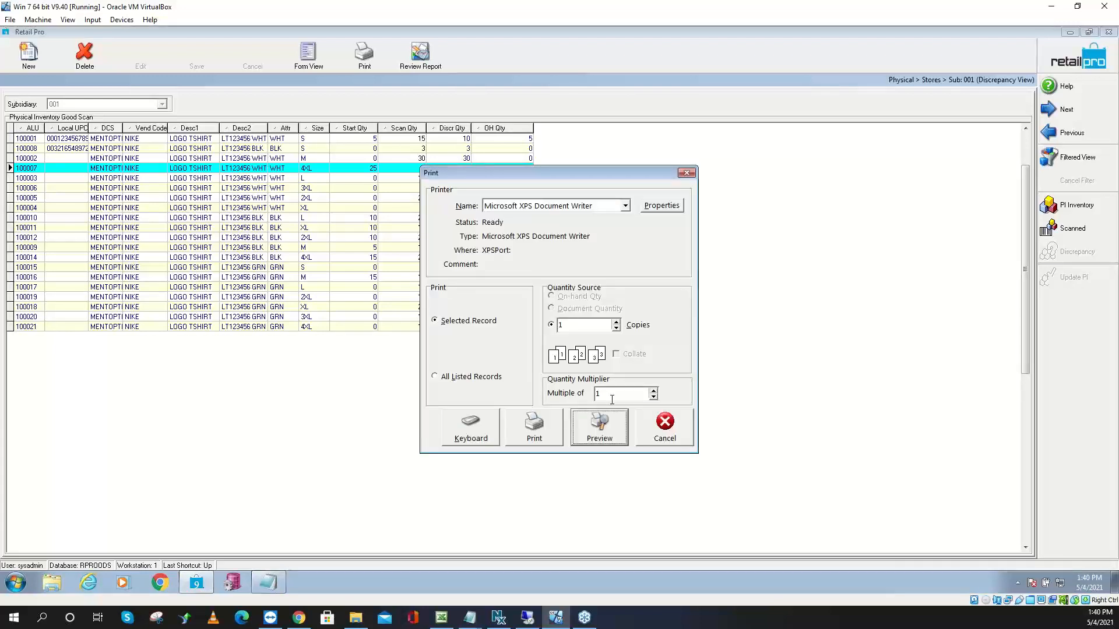
left_click(597, 430)
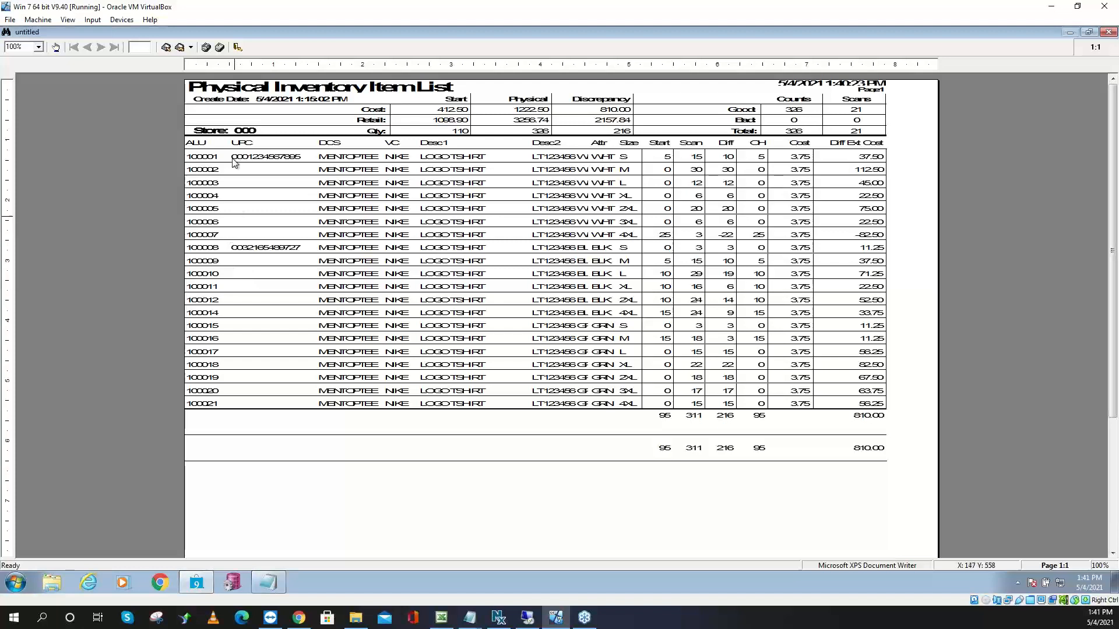
left_click(238, 47)
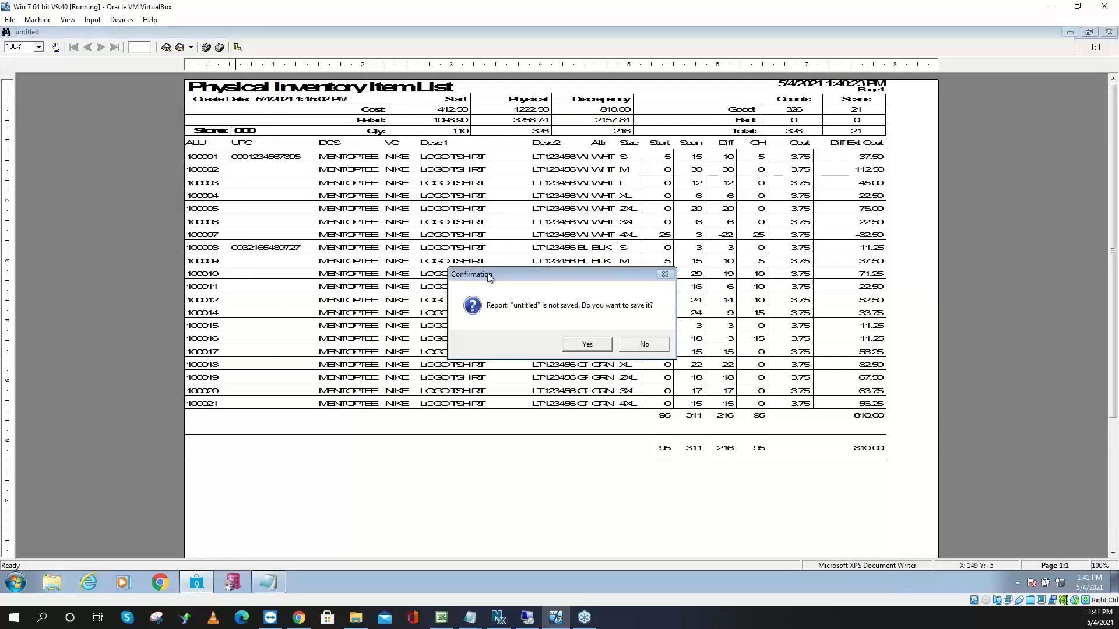
Decline saving the untitled report and go back to the main Inventory item list
left_click(644, 345)
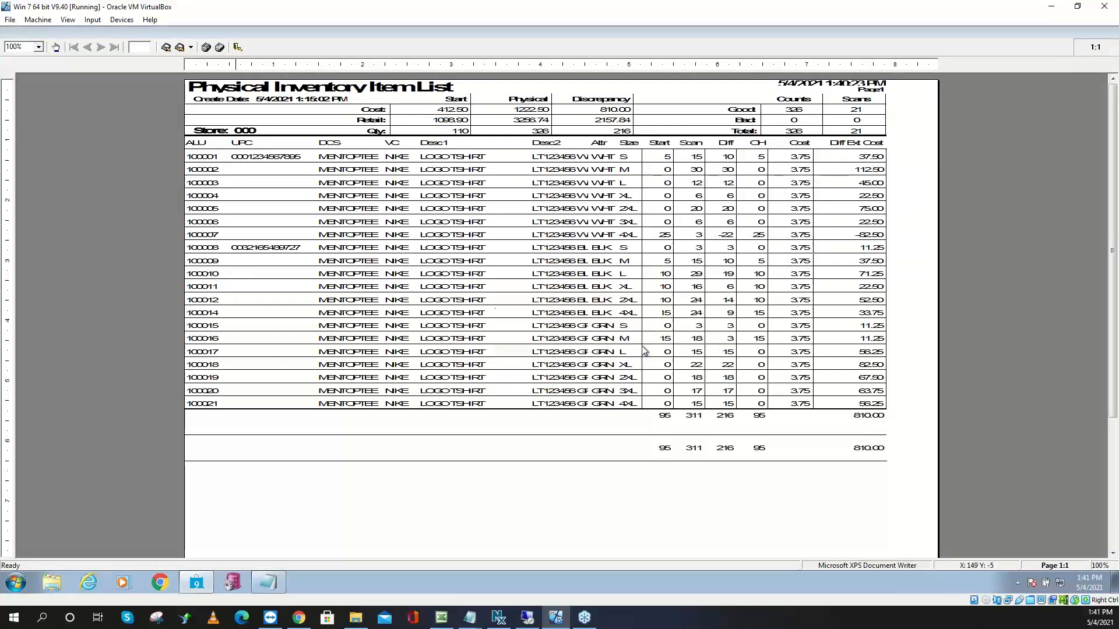
left_click(1059, 62)
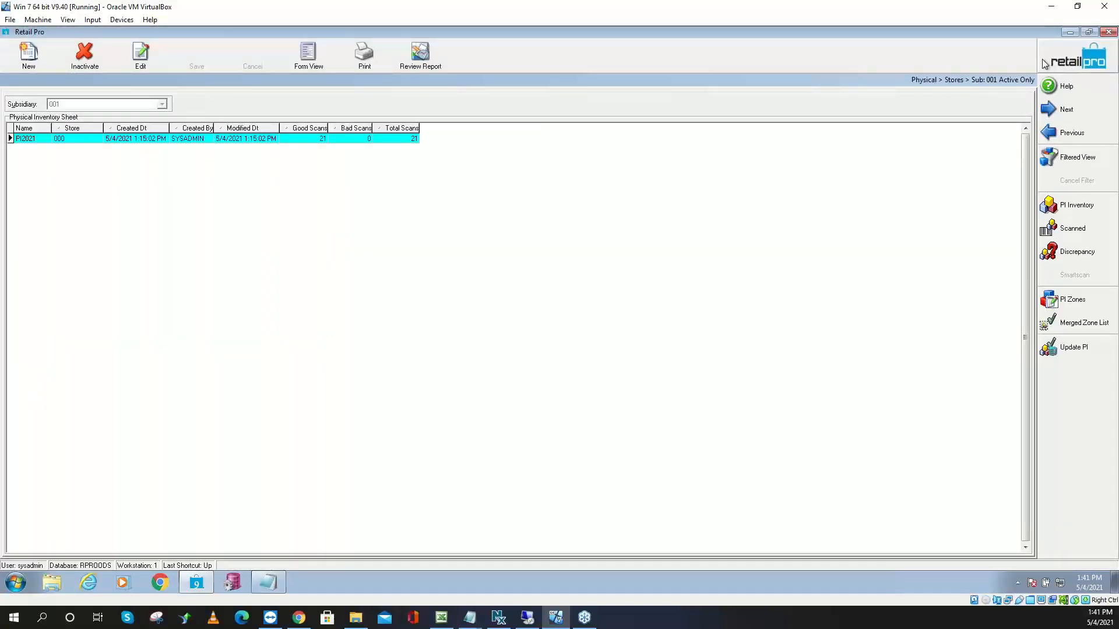
left_click(1063, 64)
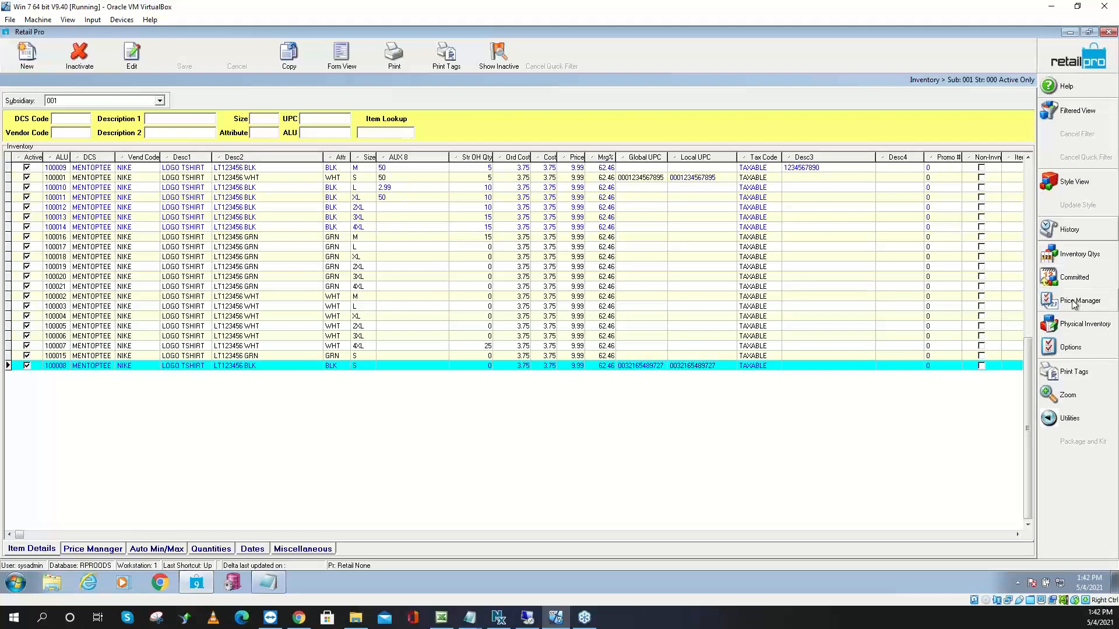
Start a new physical inventory zone for store 000 - Default0 named Corrections1
left_click(1087, 329)
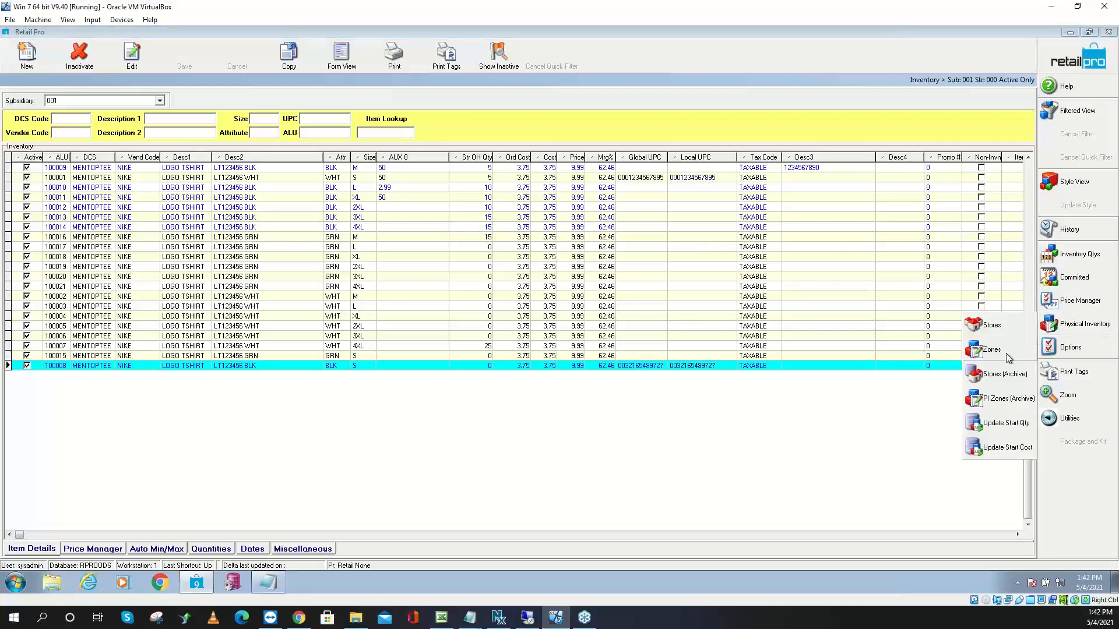
left_click(997, 351)
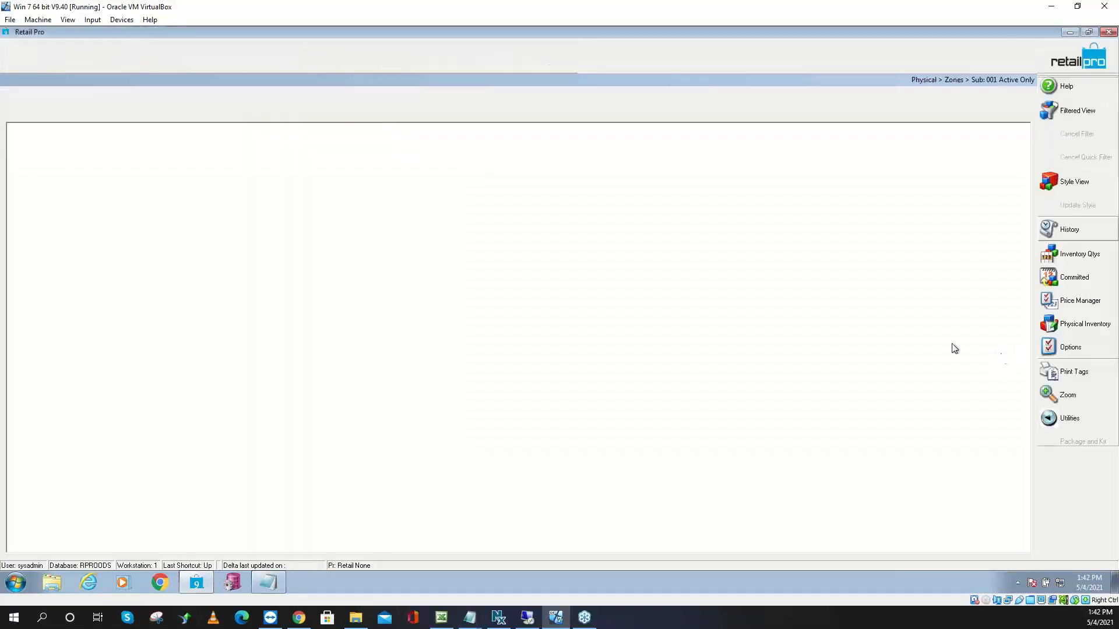
left_click(29, 59)
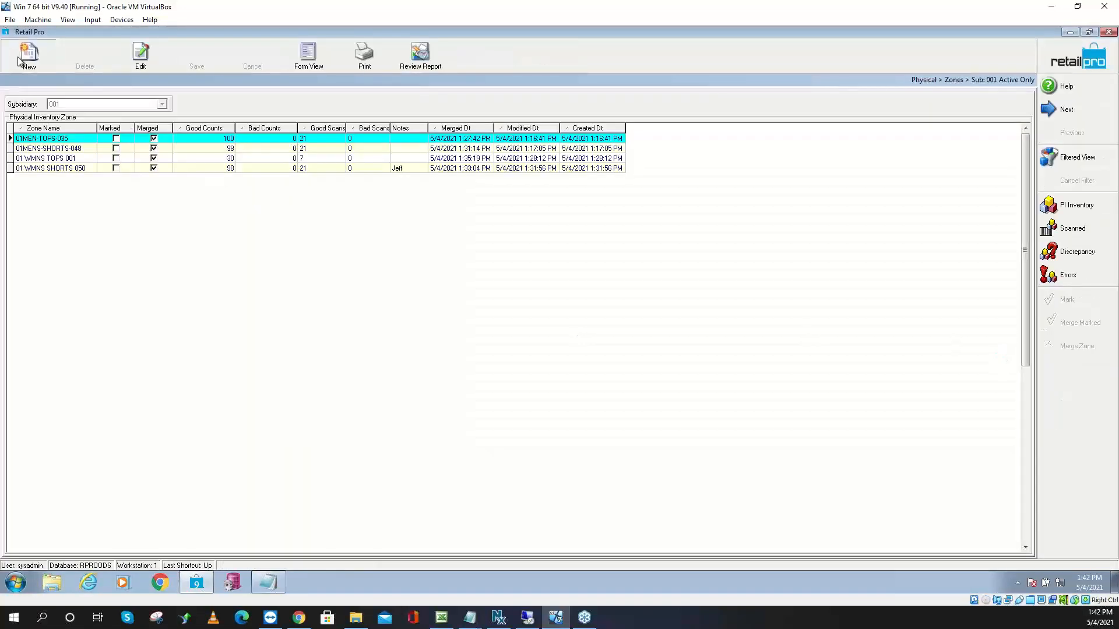
left_click(493, 267)
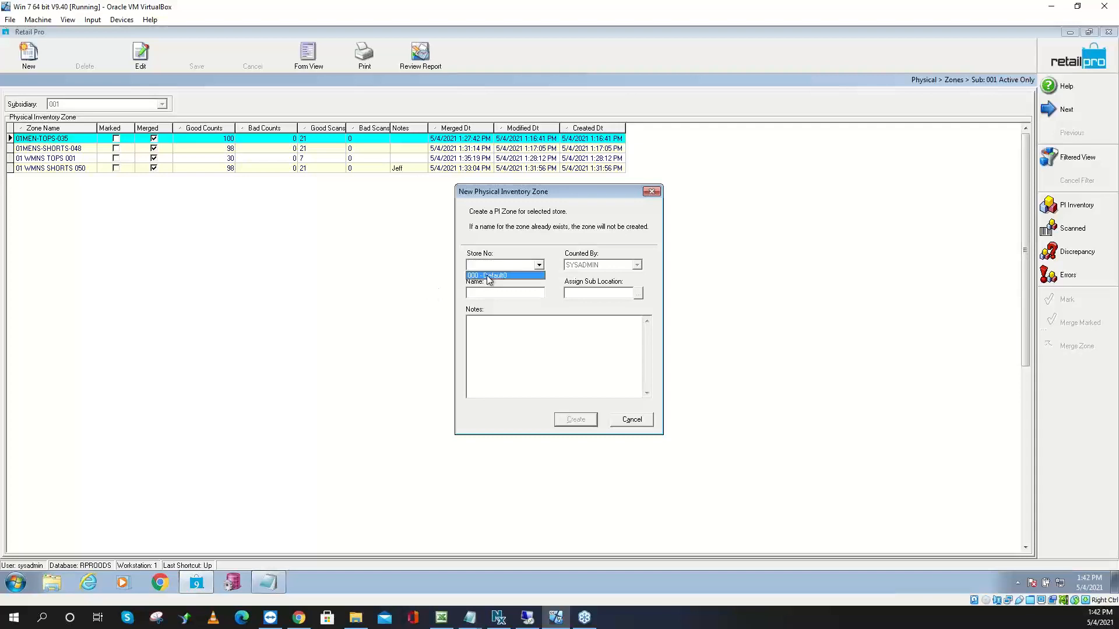
left_click(487, 278)
left_click(486, 293)
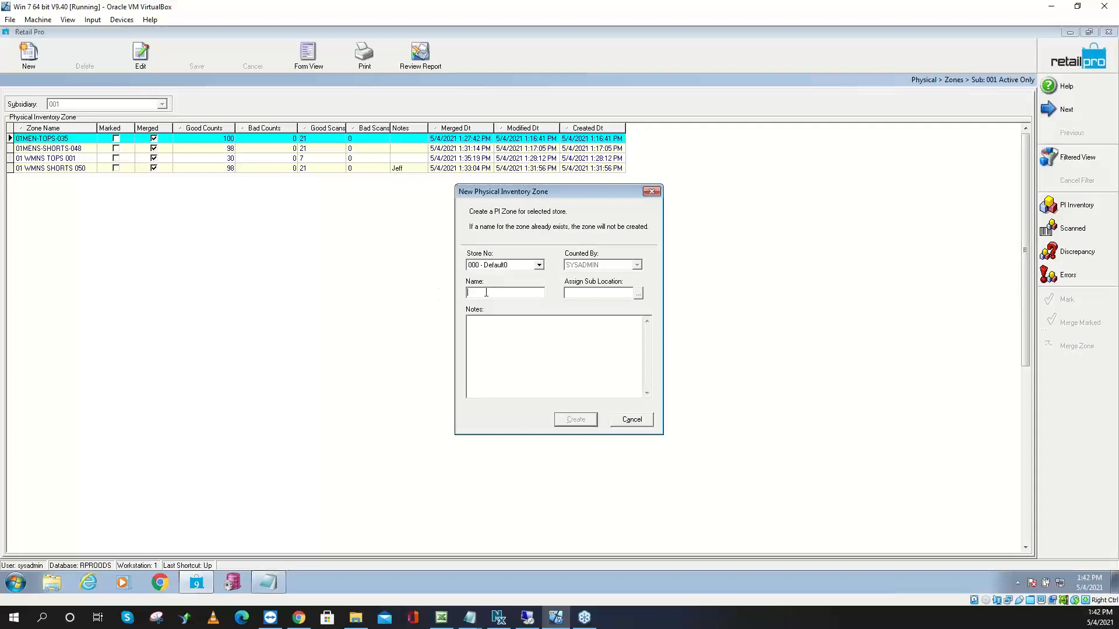
type("0")
Save the CORRECTIONS1 zone and manually add counts: item 100007 at 20, item 100010 at -10
left_click(580, 426)
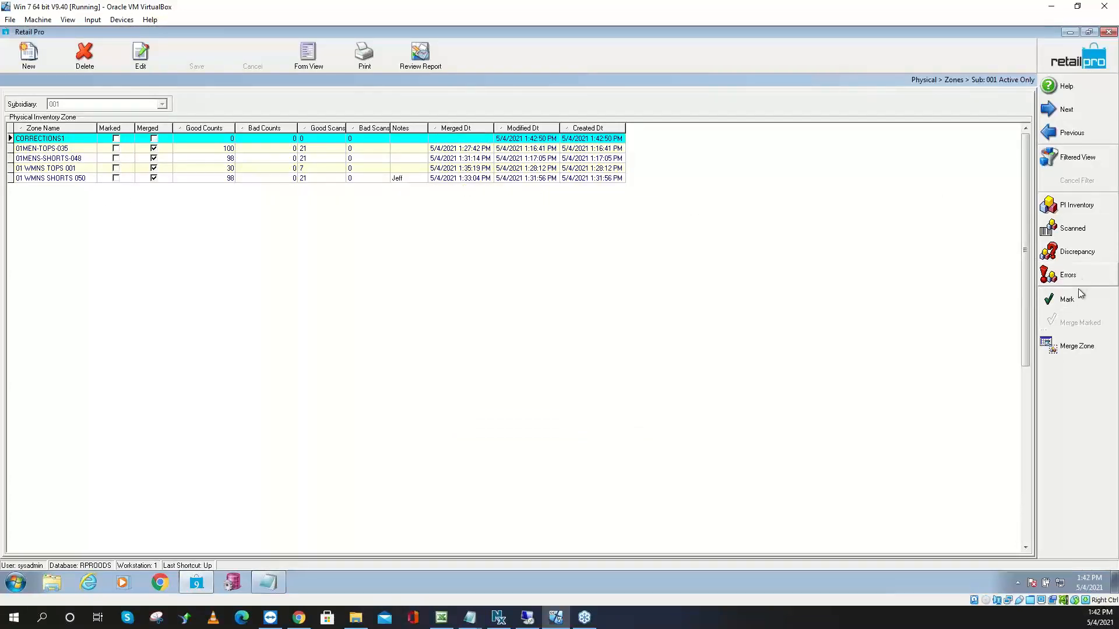
left_click(1082, 236)
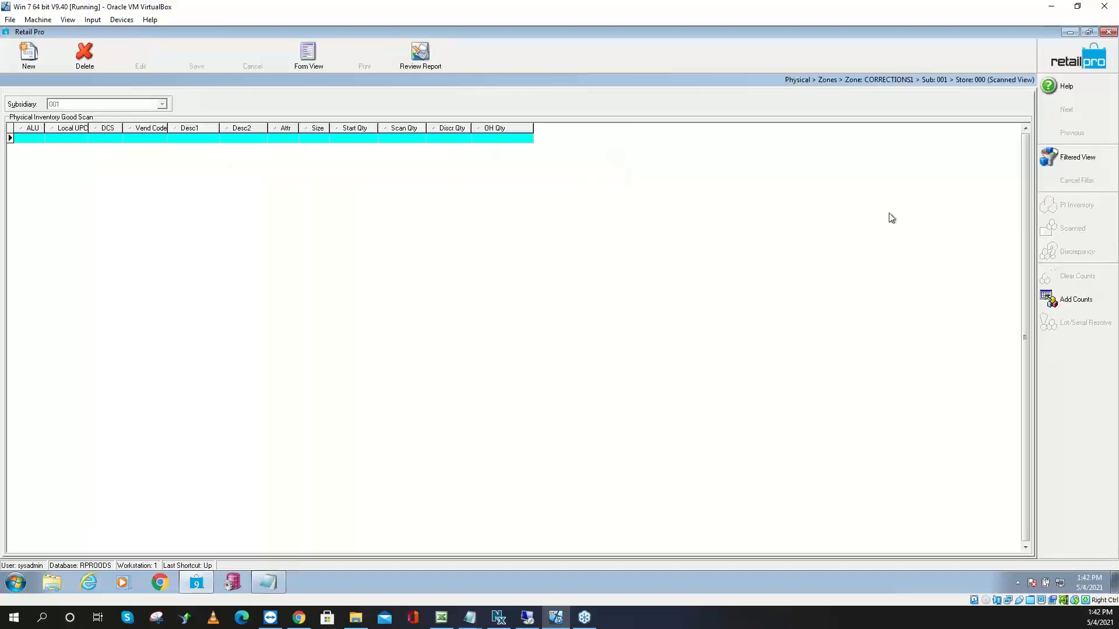
left_click(1070, 300)
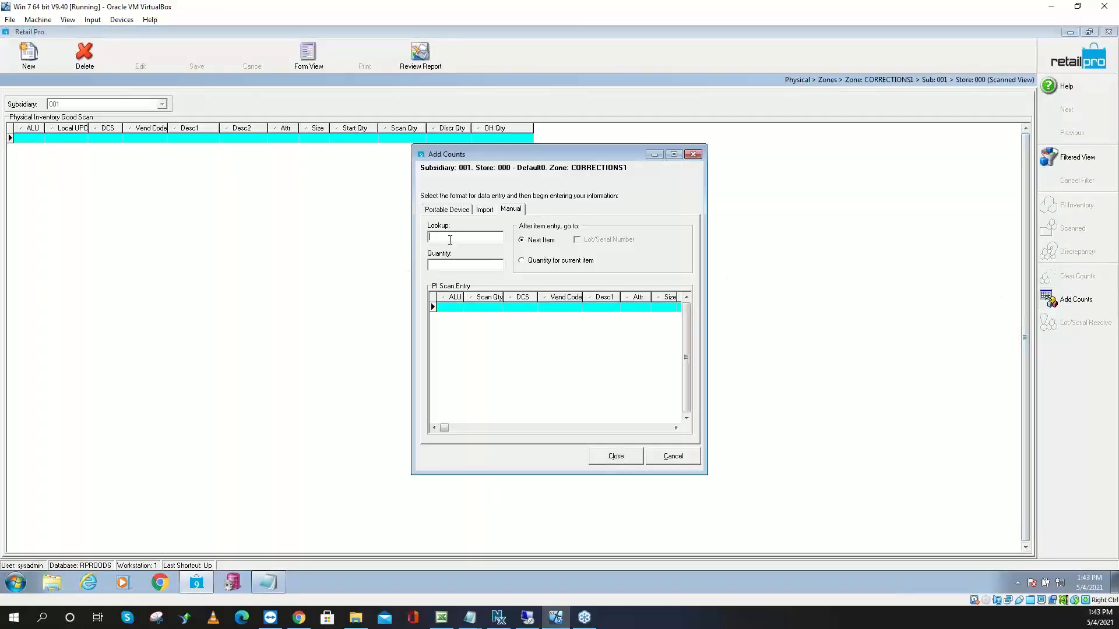
type("100007")
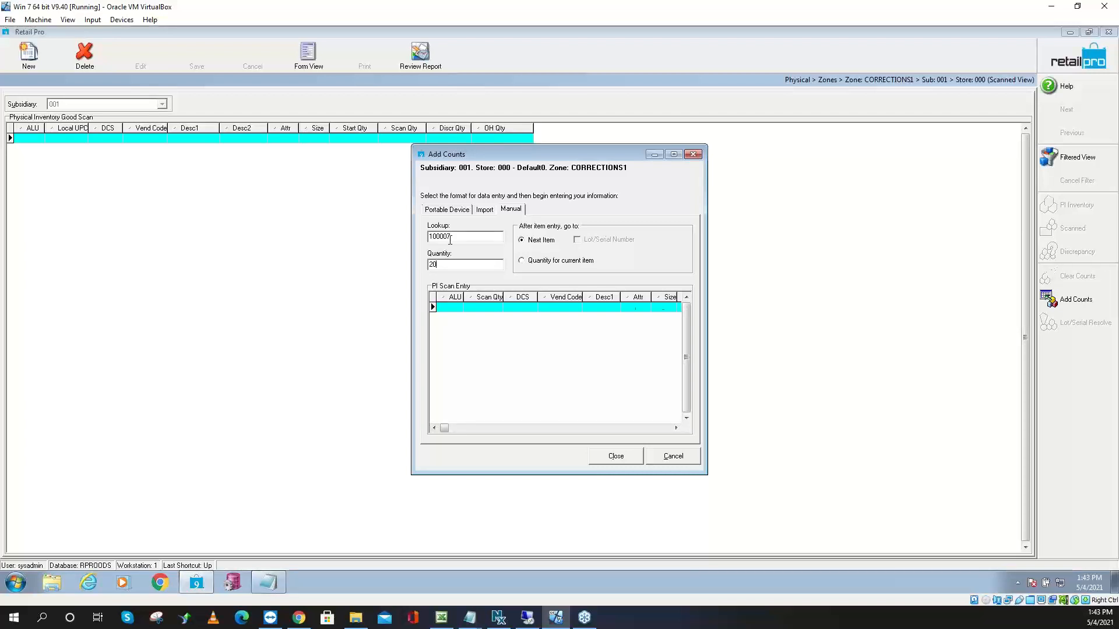
key("Return")
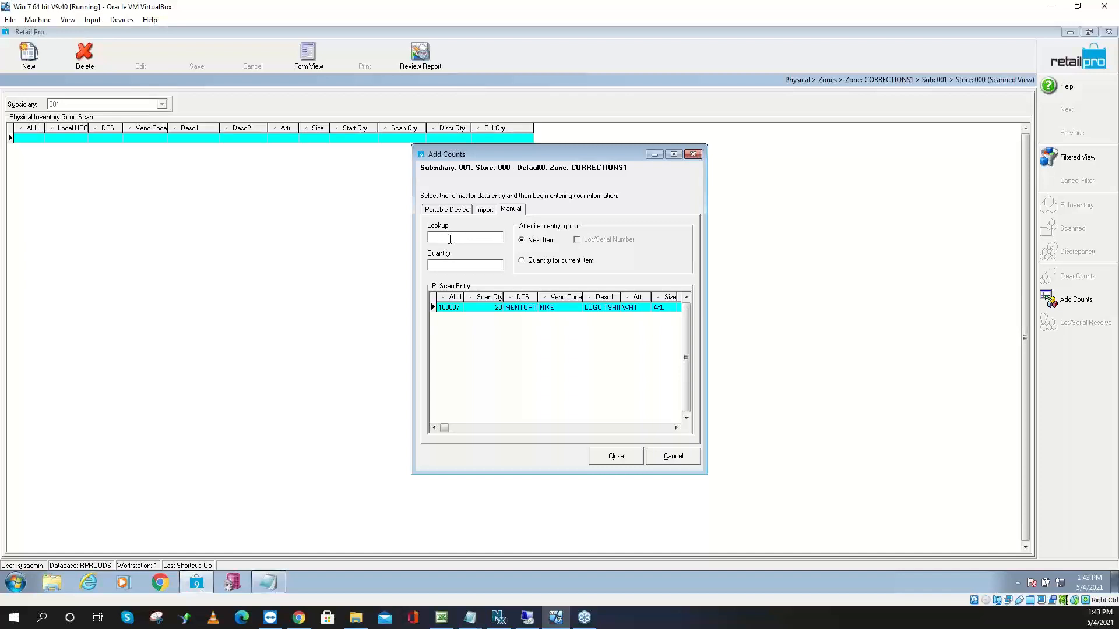
type("100010")
key("Return")
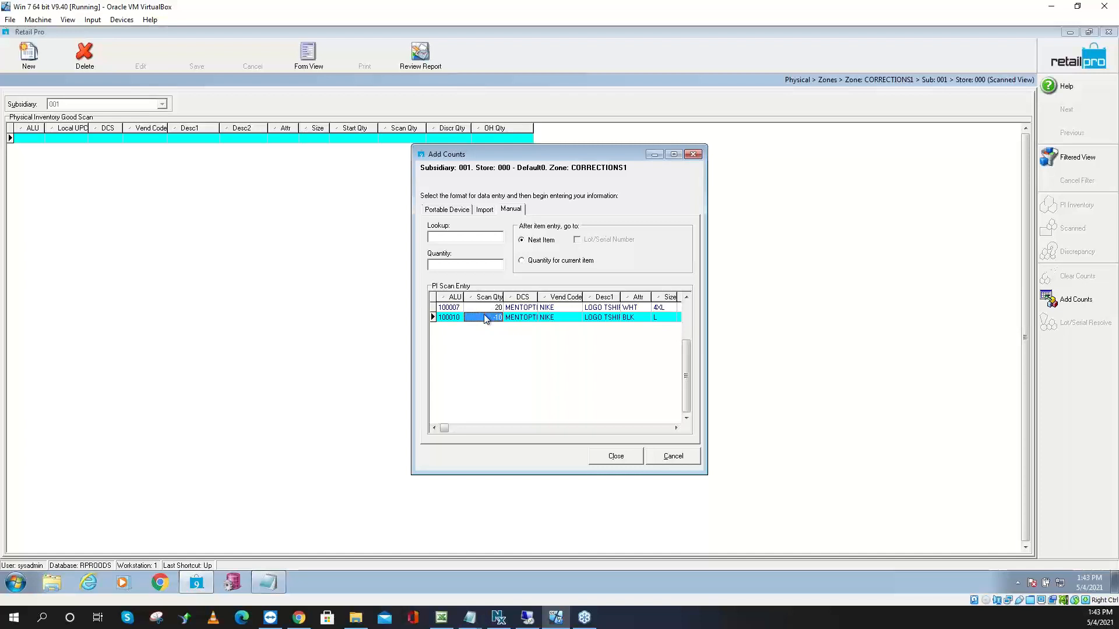
left_click(632, 458)
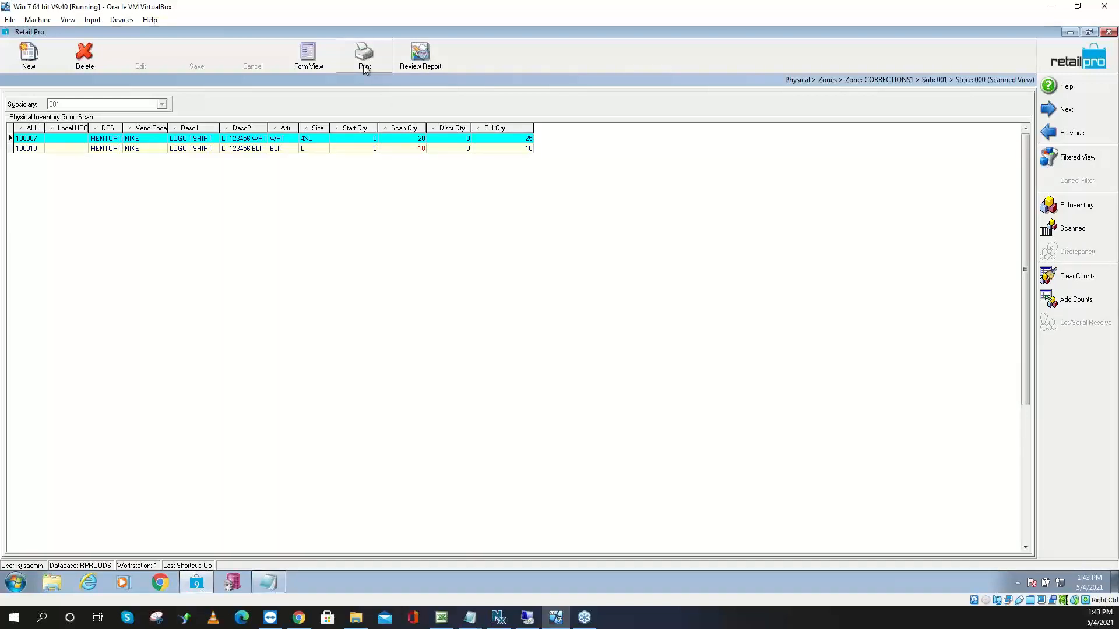
Merge zone CORRECTIONS1 into physical inventory, then return to the Inventory item list
left_click(1059, 70)
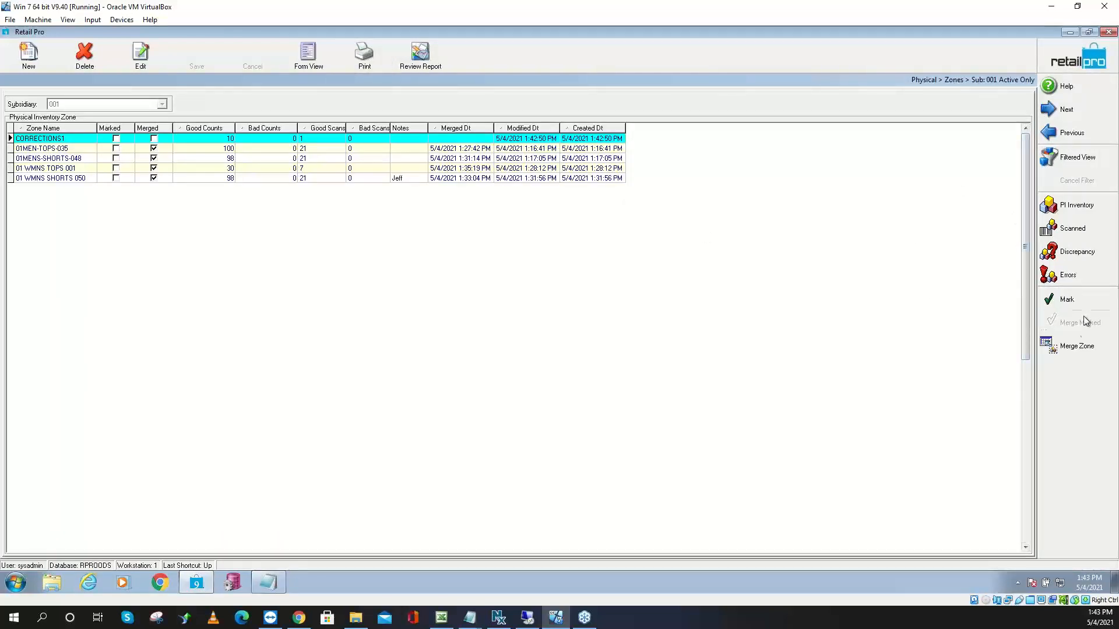
left_click(1076, 344)
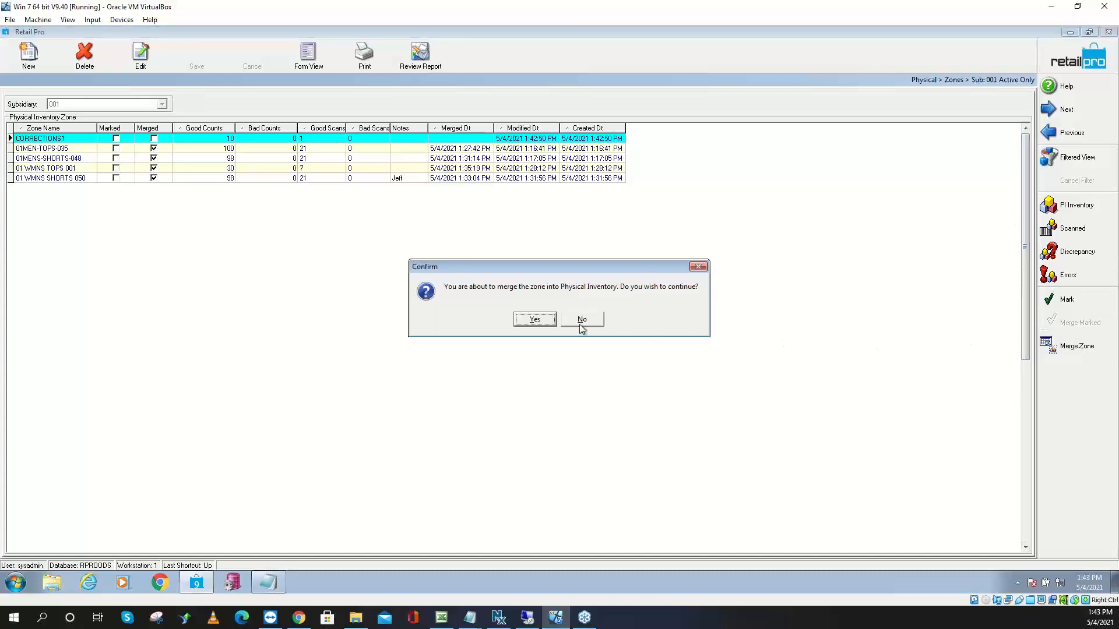
left_click(535, 320)
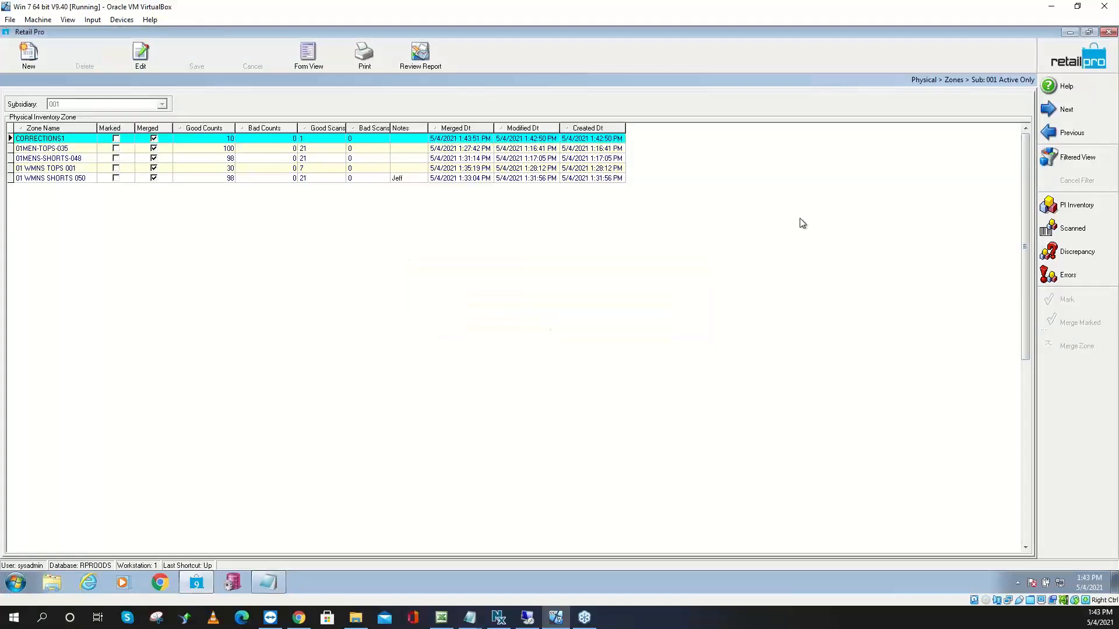
left_click(1099, 65)
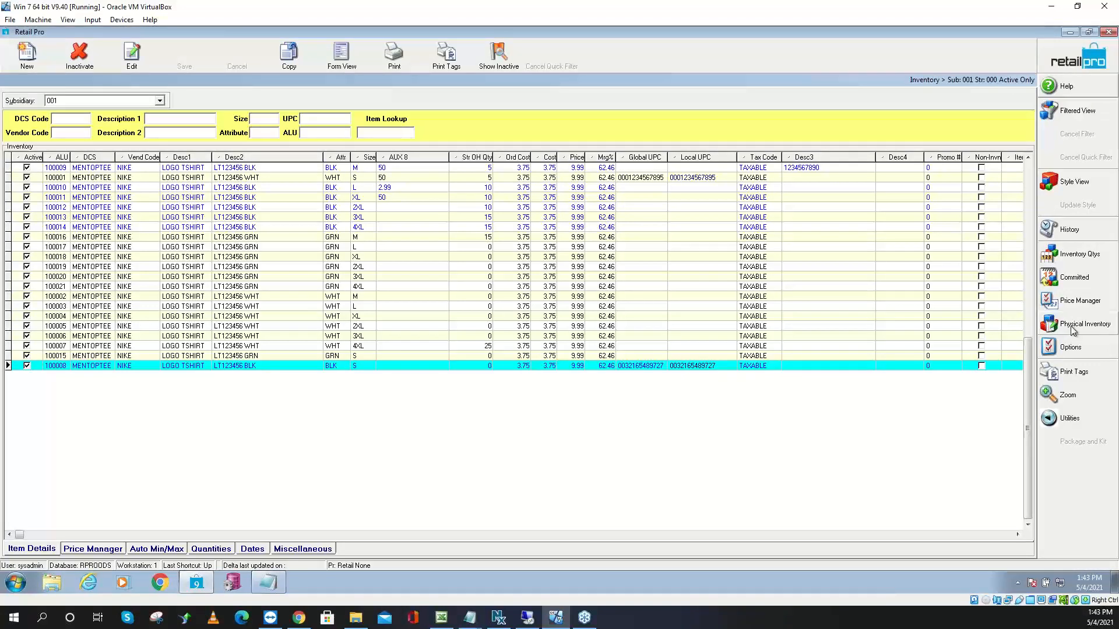
Open the PI2021 sheet's discrepancy view and review item 100007's start, scanned and -2 discrepancy
left_click(1070, 329)
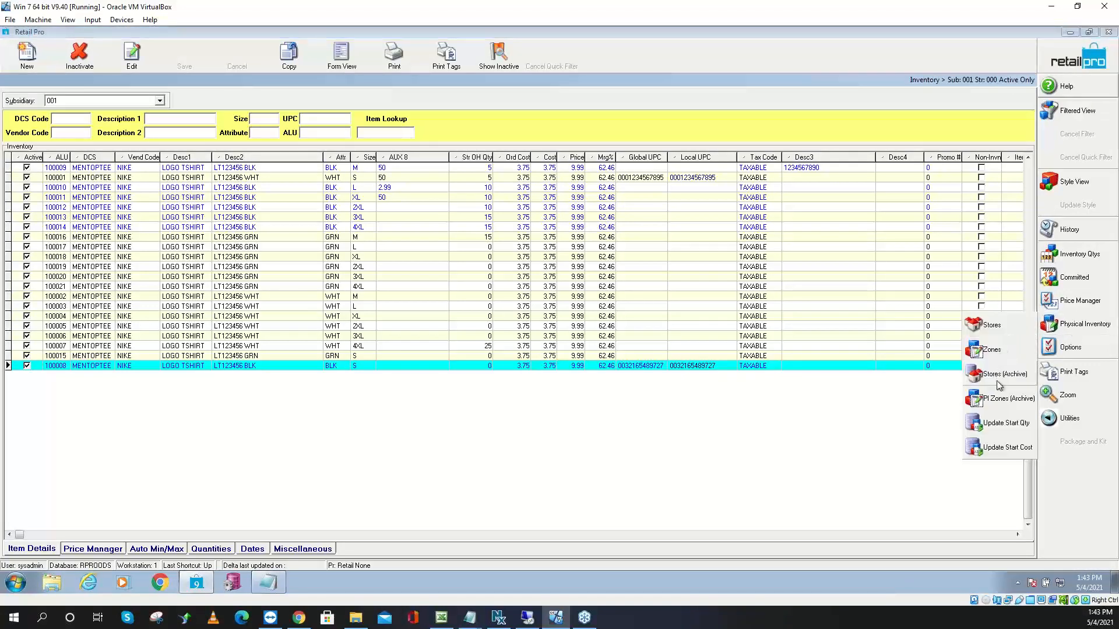
left_click(995, 327)
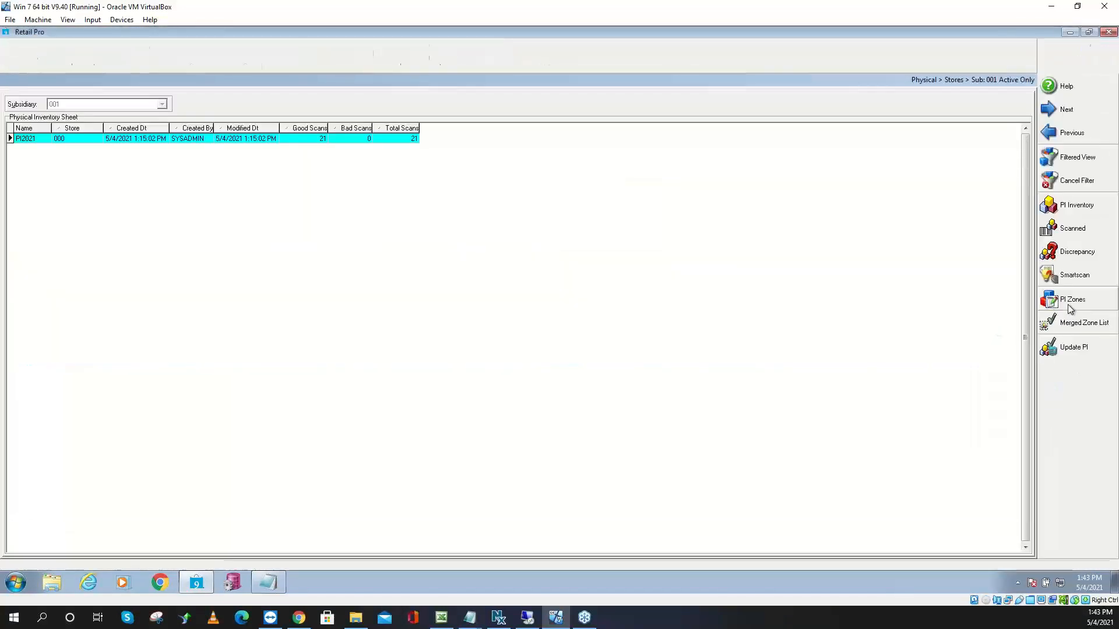
left_click(1078, 251)
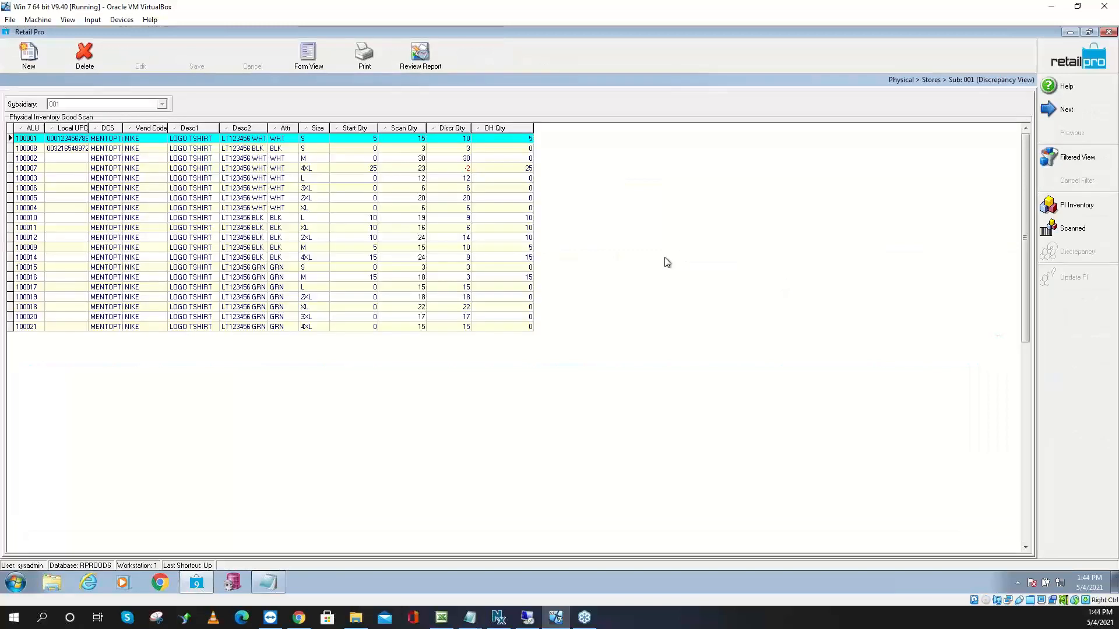
left_click(47, 170)
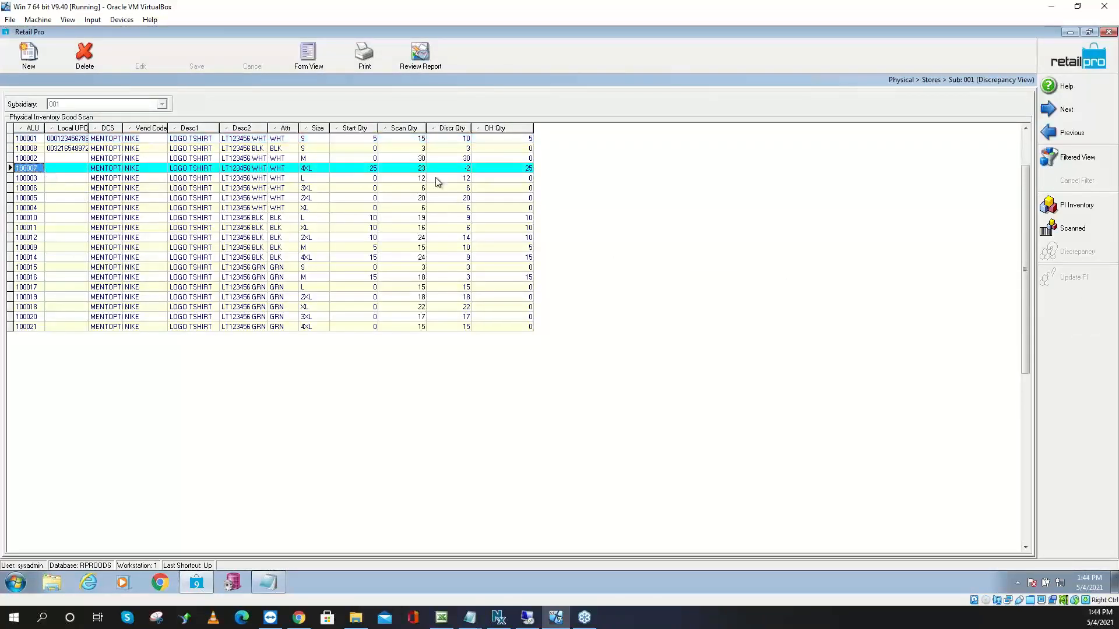
left_click(373, 169)
left_click(413, 169)
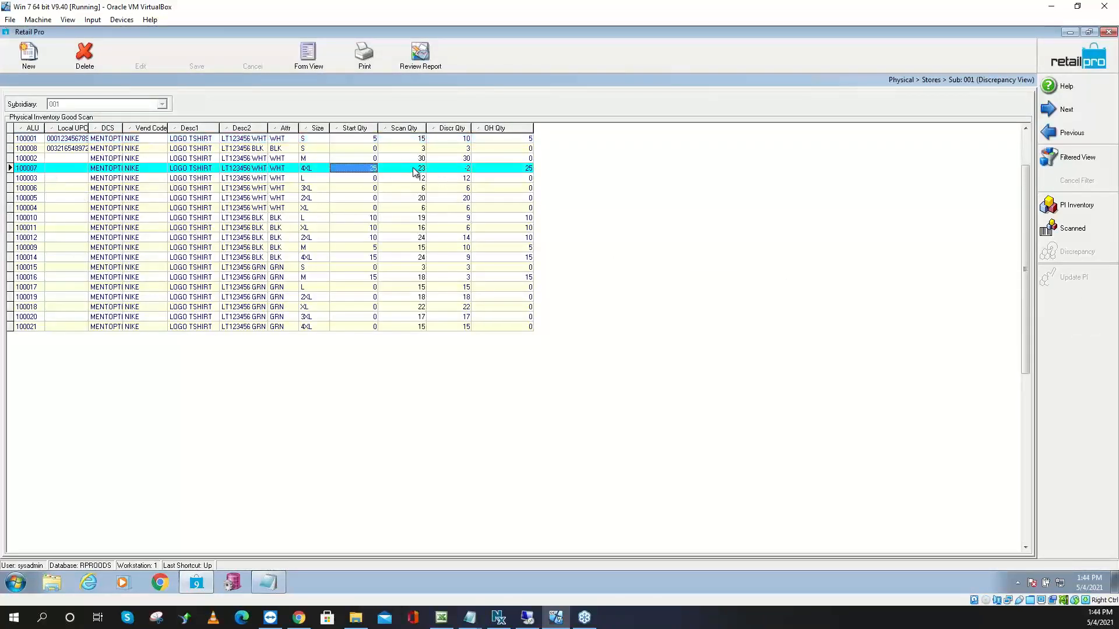
left_click(463, 170)
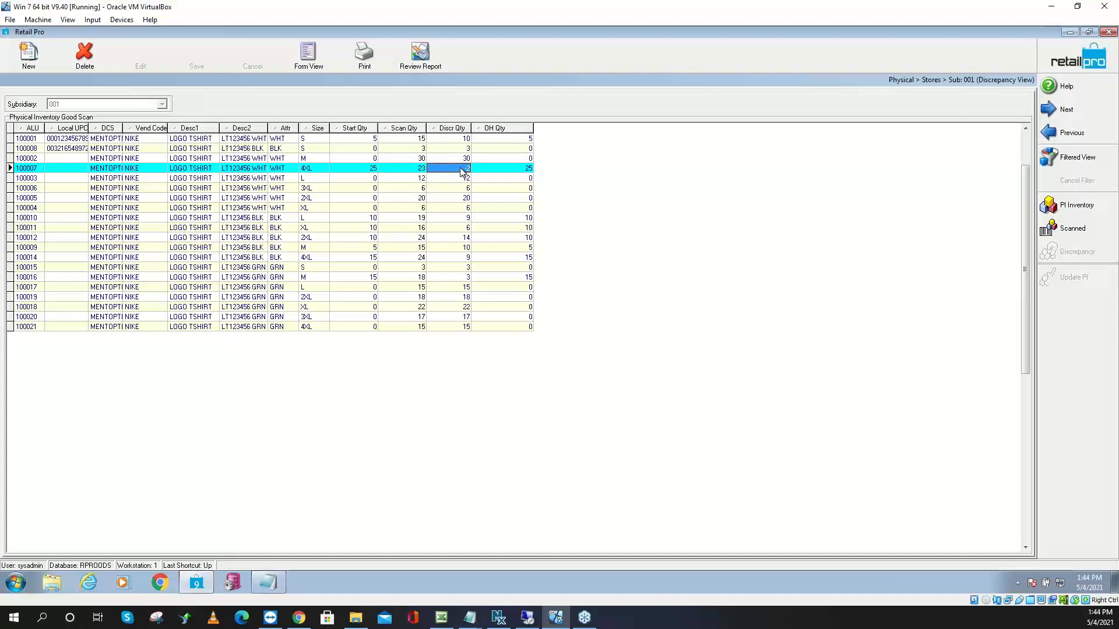
Review item 100010's quantities: start 10, scanned 19, discrepancy 9
left_click(51, 218)
left_click(371, 220)
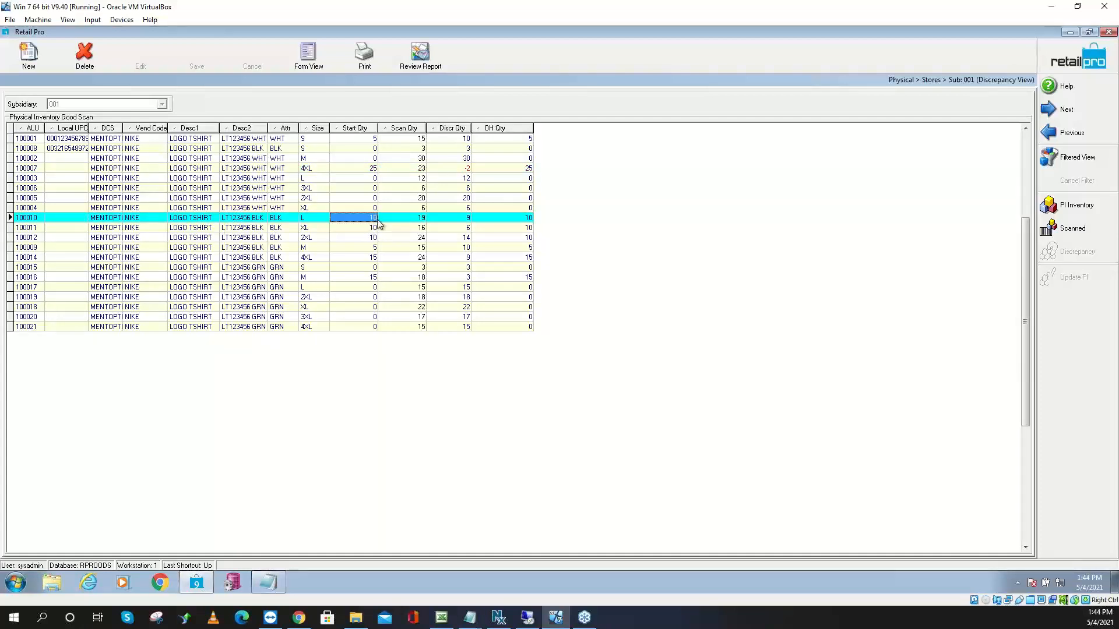
left_click(410, 222)
left_click(447, 223)
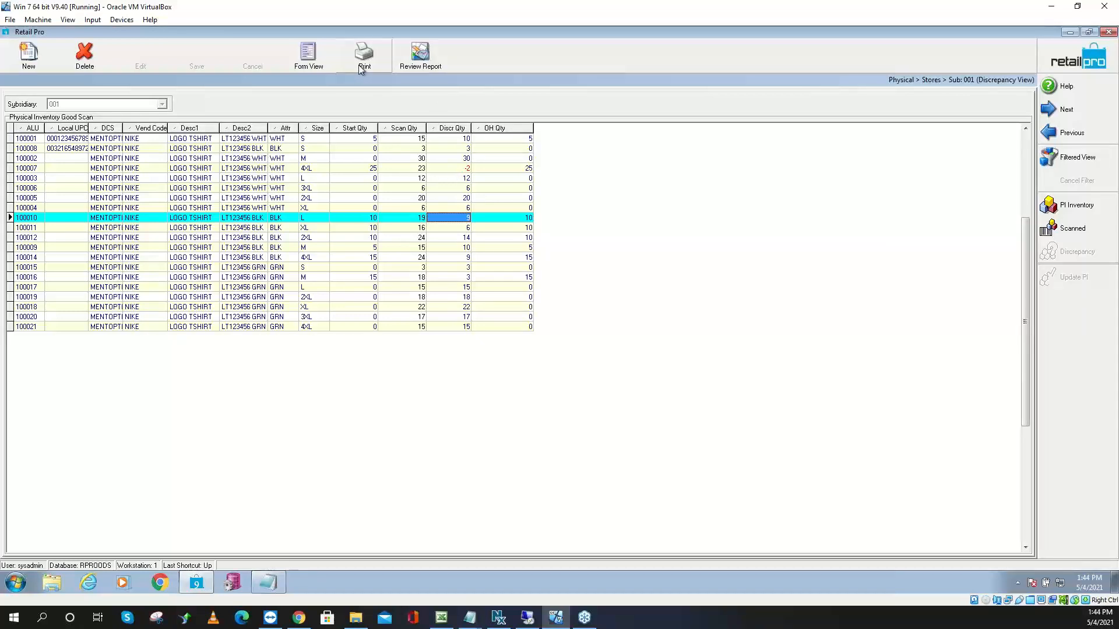
Browse the BHD PI print reports without printing, then close the discrepancy view
left_click(363, 55)
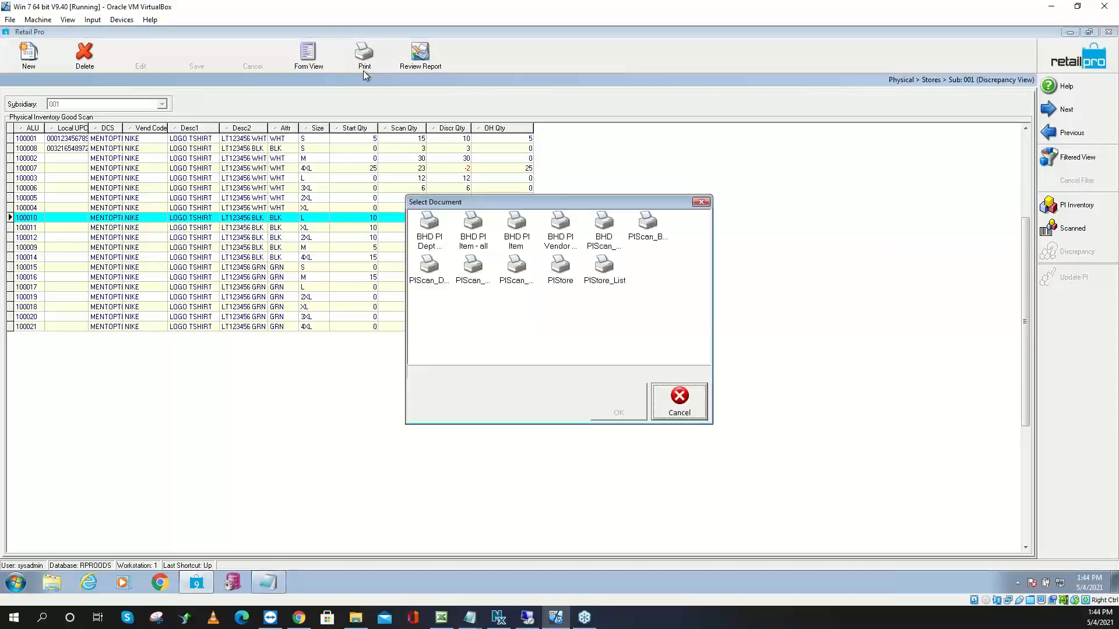
left_click(470, 236)
left_click(594, 238)
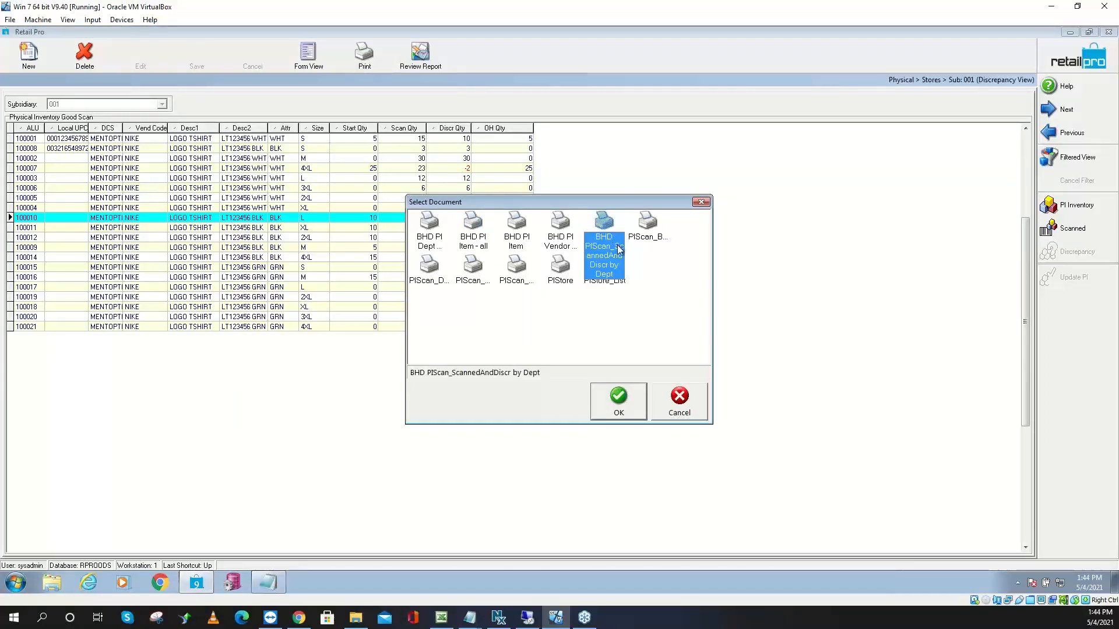
left_click(562, 248)
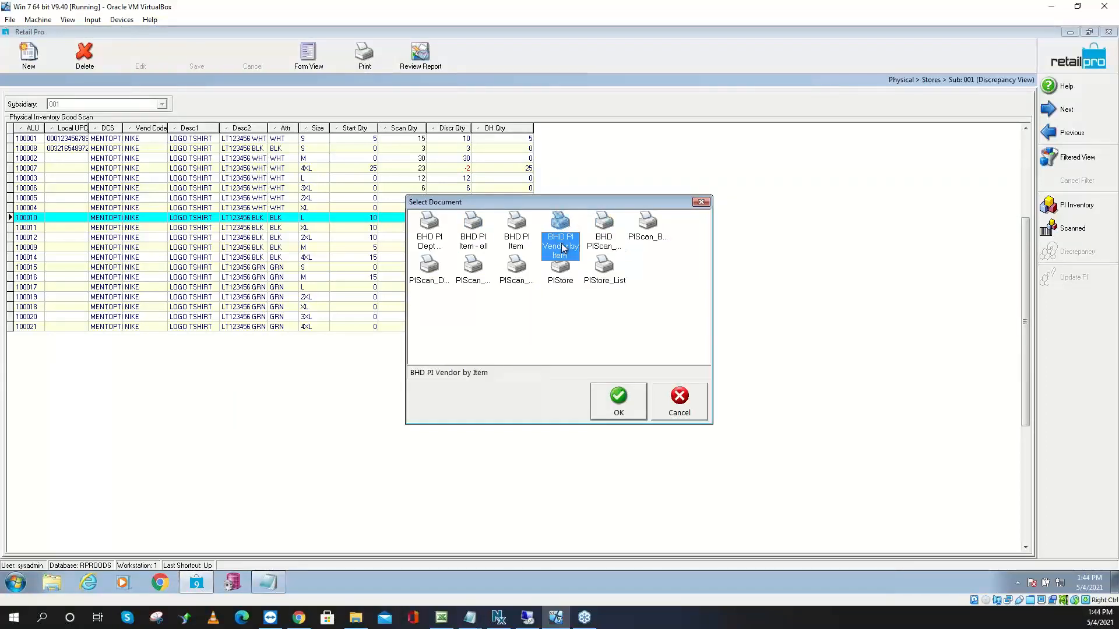
left_click(608, 242)
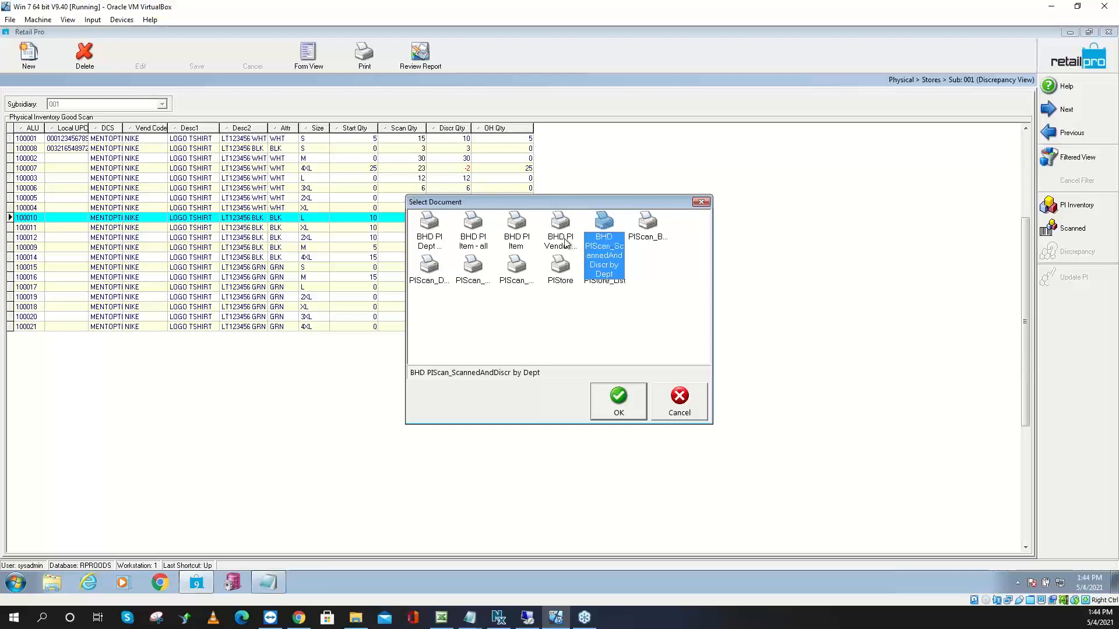
left_click(517, 238)
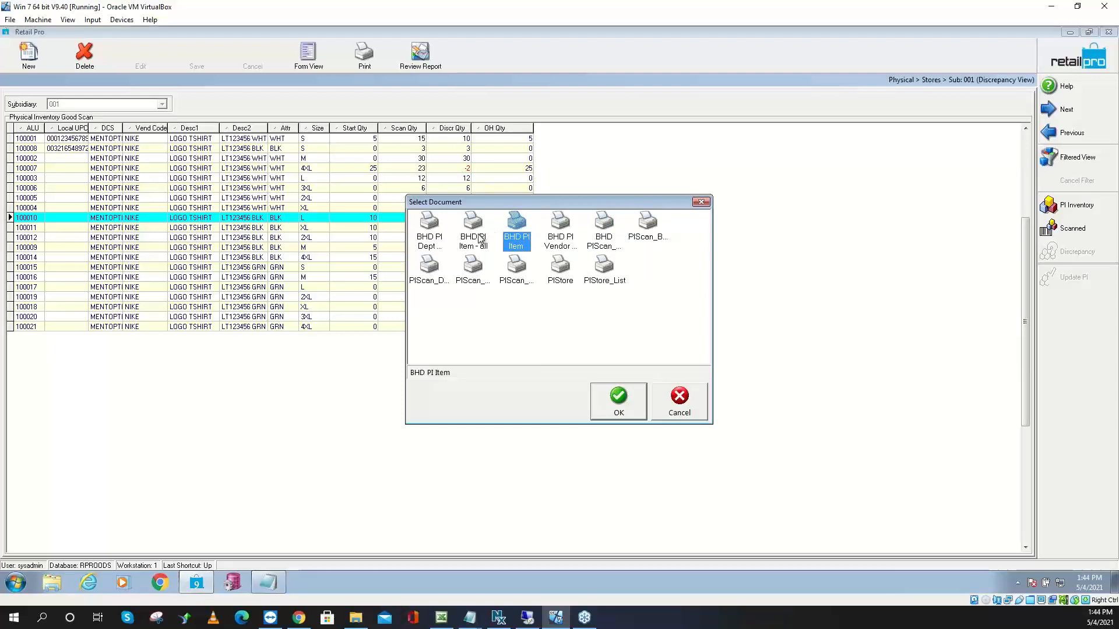
left_click(480, 238)
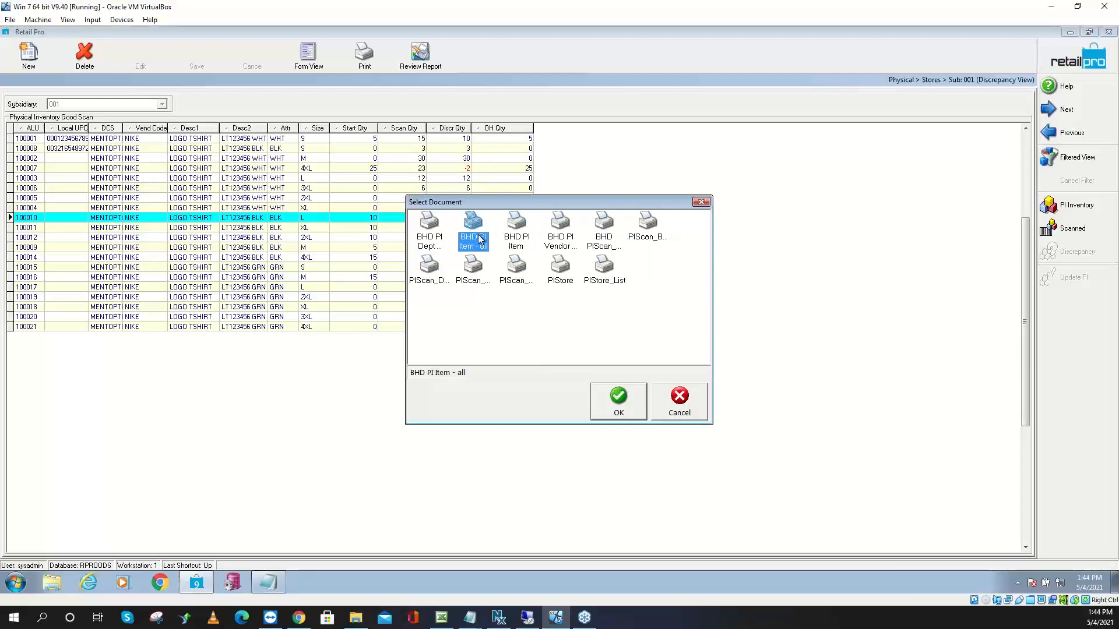
left_click(677, 392)
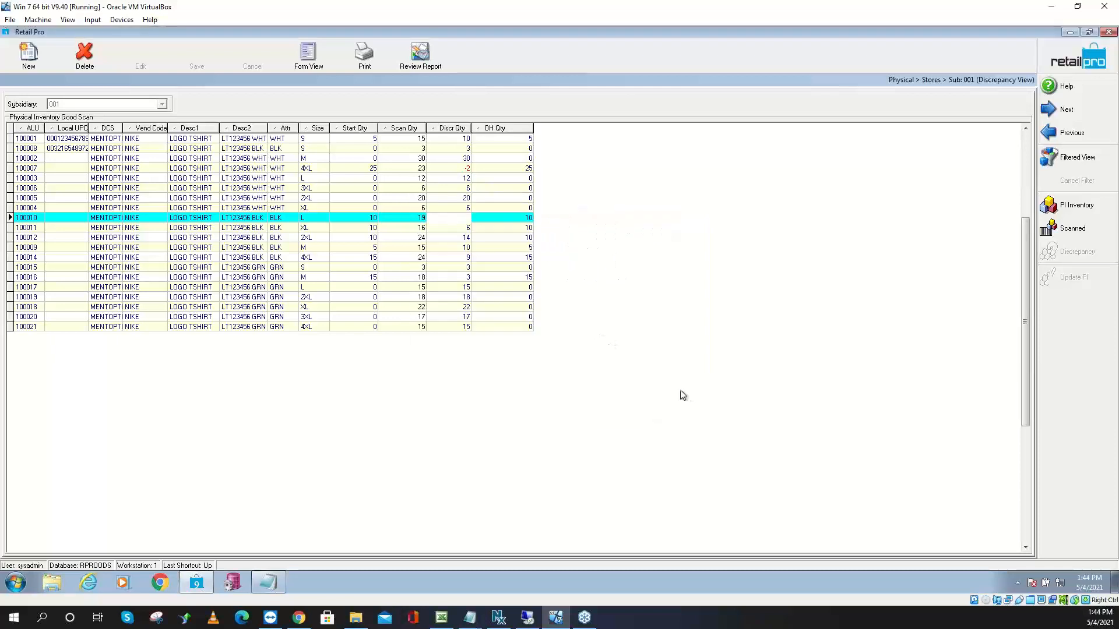
left_click(1070, 58)
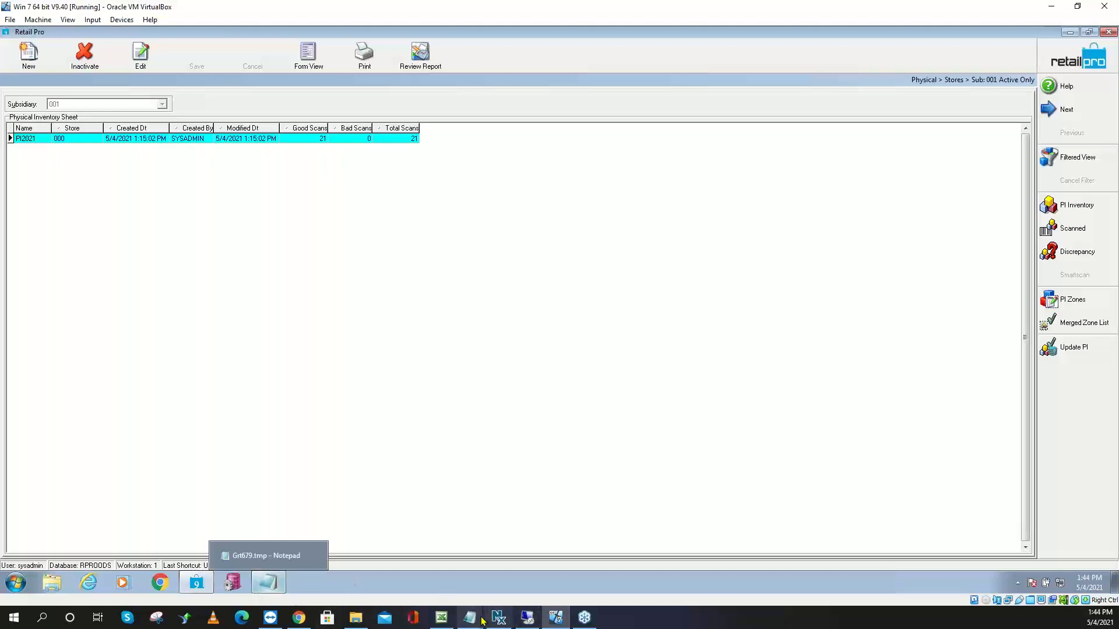
mouse_move(472, 618)
left_click(685, 554)
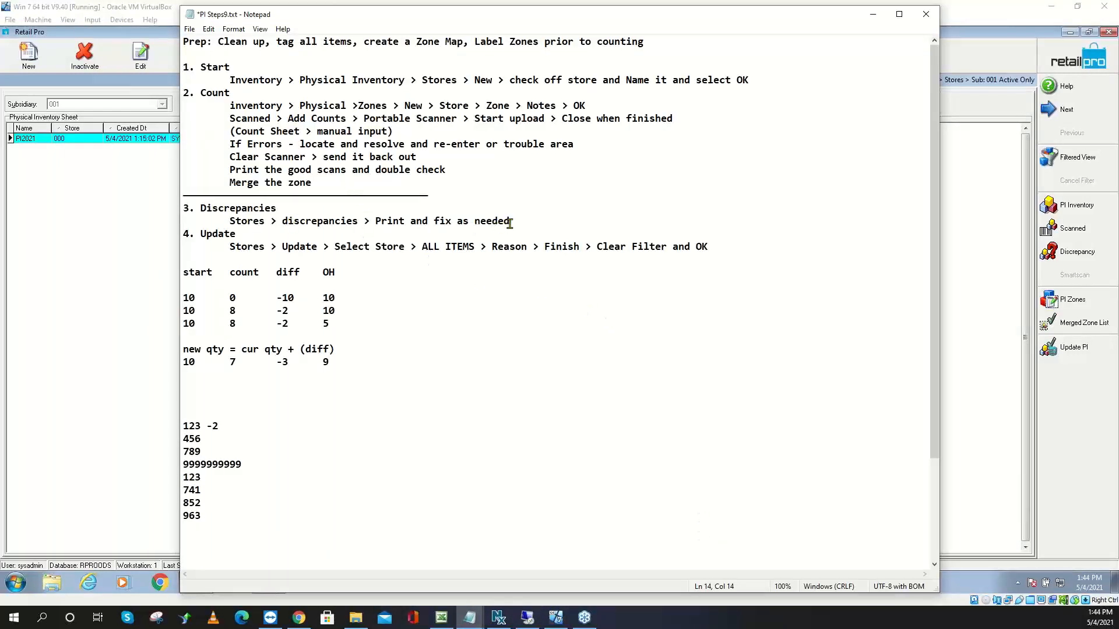
left_click_drag(510, 222, 371, 224)
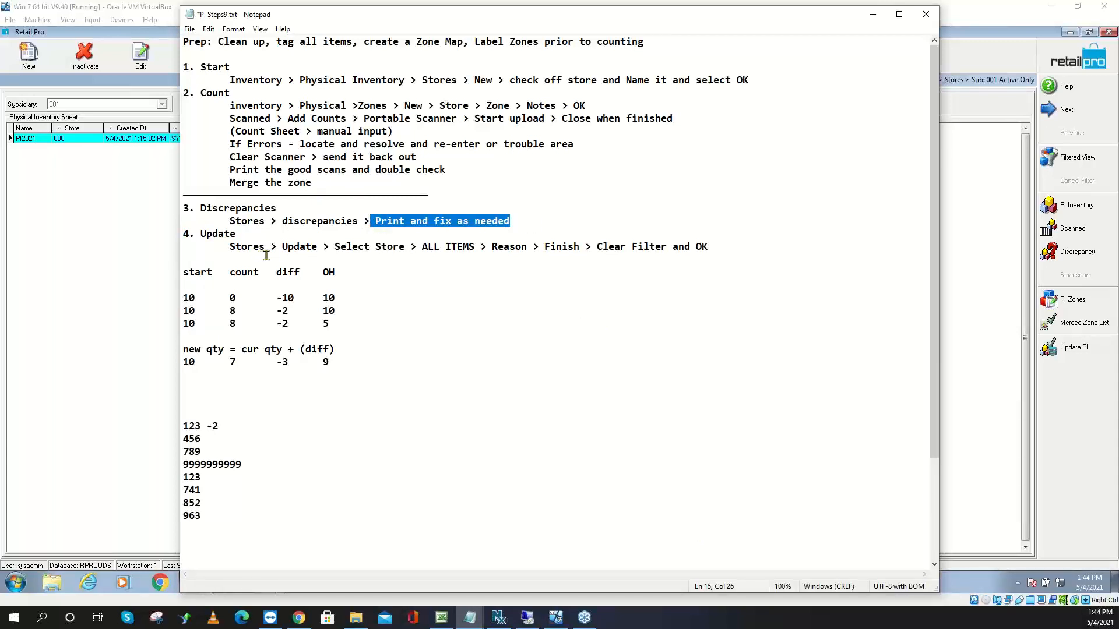
left_click_drag(230, 248, 744, 250)
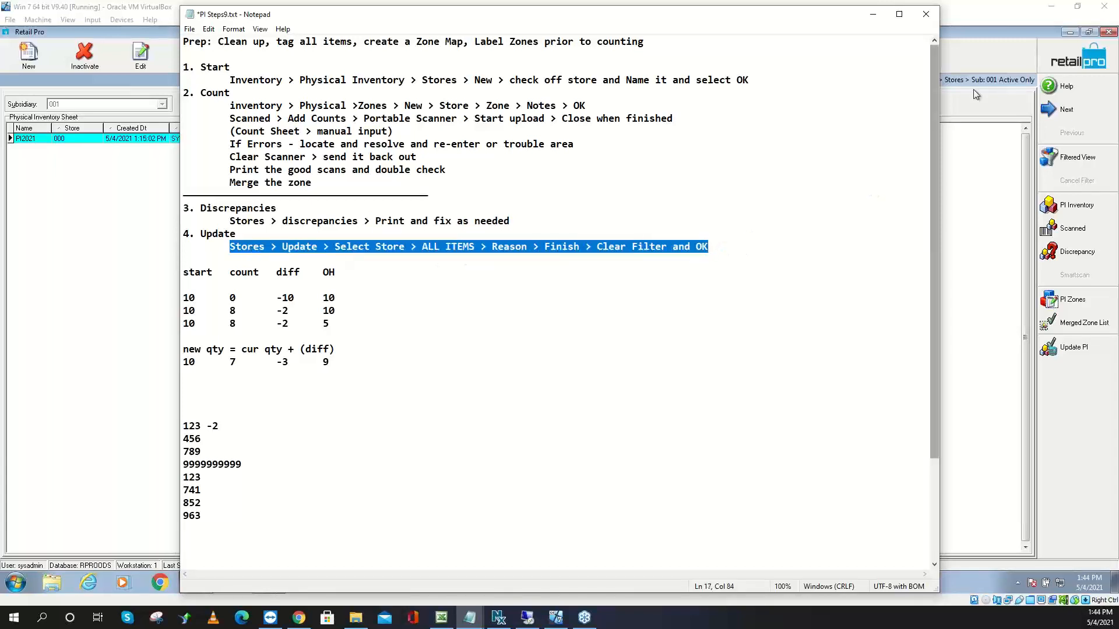
left_click(875, 19)
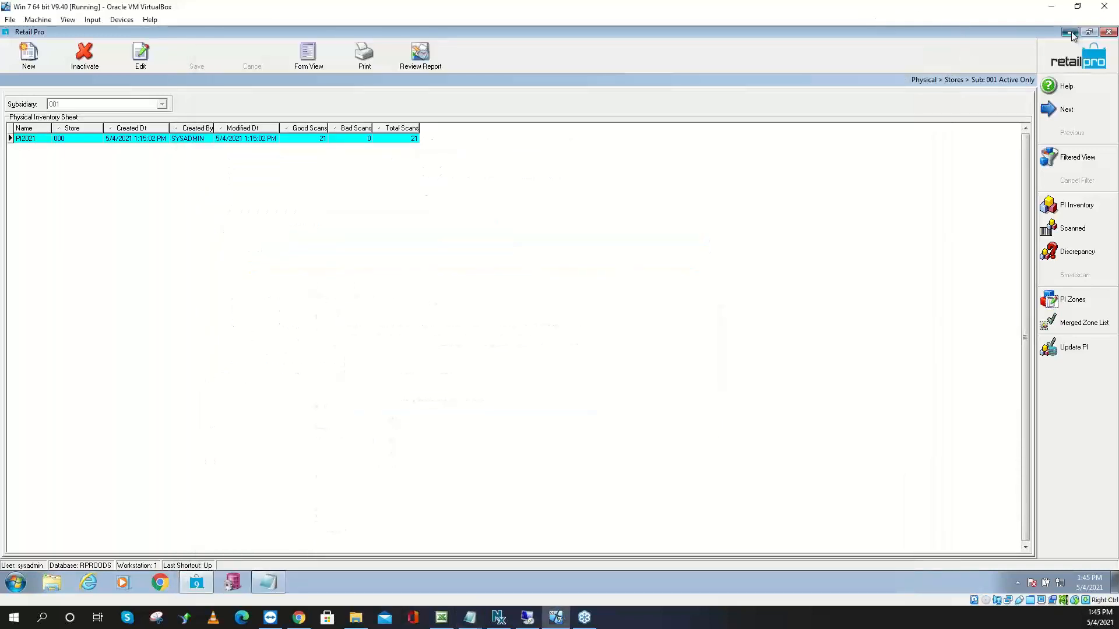
Minimize Retail Pro and close the Grt679.tmp notes window on the desktop
left_click(1071, 31)
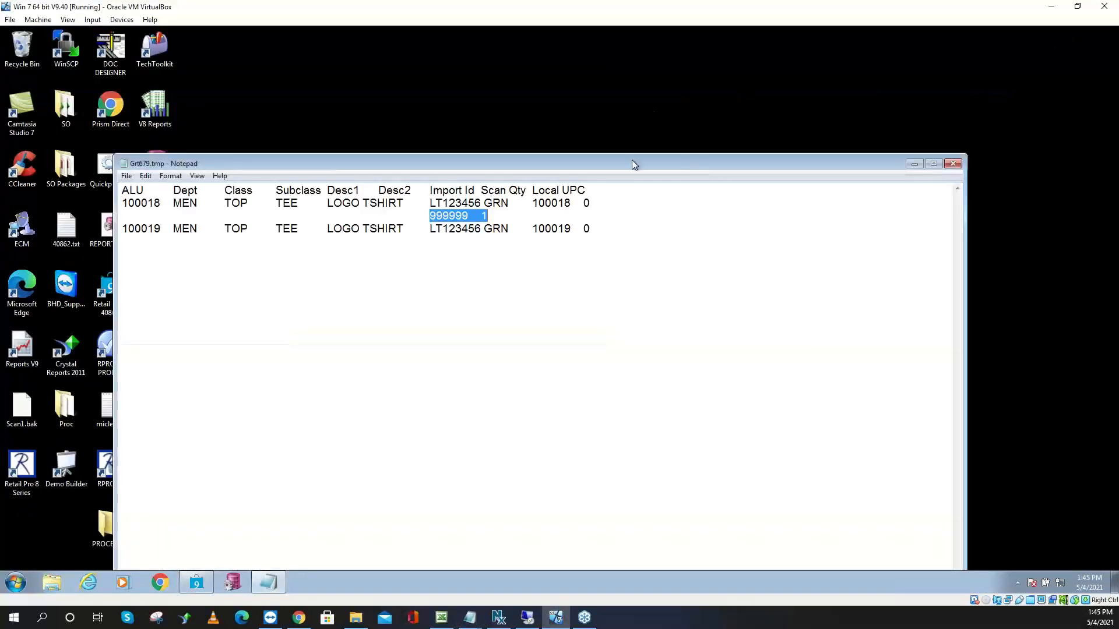
left_click_drag(632, 160, 606, 104)
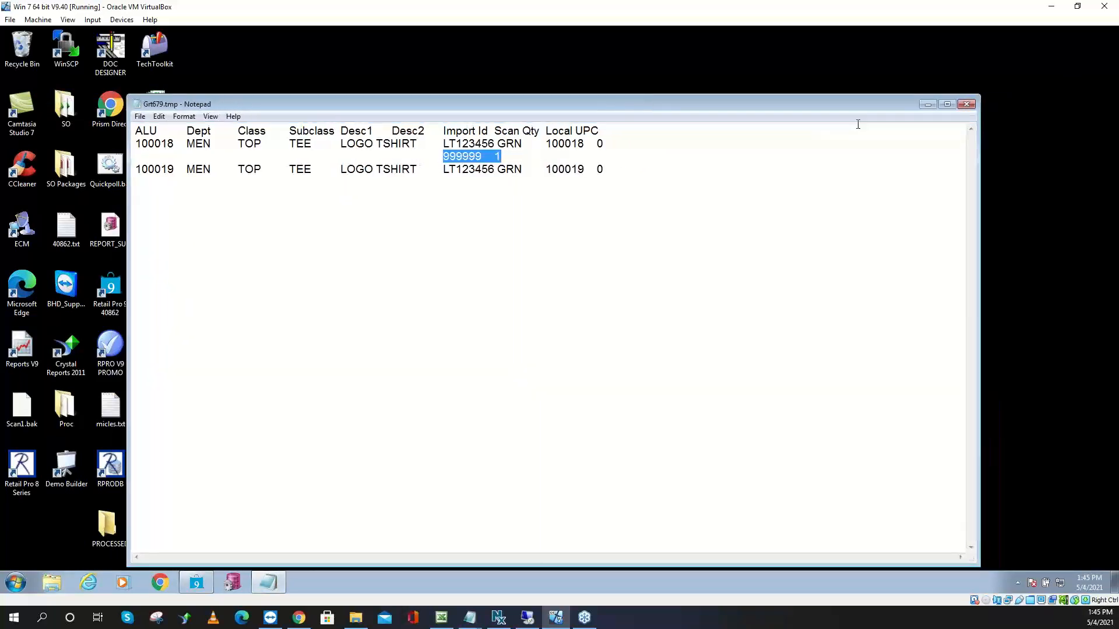
left_click(965, 105)
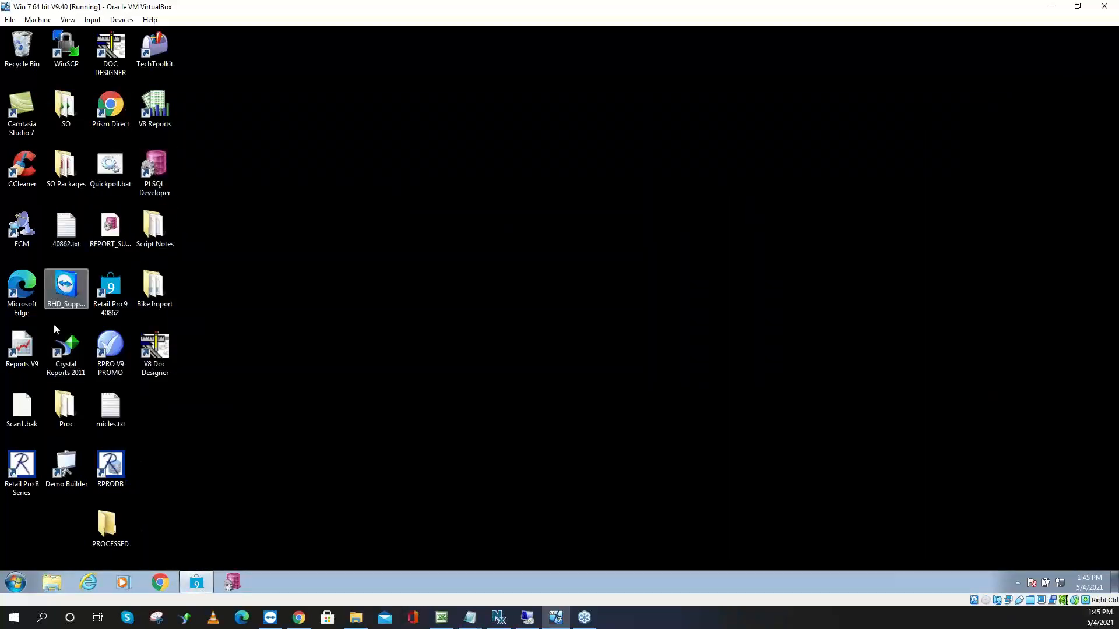
Launch Reports V9, log on with the admin credentials, and dismiss the Delta Build warning
double_click(28, 353)
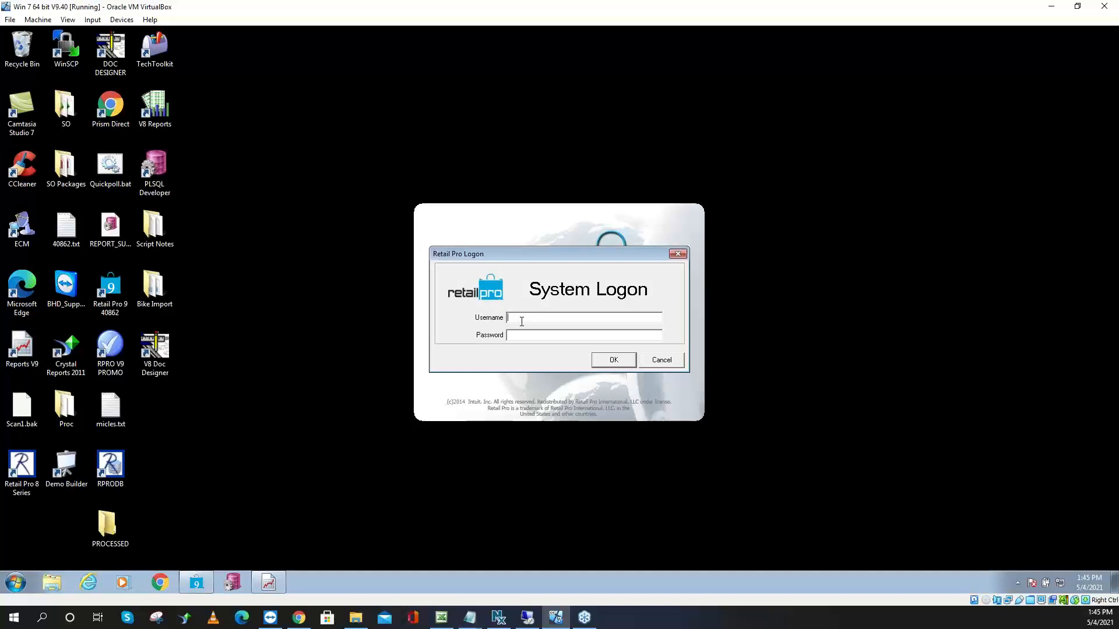
type("sysadm***")
key("Return")
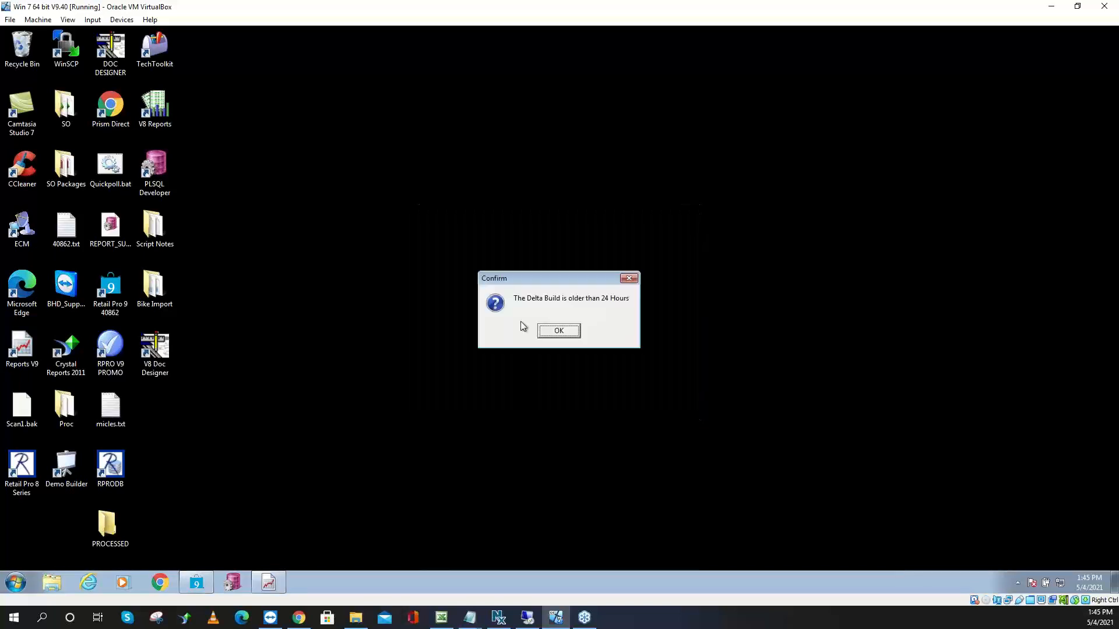
left_click(579, 330)
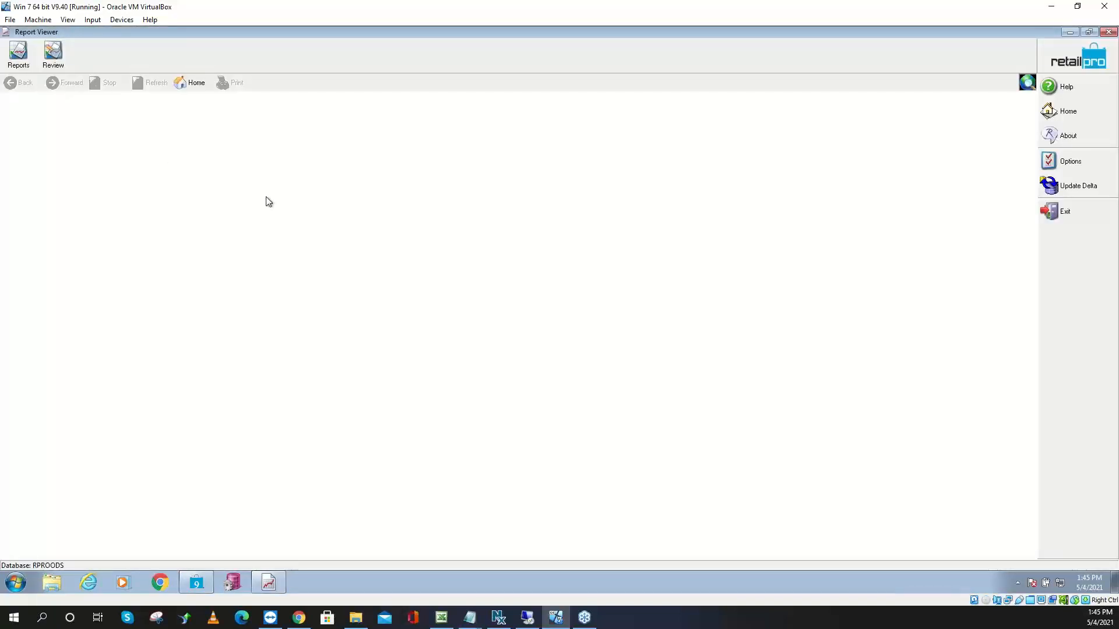
Show the Custom reports and select the BHD PI Zone Report
left_click(27, 66)
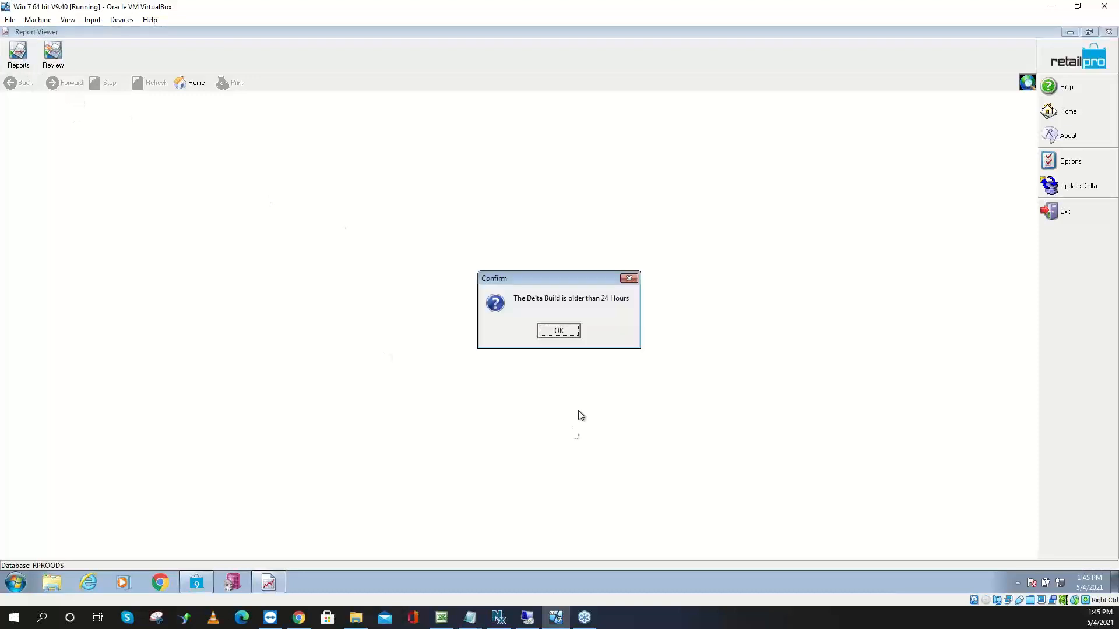
left_click(544, 329)
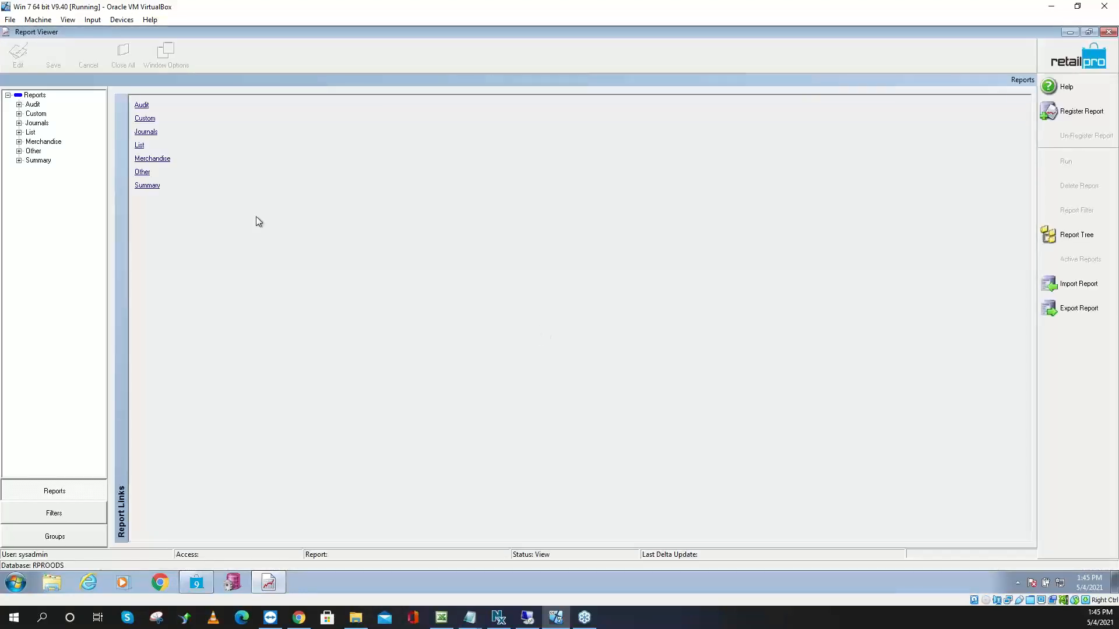
left_click(33, 114)
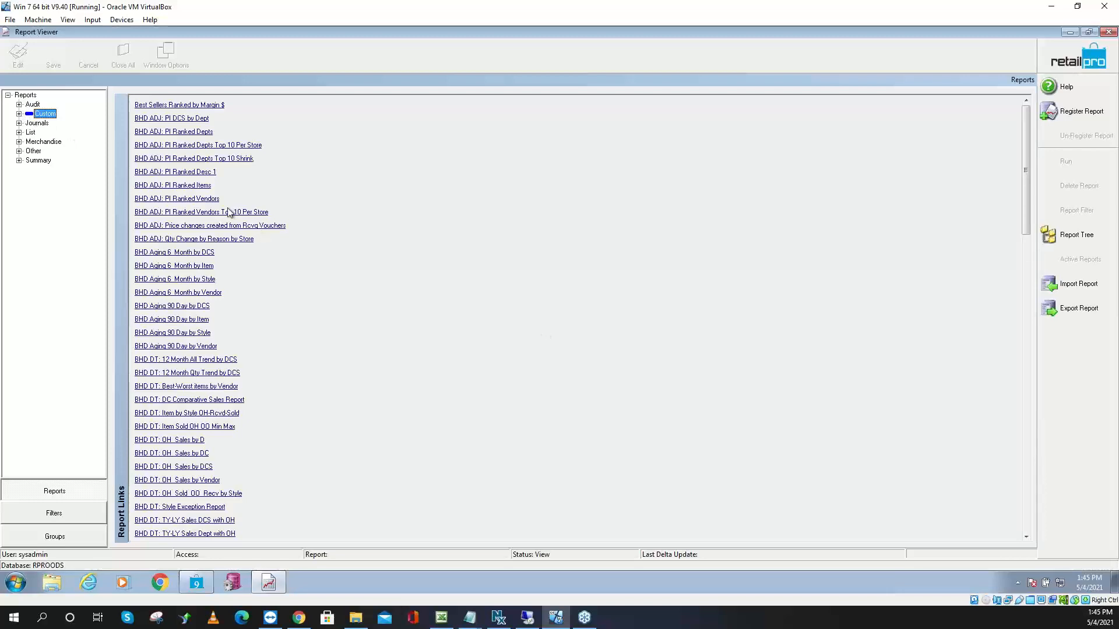
left_click(1023, 522)
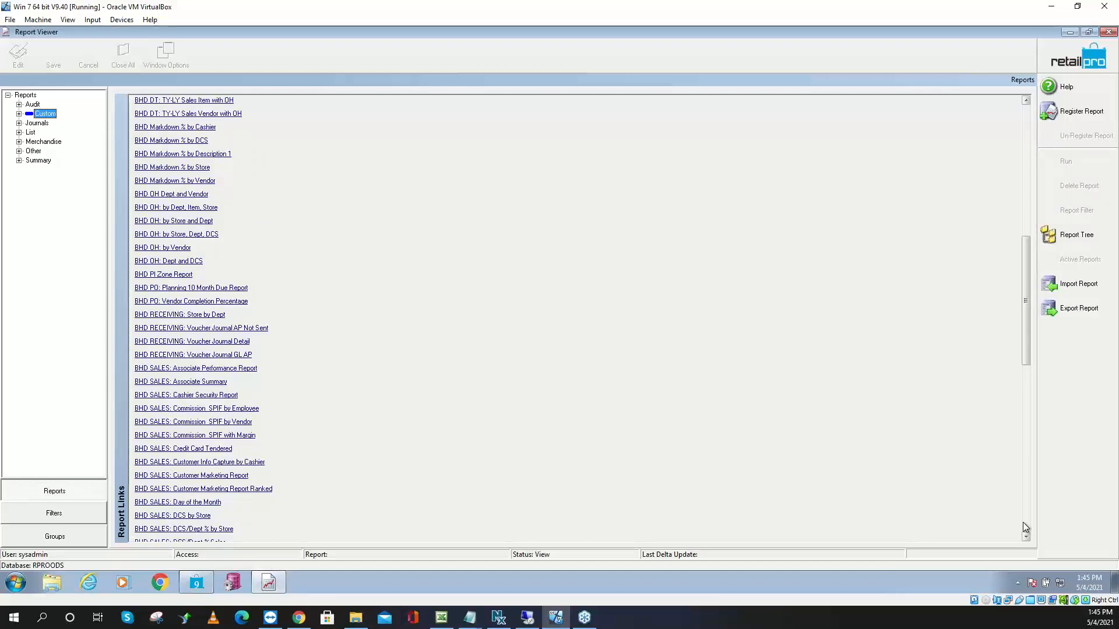
left_click(165, 277)
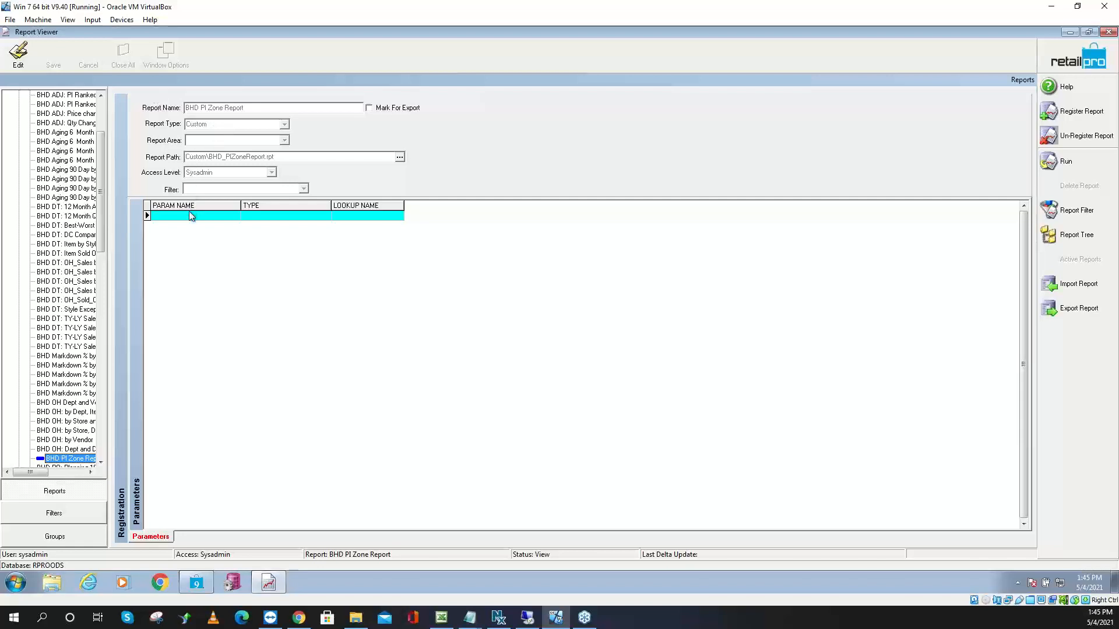
Run the BHD PI Zone Report, accepting the criteria dialog
left_click(271, 219)
left_click(343, 219)
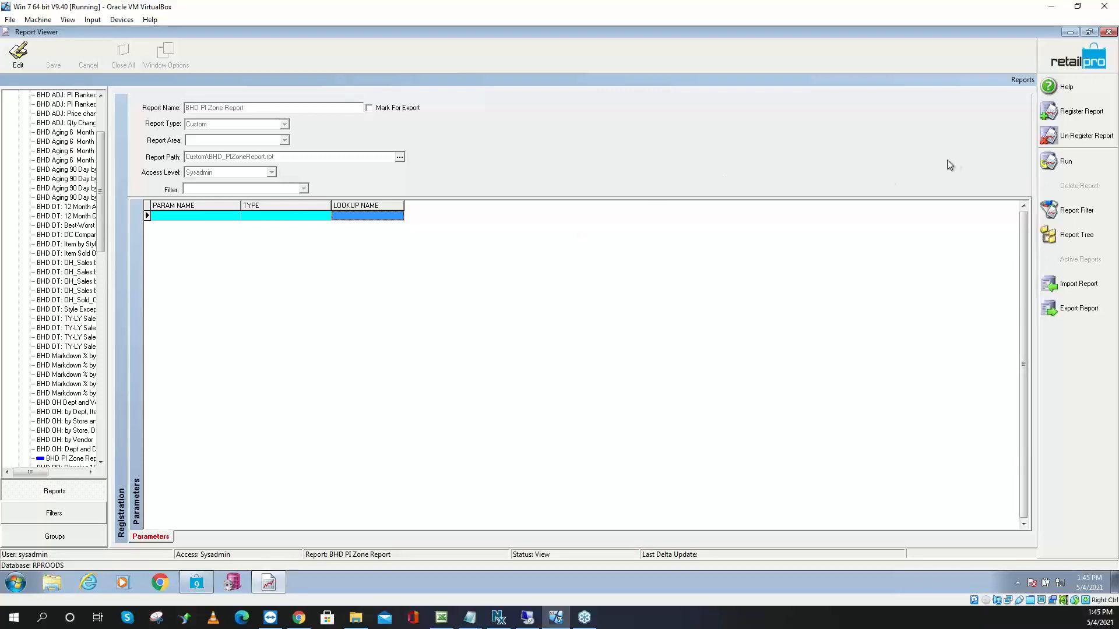
left_click(1077, 168)
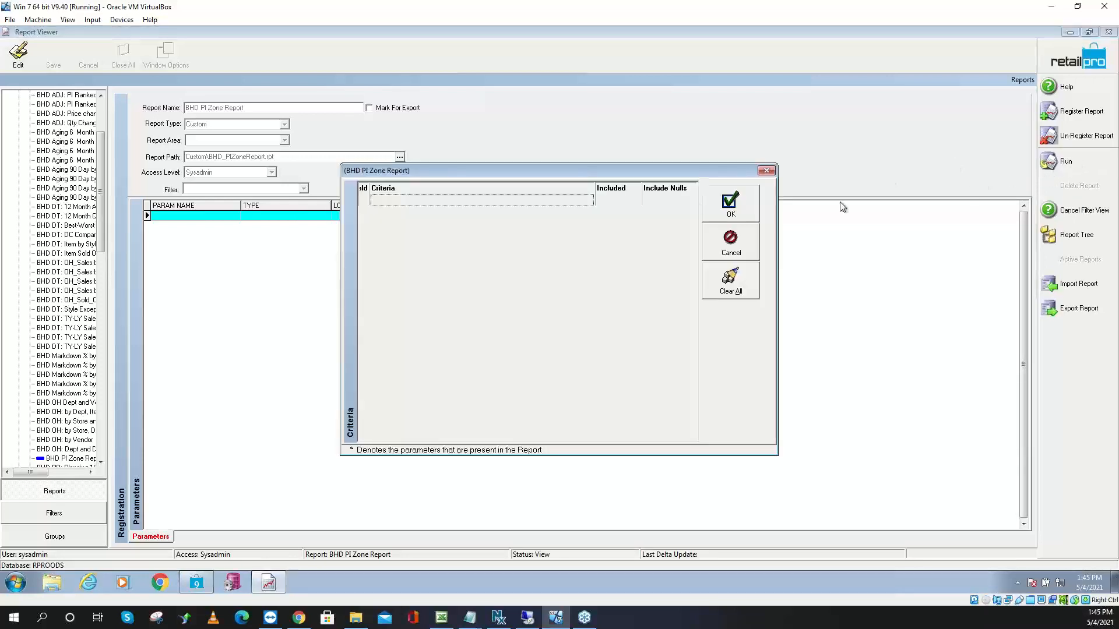
left_click(729, 204)
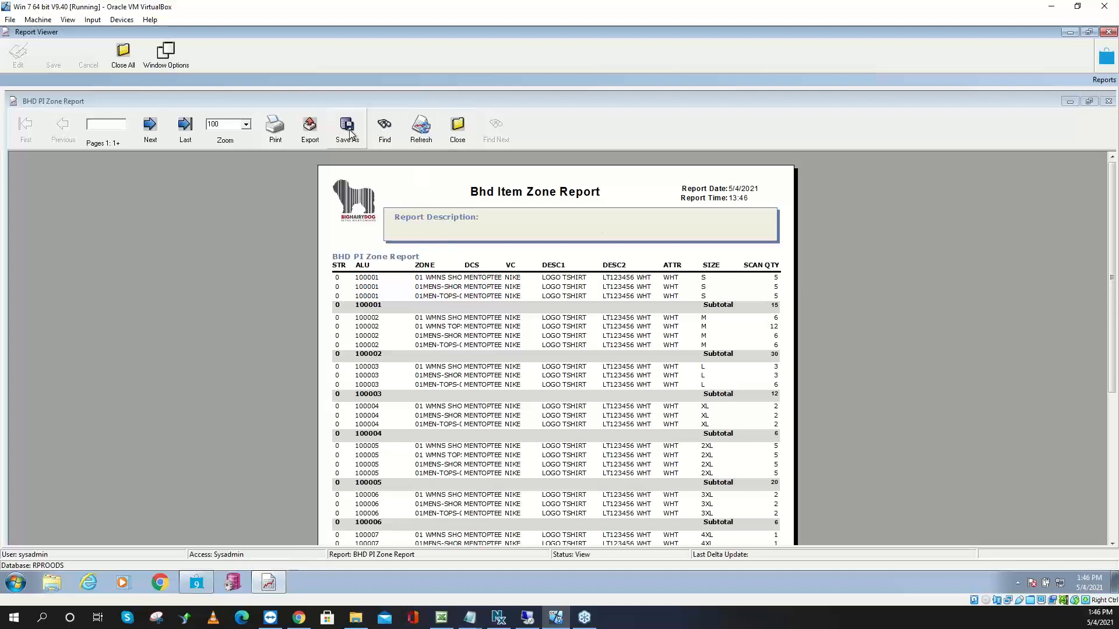
Find item 100007 in the zone report and scroll down to its CORRECTIONS rows
left_click(386, 128)
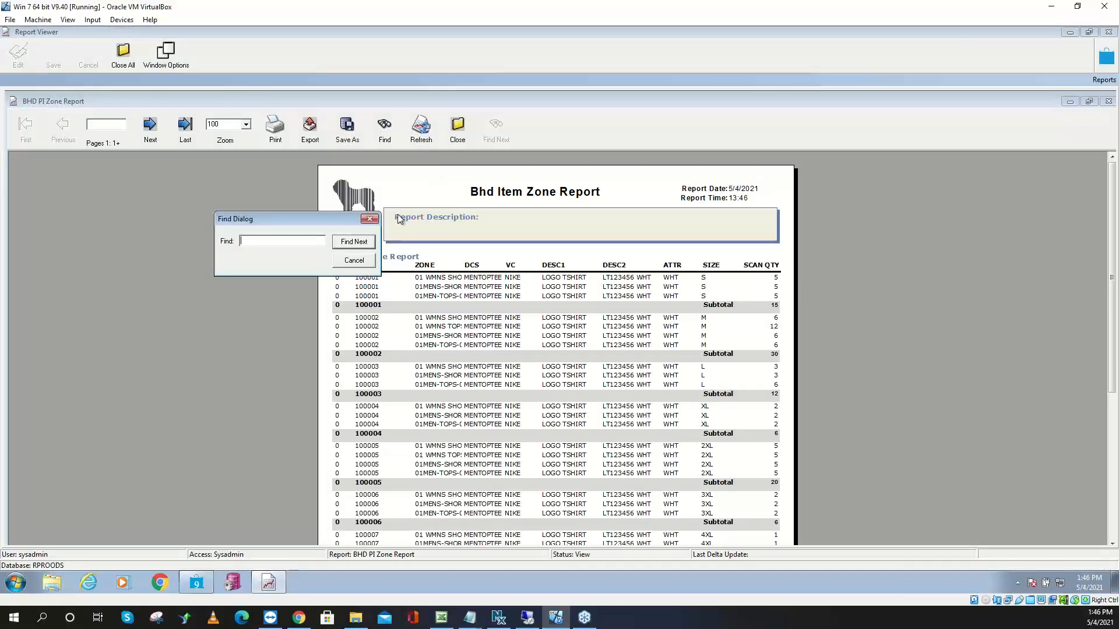
type("100")
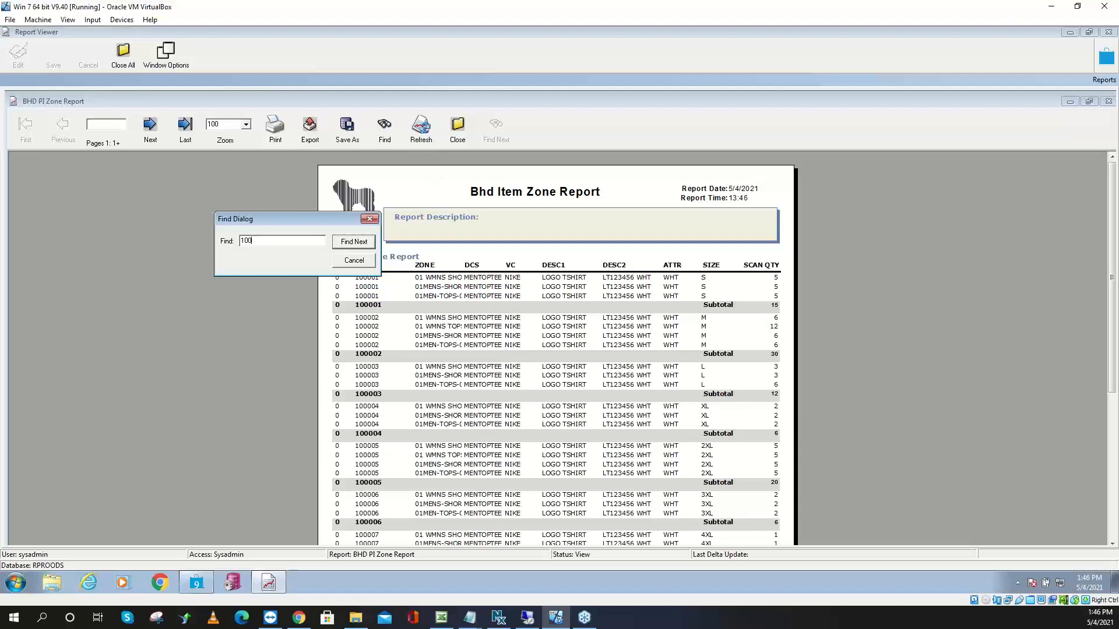
type("007")
key("Return")
left_click(370, 219)
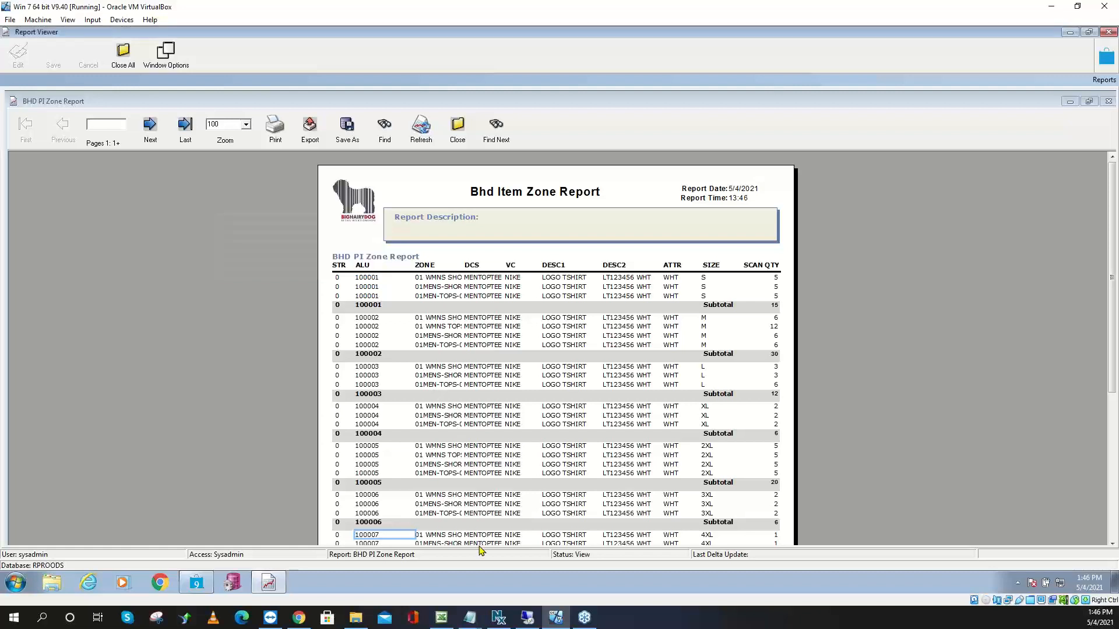
left_click(1112, 542)
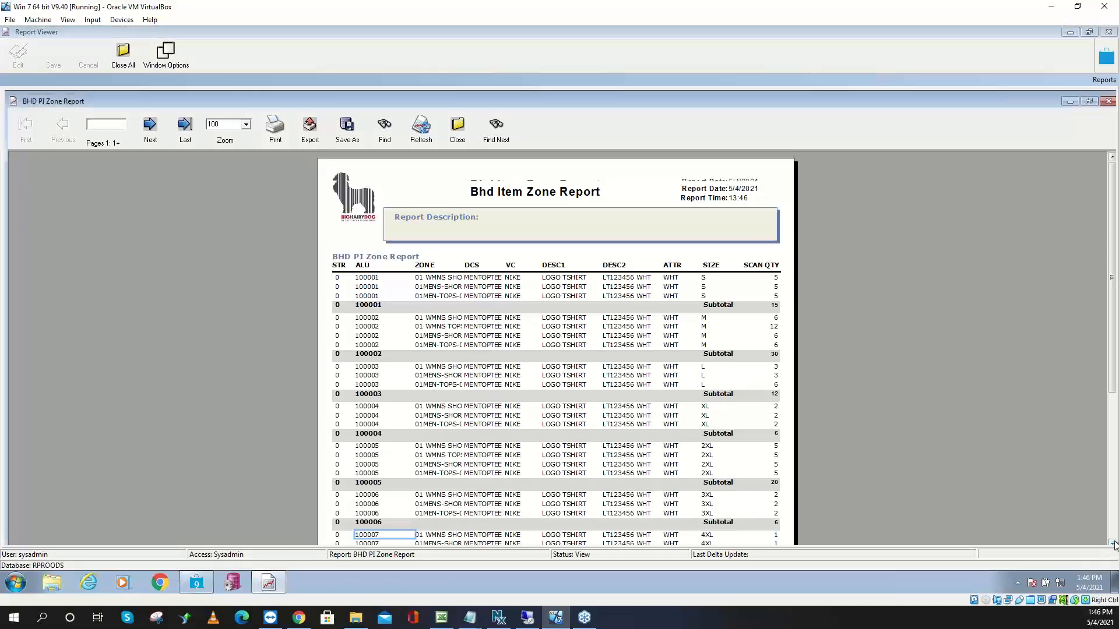
scroll(1113, 544, "down", 5)
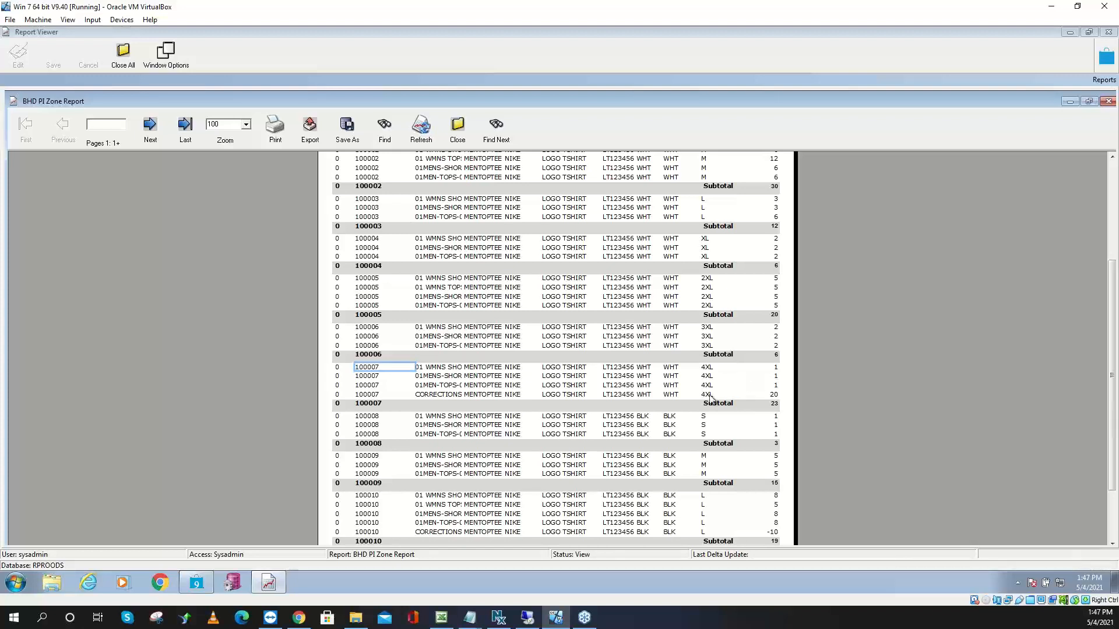
Close the zone report, minimize Report Viewer and bring back Retail Pro's PI2021 sheet list
left_click(458, 125)
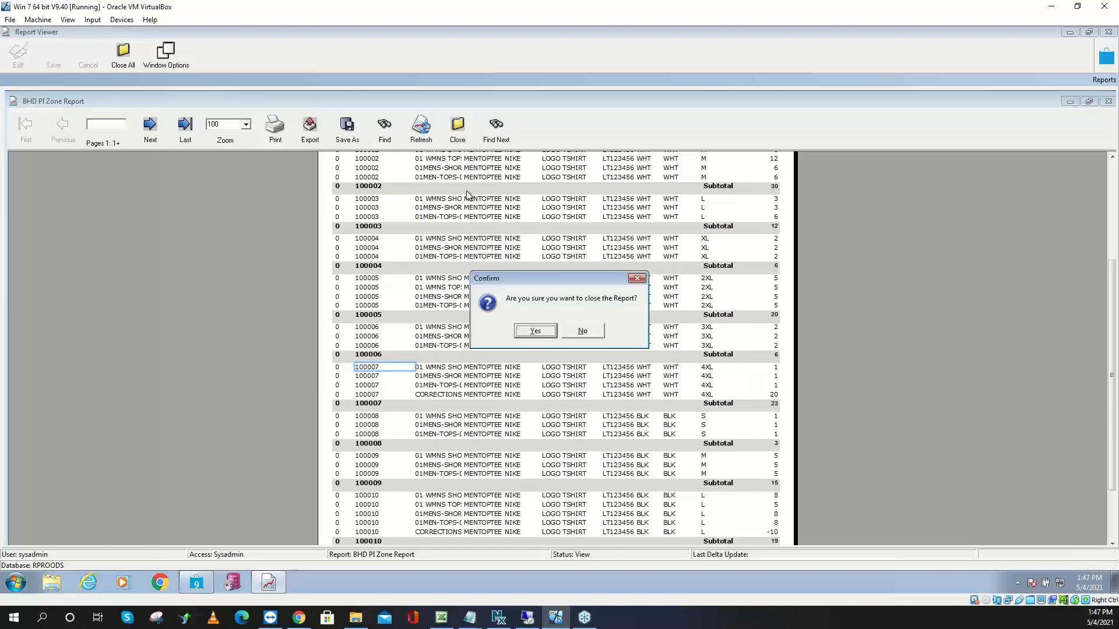
left_click(535, 331)
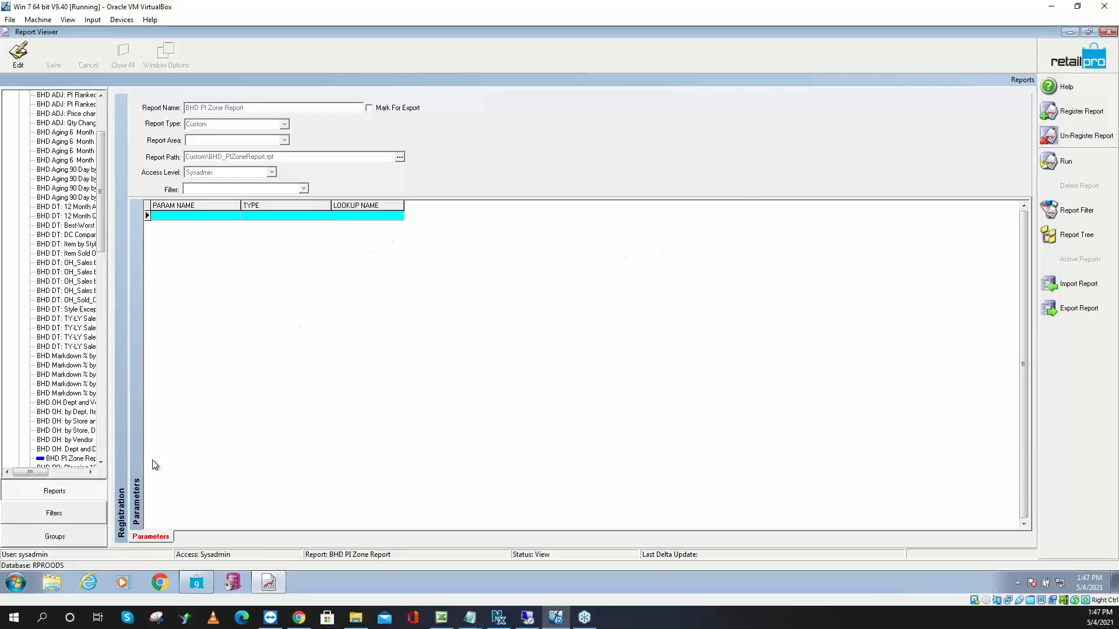
left_click(1070, 32)
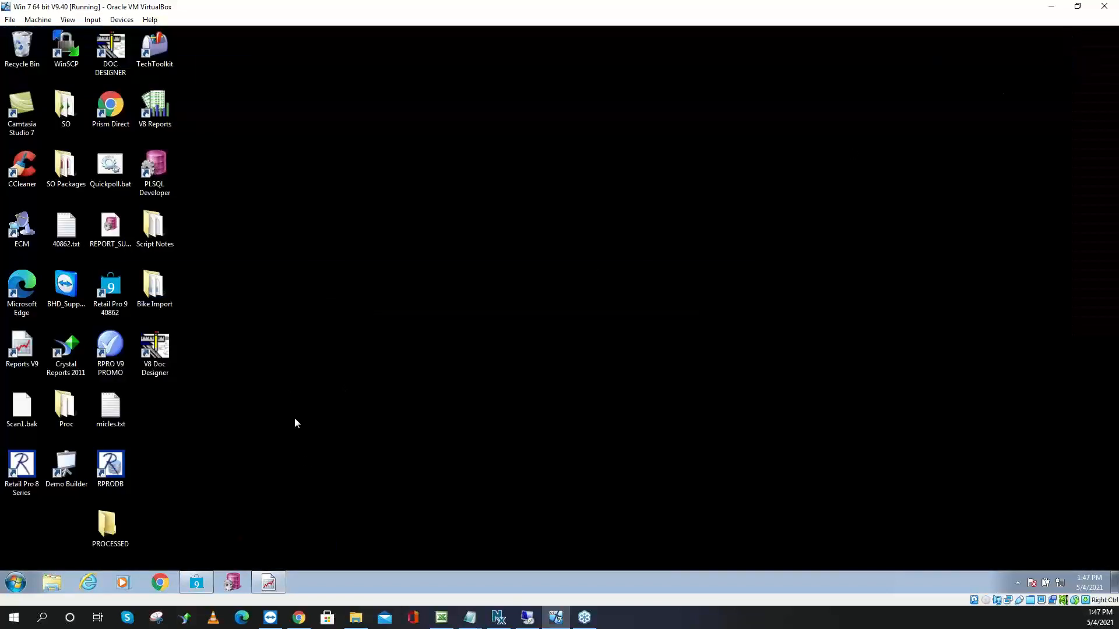
left_click(196, 582)
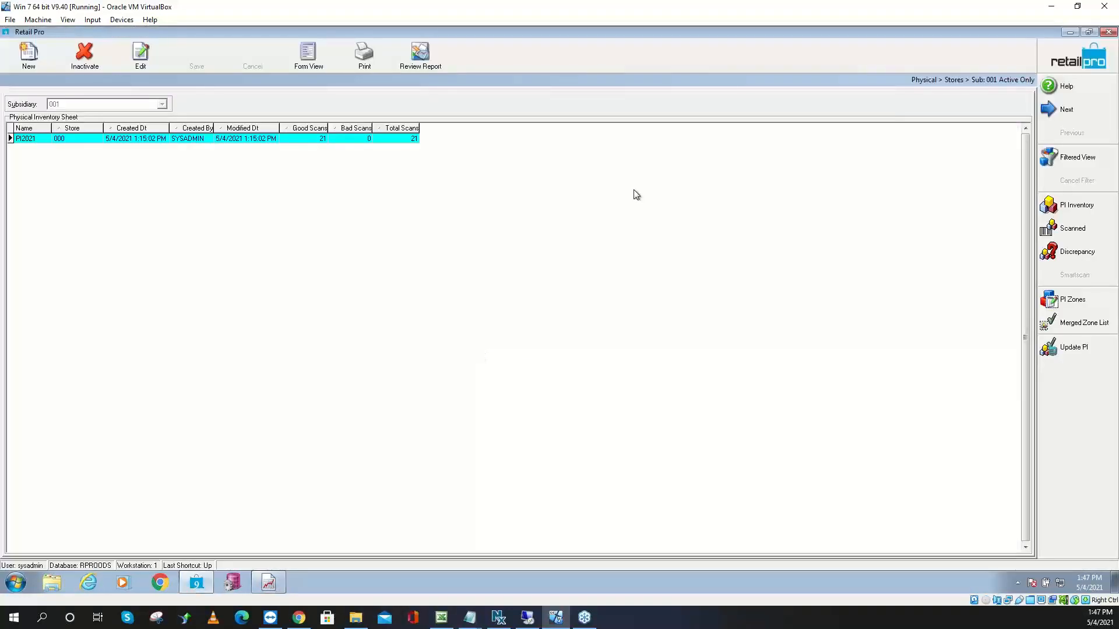
left_click(263, 140)
Open Update Inventory for PI2021, leaving All Inventory selected and reason MANUALLY
left_click(1088, 347)
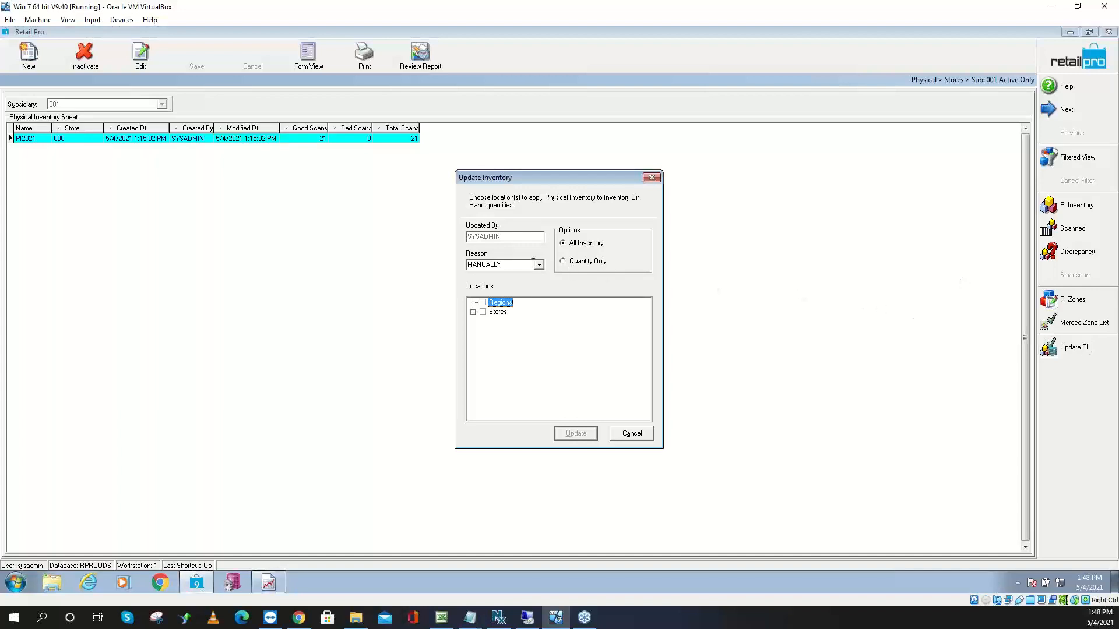
left_click(570, 246)
left_click(580, 265)
left_click(573, 248)
left_click(539, 266)
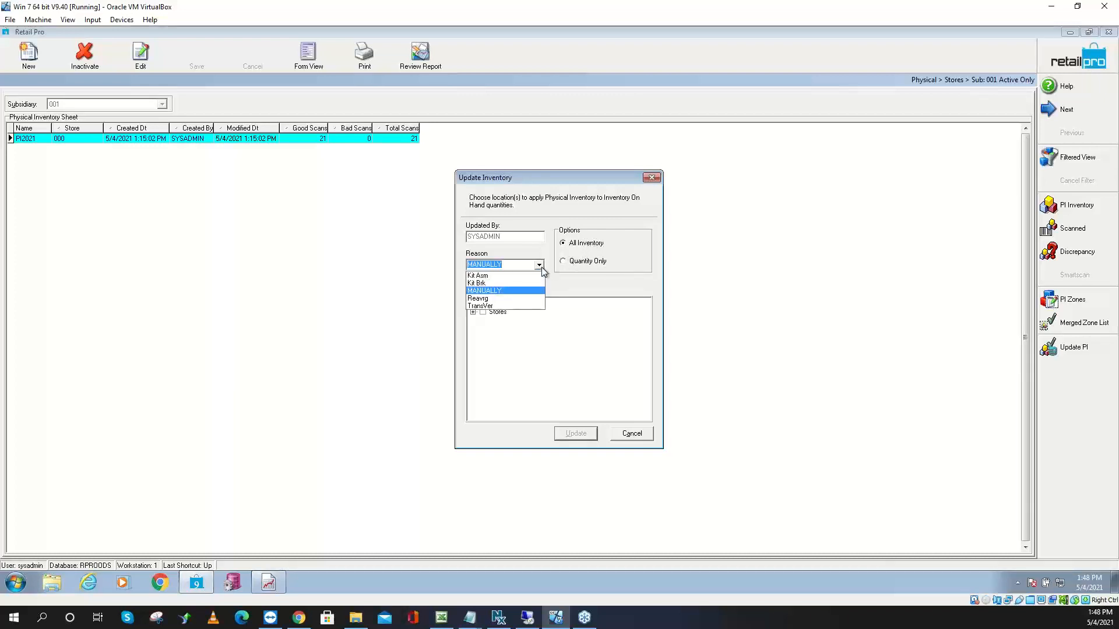
left_click(511, 265)
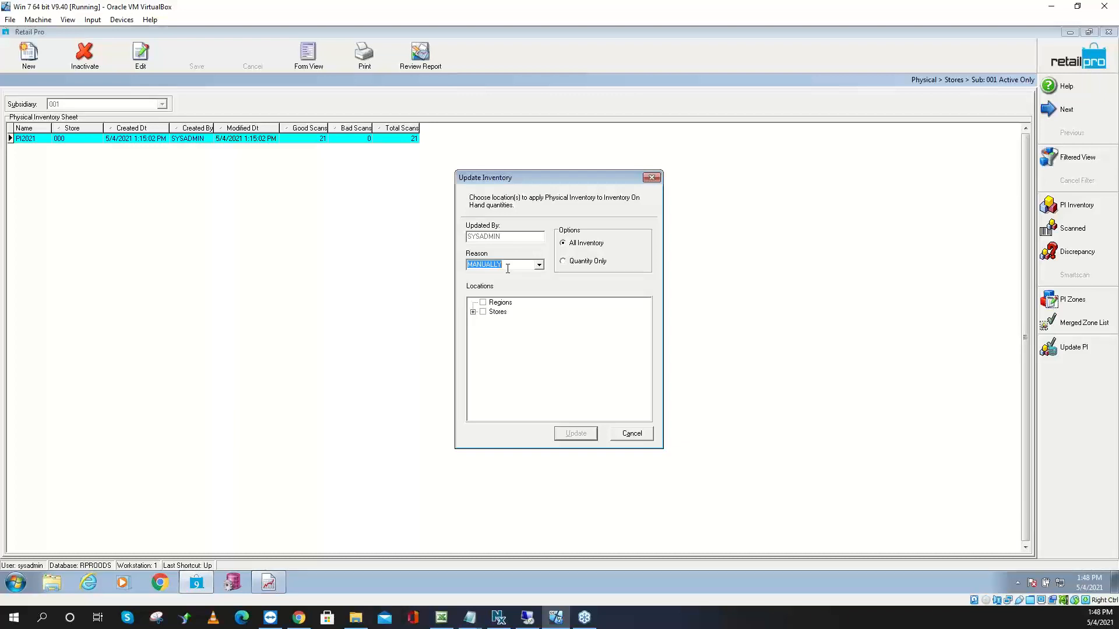
Apply the PI2021 physical inventory to store 000 with reason PI
type("PI")
type("hysical")
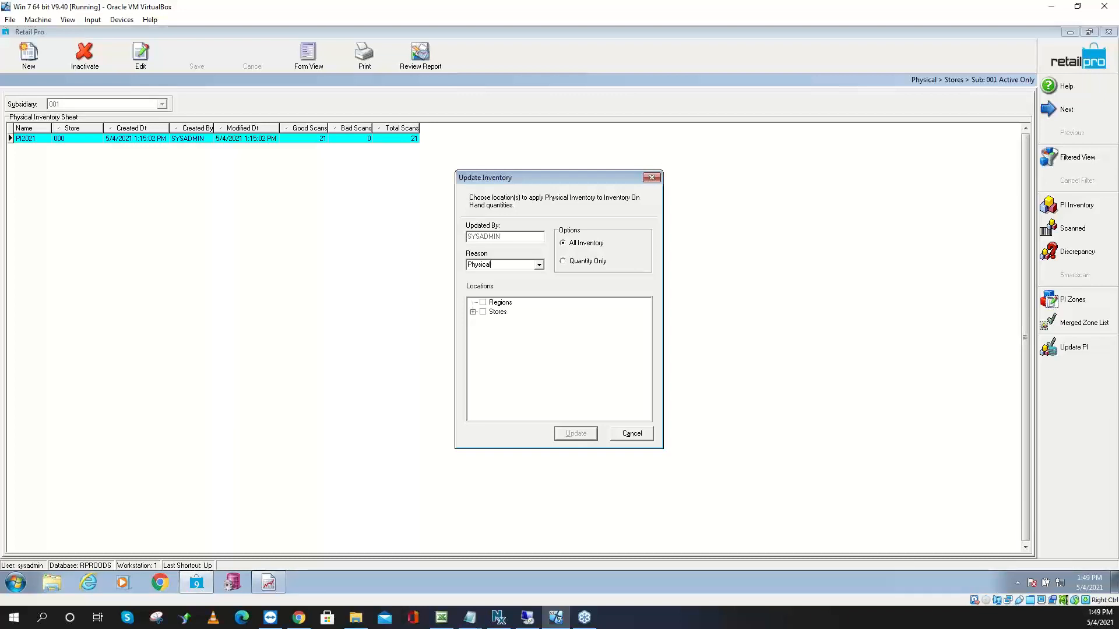
key("BackSpace")
key("BackSpace")
key("BackSpace")
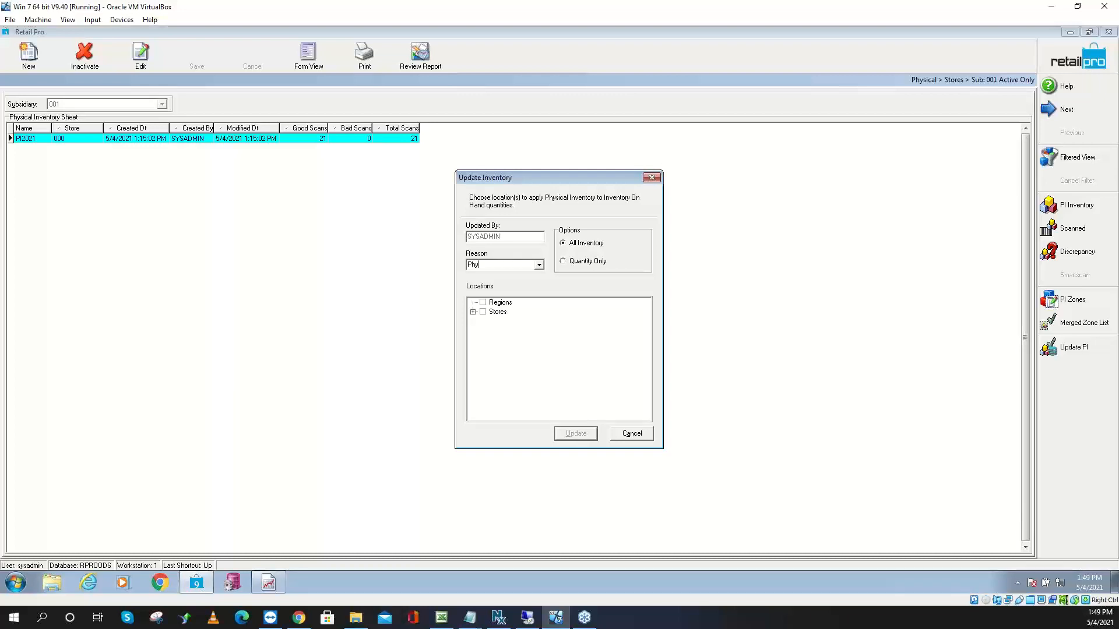
type("v")
key("BackSpace")
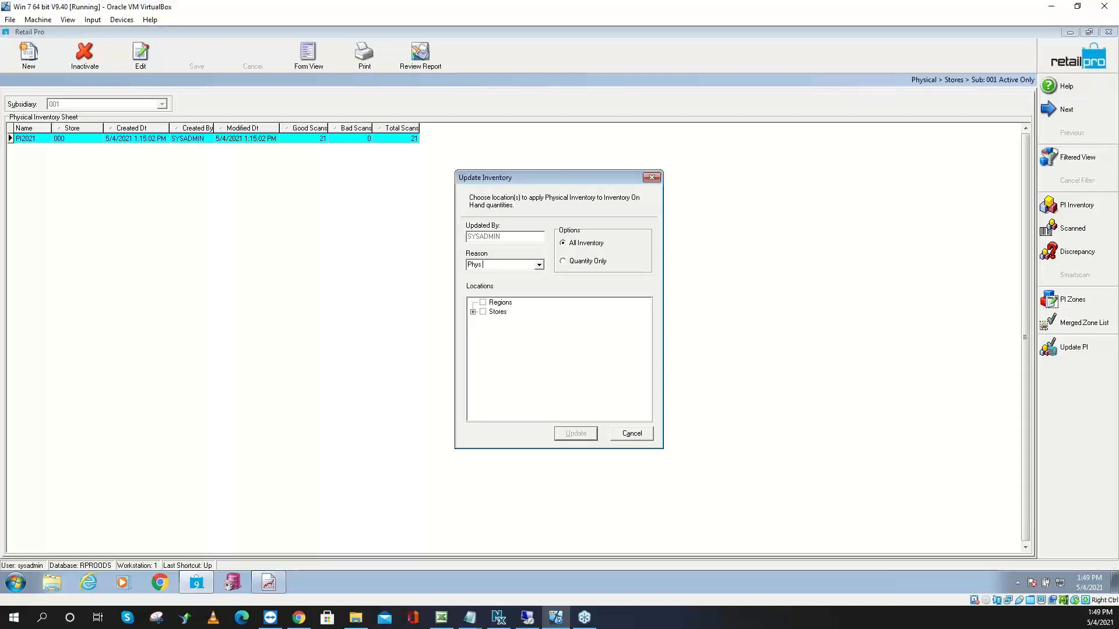
key("BackSpace")
key("BackSpace")
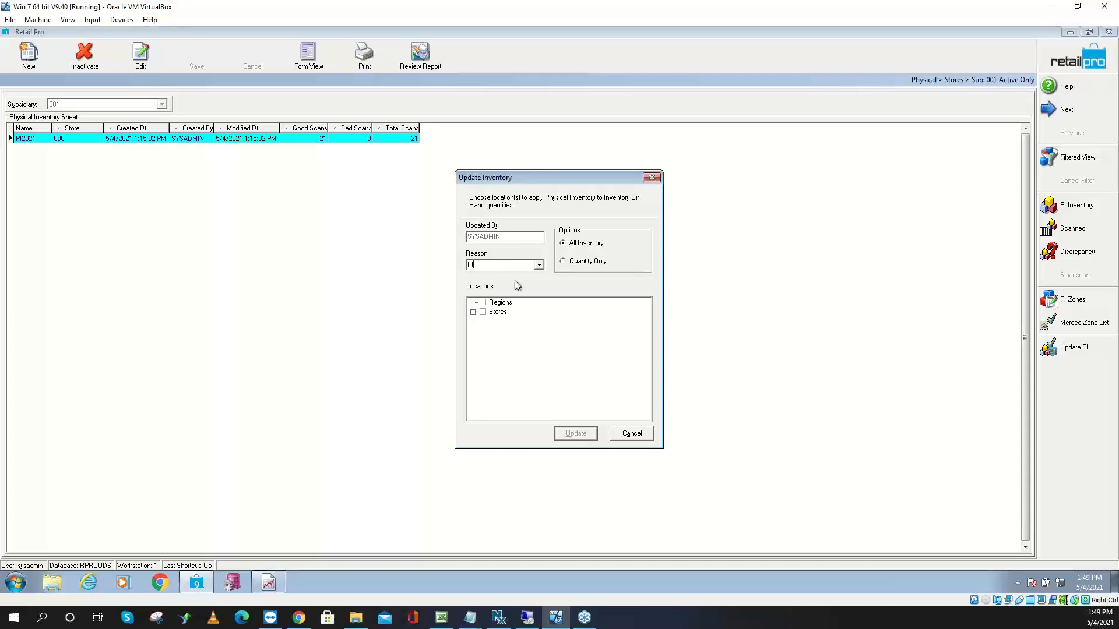
left_click(483, 312)
left_click(473, 312)
left_click(574, 434)
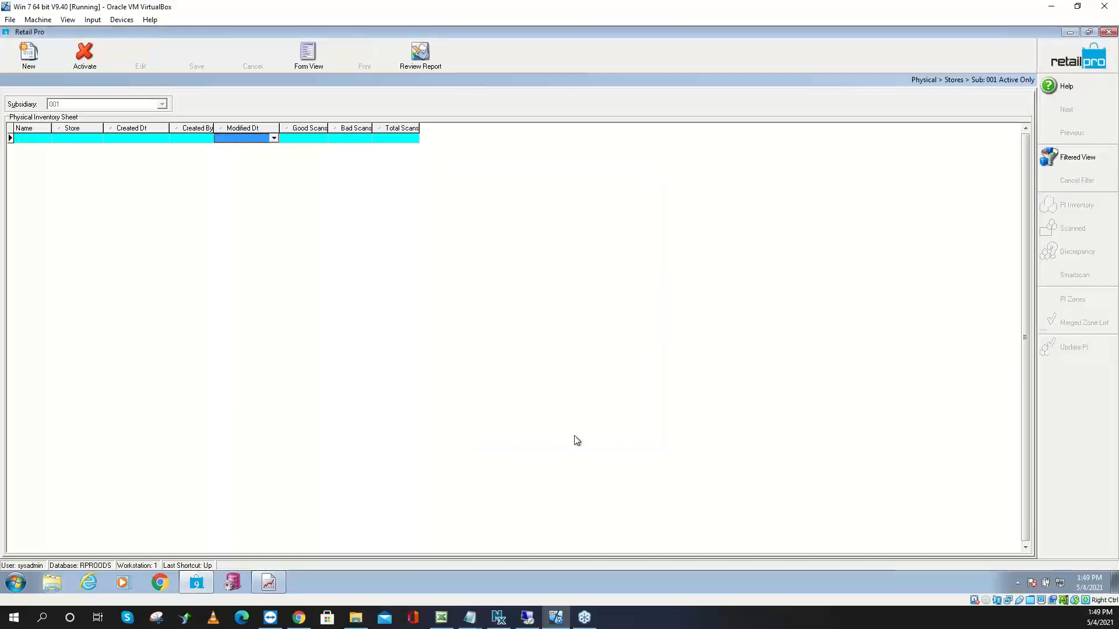
Go to the Physical Inventory stores sheet list
left_click(1064, 67)
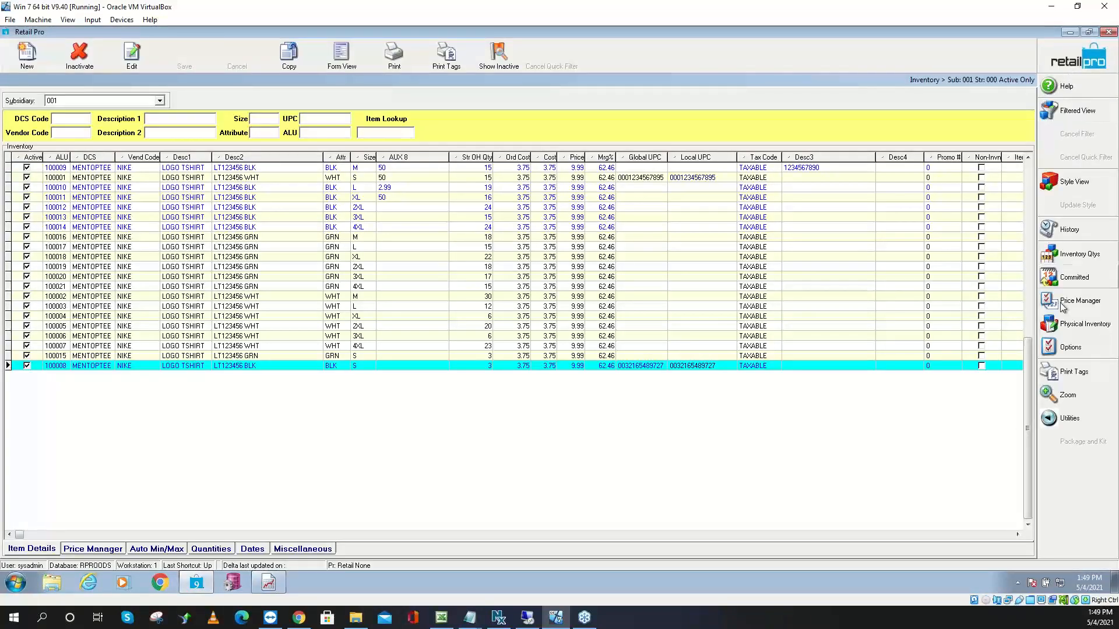
left_click(1047, 328)
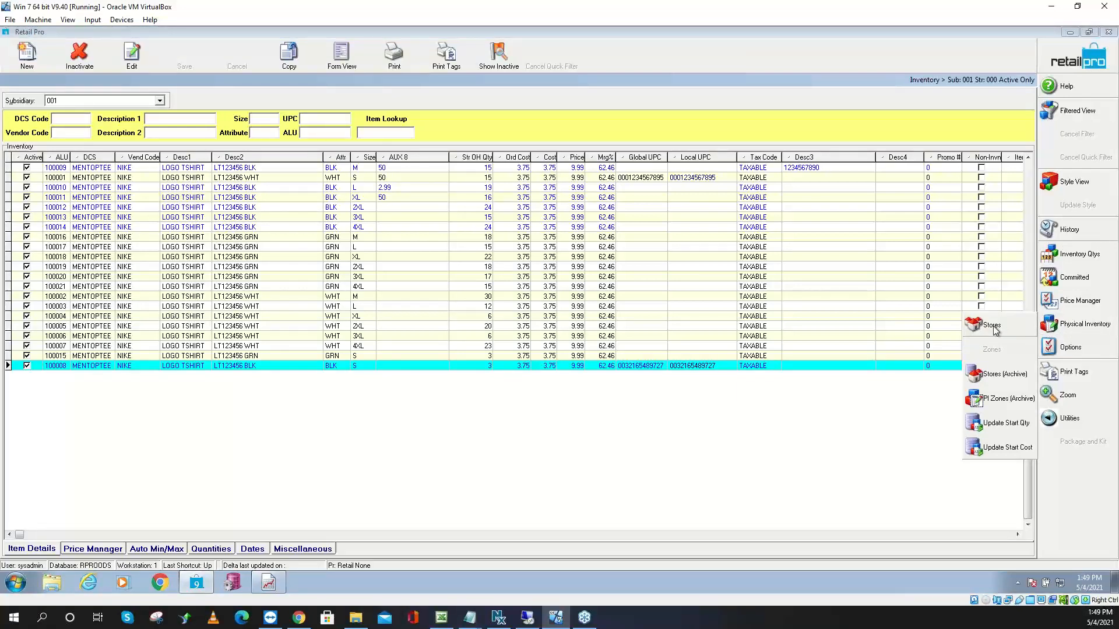
left_click(996, 375)
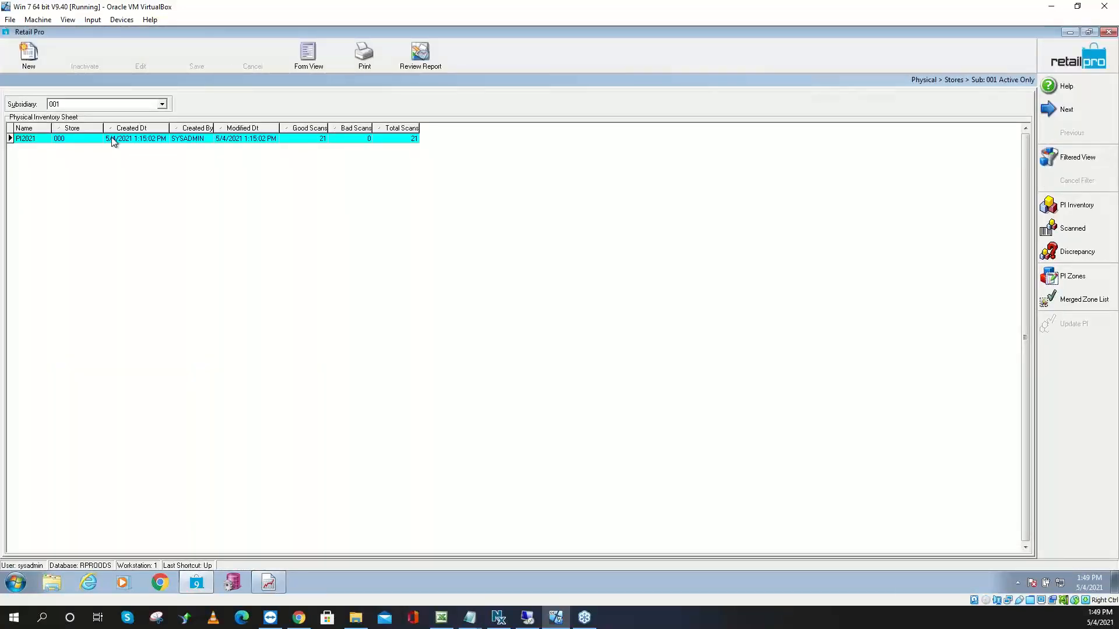
Add Unarchive to the side toolbar commands via Menu Designer, then return to Inventory
left_click(1066, 371)
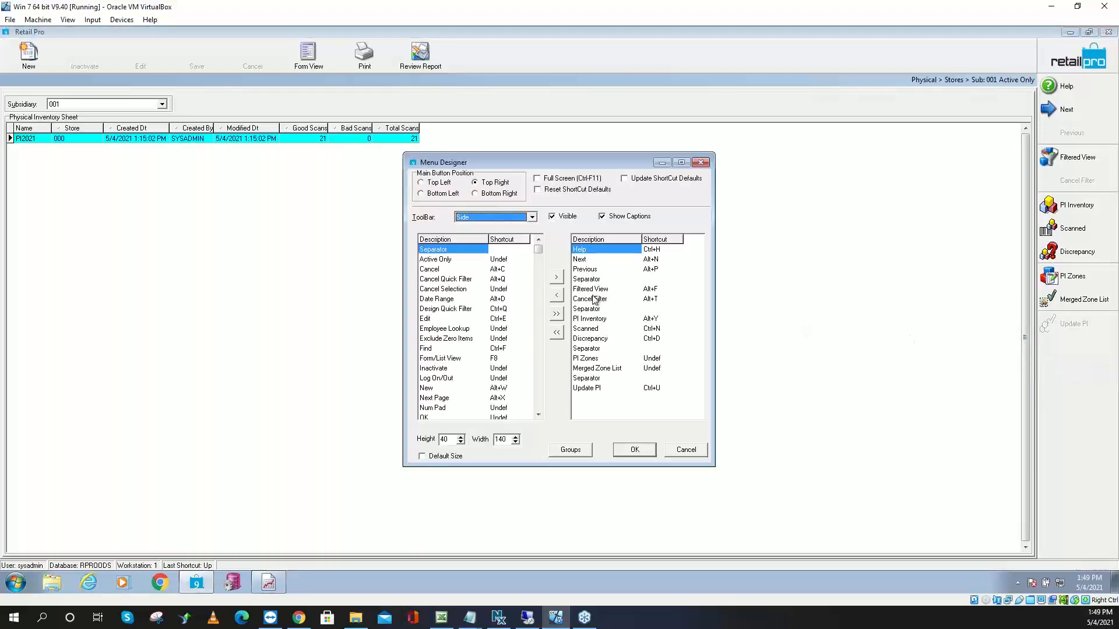
left_click(538, 407)
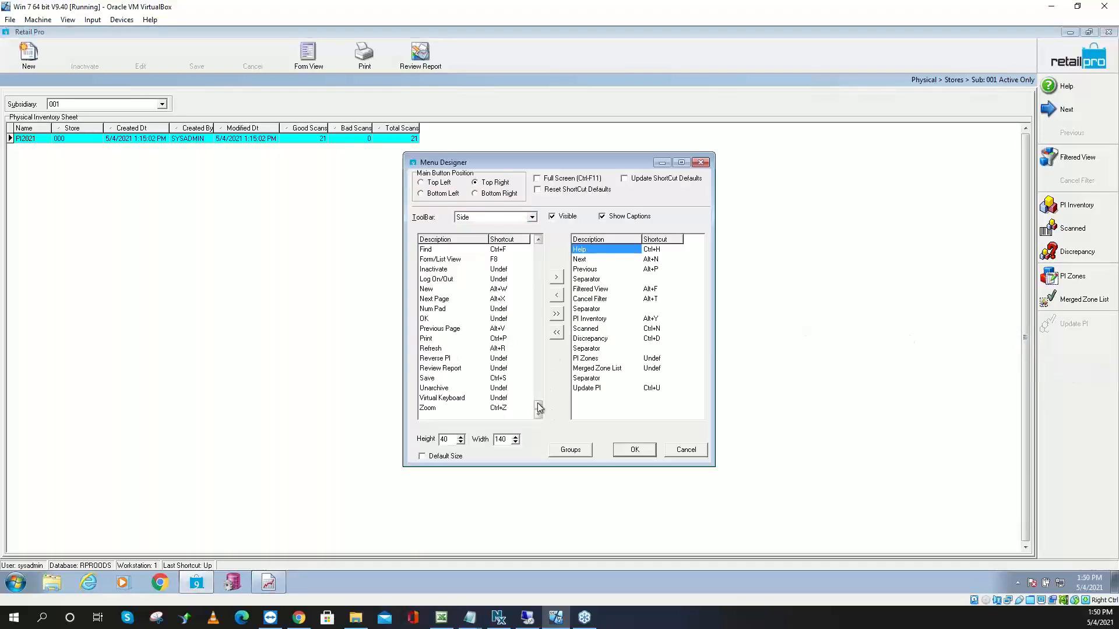
left_click(420, 389)
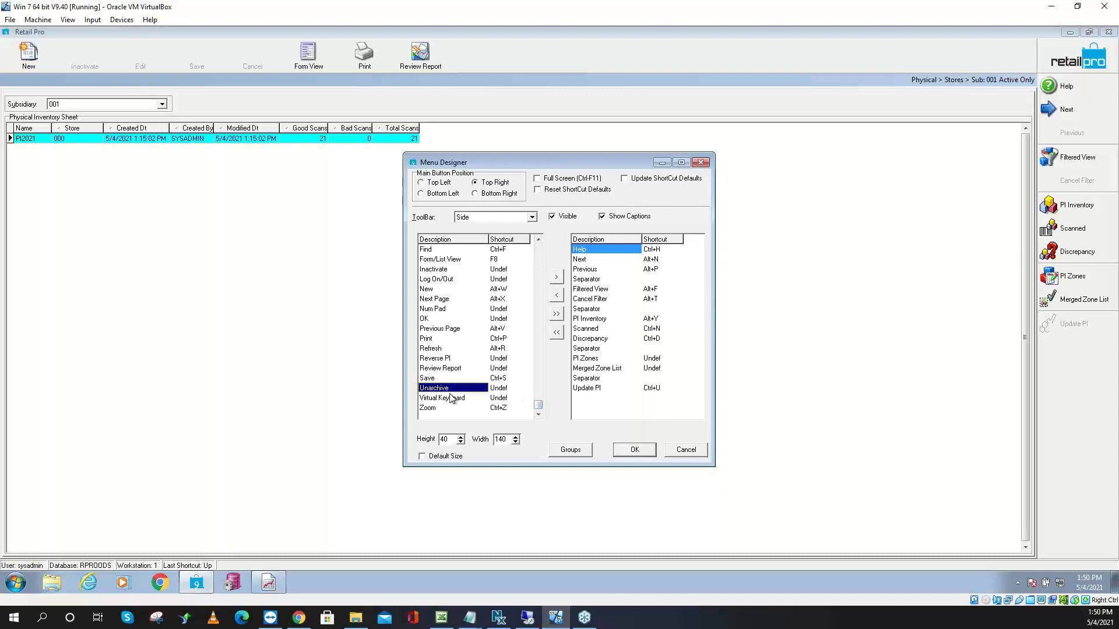
left_click_drag(450, 393, 634, 413)
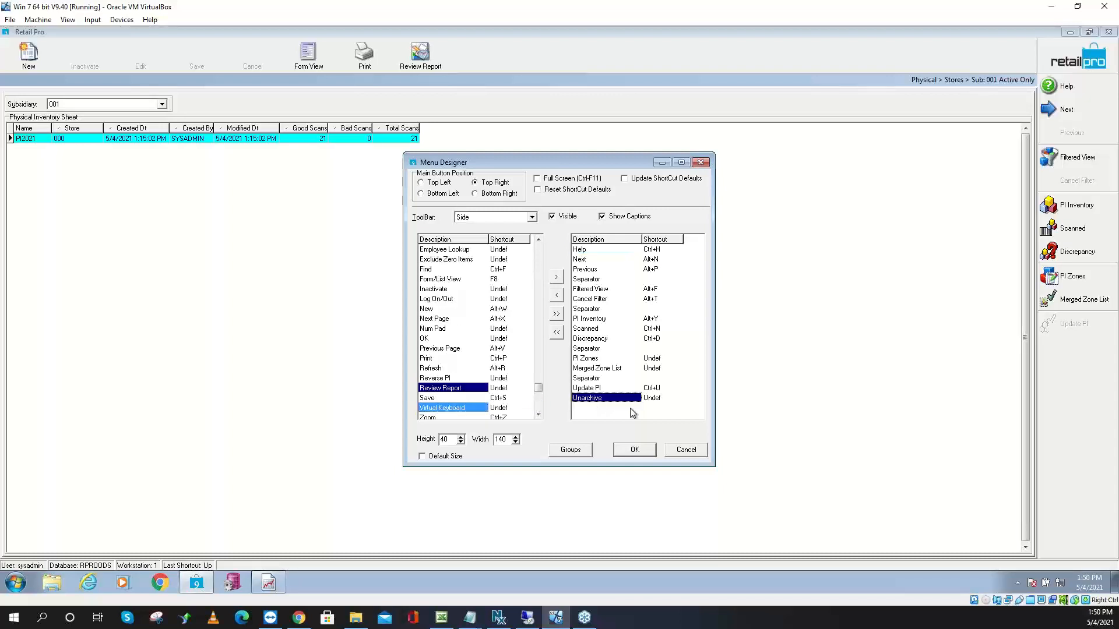
left_click(634, 450)
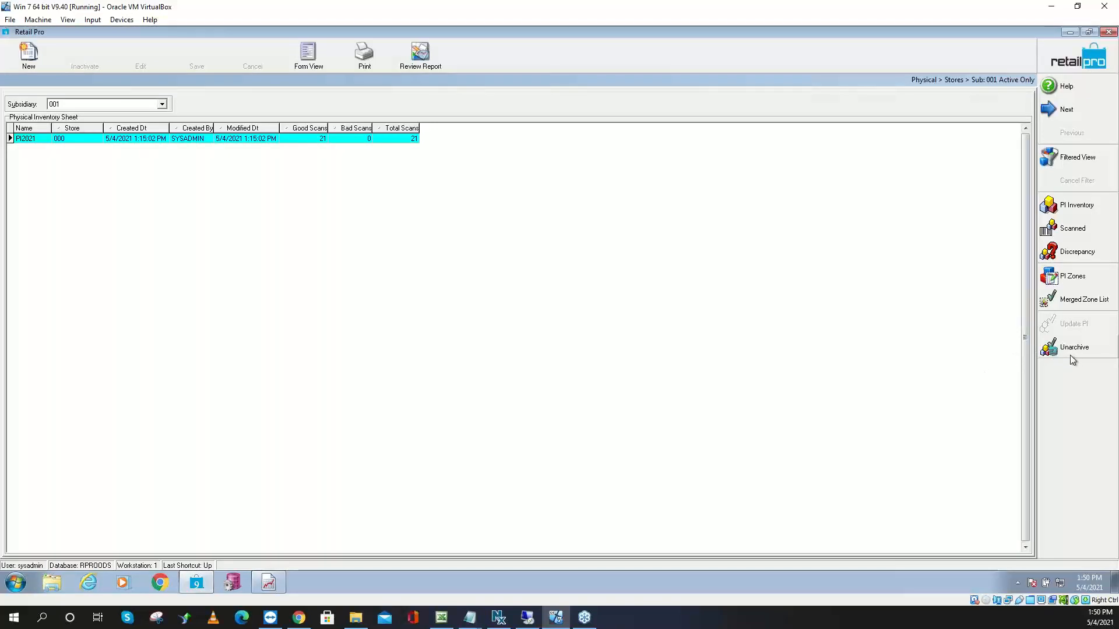
left_click(1053, 58)
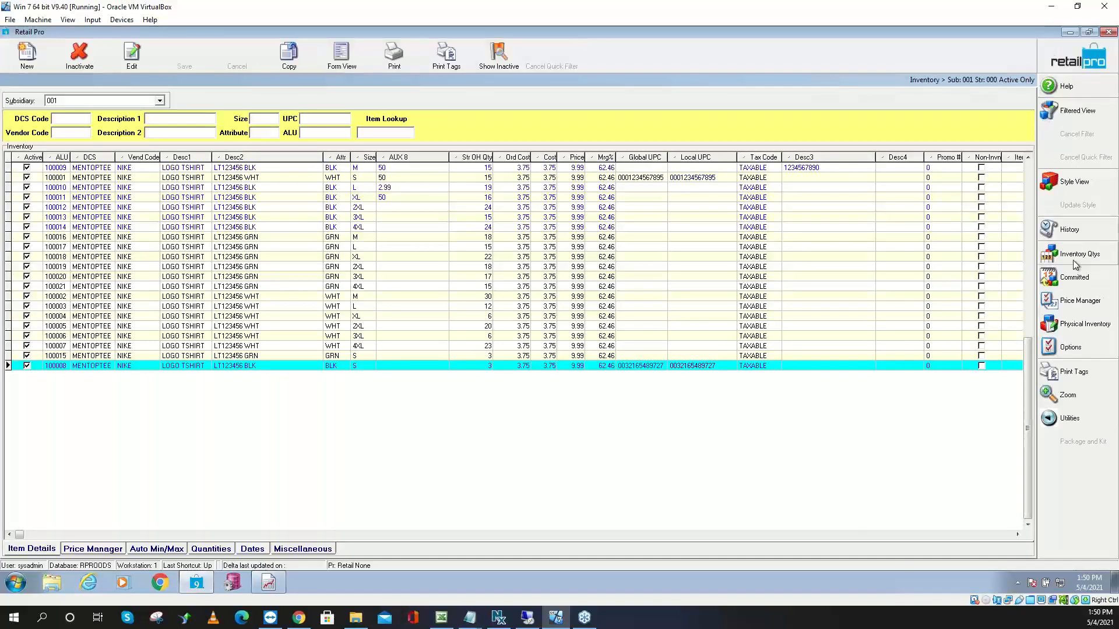
left_click(1070, 325)
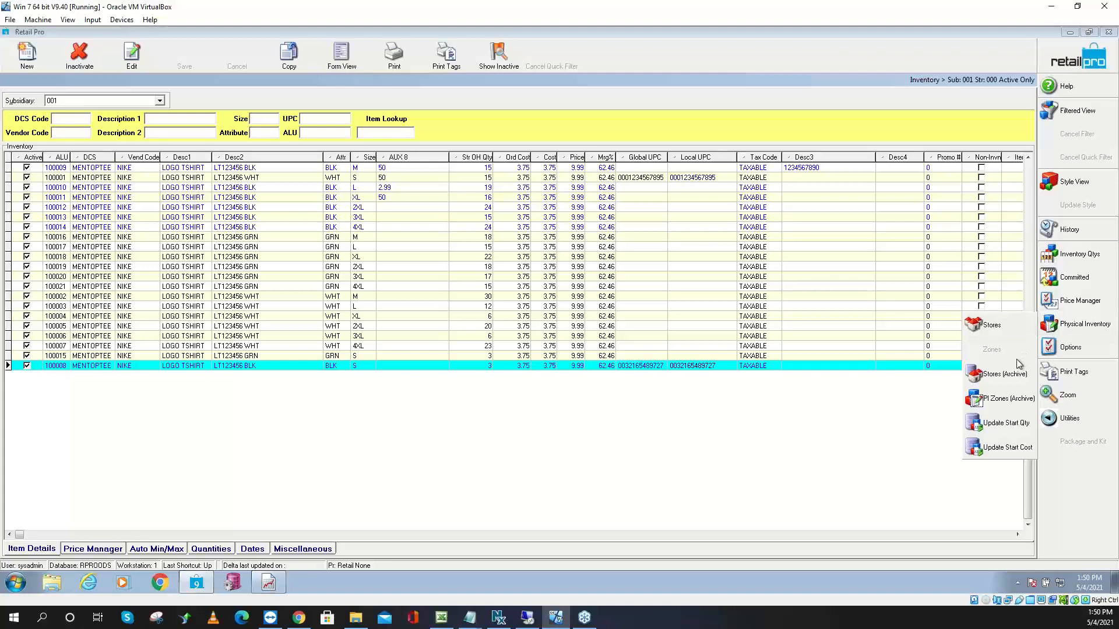
left_click(1011, 401)
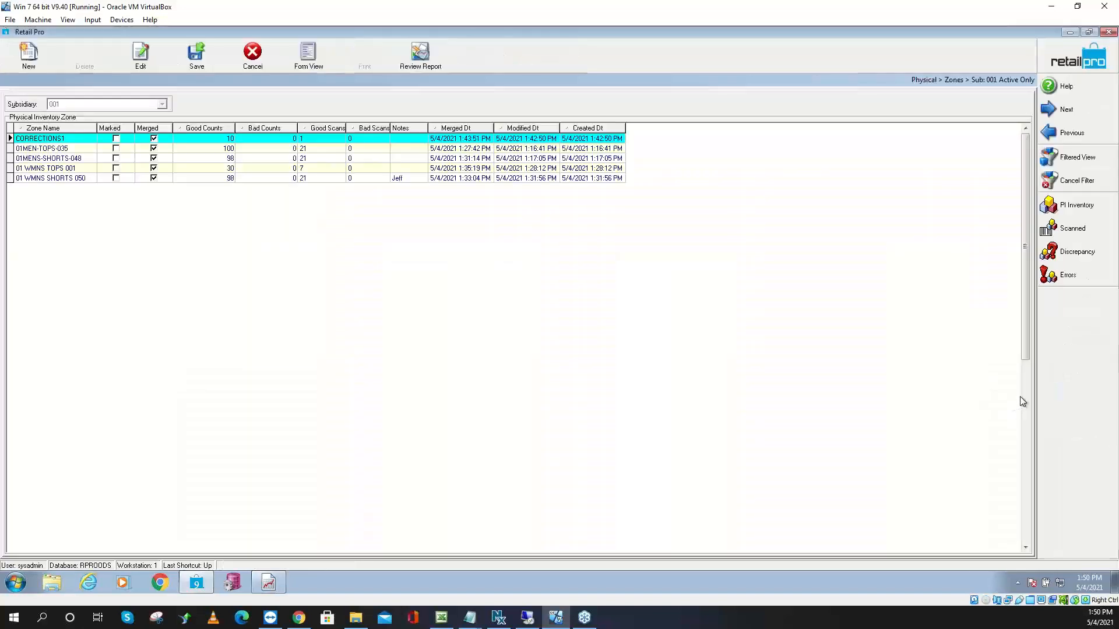
right_click(1062, 325)
left_click(1061, 356)
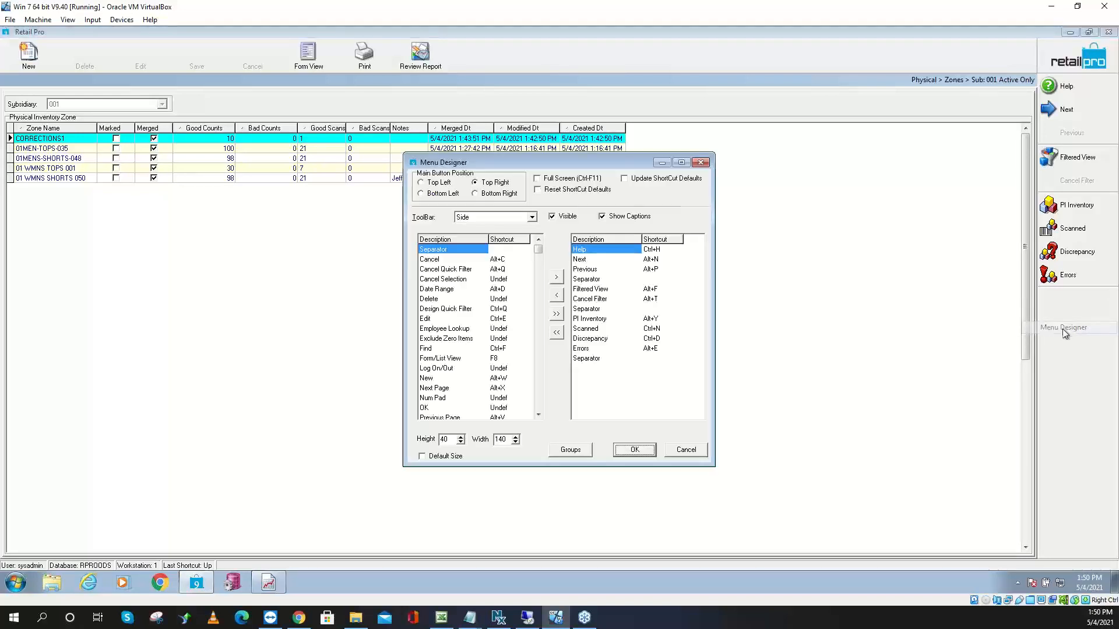
left_click(536, 398)
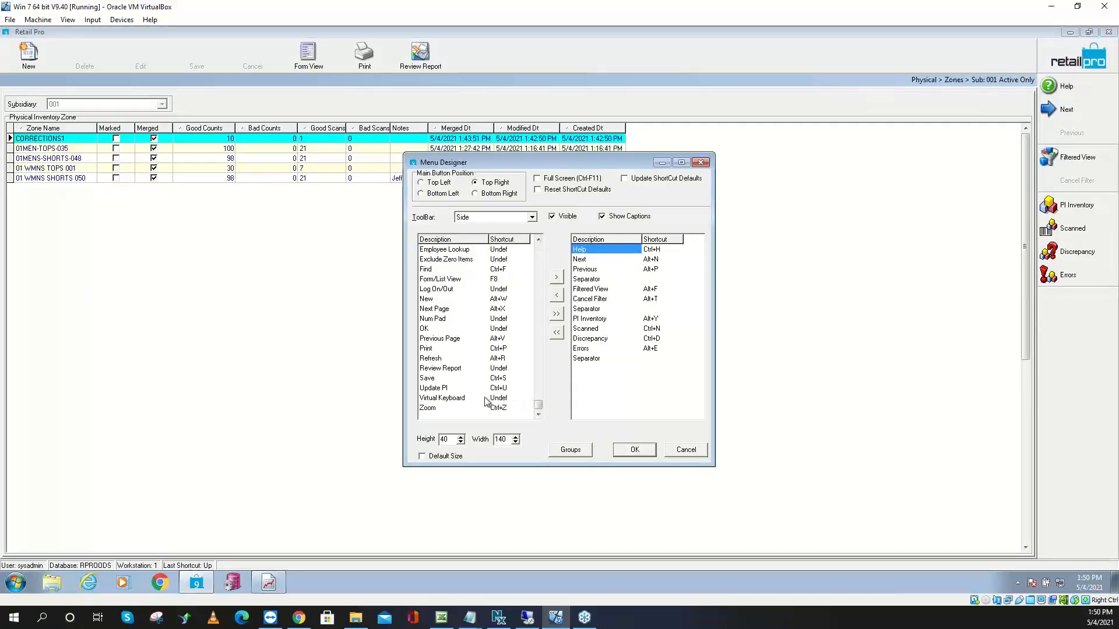
left_click(686, 449)
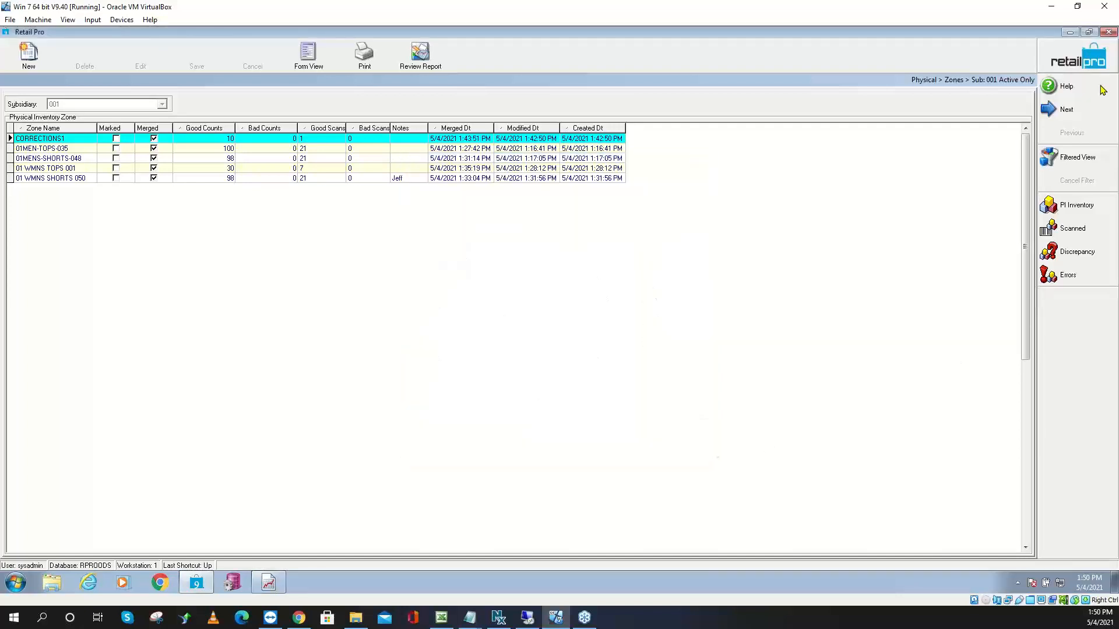
left_click(1076, 68)
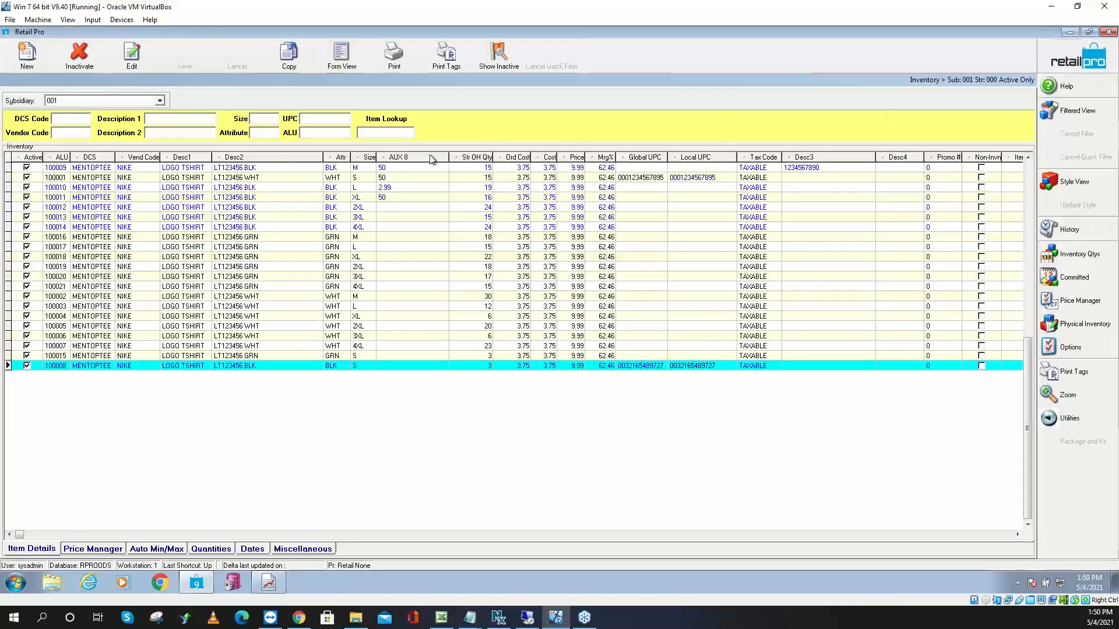
Create a new PI2021 physical inventory for store 000, accepting the store filter
left_click(1099, 327)
left_click(1001, 334)
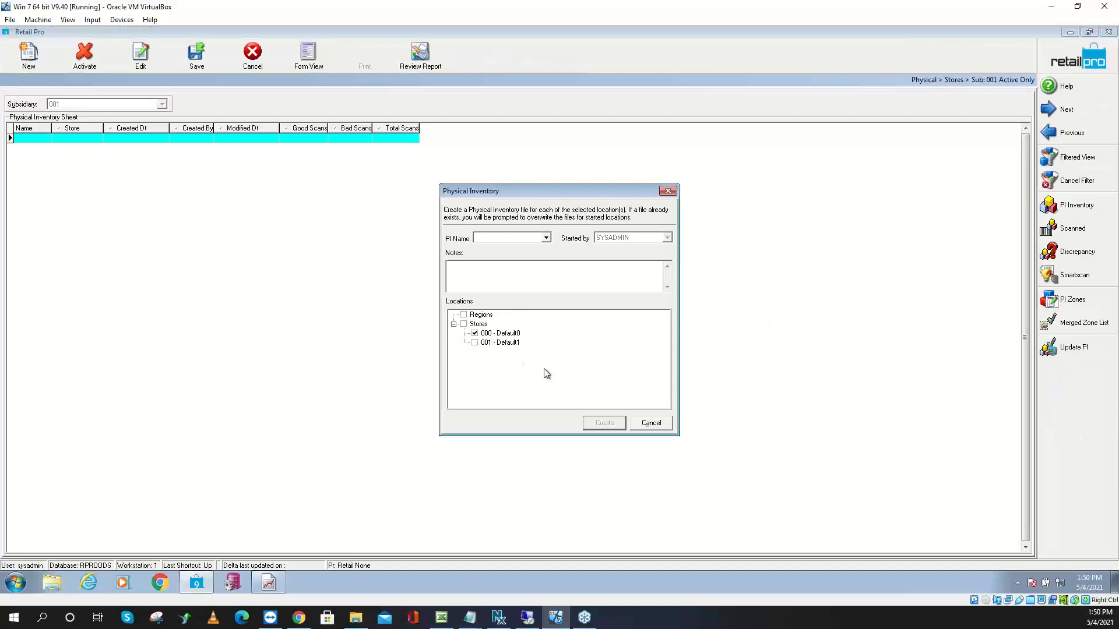
left_click(546, 238)
left_click(513, 247)
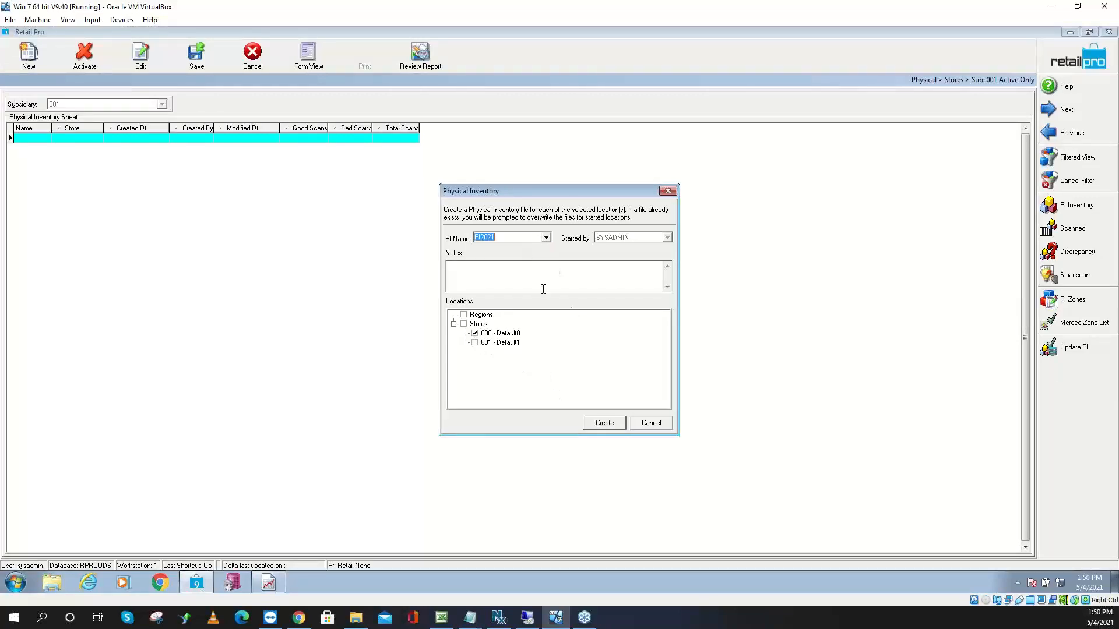
left_click(603, 424)
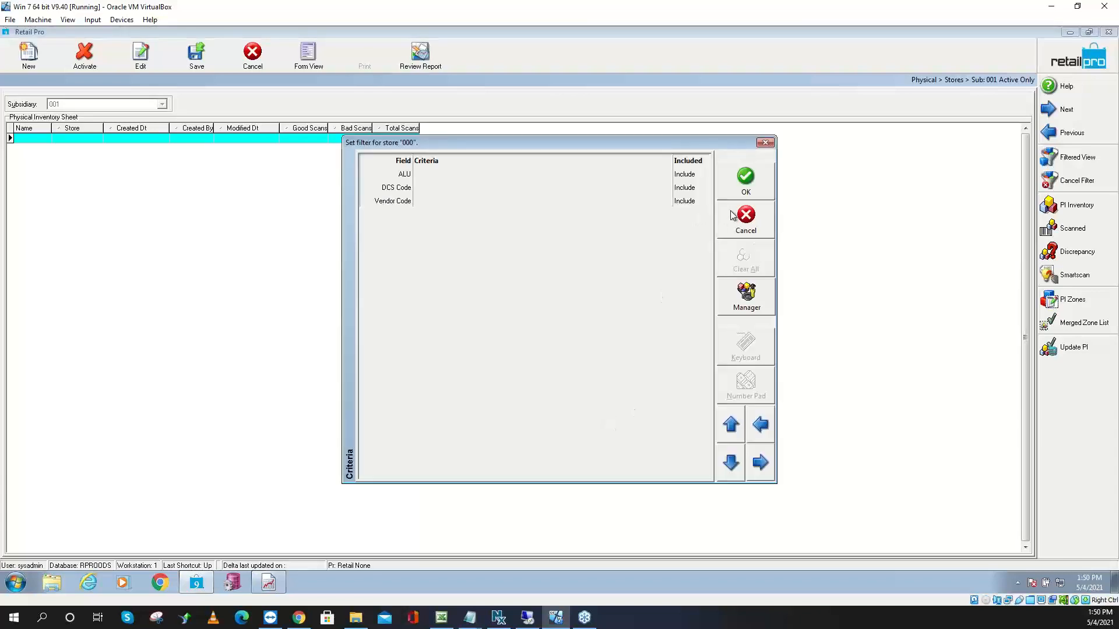
left_click(741, 190)
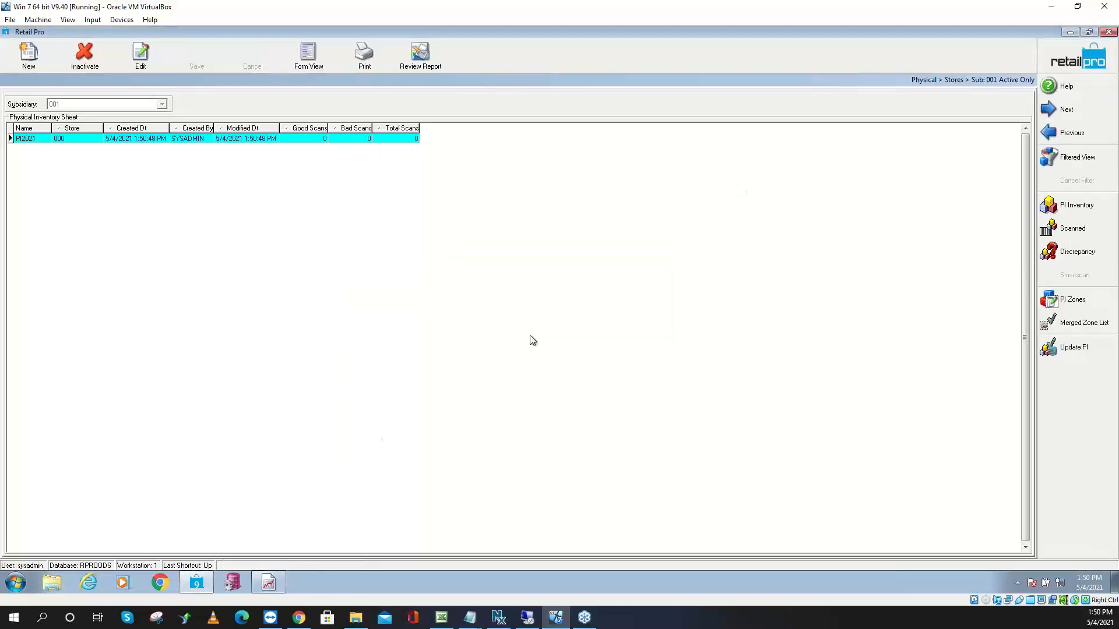
On the desktop, start renaming Scan1.bak and delete its 'bak' extension
left_click(1070, 32)
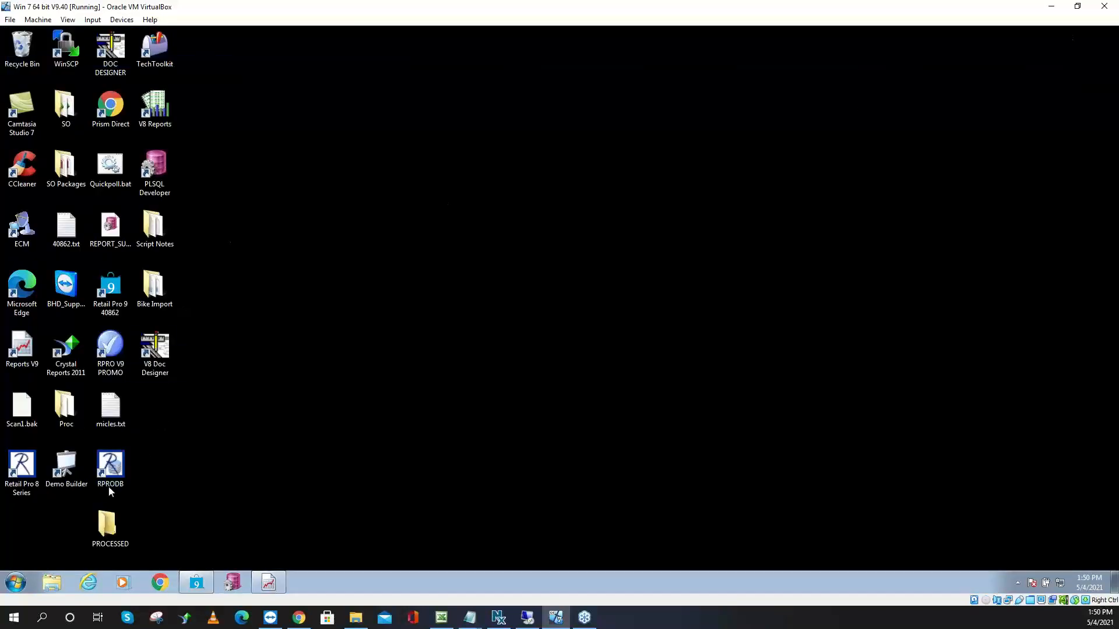
left_click(28, 423)
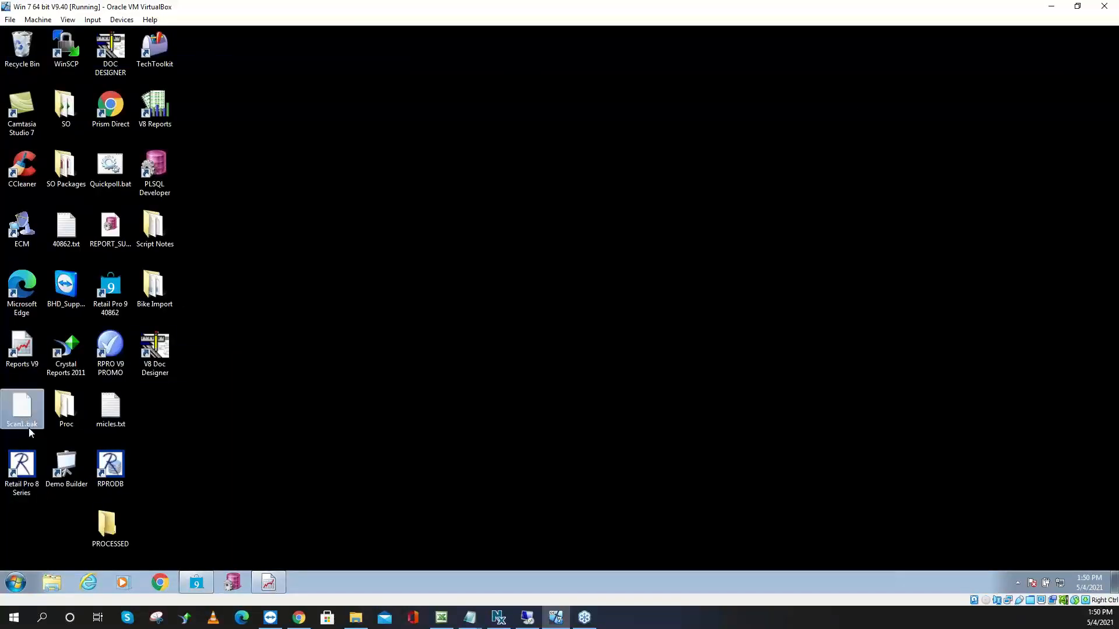
left_click(32, 425)
left_click(37, 425)
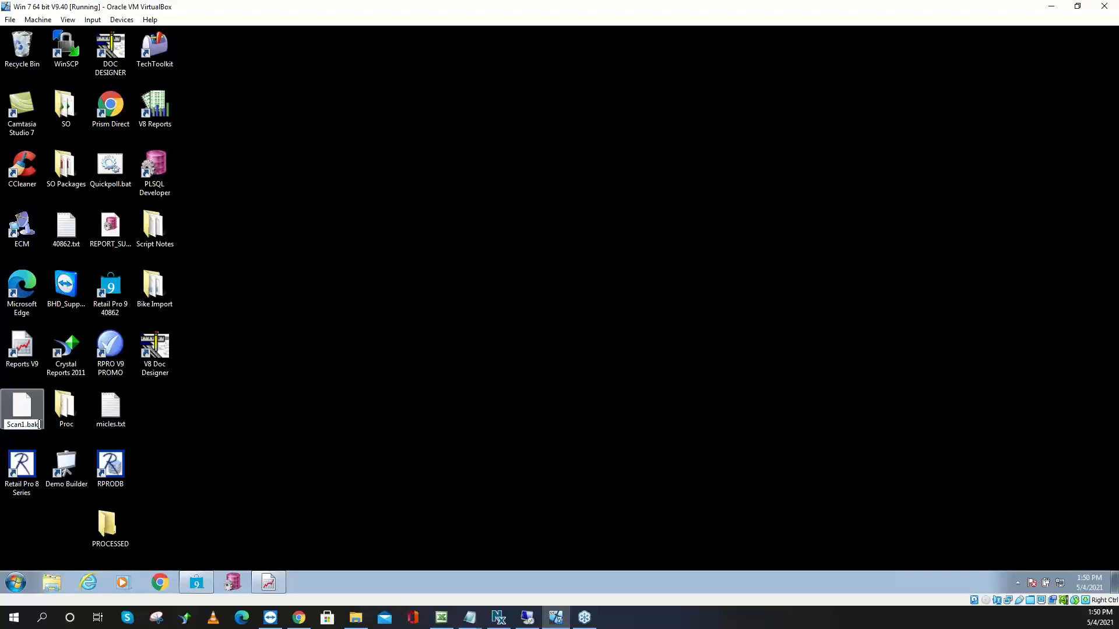
key("BackSpace")
key("BackSpace")
key("BackSpace")
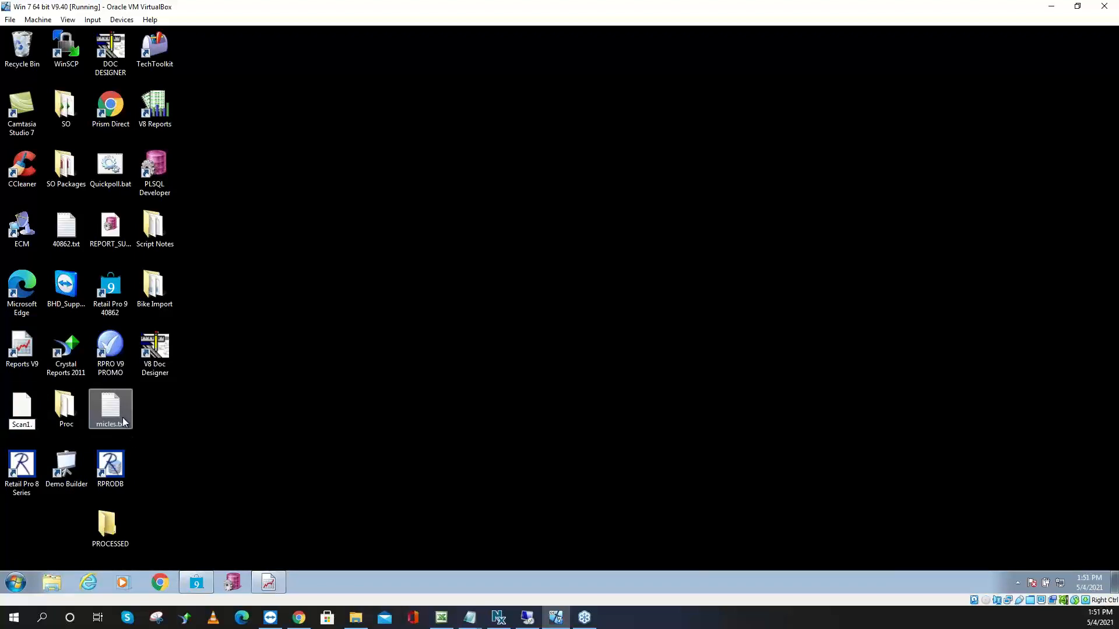
Finish renaming the file to Scan1.Txt, confirm the extension change, and return to Retail Pro
type("Txt")
key("Return")
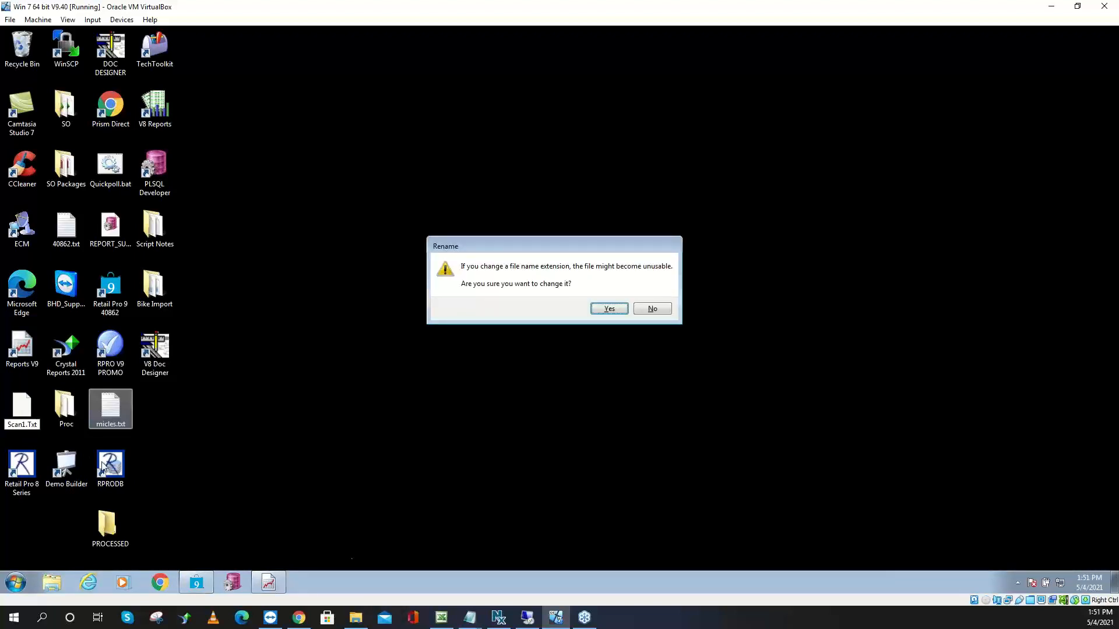
left_click(609, 309)
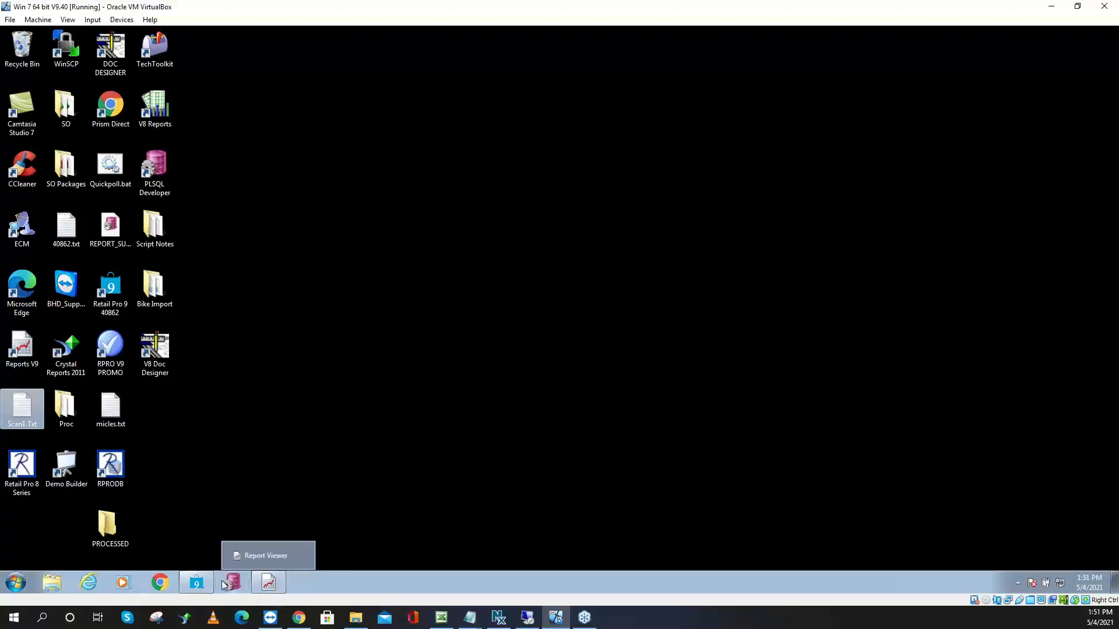
left_click(204, 586)
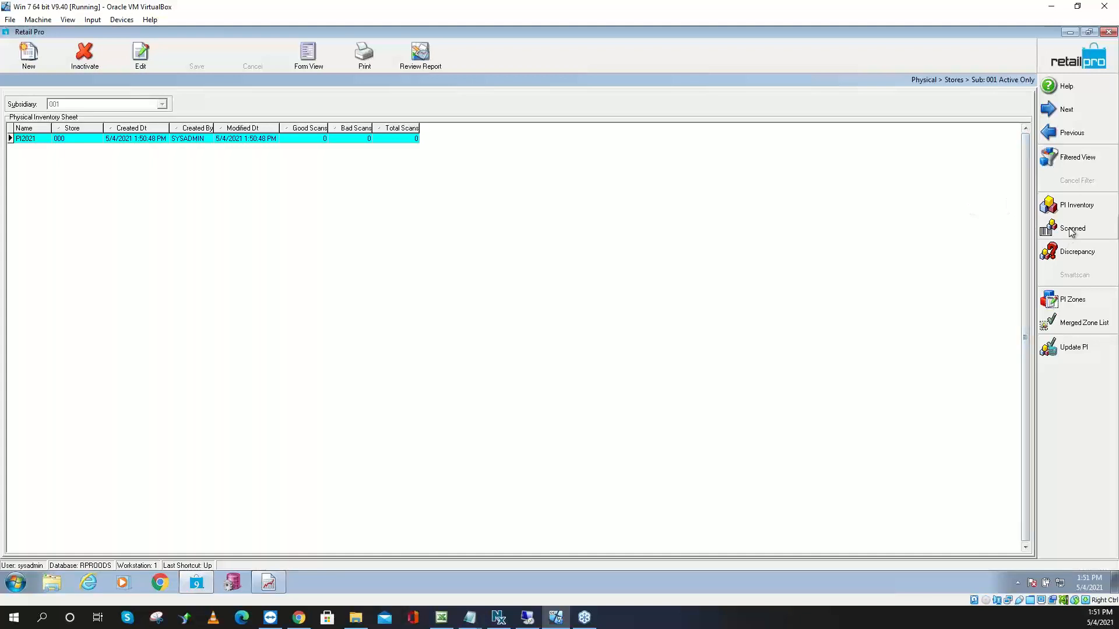
Create zone ZONE1 for store 000 - Default0 and open its scanned counts
left_click(1063, 73)
left_click(1067, 325)
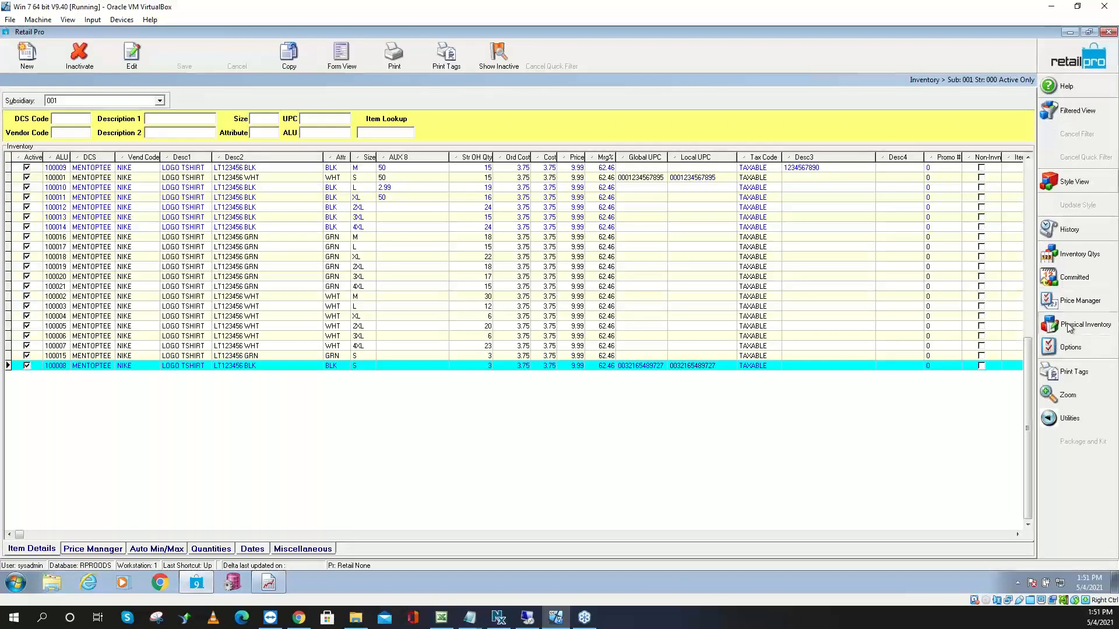
left_click(992, 350)
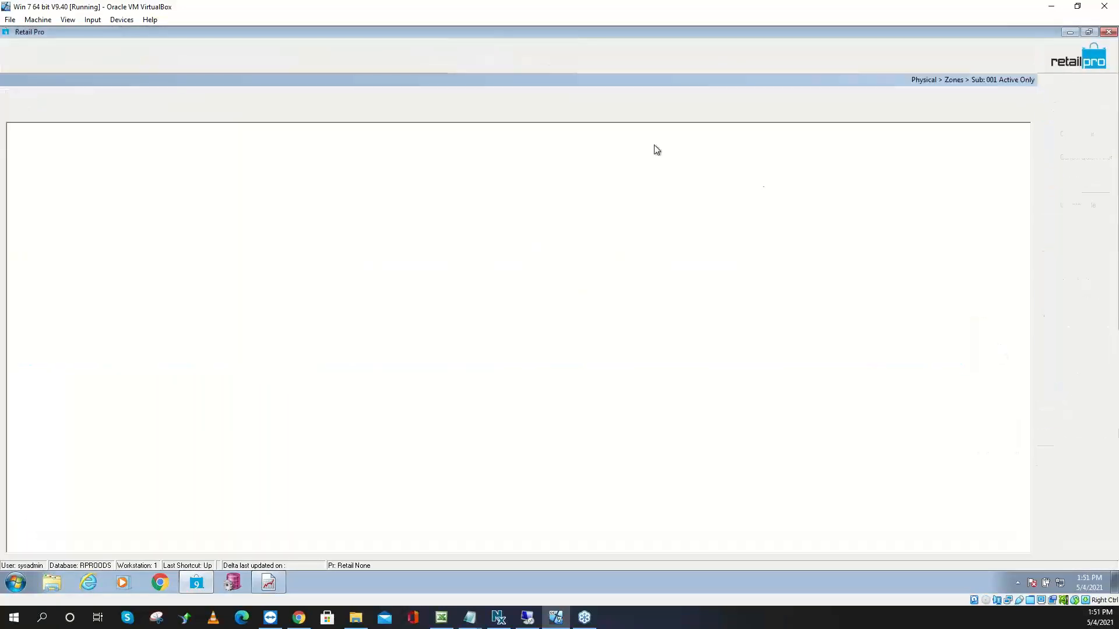
left_click(33, 66)
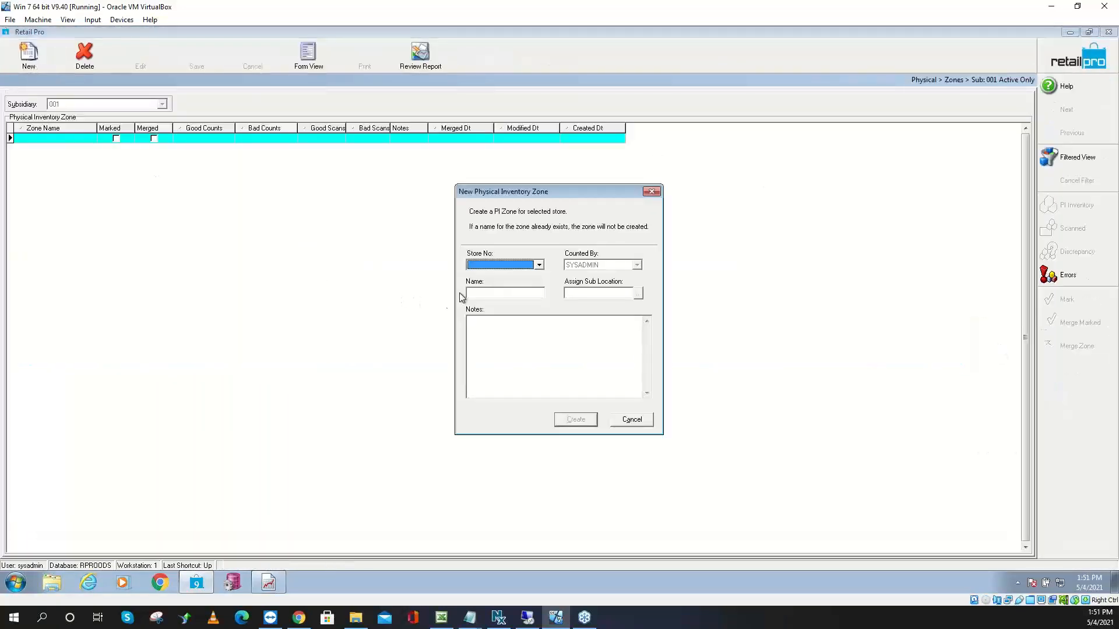
left_click(481, 264)
left_click(484, 275)
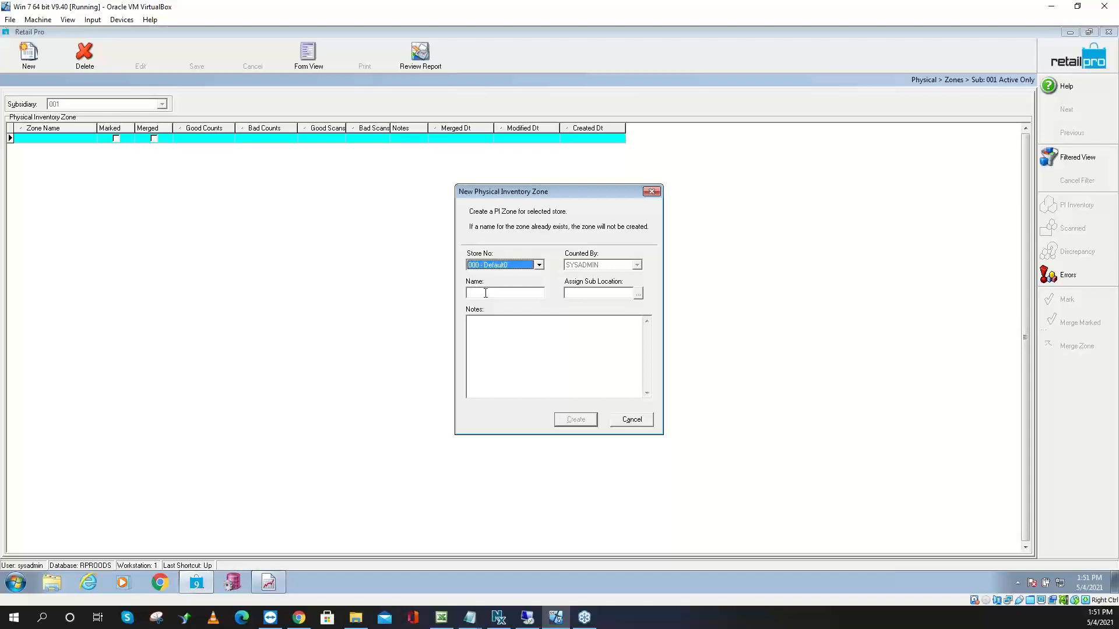
left_click(483, 292)
type("Zone1")
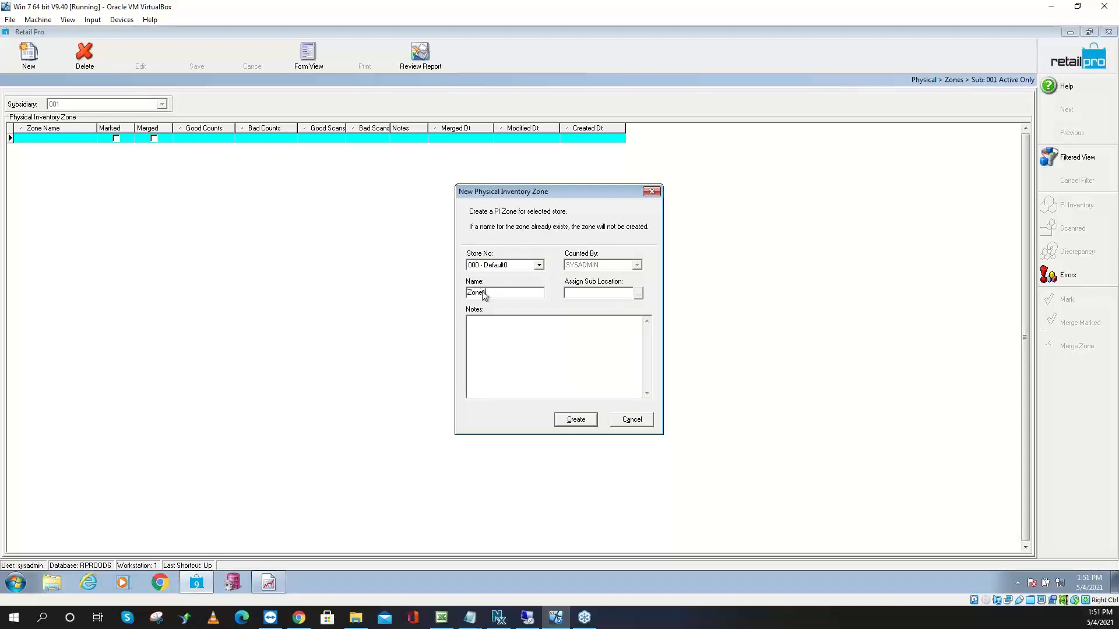
left_click(580, 424)
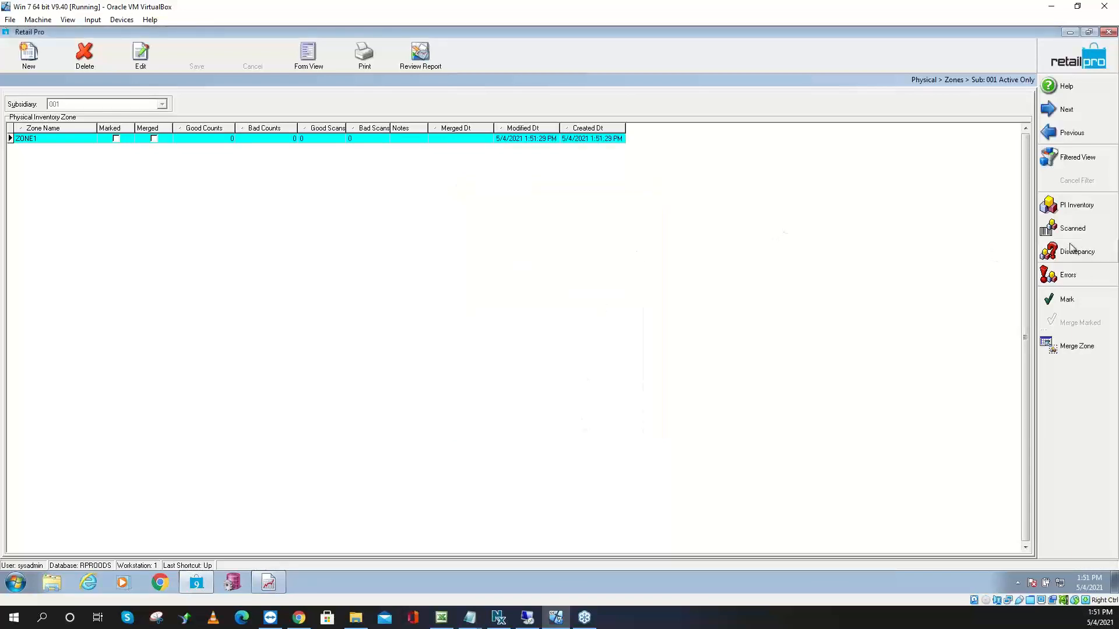
left_click(1073, 230)
Import the Scan1.txt scan file's counts into ZONE1
left_click(1074, 300)
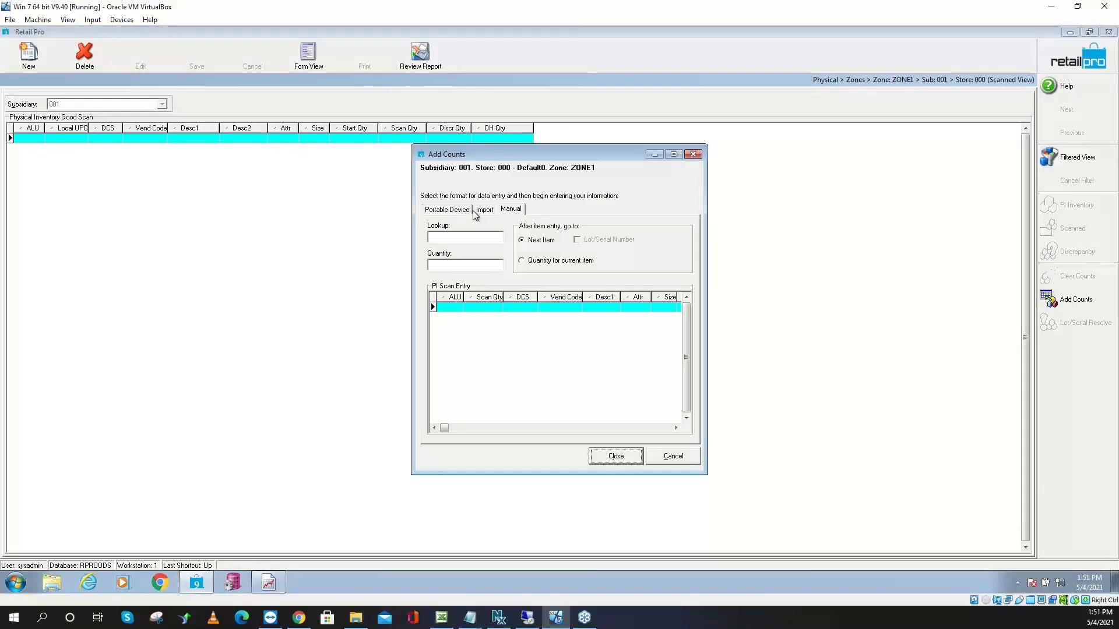
left_click(483, 210)
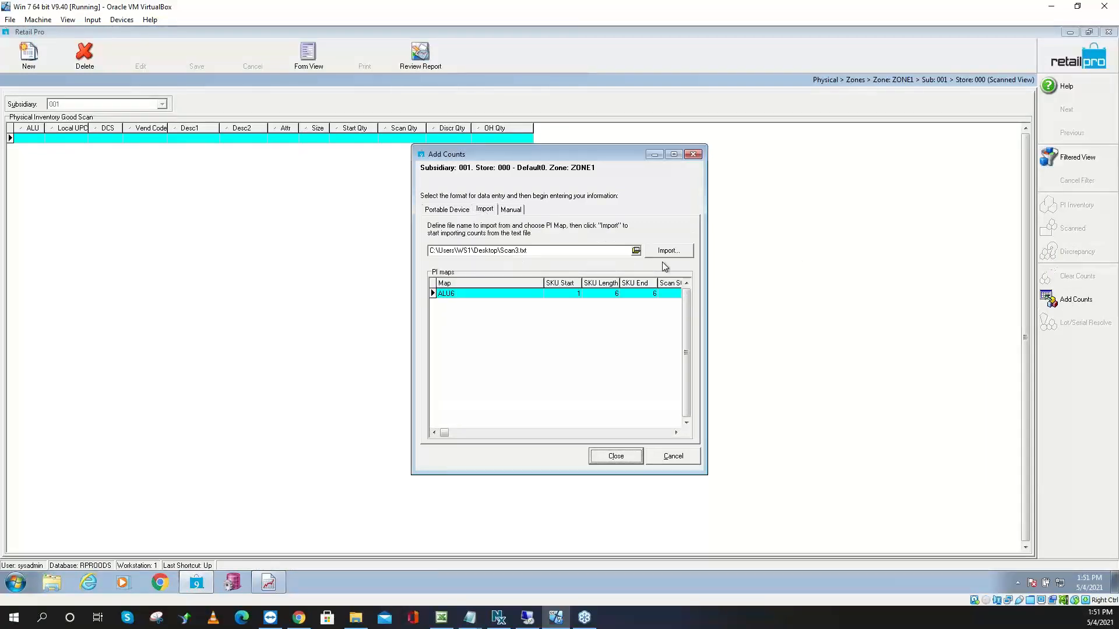
left_click(516, 250)
left_click(675, 255)
left_click(560, 330)
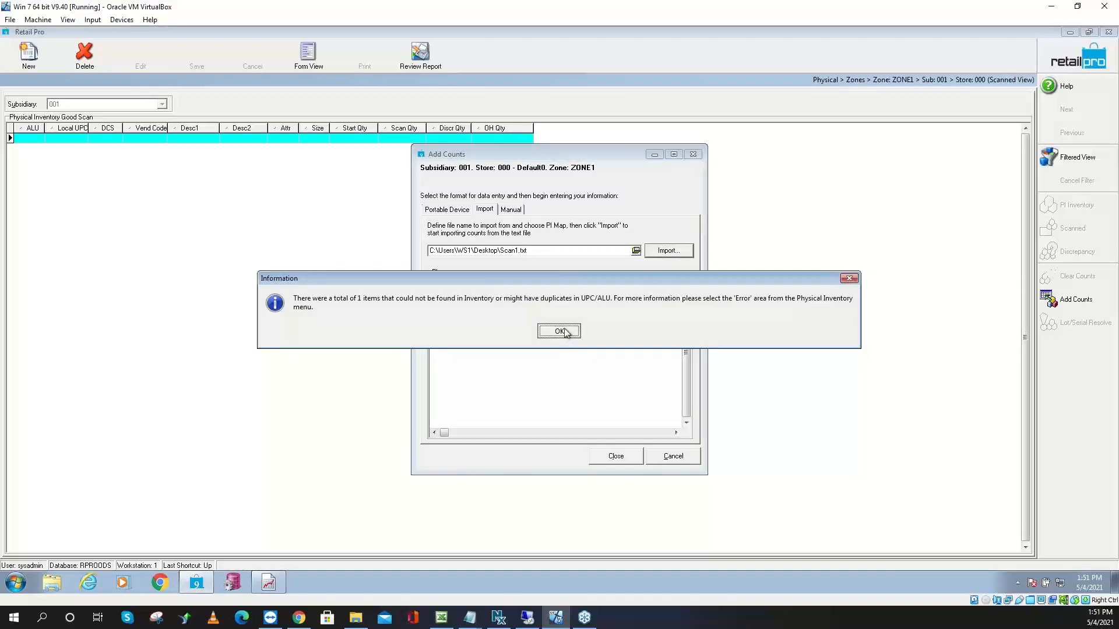
left_click(625, 460)
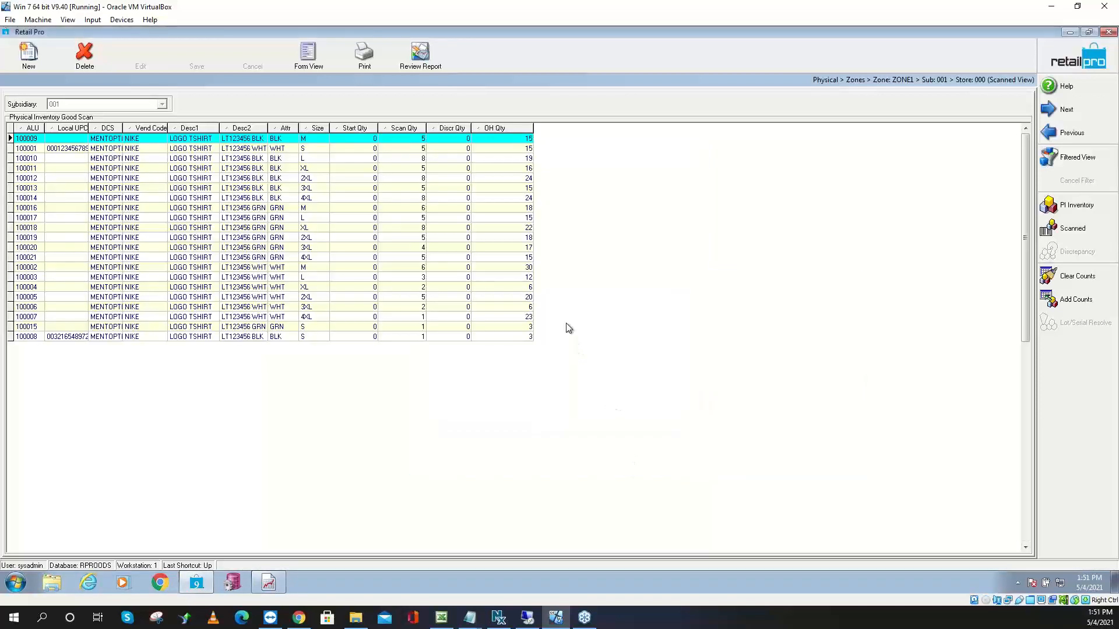
Resolve ZONE1's bad scans, leaving 98 good counts and none bad
left_click(1077, 53)
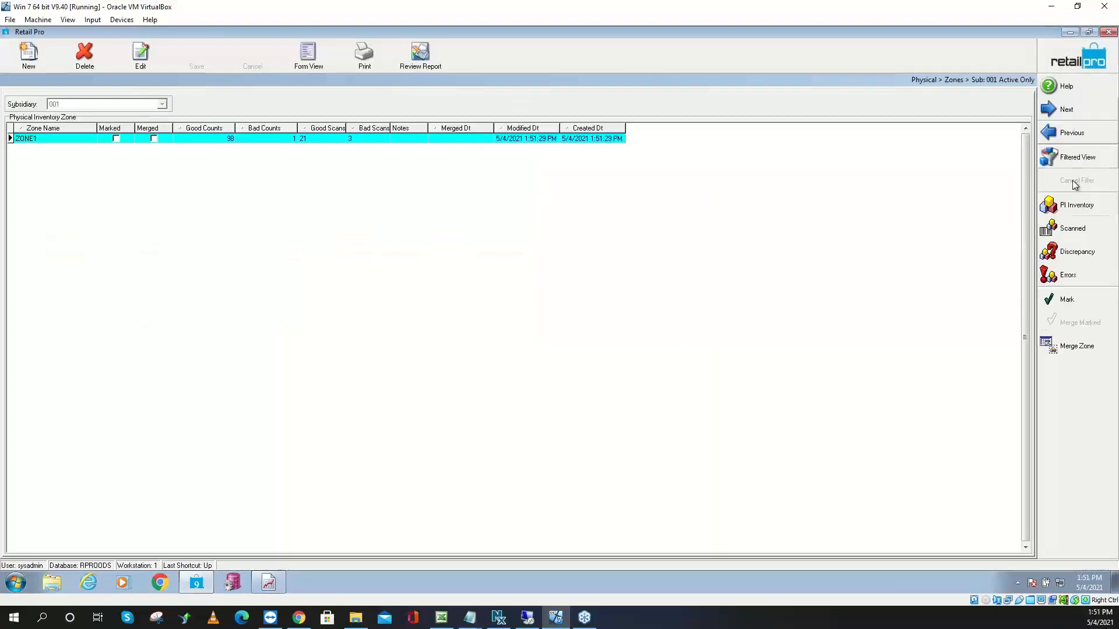
left_click(1069, 275)
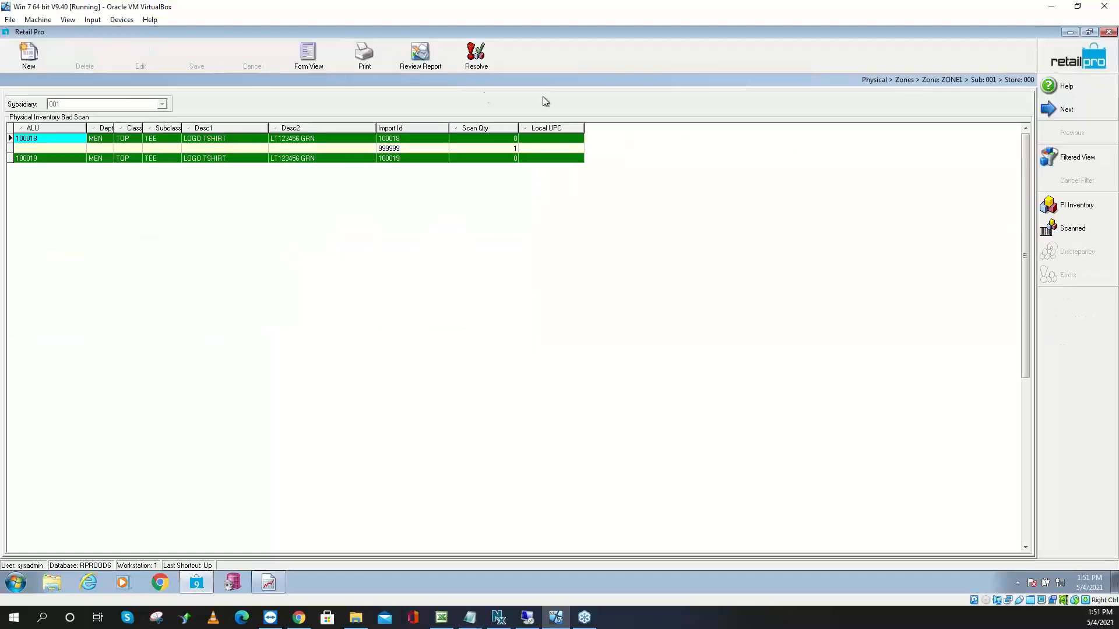
left_click(468, 58)
left_click(532, 324)
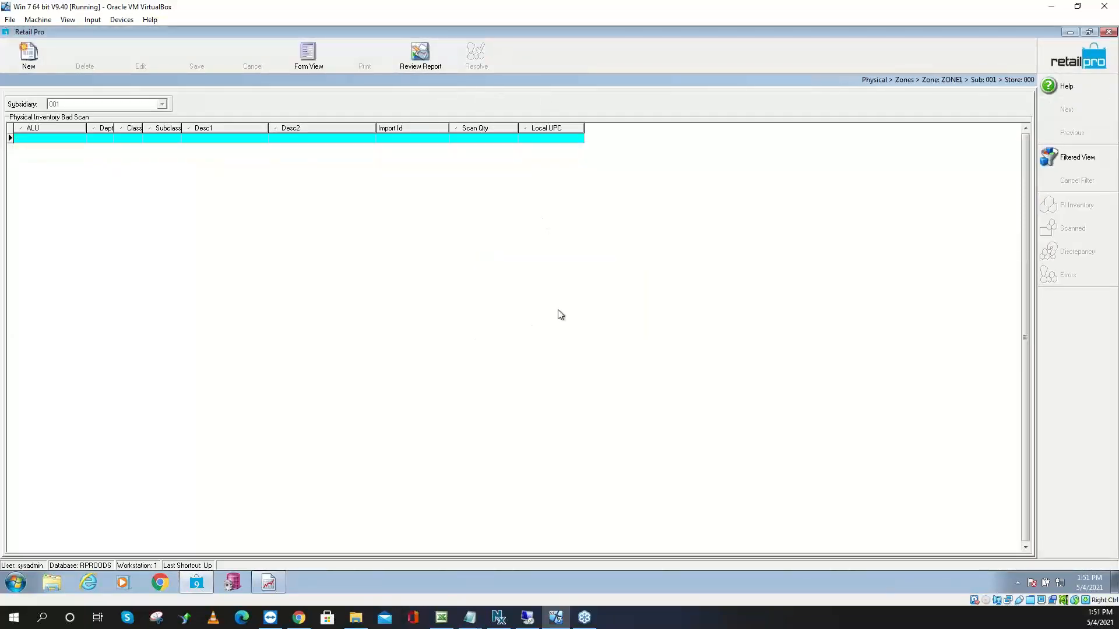
left_click(1077, 52)
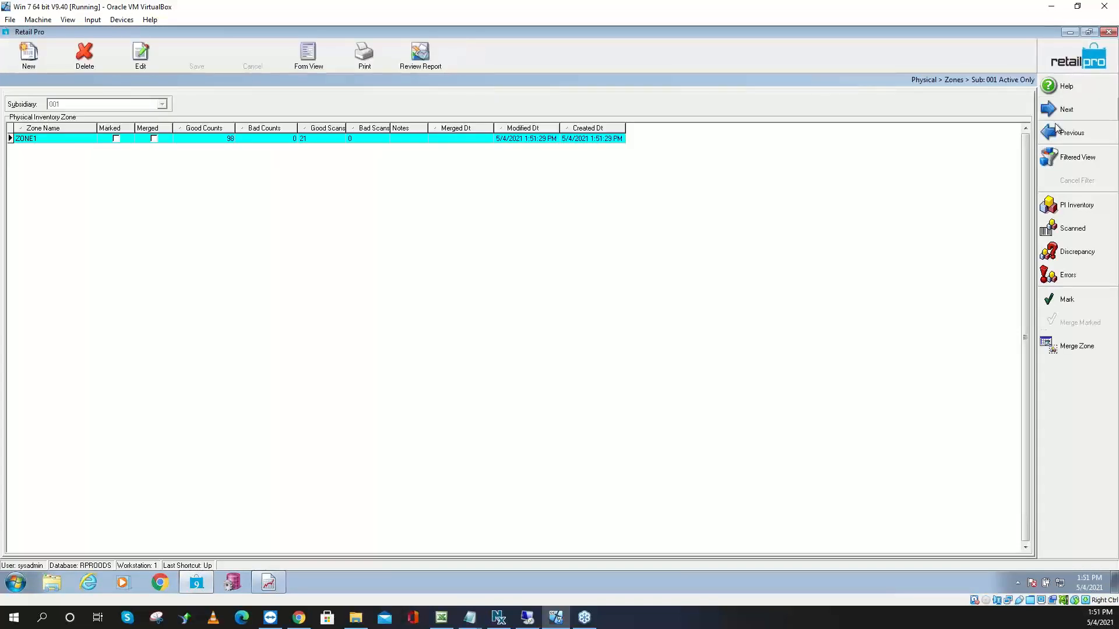
Merge ZONE1 into physical inventory and view PI2021's merged zone list
left_click(1075, 349)
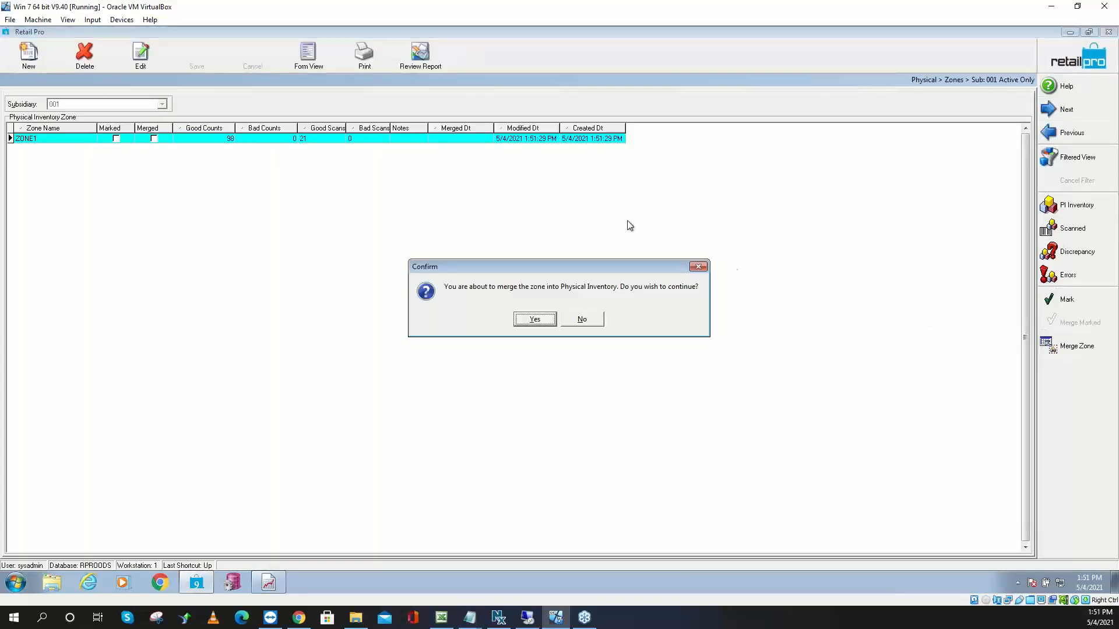
left_click(520, 321)
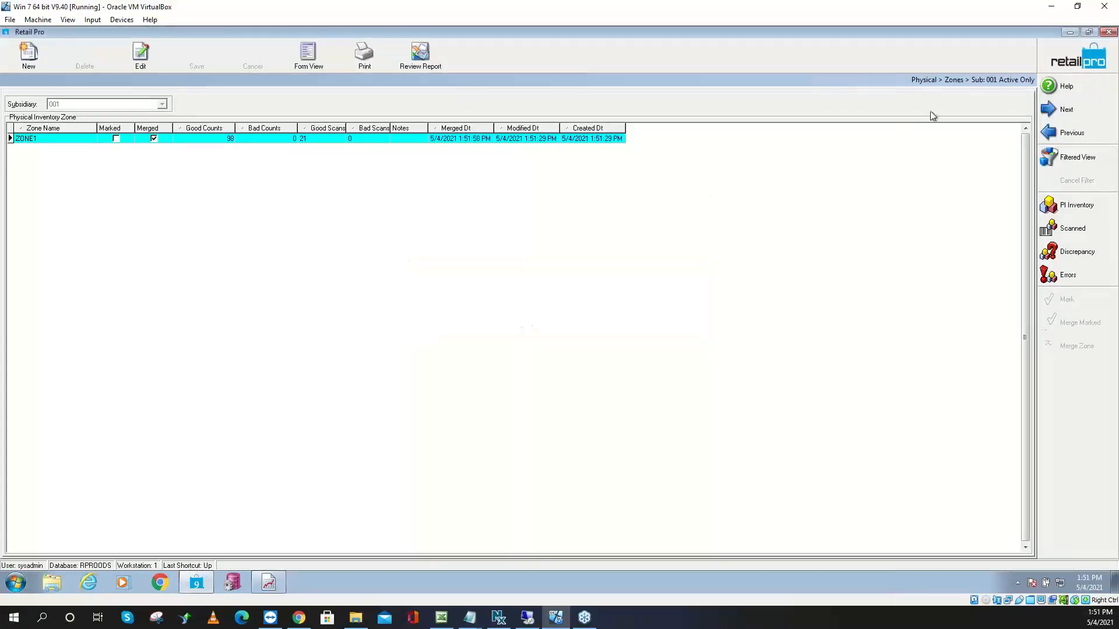
left_click(1076, 56)
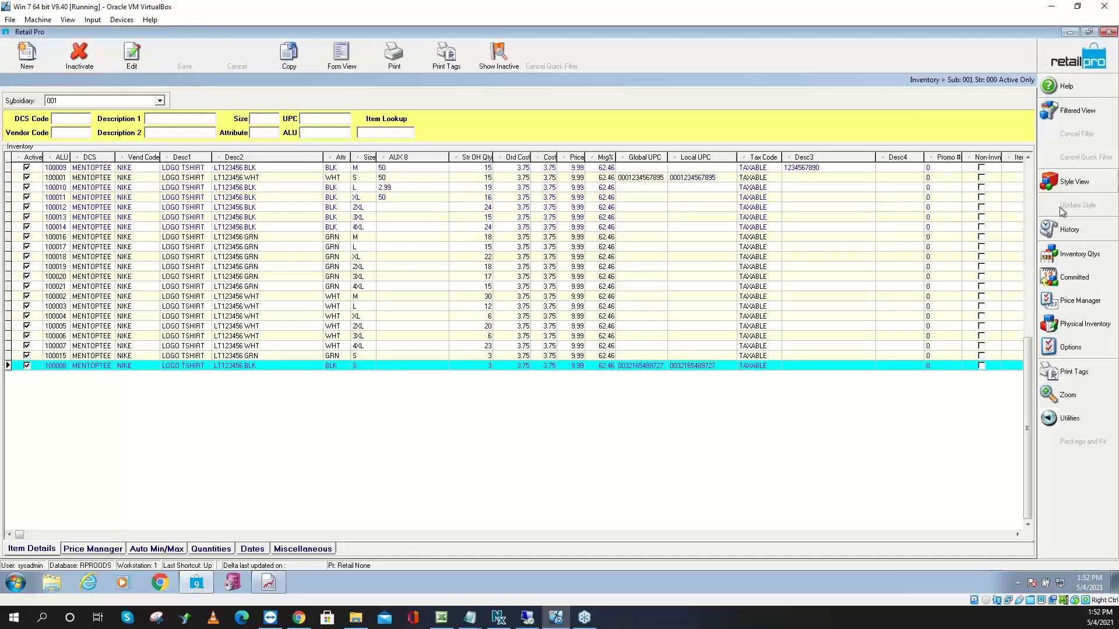
left_click(1070, 330)
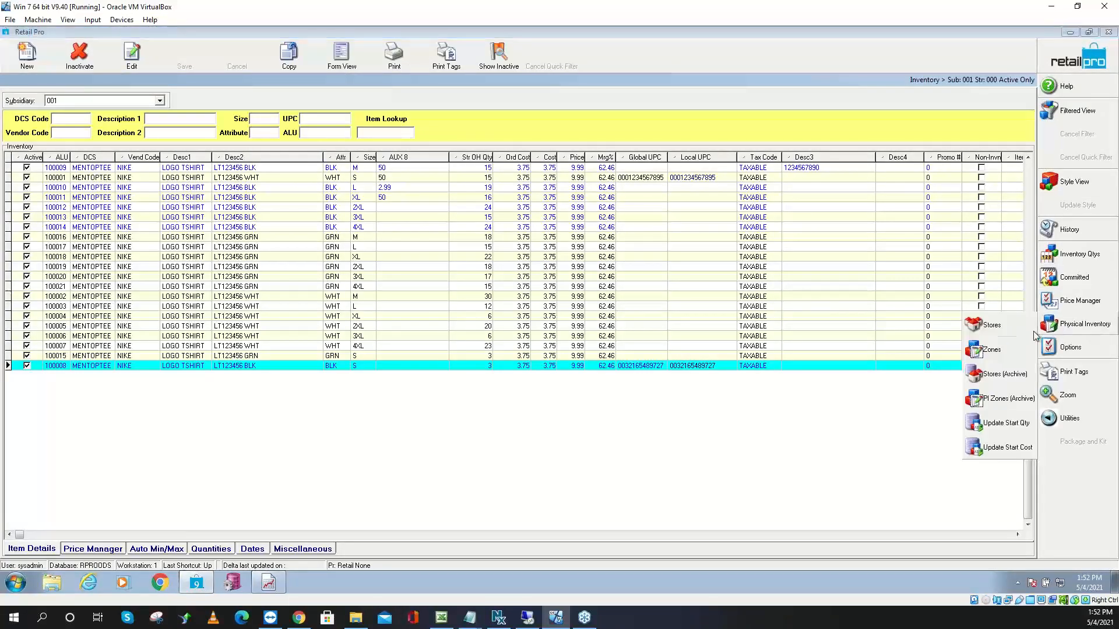
left_click(992, 326)
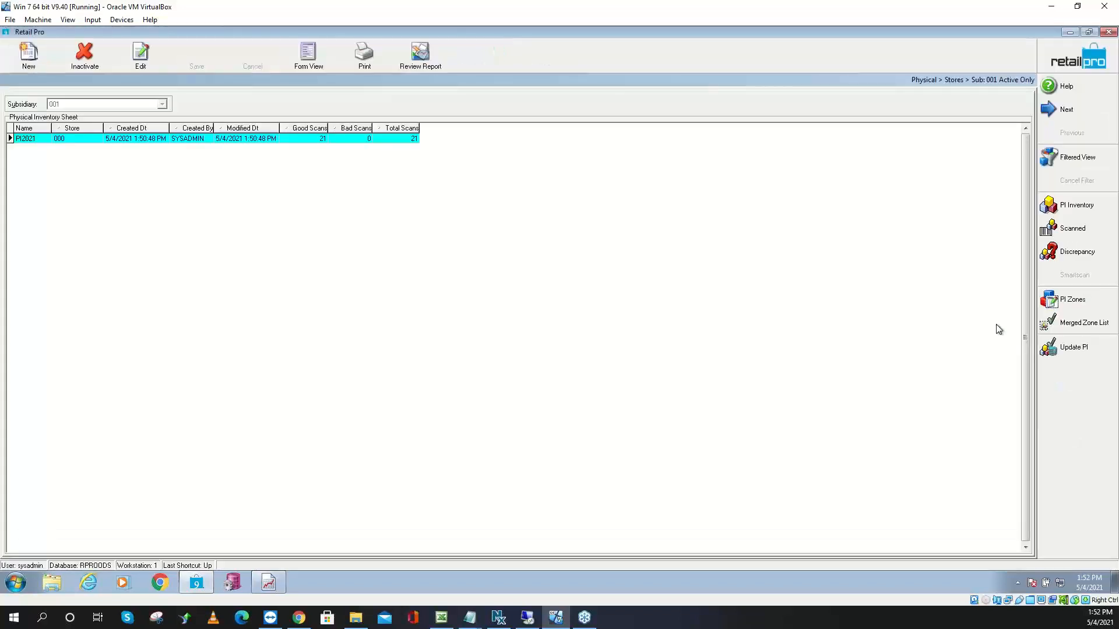
left_click(1074, 329)
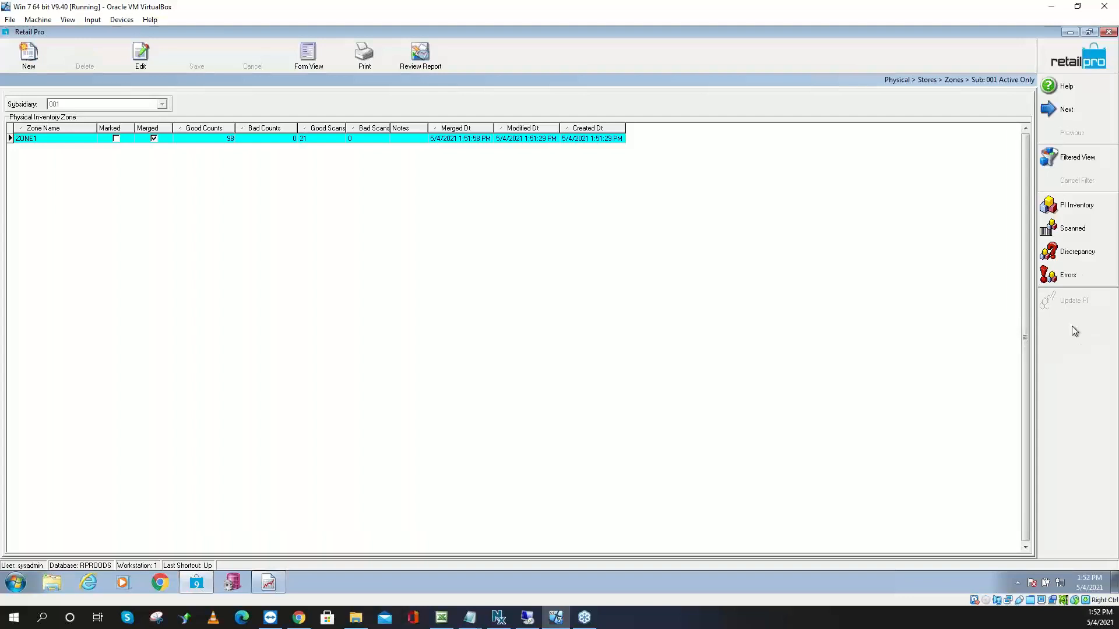
Add the Unmerge command to the merged-zone actions via Menu Designer, then select ZONE1
right_click(1064, 326)
left_click(1069, 337)
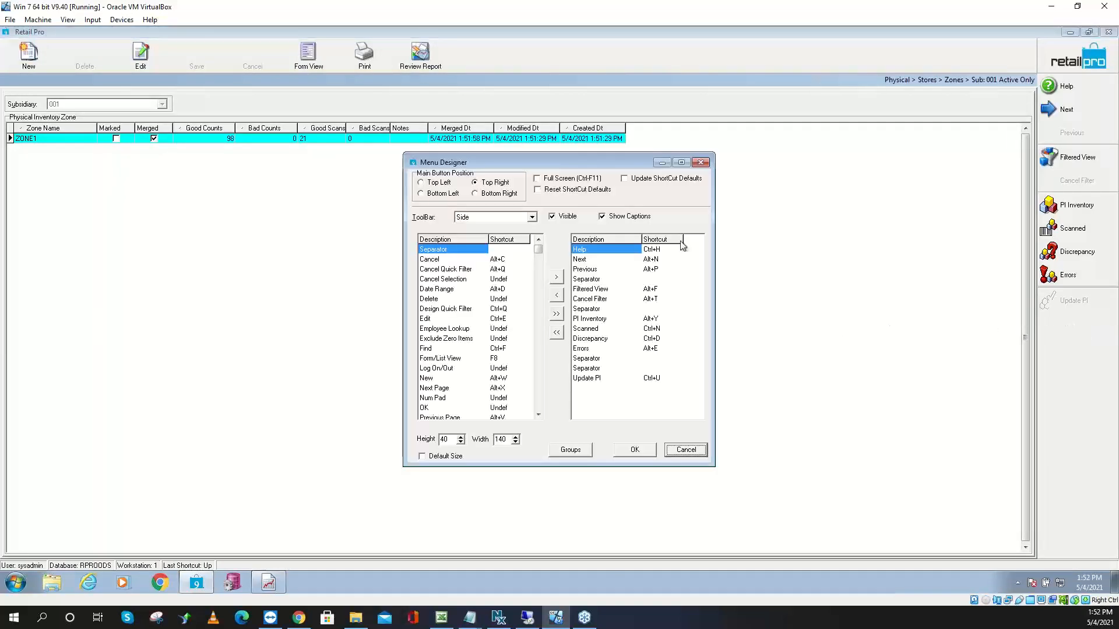
left_click(538, 408)
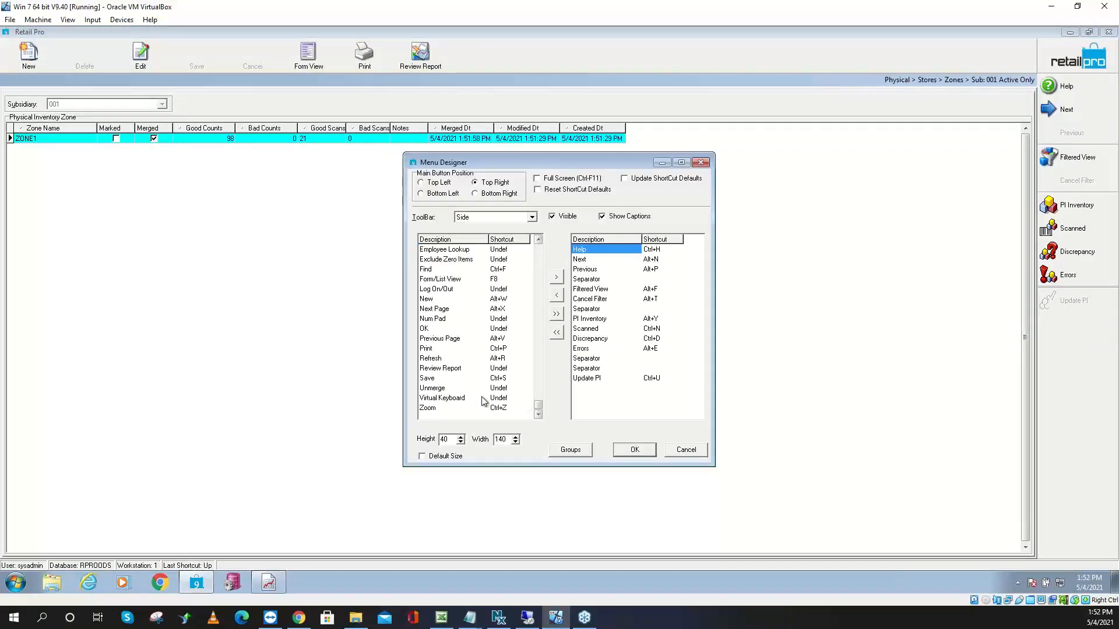
left_click(429, 389)
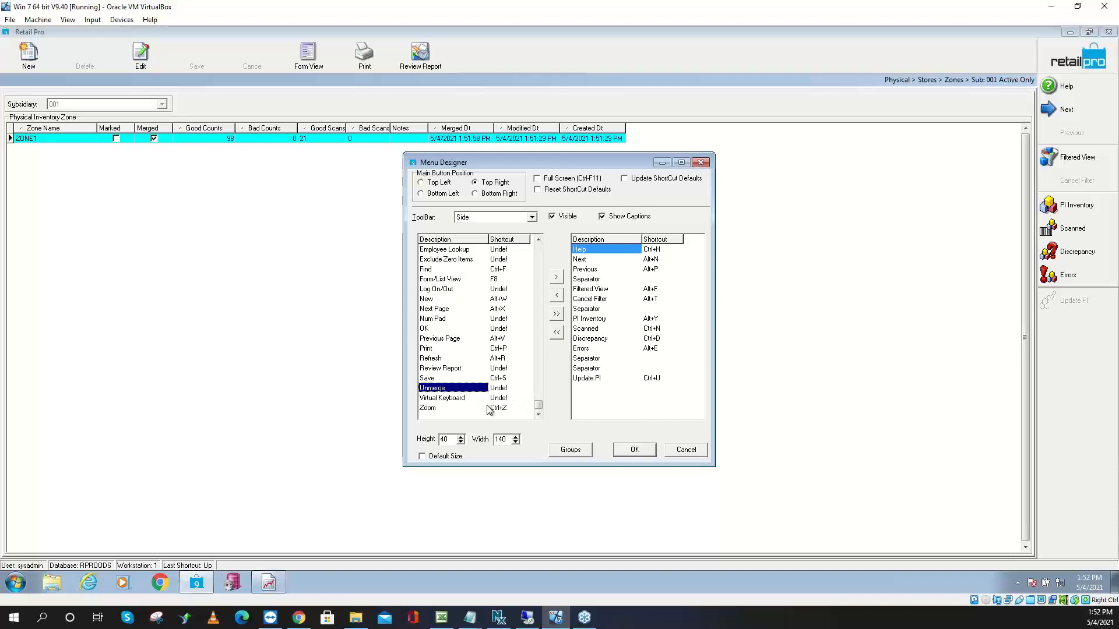
left_click(639, 451)
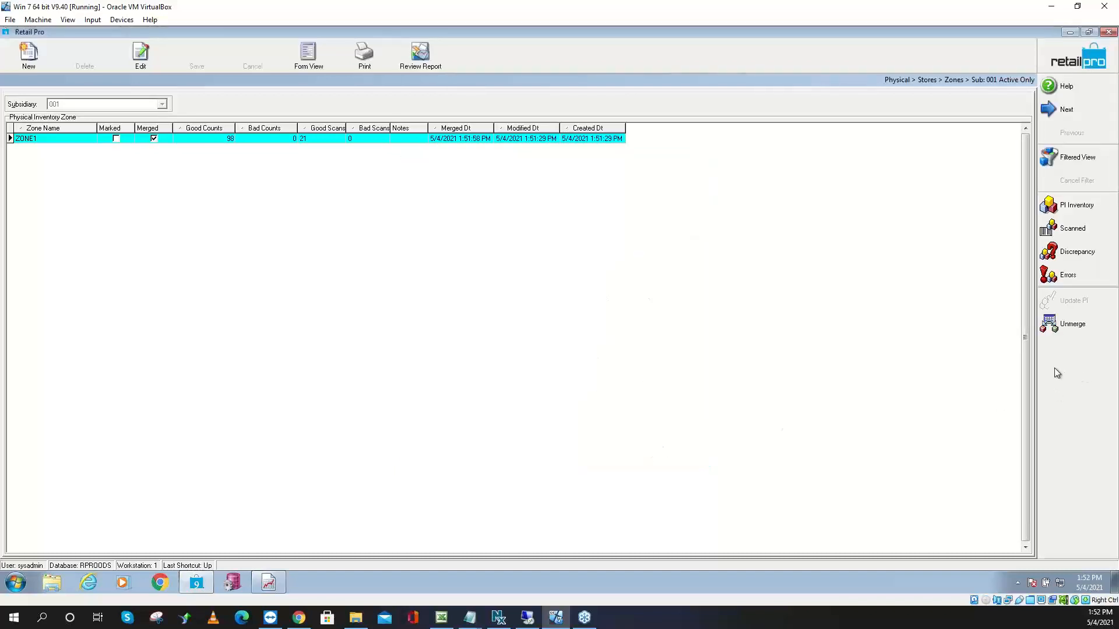
left_click(69, 138)
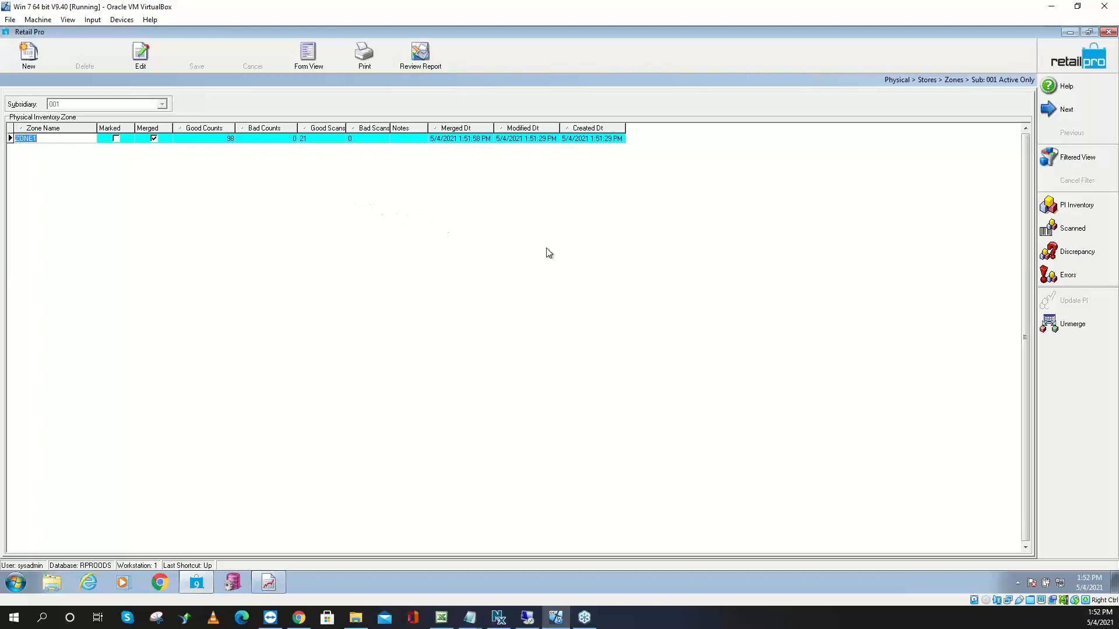
Unmerge ZONE1 and go to the Physical Inventory Zones list
left_click(1088, 330)
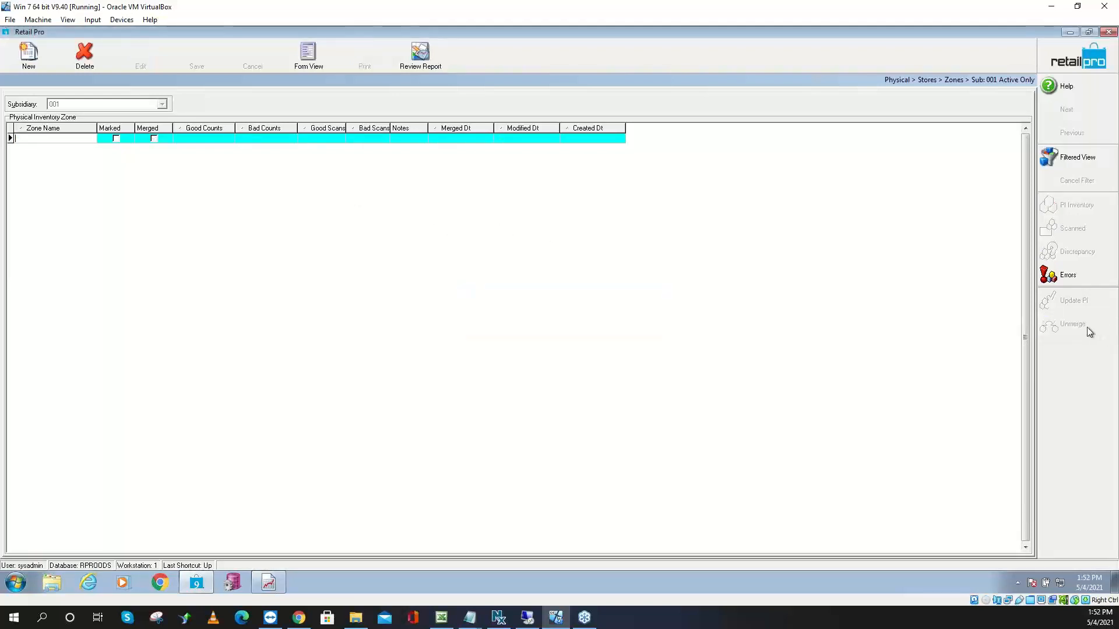
left_click(1075, 71)
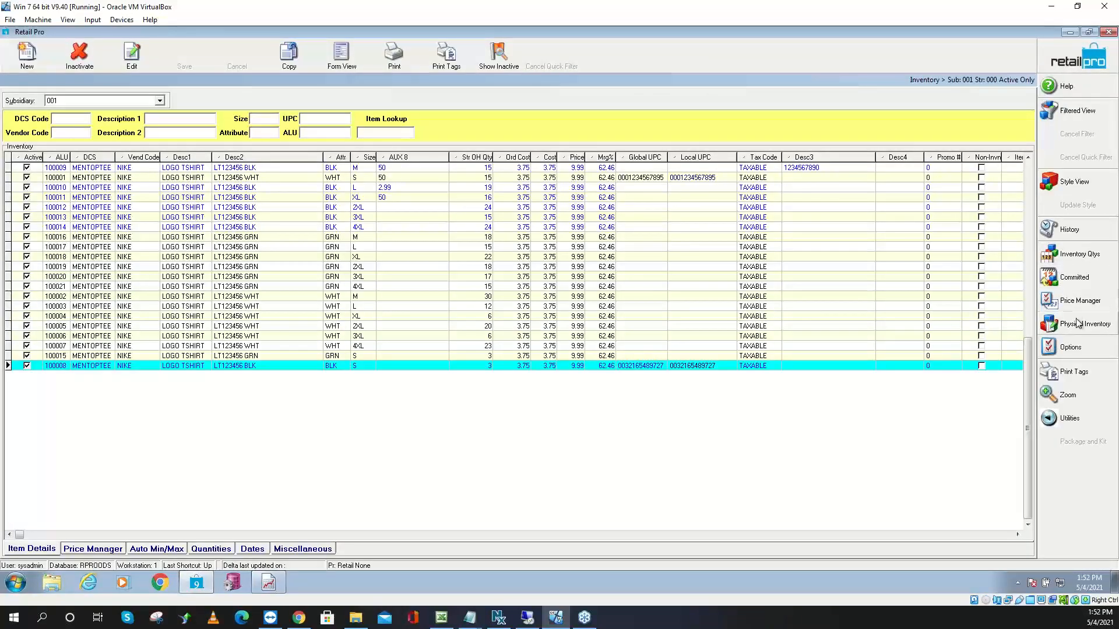
left_click(1075, 322)
left_click(992, 350)
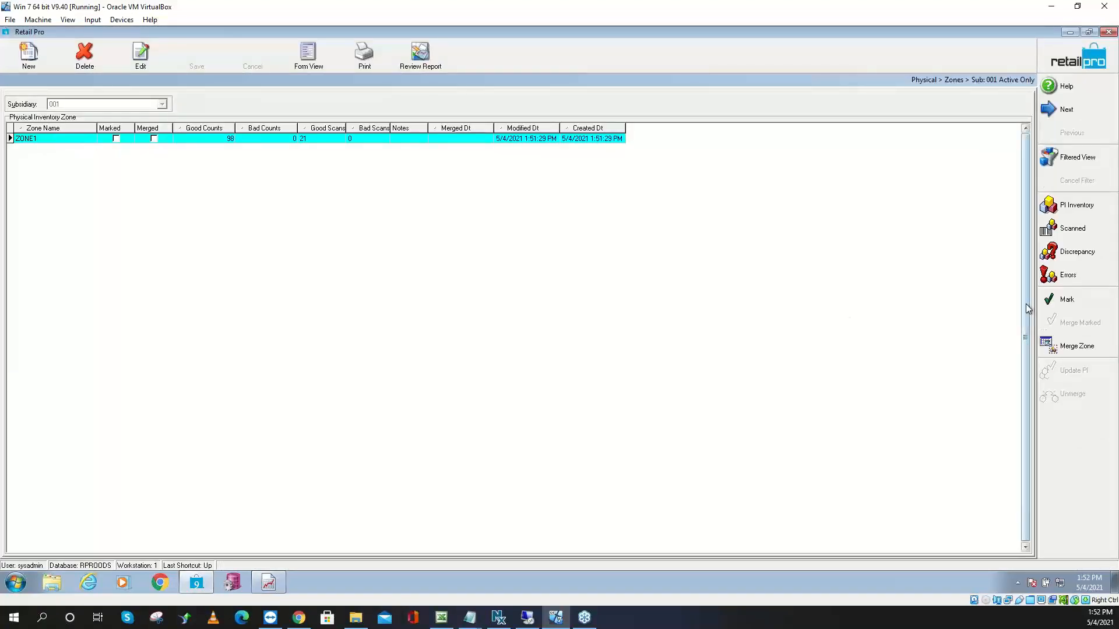
Check ZONE1's scanned counts, including item 100017, then minimize Retail Pro
left_click(1076, 233)
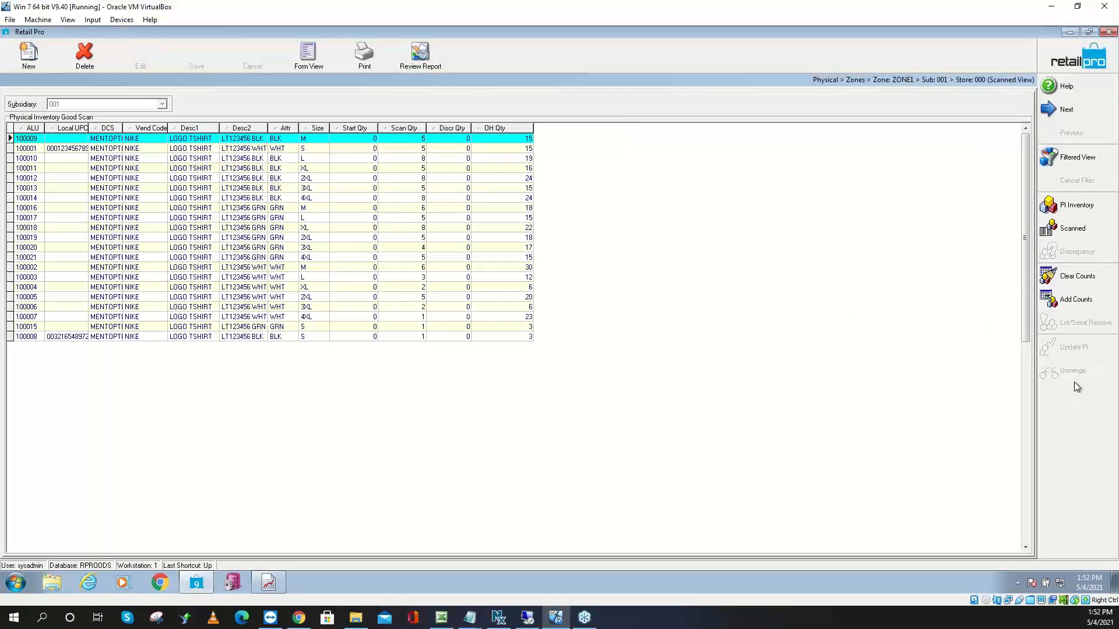
left_click(407, 218)
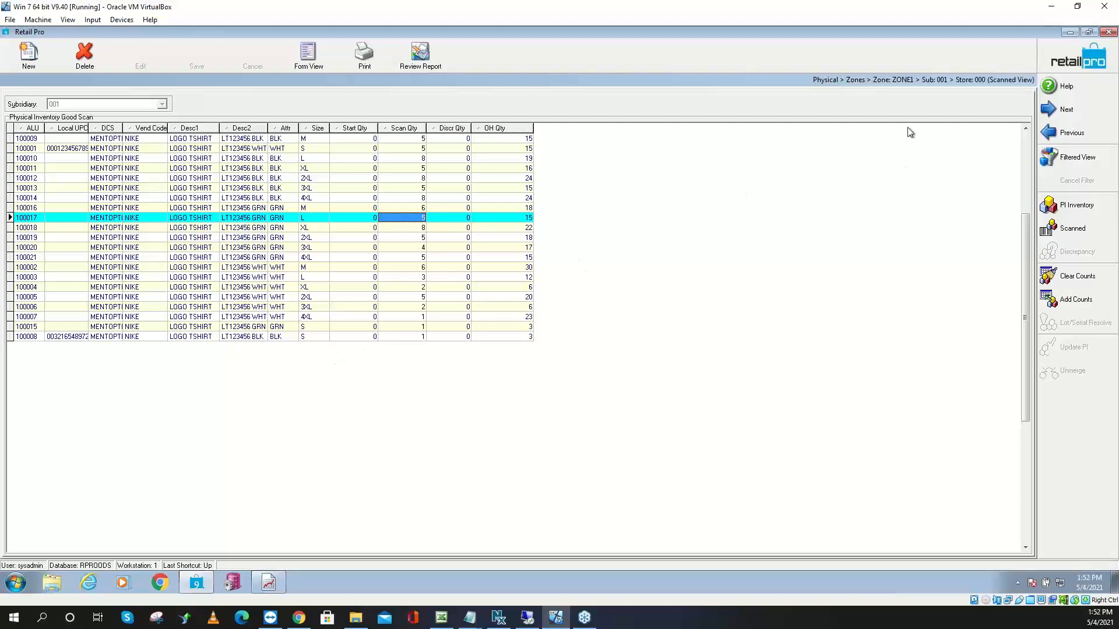
left_click(1069, 33)
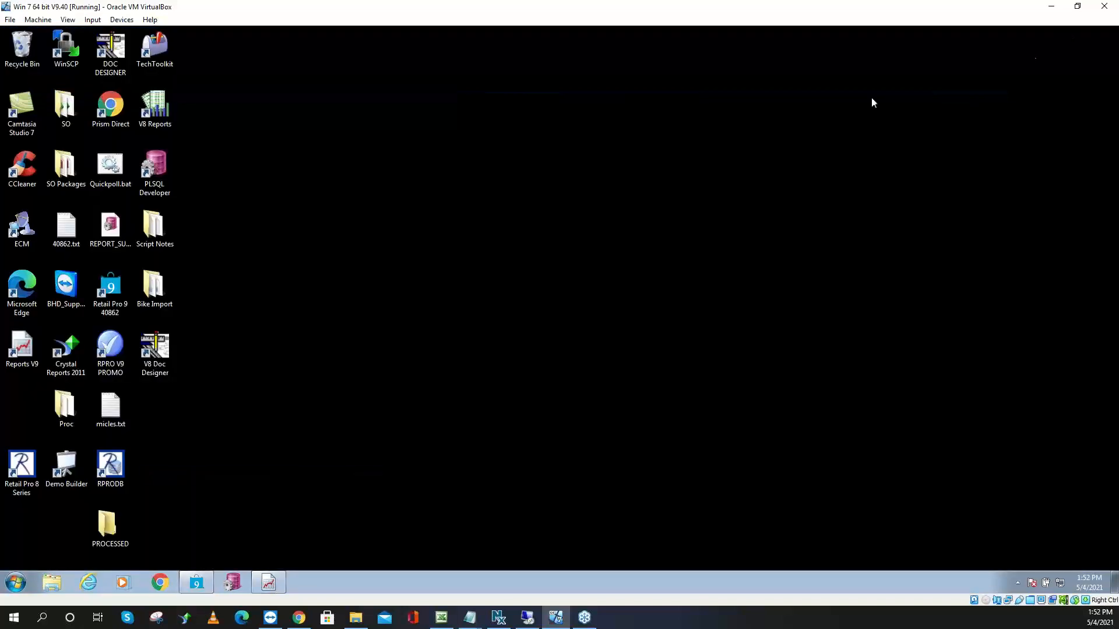
Open the BHD ADJ: PI DCS by Dept custom report in Report Viewer
left_click(281, 585)
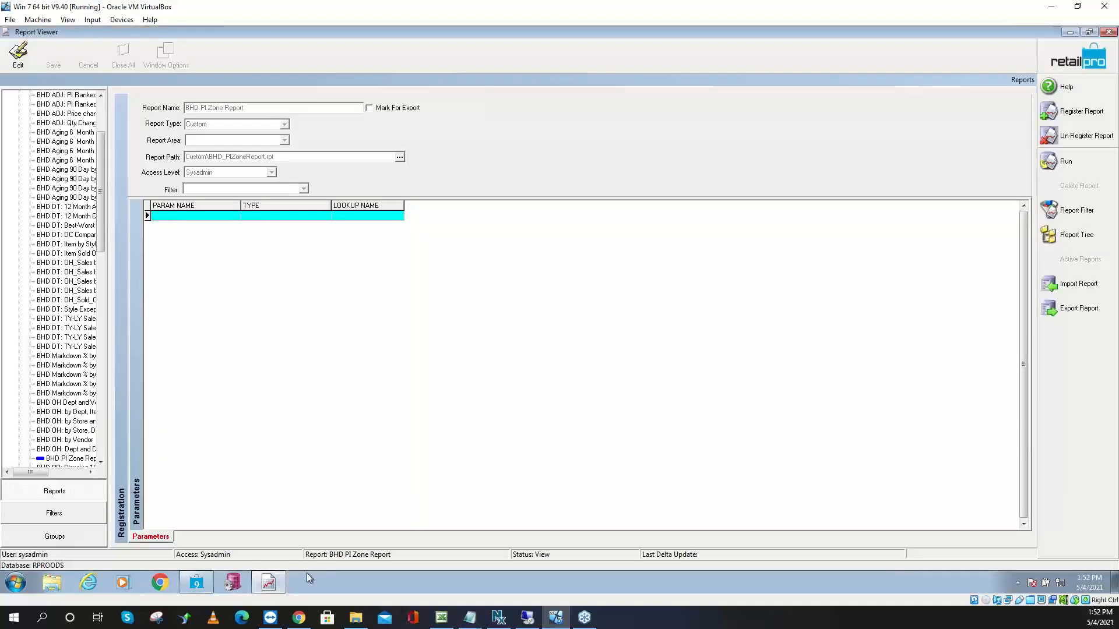
left_click_drag(99, 228, 100, 166)
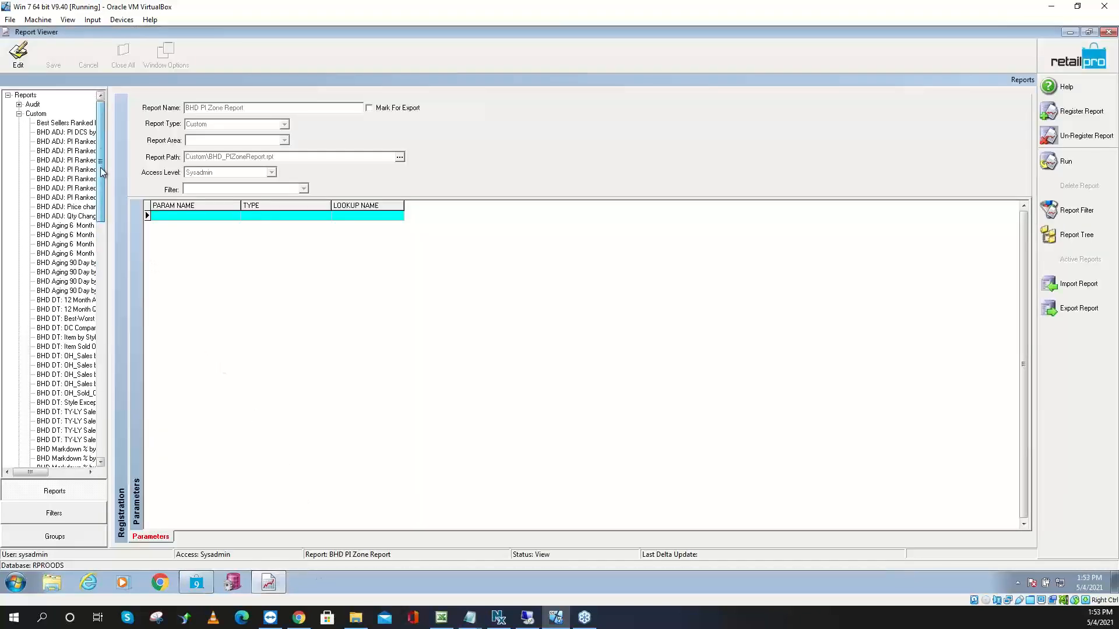
left_click(73, 133)
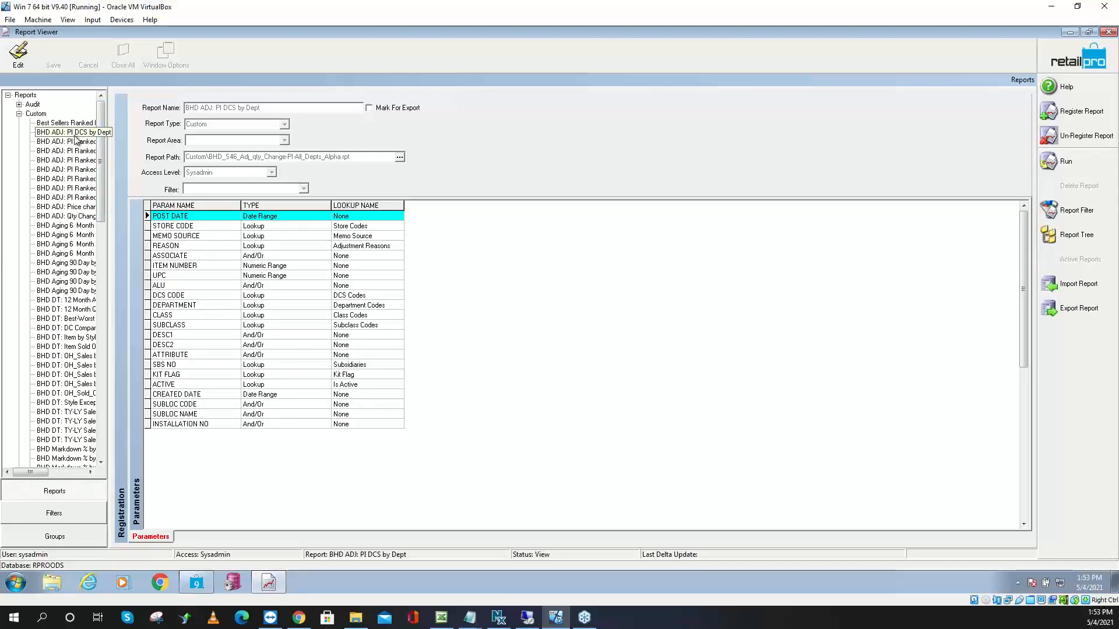
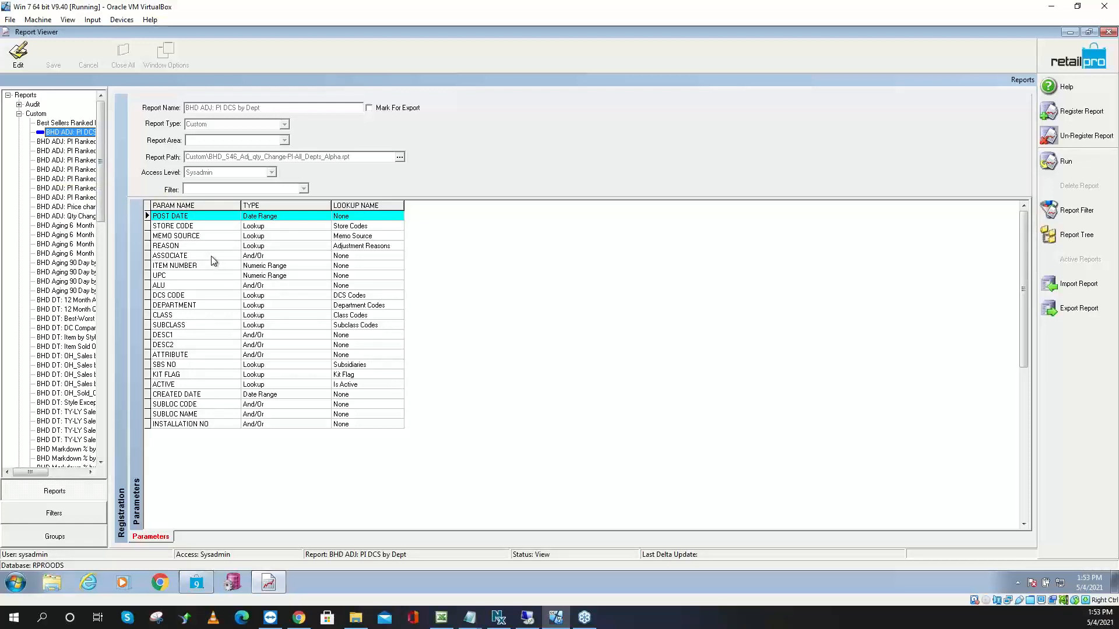
Run the PI DCS by Dept report for post dates 4/4/2021–5/4/2021, with reason limited to 1: PI
left_click(1083, 163)
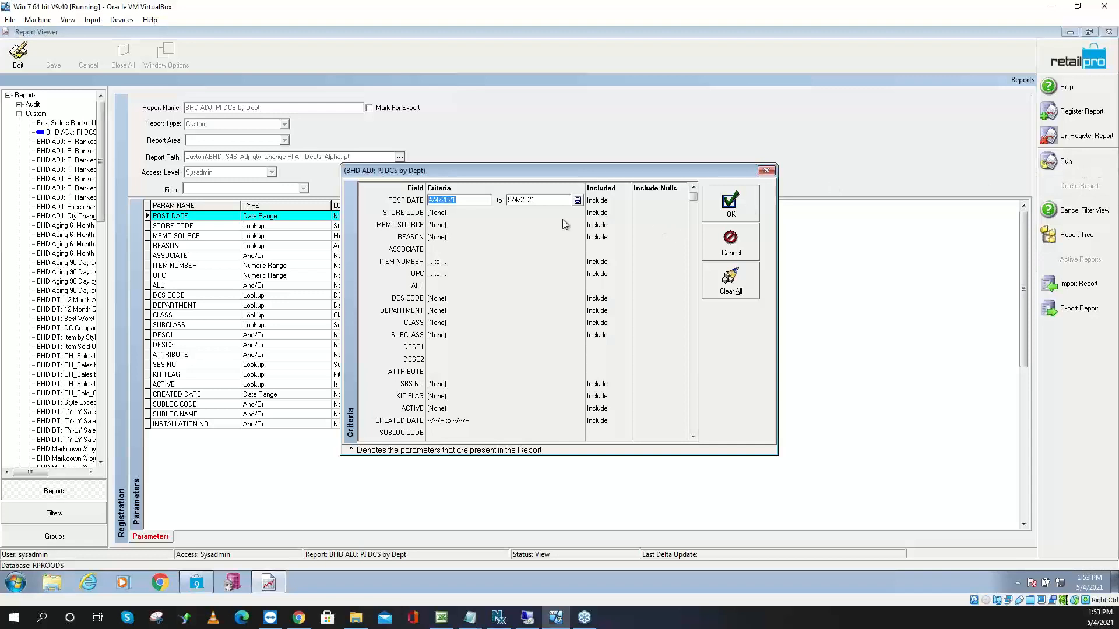
left_click(451, 237)
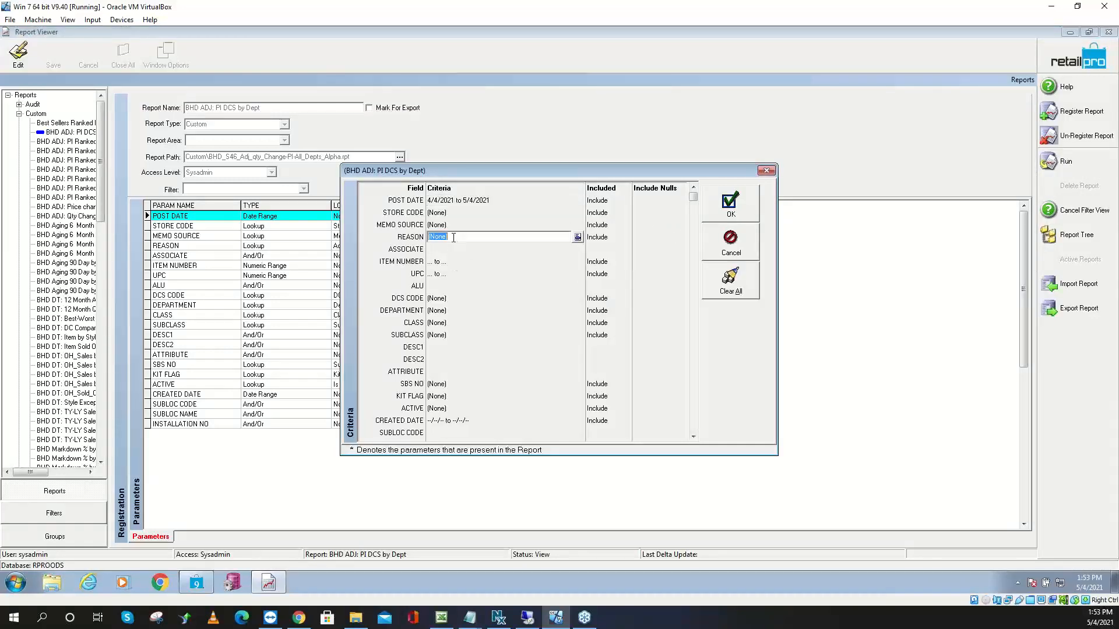
left_click(573, 238)
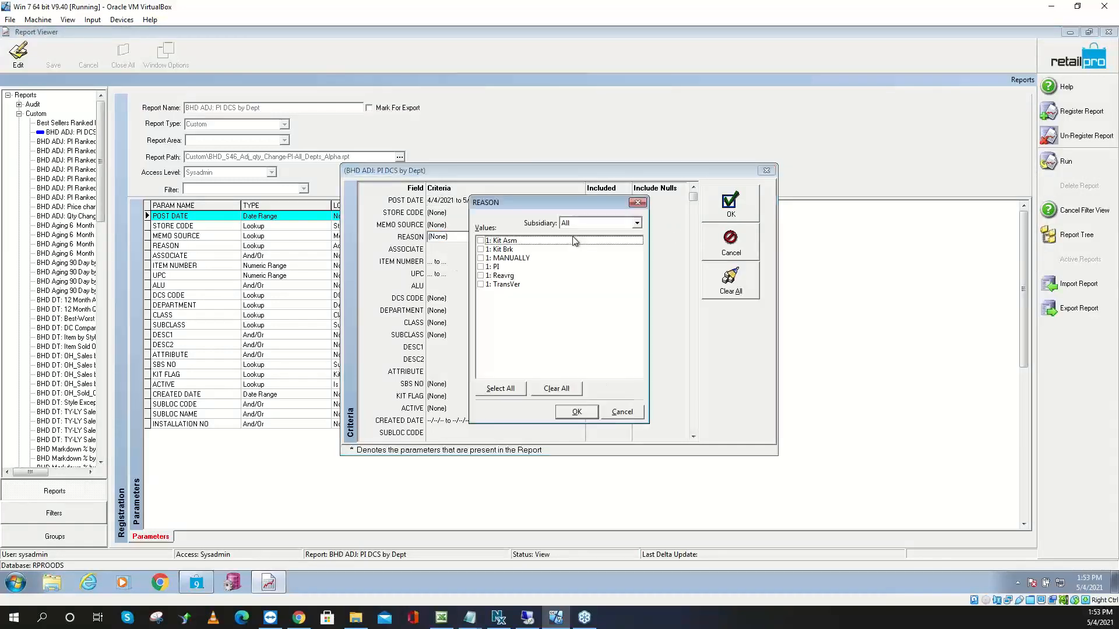
left_click(480, 267)
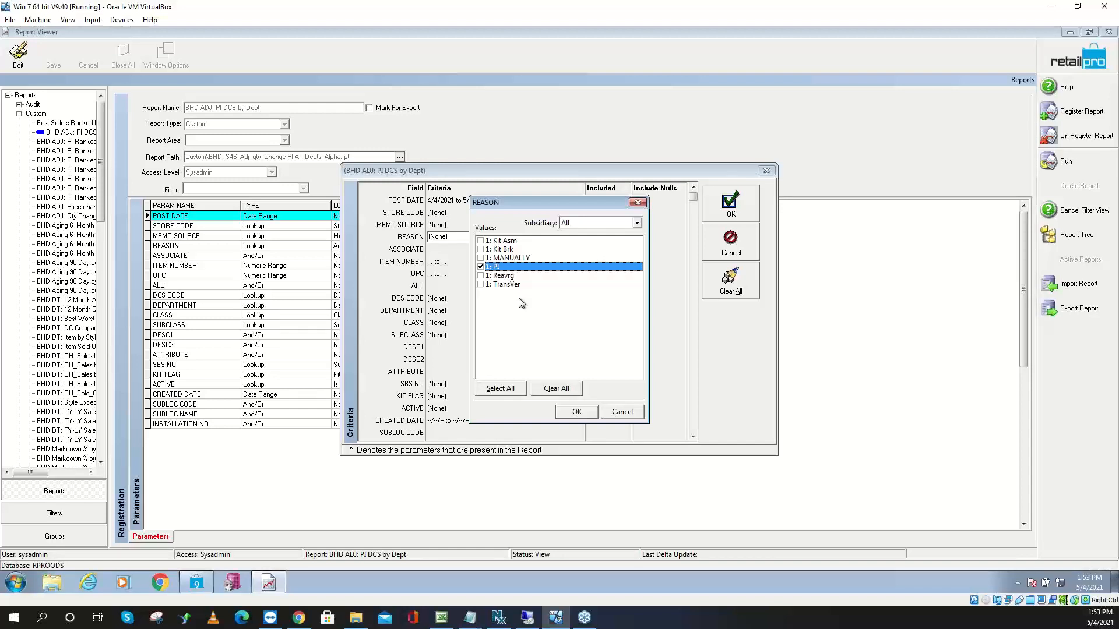
left_click(575, 410)
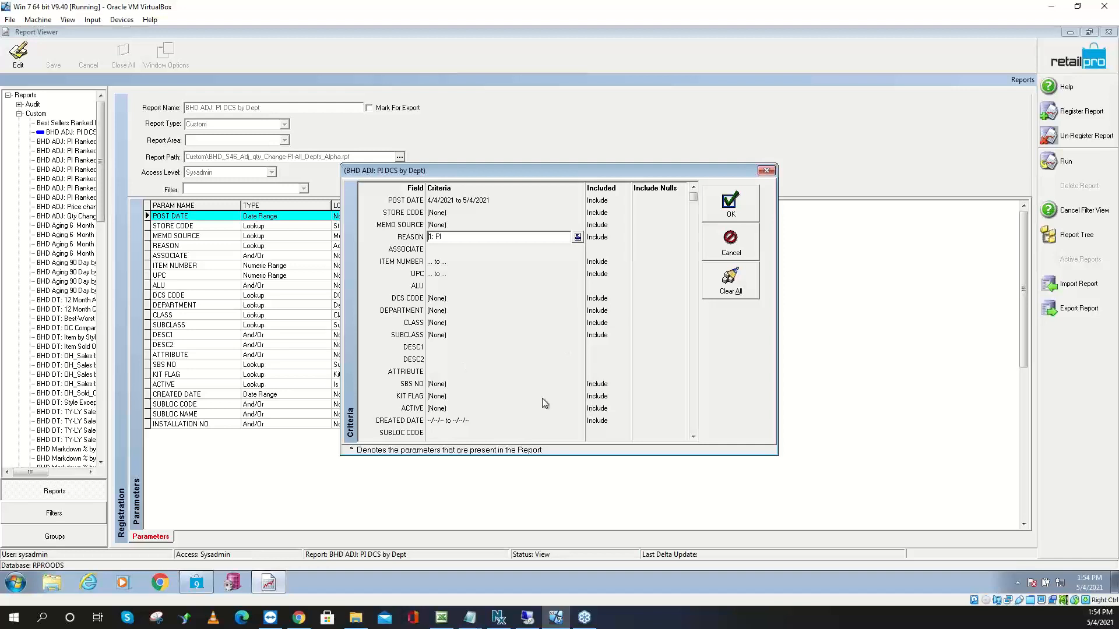
left_click(721, 211)
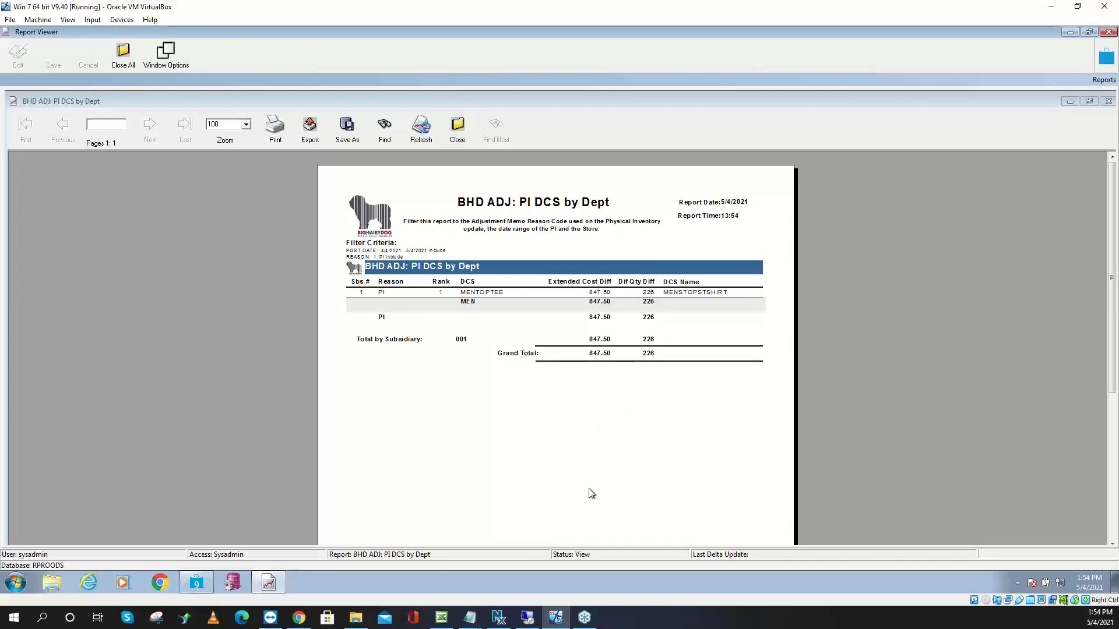
Close the report with the 847.50 / 226 grand total, confirming with Yes
left_click(471, 145)
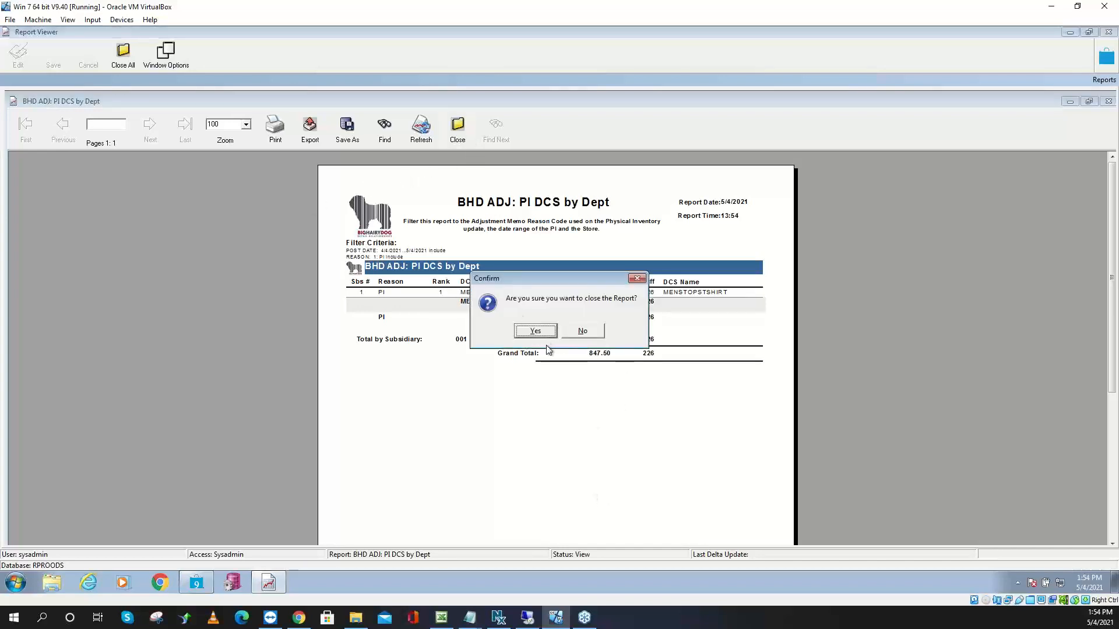
left_click(525, 329)
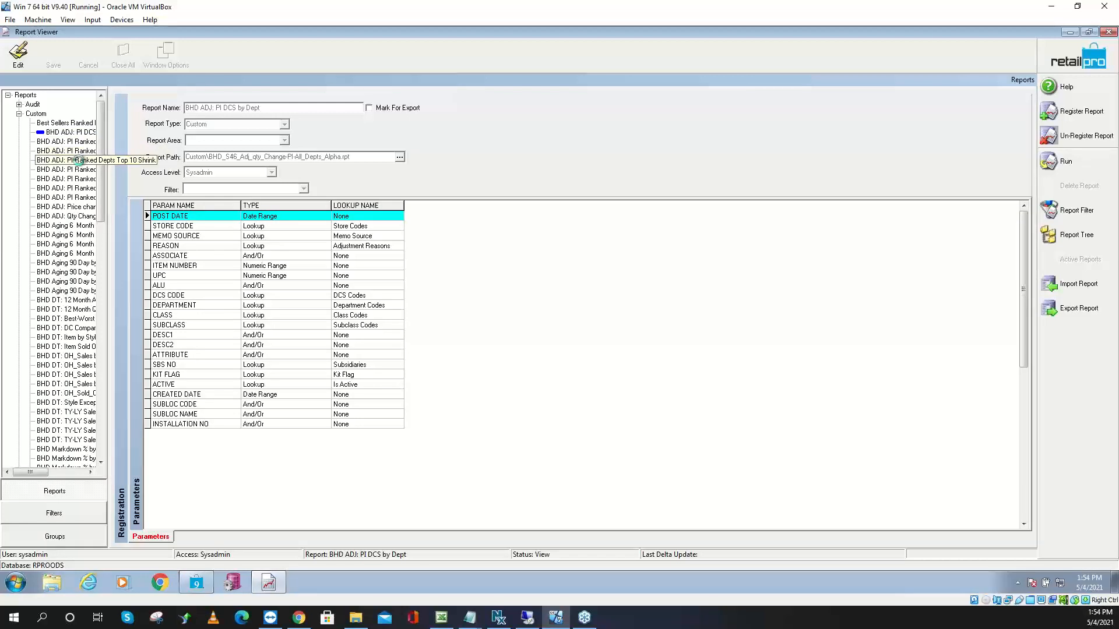
Run the PI Ranked Depts Top 10 Shrink report with reason limited to 1: PI
left_click(79, 161)
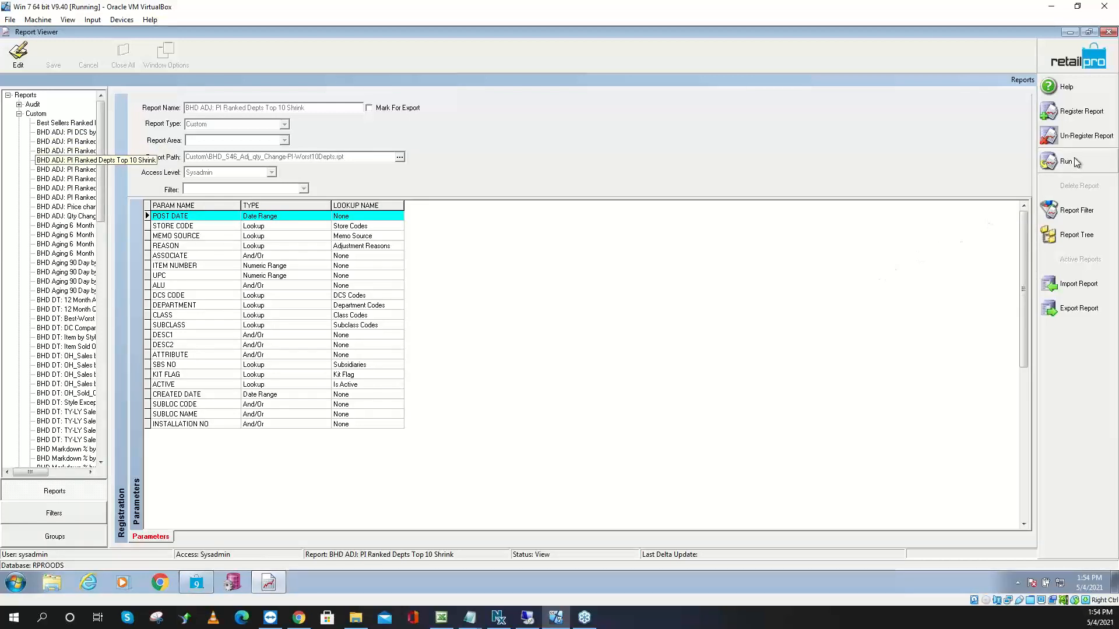
left_click(1066, 209)
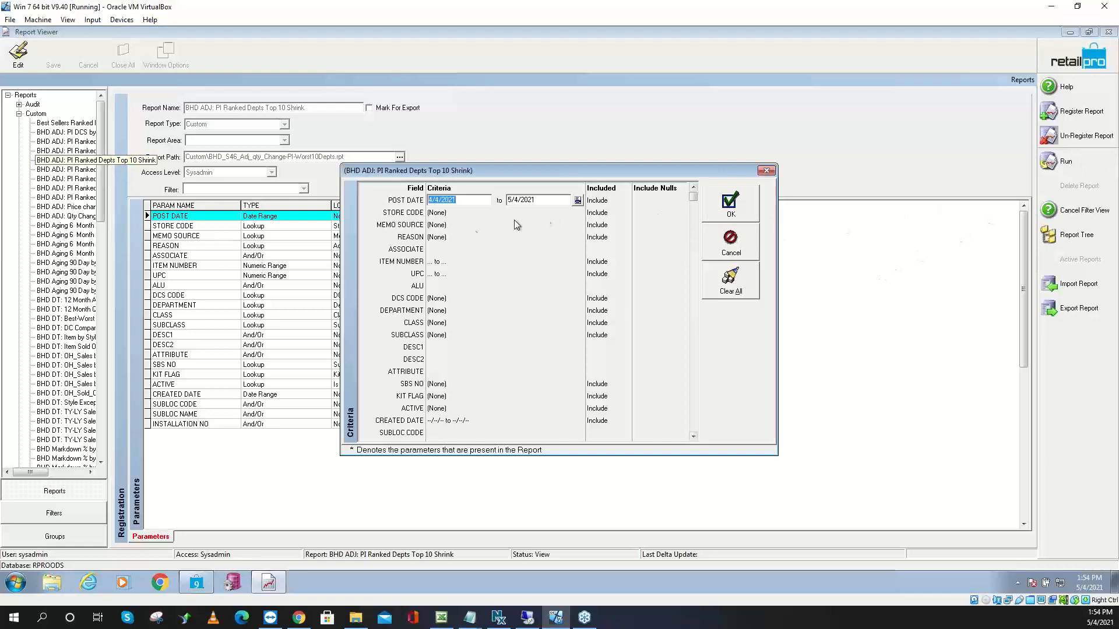
left_click(472, 237)
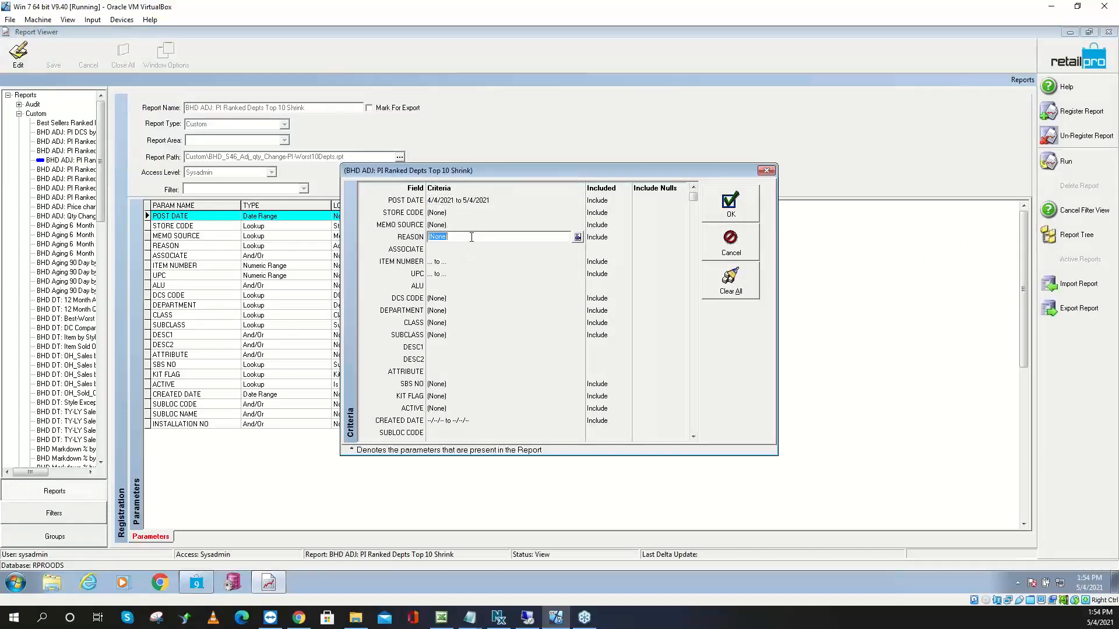
left_click(578, 237)
left_click(480, 267)
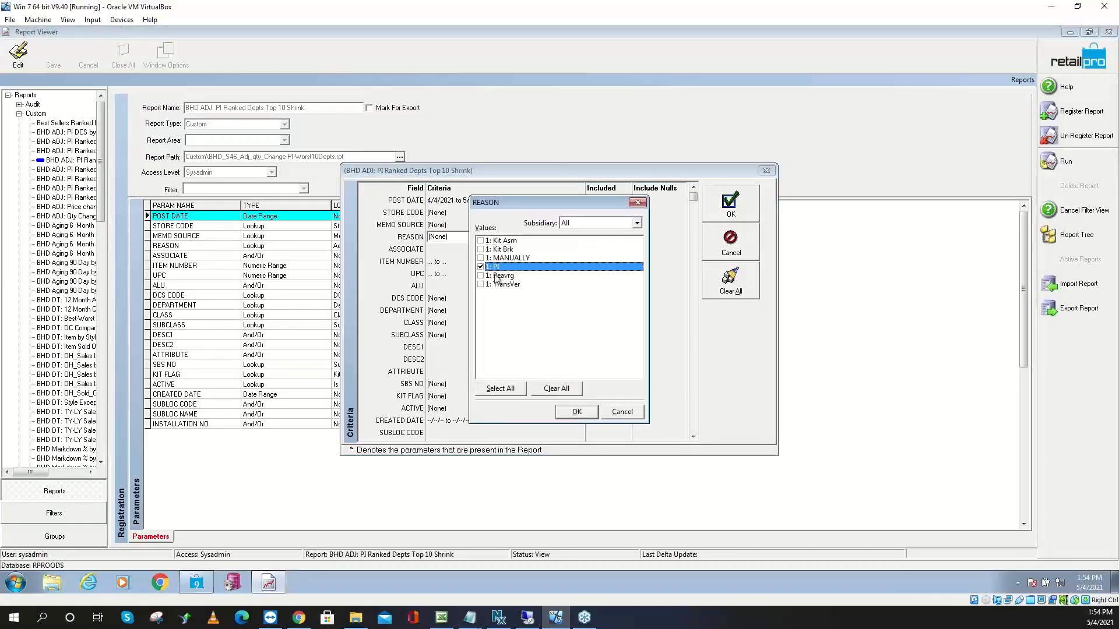
left_click(583, 417)
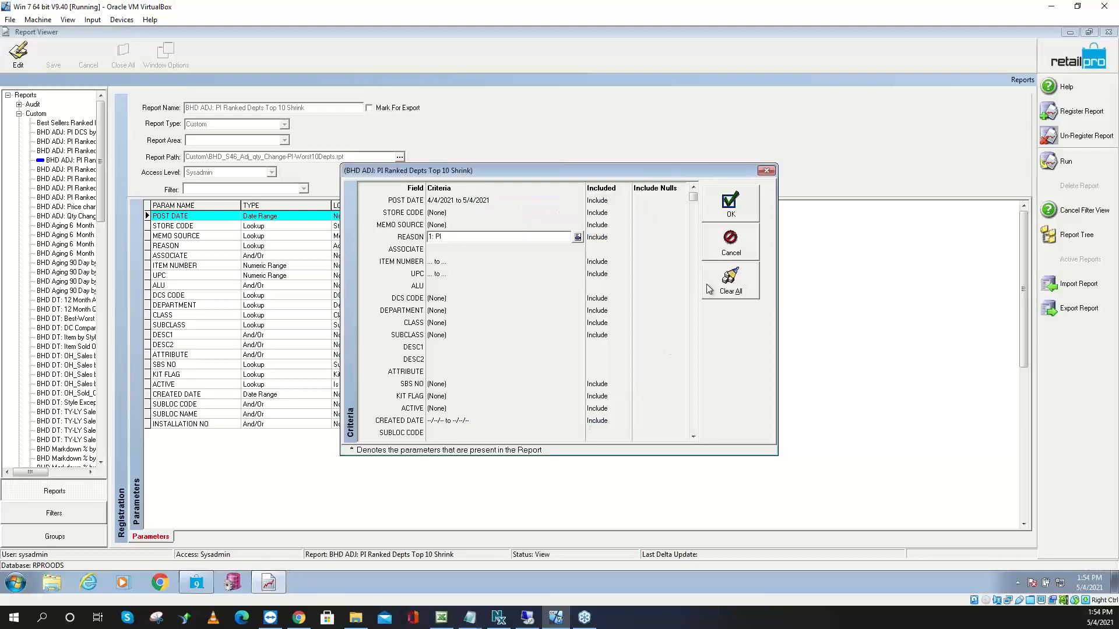
left_click(738, 211)
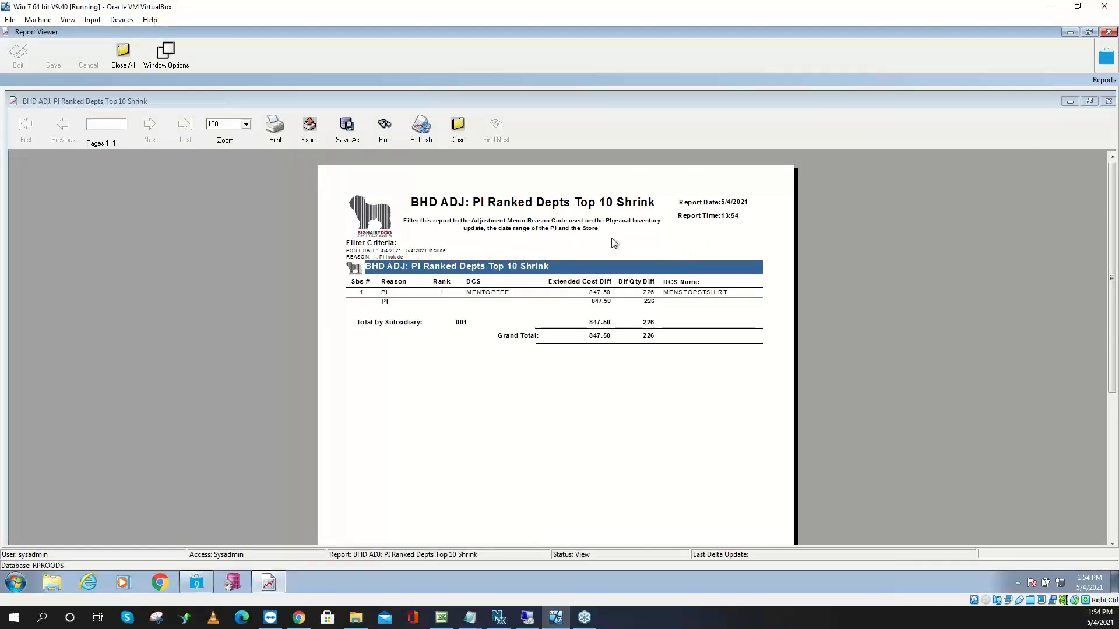
Close the Top 10 Shrink report and select the PI Ranked Items report
left_click(466, 134)
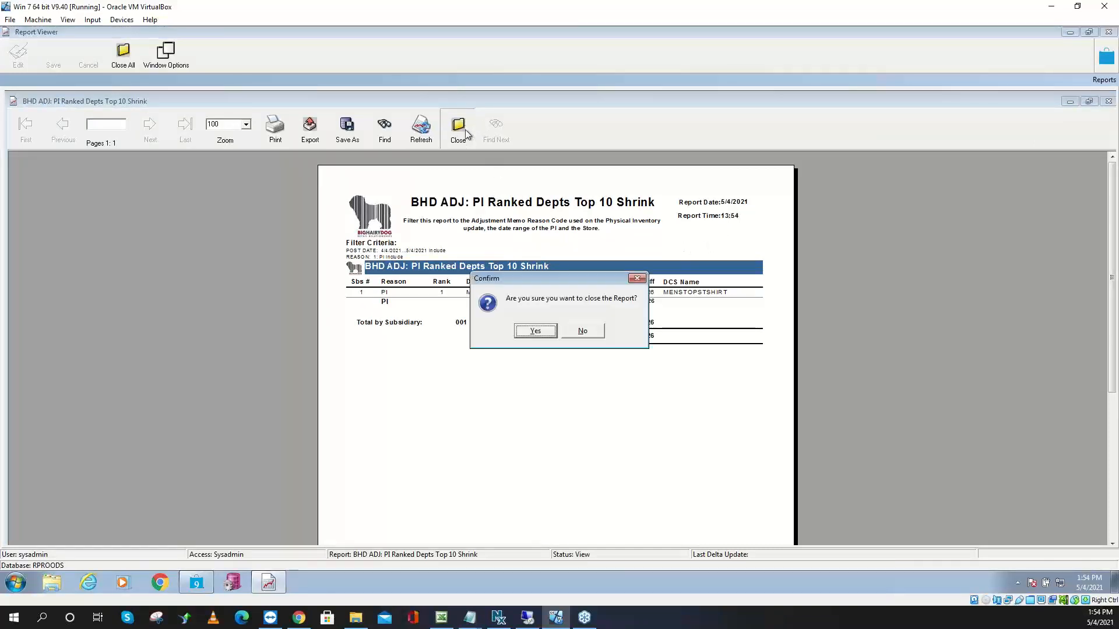
left_click(552, 334)
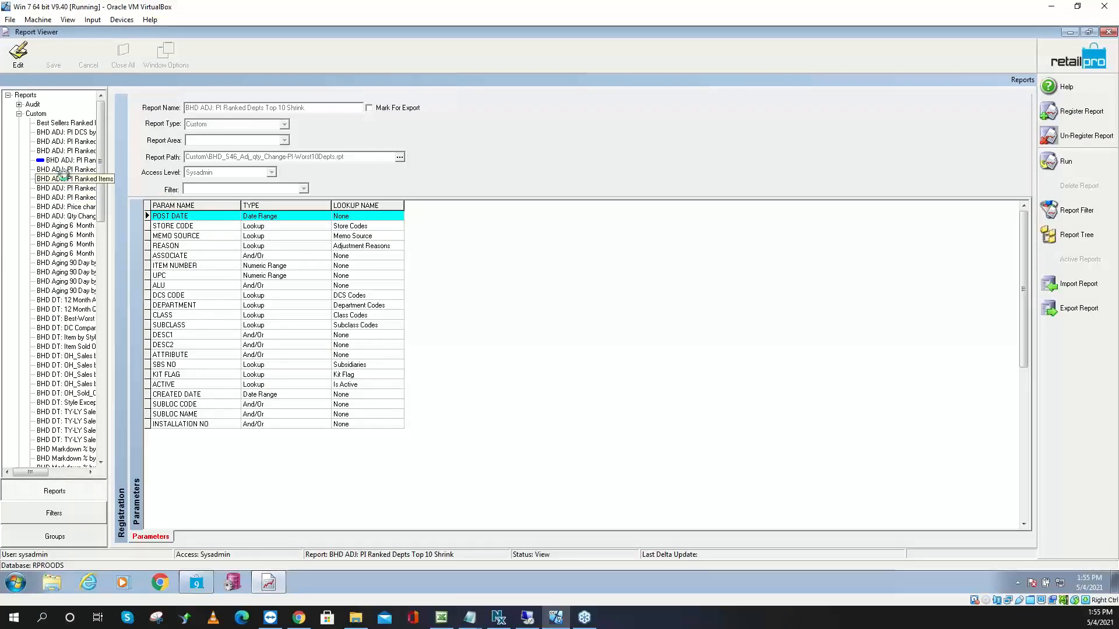
left_click(63, 177)
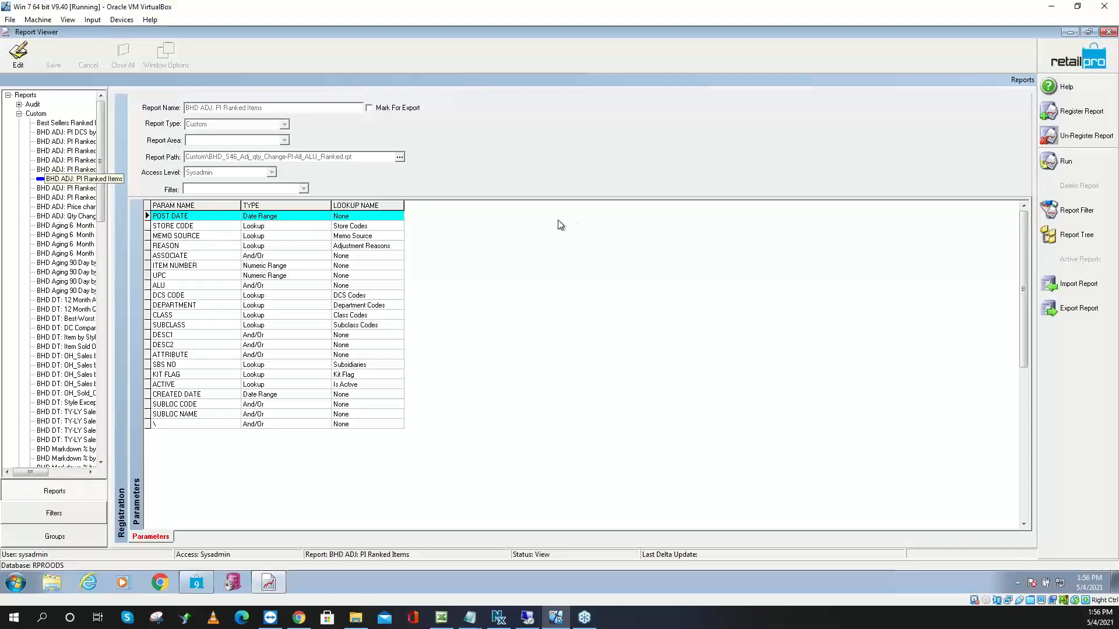
Run the PI Ranked Items report for reason 1: PI, leaving DCS CODE unfiltered
left_click(1066, 163)
left_click(432, 239)
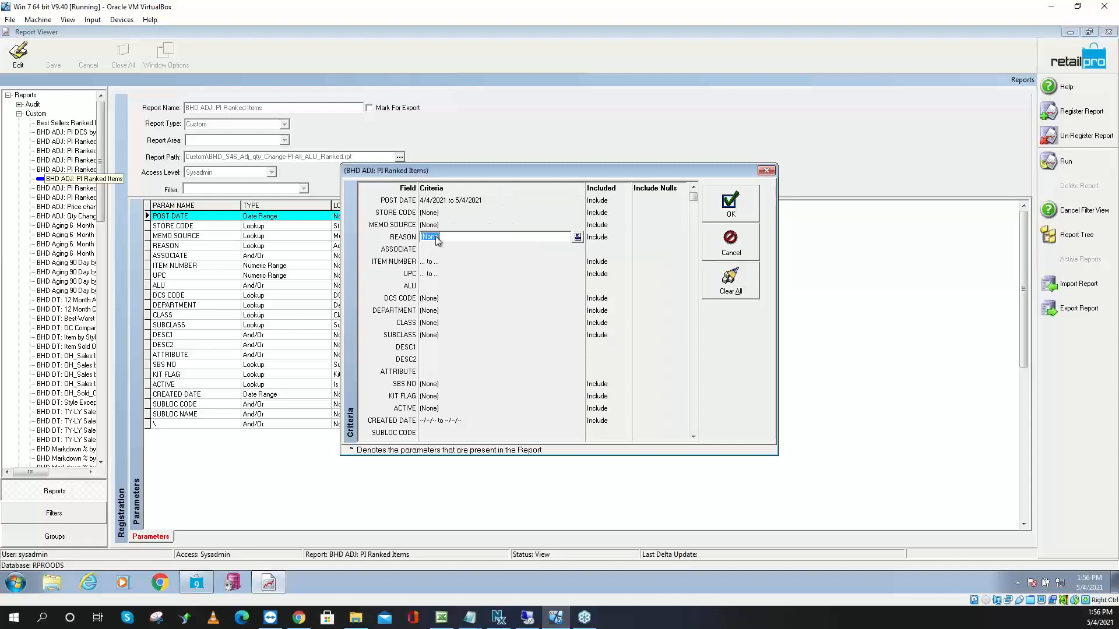
left_click(578, 238)
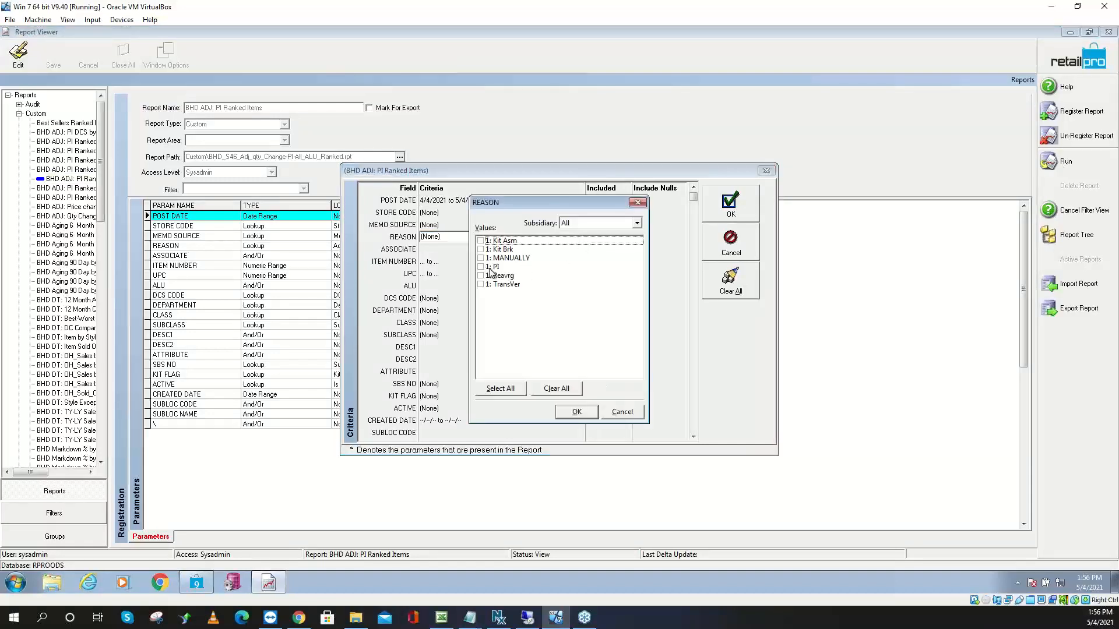
left_click(481, 267)
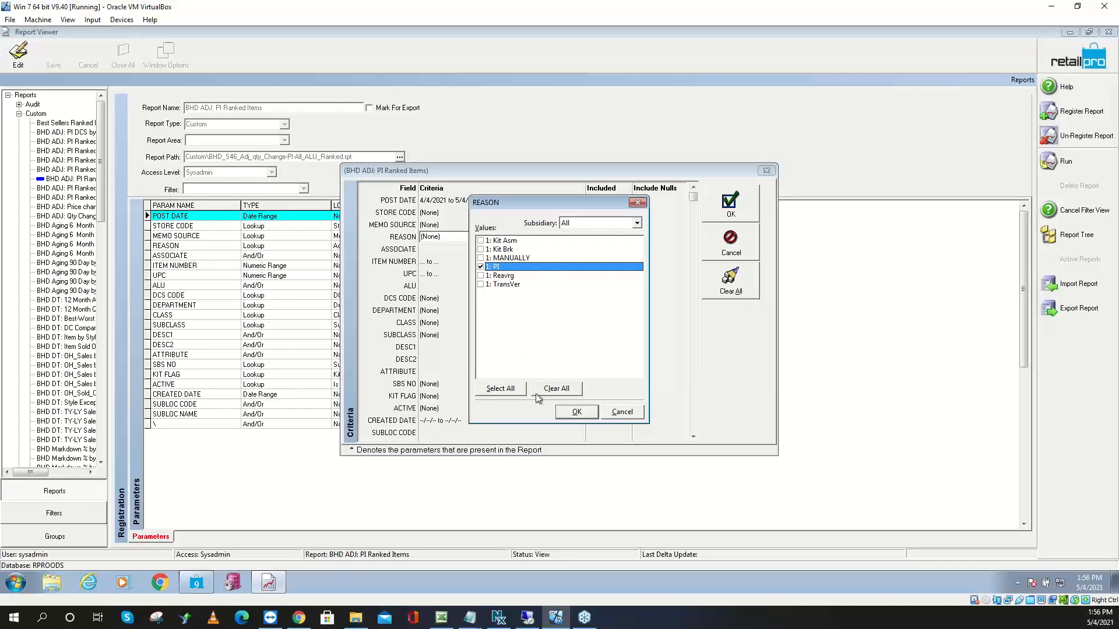
left_click(573, 412)
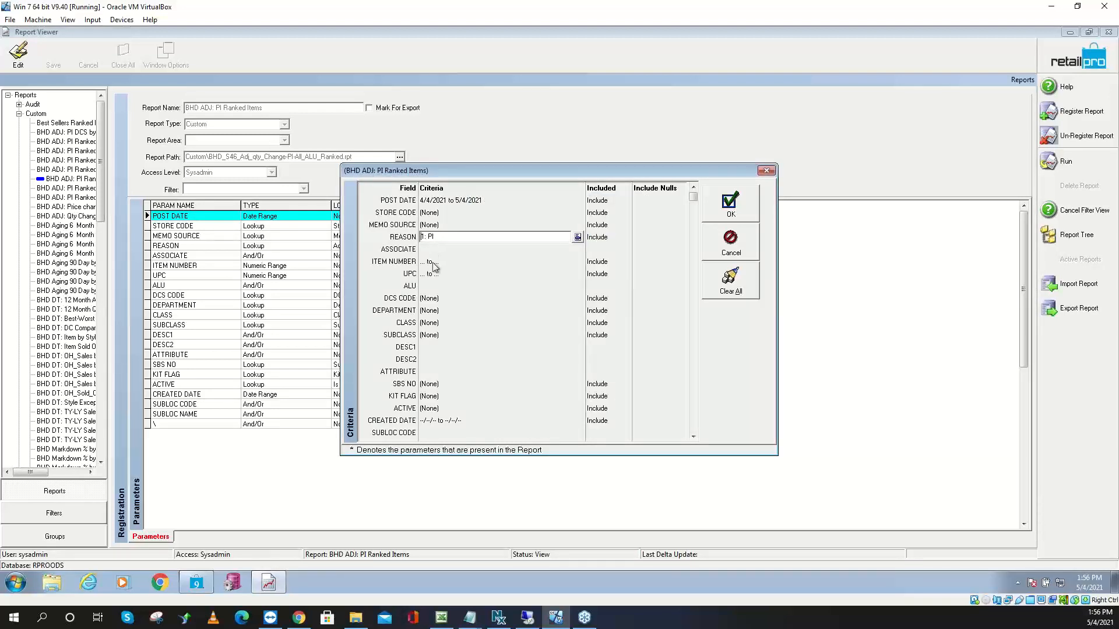
left_click(431, 301)
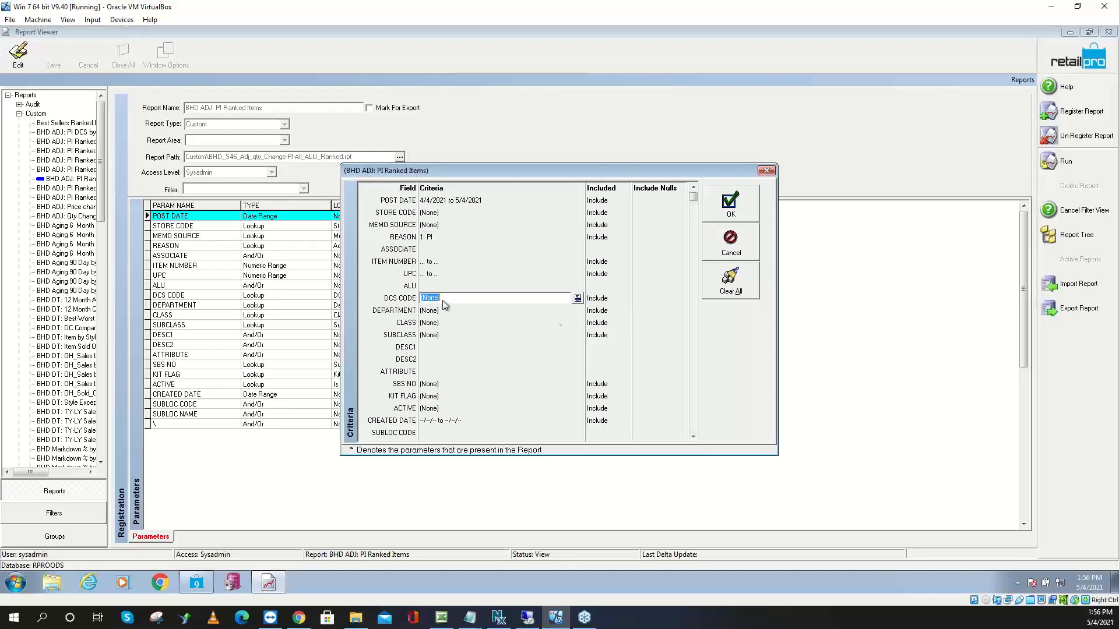
left_click(577, 299)
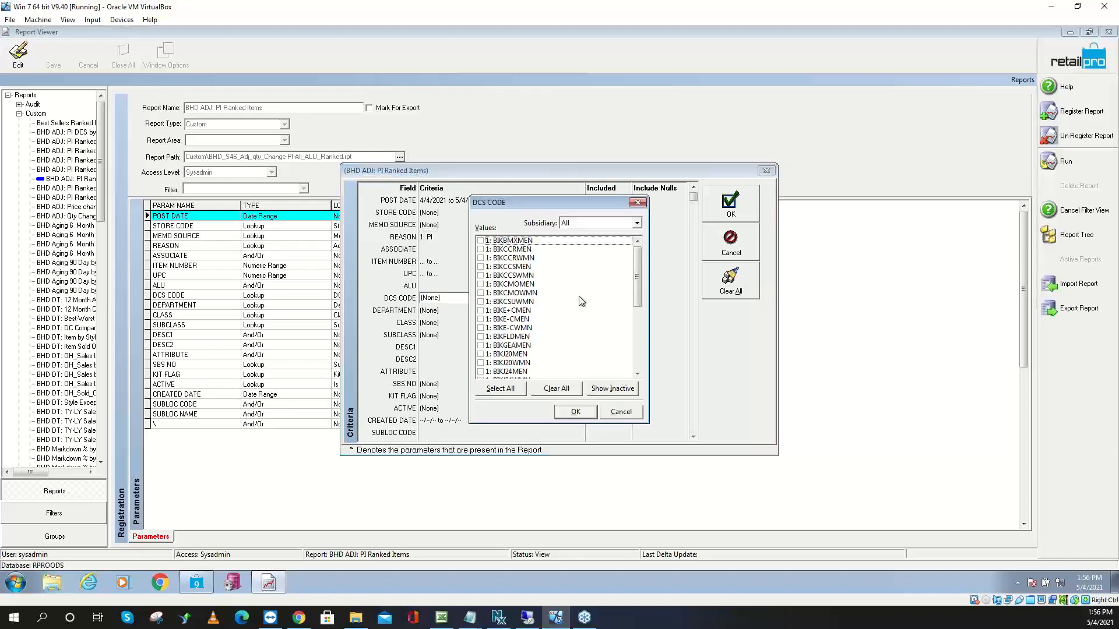
left_click(637, 203)
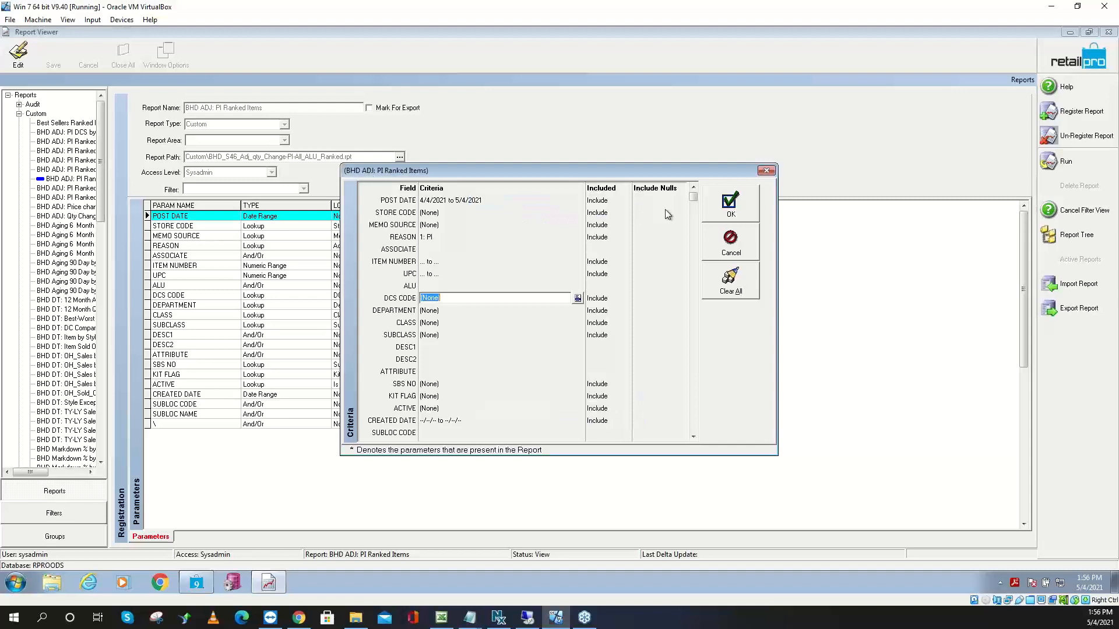
left_click(735, 207)
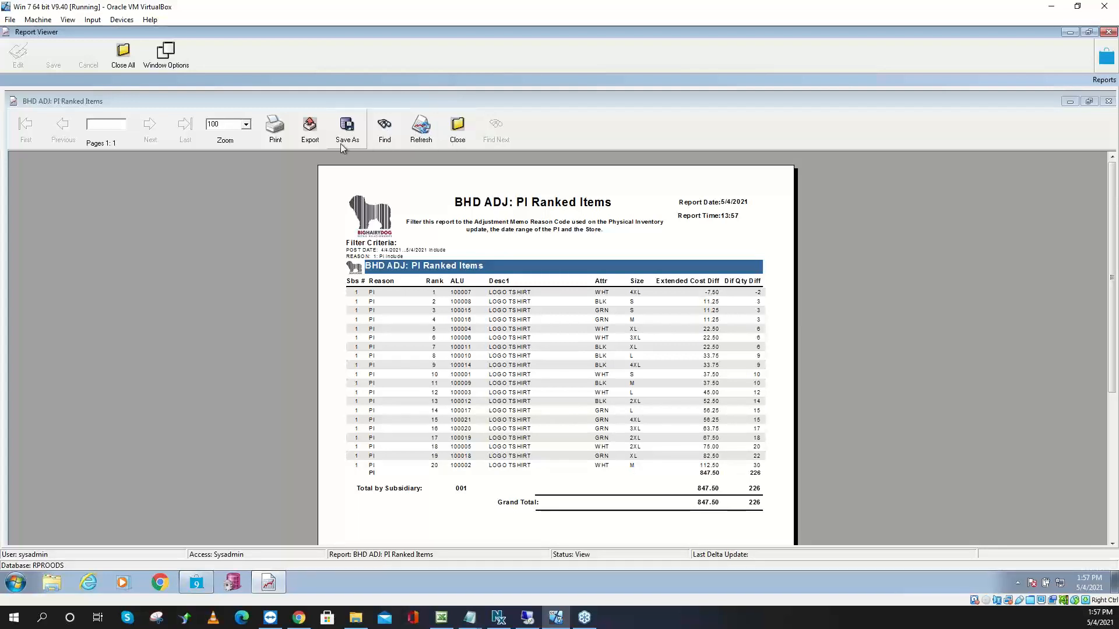
Zoom the PI Ranked Items report to 200%, read down it, then close it with Yes
left_click(246, 124)
left_click(228, 151)
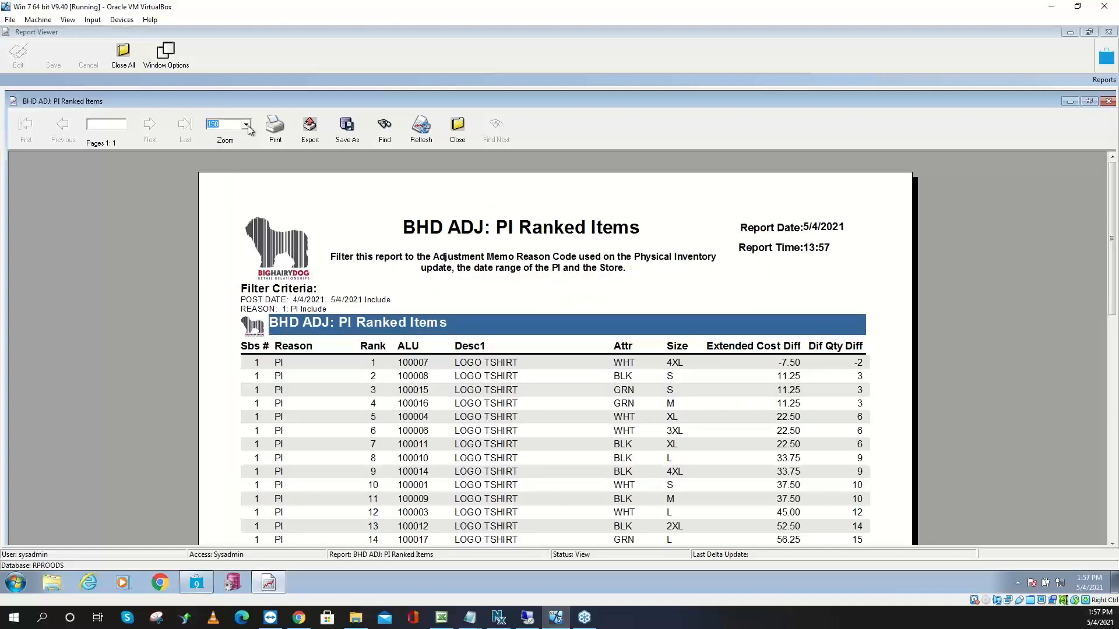
left_click(246, 124)
left_click(228, 157)
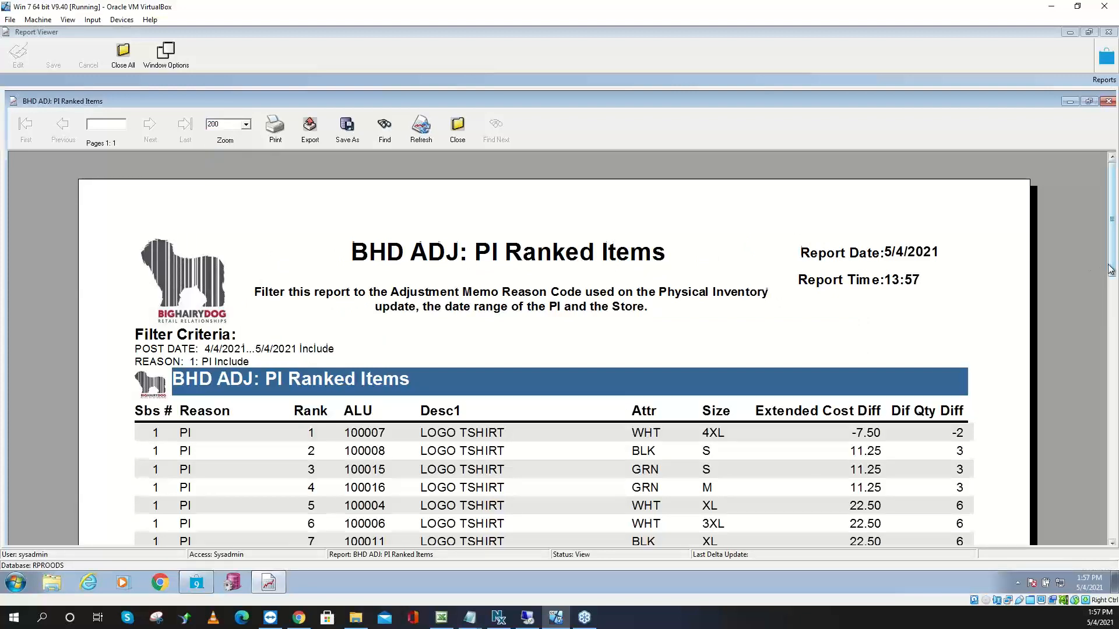
left_click_drag(1111, 265, 1111, 302)
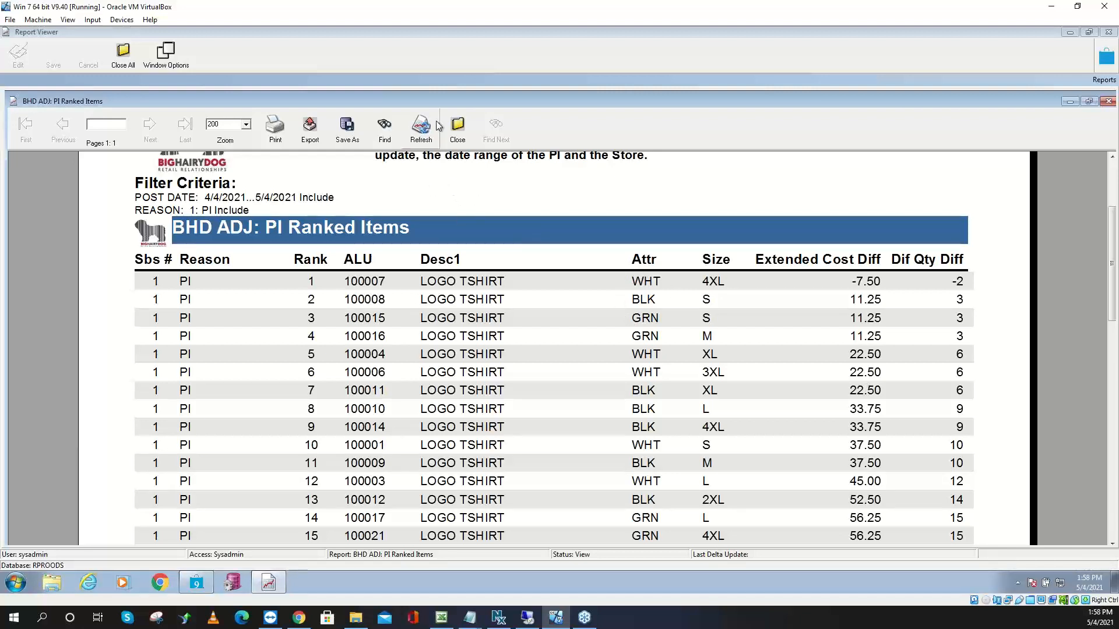
left_click(457, 125)
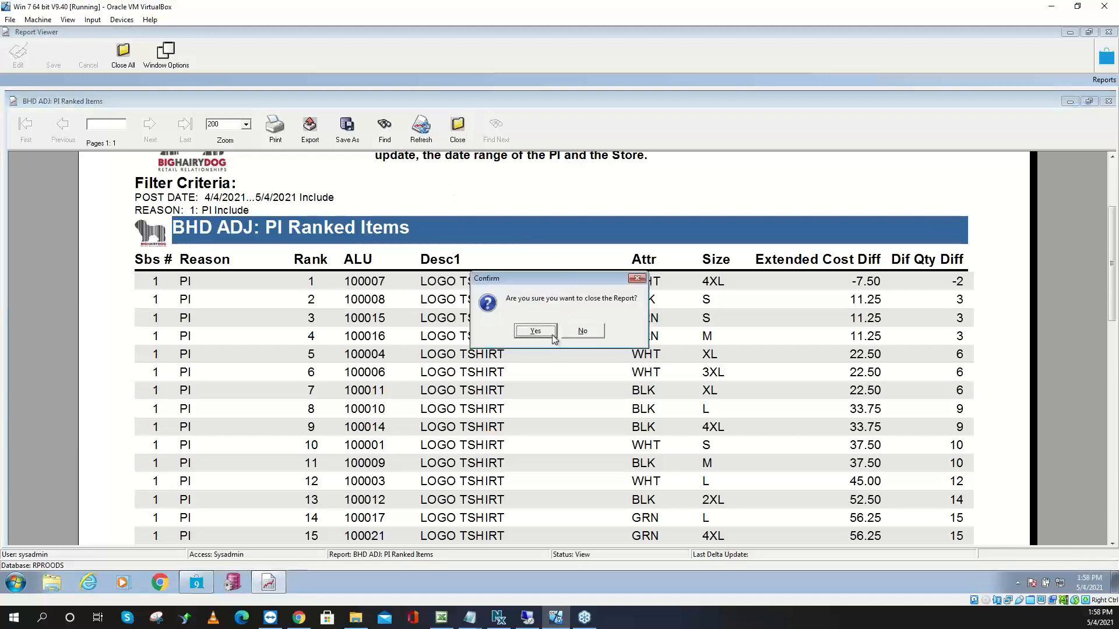
left_click(535, 331)
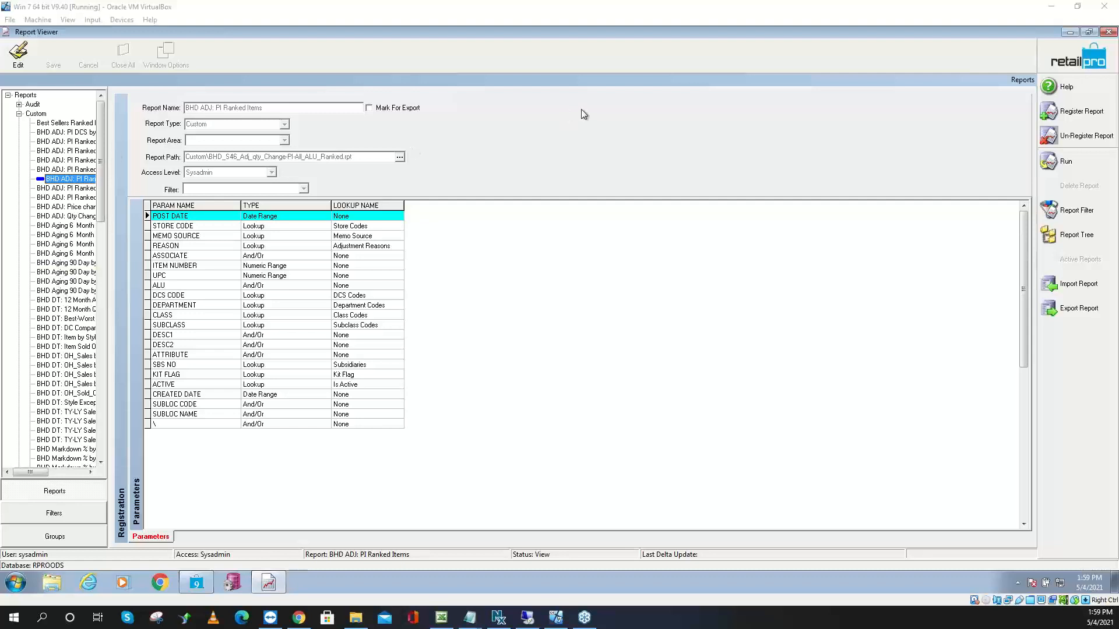
Minimize the Report Viewer to reveal the guest Windows desktop
left_click(1066, 33)
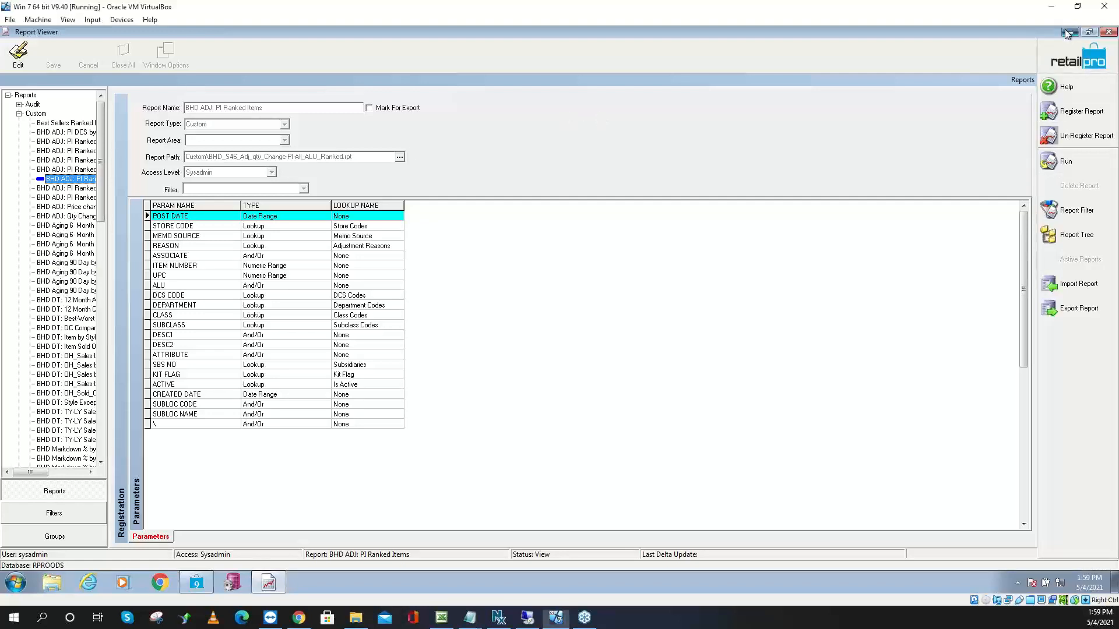
Launch Paint on the host by searching 'paint' from the Start menu
left_click(14, 620)
left_click(14, 620)
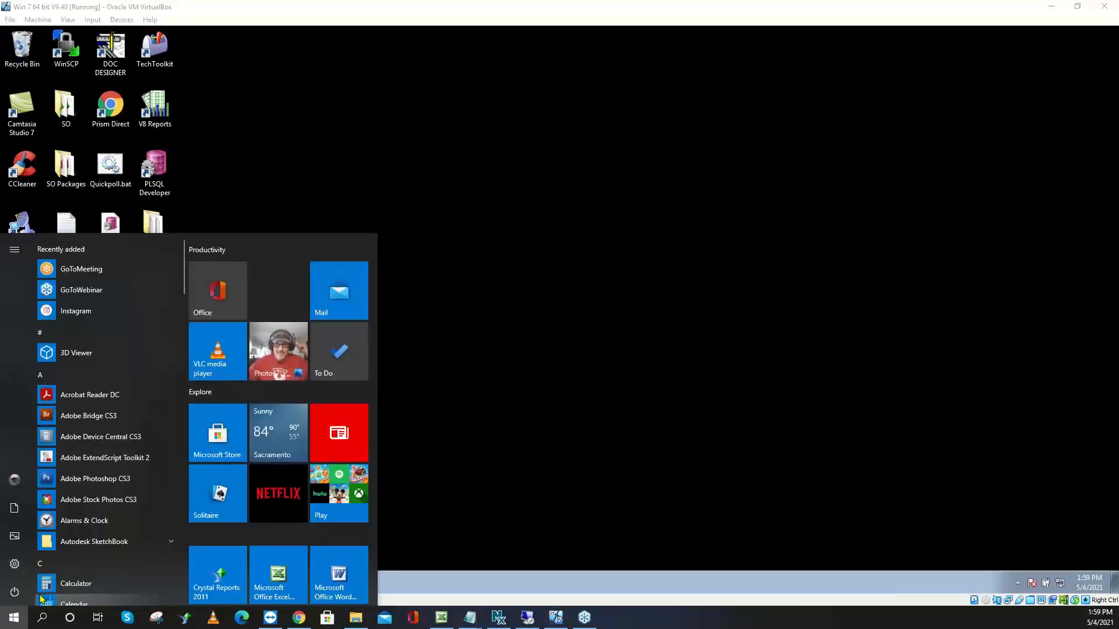
type("paint")
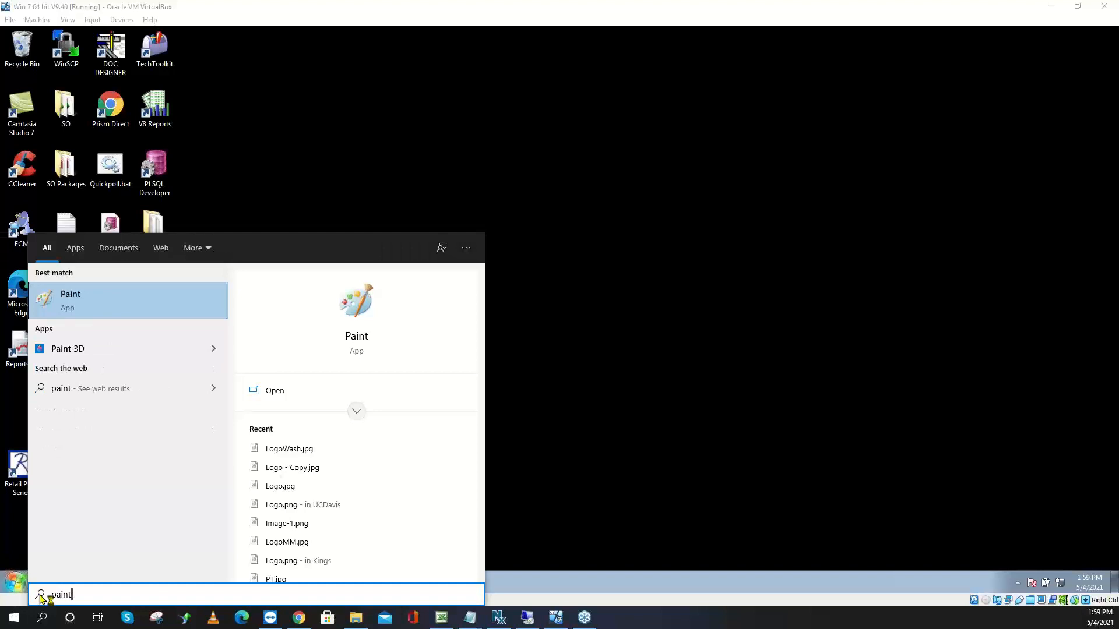
key("Return")
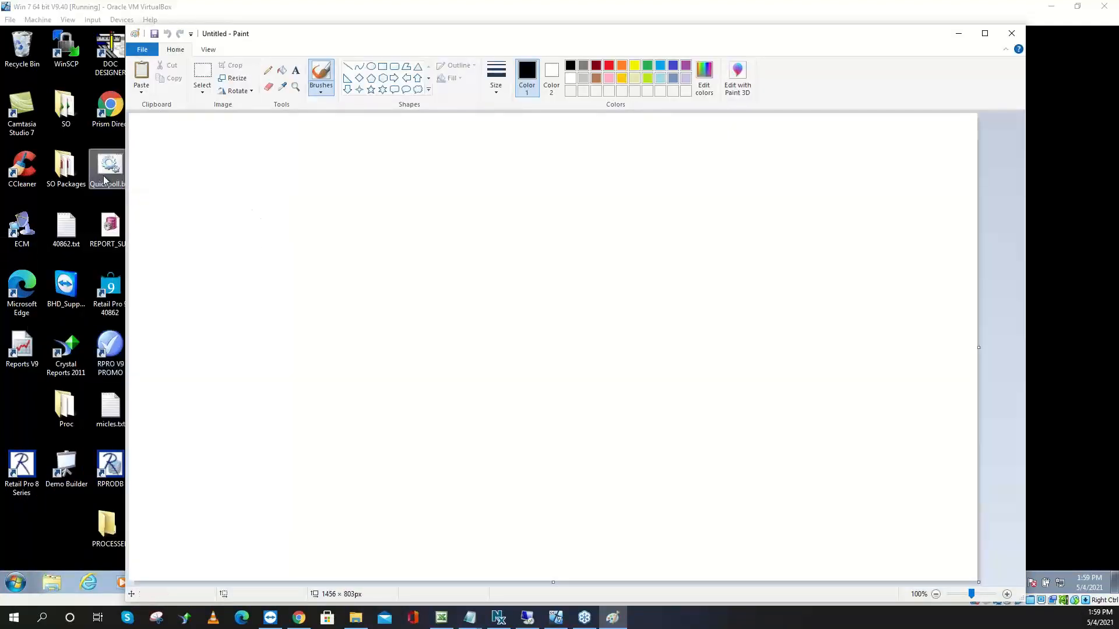
Sketch boxes labelled M and P, with a small inner box in P reading -10 9-1
mouse_move(194, 169)
left_mouse_down()
mouse_move(375, 170)
mouse_move(367, 362)
mouse_move(192, 354)
mouse_move(174, 282)
mouse_move(191, 147)
mouse_move(236, 140)
mouse_move(237, 154)
left_mouse_up()
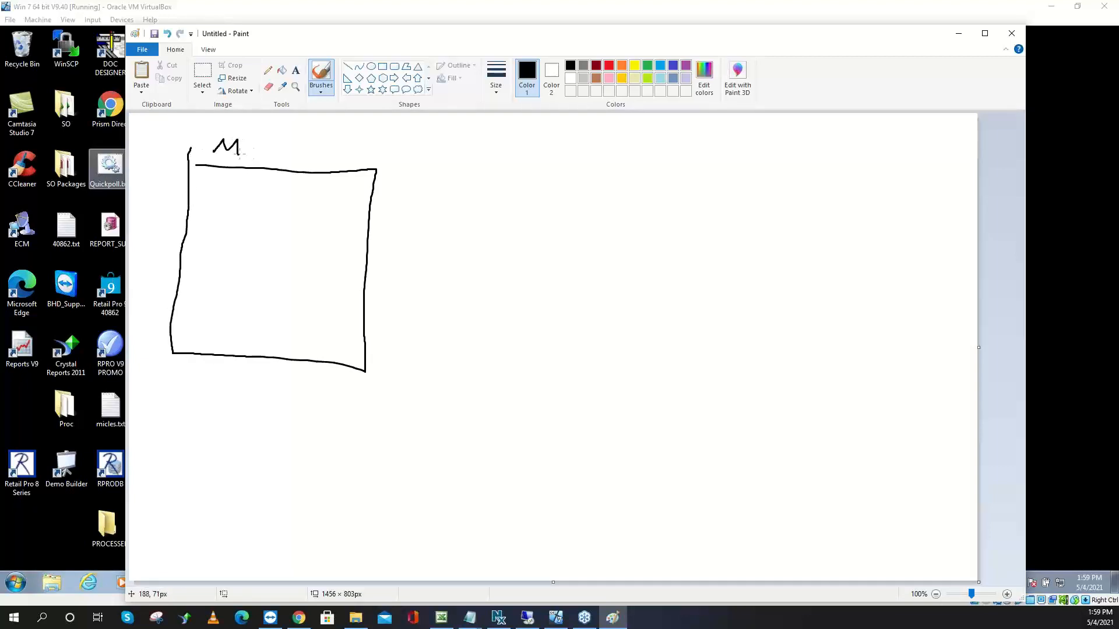
left_click_drag(645, 158, 637, 352)
mouse_move(647, 155)
left_mouse_down()
mouse_move(858, 161)
mouse_move(868, 300)
mouse_move(823, 358)
mouse_move(630, 365)
left_mouse_up()
left_click_drag(733, 132, 738, 152)
mouse_move(824, 191)
left_mouse_down()
mouse_move(766, 192)
mouse_move(765, 275)
mouse_move(844, 266)
mouse_move(849, 204)
mouse_move(814, 192)
left_mouse_up()
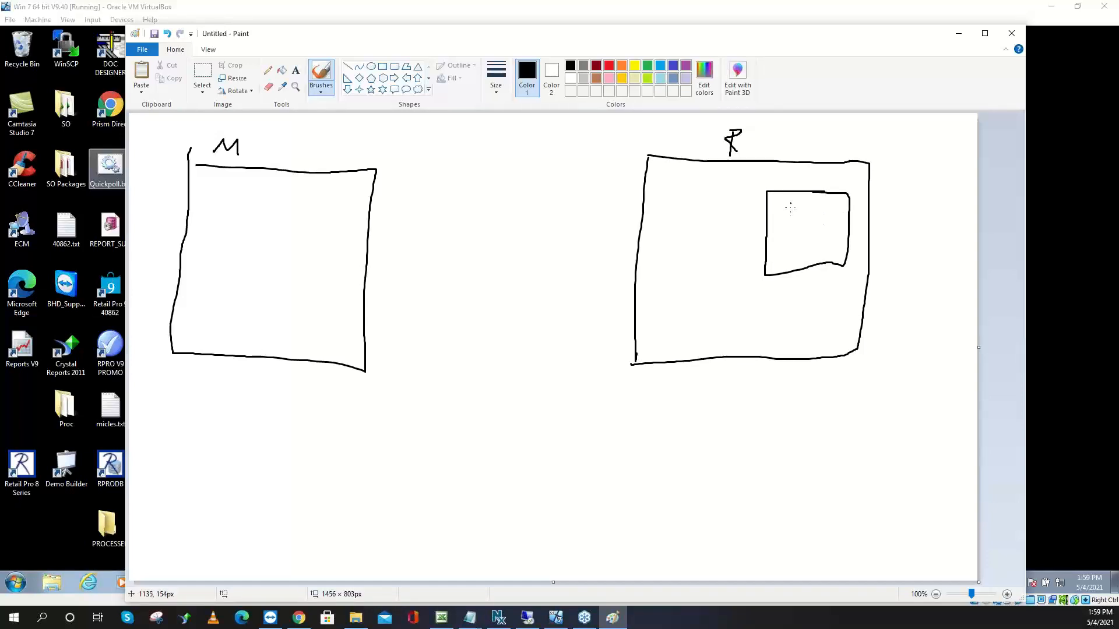
mouse_move(790, 202)
left_mouse_down()
mouse_move(790, 215)
mouse_move(804, 203)
mouse_move(840, 212)
mouse_move(770, 207)
left_mouse_up()
Draw a line from the -10 9-1 box to two small stacked boxes beside P
mouse_move(842, 229)
left_mouse_down()
mouse_move(895, 231)
mouse_move(904, 211)
left_mouse_up()
mouse_move(953, 179)
left_mouse_down()
mouse_move(914, 180)
mouse_move(912, 202)
mouse_move(937, 224)
mouse_move(951, 179)
mouse_move(895, 174)
mouse_move(897, 223)
mouse_move(914, 220)
left_mouse_up()
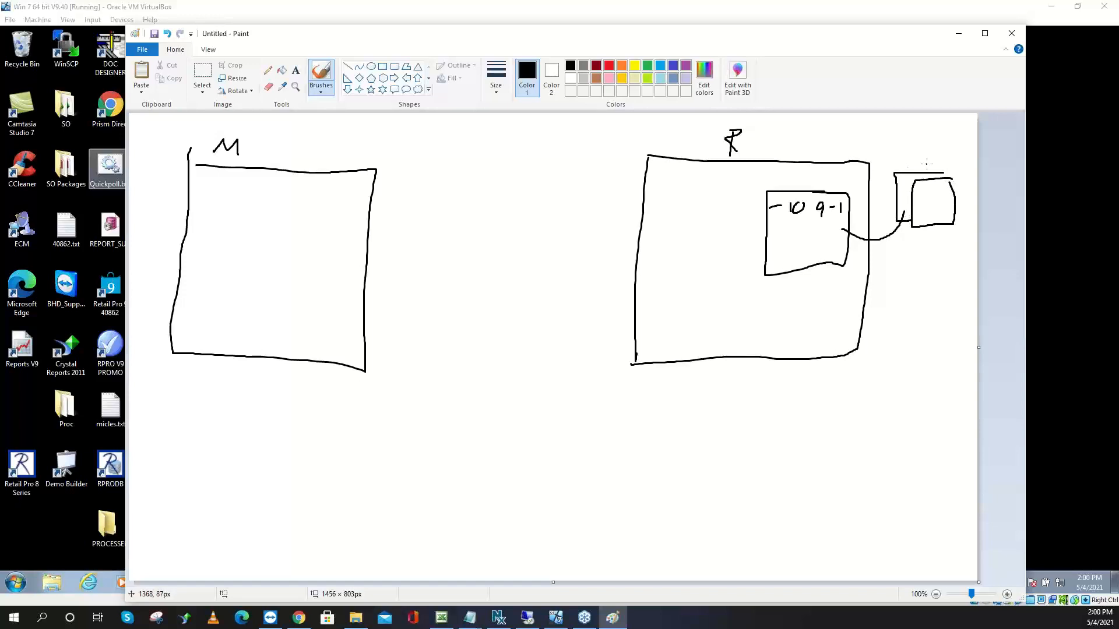
mouse_move(929, 171)
left_mouse_down()
mouse_move(884, 173)
mouse_move(884, 208)
mouse_move(900, 211)
left_mouse_up()
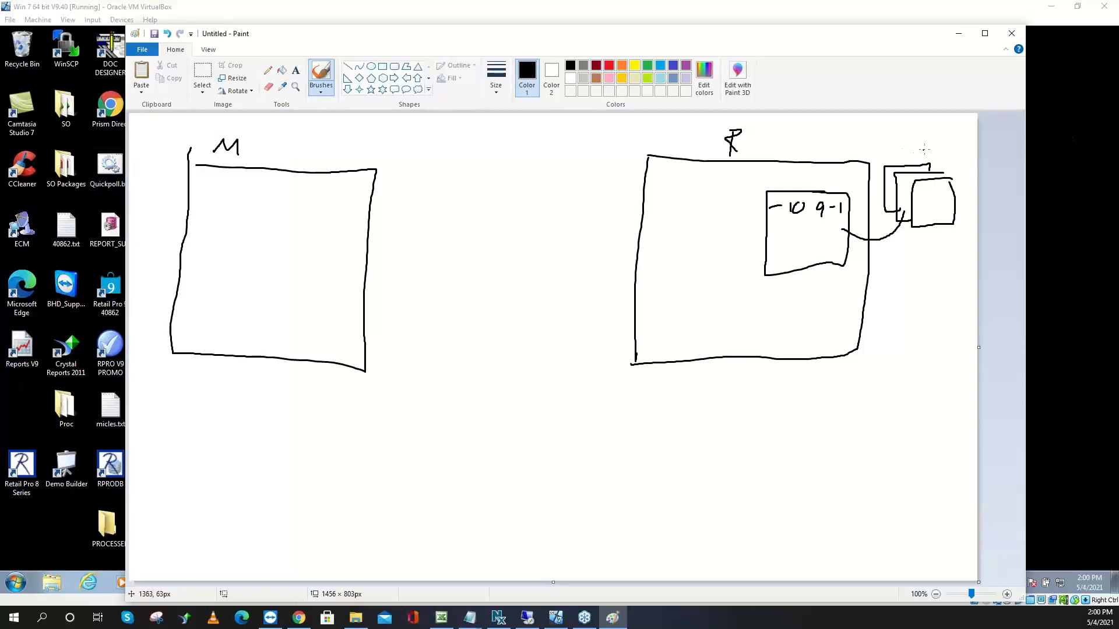
Circle and cross out the stacked boxes, add a small box inside M, and link them with curves
mouse_move(939, 157)
left_mouse_down()
mouse_move(877, 172)
mouse_move(916, 238)
mouse_move(952, 169)
mouse_move(945, 271)
mouse_move(891, 389)
mouse_move(282, 374)
mouse_move(294, 333)
left_mouse_up()
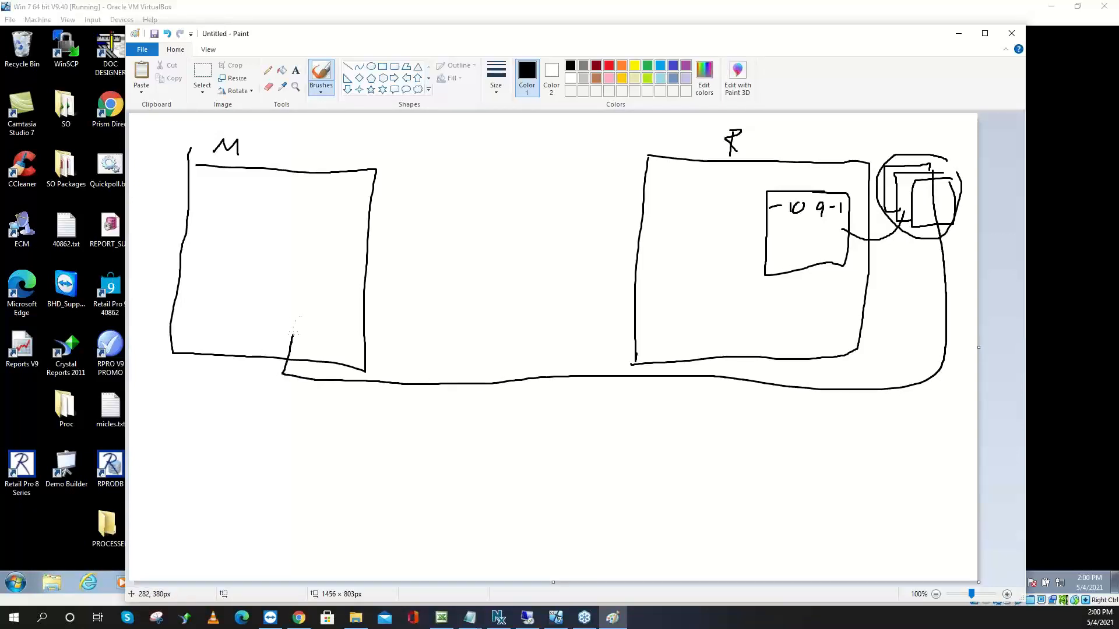
mouse_move(343, 281)
left_mouse_down()
mouse_move(268, 266)
mouse_move(266, 331)
mouse_move(348, 336)
mouse_move(345, 281)
left_mouse_up()
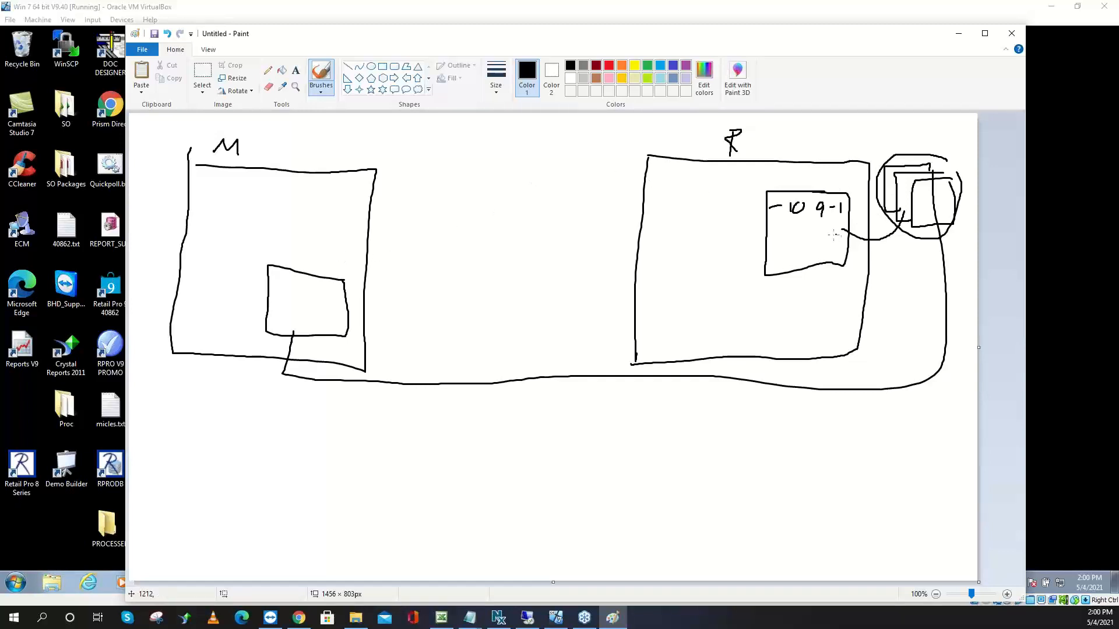
left_click_drag(888, 167, 932, 221)
left_click_drag(935, 169, 901, 228)
mouse_move(778, 243)
left_mouse_down()
mouse_move(839, 308)
mouse_move(864, 311)
mouse_move(867, 297)
mouse_move(925, 324)
mouse_move(909, 288)
mouse_move(886, 288)
mouse_move(834, 380)
mouse_move(358, 355)
left_mouse_up()
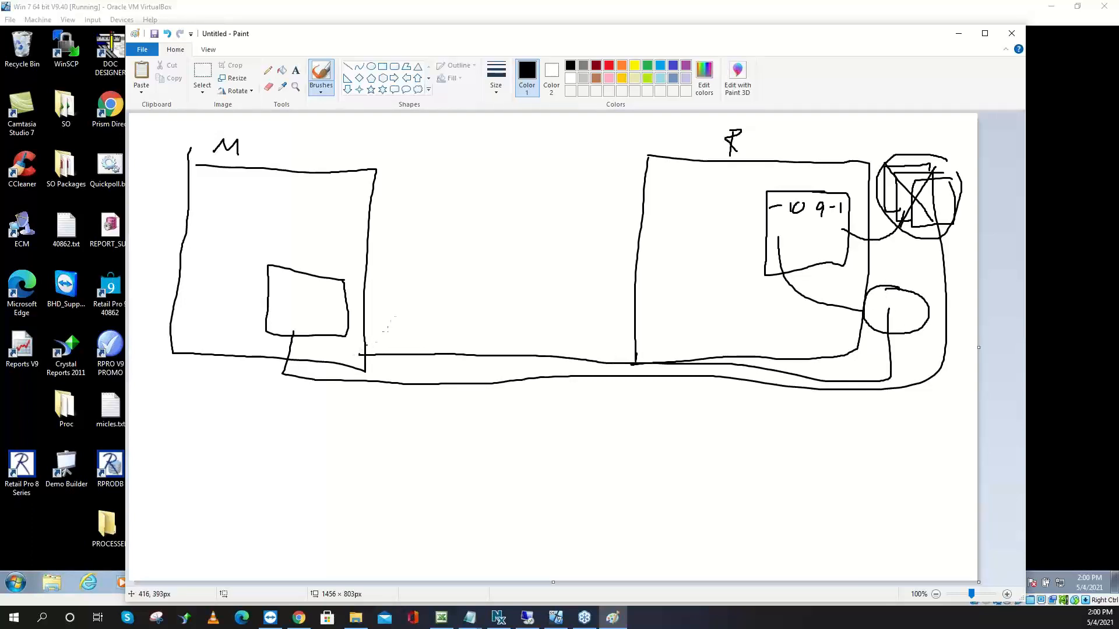
Brush a flag and arrow between the boxes, a down arrow into M's small box, and outline the numbered box
mouse_move(403, 282)
left_mouse_down()
mouse_move(376, 320)
mouse_move(448, 282)
mouse_move(383, 269)
left_mouse_up()
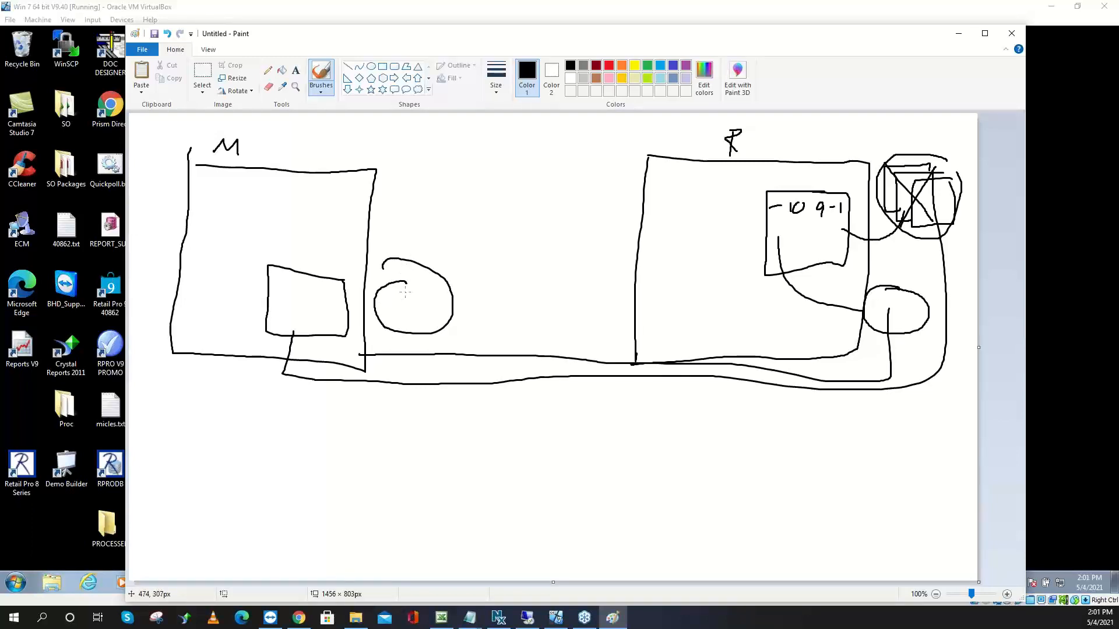
mouse_move(406, 292)
left_mouse_down()
mouse_move(443, 243)
mouse_move(444, 211)
mouse_move(443, 247)
mouse_move(496, 222)
mouse_move(437, 203)
mouse_move(434, 247)
mouse_move(443, 244)
left_mouse_up()
mouse_move(479, 202)
left_mouse_down()
mouse_move(434, 187)
mouse_move(419, 228)
mouse_move(460, 248)
left_mouse_up()
mouse_move(528, 243)
left_mouse_down()
mouse_move(619, 248)
mouse_move(579, 262)
left_mouse_up()
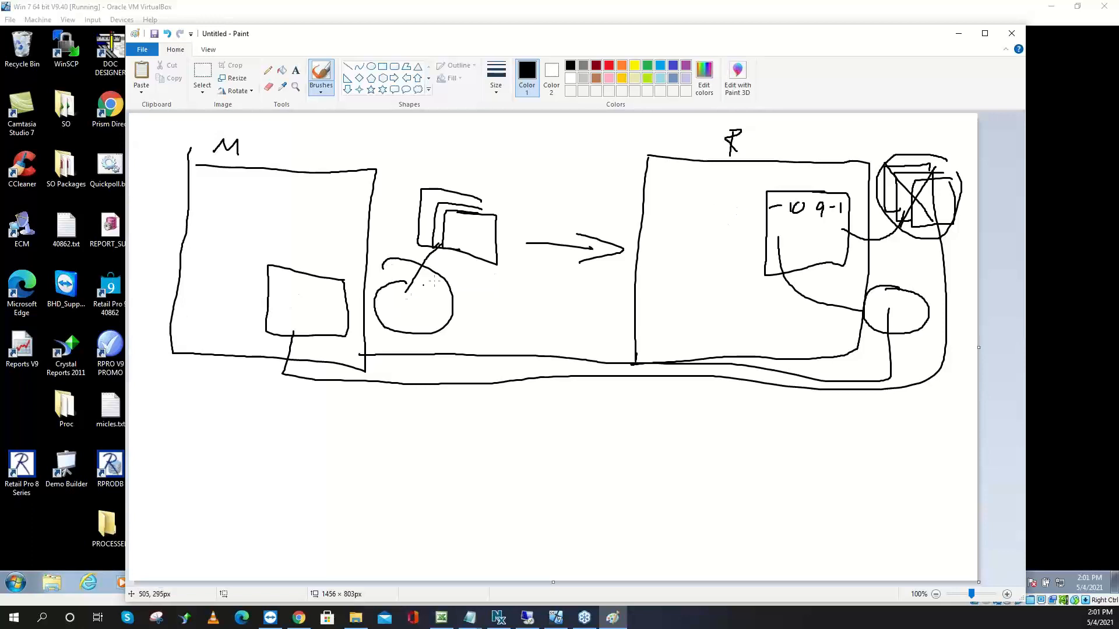
mouse_move(306, 240)
left_mouse_down()
mouse_move(304, 268)
mouse_move(322, 257)
left_mouse_up()
mouse_move(859, 220)
left_mouse_down()
mouse_move(836, 181)
mouse_move(771, 181)
mouse_move(760, 198)
mouse_move(763, 299)
mouse_move(827, 290)
mouse_move(856, 265)
mouse_move(857, 220)
left_mouse_up()
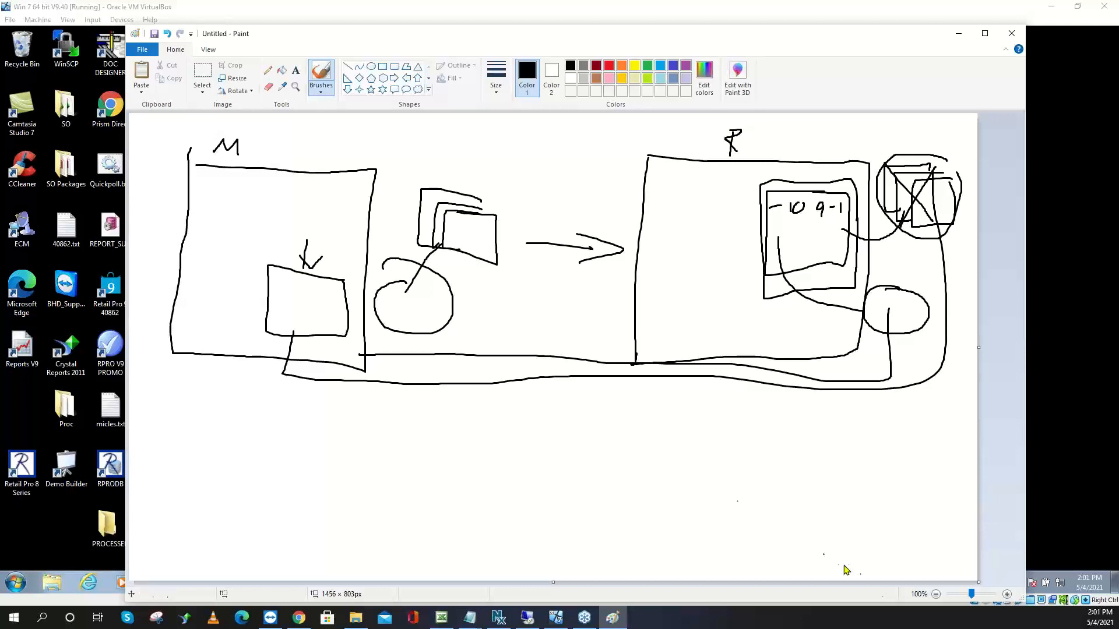
Brush a down arrow pointing at the crossed-out boxes, then minimize Paint
left_click(21, 469)
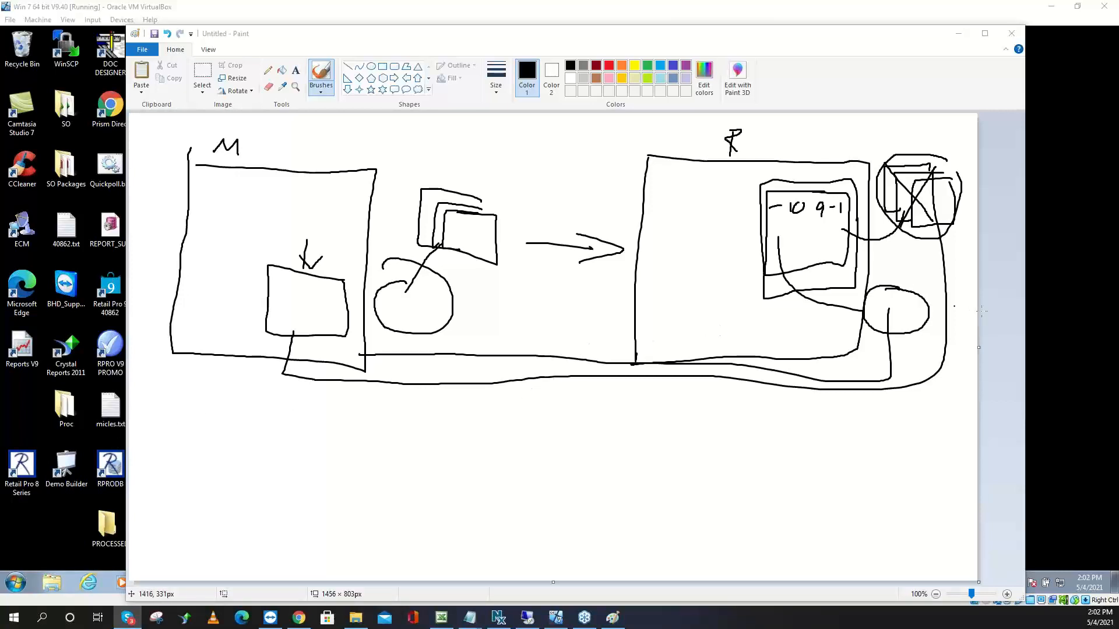
left_click_drag(912, 141, 913, 159)
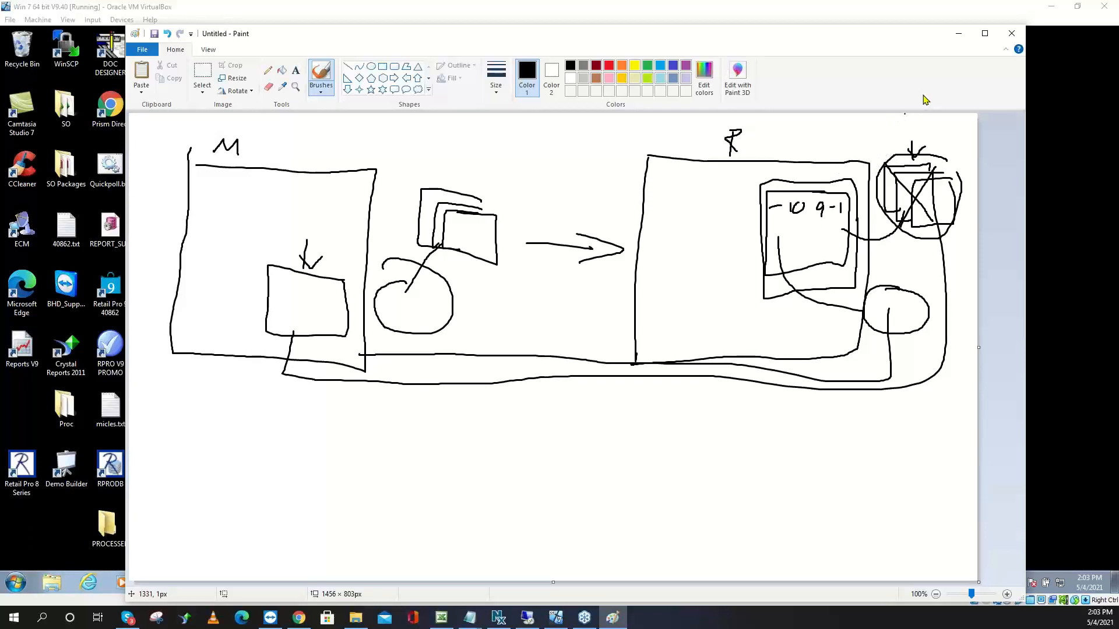
left_click(958, 38)
left_click(957, 36)
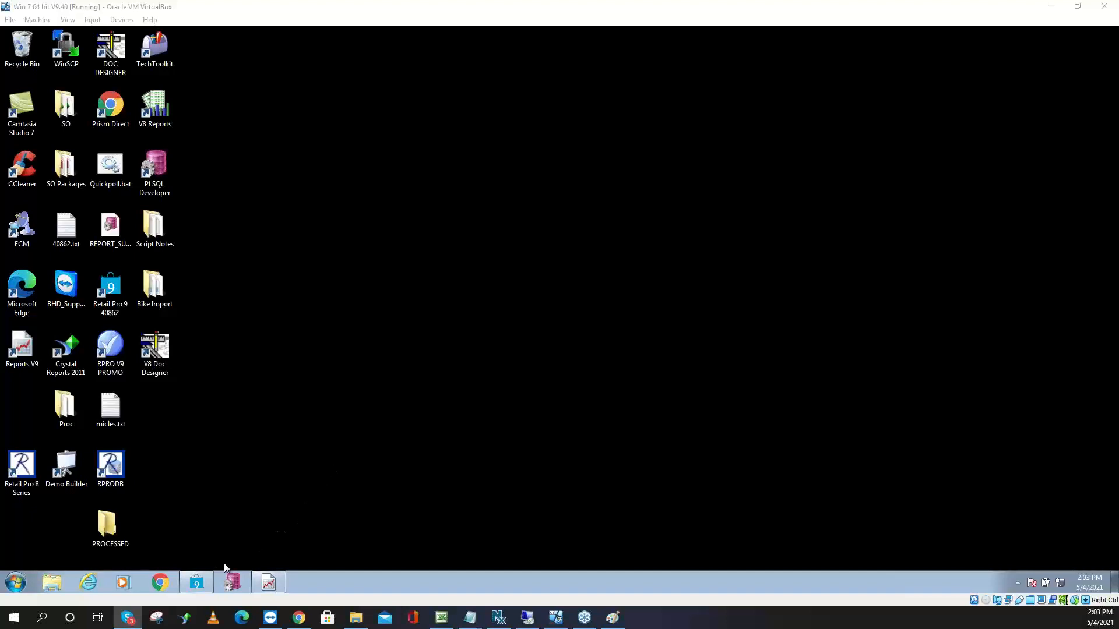
Return Retail Pro to its home screen and open System Preferences
left_click(197, 582)
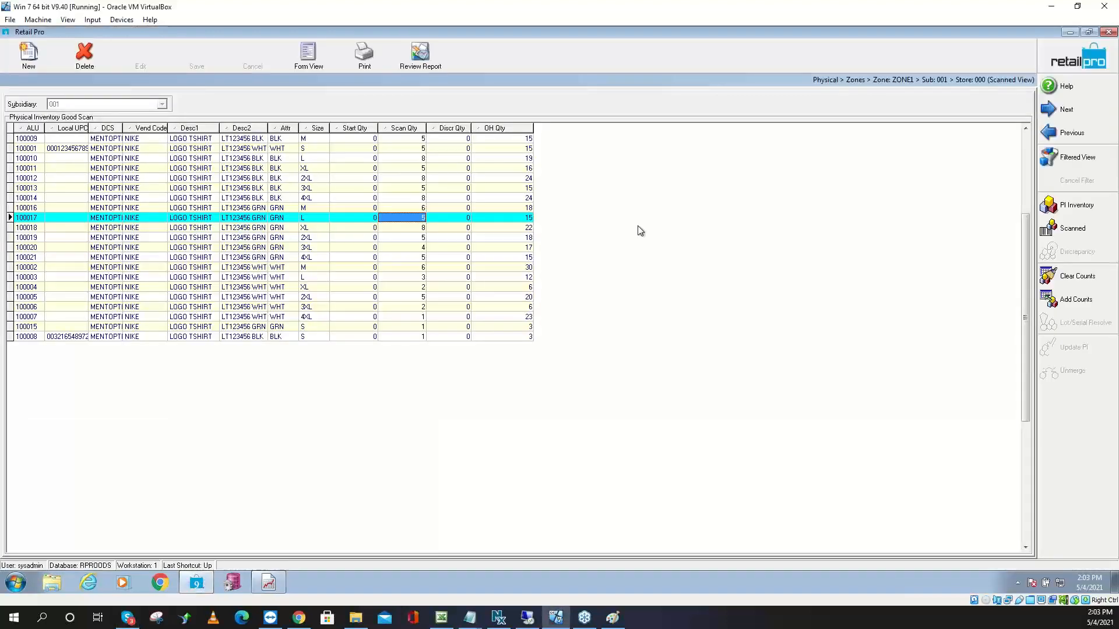
left_click(1069, 58)
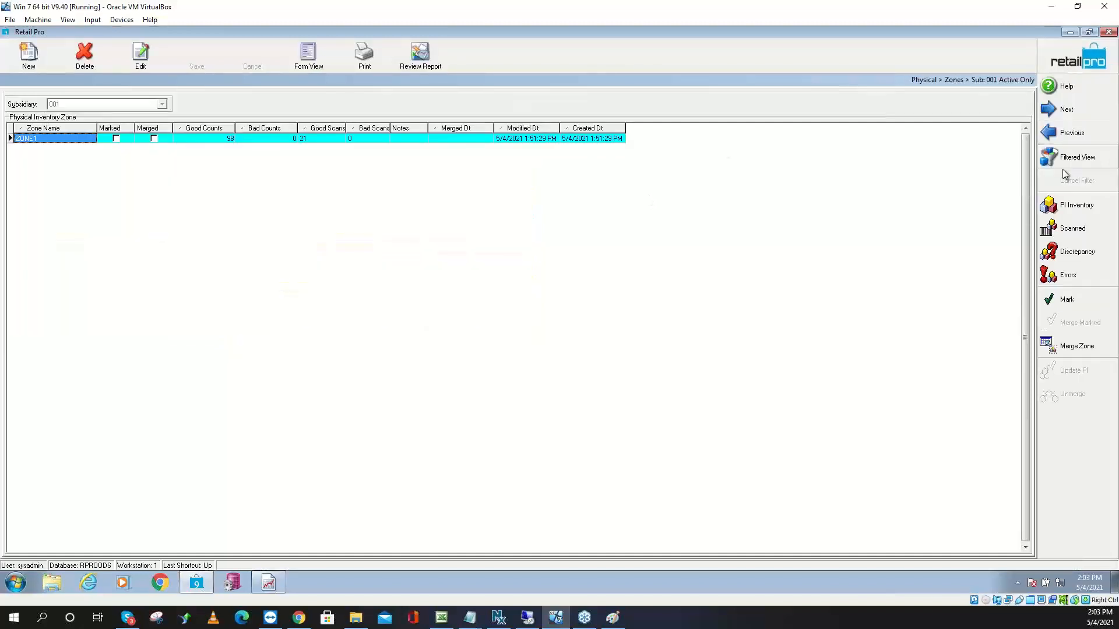
left_click(1067, 65)
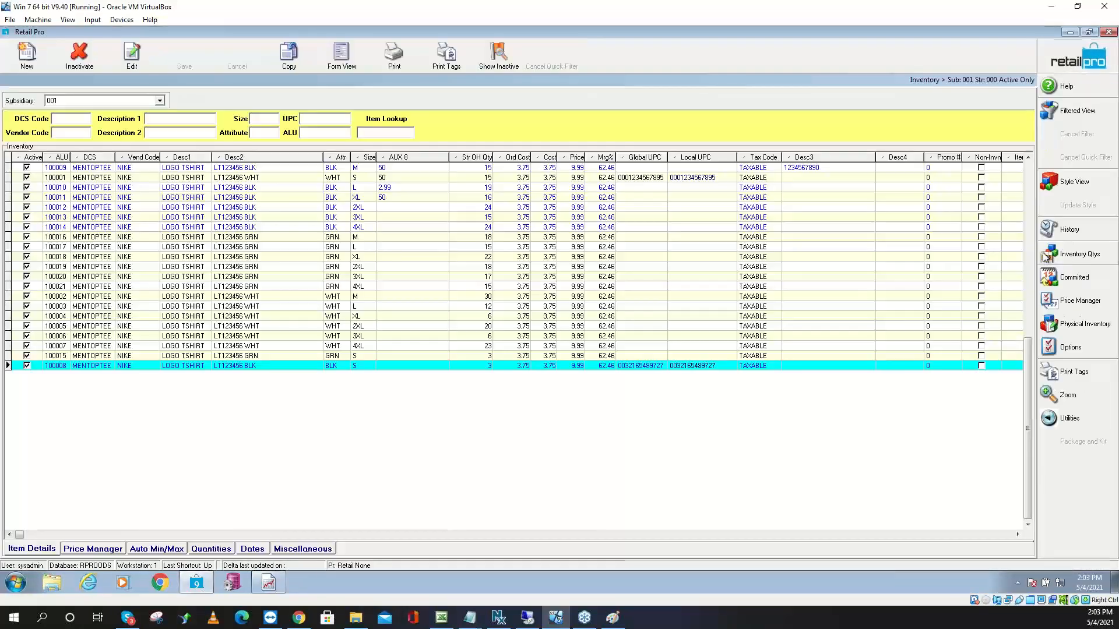
left_click(1078, 58)
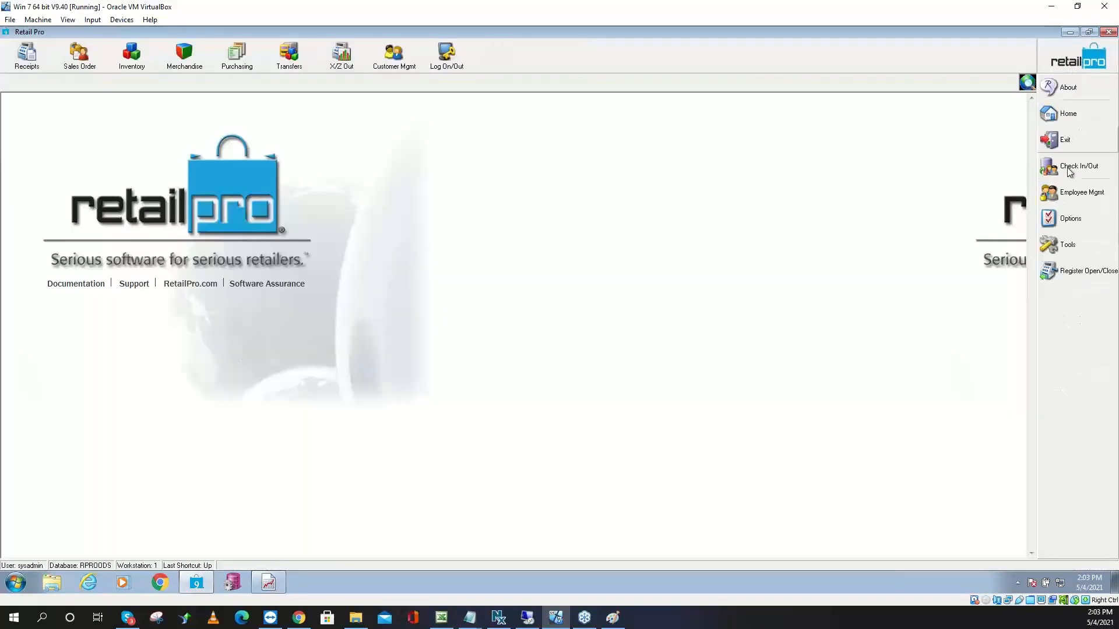
left_click(1071, 220)
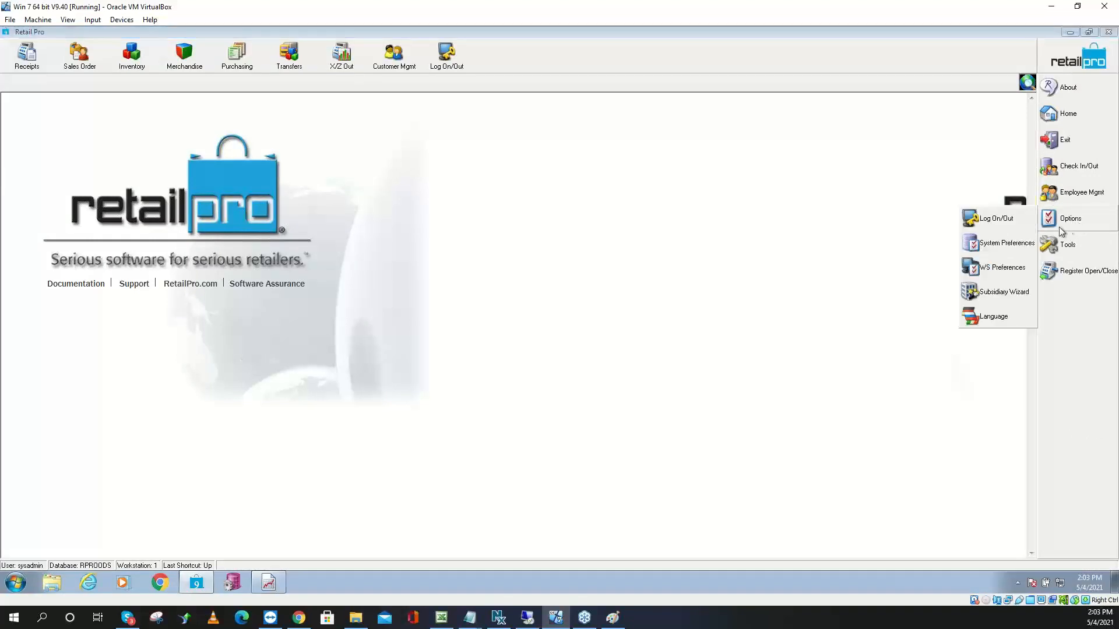
left_click(994, 240)
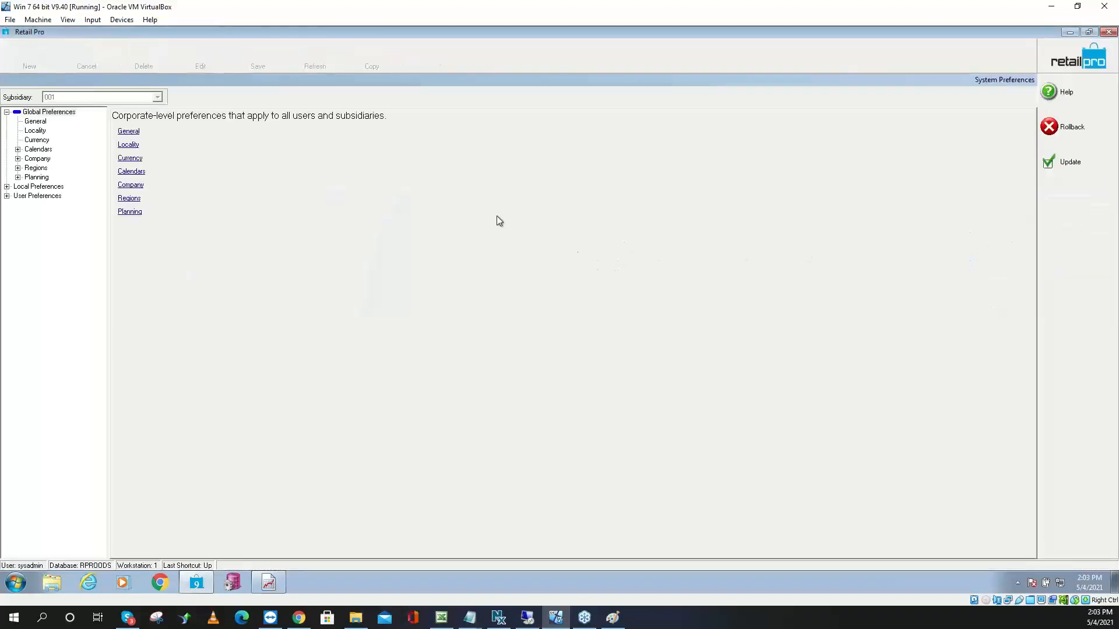
Navigate to Local Preferences > Merchandise > PI Tool > Options
left_click(7, 187)
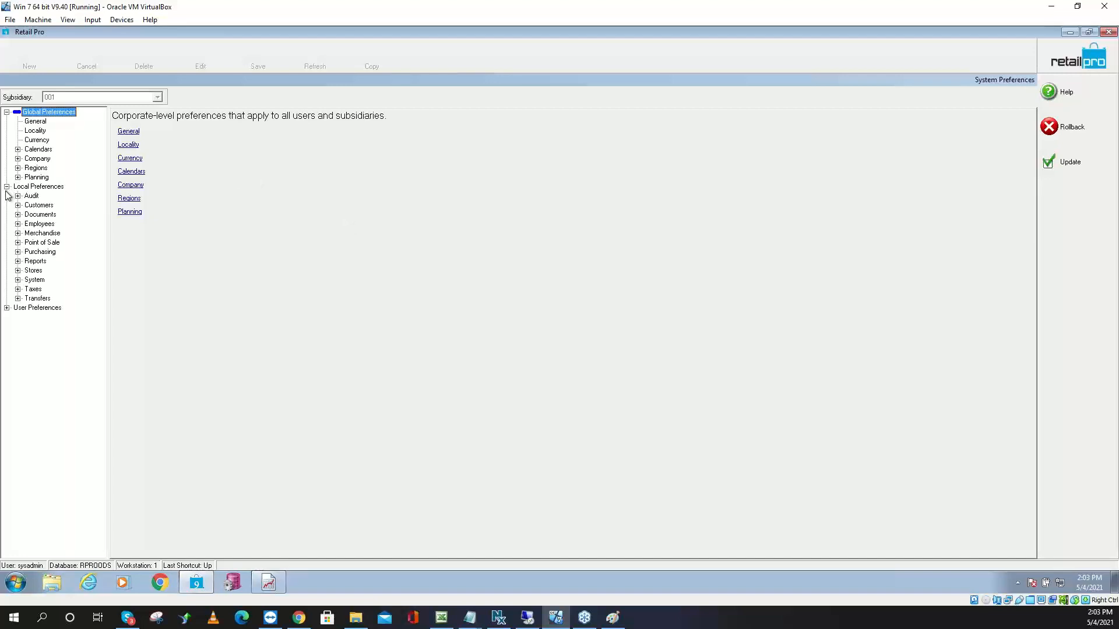
left_click(18, 233)
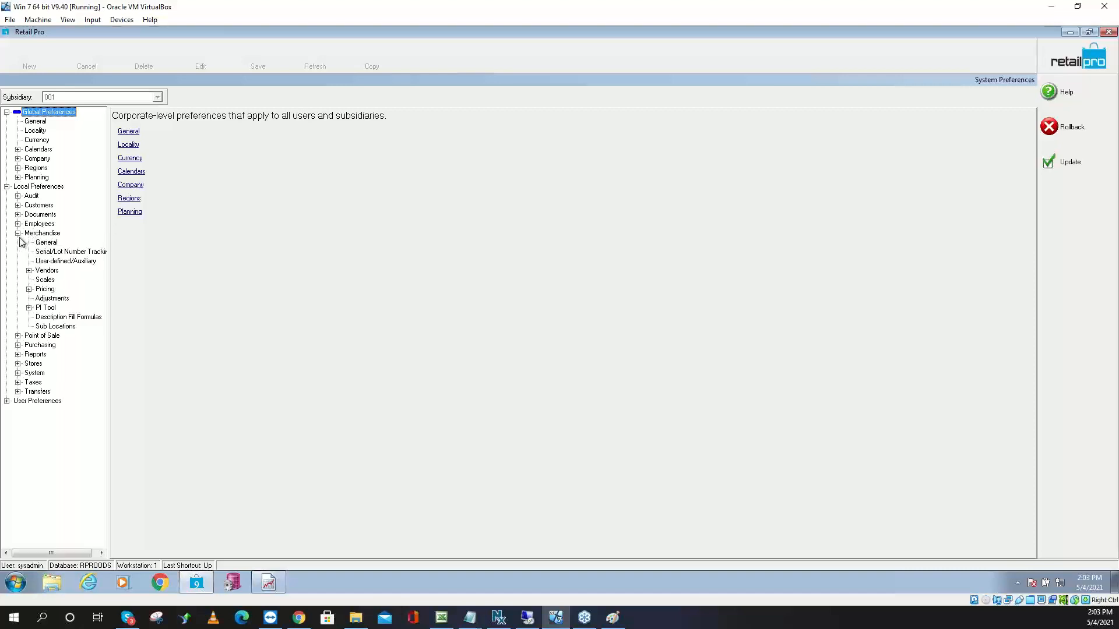
left_click(28, 308)
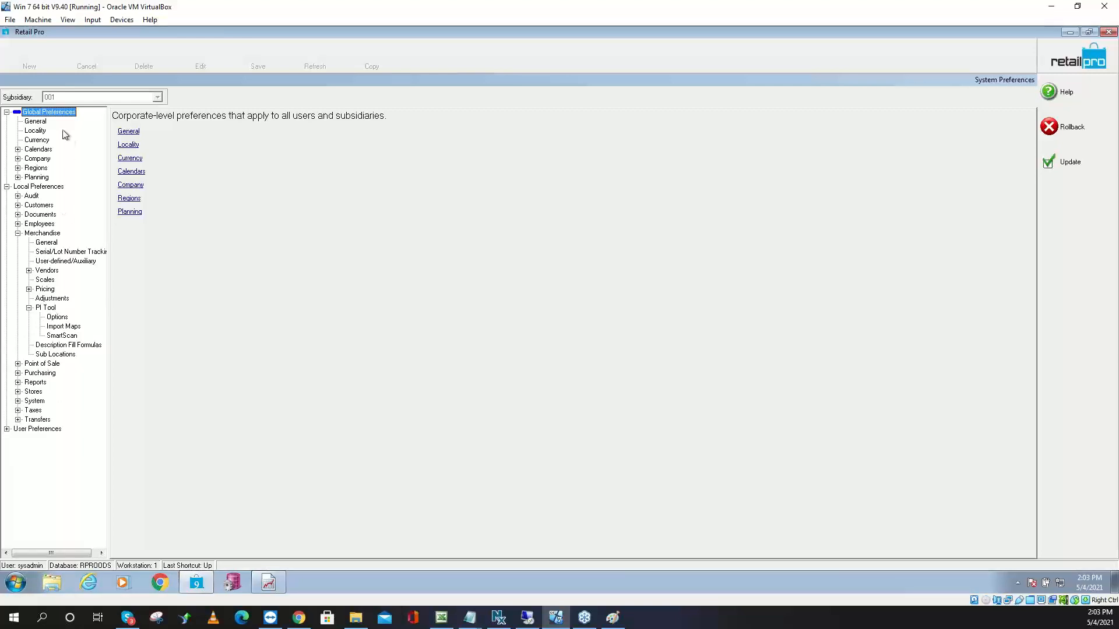
left_click(6, 112)
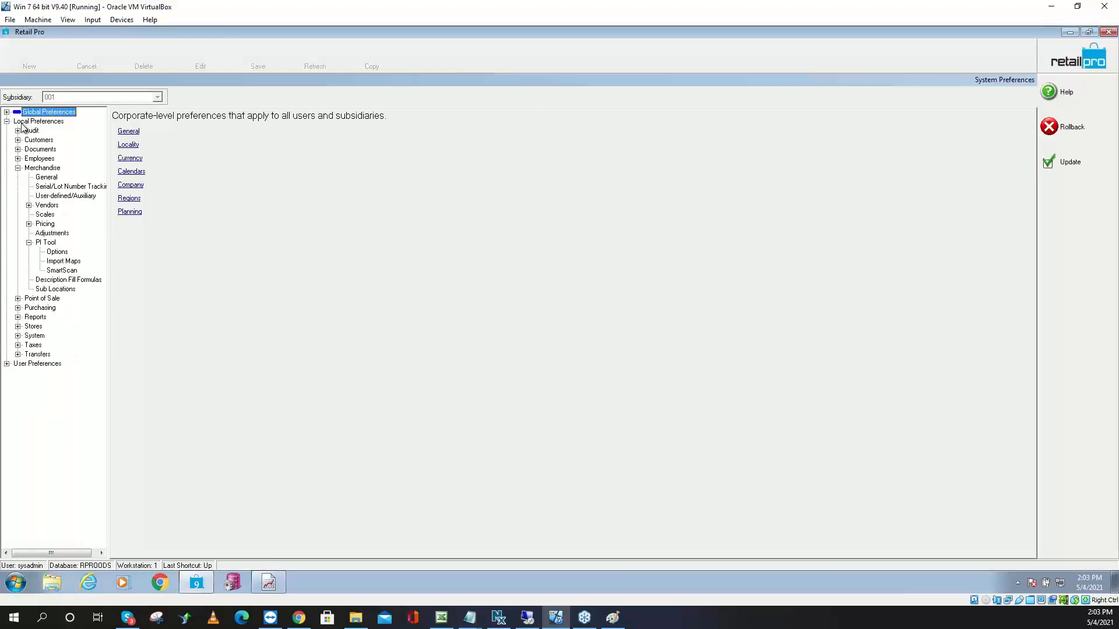
left_click(21, 122)
left_click(41, 169)
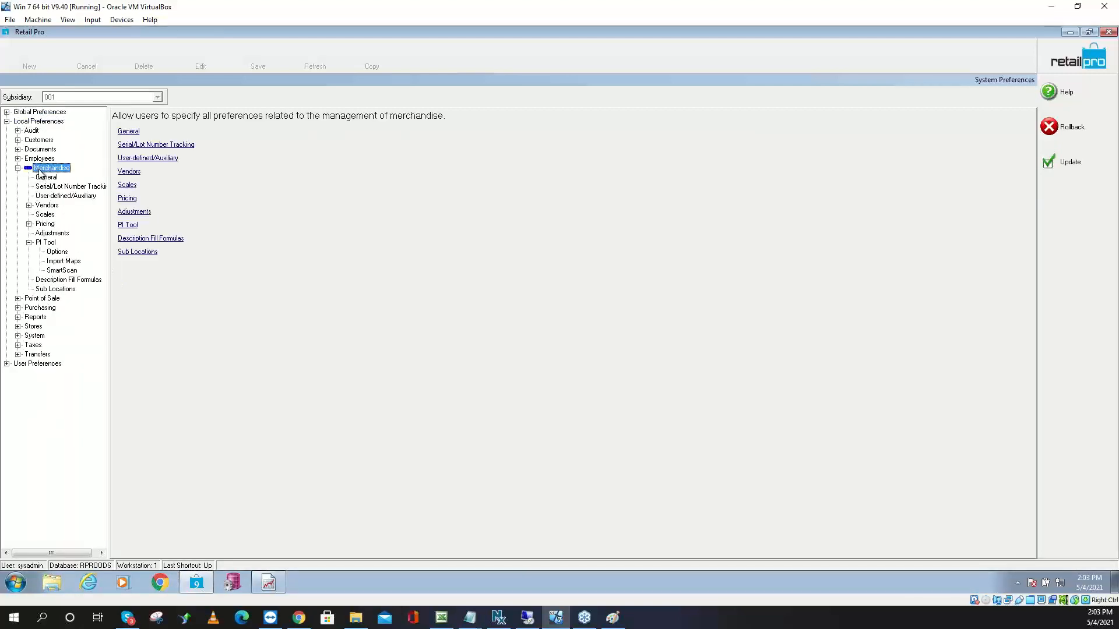
left_click(47, 243)
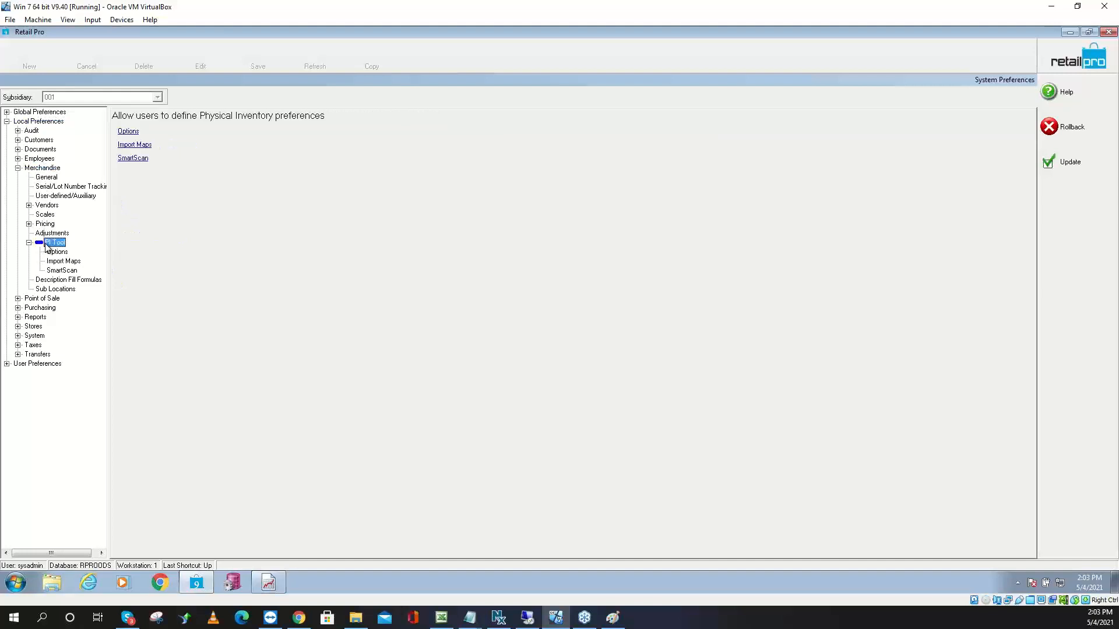
left_click(54, 251)
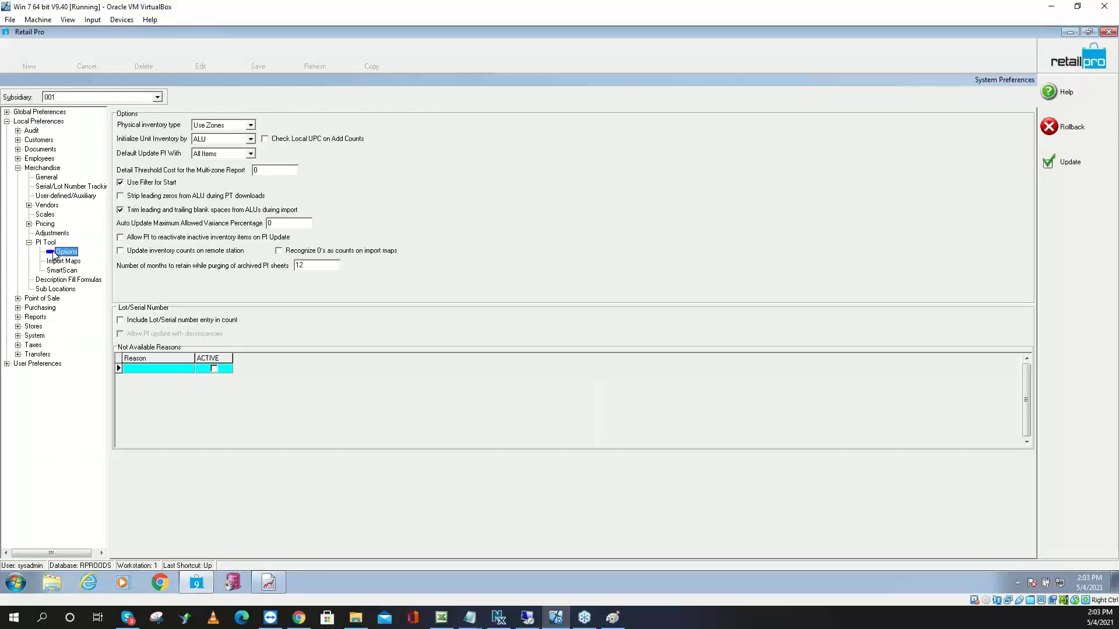
Enable 'Update inventory counts on remote station' and bring the Paint sketch forward
left_click(133, 252)
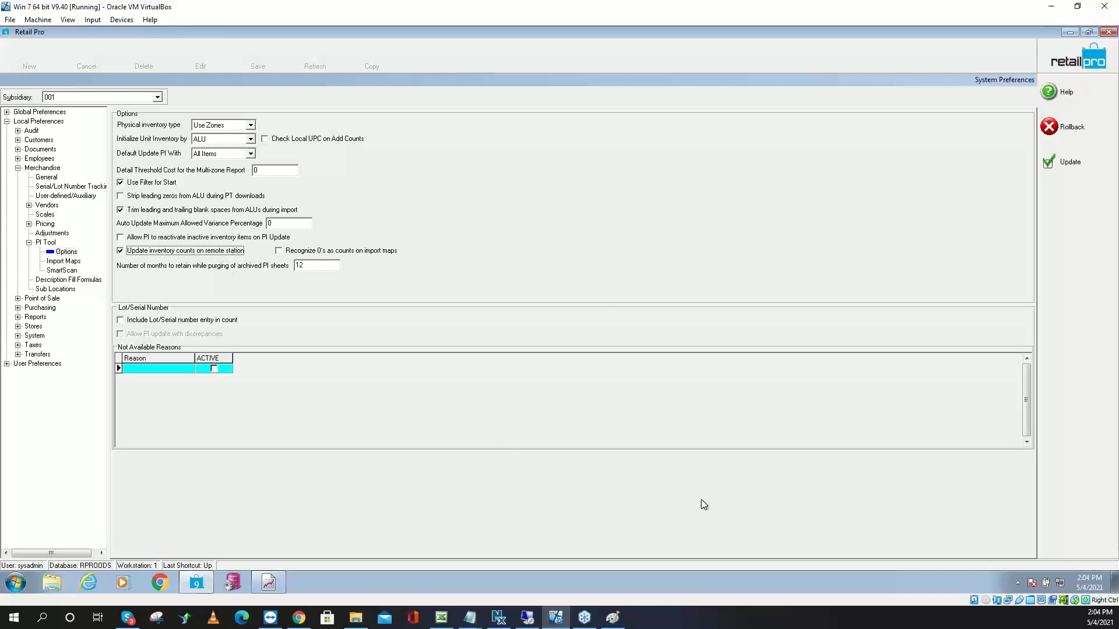
left_click(612, 617)
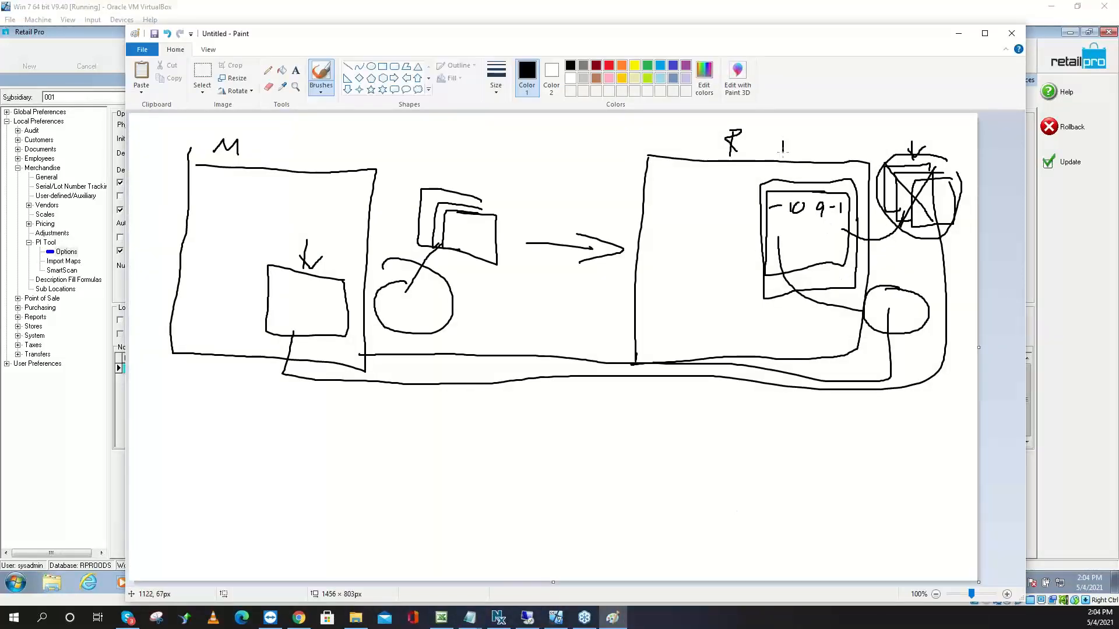
Draw a return arrow along the bottom, circle the M label, and minimize Paint
mouse_move(863, 304)
left_mouse_down()
mouse_move(871, 367)
mouse_move(554, 402)
mouse_move(590, 432)
left_mouse_up()
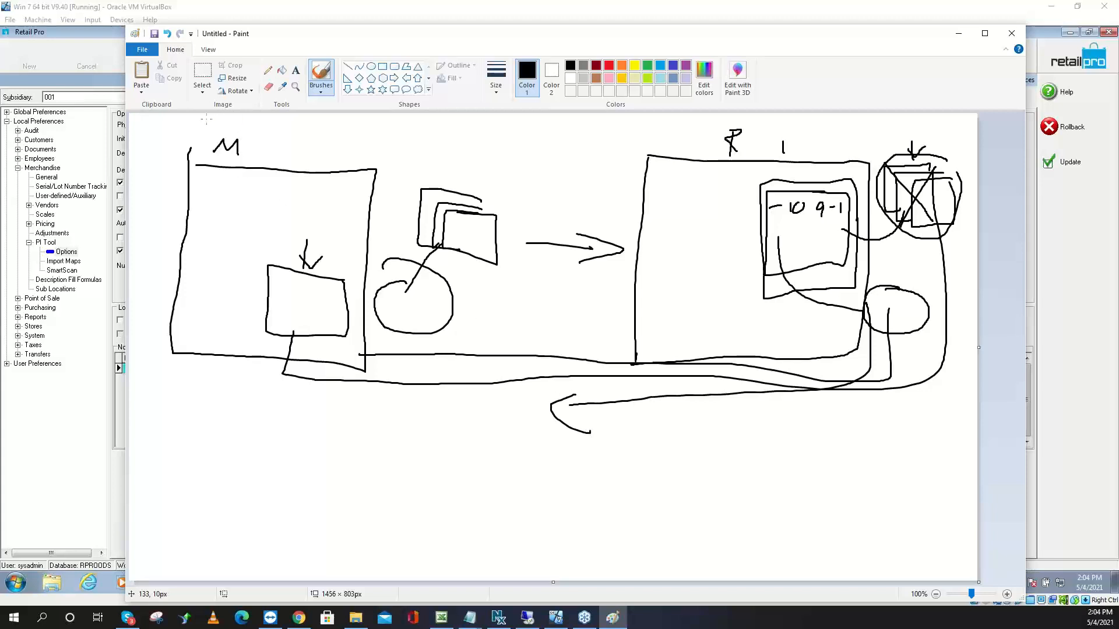
mouse_move(206, 119)
left_mouse_down()
mouse_move(186, 150)
mouse_move(251, 119)
mouse_move(185, 149)
mouse_move(284, 143)
mouse_move(168, 134)
mouse_move(270, 179)
mouse_move(281, 135)
mouse_move(186, 131)
mouse_move(234, 187)
left_mouse_up()
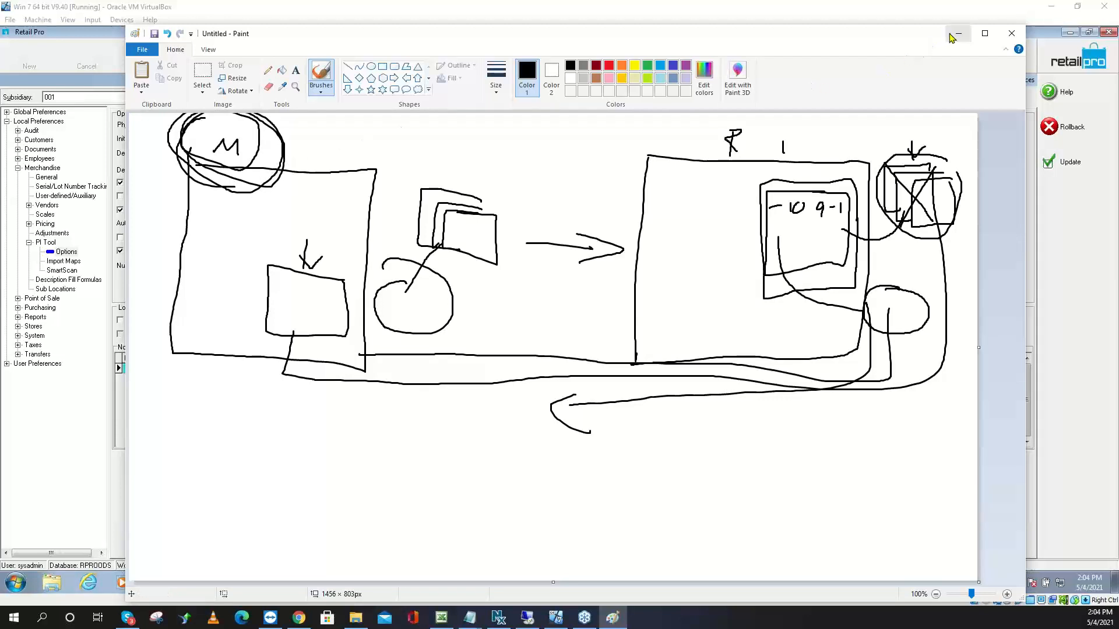
left_click(953, 36)
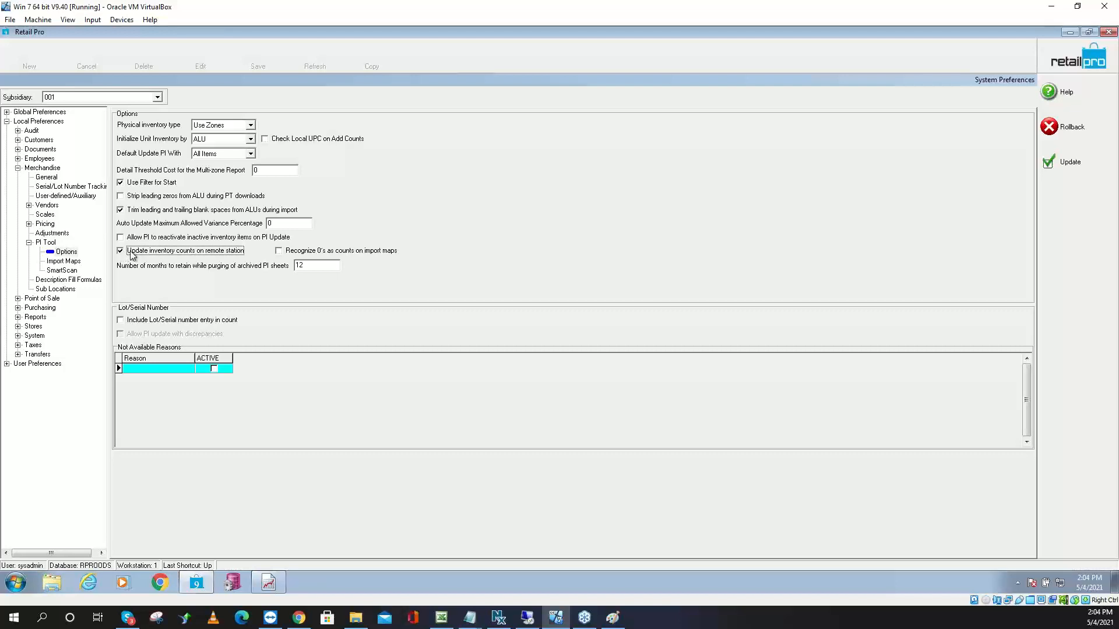
Save the PI Tool preferences and open the Physical Inventory Zones list
left_click(1070, 163)
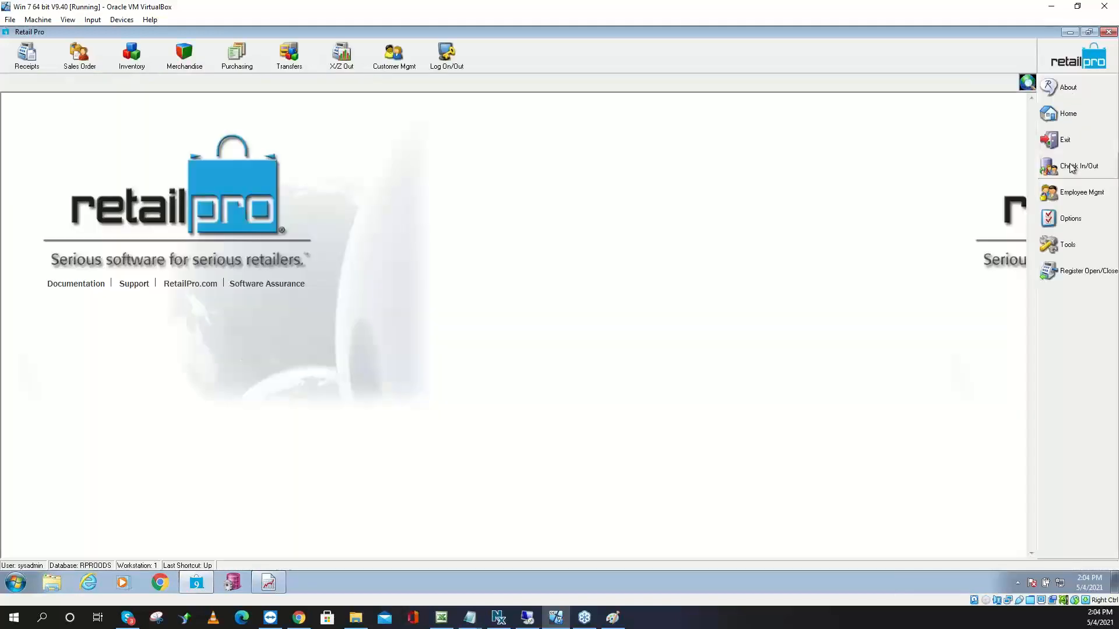
left_click(133, 58)
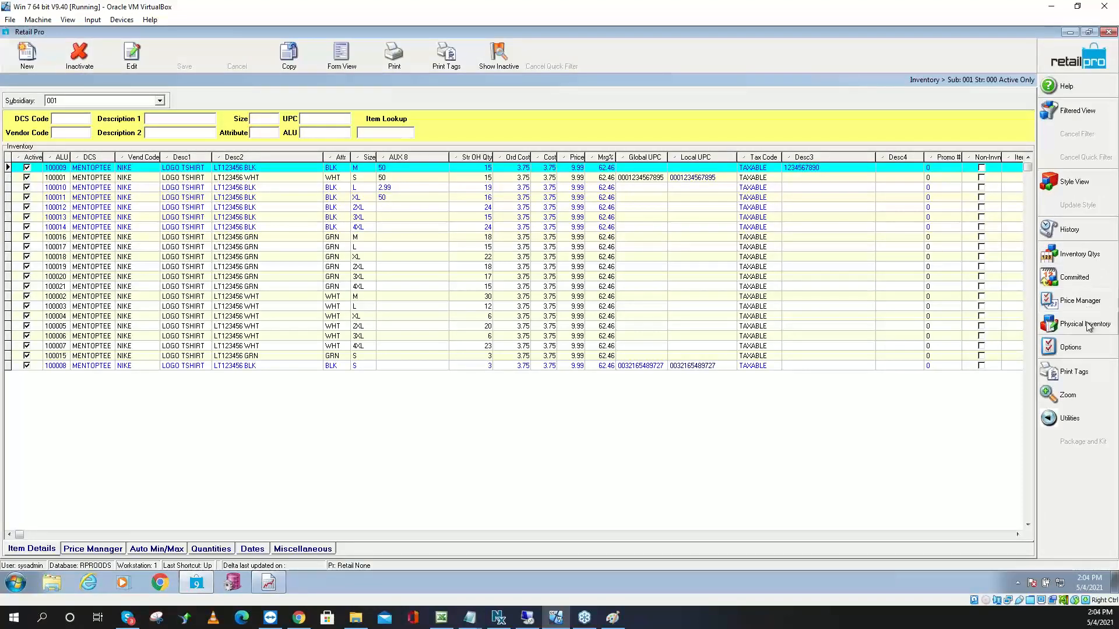
left_click(1083, 323)
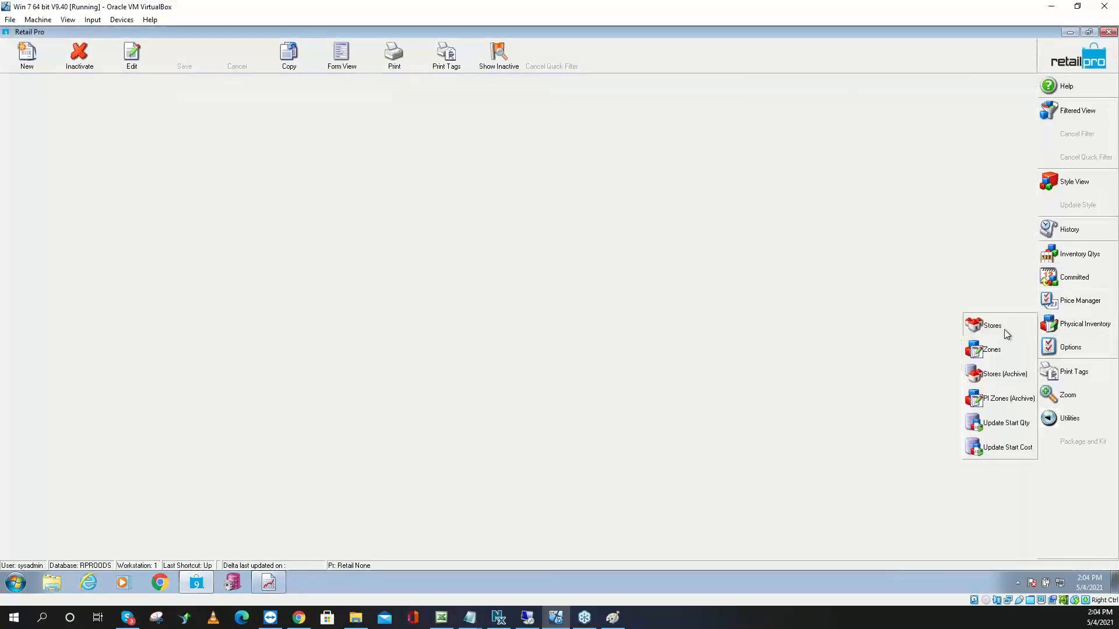
left_click(992, 326)
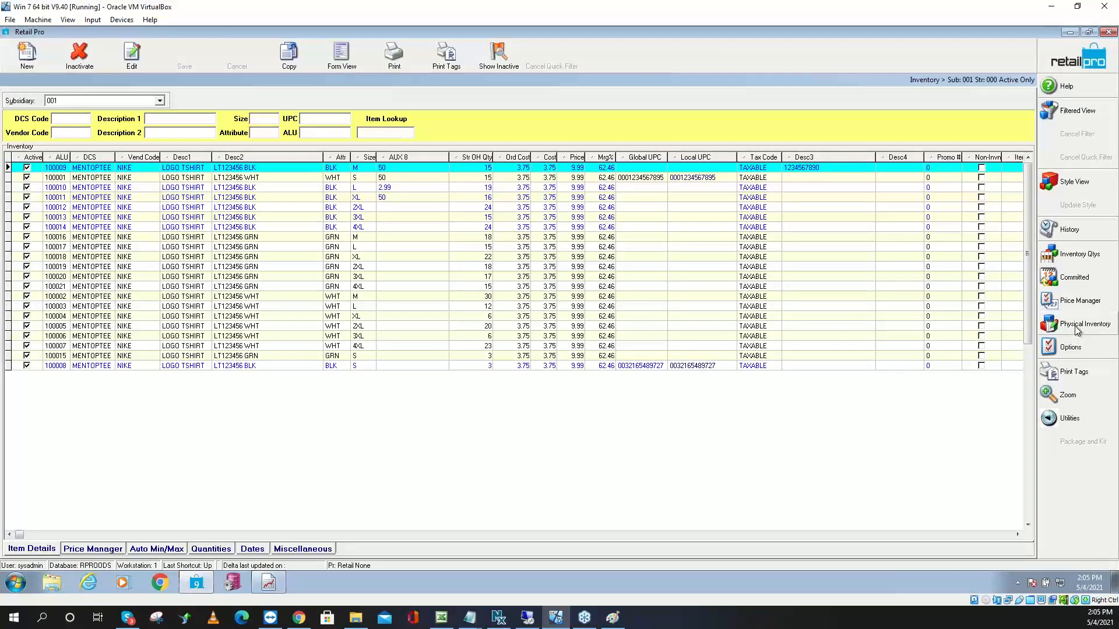
left_click(1077, 330)
left_click(999, 349)
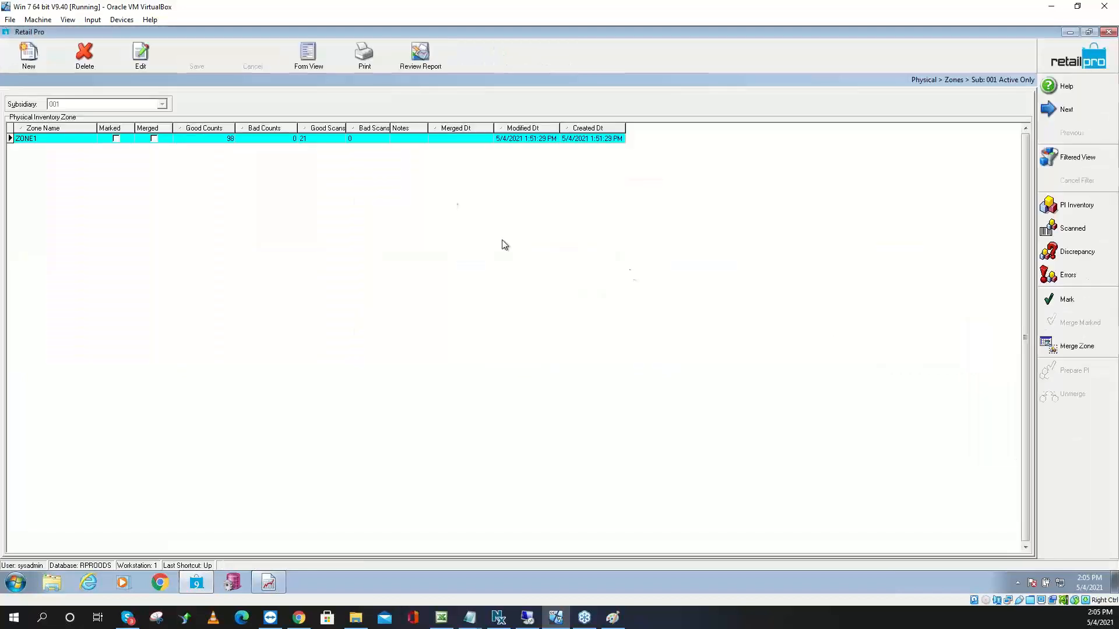
Merge ZONE1 (good count 98) into the PI sheet and open the Stores sheet list
left_click(198, 139)
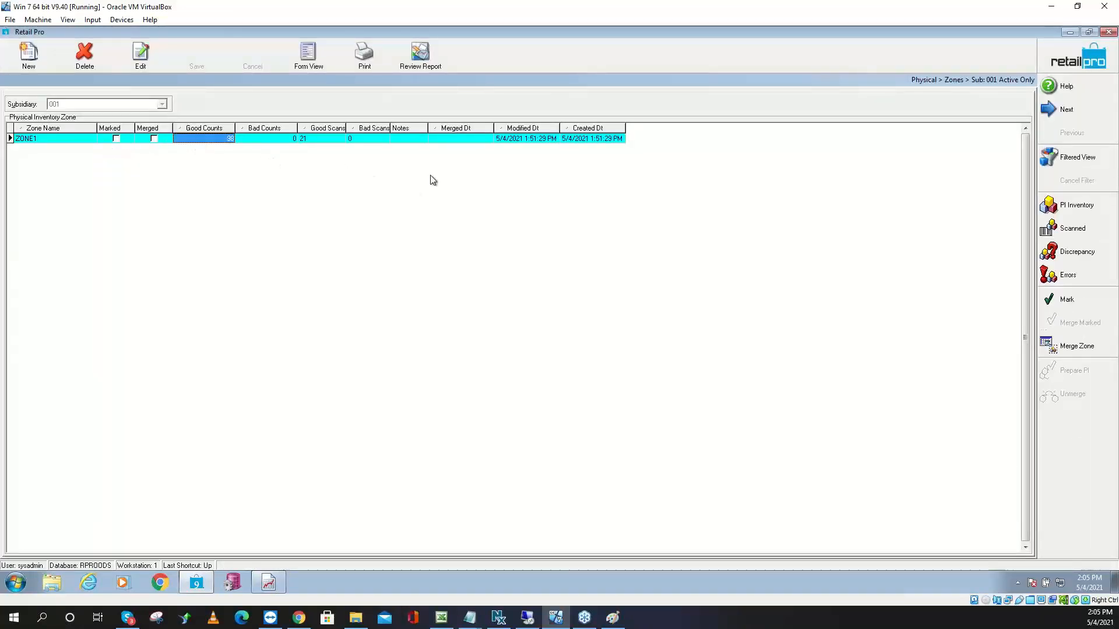
left_click(1065, 349)
left_click(522, 319)
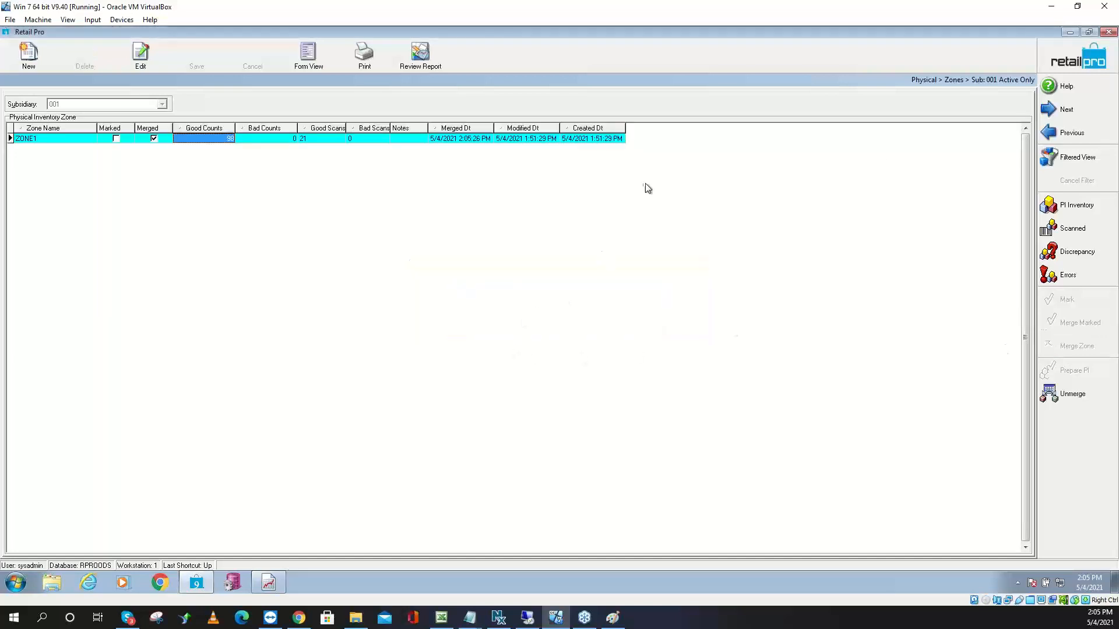
left_click(1104, 205)
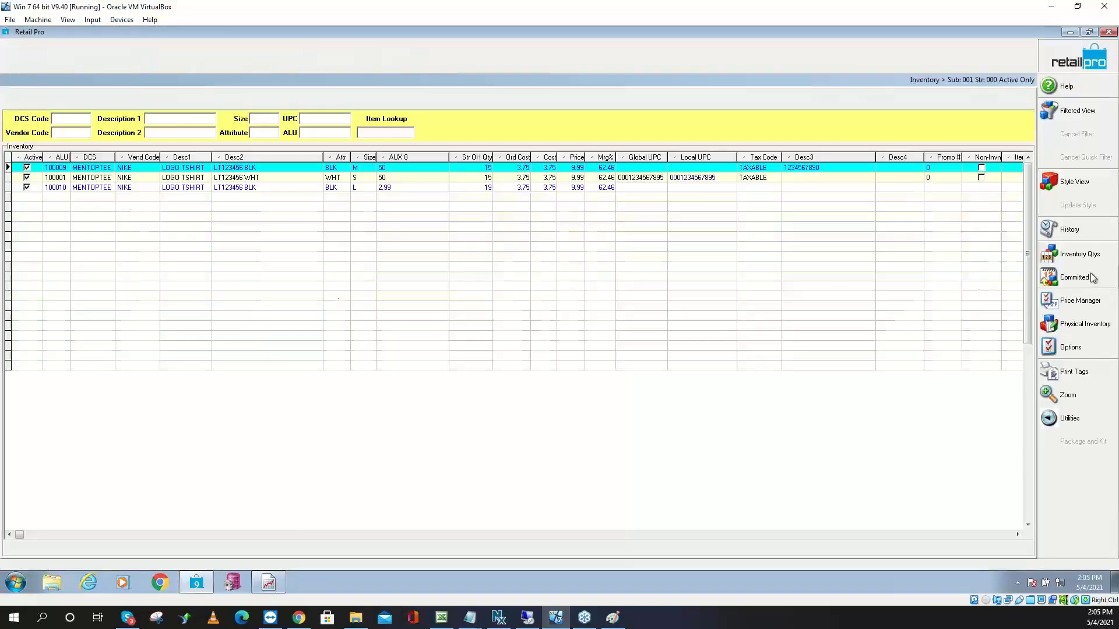
left_click(1079, 324)
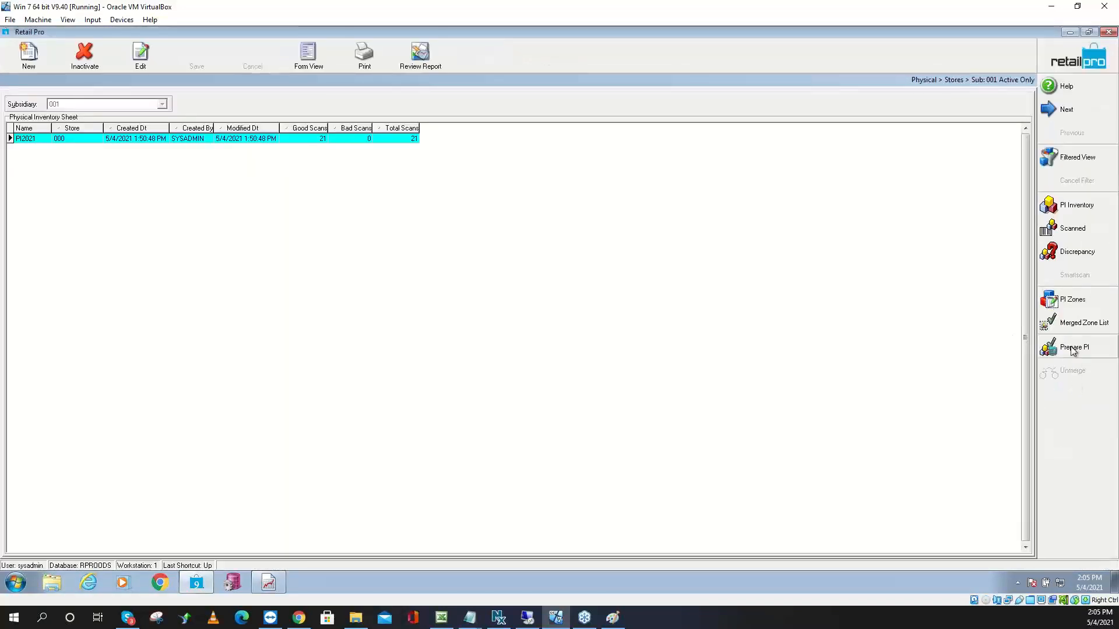
left_click(1072, 349)
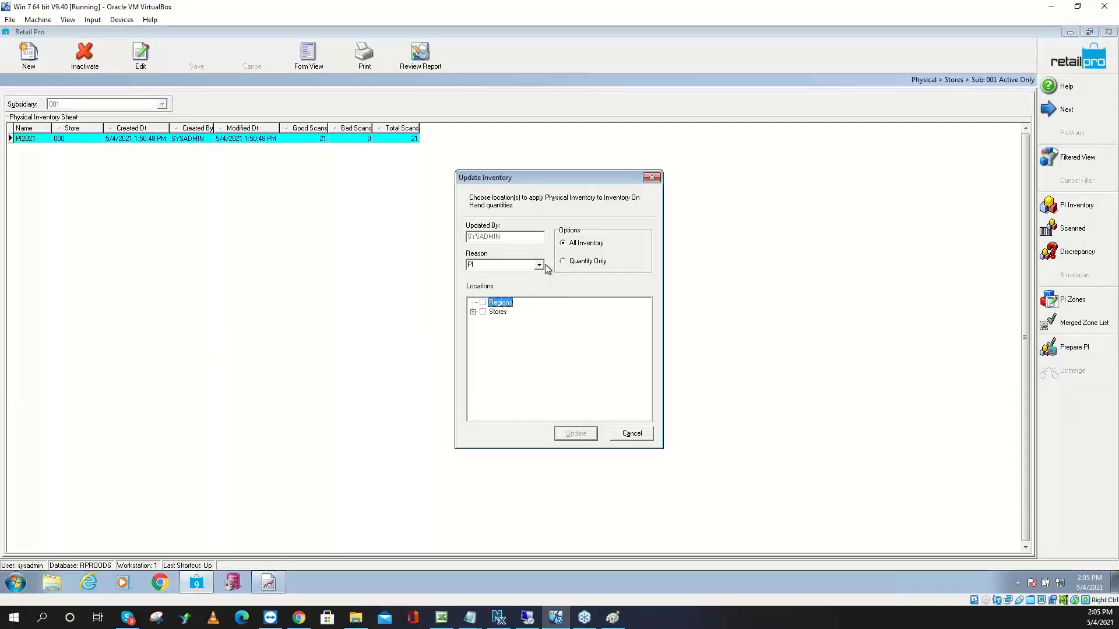
left_click(571, 245)
left_click(473, 312)
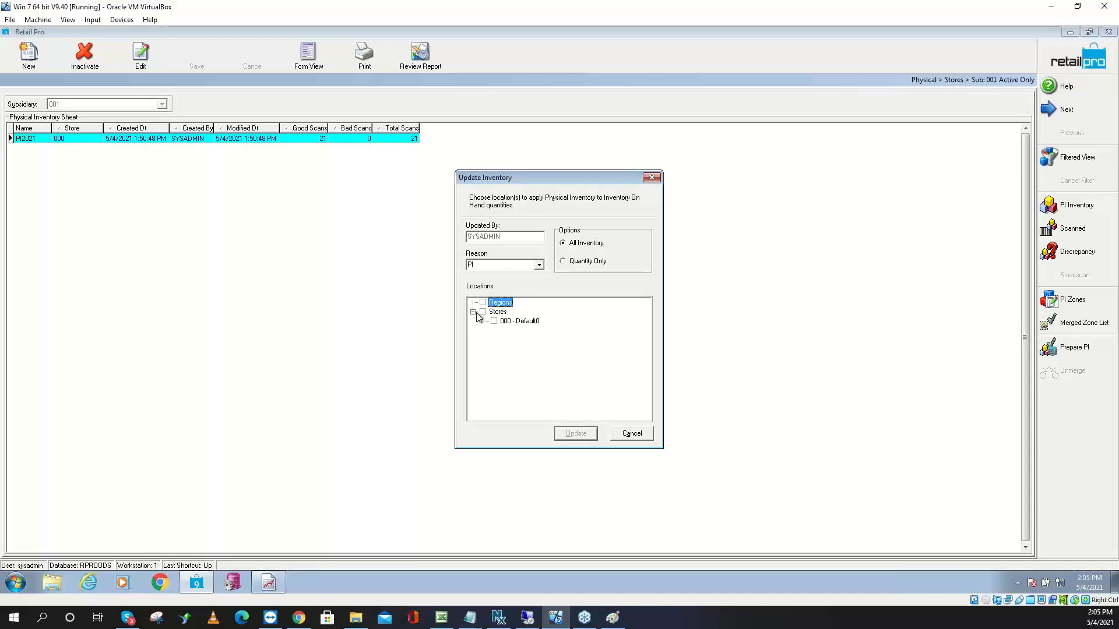
left_click(494, 321)
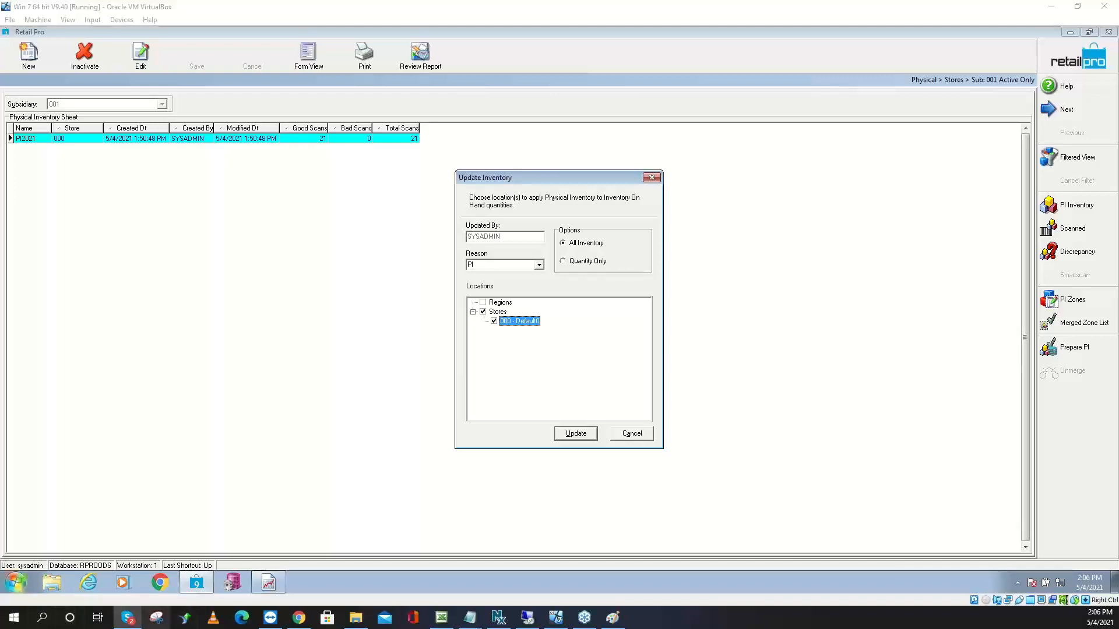
left_click(632, 435)
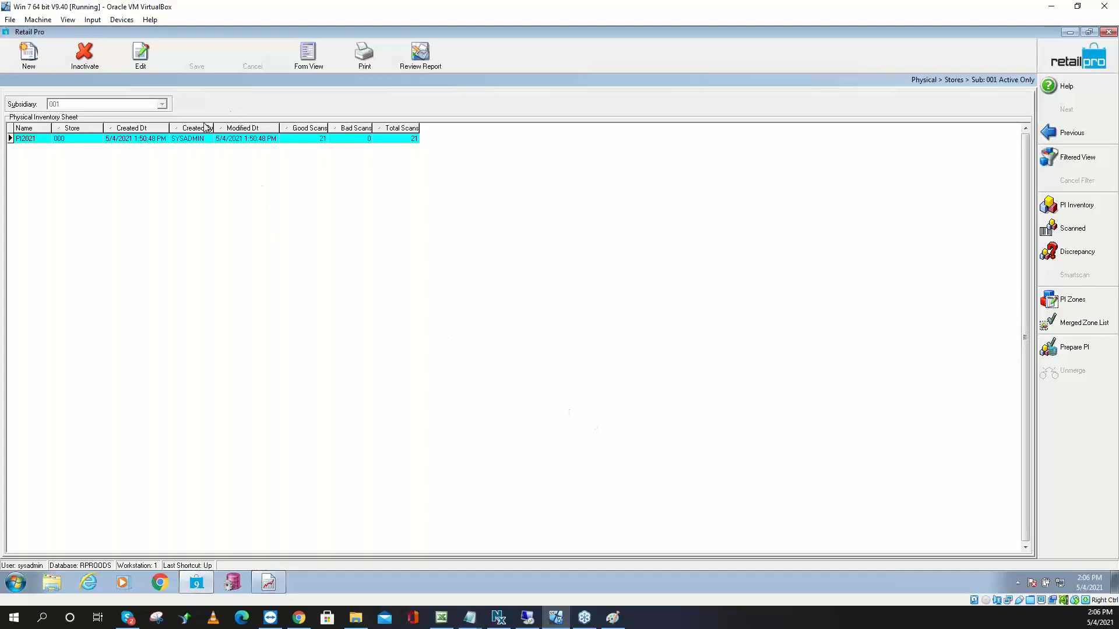
Check the PI2021 sheet's created date, then close the Physical Inventory window
left_click(155, 138)
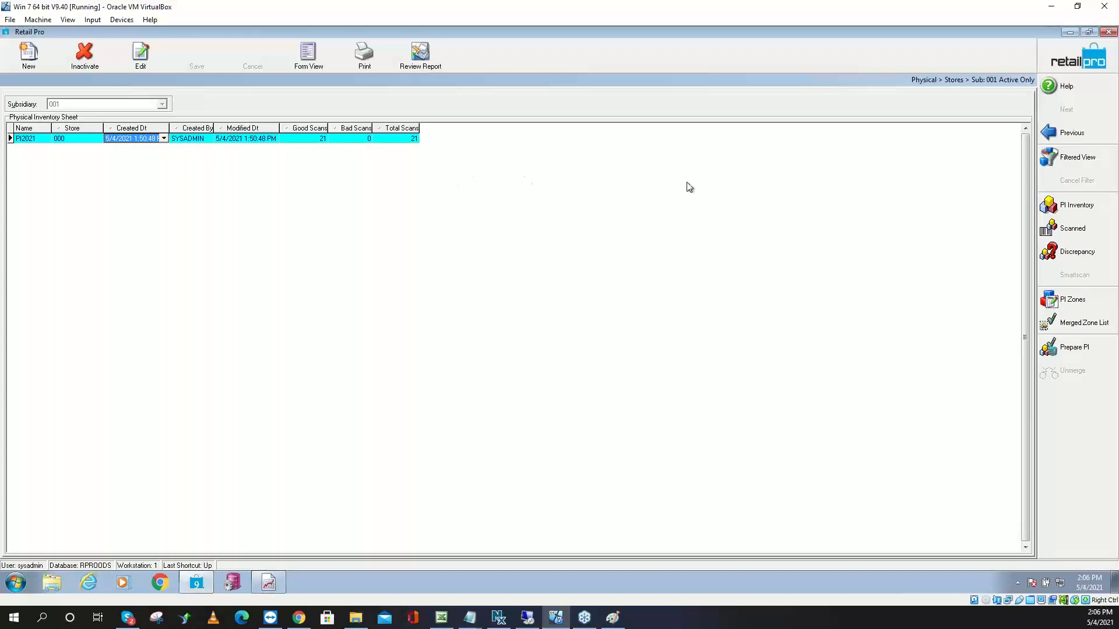
left_click(1058, 59)
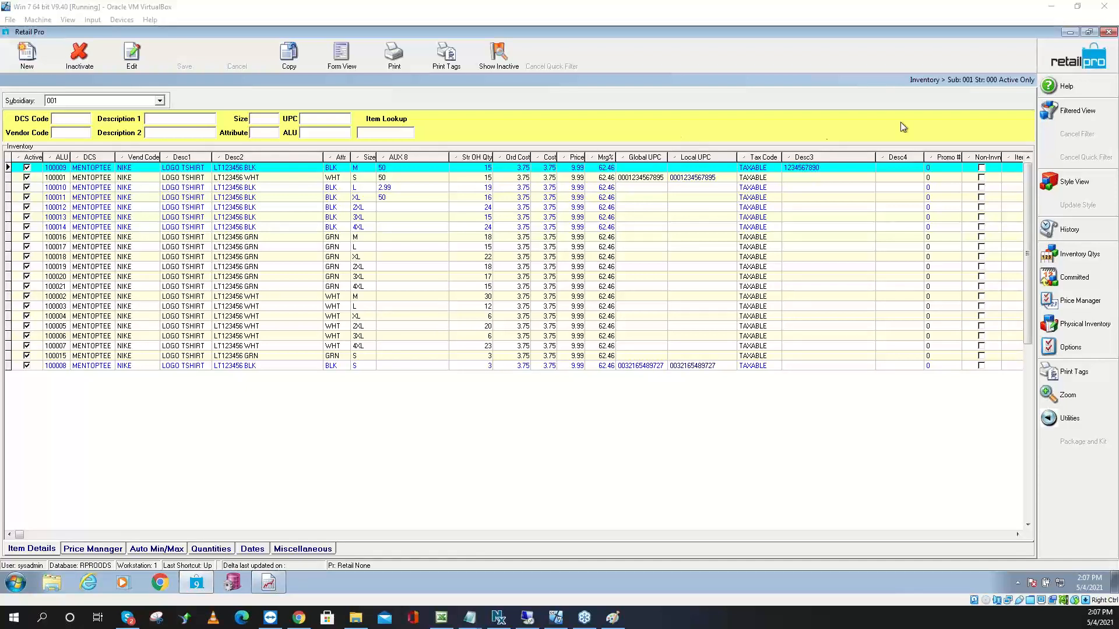
left_click(1076, 69)
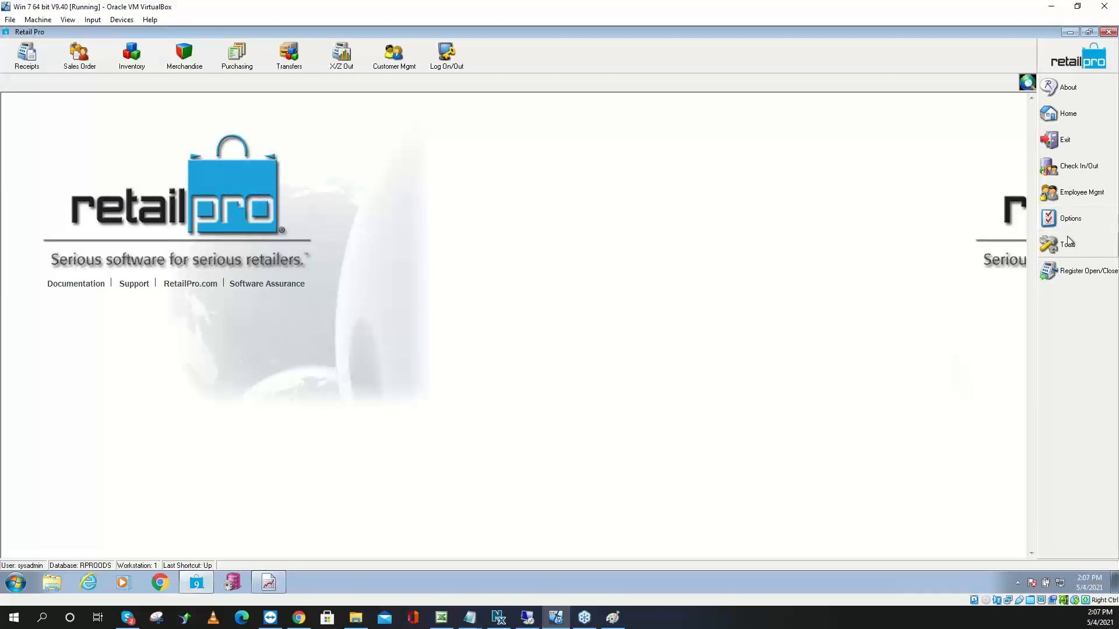
left_click(133, 57)
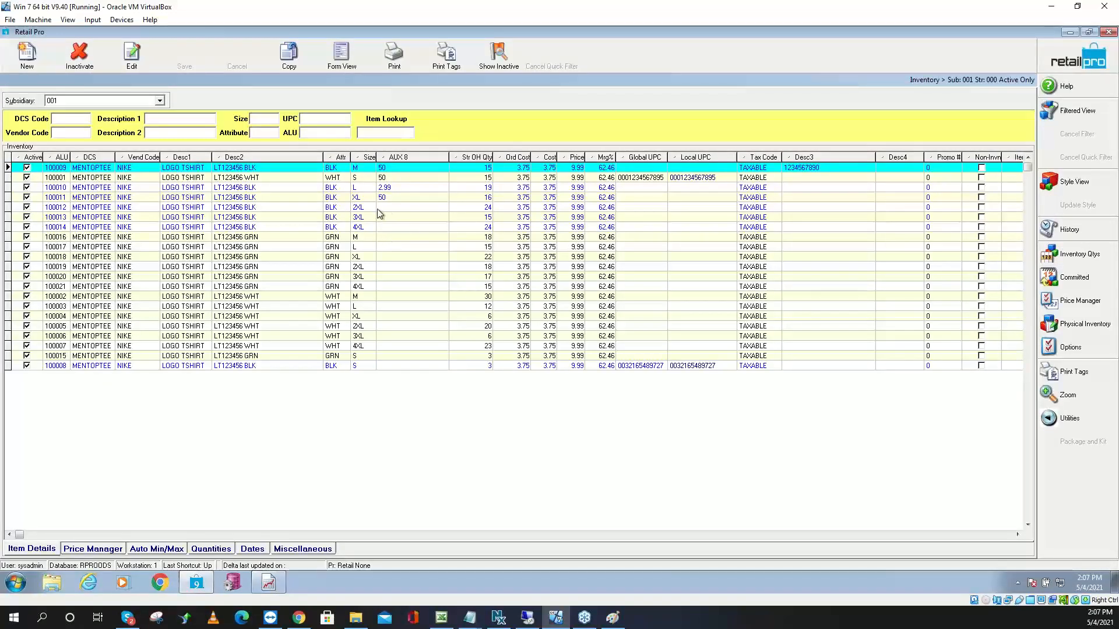
left_click(357, 169)
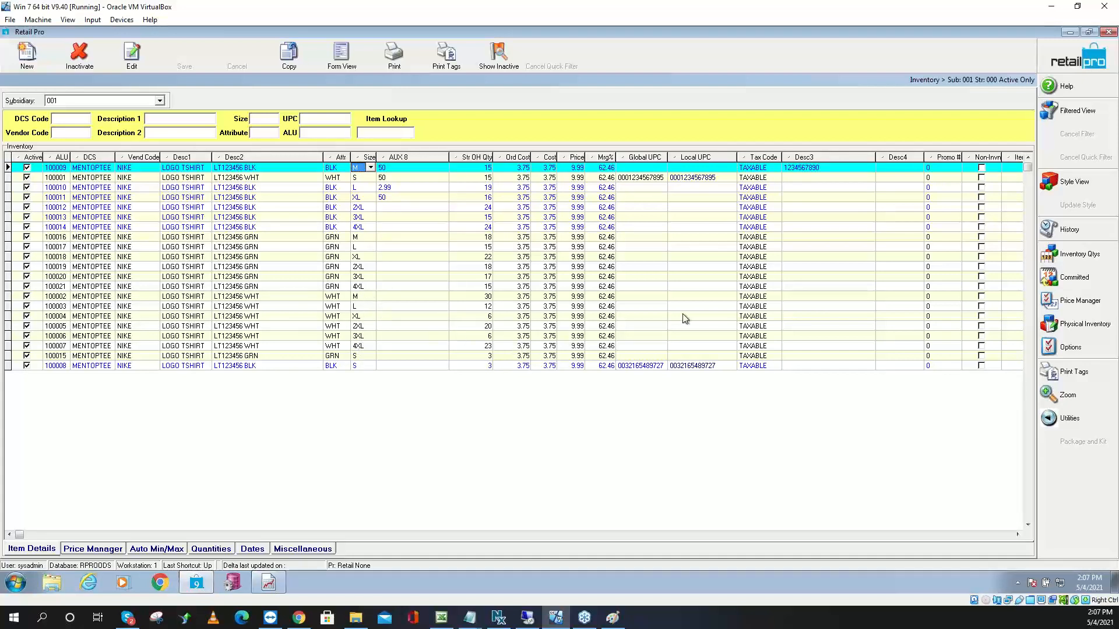
Inactivate the existing PI2021 physical inventory sheet for the store
left_click(1077, 332)
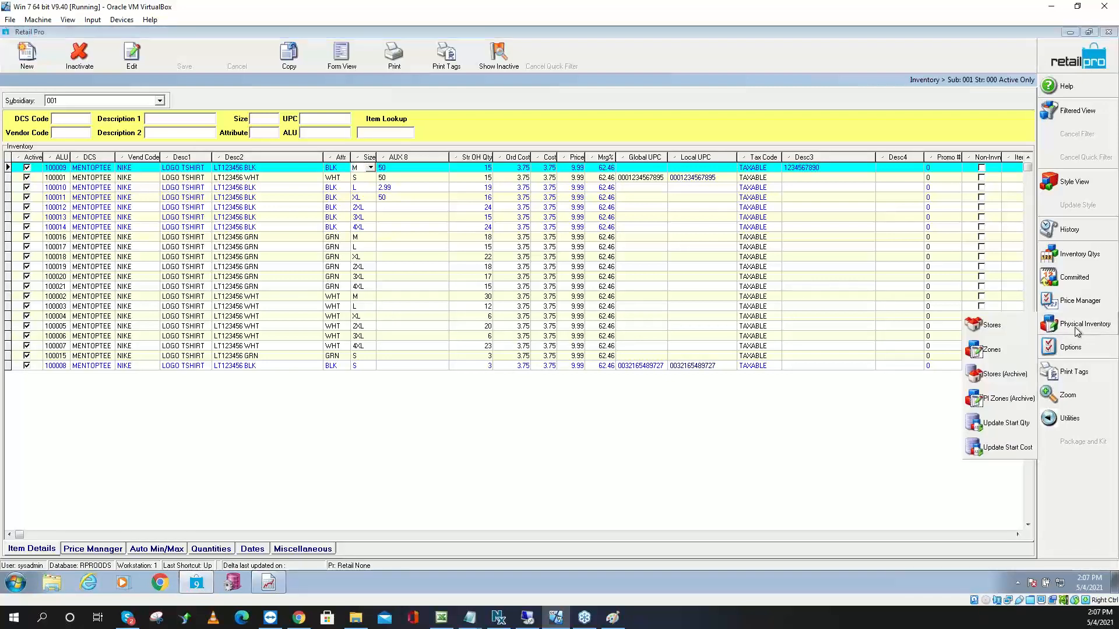
left_click(992, 325)
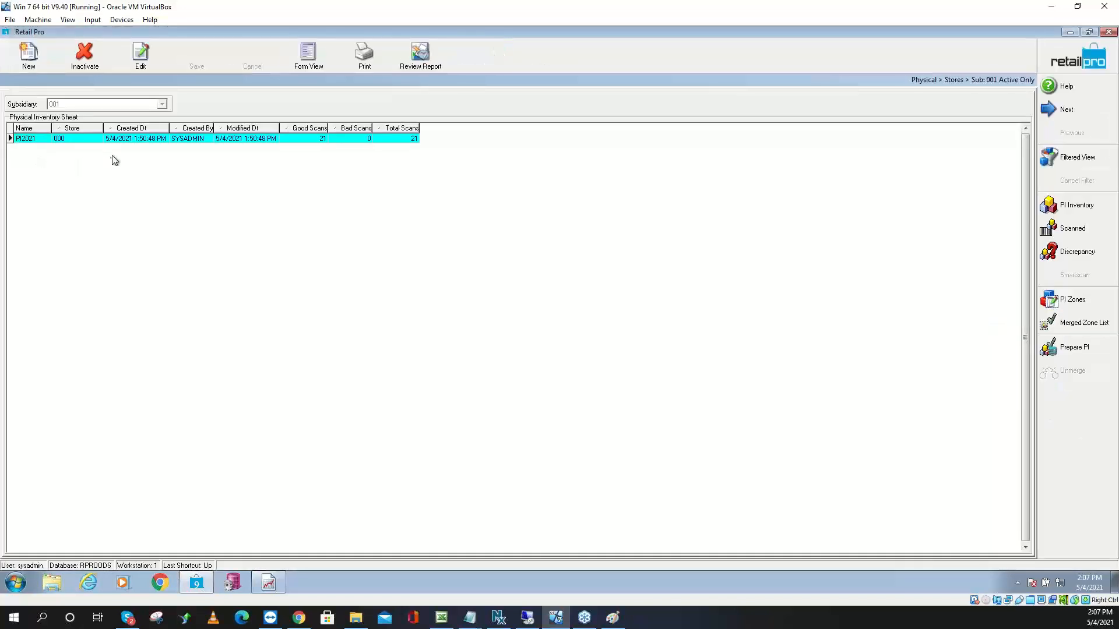
left_click(113, 138)
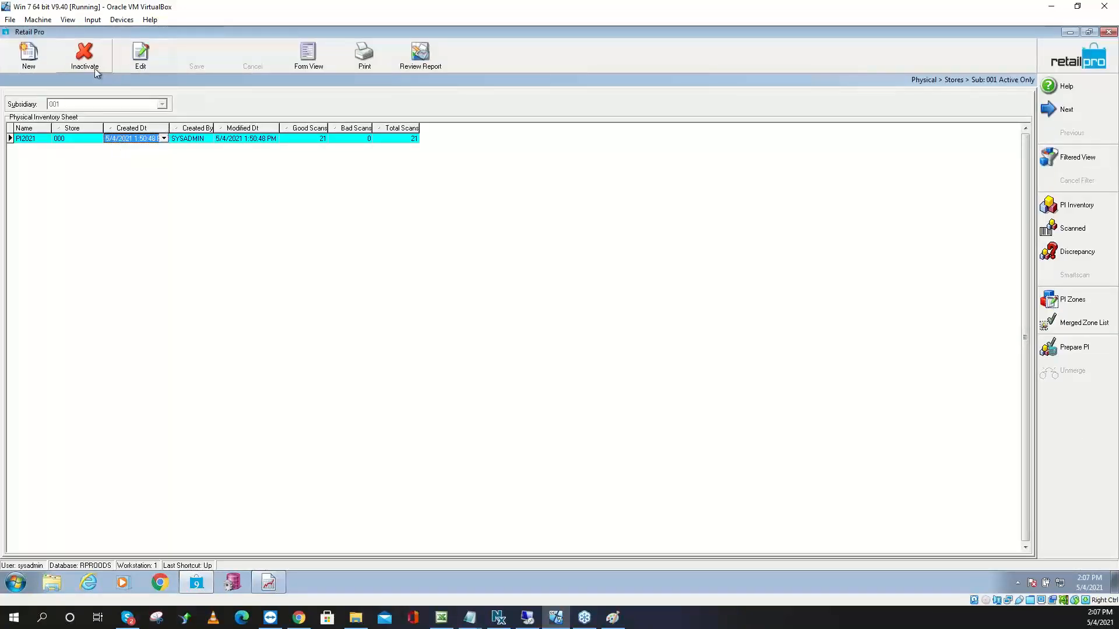
left_click(86, 56)
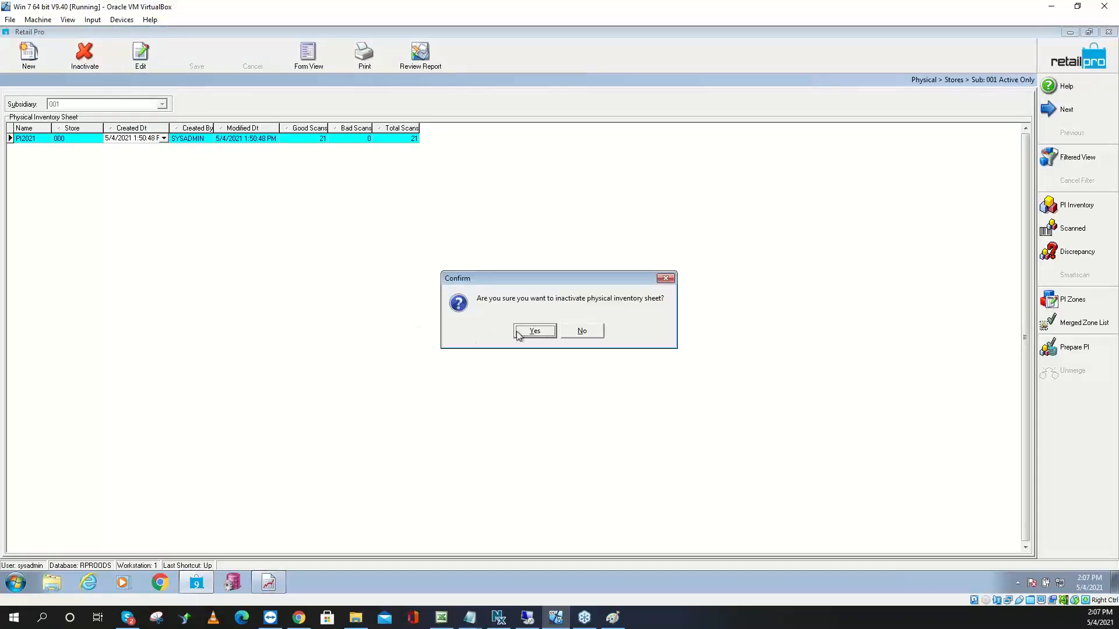
left_click(531, 330)
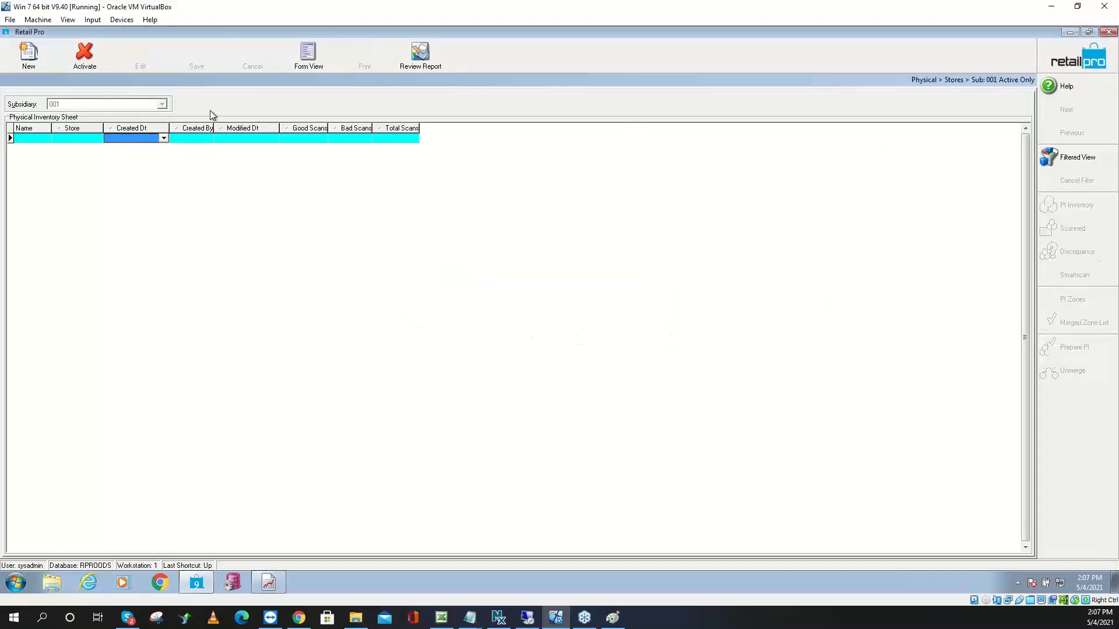
Start a new physical inventory sheet named PI2021 for store 000
left_click(29, 56)
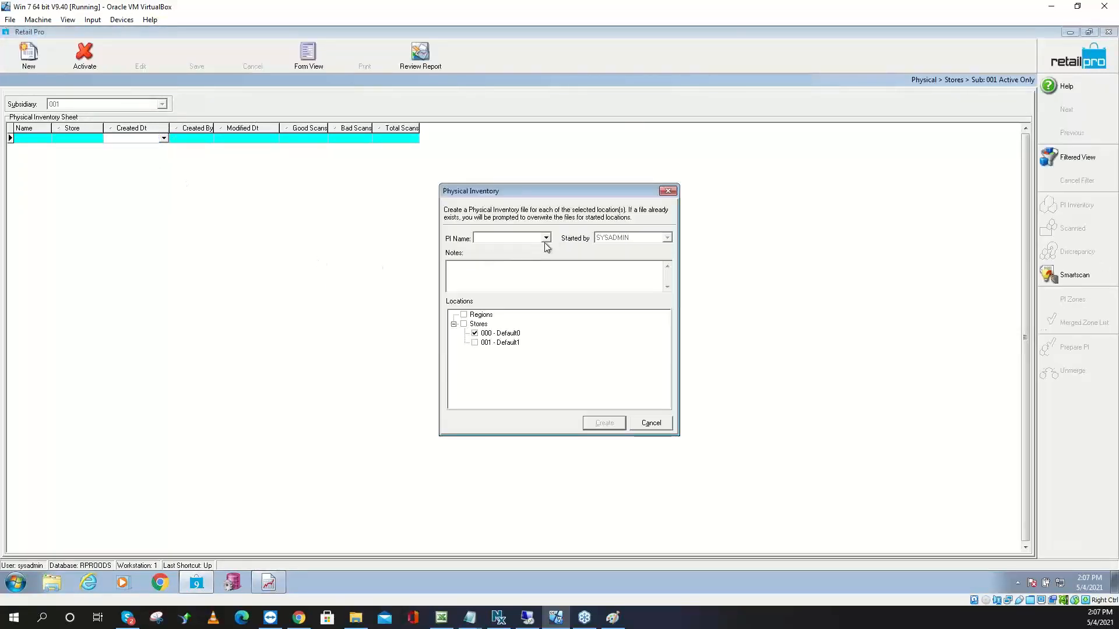
left_click(546, 238)
left_click(520, 249)
left_click(613, 426)
Set the new PI filter's Size criterion to M
right_click(473, 211)
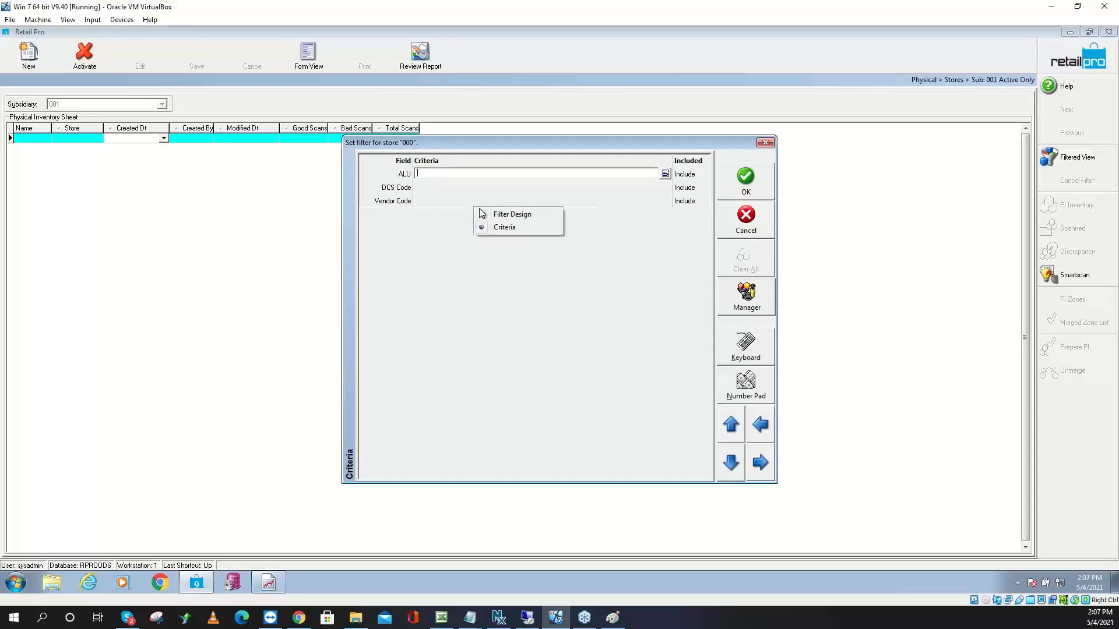
left_click(518, 213)
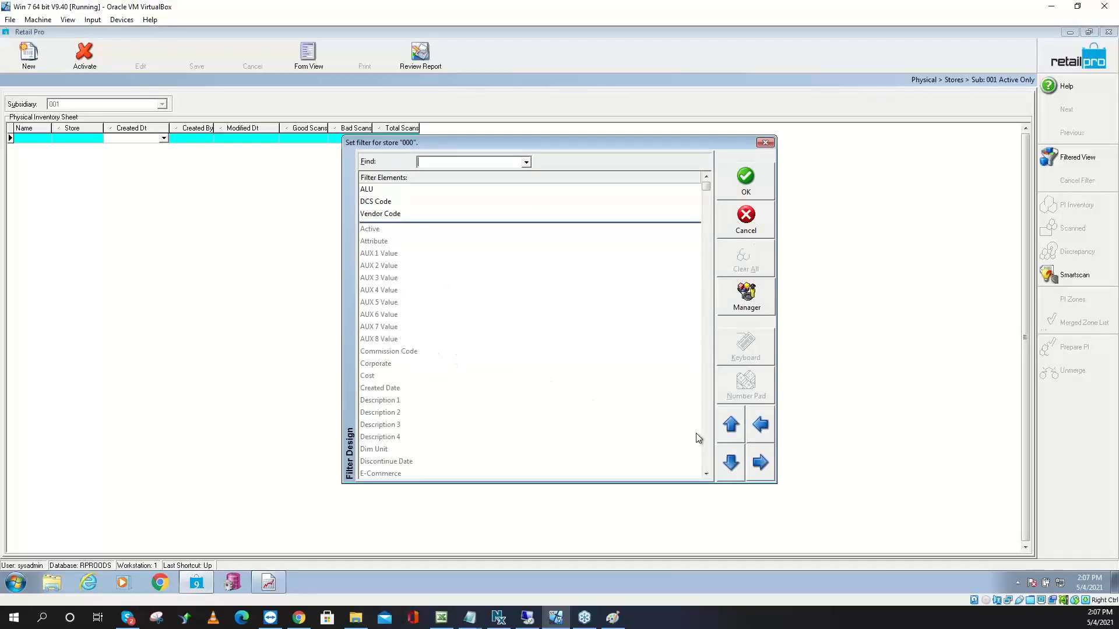
left_click(708, 466)
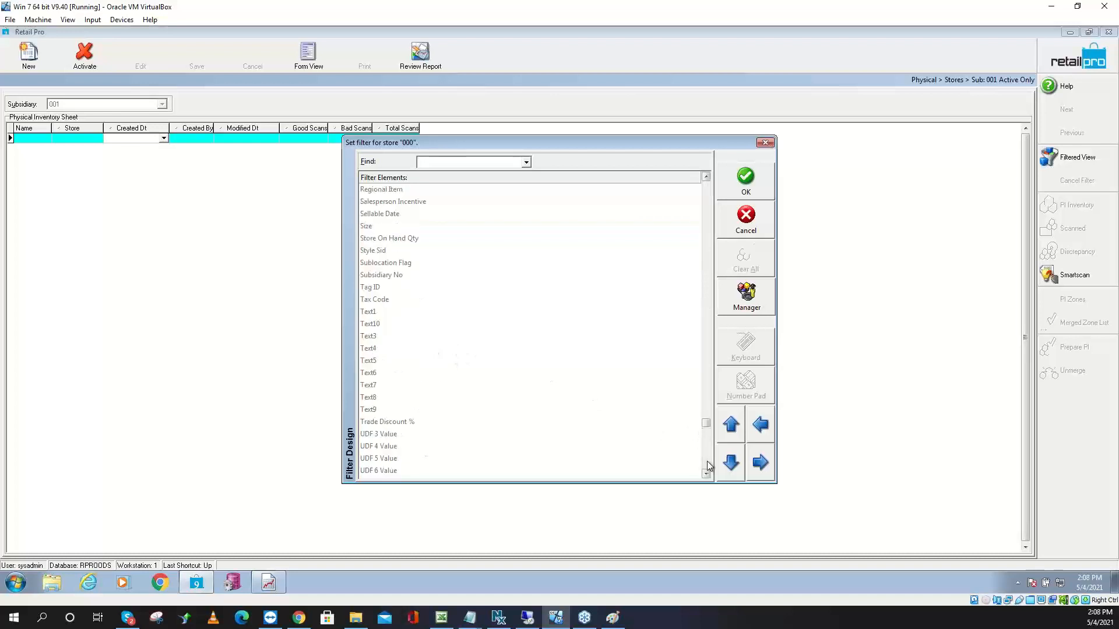
left_click(373, 227)
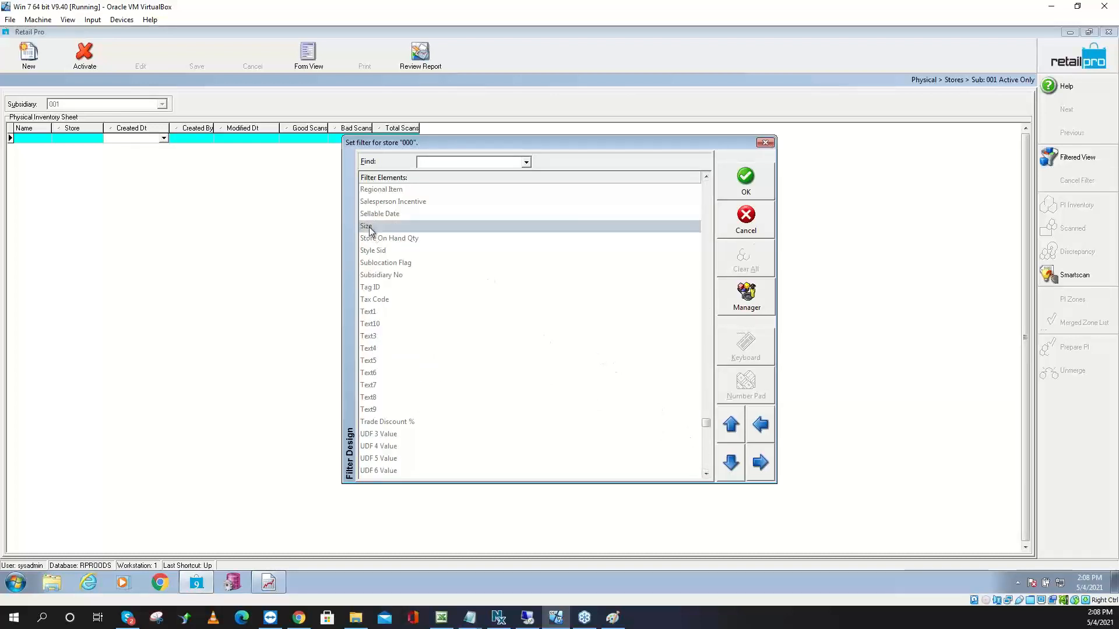
right_click(505, 220)
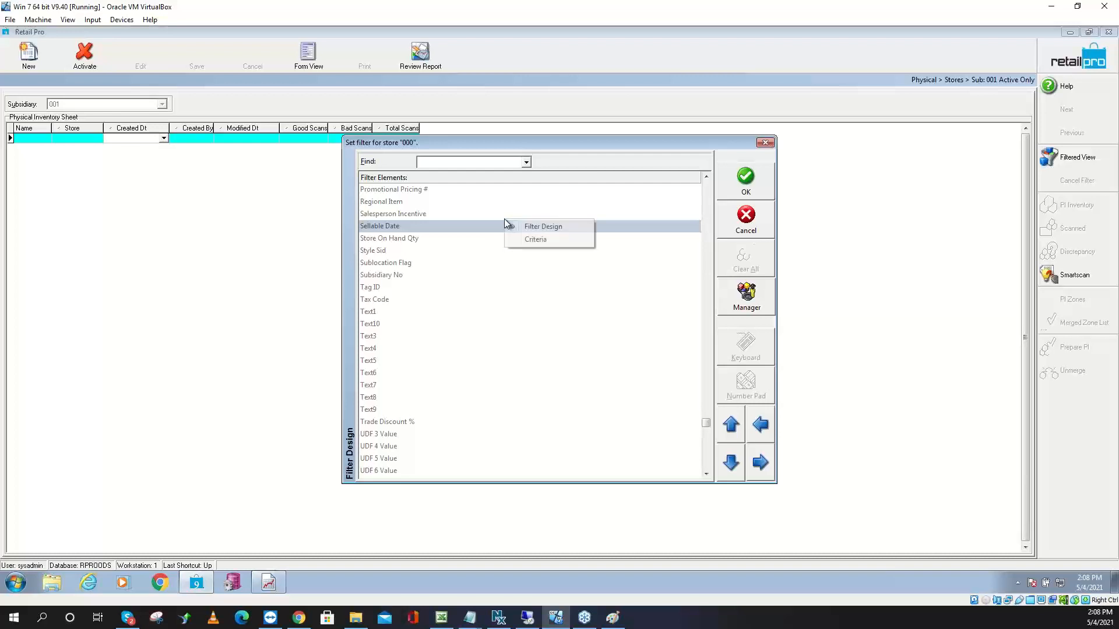
left_click(532, 242)
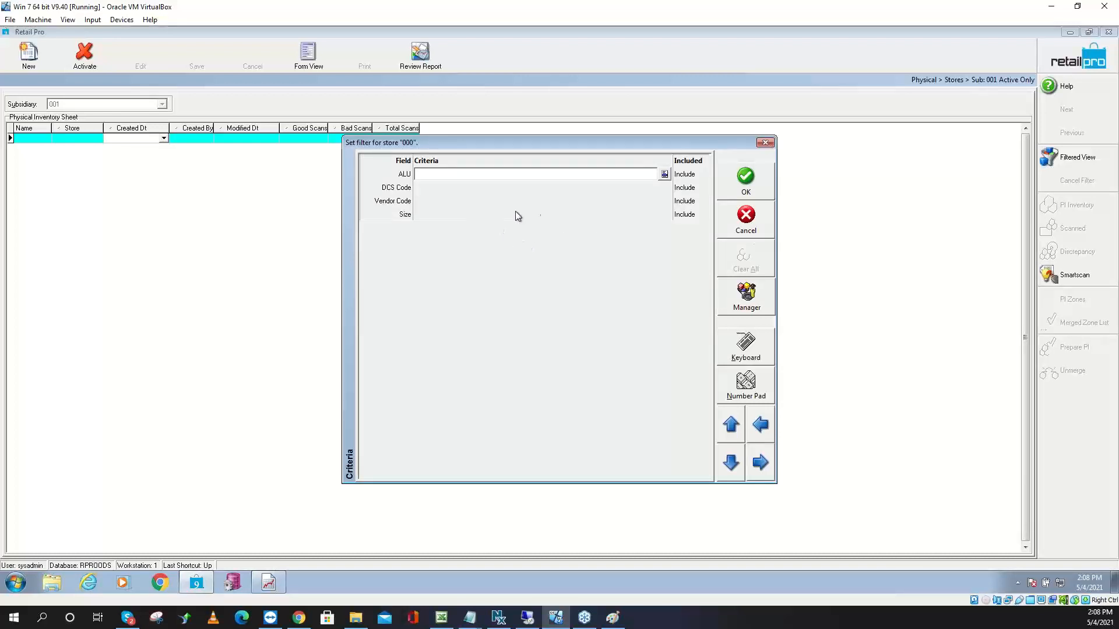
left_click(424, 215)
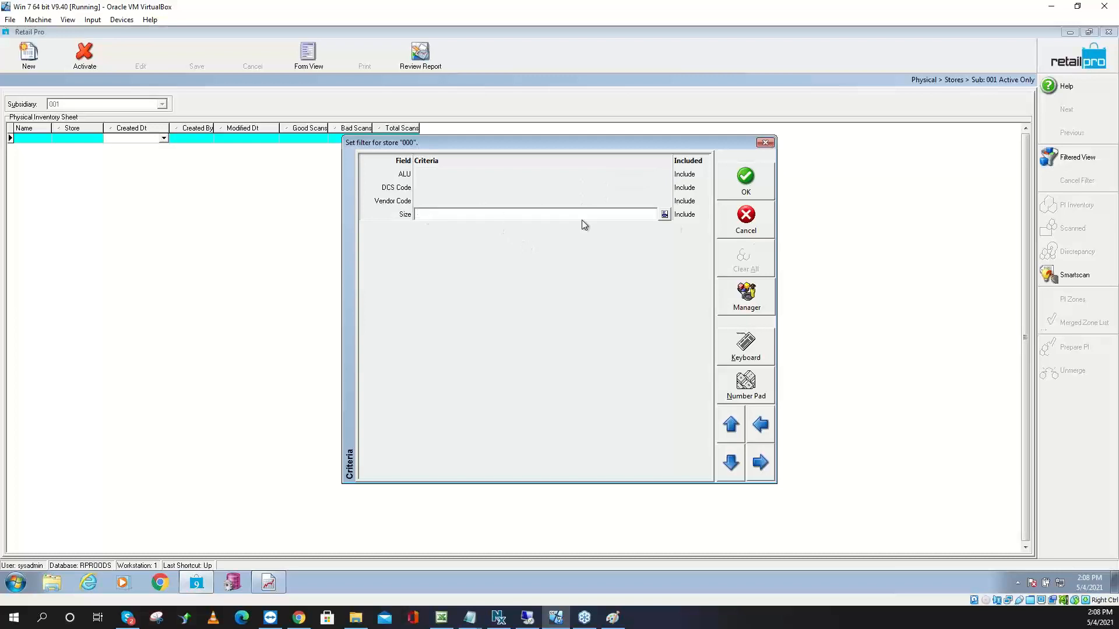
type("M")
Create the size-M PI2021 sheet, review its three logo T-shirts, and return to the inventory list
left_click(747, 184)
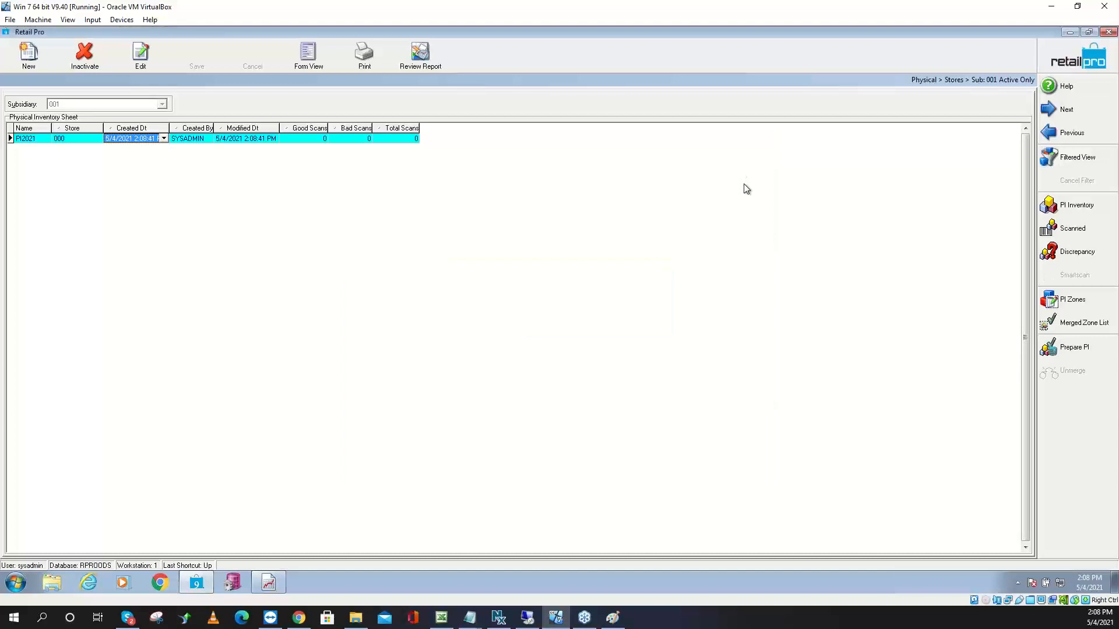
left_click(1078, 205)
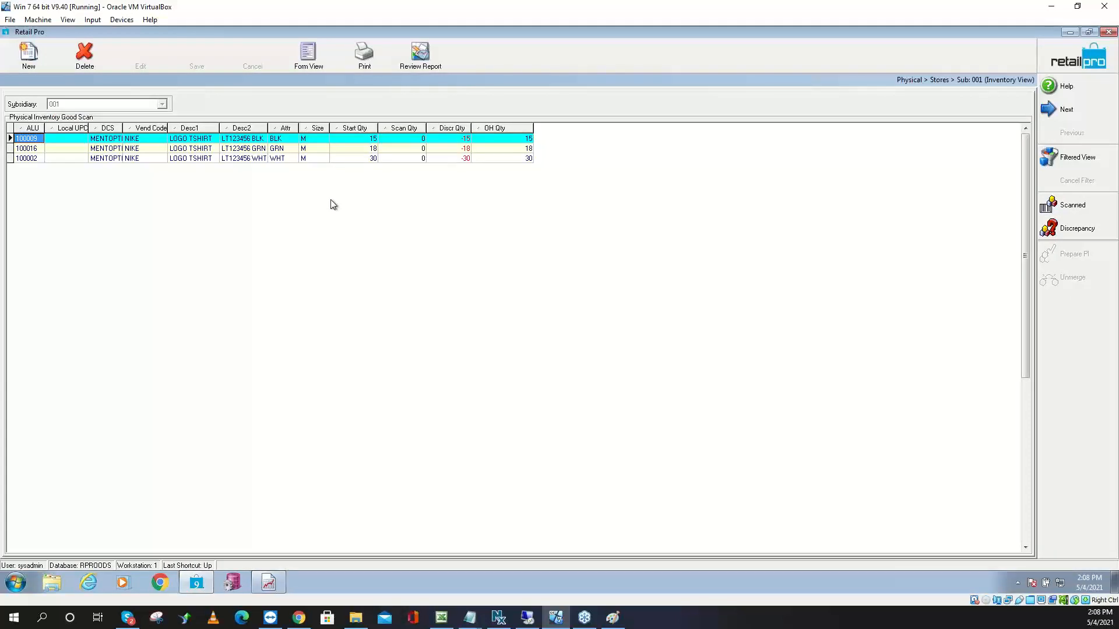
left_click(1069, 34)
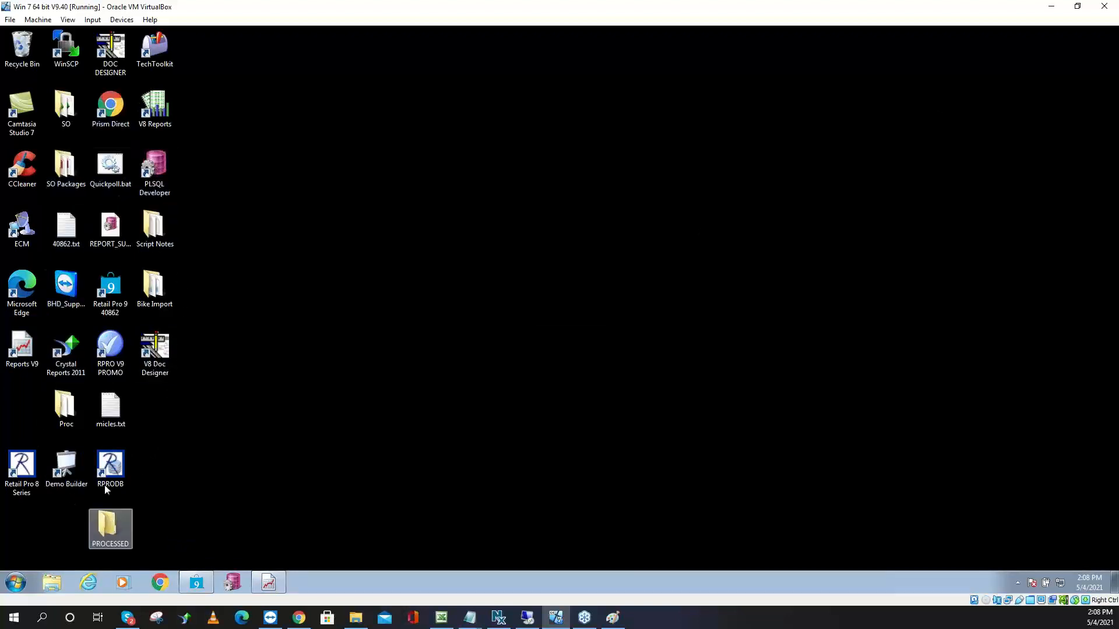
left_click(66, 231)
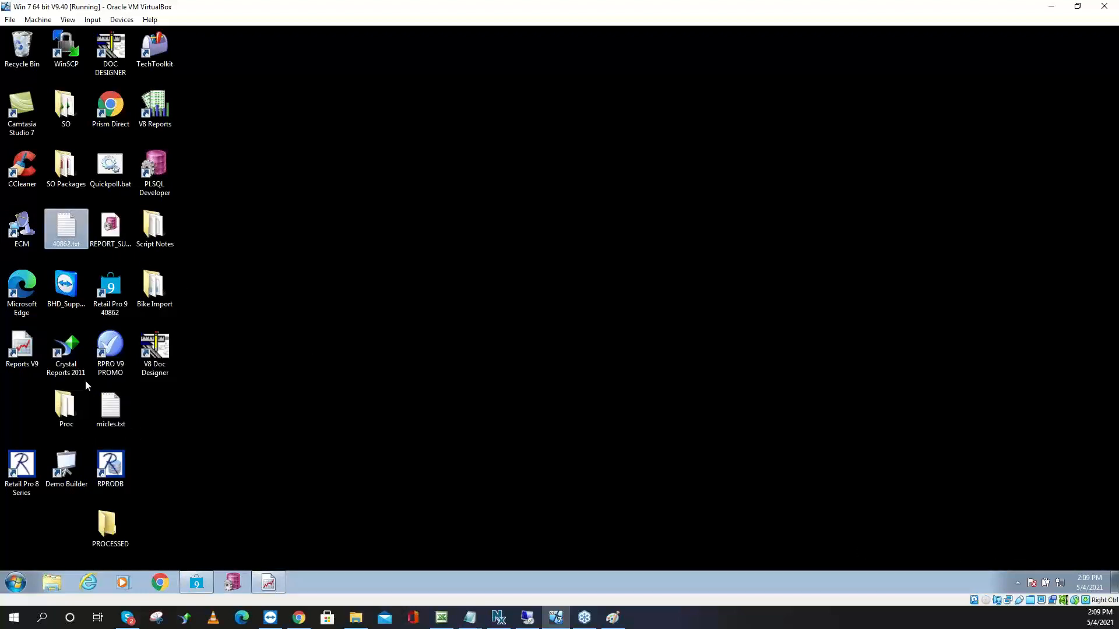
left_click(204, 576)
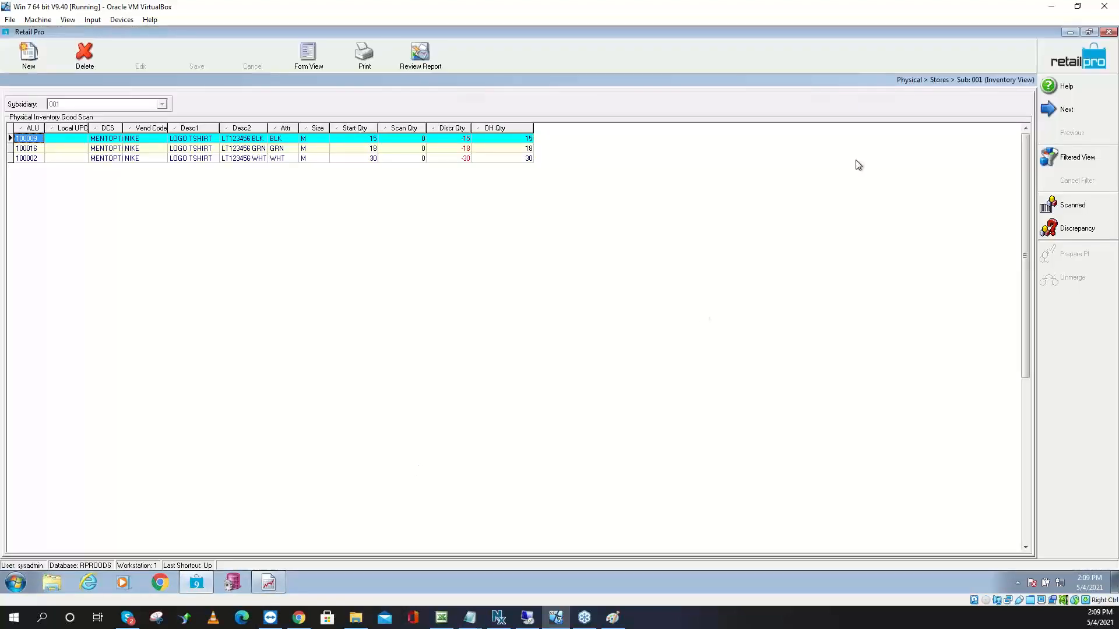
left_click(1054, 63)
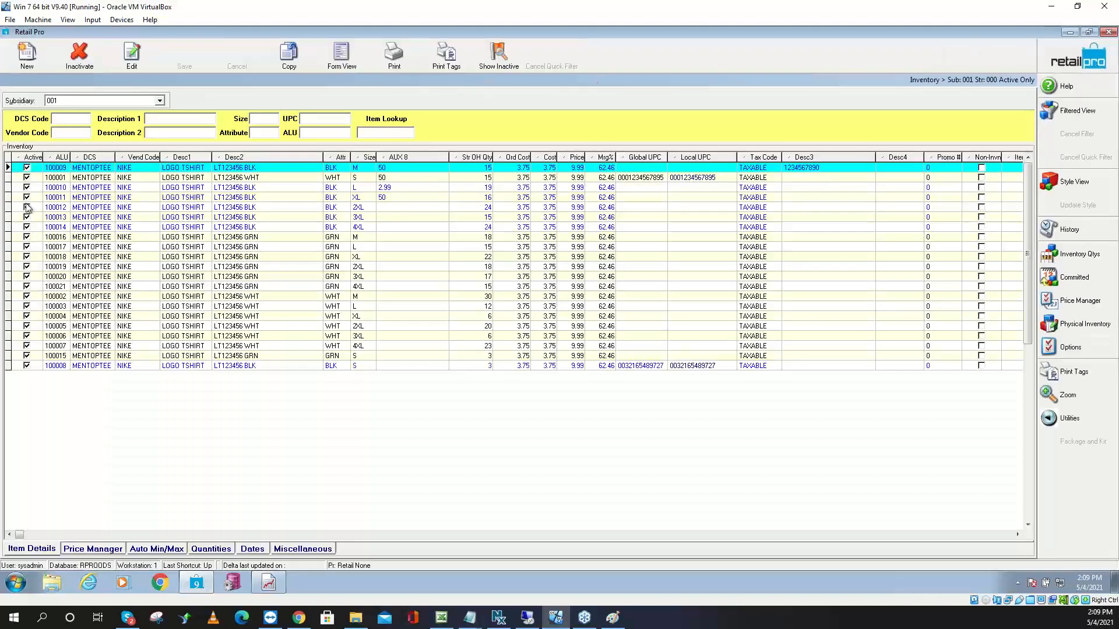
Export ALUs 100009 to 100018 to Notepad and delete the ALU header line
key("shift+Down")
key("shift+Down")
key("shift+Down")
key("shift+Down")
key("shift+Down")
key("shift+Down")
key("shift+Down")
key("shift+Down")
key("shift+Down")
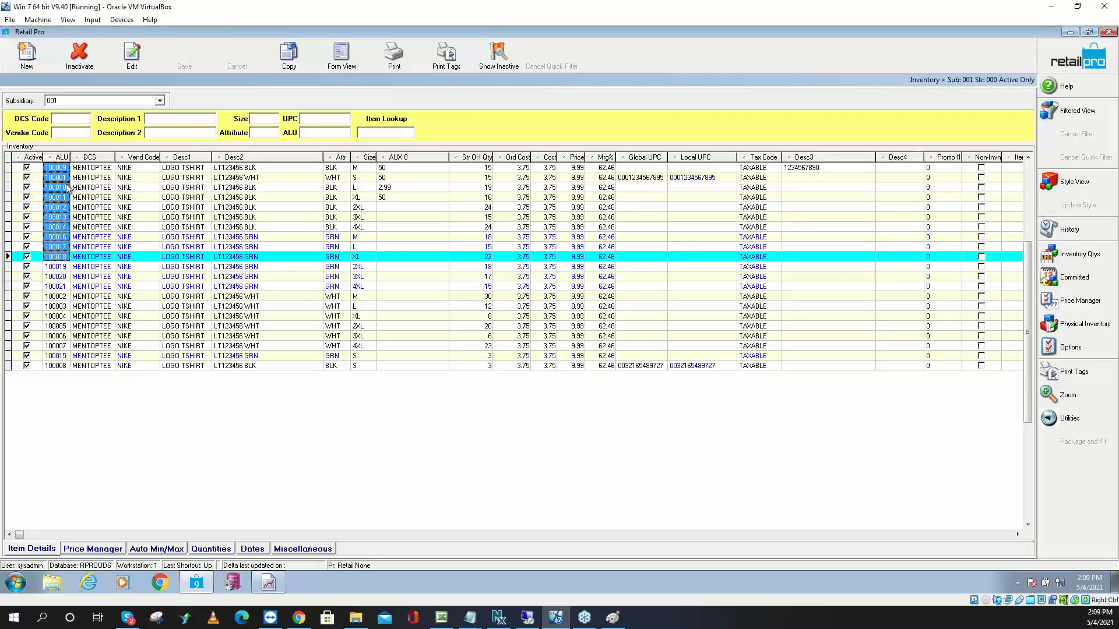
right_click(57, 197)
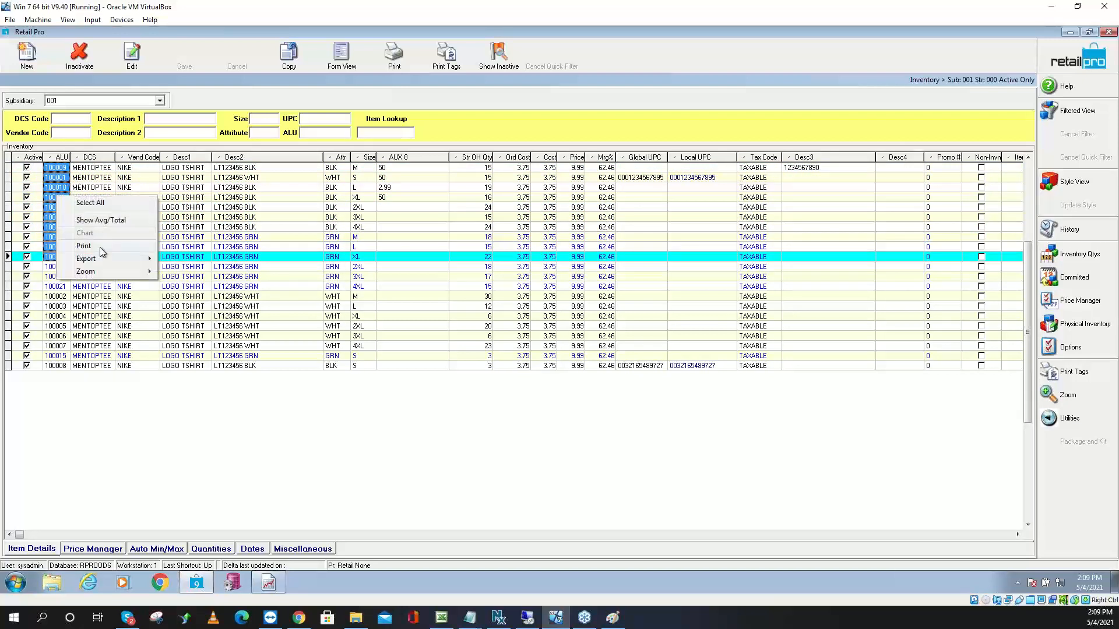
mouse_move(104, 259)
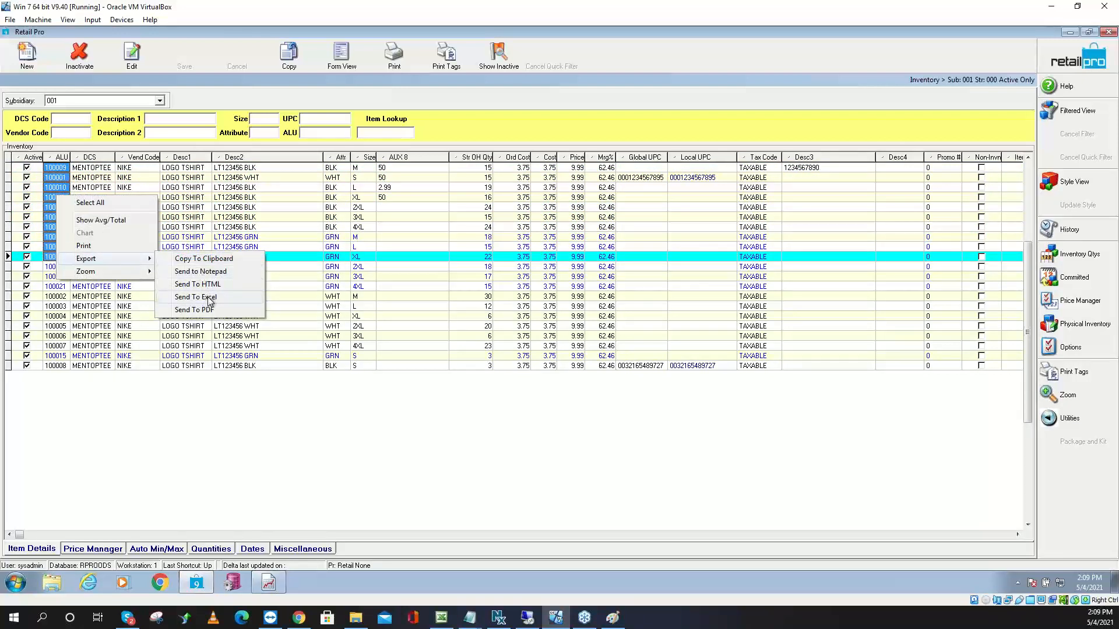
left_click(223, 273)
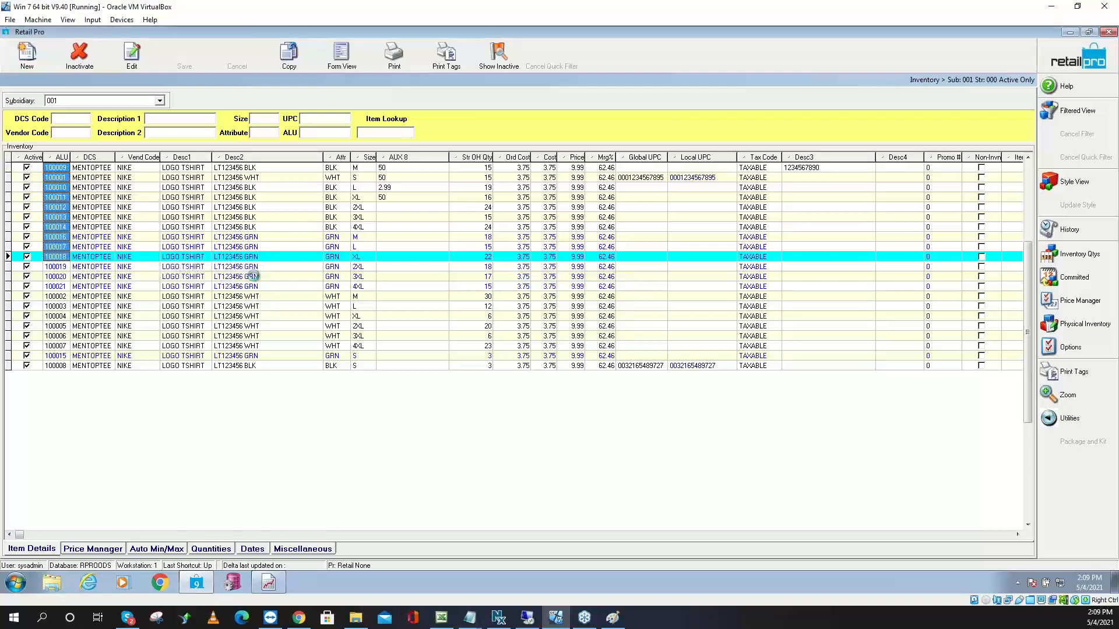
left_click_drag(177, 133, 117, 129)
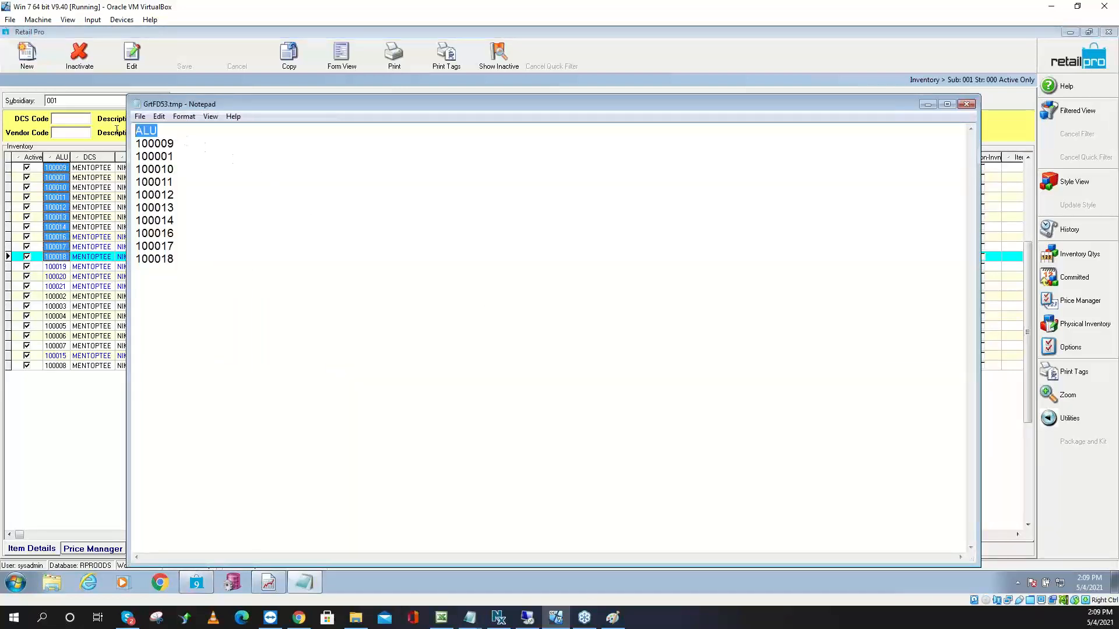
key("Delete")
key("Delete")
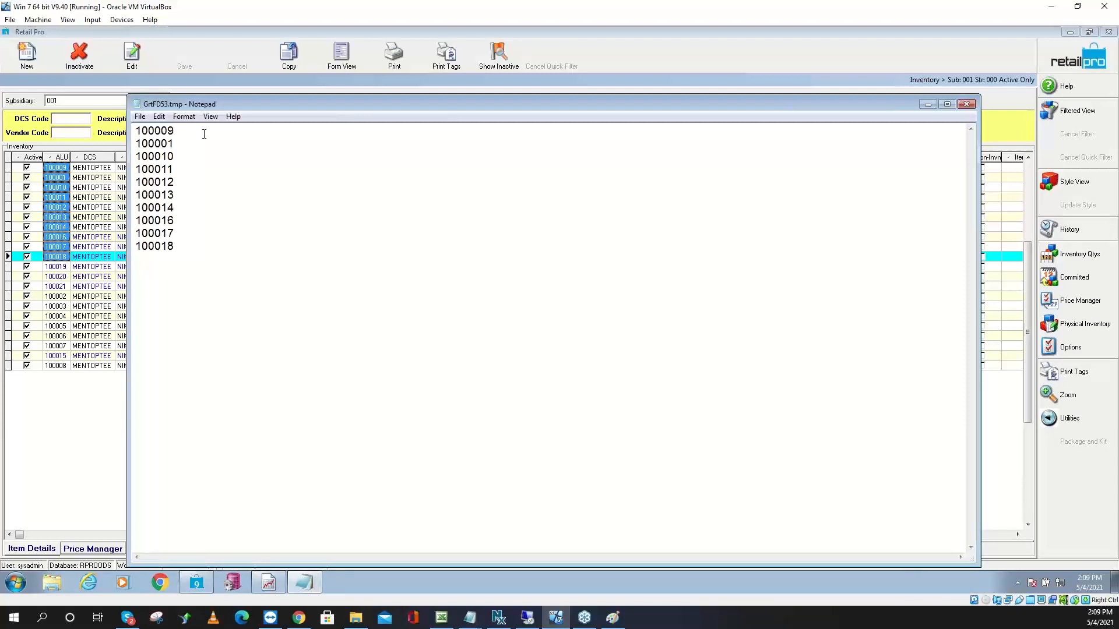
Append ',1' to each of the ten ALU lines
key("comma")
key("Down")
key("comma")
key("Down")
key("comma")
key("Down")
key("comma")
key("Down")
key("comma")
key("Down")
key("comma")
key("Down")
key("comma")
key("Down")
key("comma")
key("Down")
type(",1")
key("Up")
key("1")
key("Up")
key("1")
key("Up")
key("1")
key("Up")
key("1")
key("Up")
key("1")
key("Up")
key("1")
key("Up")
key("1")
key("Up")
type("1")
key("Up")
type("1")
Save the list as test.txt on the Desktop and close Notepad
left_click(140, 116)
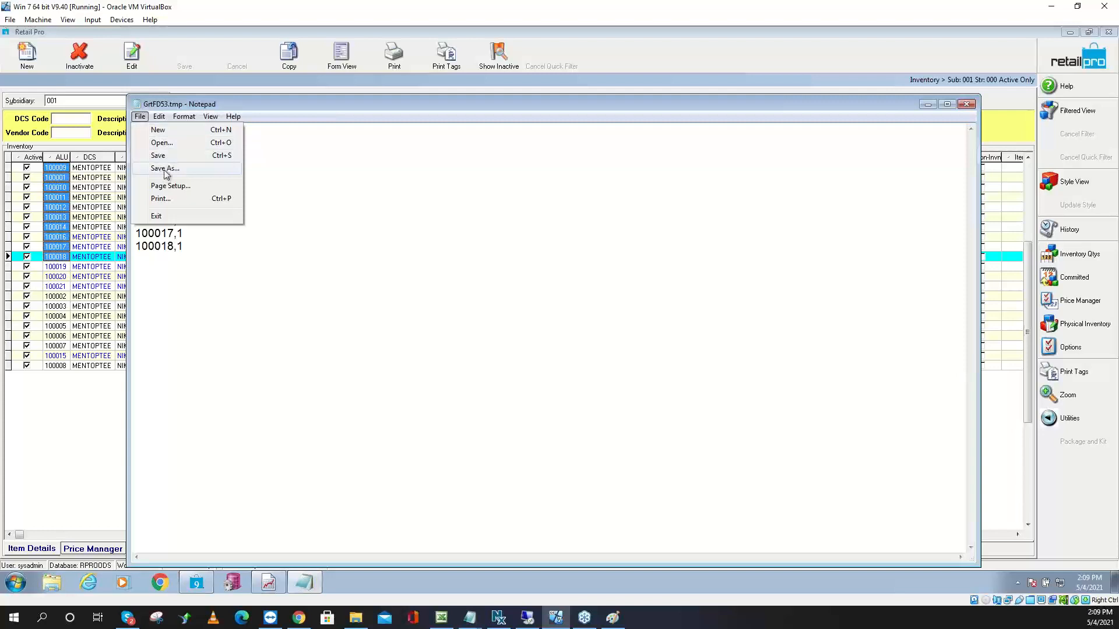
left_click(164, 171)
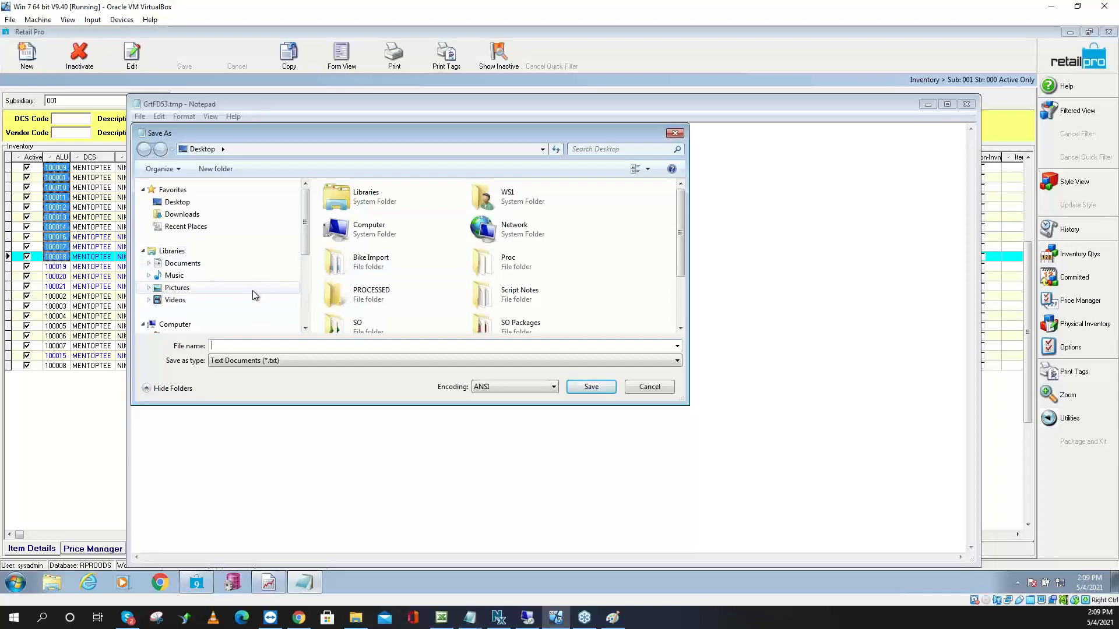
left_click(197, 202)
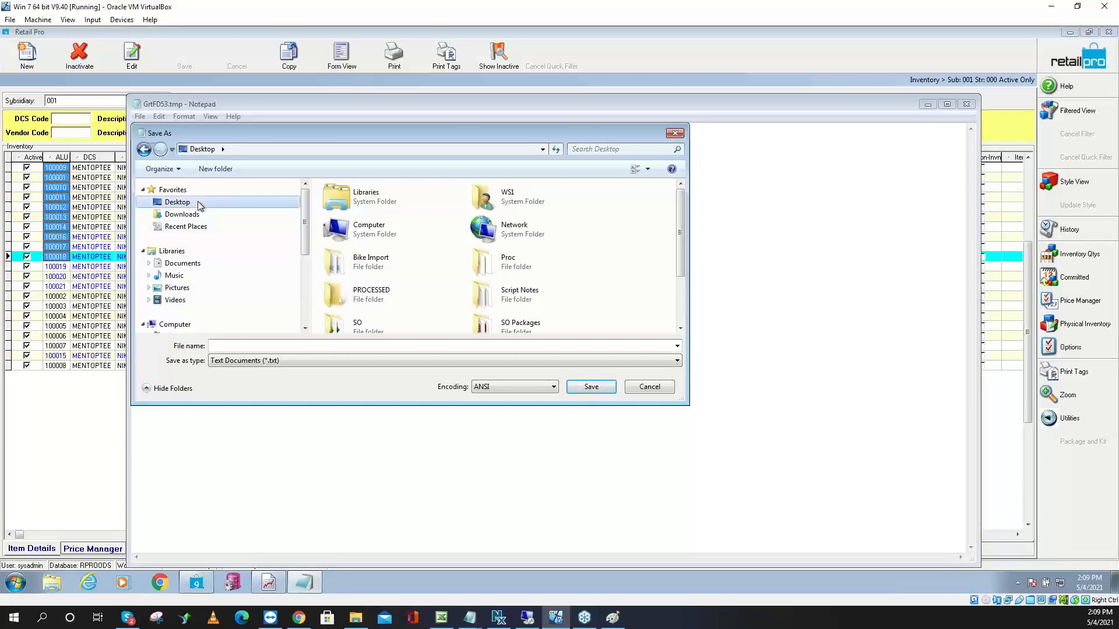
left_click(282, 347)
type("test")
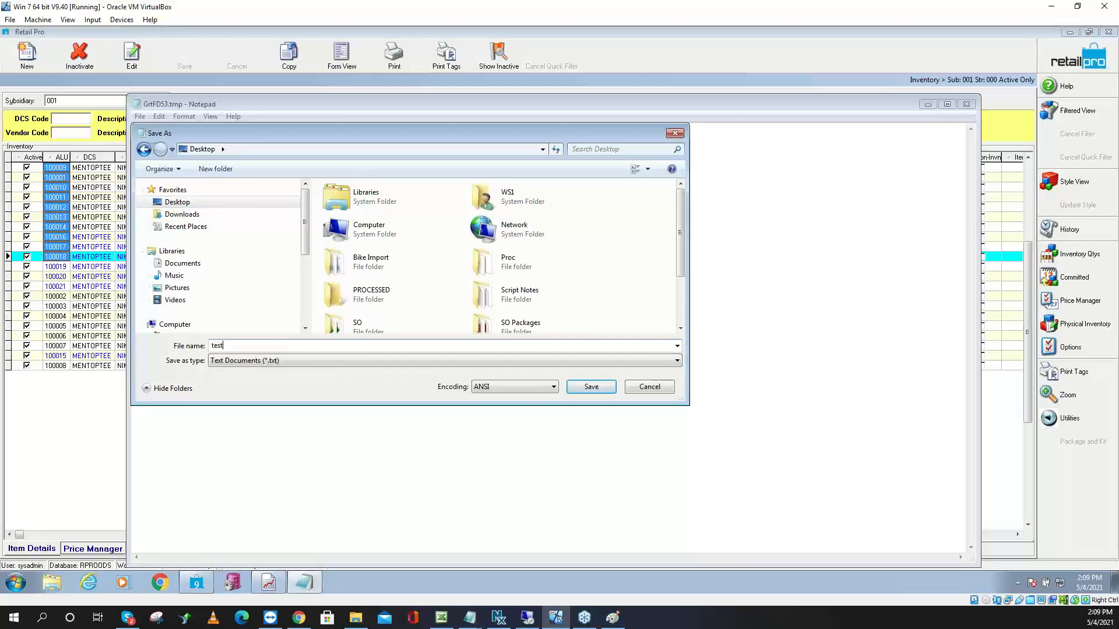
left_click(606, 390)
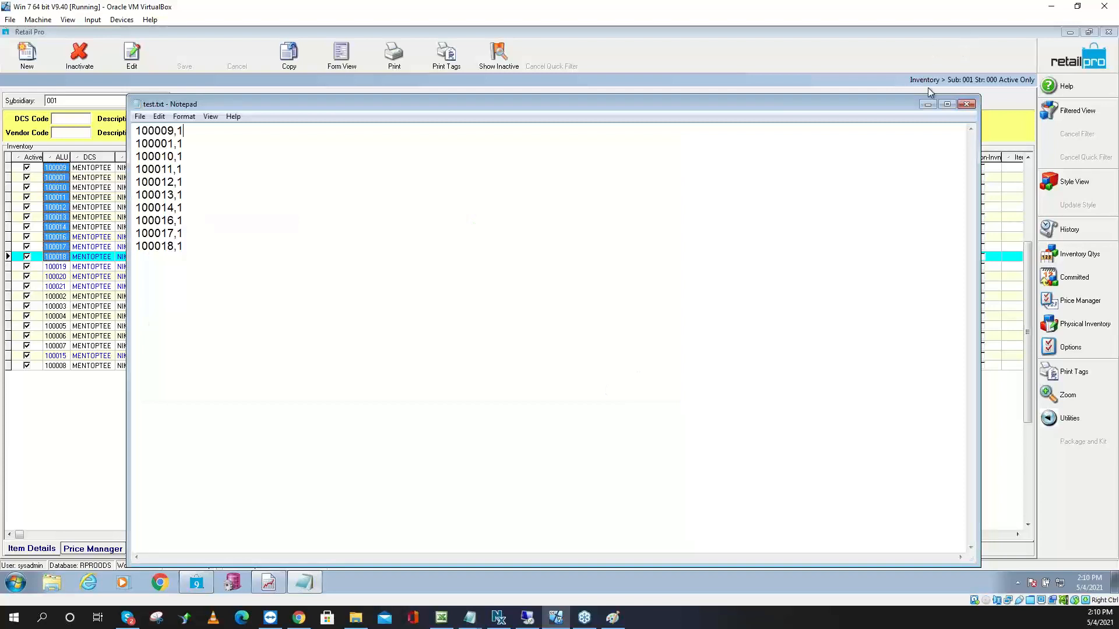
left_click(968, 105)
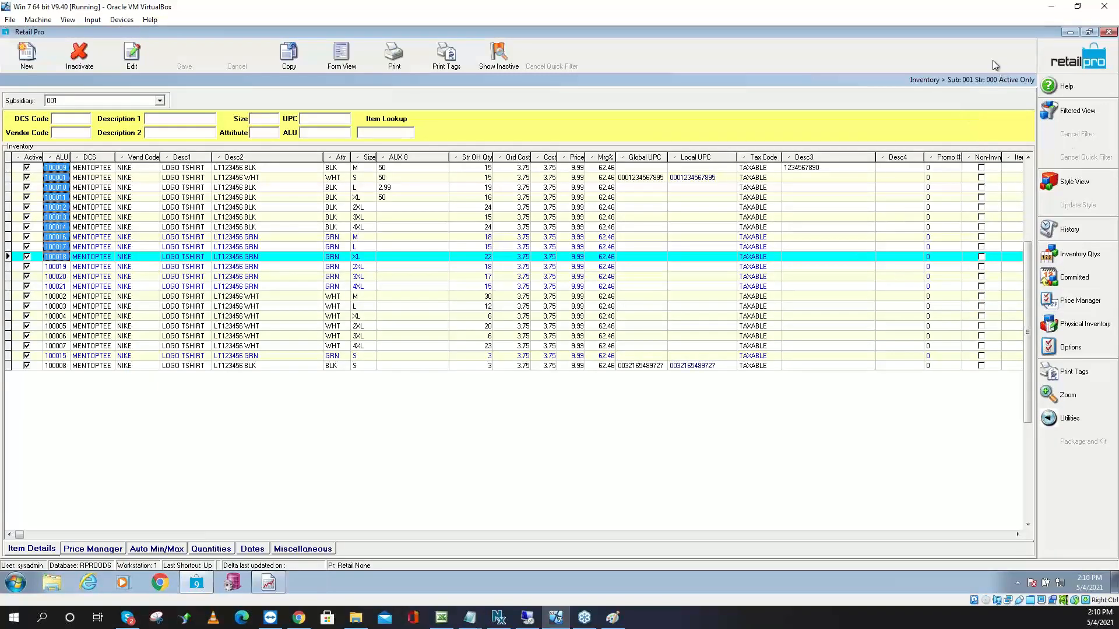
Create a new physical inventory zone named 'test' for store 000 - Default0
left_click(1075, 328)
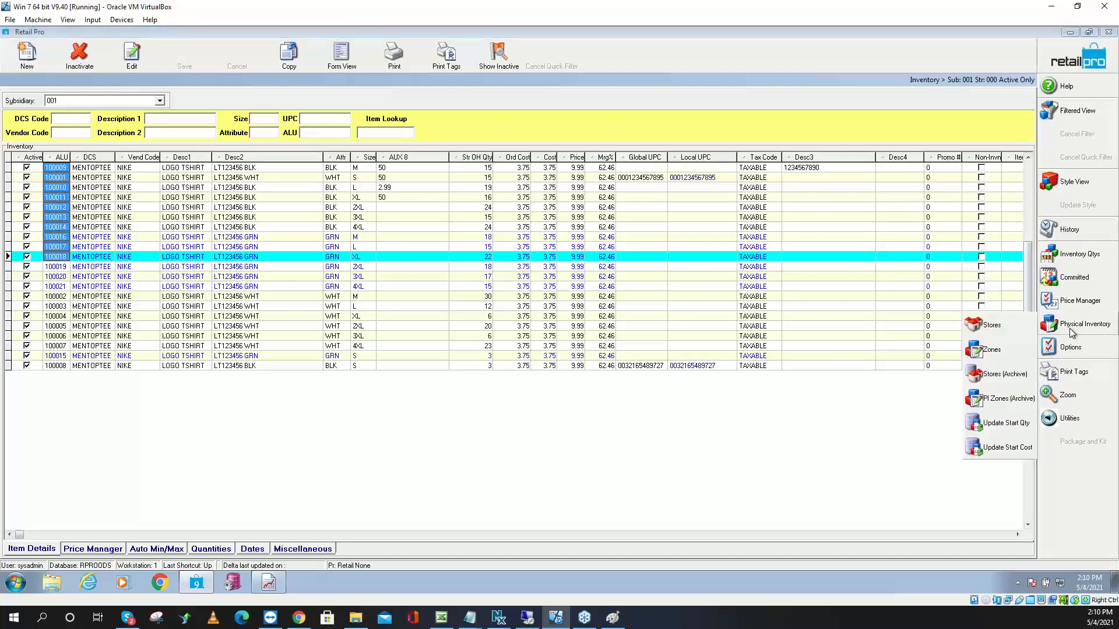
left_click(992, 350)
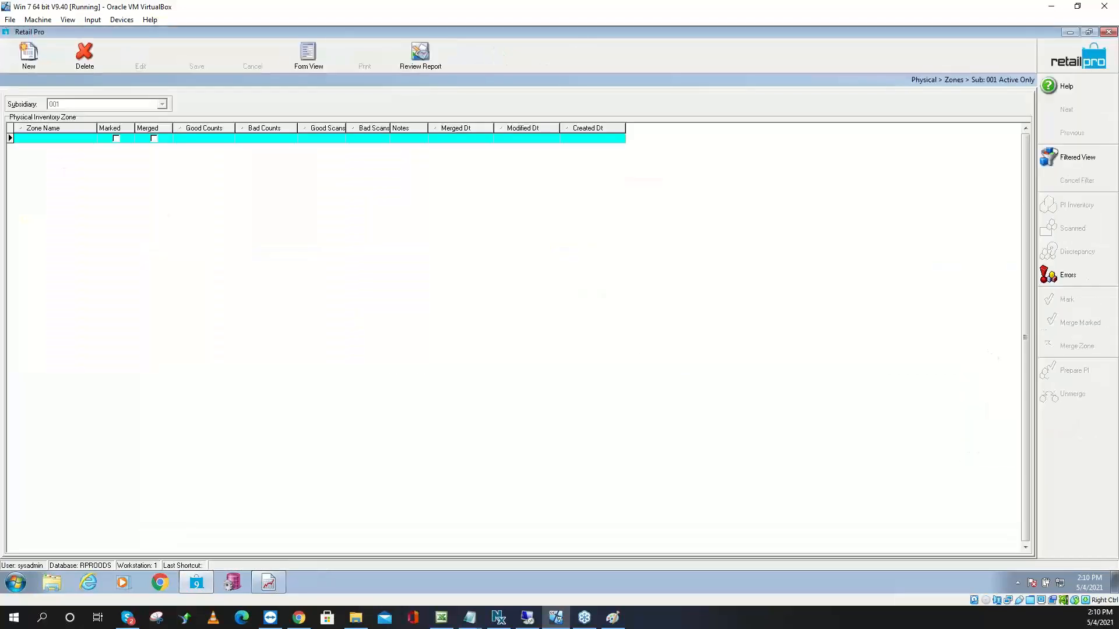
left_click(28, 58)
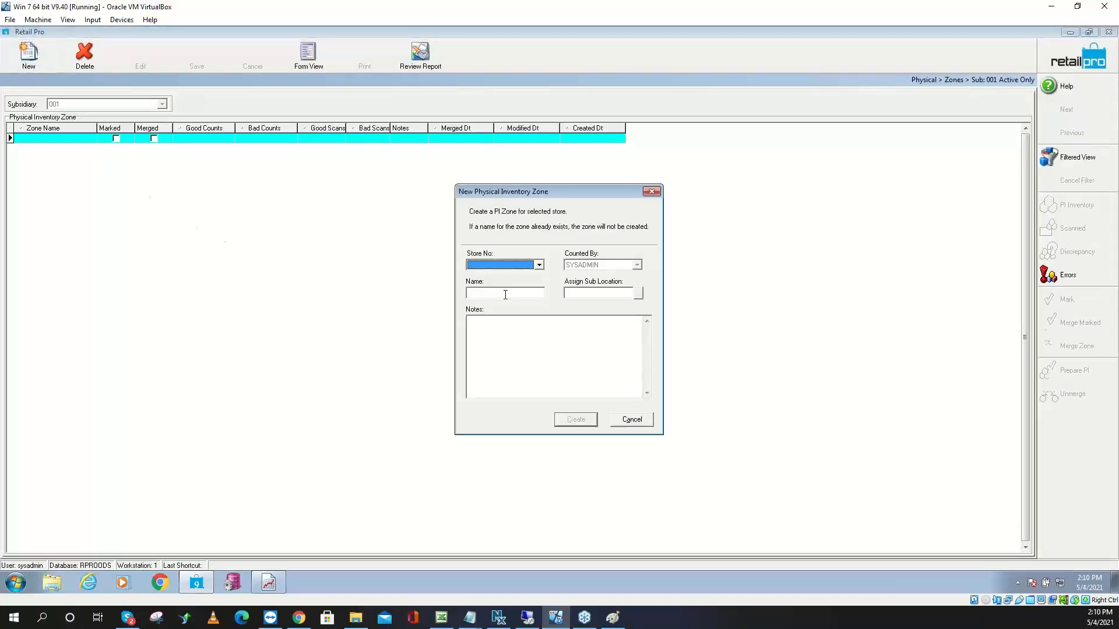
left_click(504, 266)
left_click(502, 275)
left_click(500, 292)
type("test")
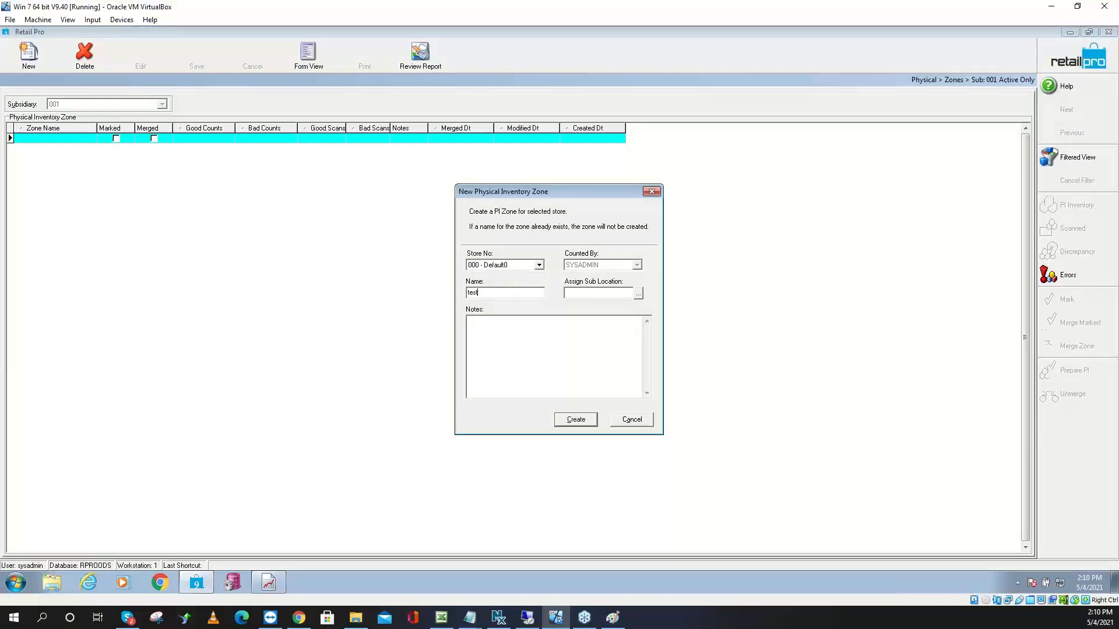
left_click(577, 420)
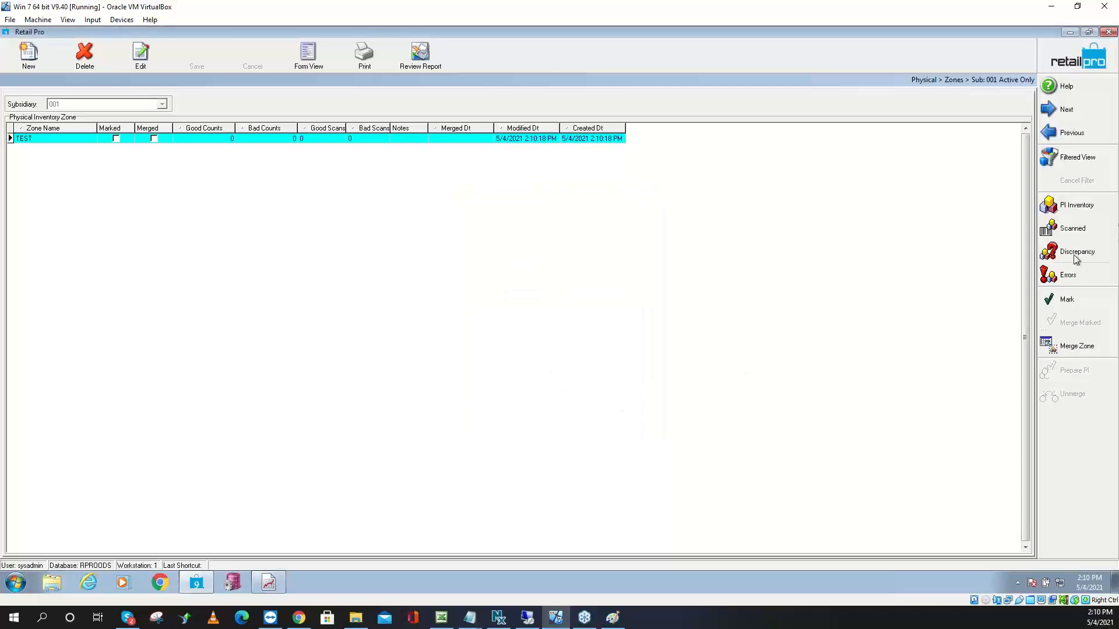
Import counts into zone TEST from test.txt, dismissing the items-not-found notice
left_click(1074, 231)
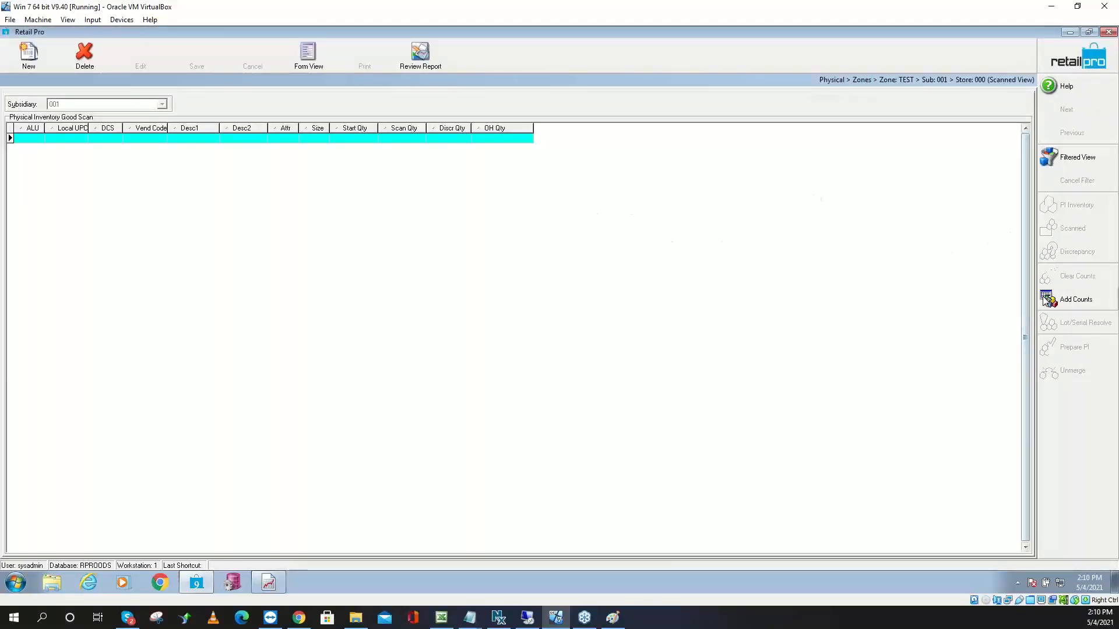
left_click(1074, 299)
left_click(483, 211)
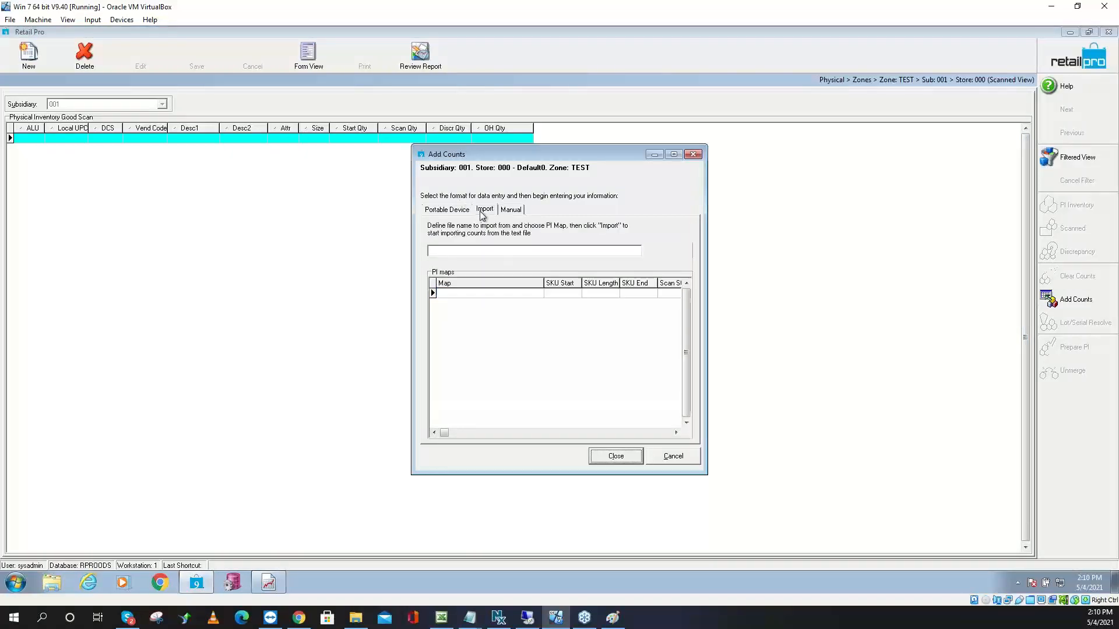
left_click(522, 251)
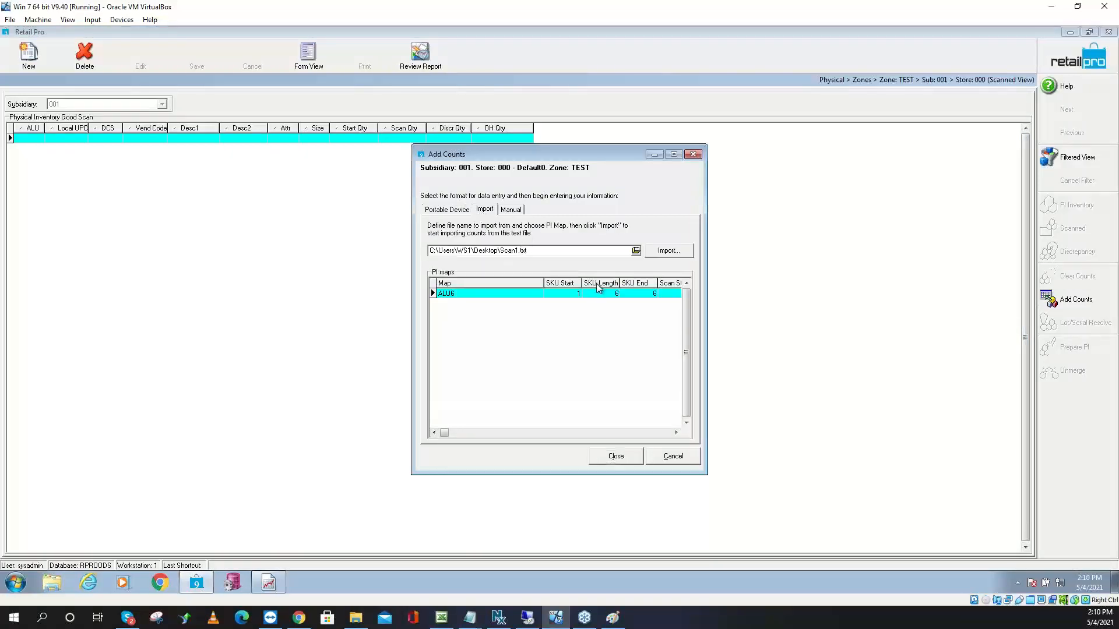
key("BackSpace")
key("BackSpace")
key("BackSpace")
key("BackSpace")
key("BackSpace")
type("test")
left_click(664, 254)
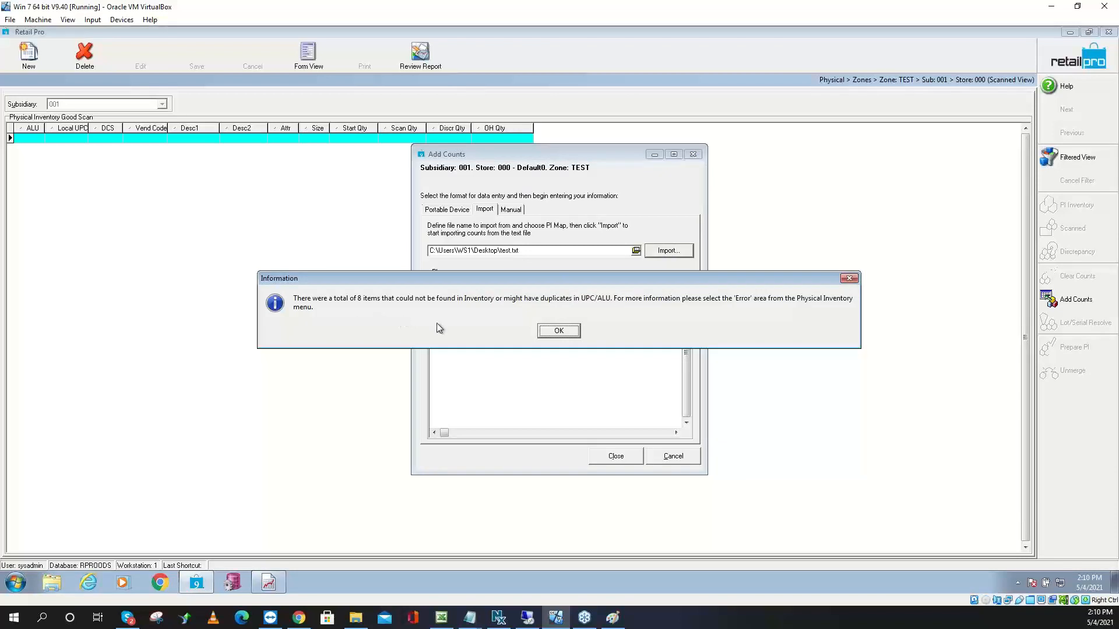
left_click(553, 331)
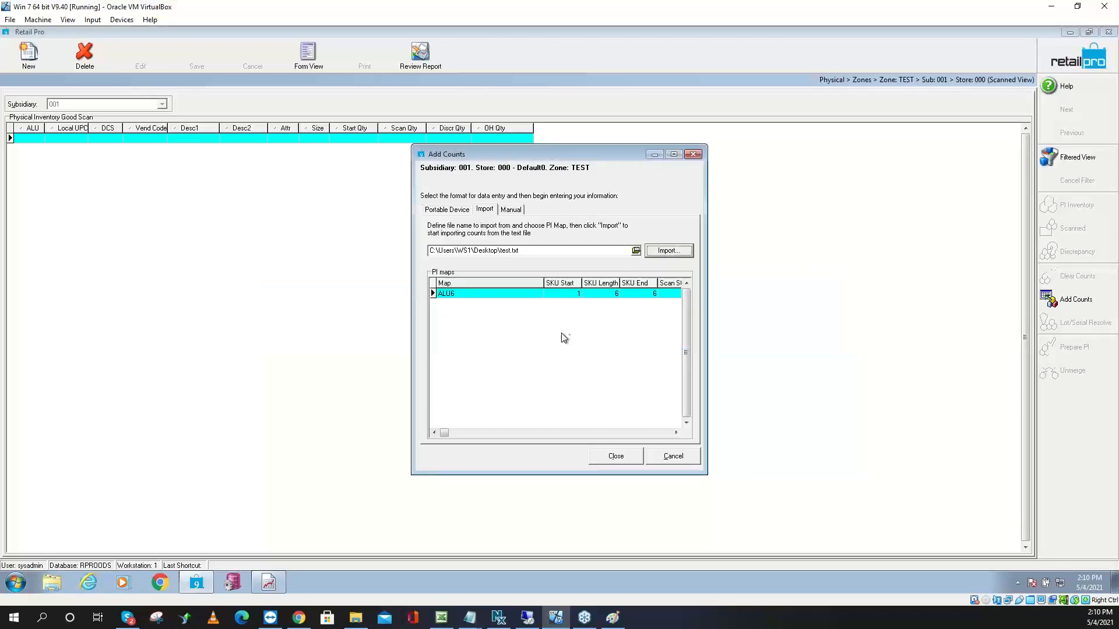
left_click(616, 456)
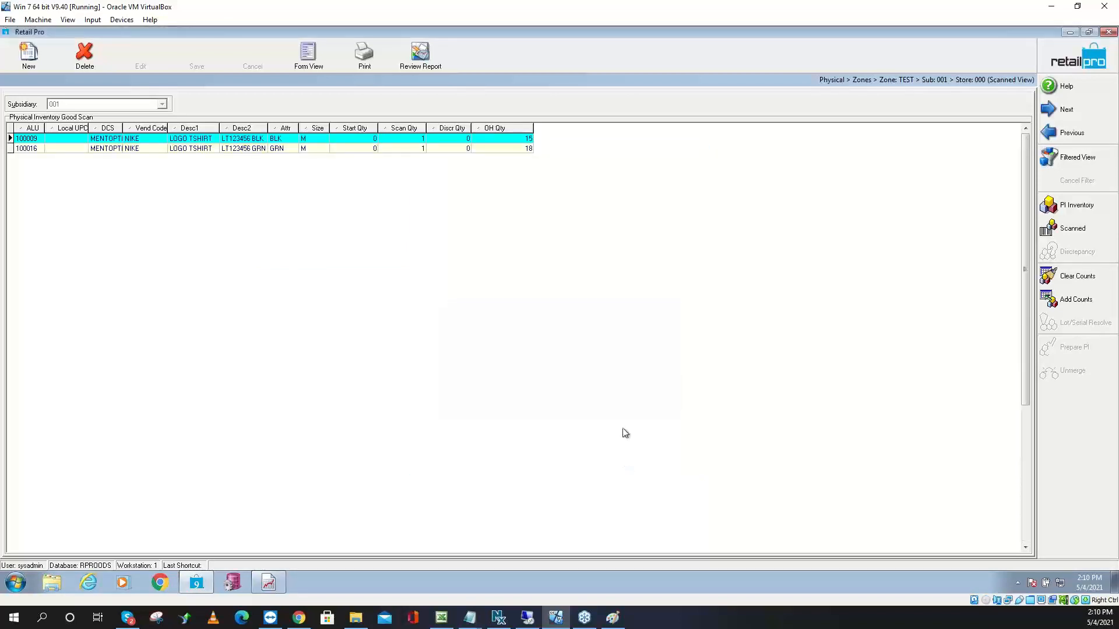
Review the two scanned item rows, then return to the zones list
left_click(304, 149)
left_click(314, 140)
left_click(313, 149)
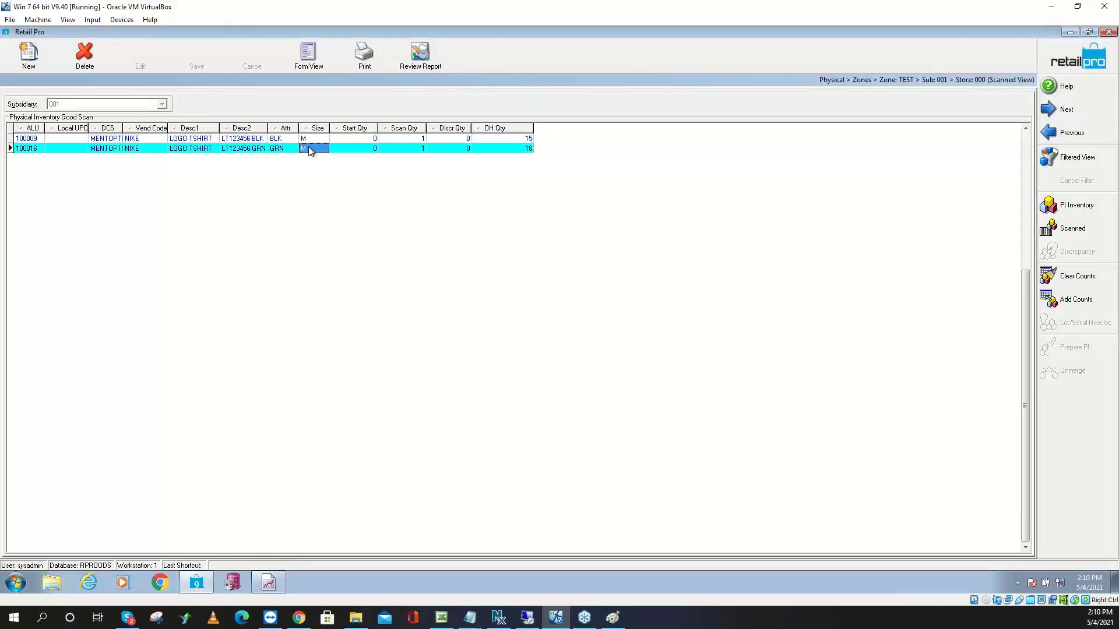
left_click(314, 142)
left_click(312, 149)
left_click(315, 142)
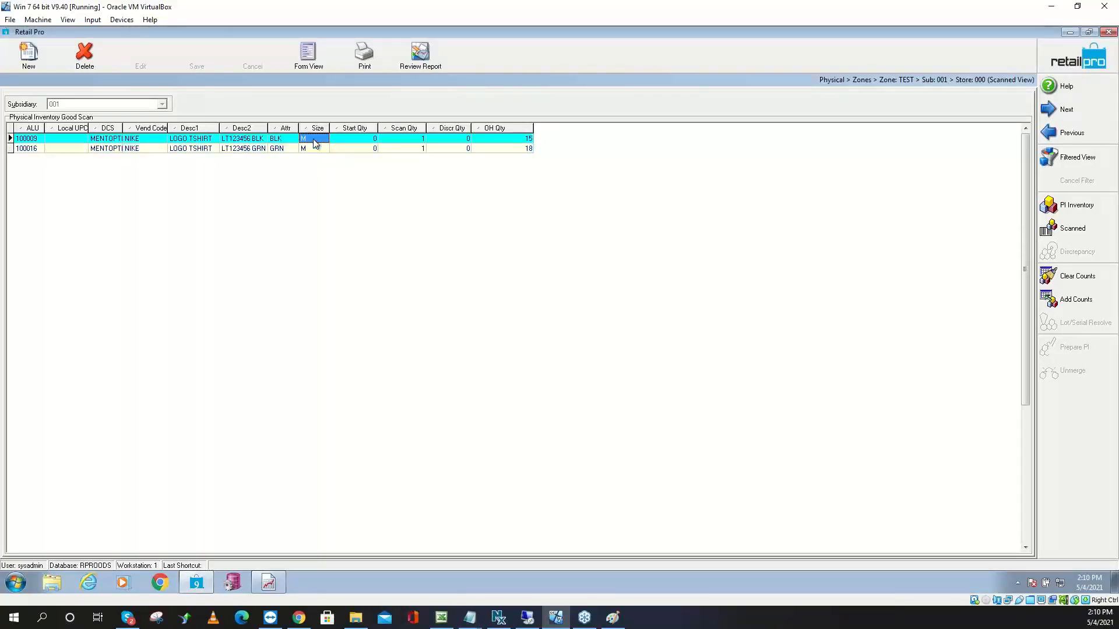
left_click(1082, 67)
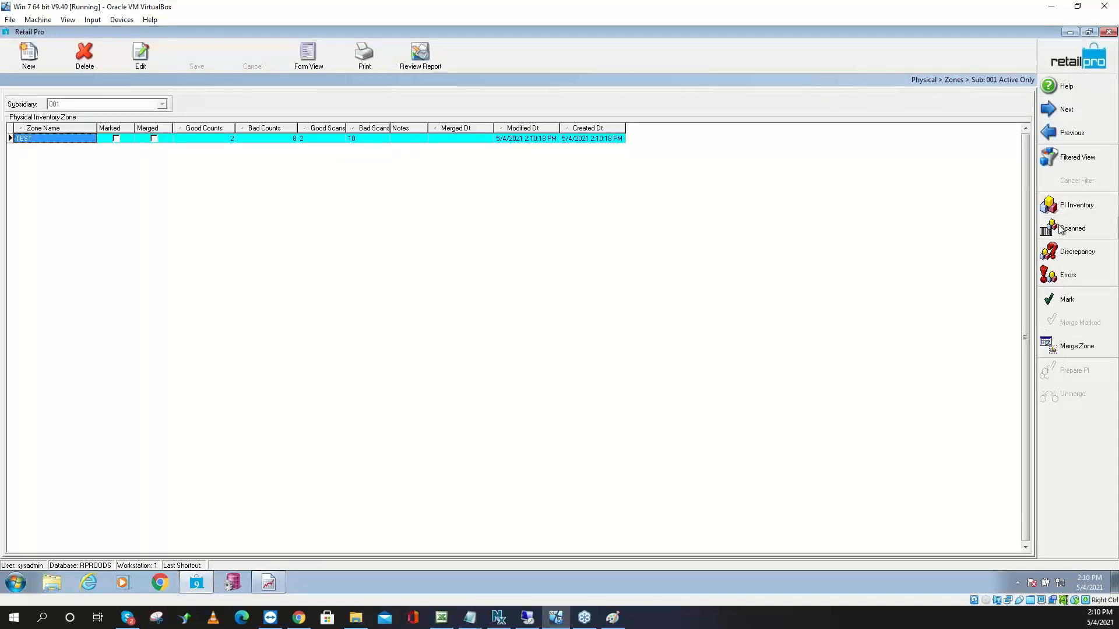
Resolve zone TEST's errors, moving 2 good scans and deleting 8 bad scans
left_click(1070, 274)
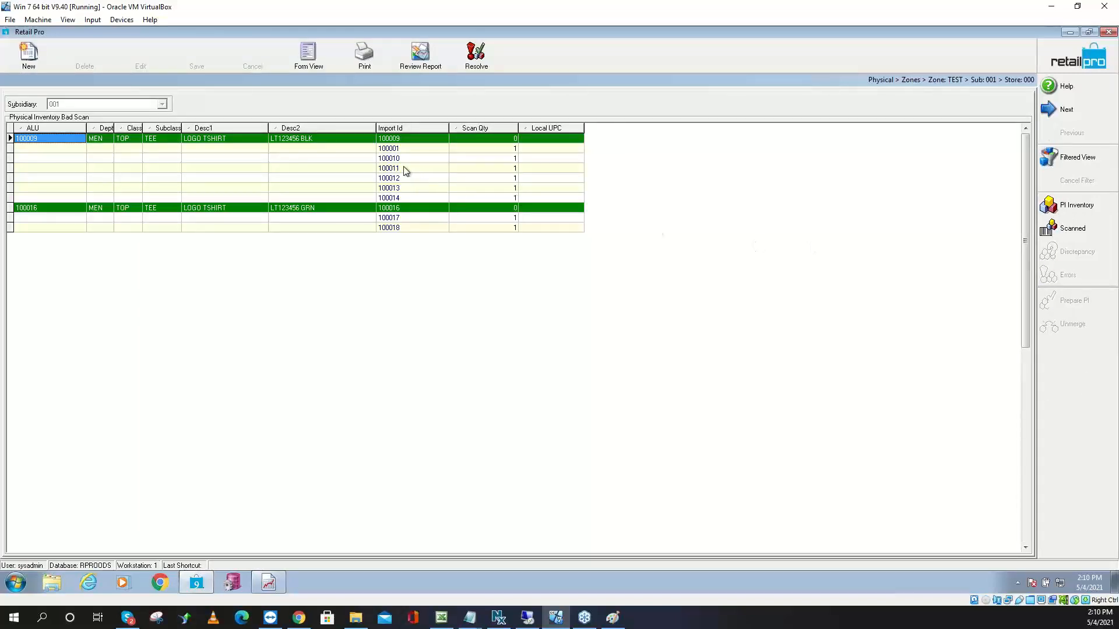
left_click(401, 190)
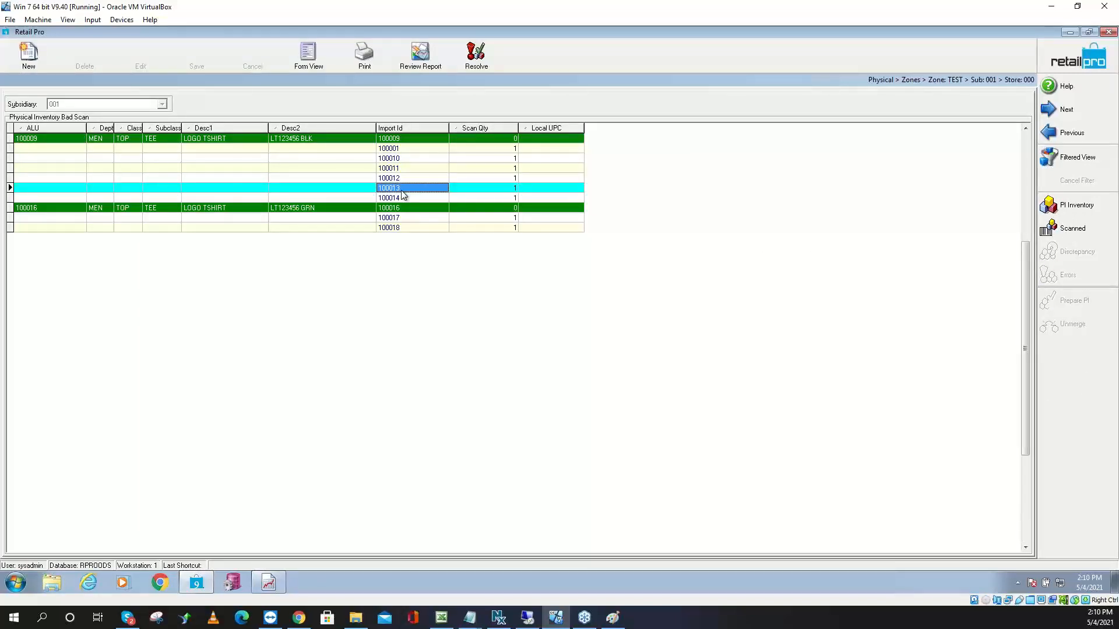
left_click(486, 61)
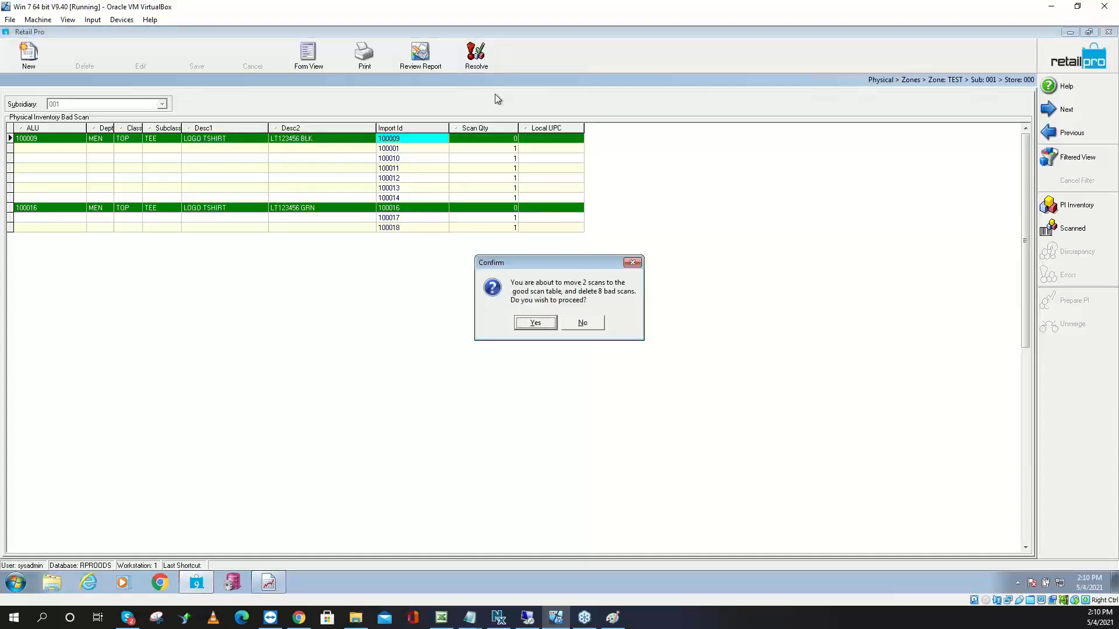
left_click(529, 325)
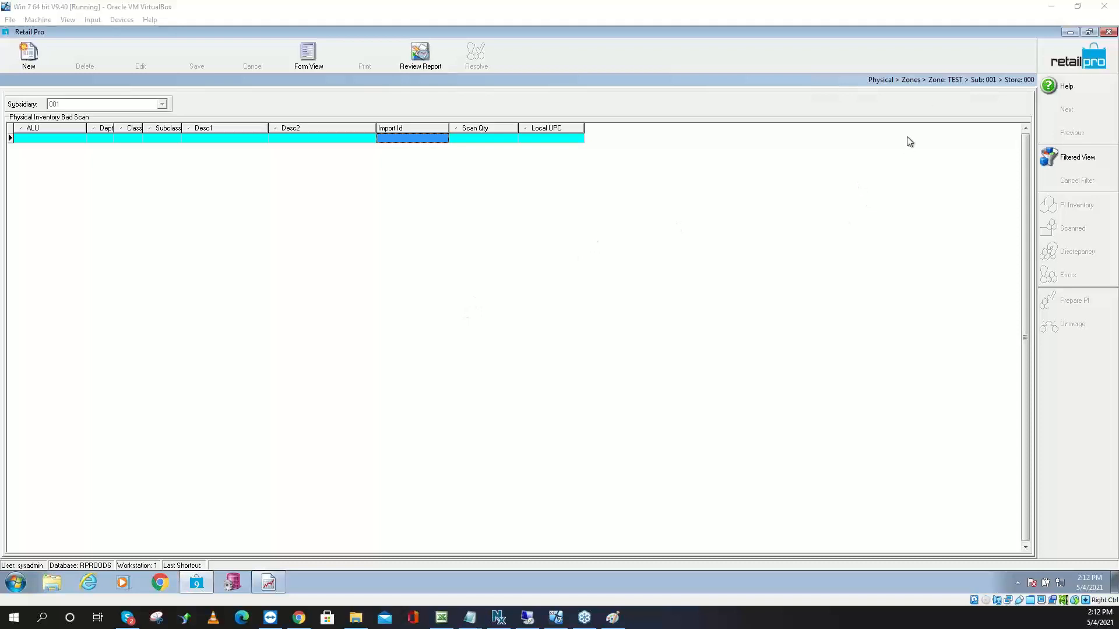
left_click(1067, 66)
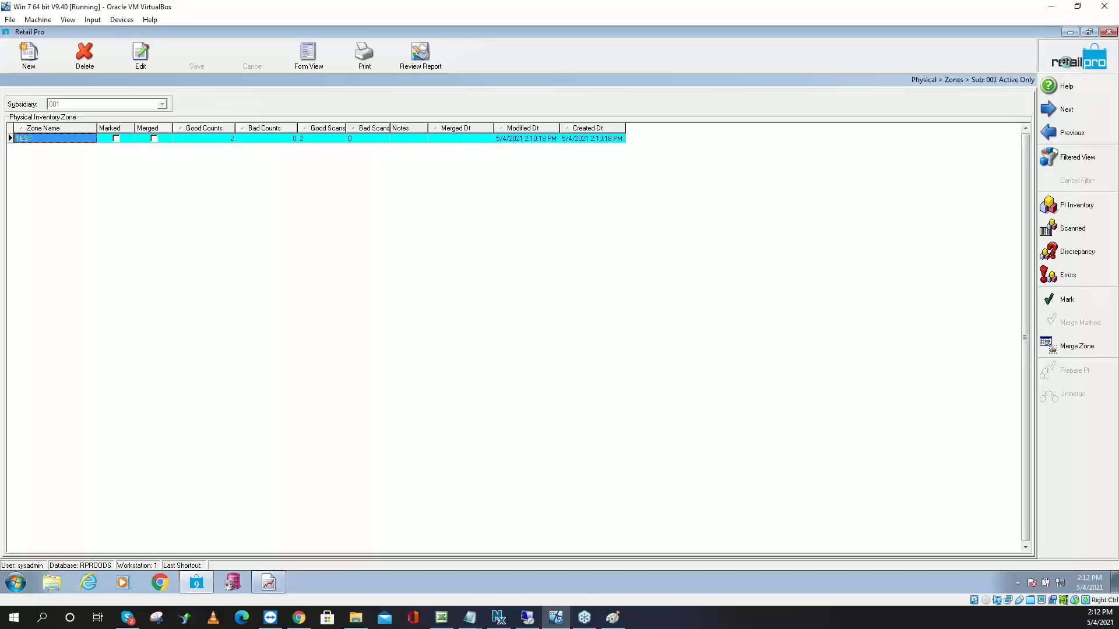
From the inventory item list, open the physical inventory sheets by store
left_click(1068, 65)
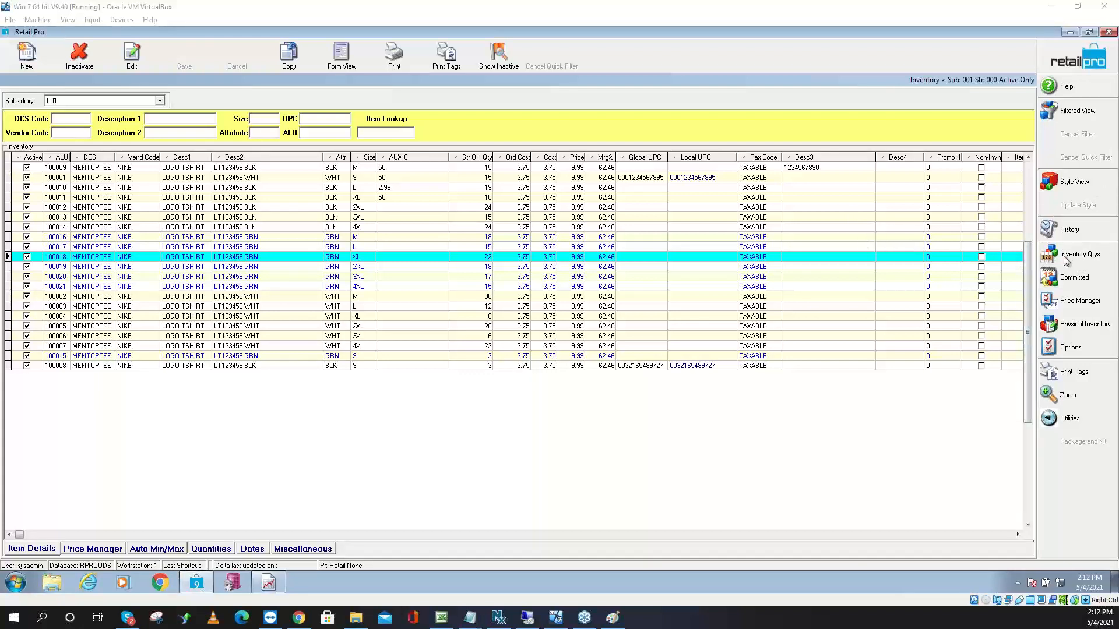
left_click(1075, 329)
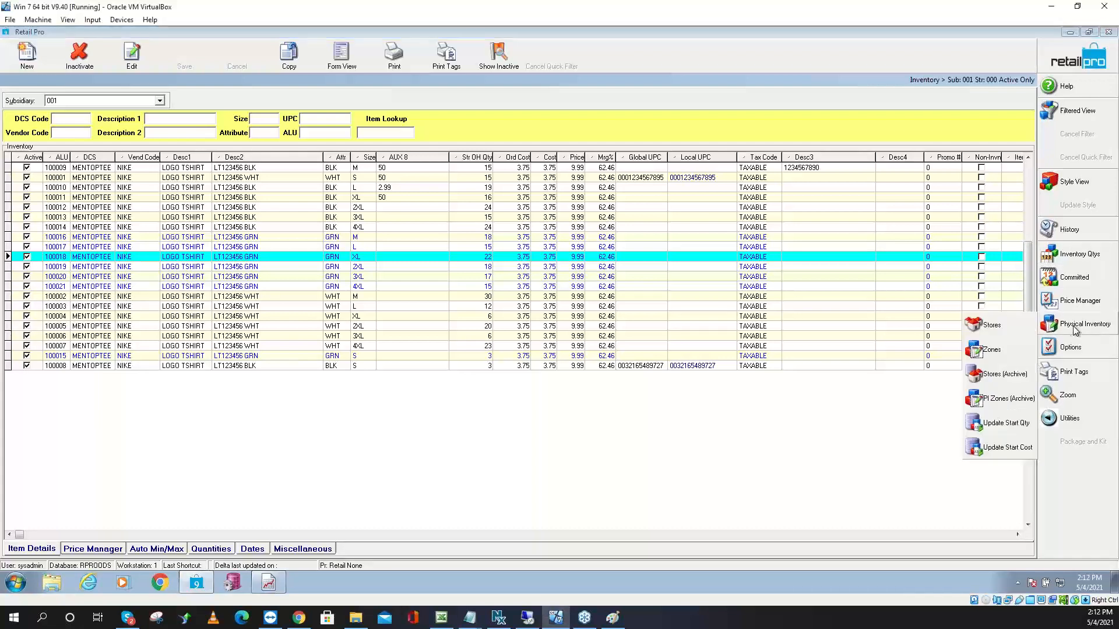
left_click(997, 333)
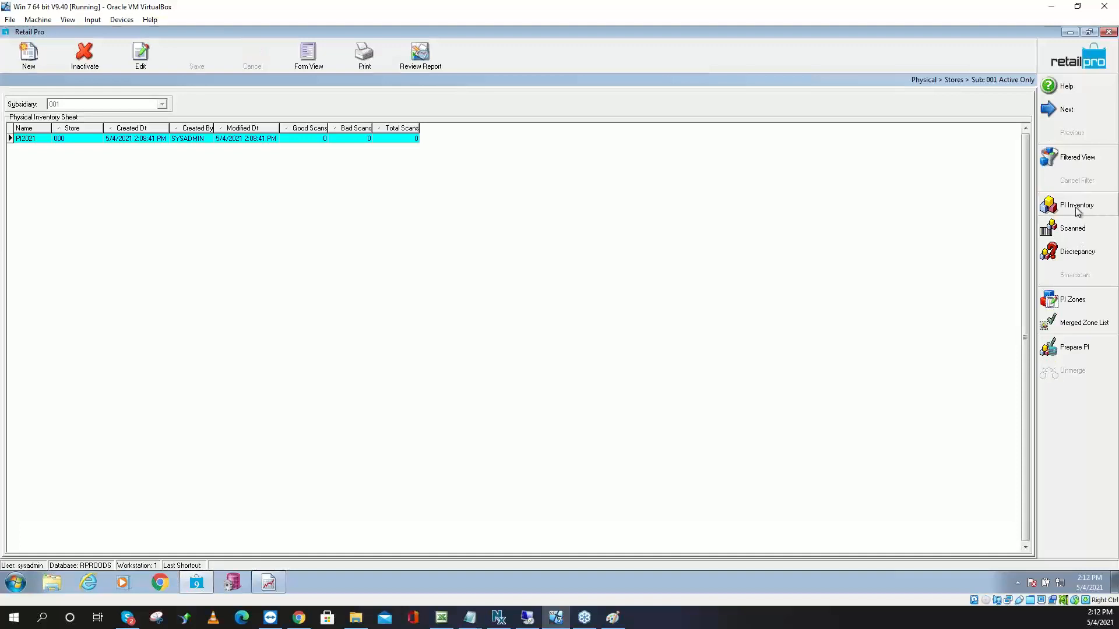
Show the PI2021 sheet's inventory view of item counts
left_click(1076, 208)
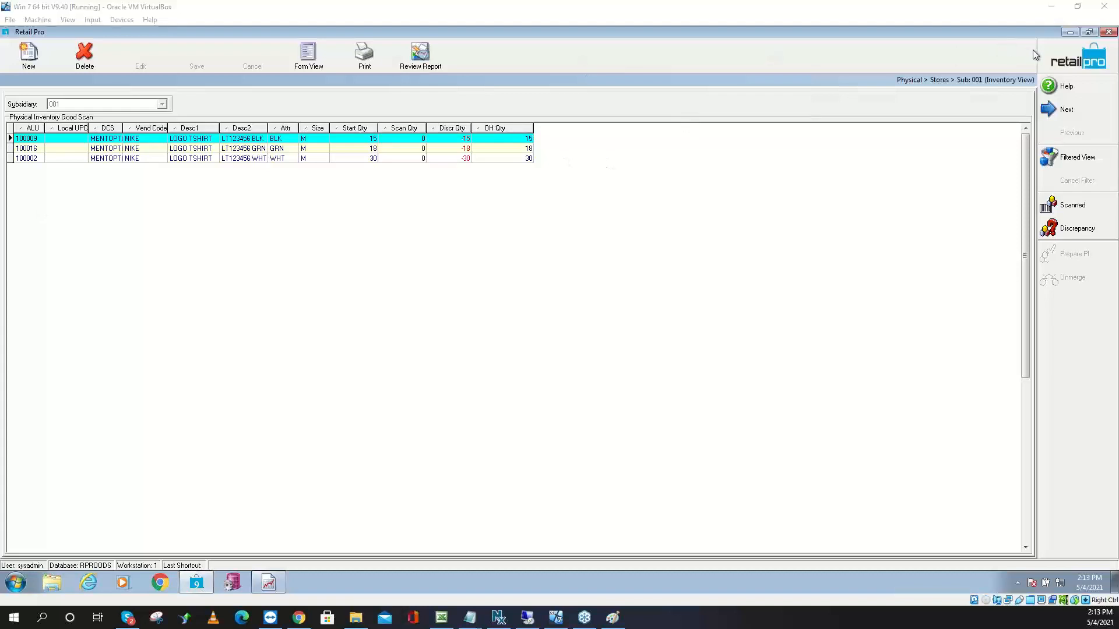
Minimize Retail Pro, browse Explorer to E_DRIVE\BHD\PI RGIS, and select RGIS.SQL
left_click(1066, 33)
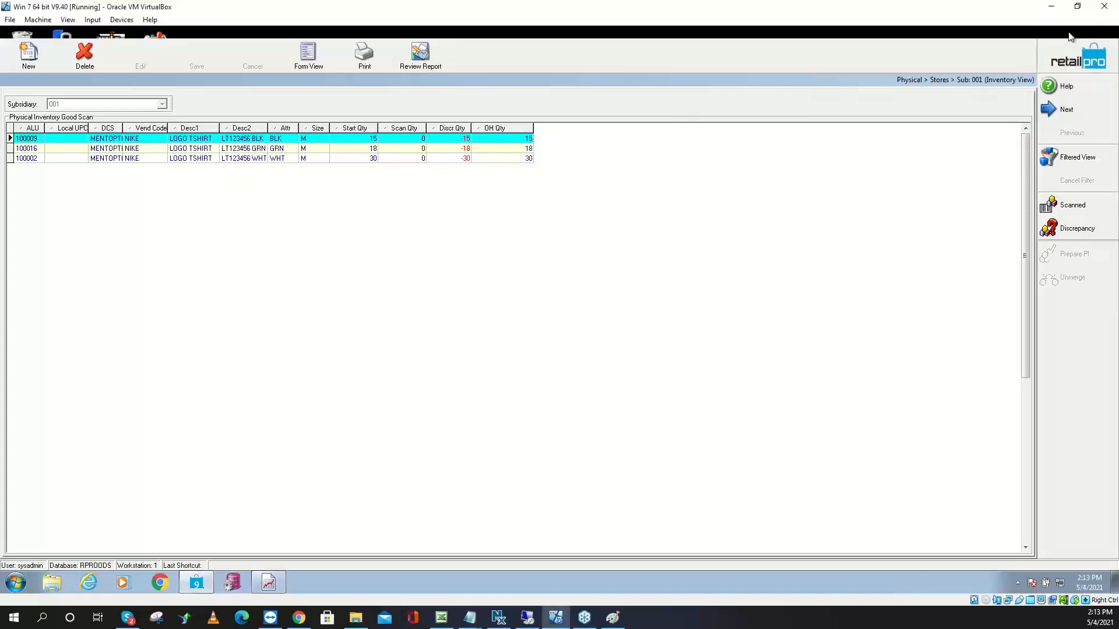
left_click(52, 584)
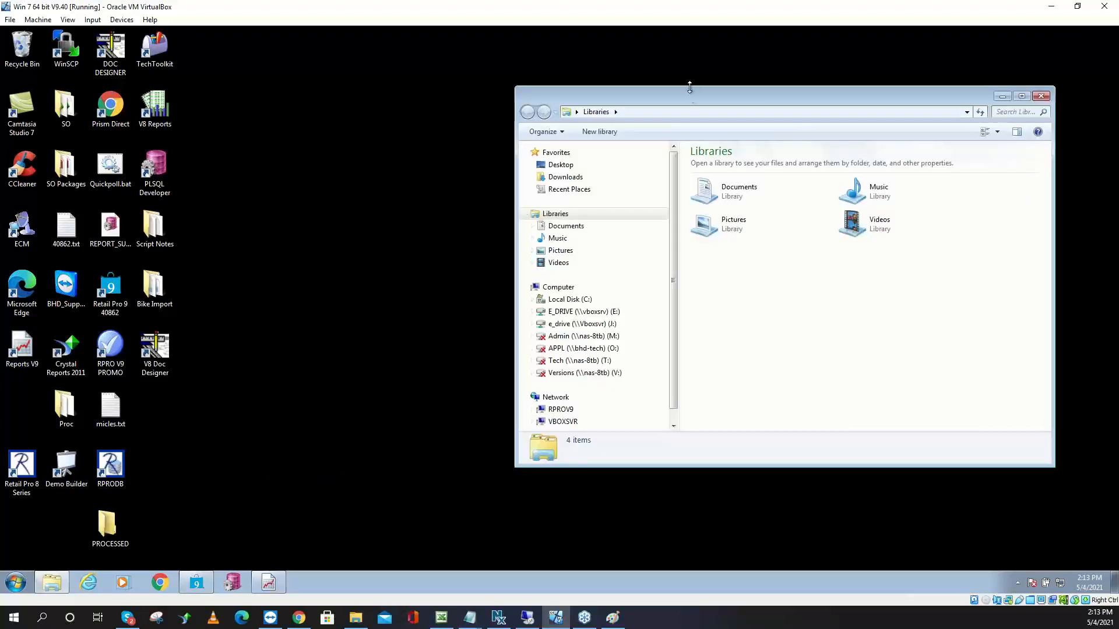
left_click_drag(670, 94, 480, 67)
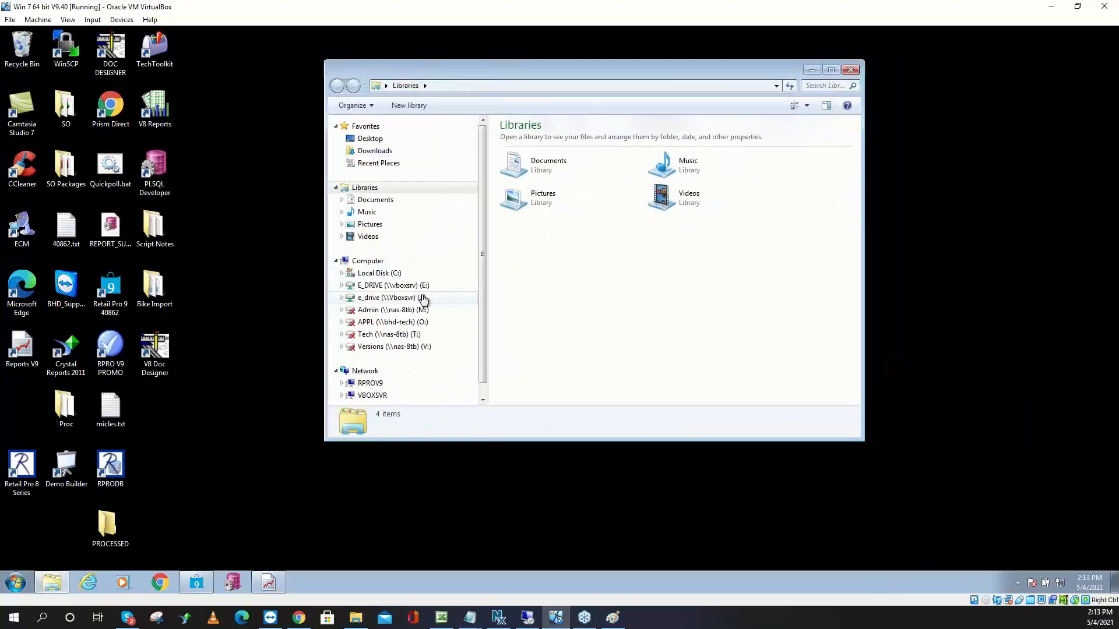
left_click(406, 273)
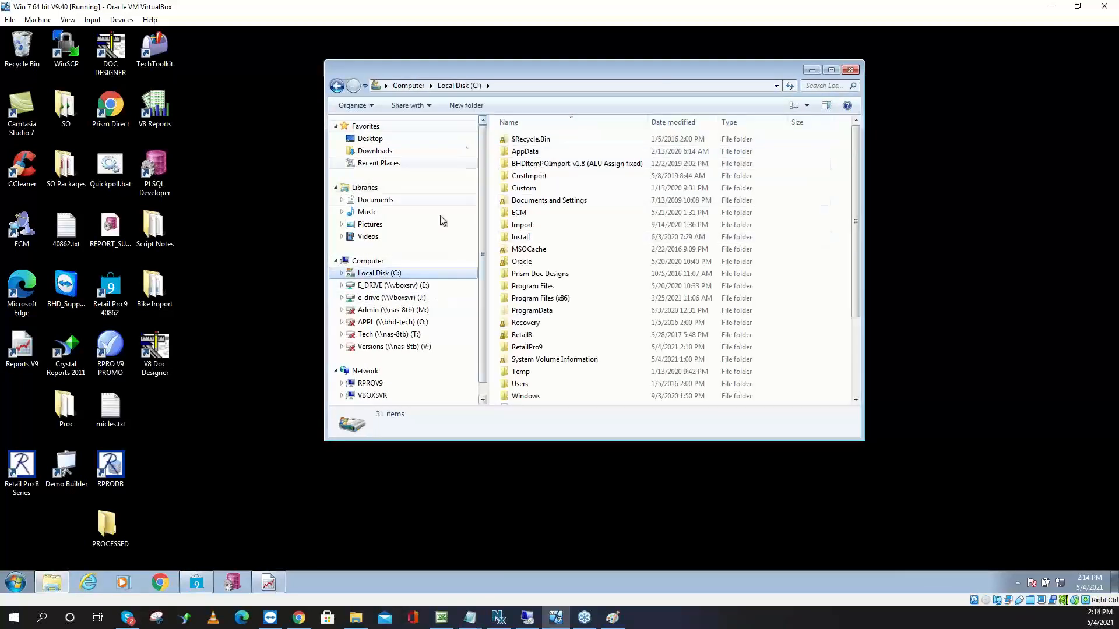
left_click(425, 286)
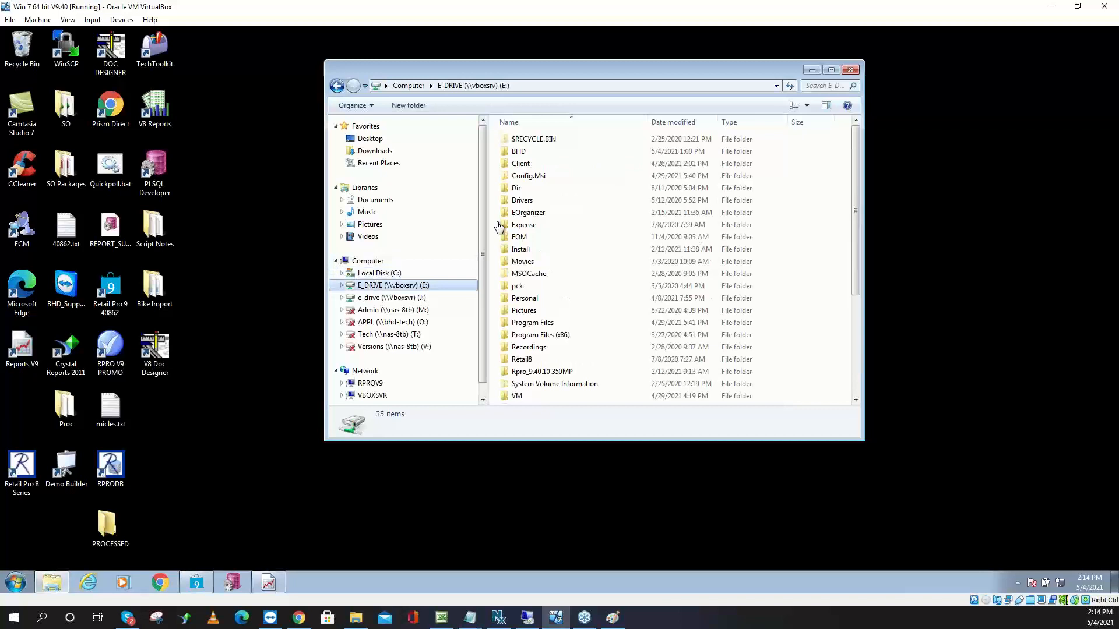
double_click(522, 151)
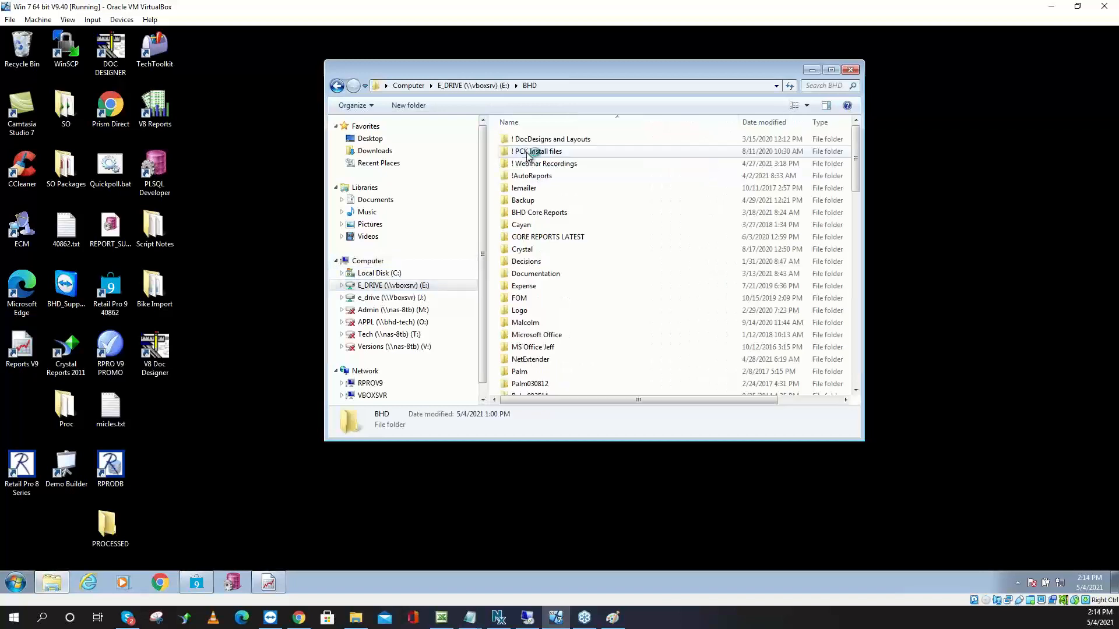
left_click(534, 290)
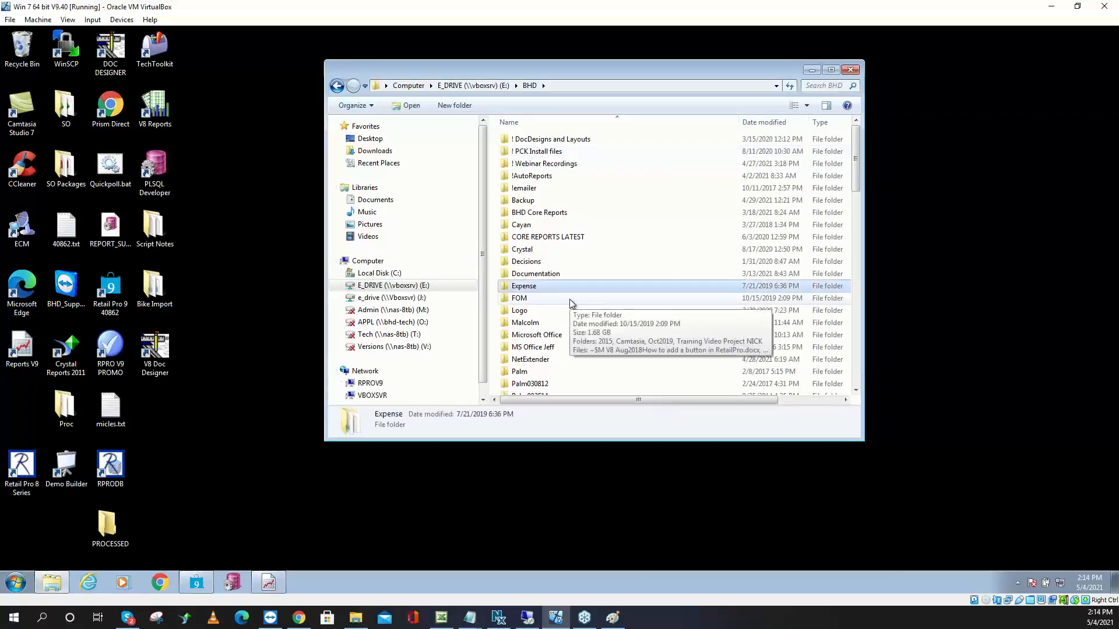
type("pi")
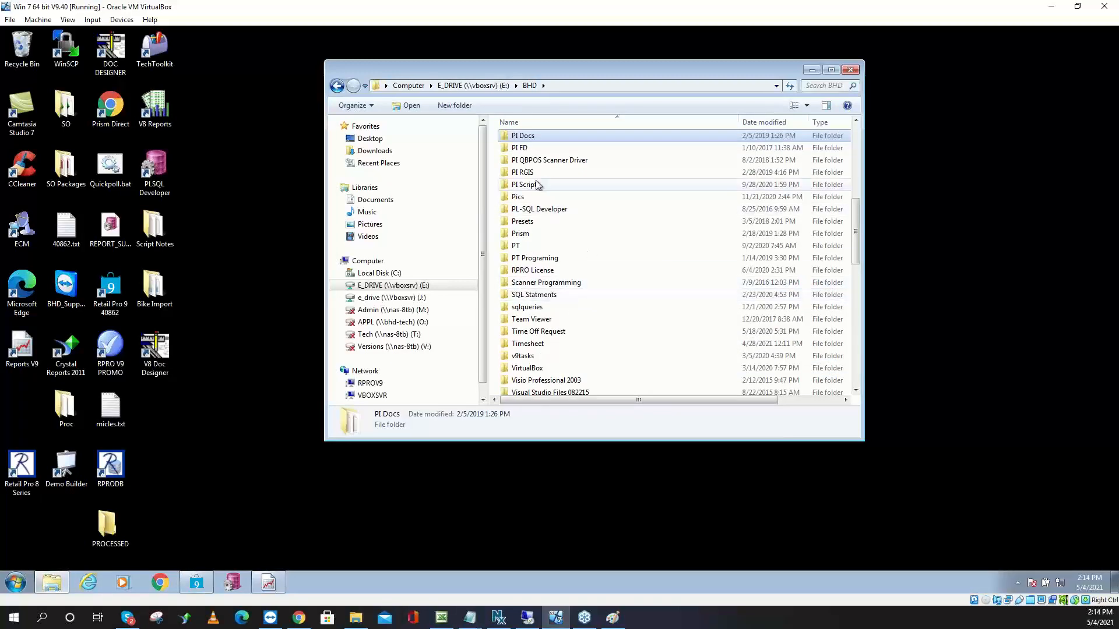
double_click(536, 173)
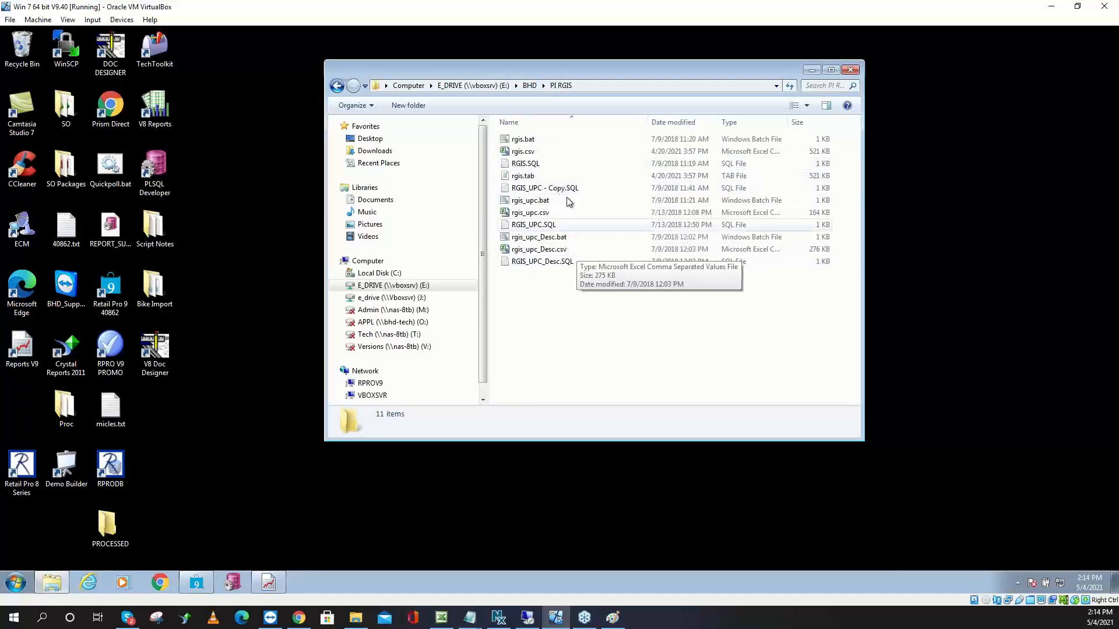
left_click(539, 162)
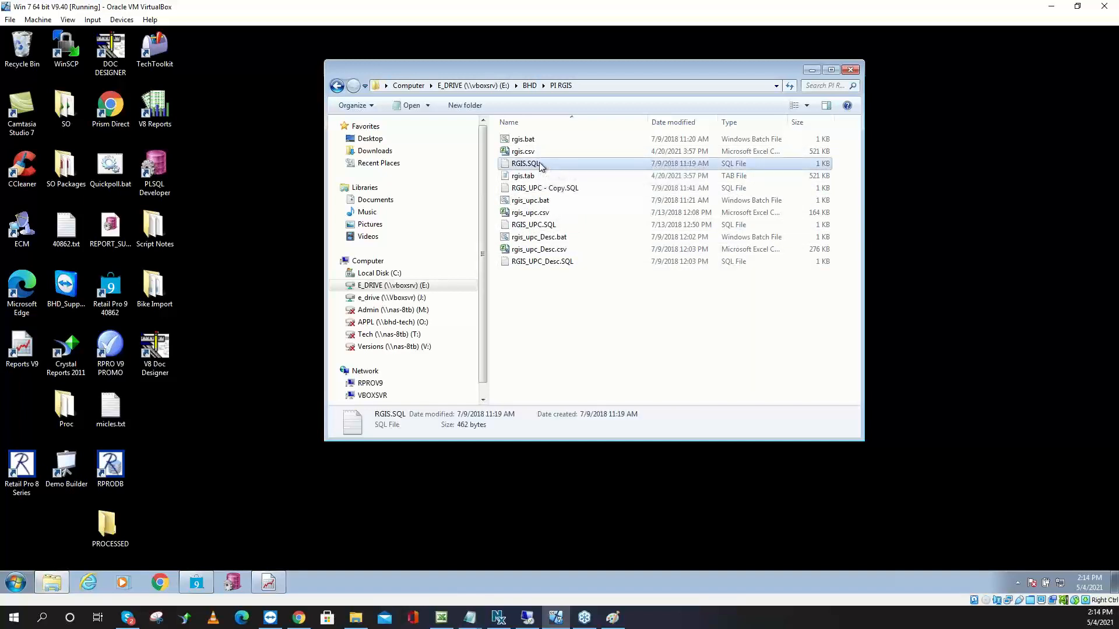
right_click(543, 163)
left_click(575, 184)
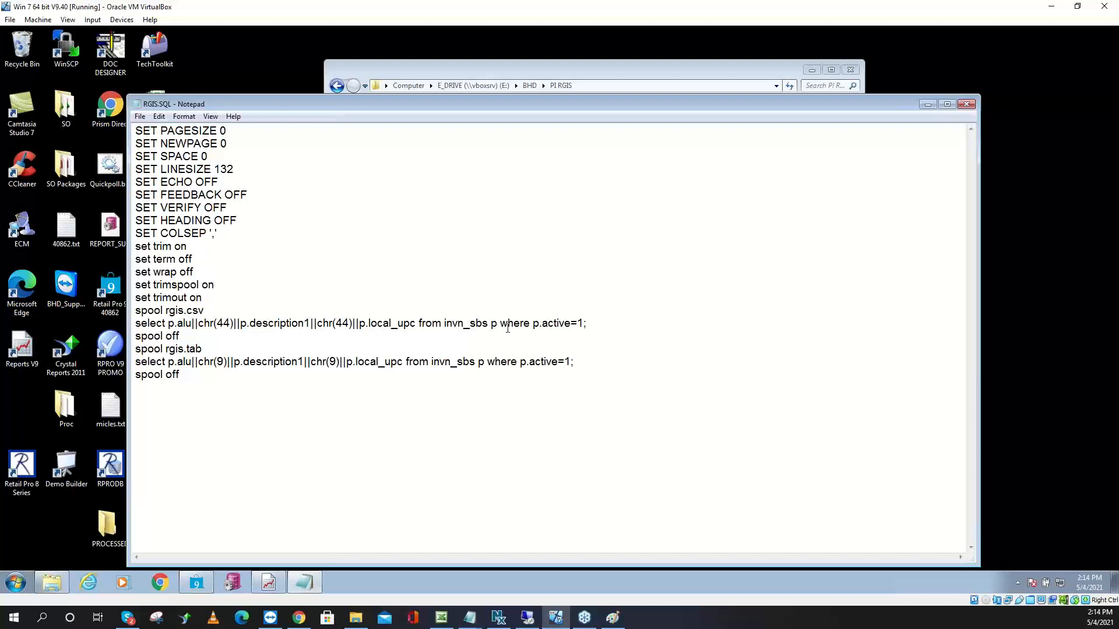
left_click(968, 104)
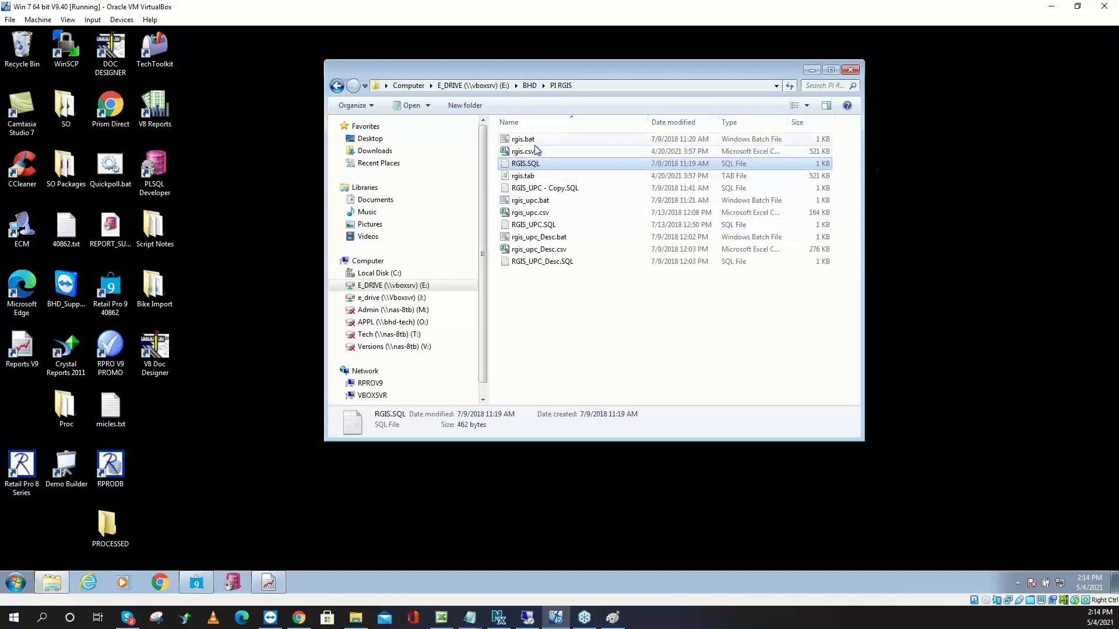
Permanently delete the old rgis.csv and rgis.tab files
left_click(536, 151)
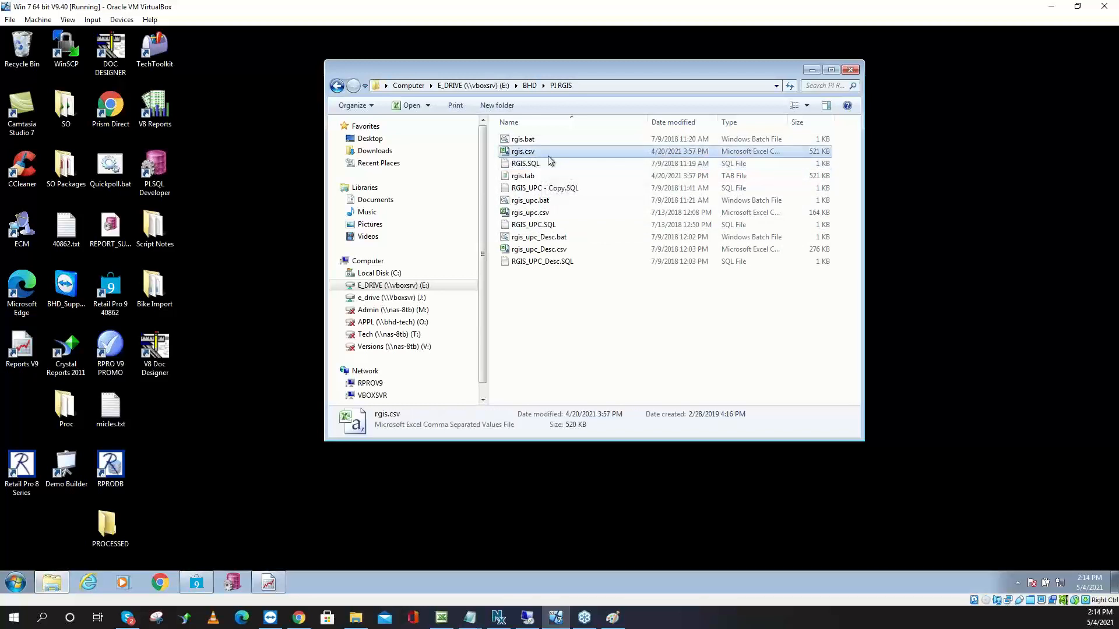
key("Delete")
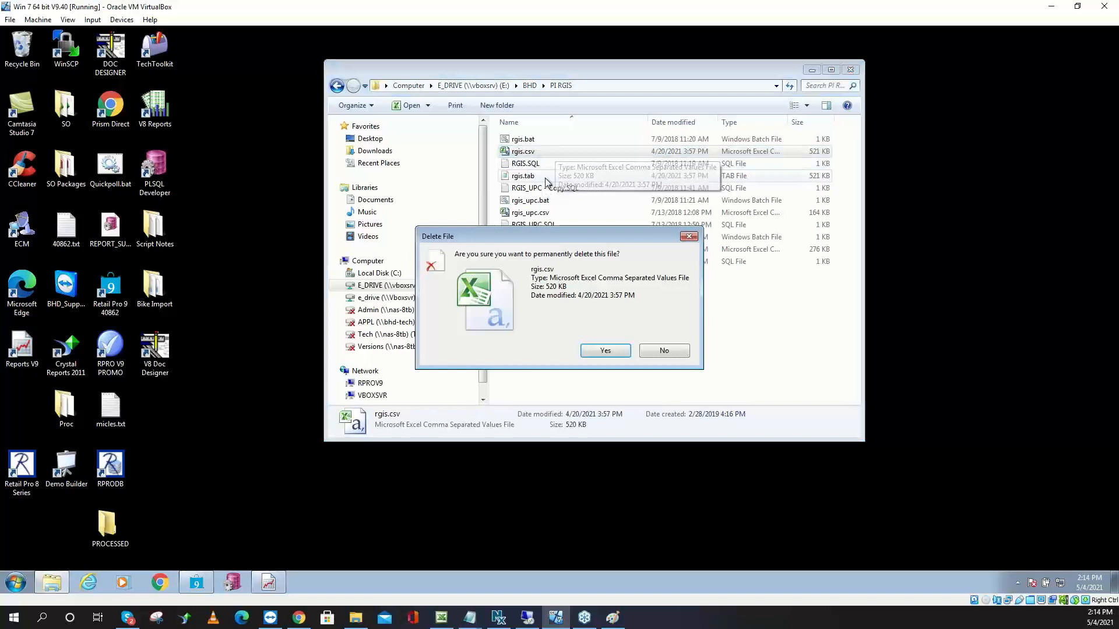
left_click(605, 353)
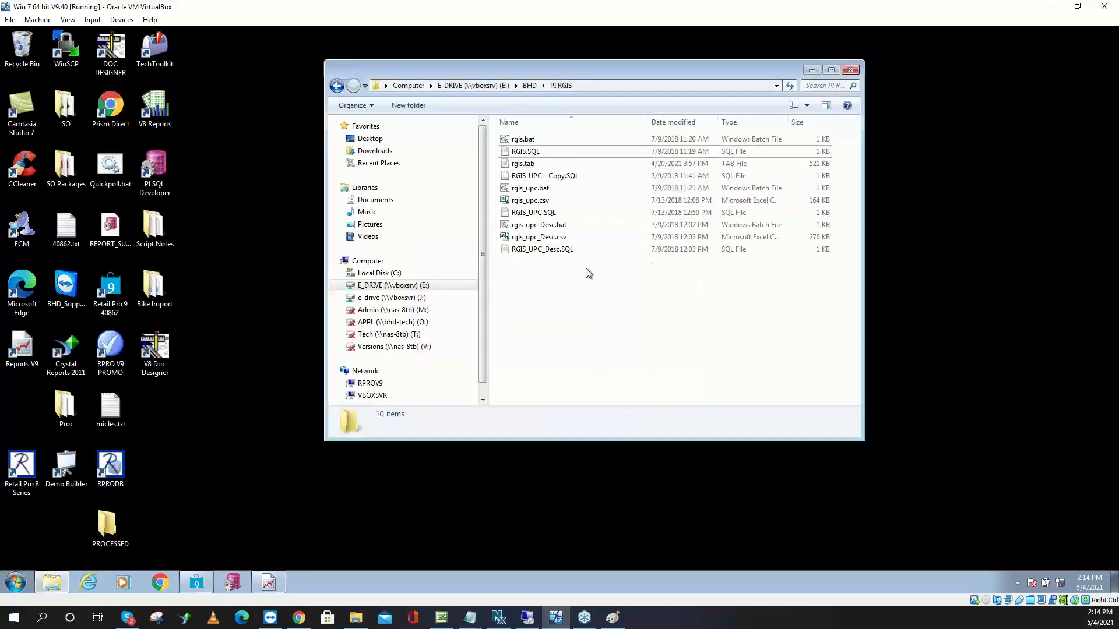
left_click(536, 167)
key("Delete")
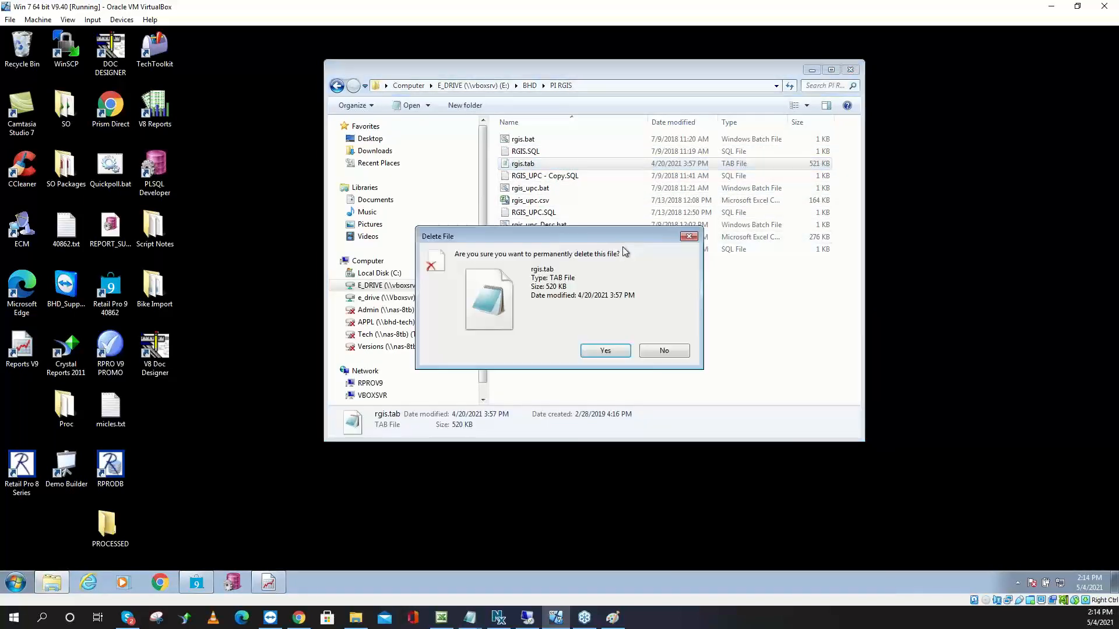
left_click(604, 353)
Run rgis.bat, refresh to show the new rgis.csv and rgis.tab, and close the script window
double_click(528, 140)
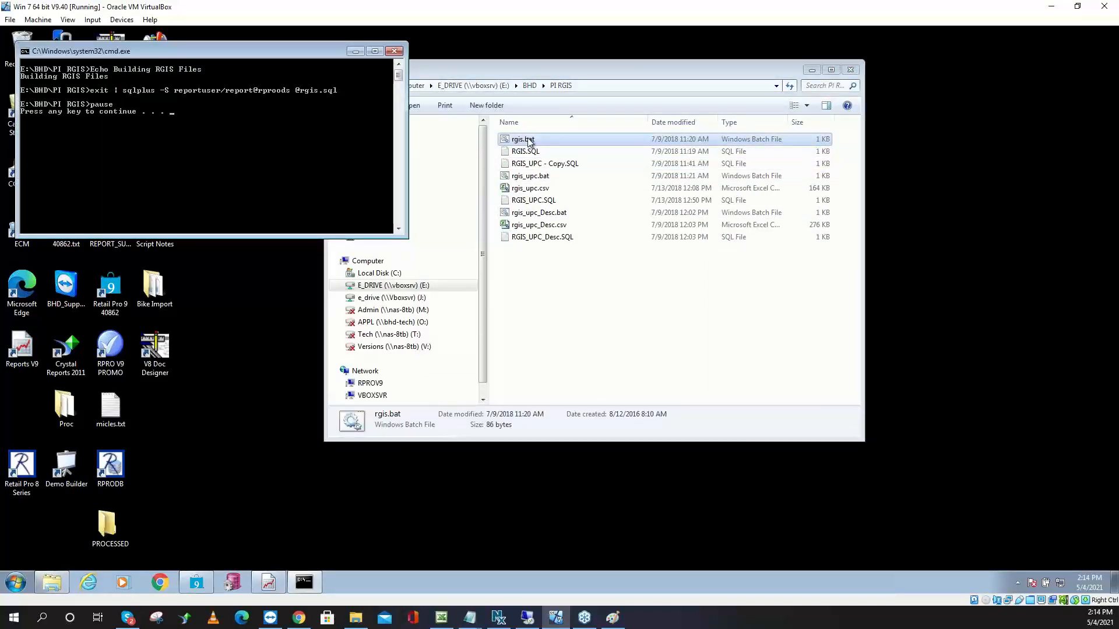
right_click(606, 328)
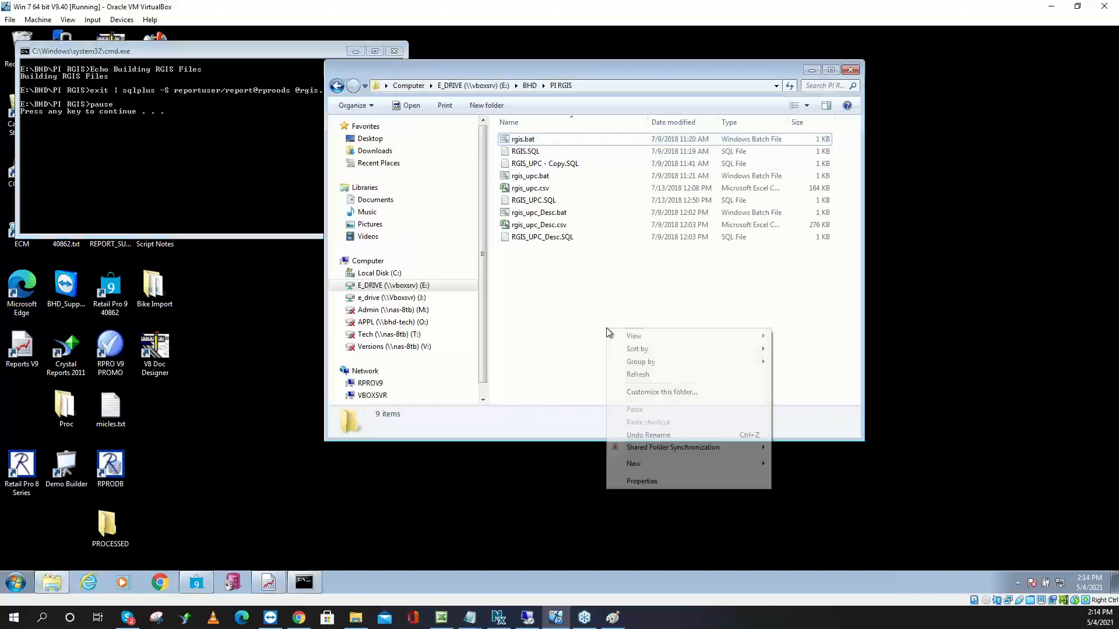
left_click(655, 376)
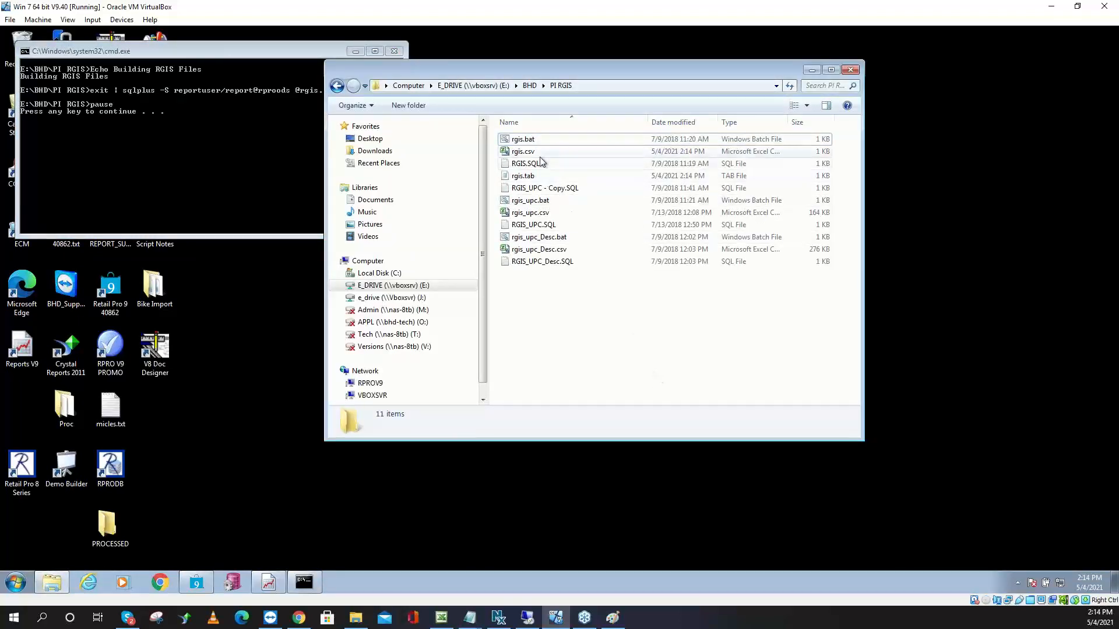
left_click(523, 151)
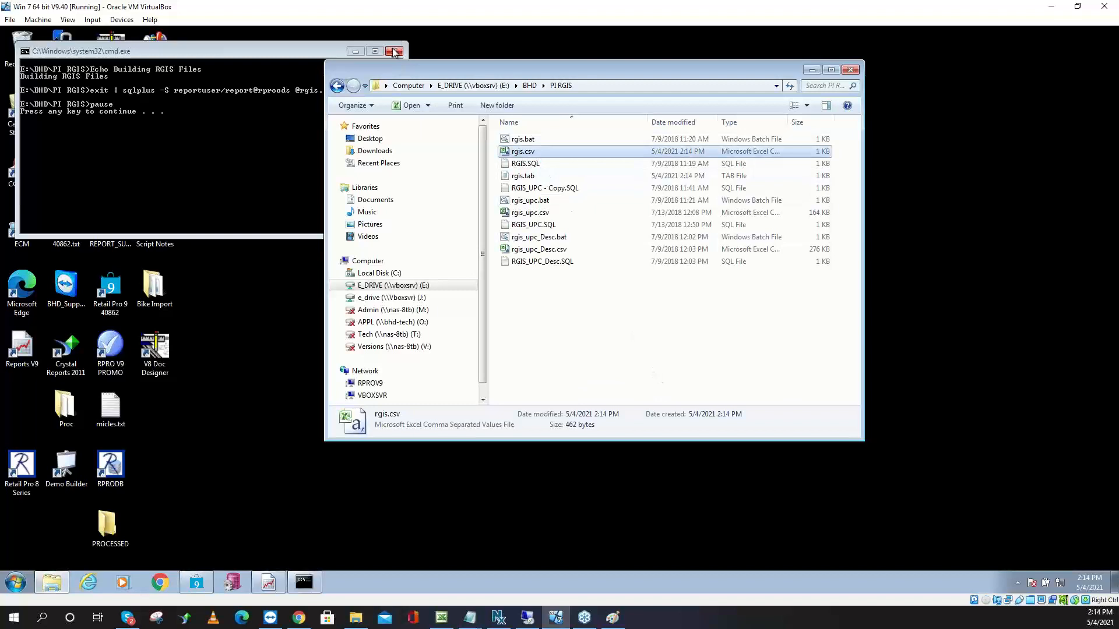
left_click(240, 131)
key("Return")
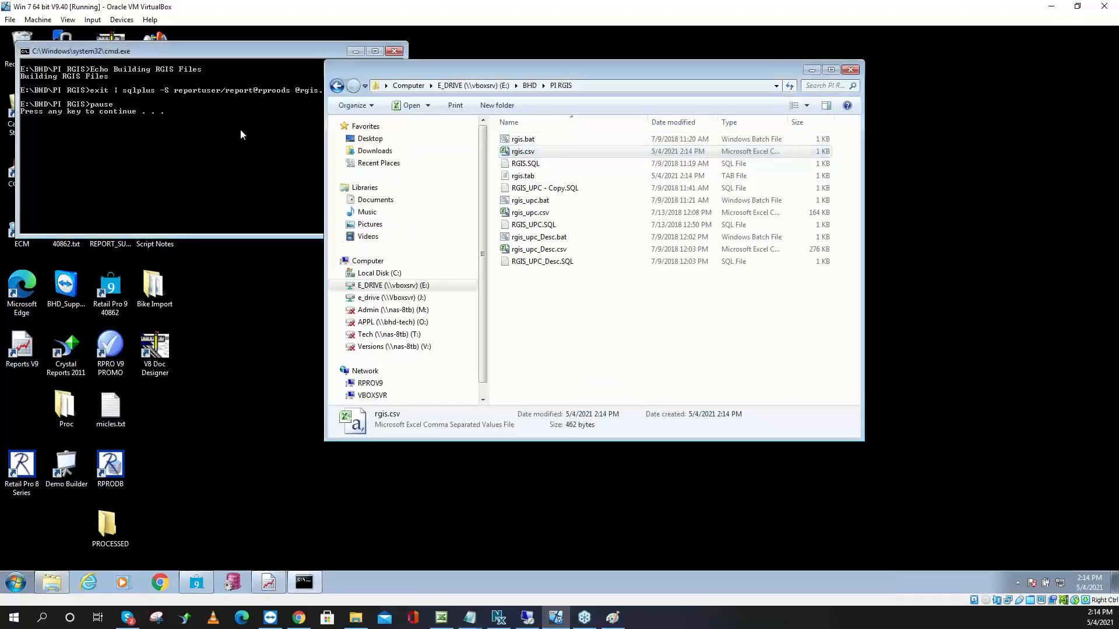
right_click(536, 154)
left_click(563, 184)
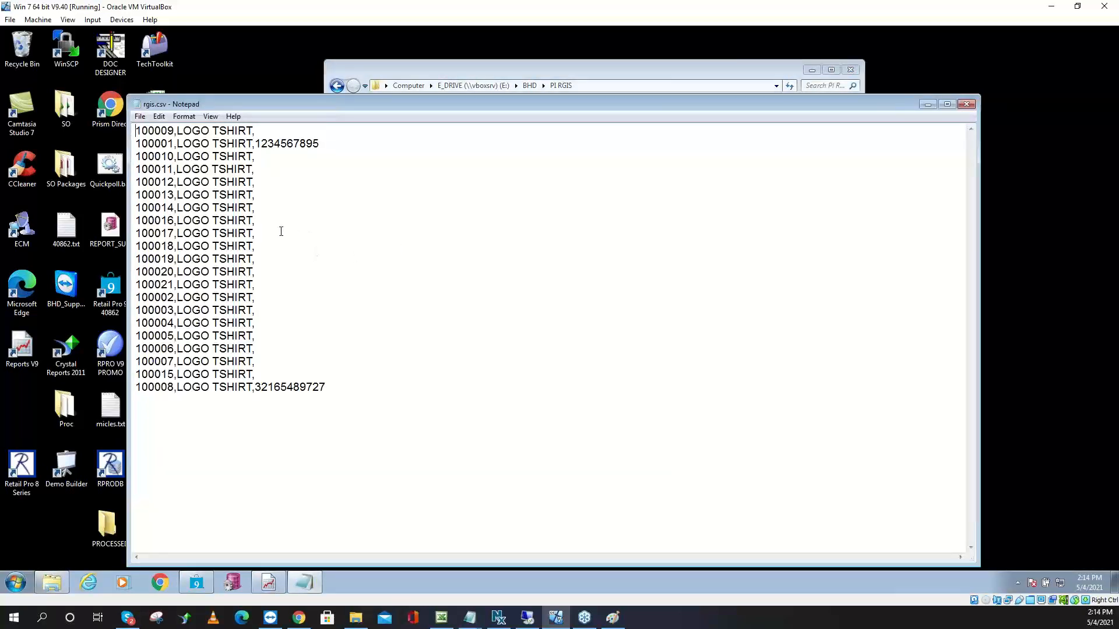
mouse_move(176, 146)
left_mouse_down()
mouse_move(138, 151)
mouse_move(197, 150)
left_mouse_up()
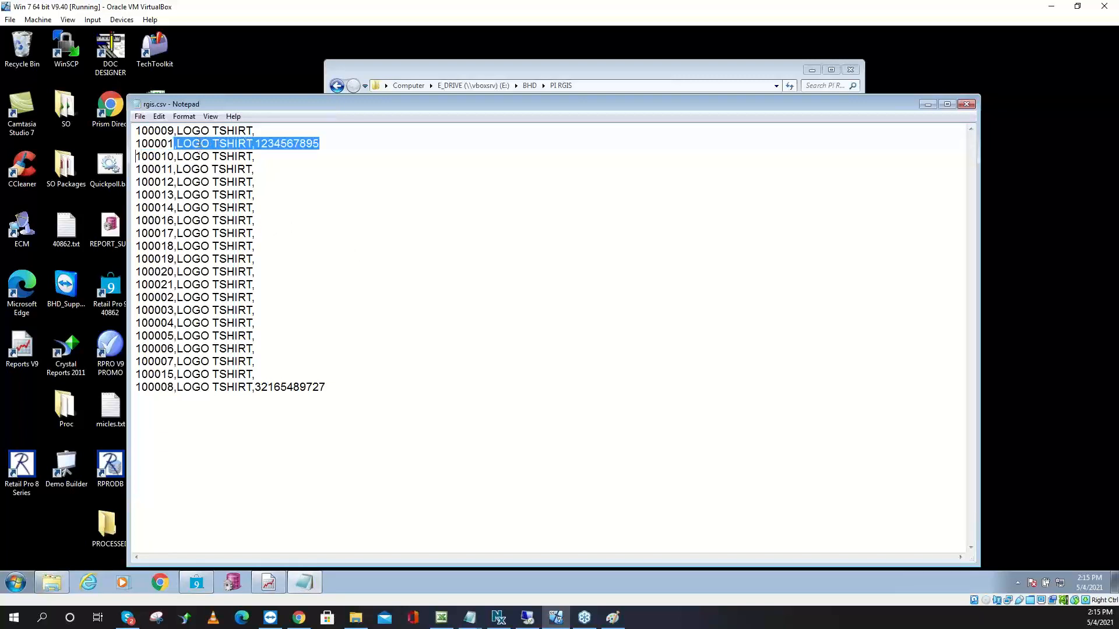
left_click(336, 153)
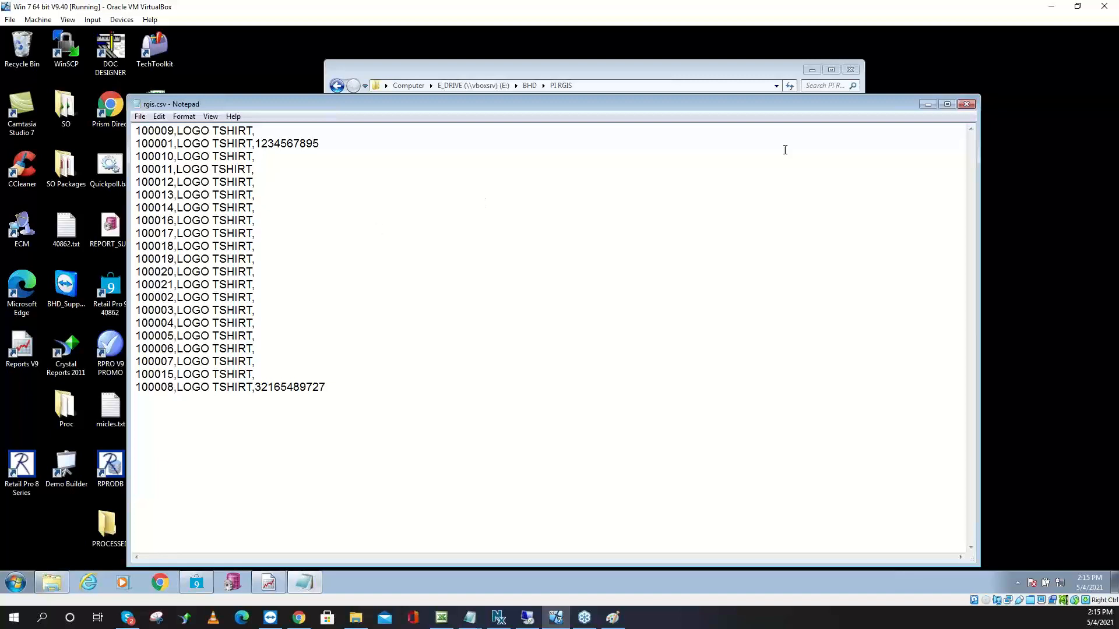
left_click(966, 103)
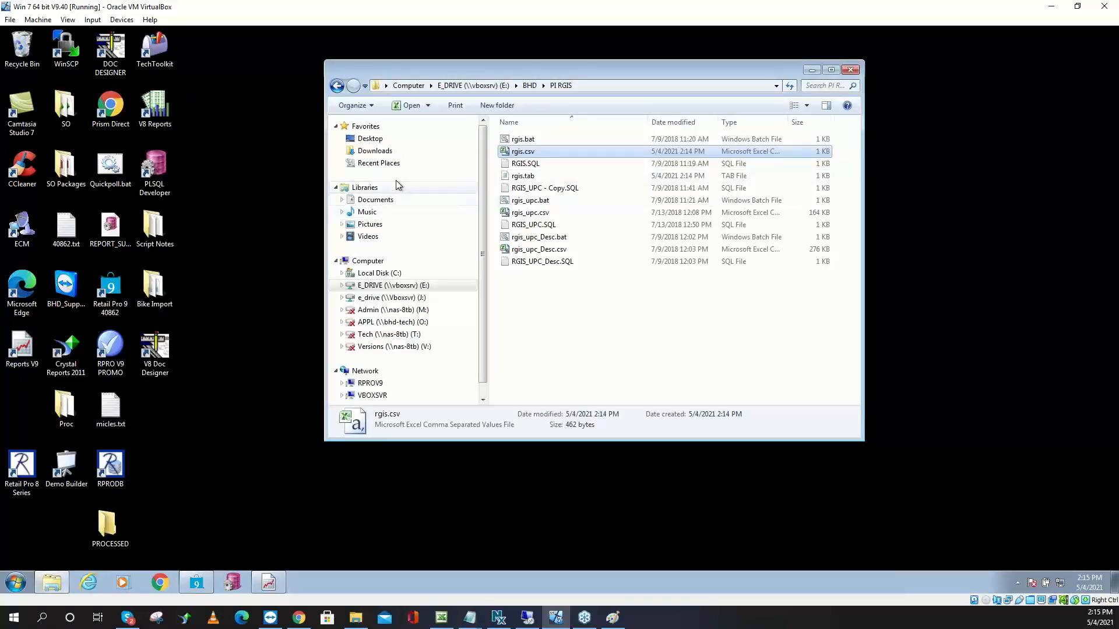
Go up to BHD, open the PI Script folder, and open RGIS_ALL.sql
left_click(529, 86)
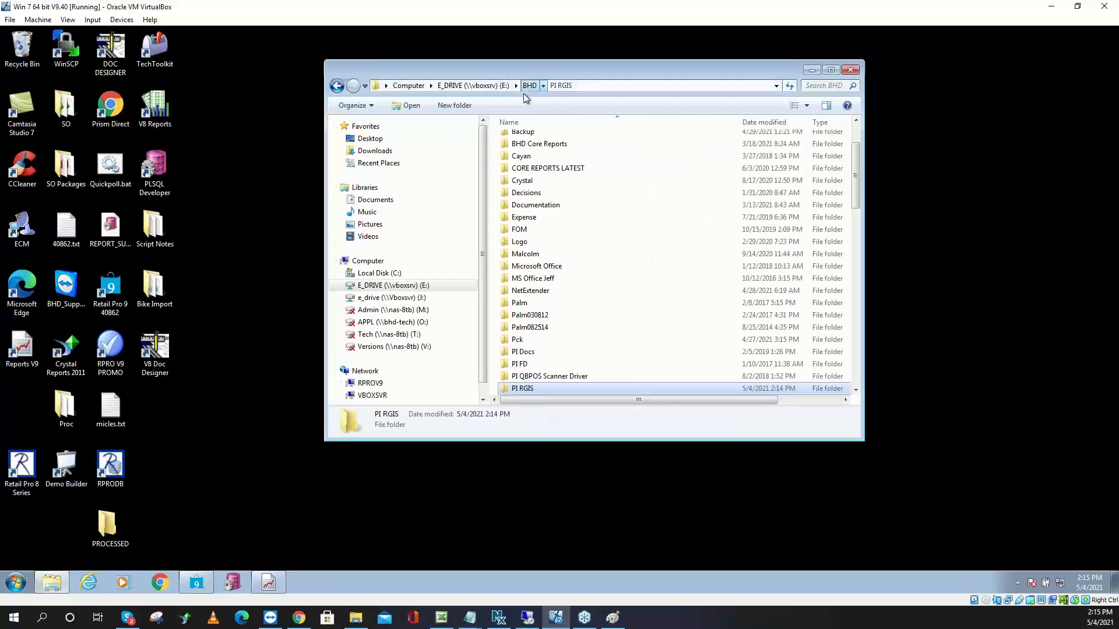
scroll(536, 327, "down", 1)
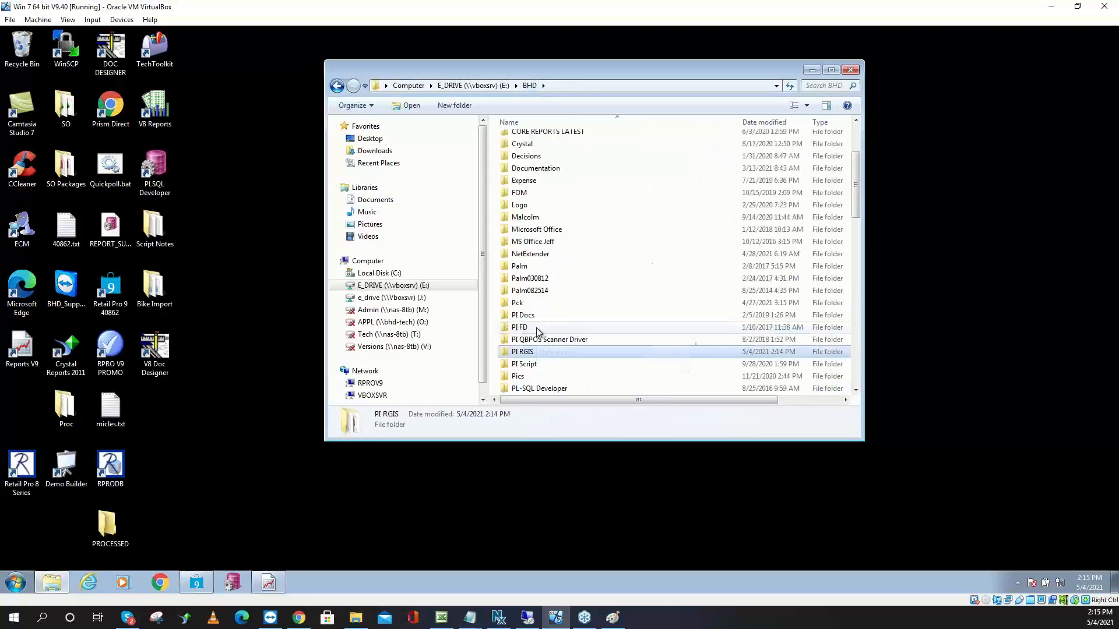
double_click(555, 365)
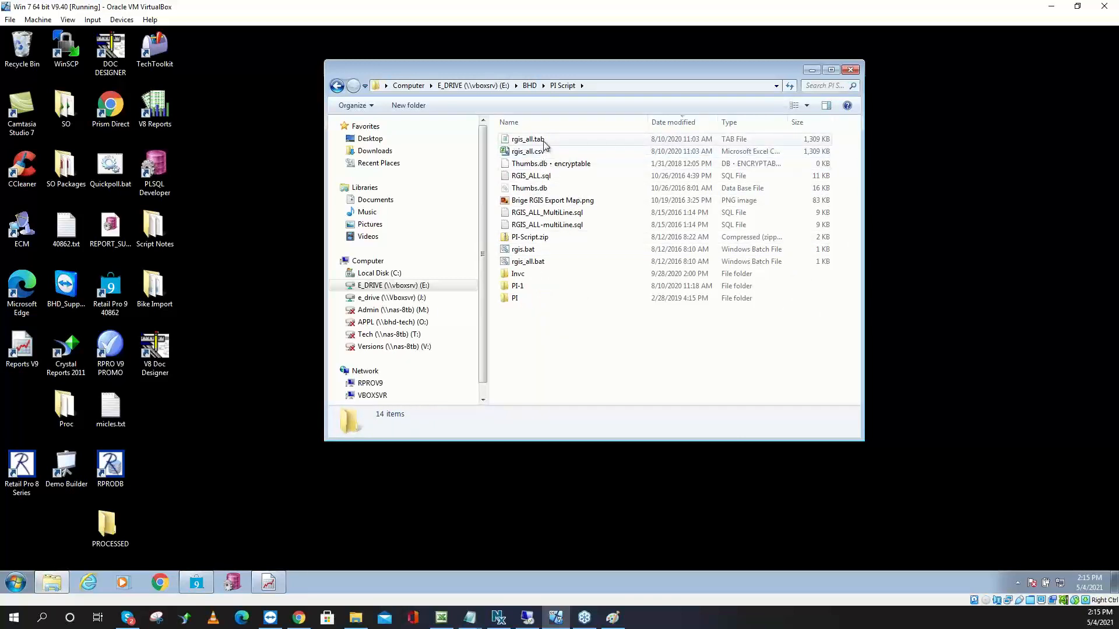
double_click(551, 176)
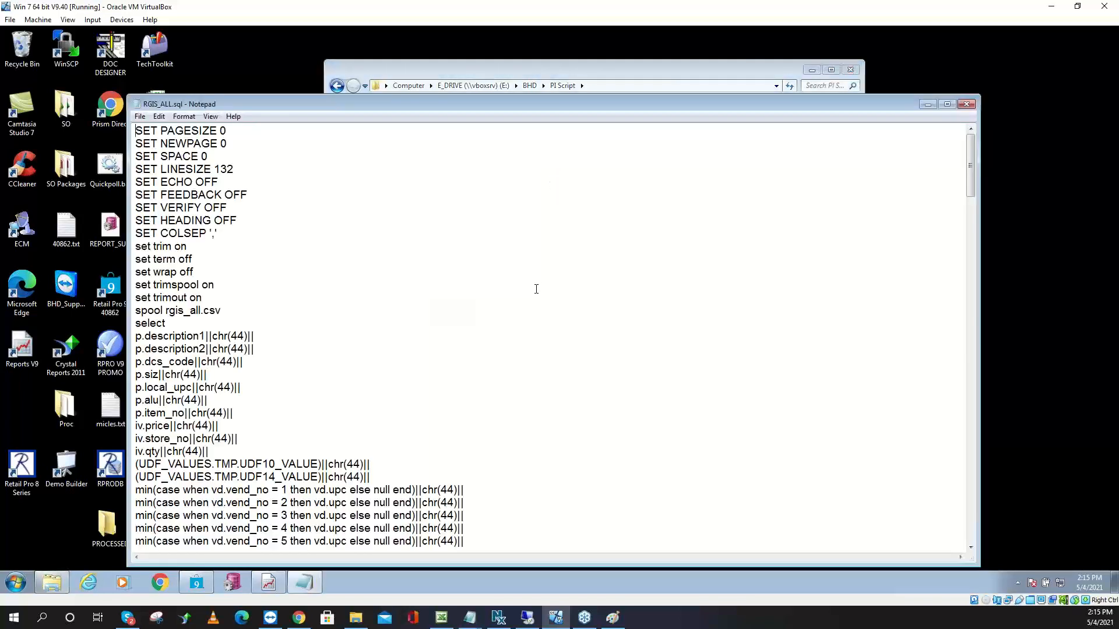
Read through the RGIS_ALL.sql query, then close it
scroll(536, 294, "down", 5)
scroll(536, 294, "down", 6)
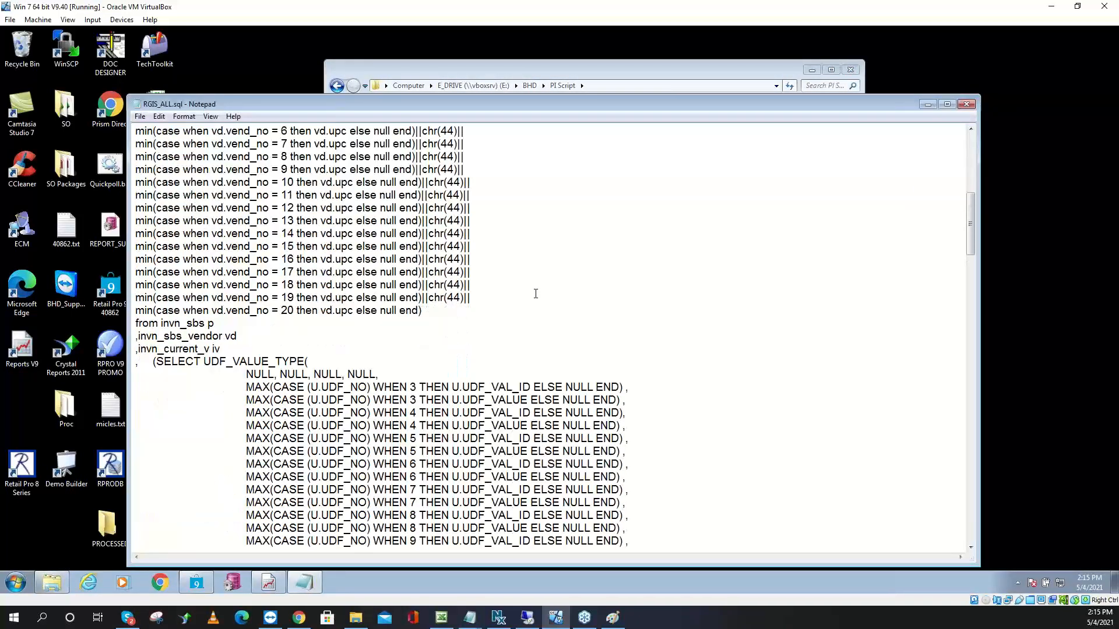
scroll(534, 292, "up", 11)
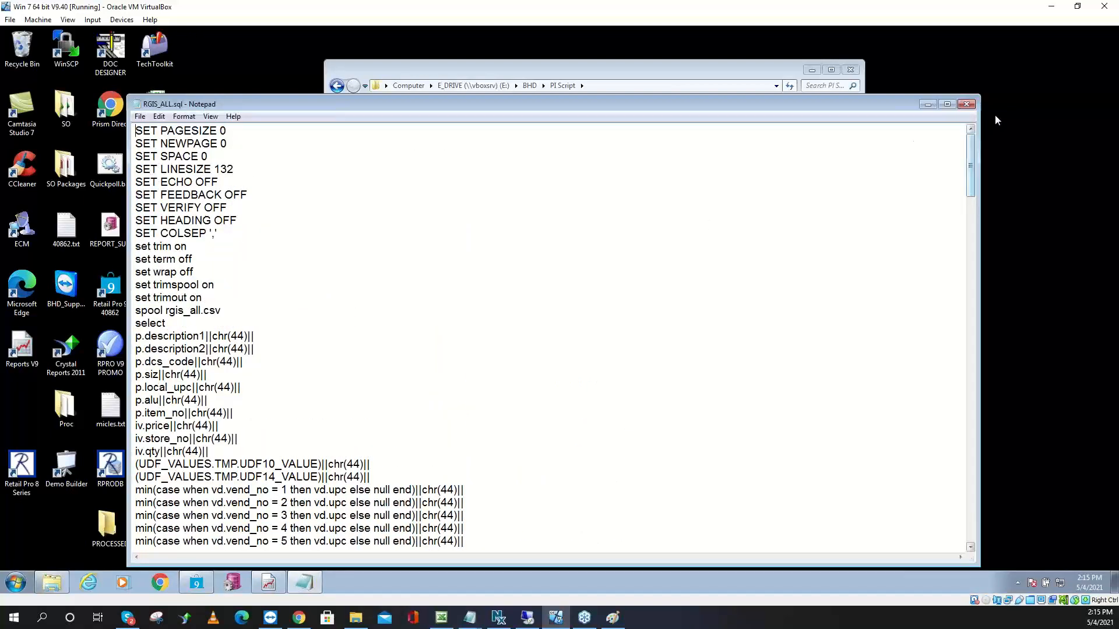
left_click(967, 104)
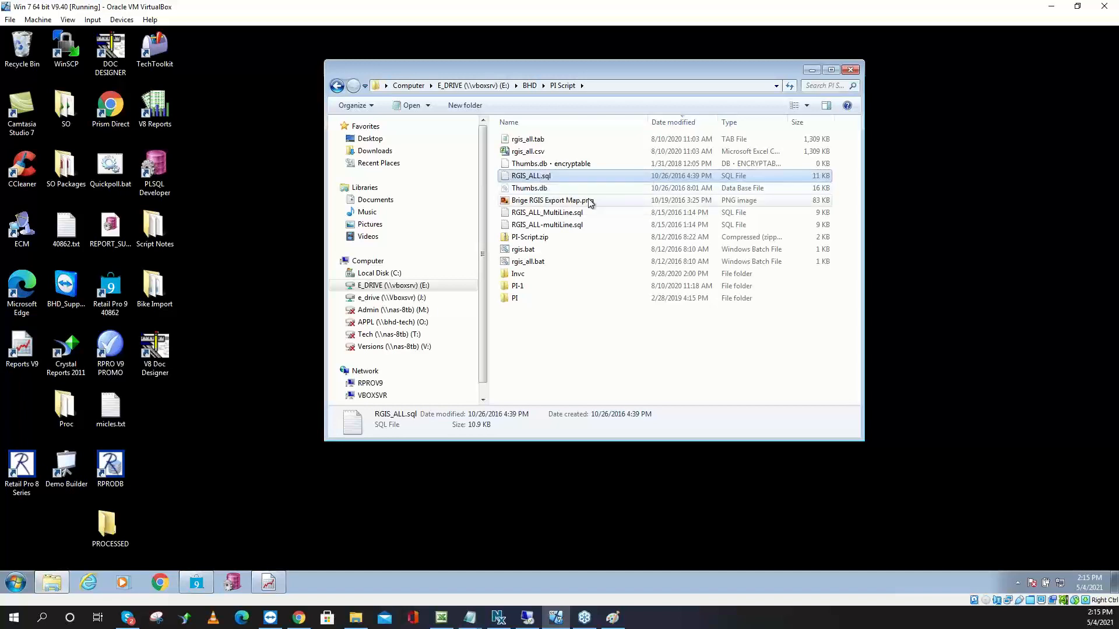
Check rgis_all.bat's commands in Notepad, then run it and close its window
right_click(548, 261)
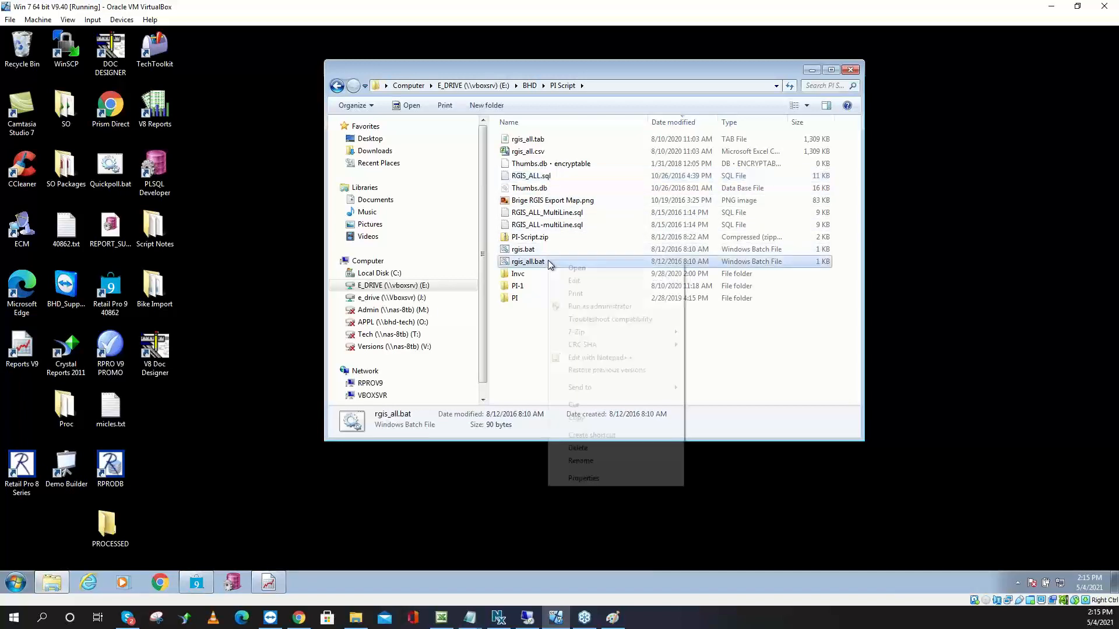
left_click(592, 281)
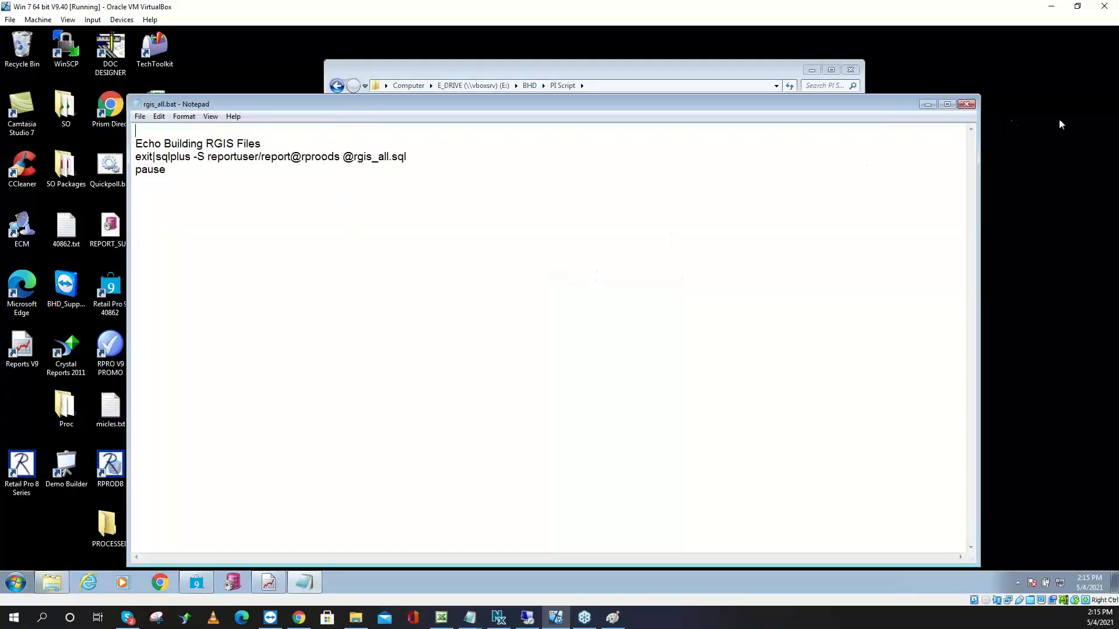
left_click(967, 105)
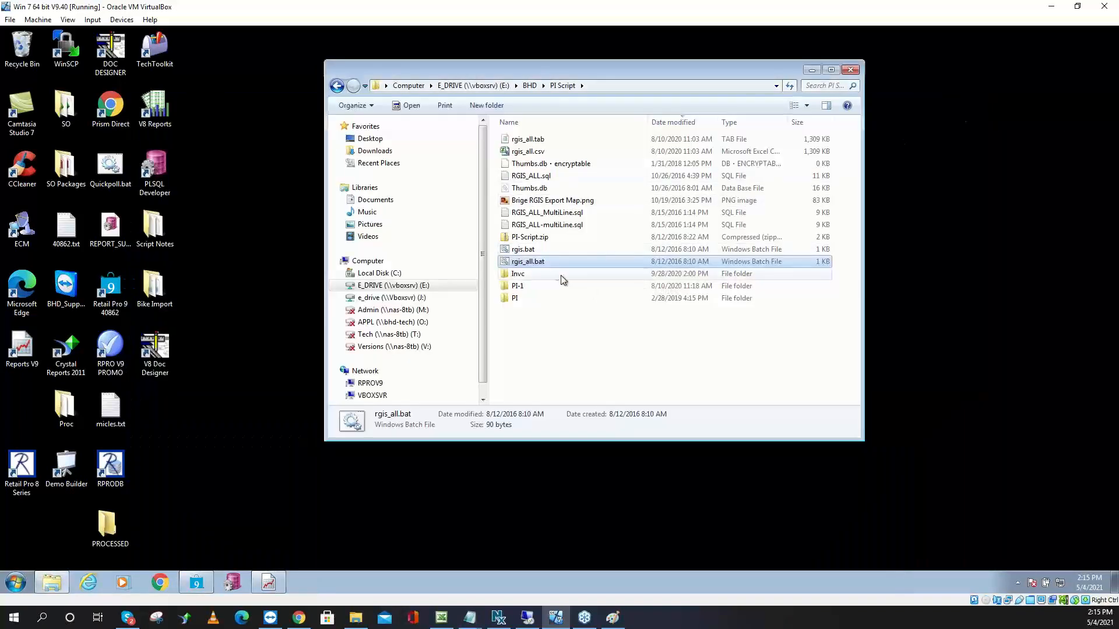
double_click(550, 262)
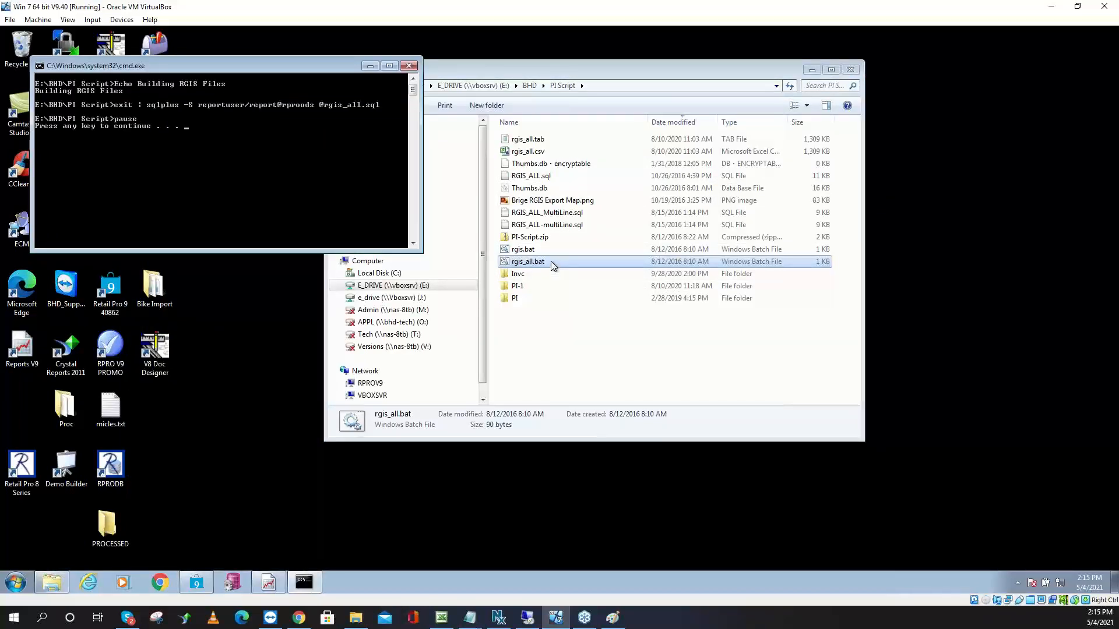
key("Return")
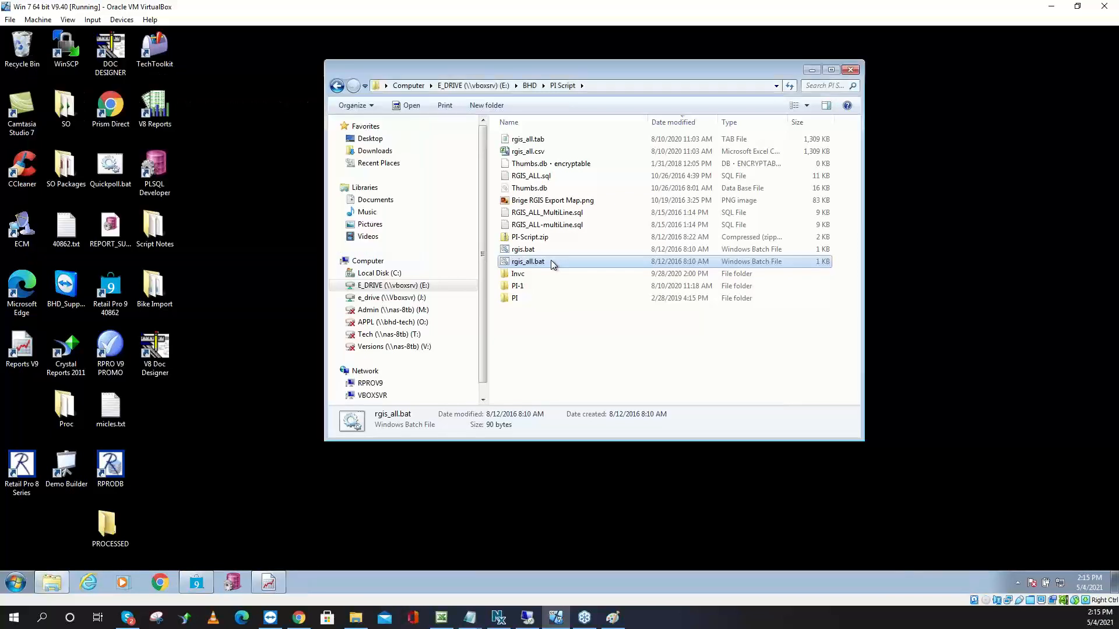
Refresh PI Script, open the new rgis_all.csv in Notepad, and place it beside Explorer
right_click(552, 282)
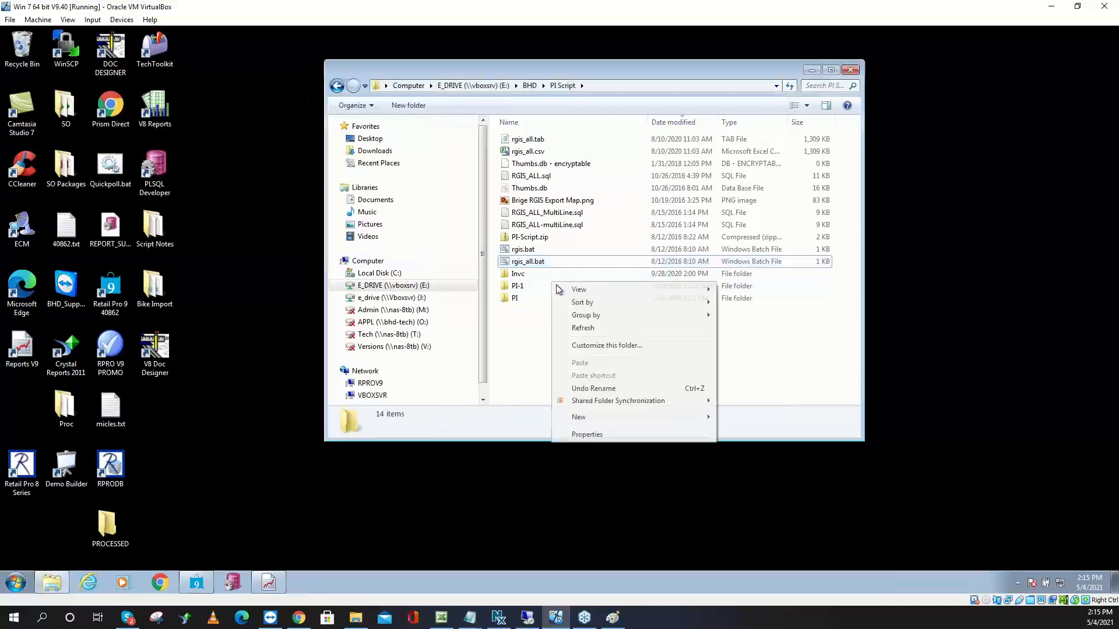
left_click(600, 329)
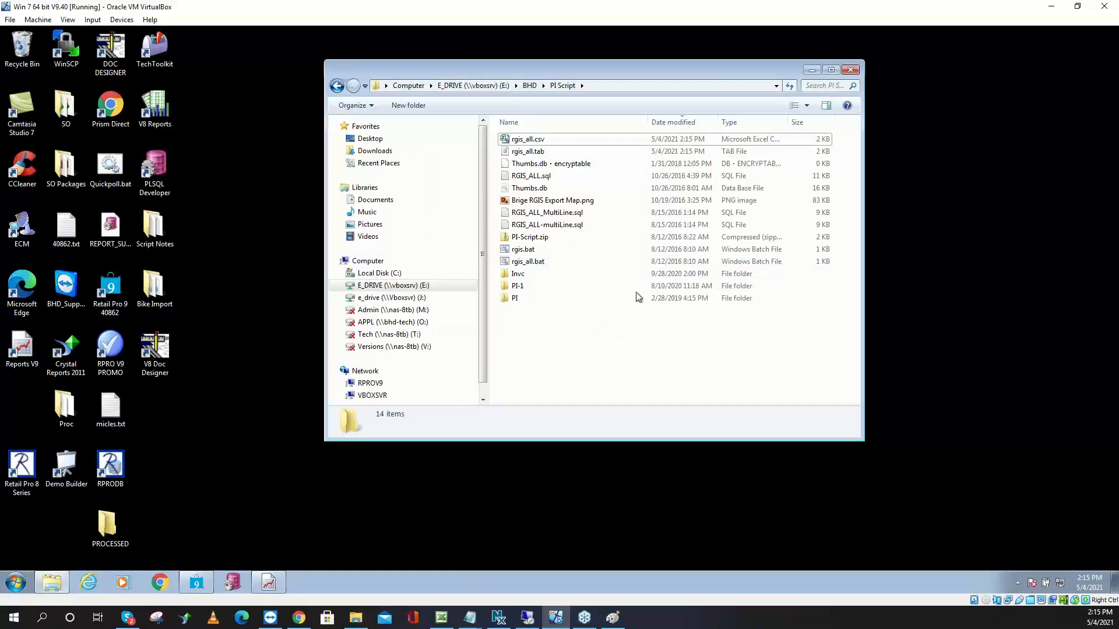
left_click(663, 143)
right_click(662, 143)
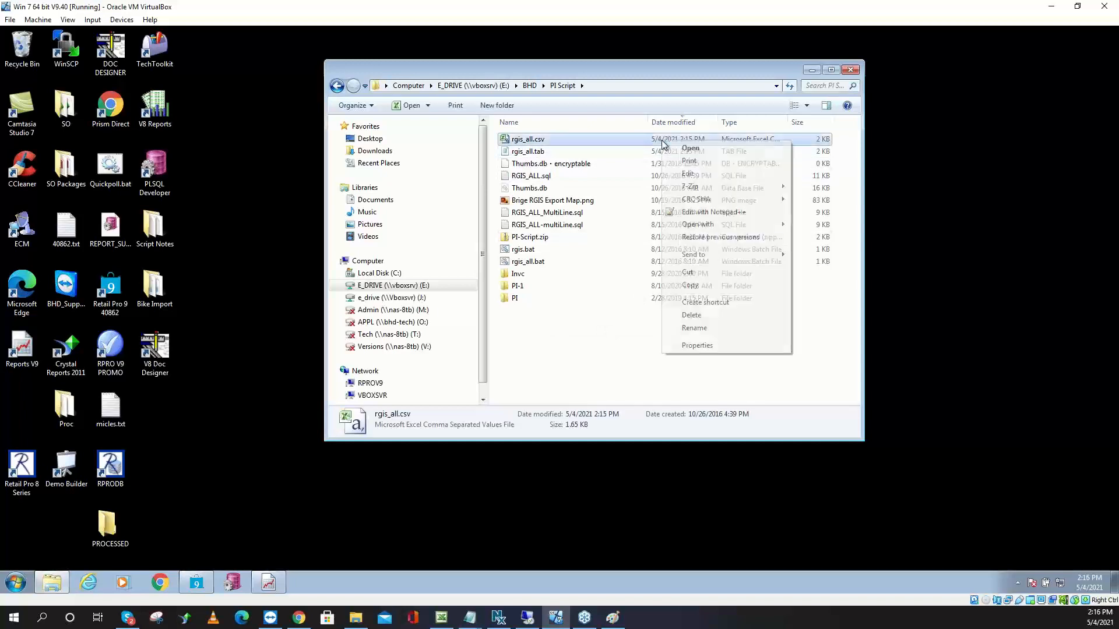
left_click(689, 174)
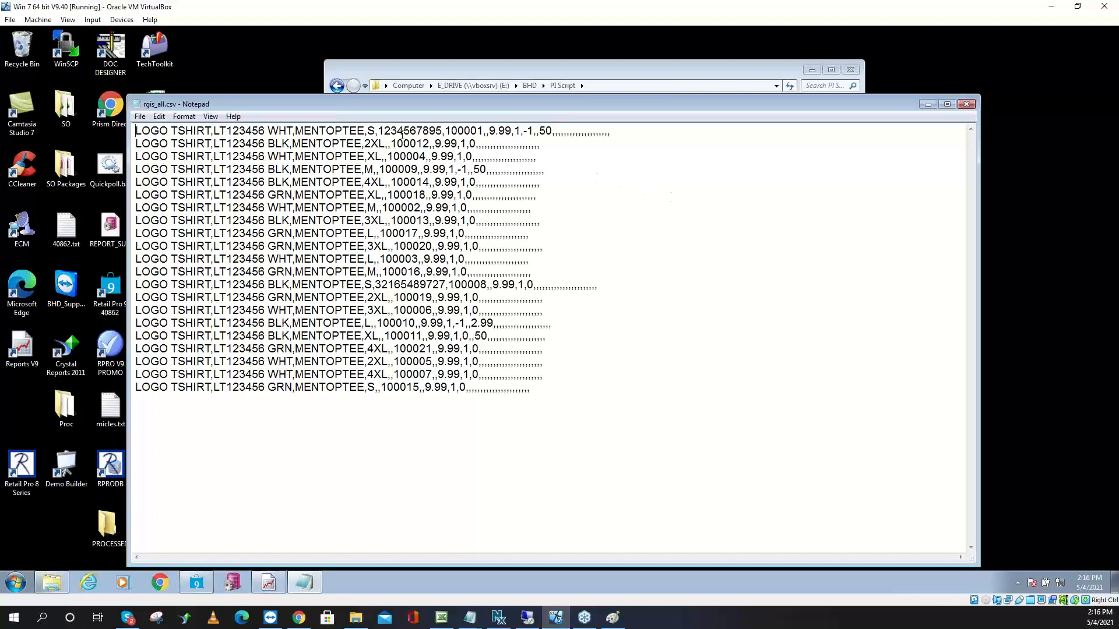
left_click_drag(349, 106, 788, 87)
left_click_drag(495, 64, 256, 85)
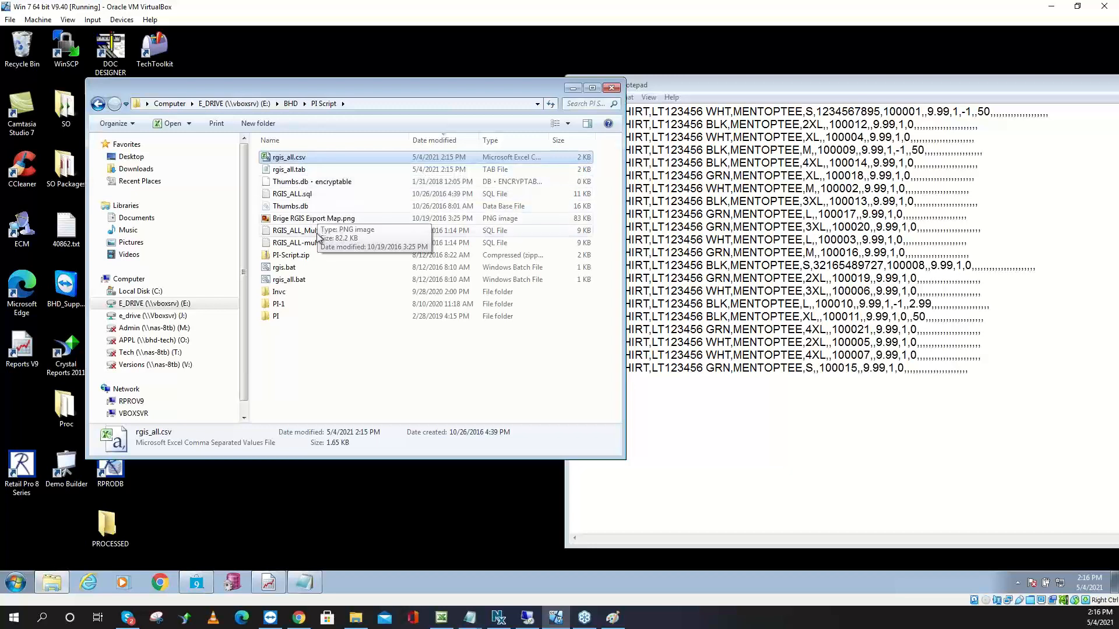
right_click(325, 197)
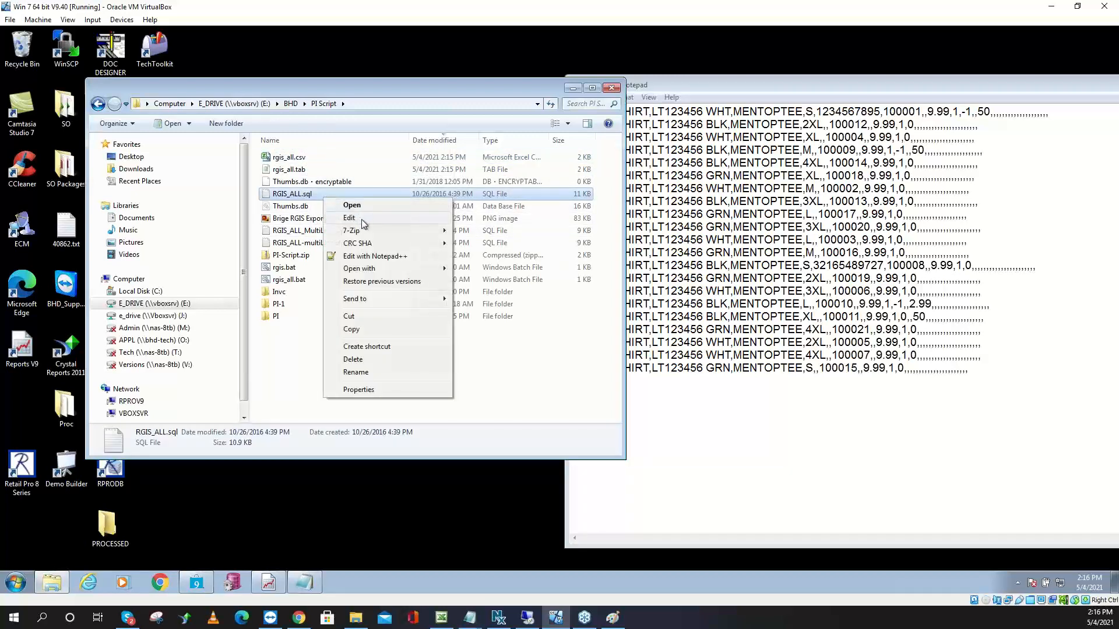
left_click(361, 219)
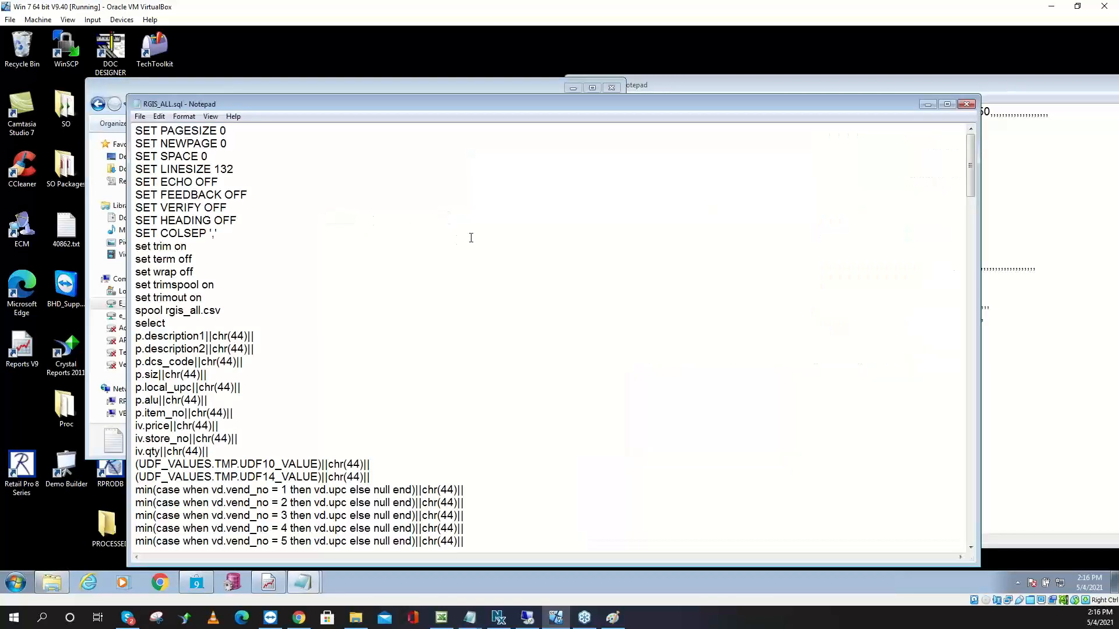
scroll(447, 243, "down", 4)
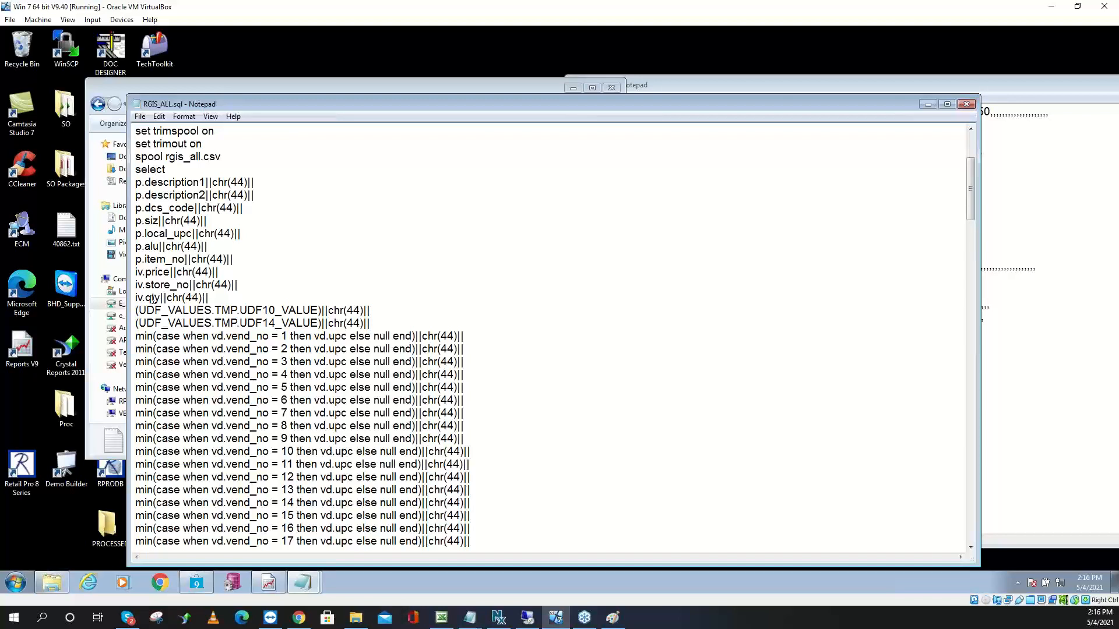
left_click_drag(165, 297, 122, 295)
scroll(400, 324, "down", 5)
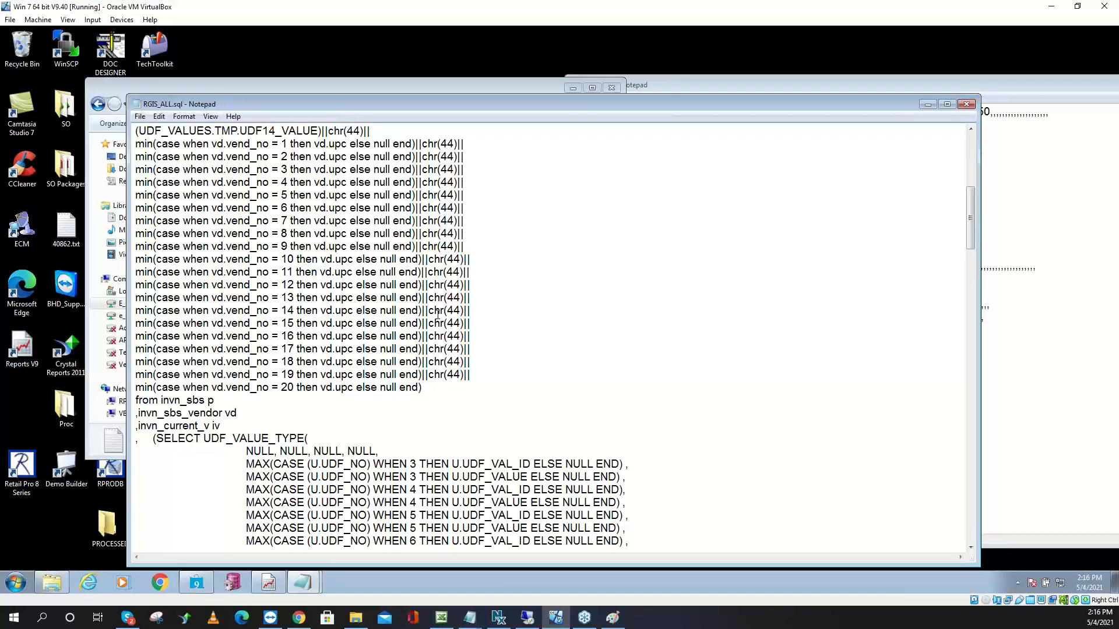
scroll(438, 315, "up", 4)
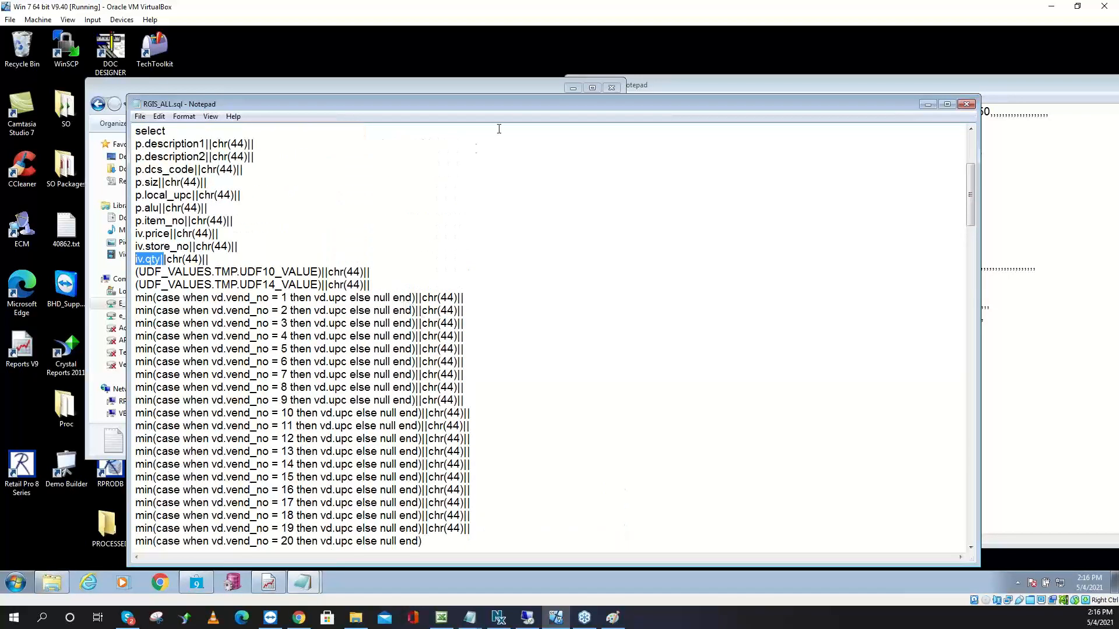
left_click_drag(521, 106, 544, 221)
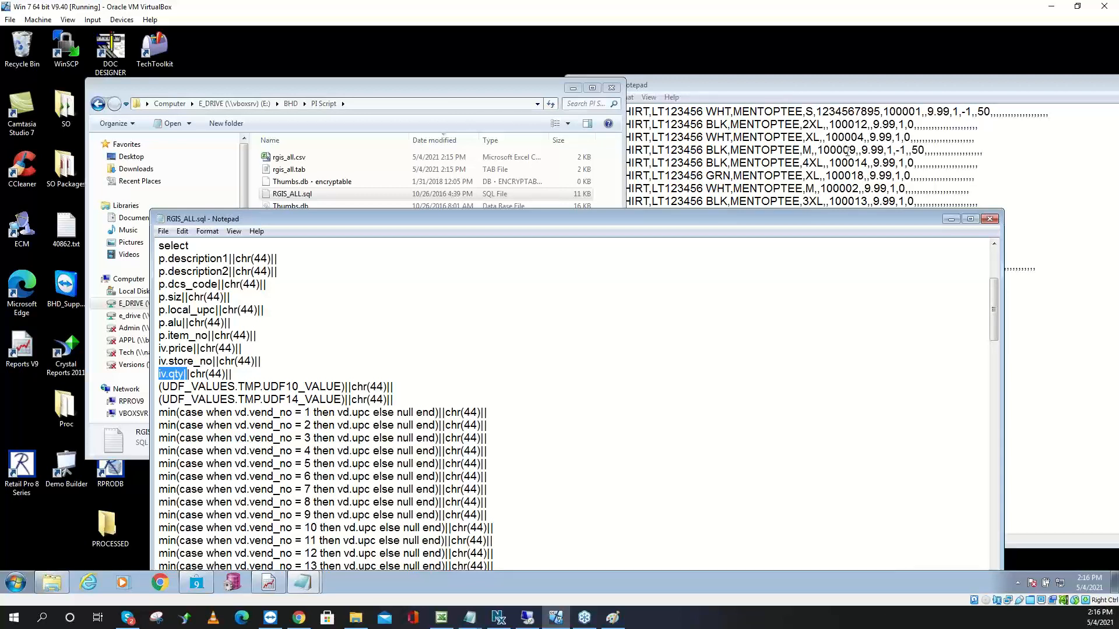
left_click_drag(856, 150, 821, 151)
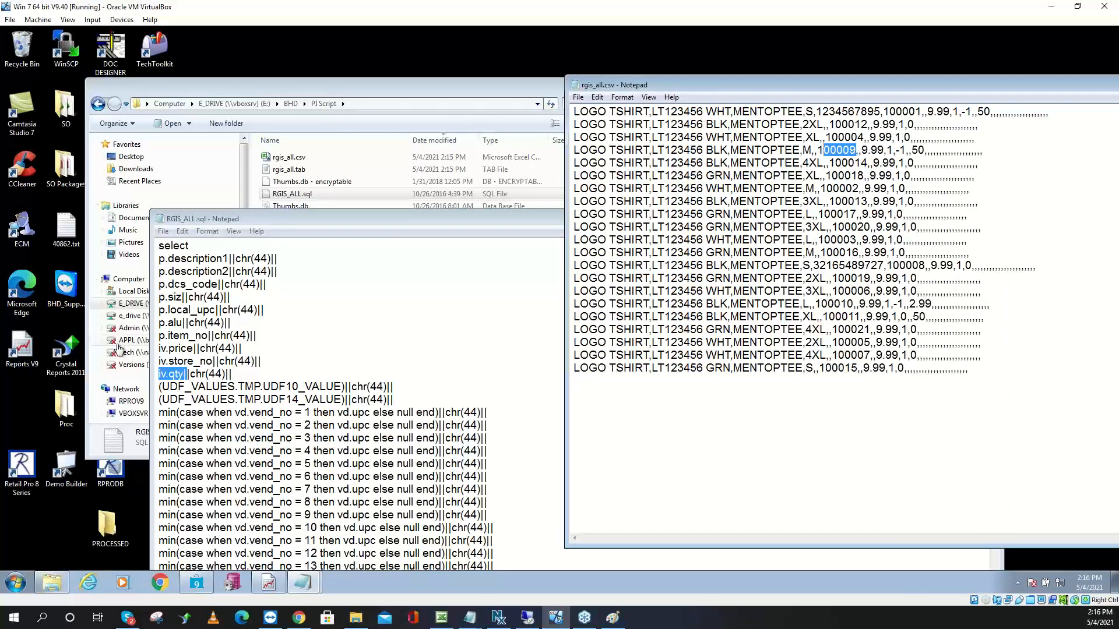
double_click(181, 322)
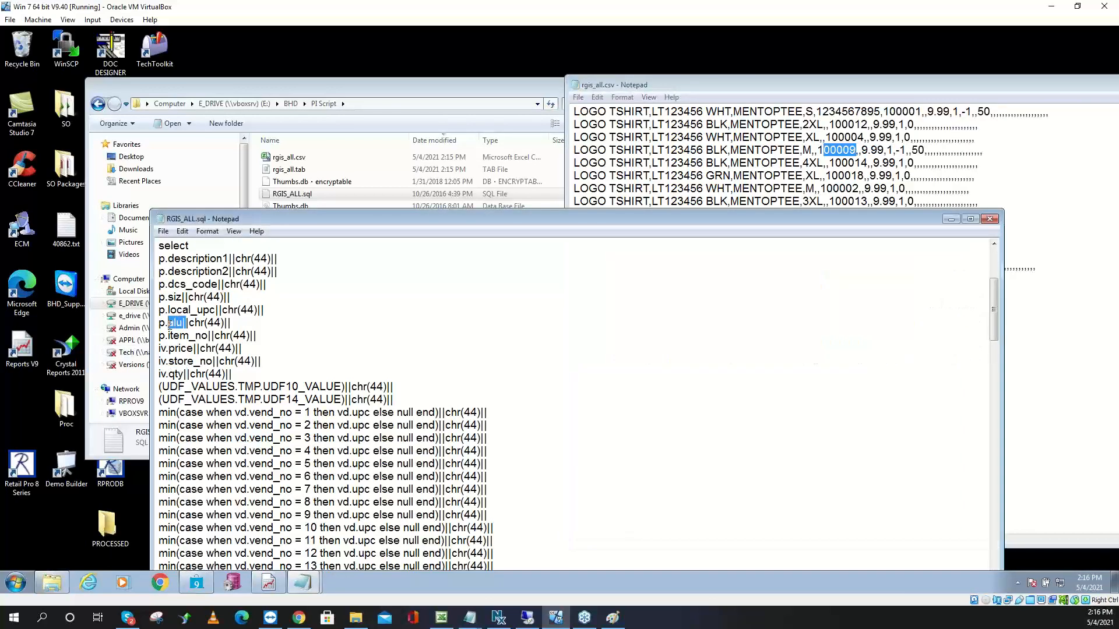
left_click_drag(210, 336, 168, 348)
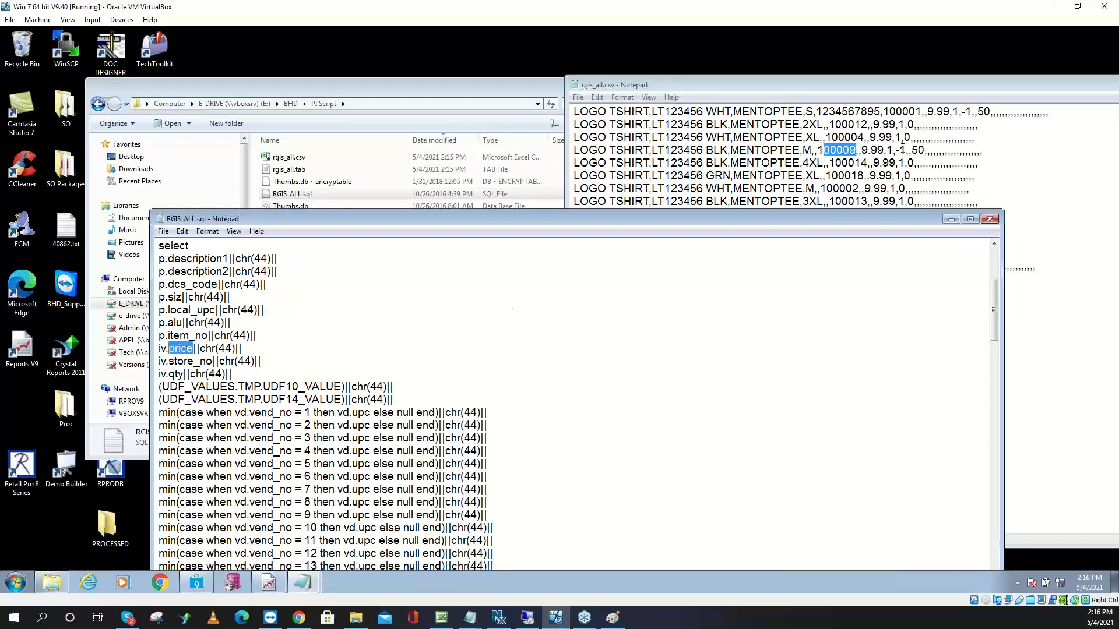
left_click(861, 152)
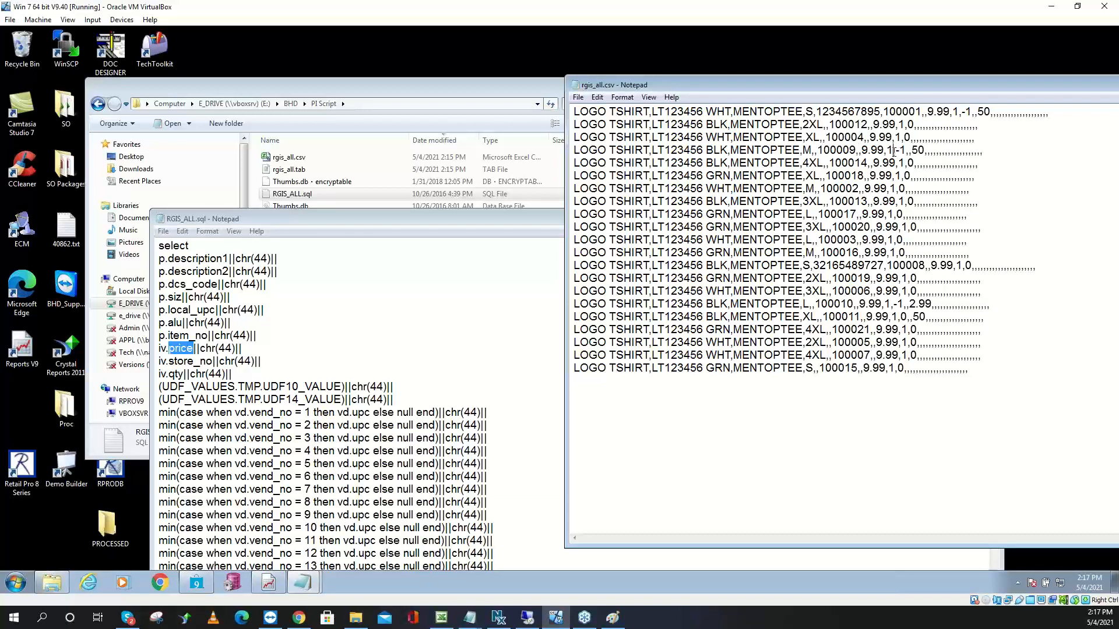
mouse_move(893, 151)
left_mouse_down()
mouse_move(908, 153)
mouse_move(896, 153)
left_mouse_up()
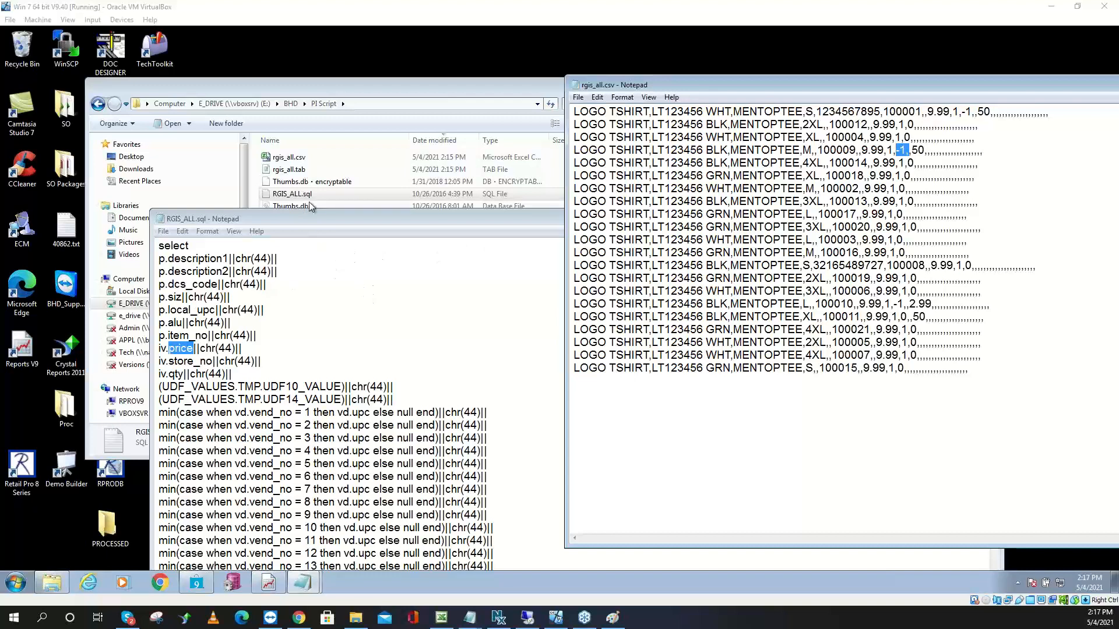
left_click_drag(306, 222, 276, 85)
scroll(328, 261, "down", 4)
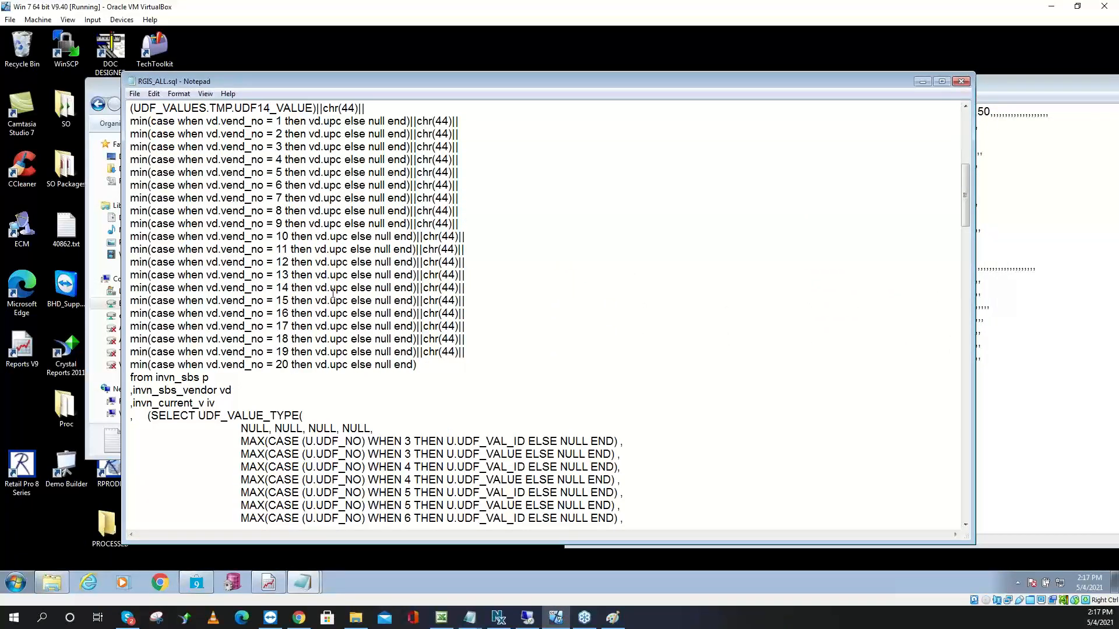
Highlight the 'WHERE U.UDF_TYPE =3' condition in RGIS_ALL.sql, then close the query
scroll(333, 293, "down", 13)
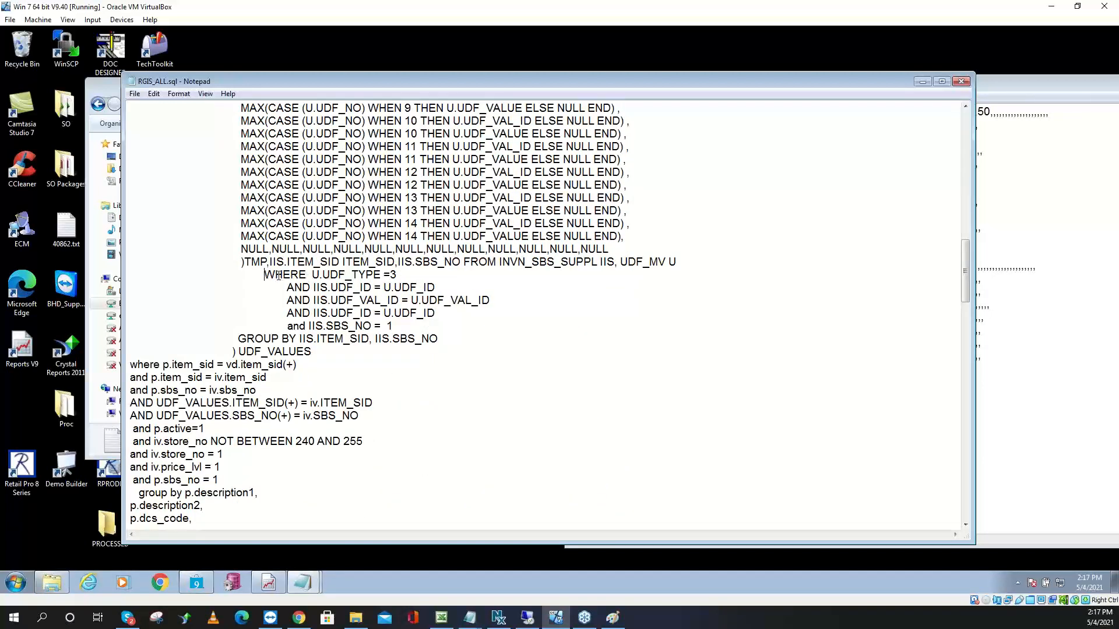
left_click_drag(265, 275, 409, 269)
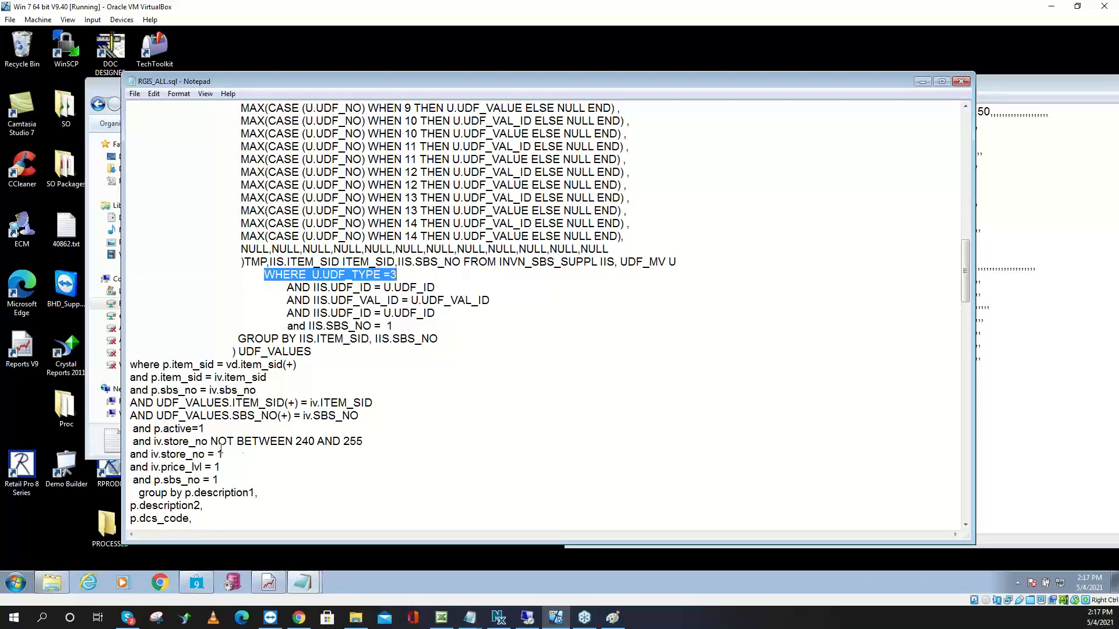
scroll(406, 426, "down", 2)
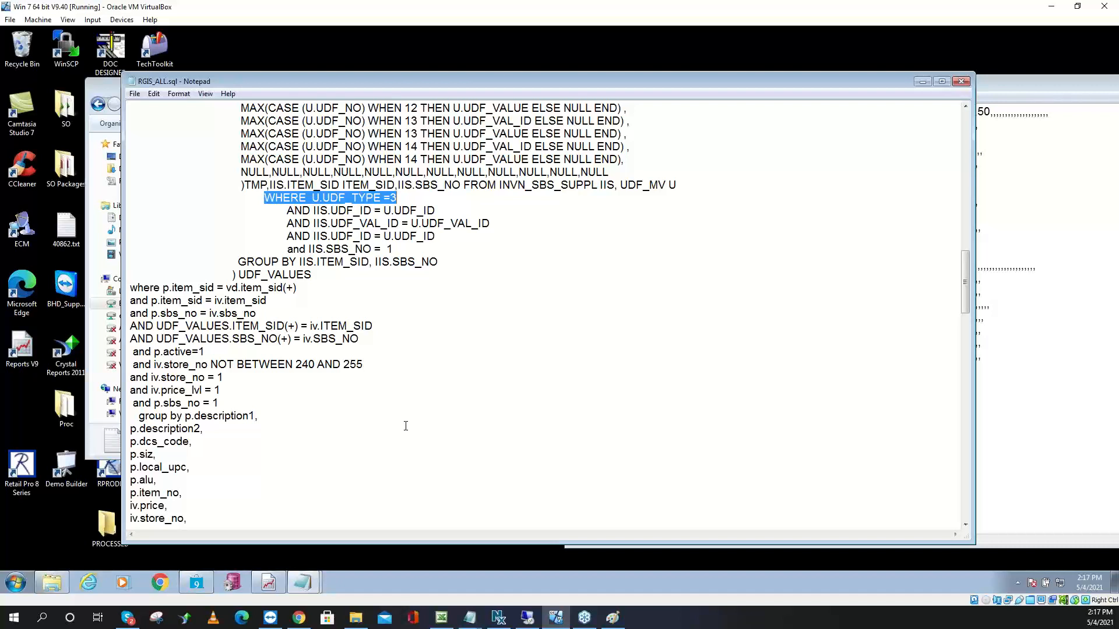
scroll(406, 426, "up", 3)
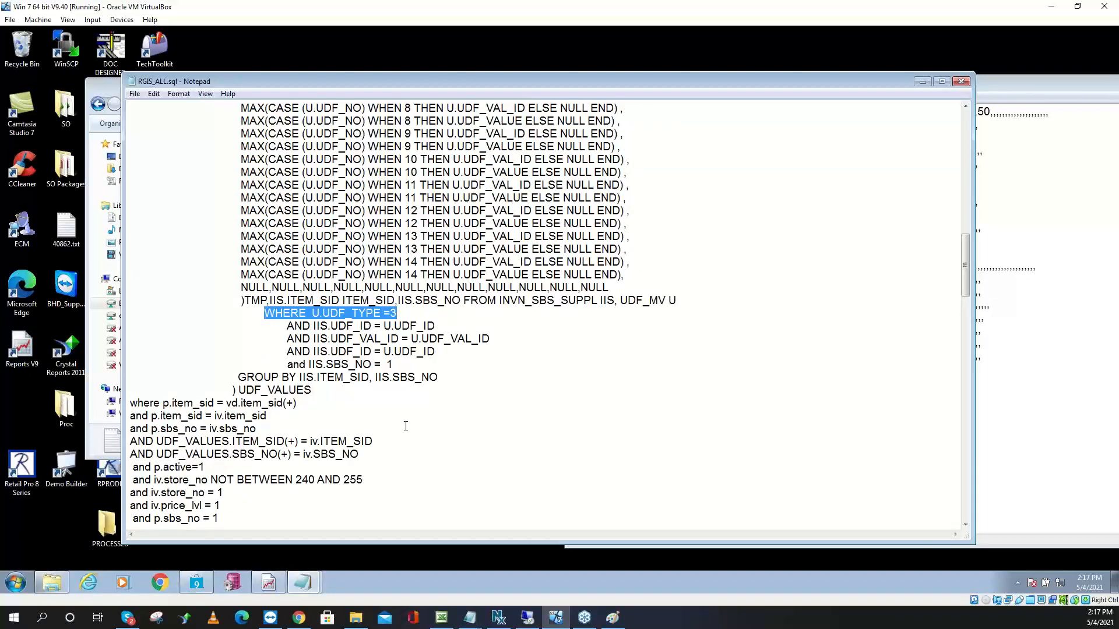
scroll(406, 426, "up", 5)
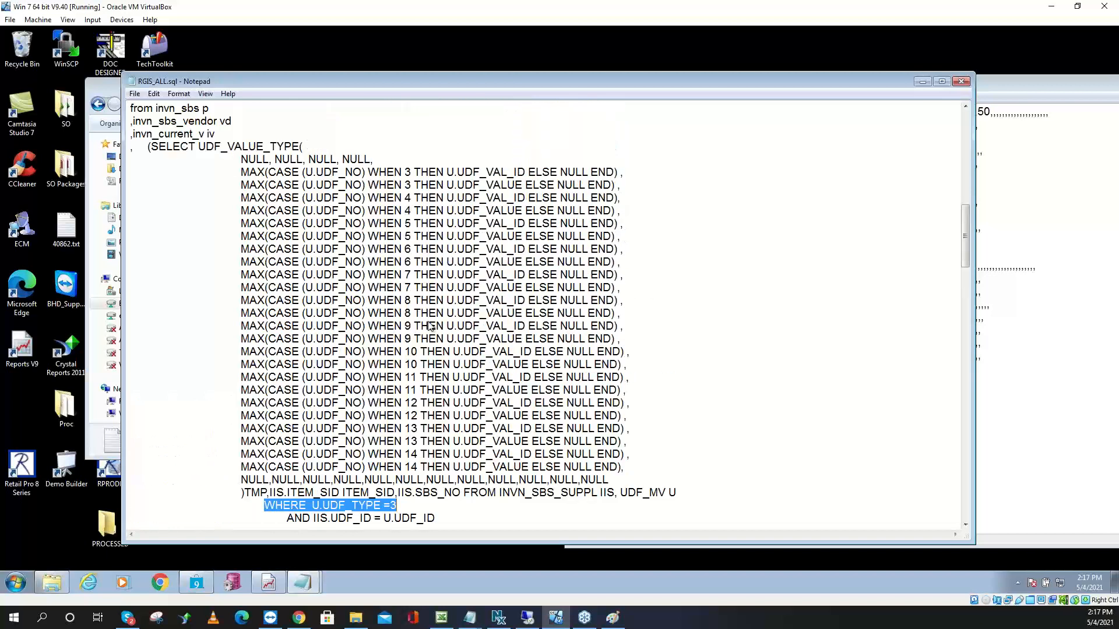
left_click(960, 82)
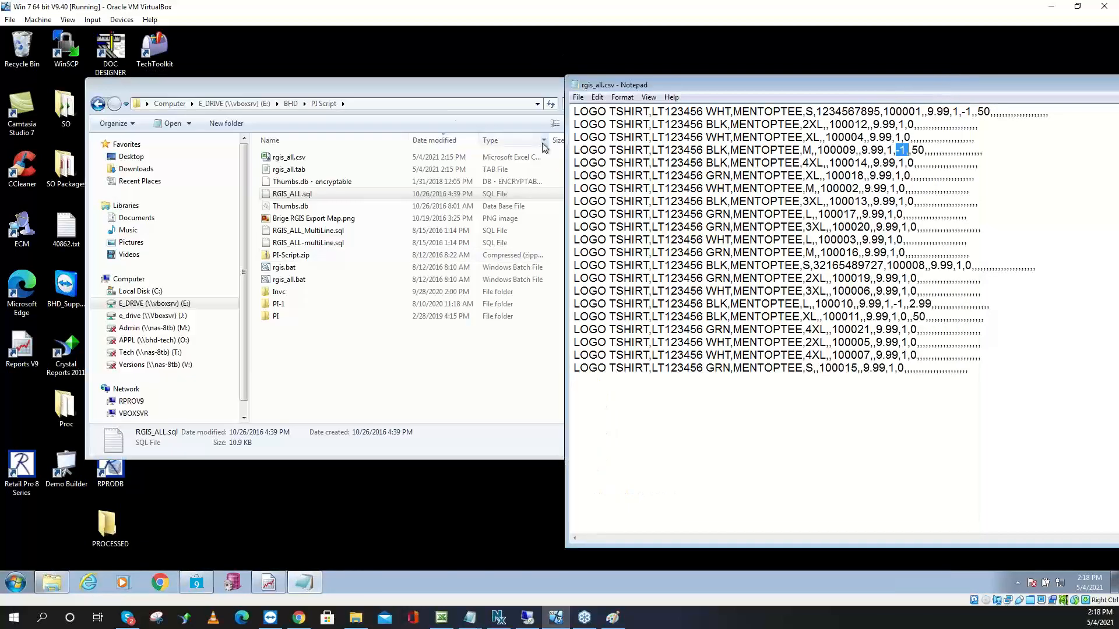
Open rgis_all.tab in Notepad to view its contents, then close it
right_click(298, 169)
left_click(325, 187)
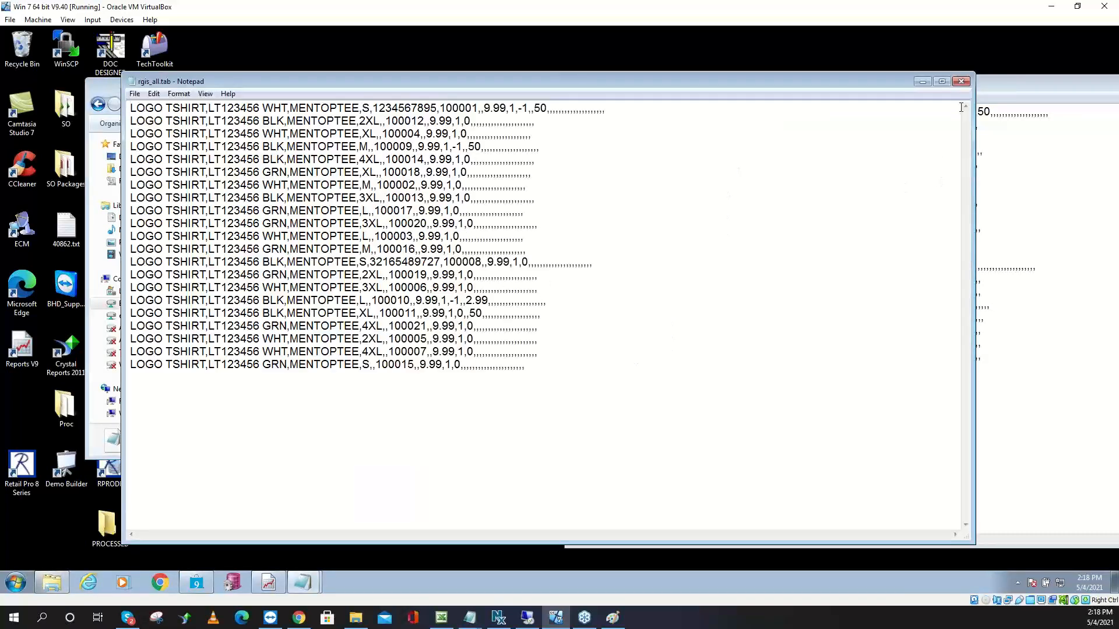
left_click(961, 81)
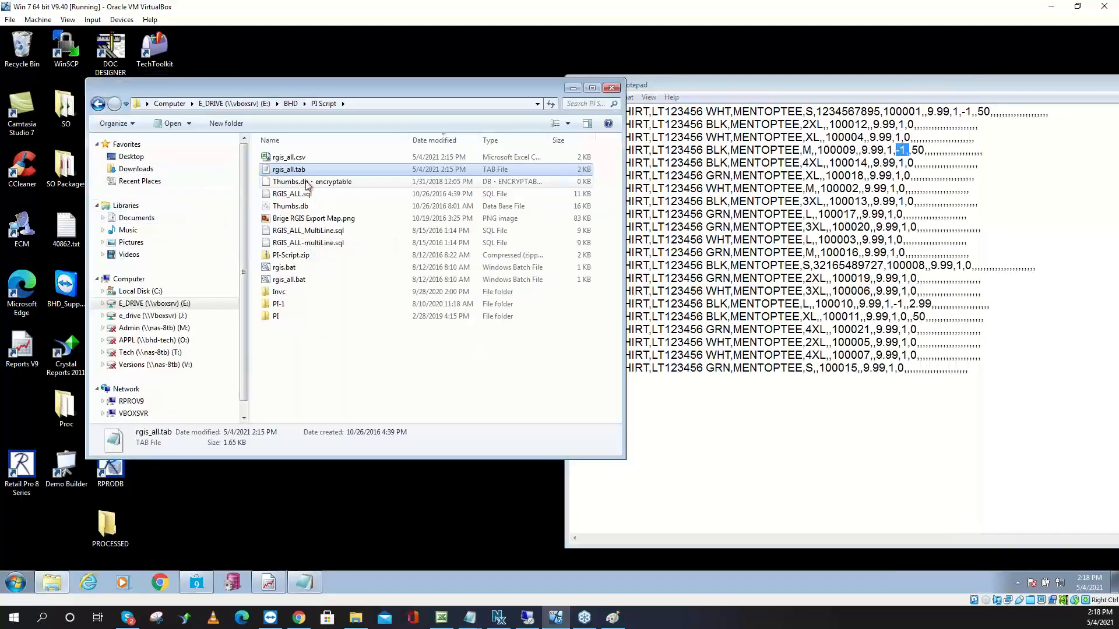
Go up to BHD, enter the PI RGIS folder, and open rgis.tab in Notepad
left_click(295, 104)
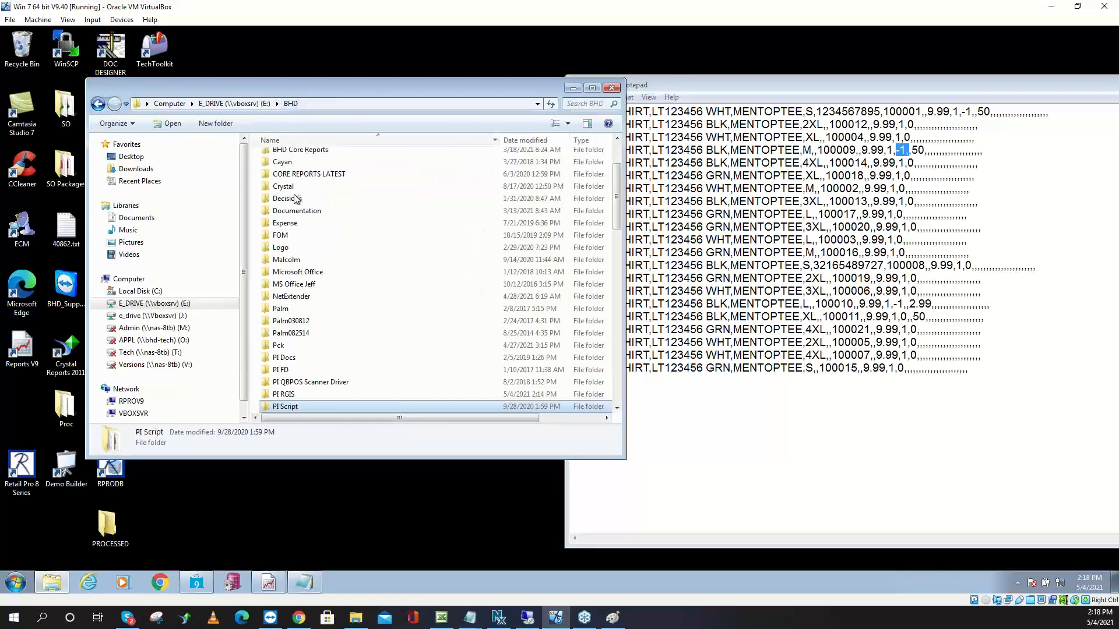
double_click(287, 395)
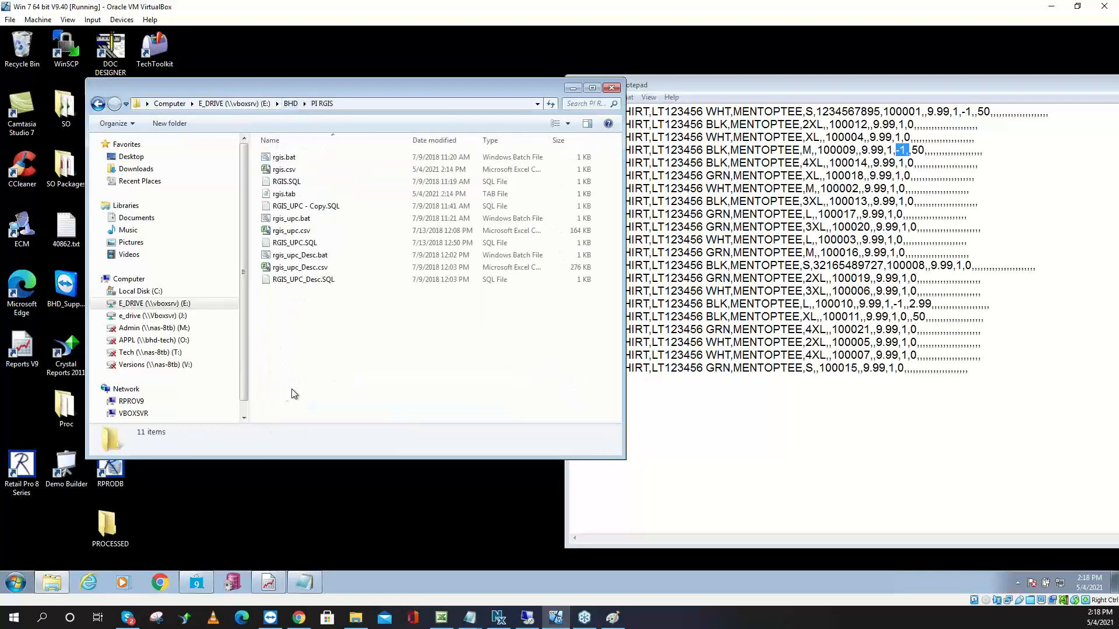
left_click(303, 156)
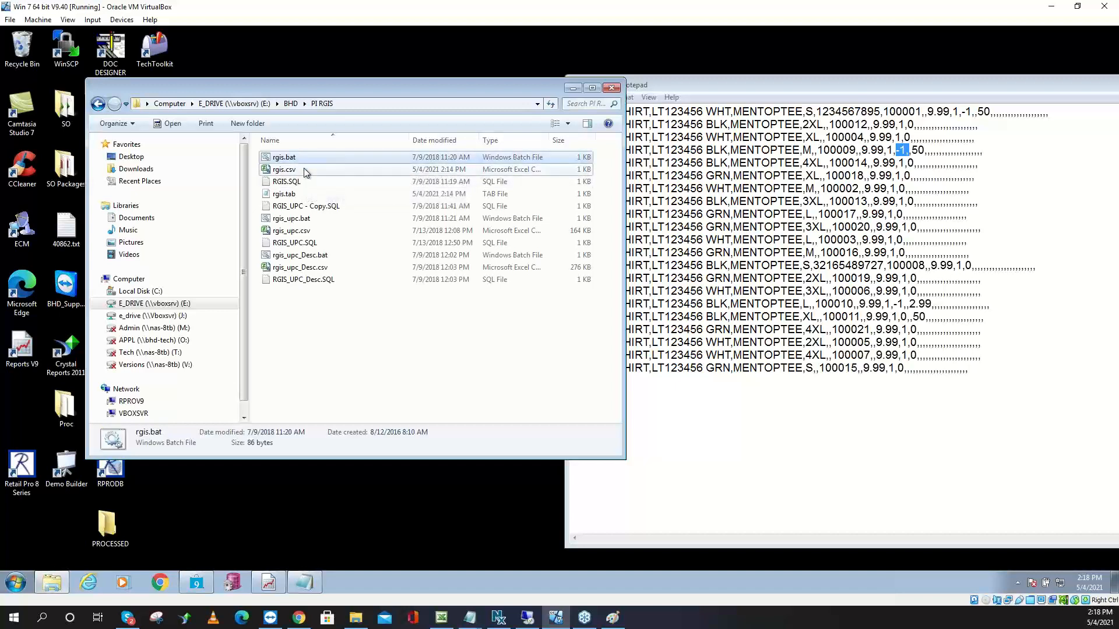
left_click(303, 169)
left_click(307, 194)
right_click(307, 193)
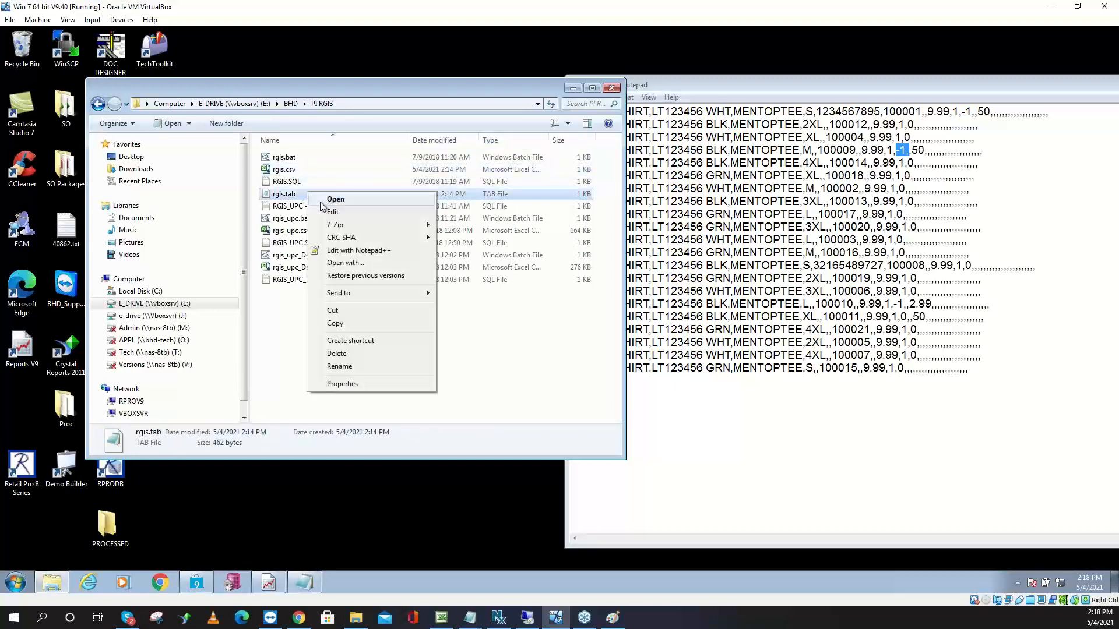
left_click(324, 210)
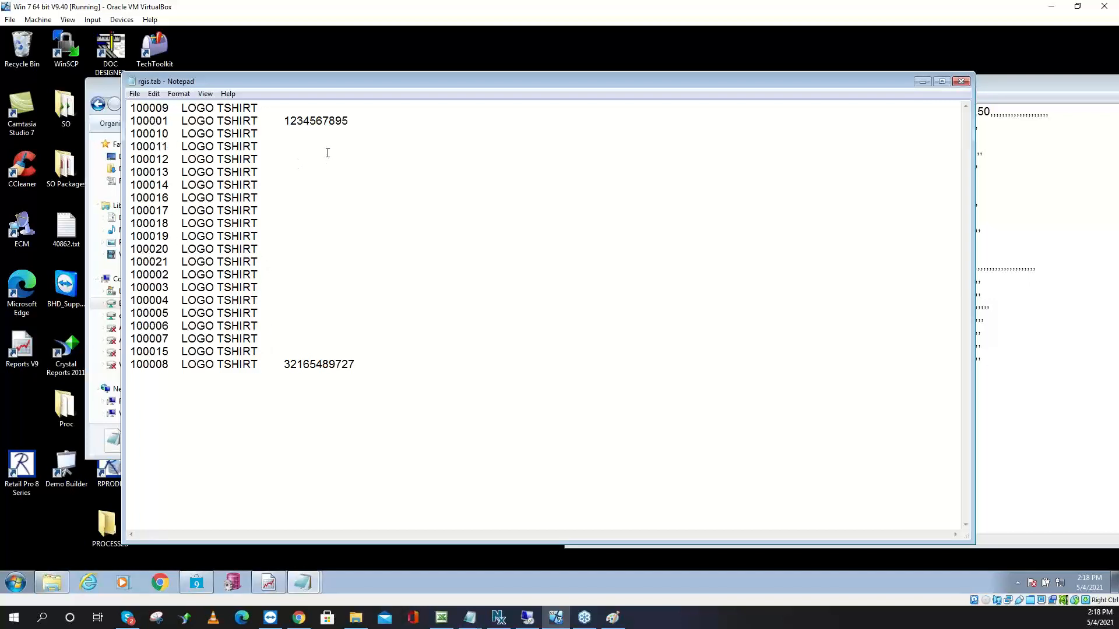
Highlight item number 100010 and LOGO in rgis.tab, then bring up the Edit menu to search
left_click_drag(168, 136, 129, 133)
left_click(201, 135)
double_click(203, 135)
left_click(155, 95)
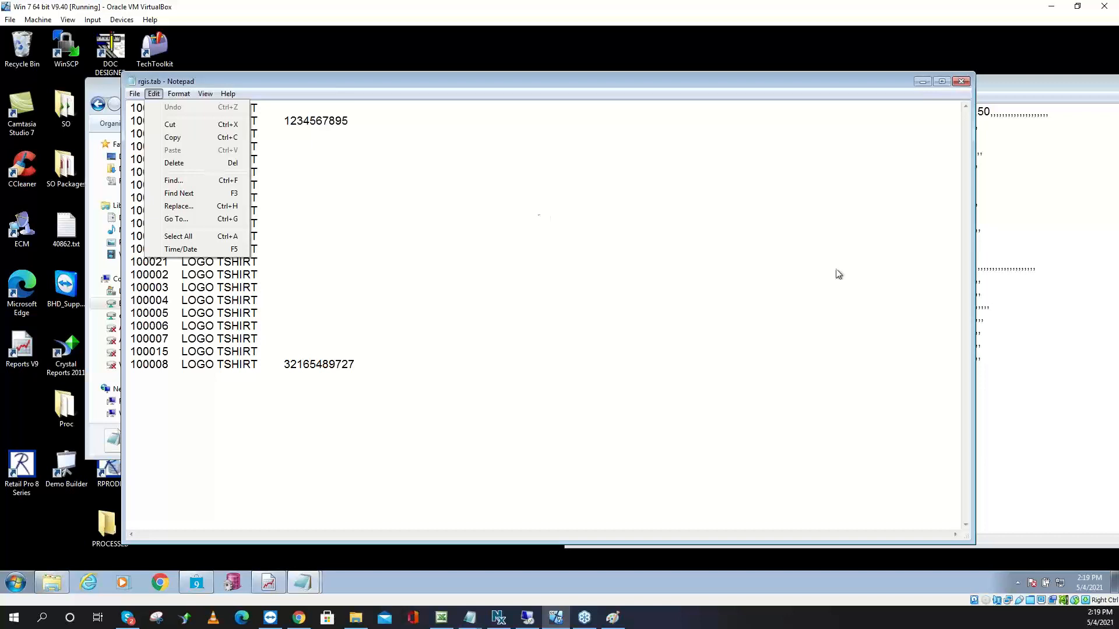
Close the rgis.tab and rgis_all.csv Notepad windows to return to the PI RGIS folder
left_click(955, 82)
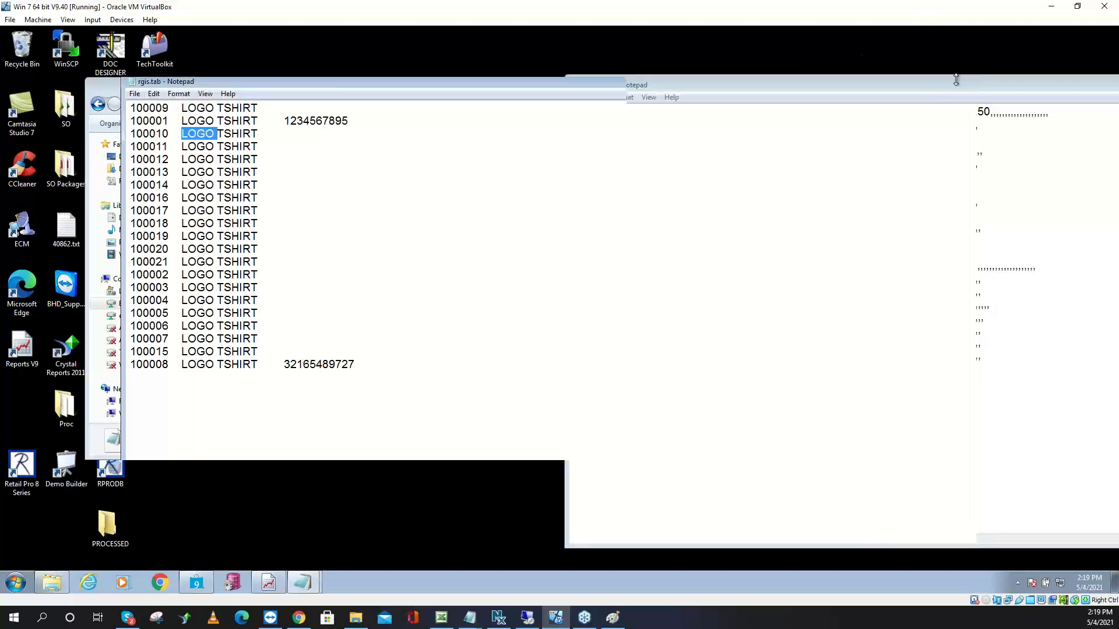
left_click(956, 83)
left_click_drag(971, 86, 508, 65)
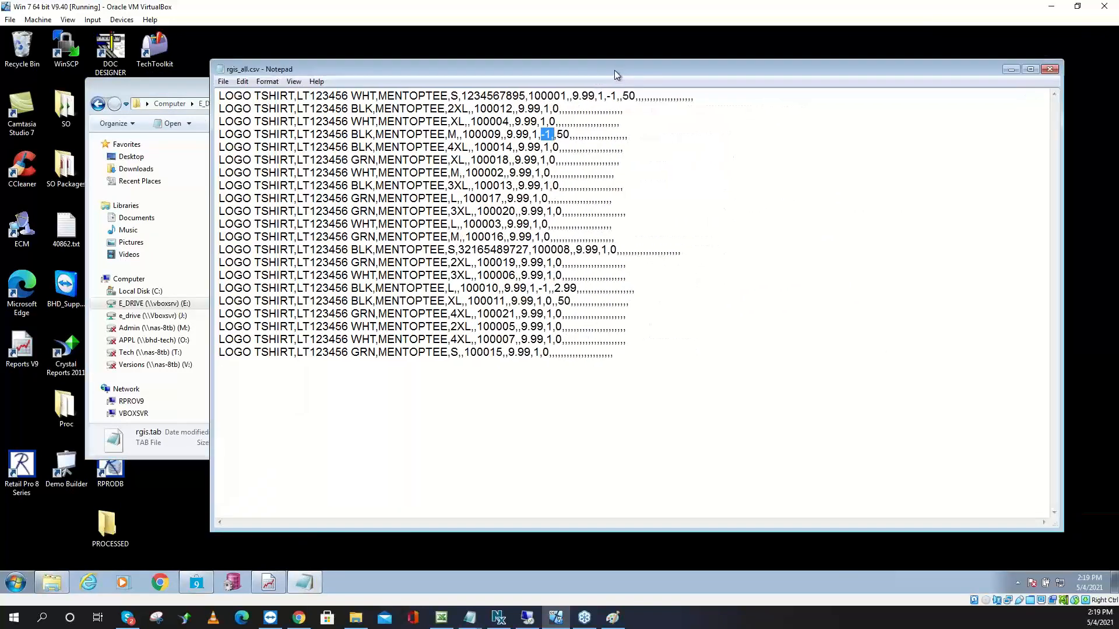
left_click(1047, 70)
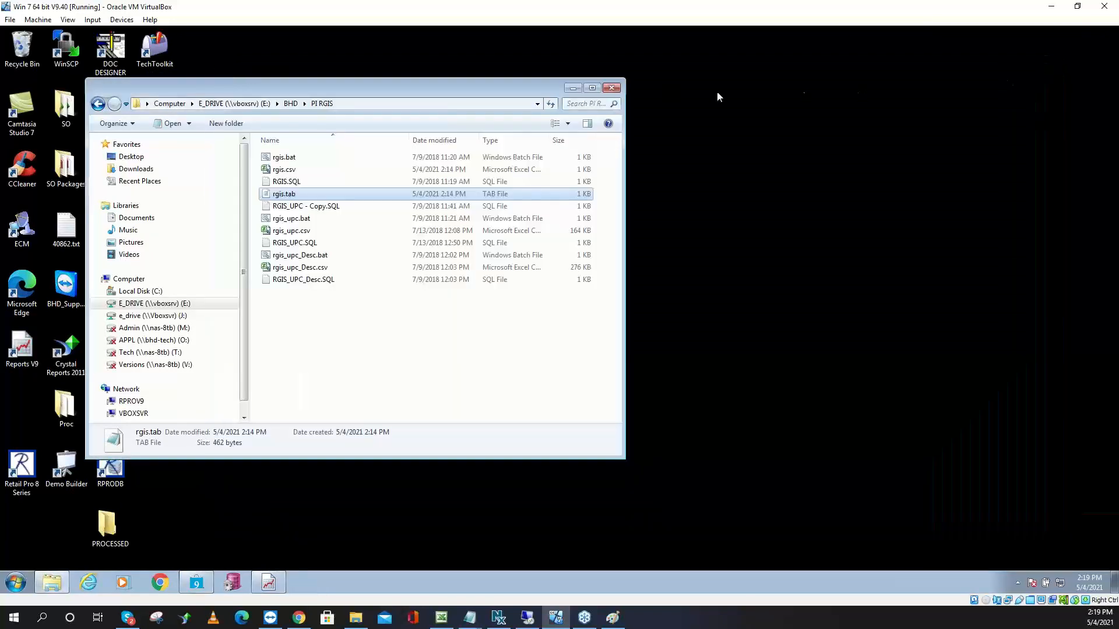
Browse from Computer into Local Disk (C:) and the RetailPro9 folder
left_click(170, 103)
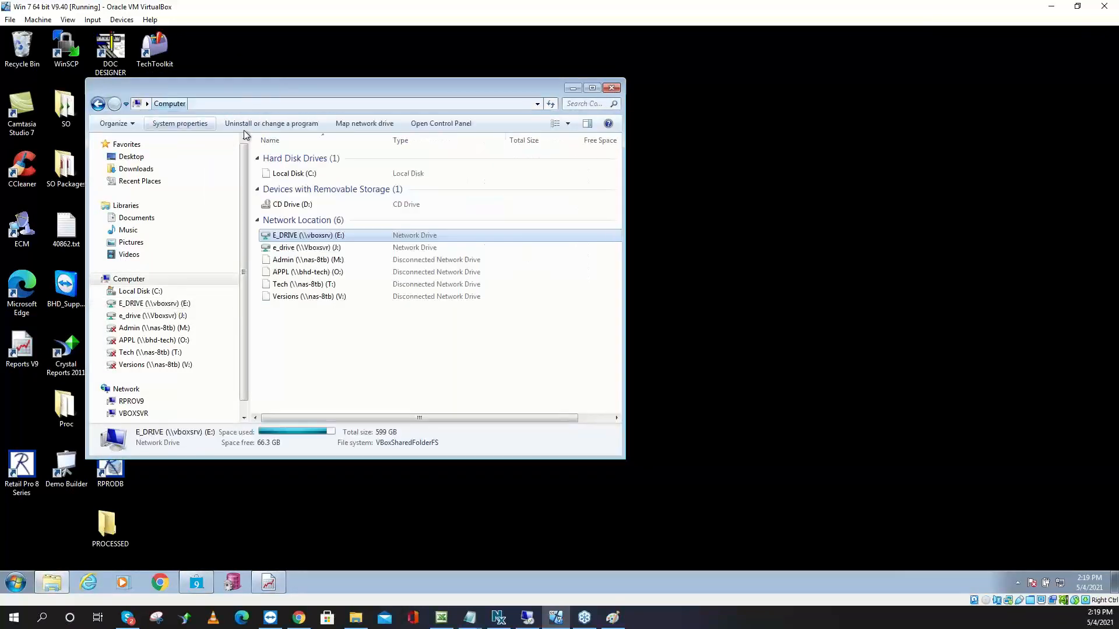
double_click(315, 175)
scroll(297, 330, "down", 2)
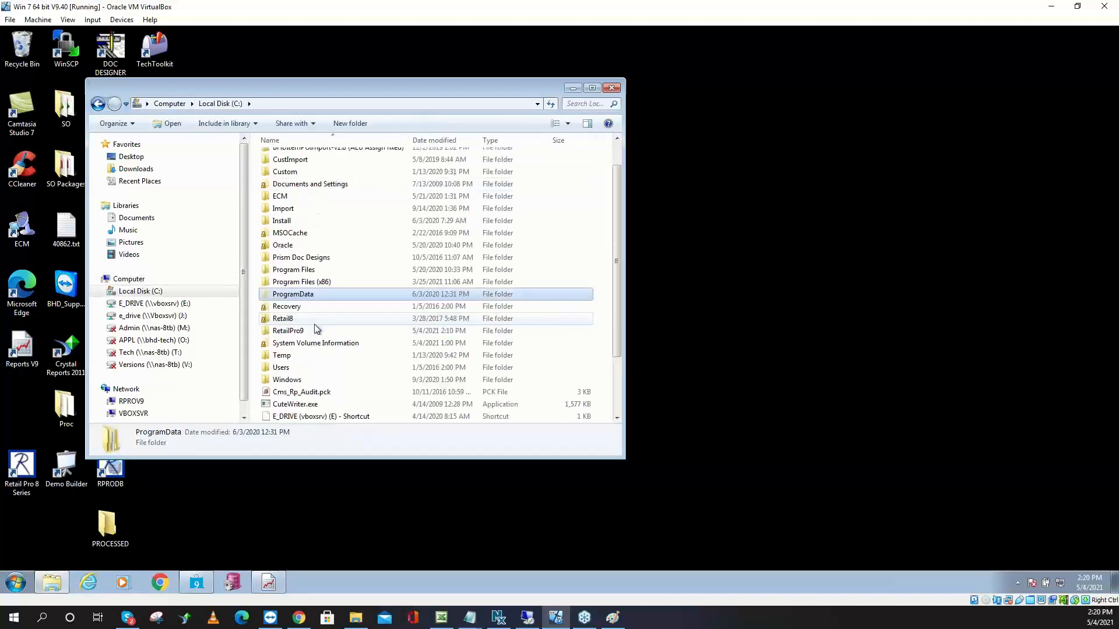
double_click(310, 295)
scroll(313, 303, "down", 11)
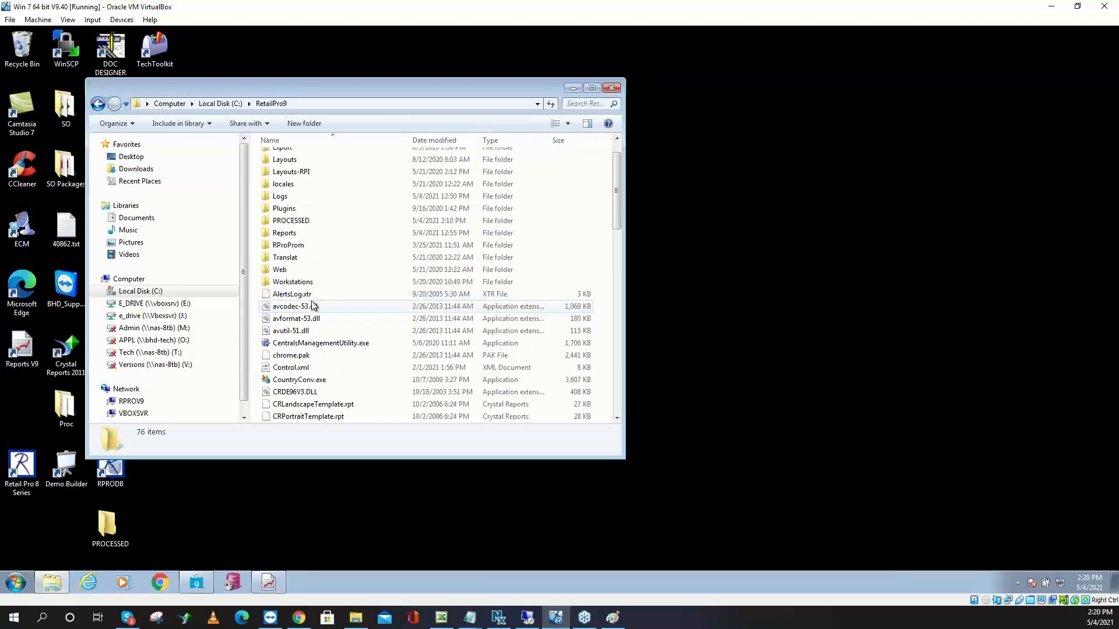
scroll(316, 313, "down", 3)
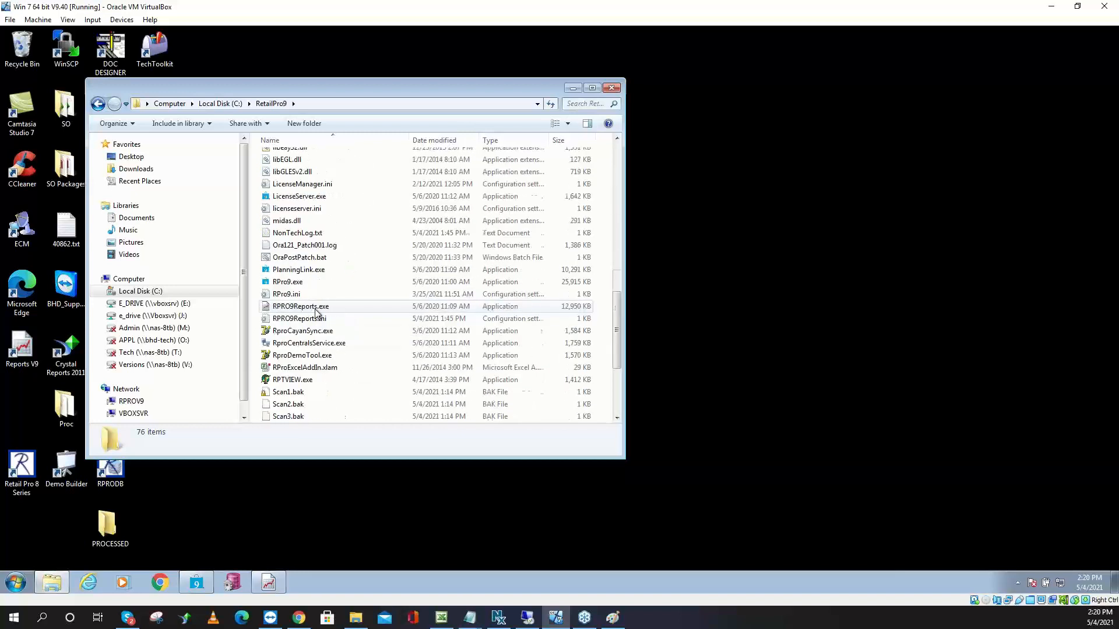
Look over RPro9.exe, TechToolkit.exe and RPRO9Reports.exe, then bring up the running Report Viewer
left_click(305, 283)
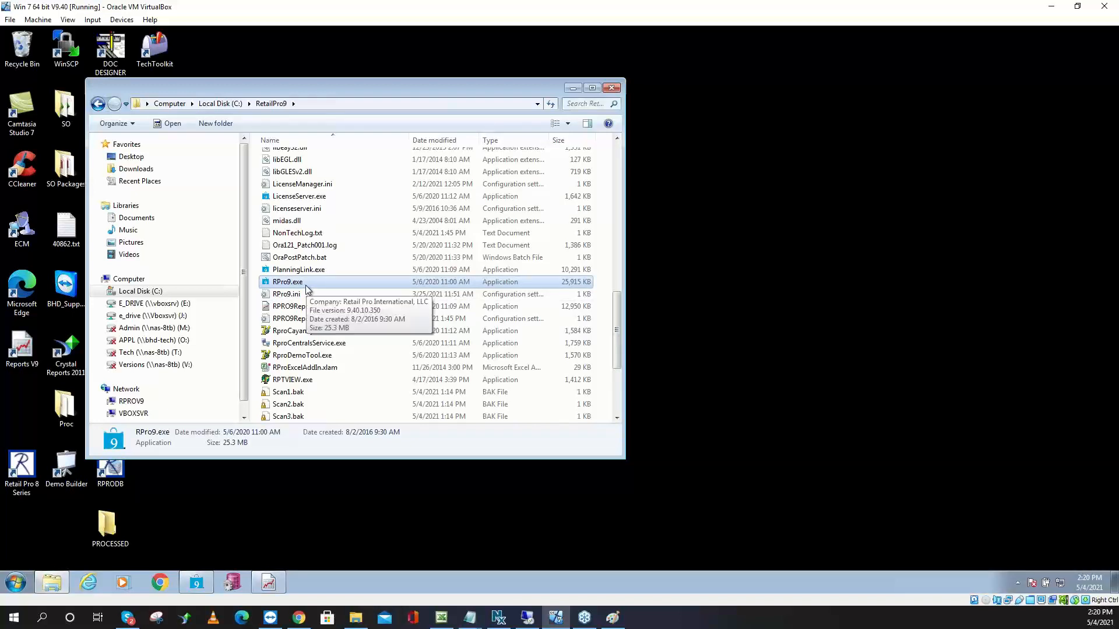
scroll(314, 303, "down", 3)
scroll(320, 319, "down", 1)
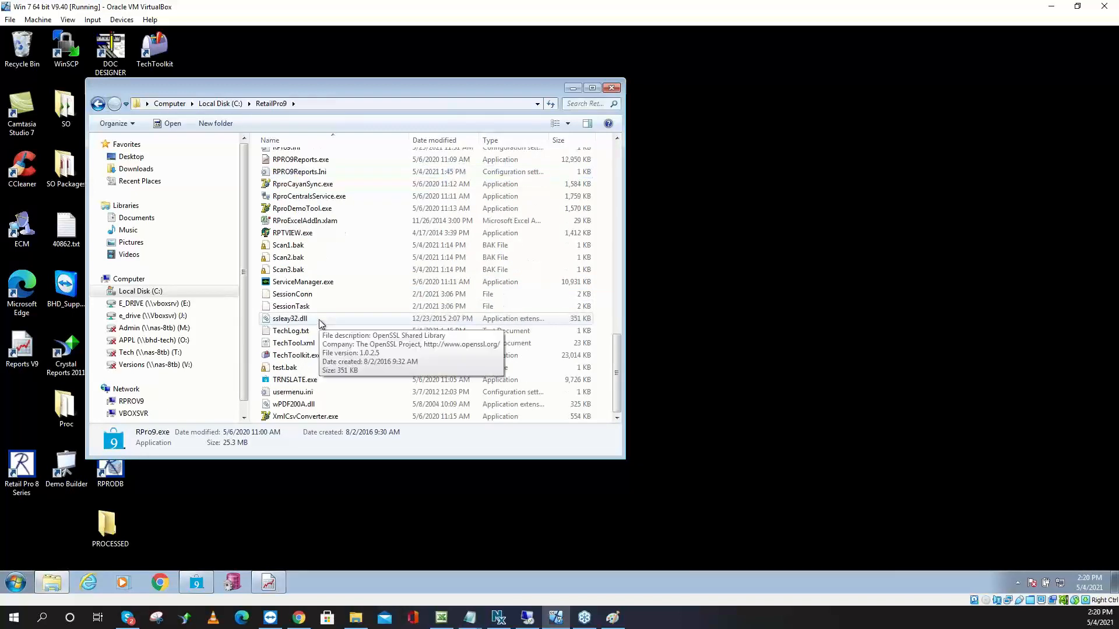
left_click(322, 360)
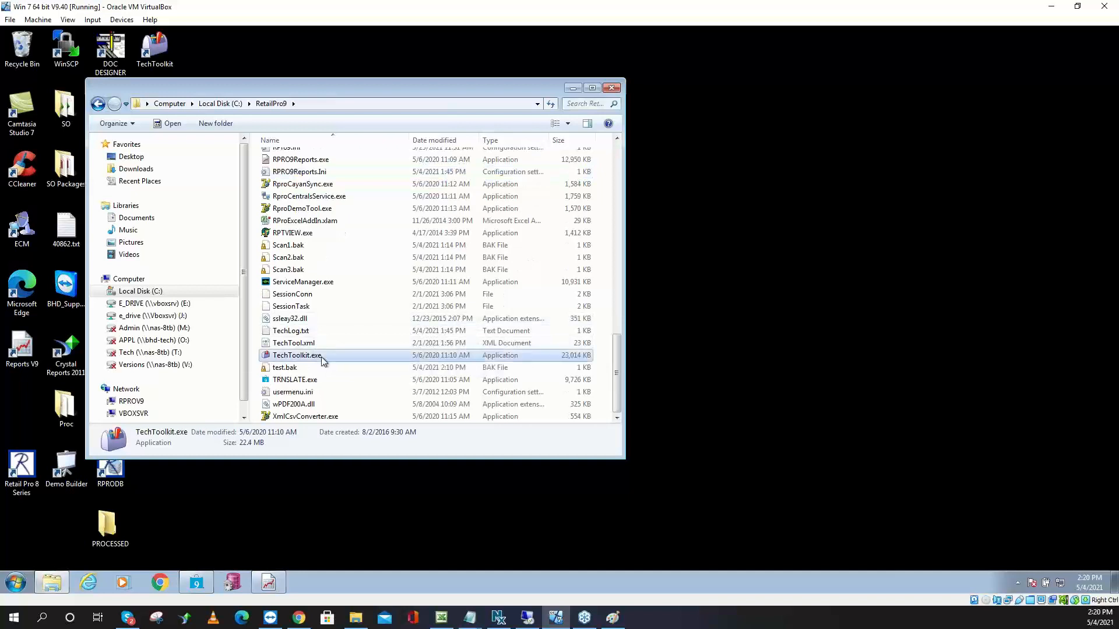
scroll(323, 358, "up", 3)
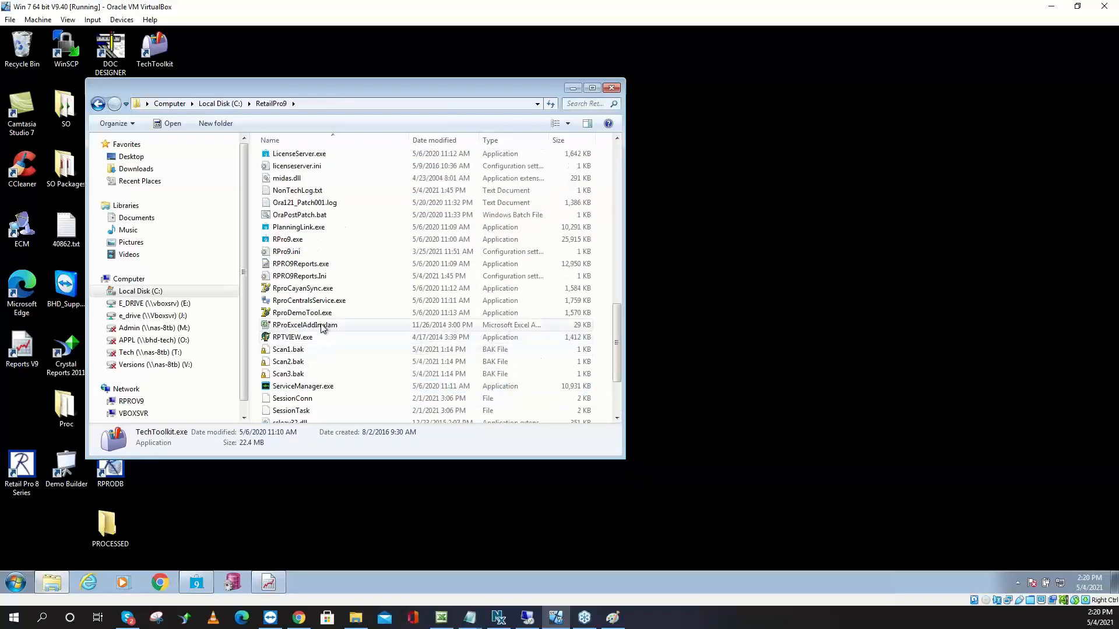
left_click(305, 267)
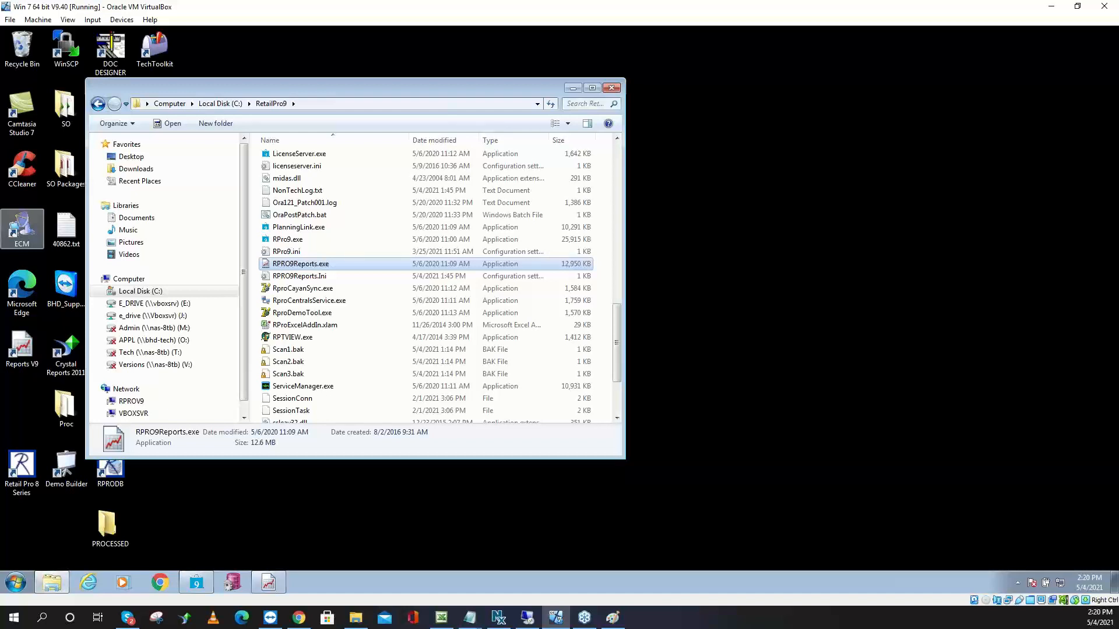
left_click(269, 582)
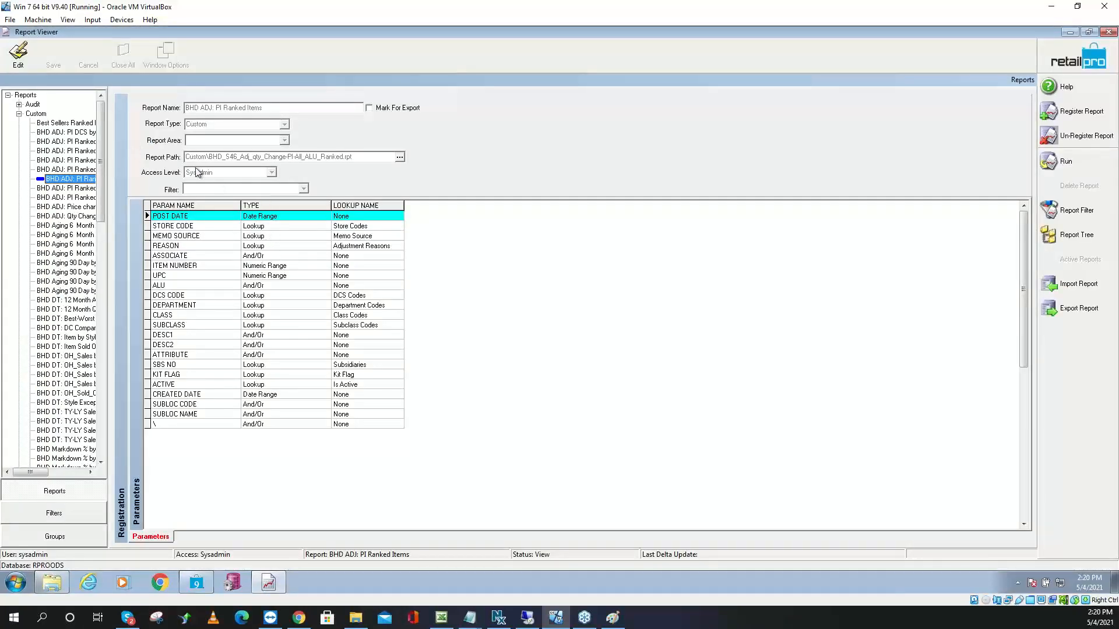
Try giving the PI Ranked Items report access level 4, then discard the edits after a changed-by-another-user error
left_click(18, 57)
left_click(271, 173)
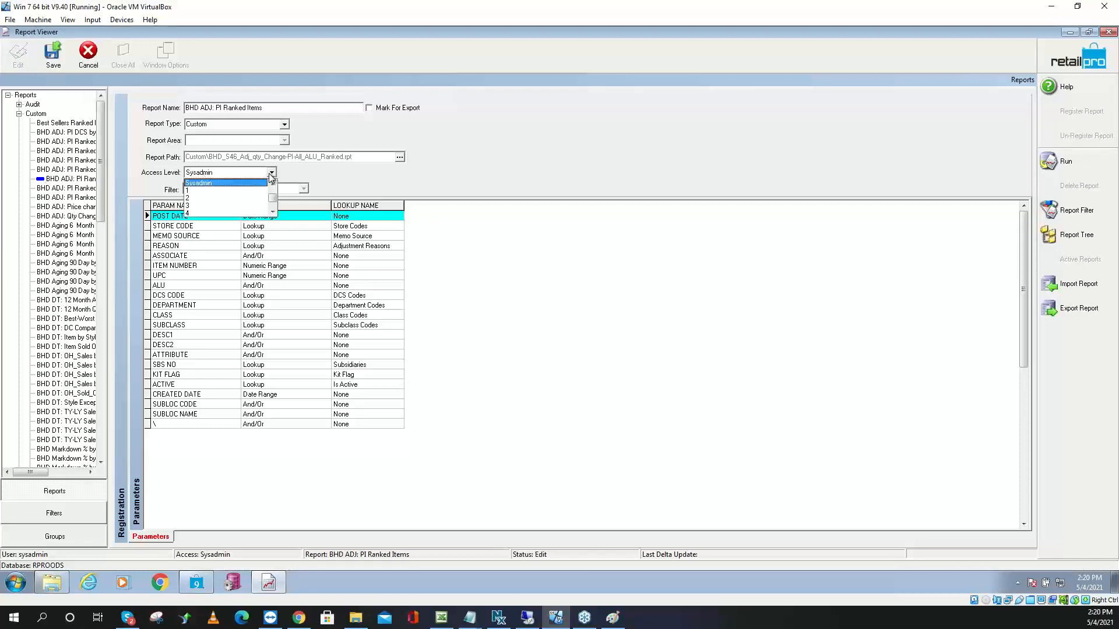
left_click(215, 212)
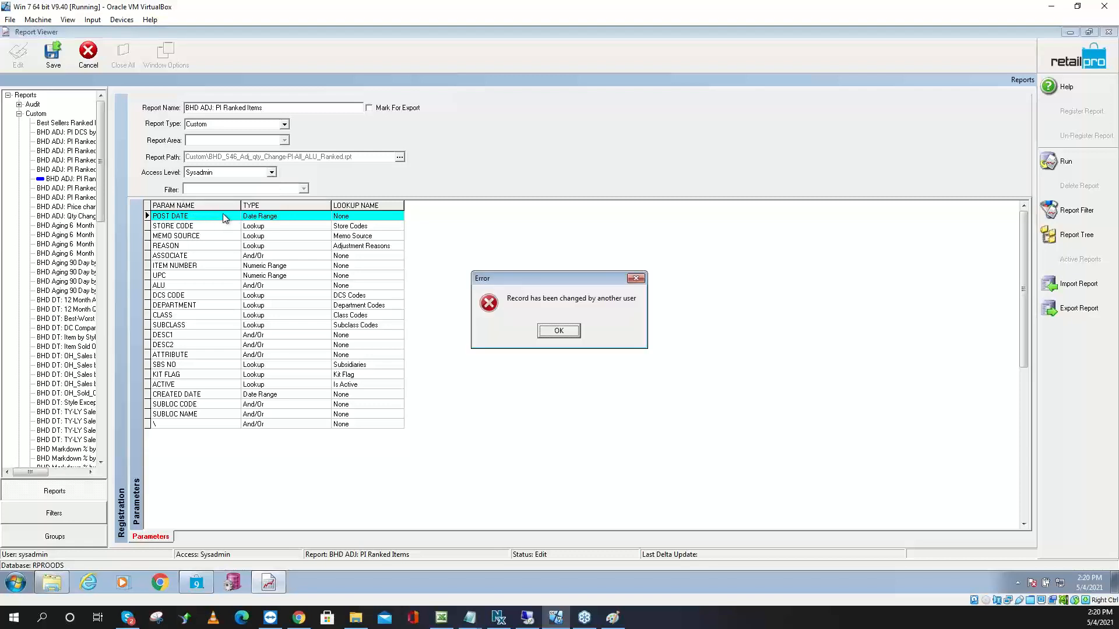
left_click(549, 331)
left_click(89, 53)
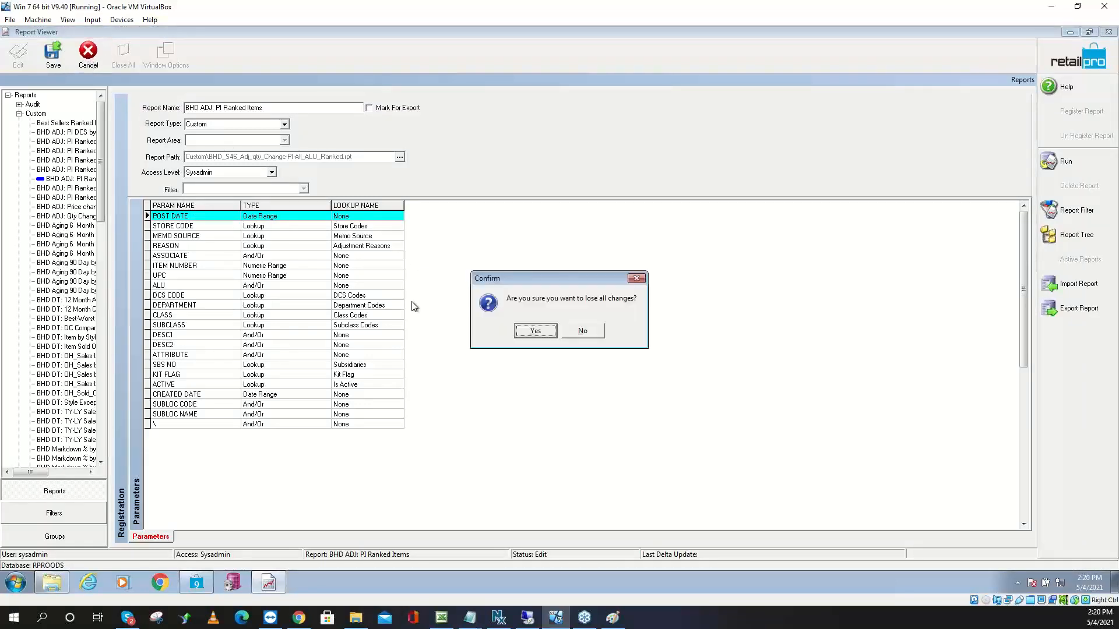
left_click(518, 332)
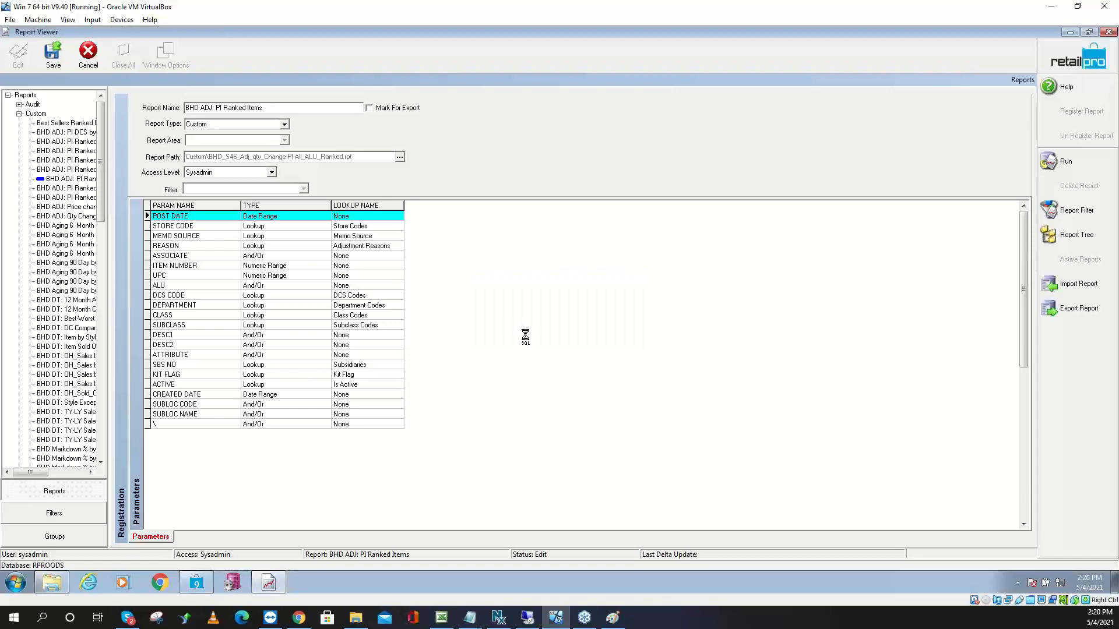
Set the BHD DT: 12 Month All Trend by DCS report to access level 4, save, and minimize the viewer
left_click(67, 298)
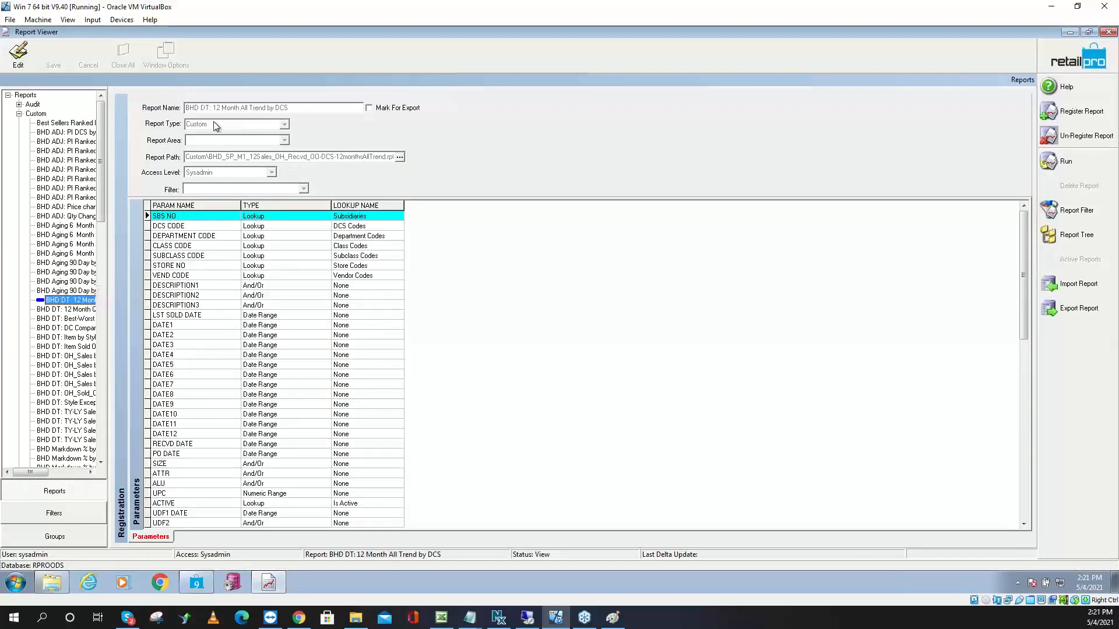
left_click(15, 58)
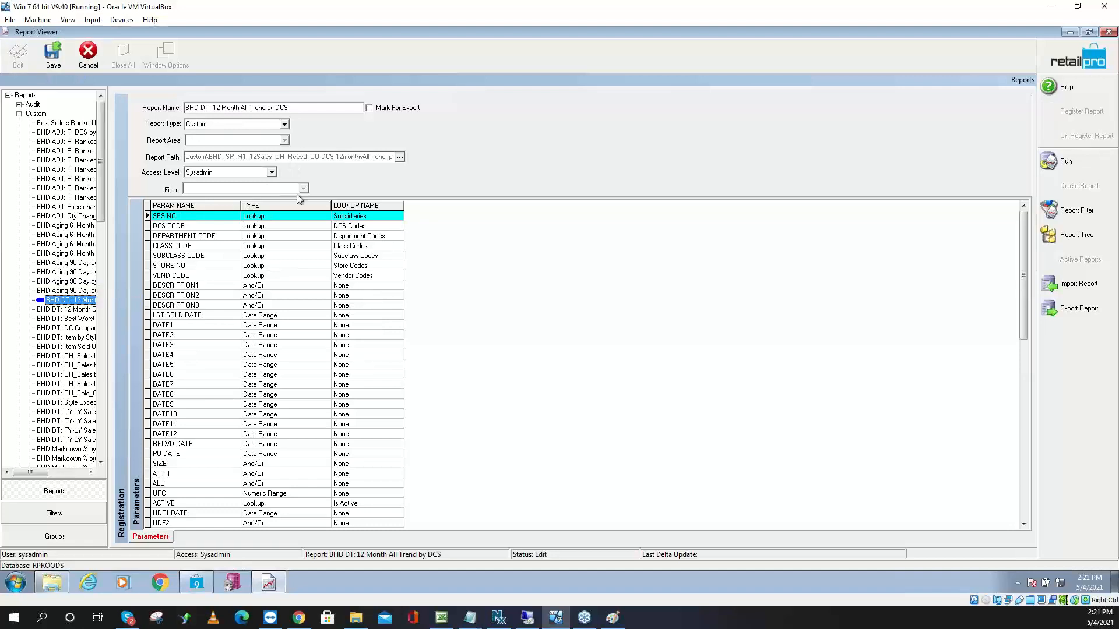
left_click(272, 173)
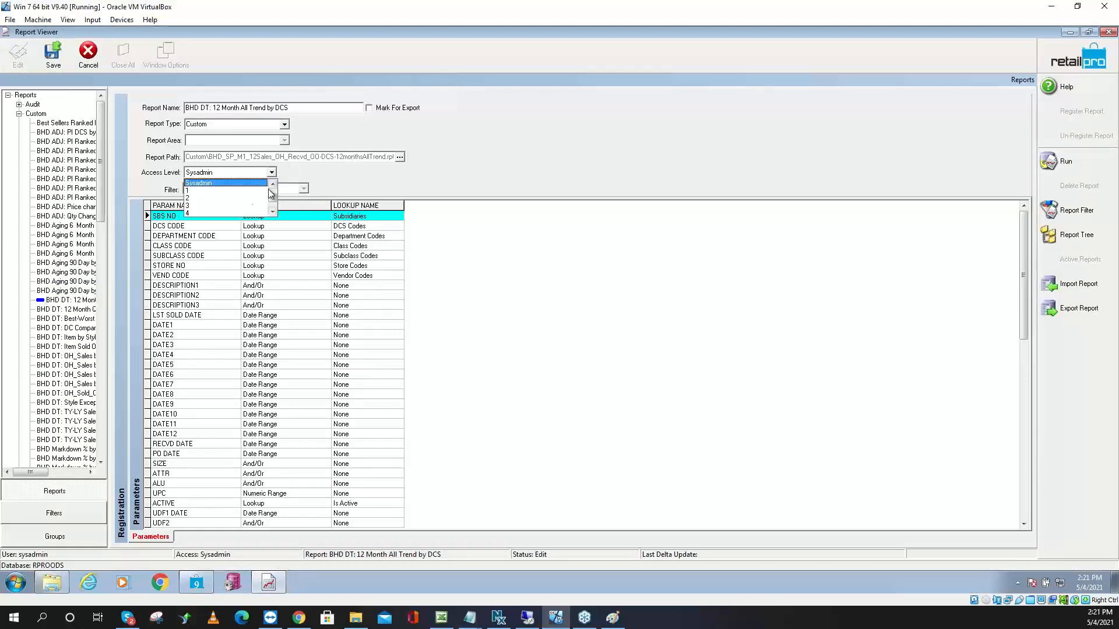
left_click(232, 213)
left_click(50, 58)
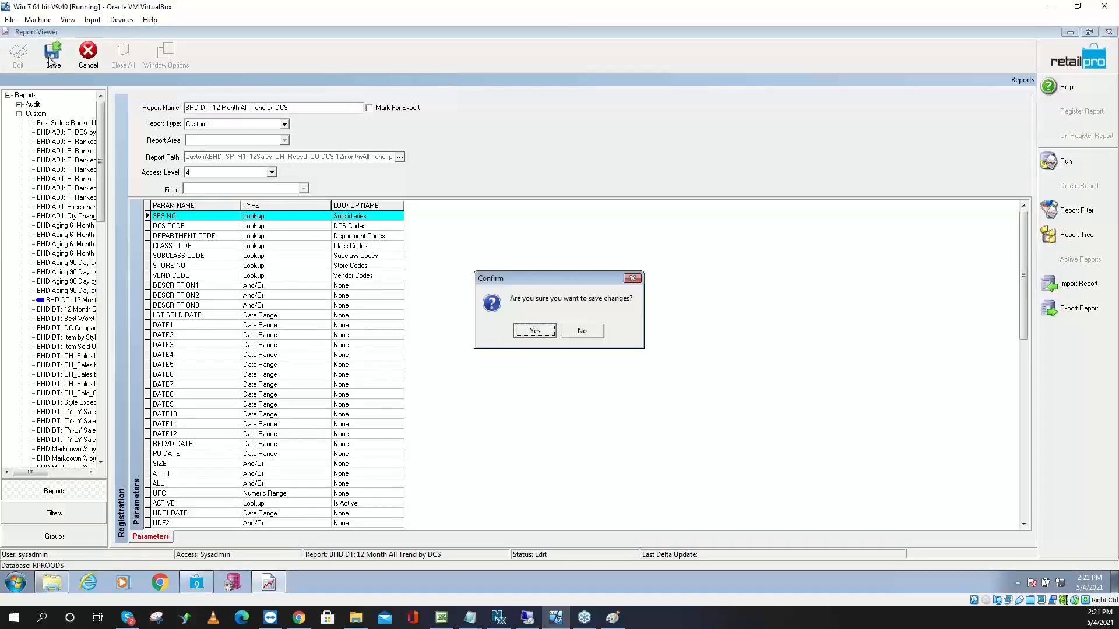
left_click(542, 334)
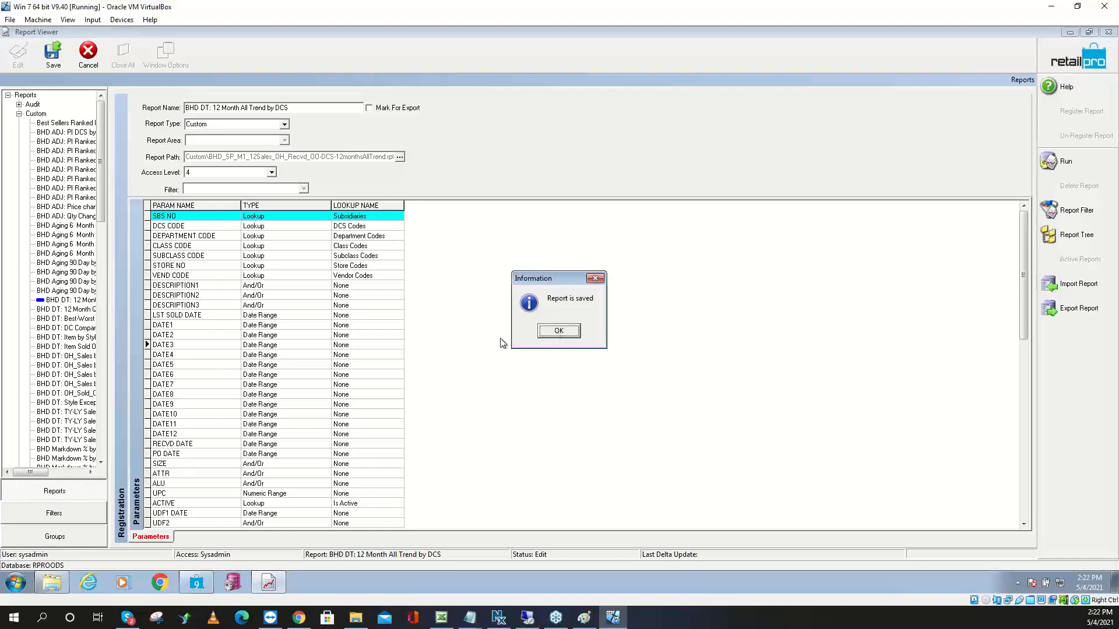
left_click(560, 332)
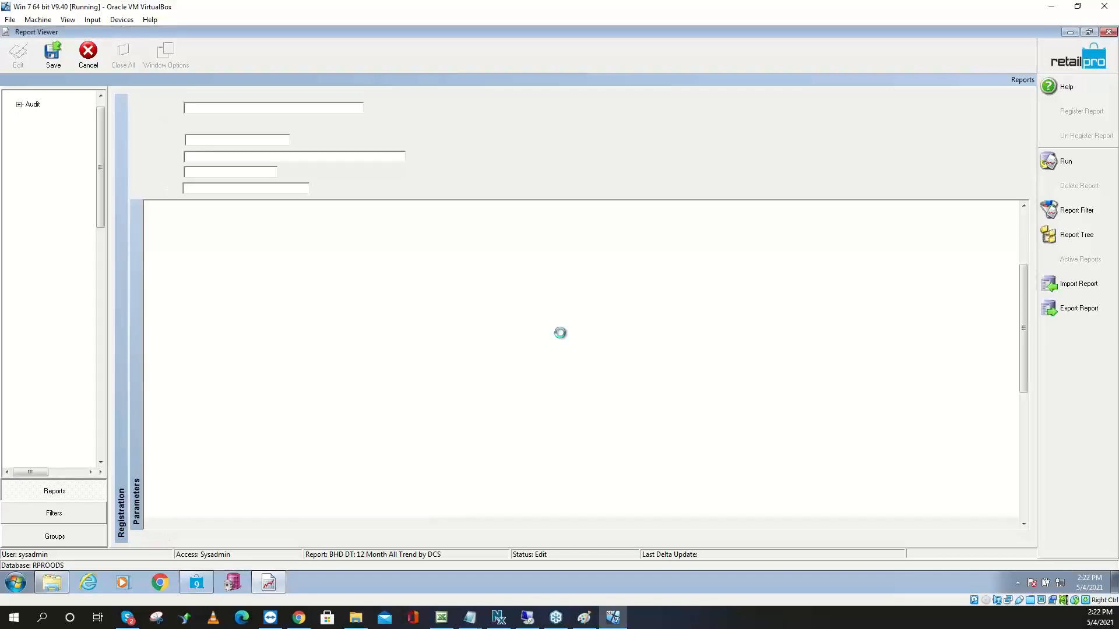
left_click(1070, 33)
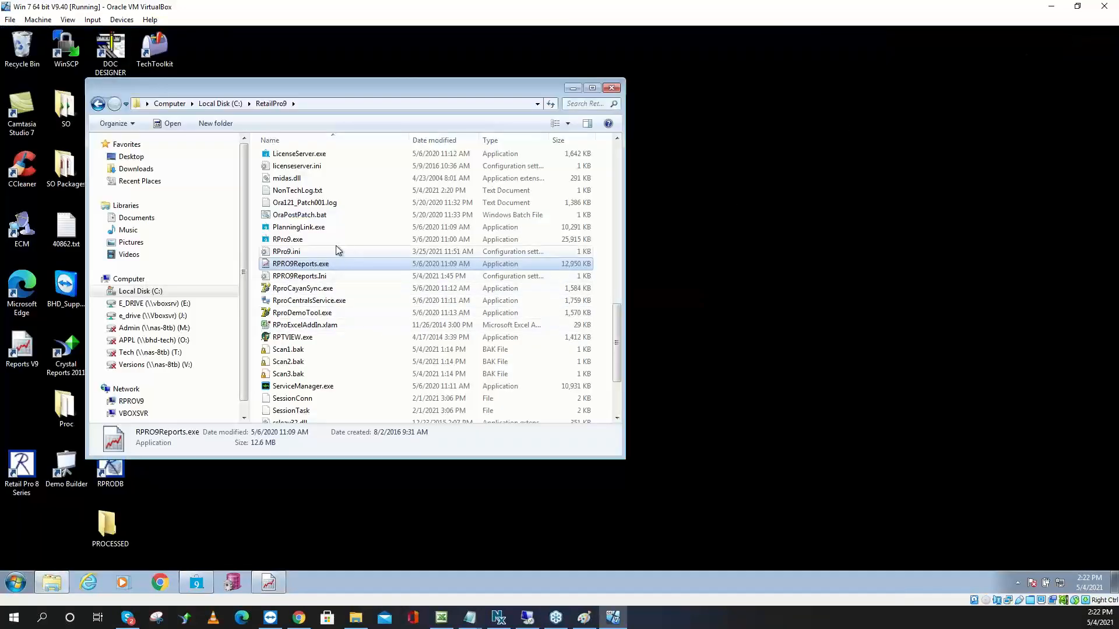
Navigate to E_DRIVE\BHD\PI Script and open RGIS_ALL.sql in Notepad
left_click(222, 105)
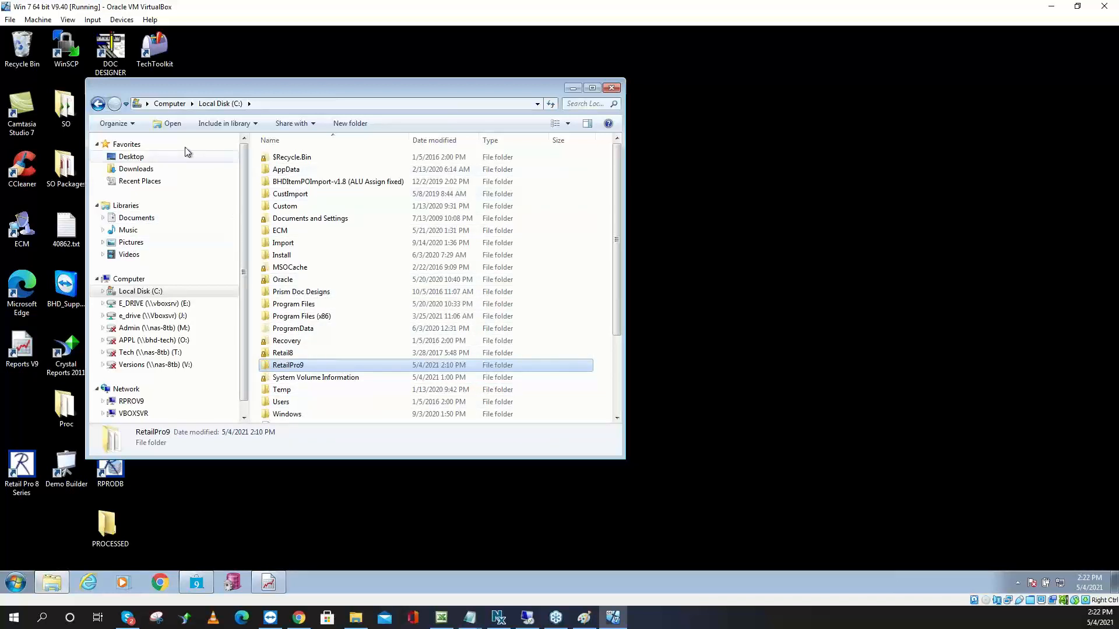
left_click(170, 103)
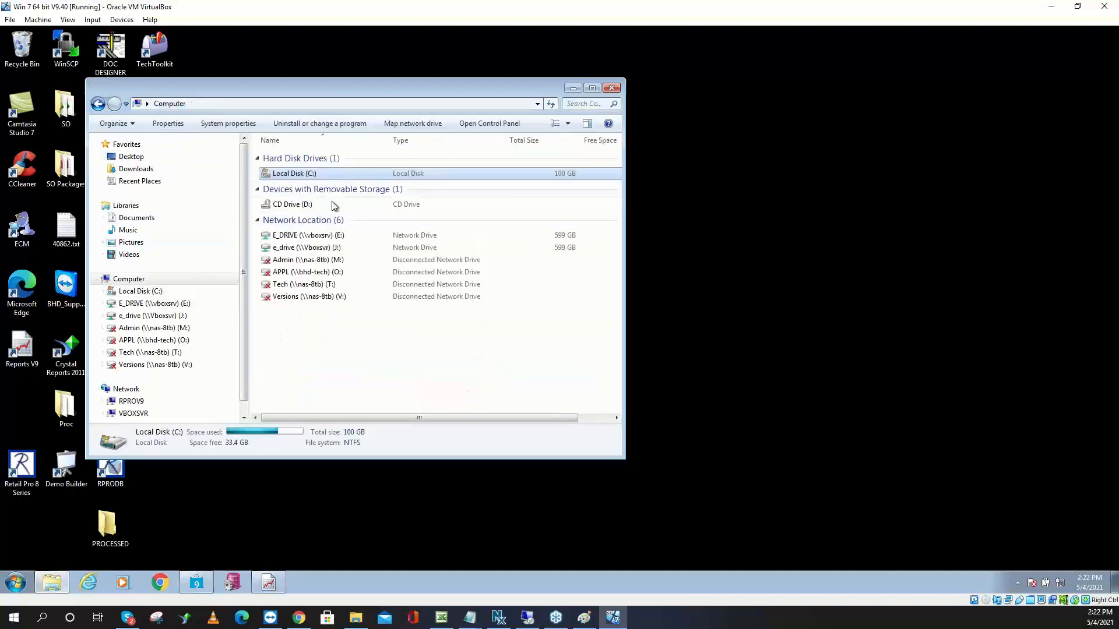
double_click(323, 236)
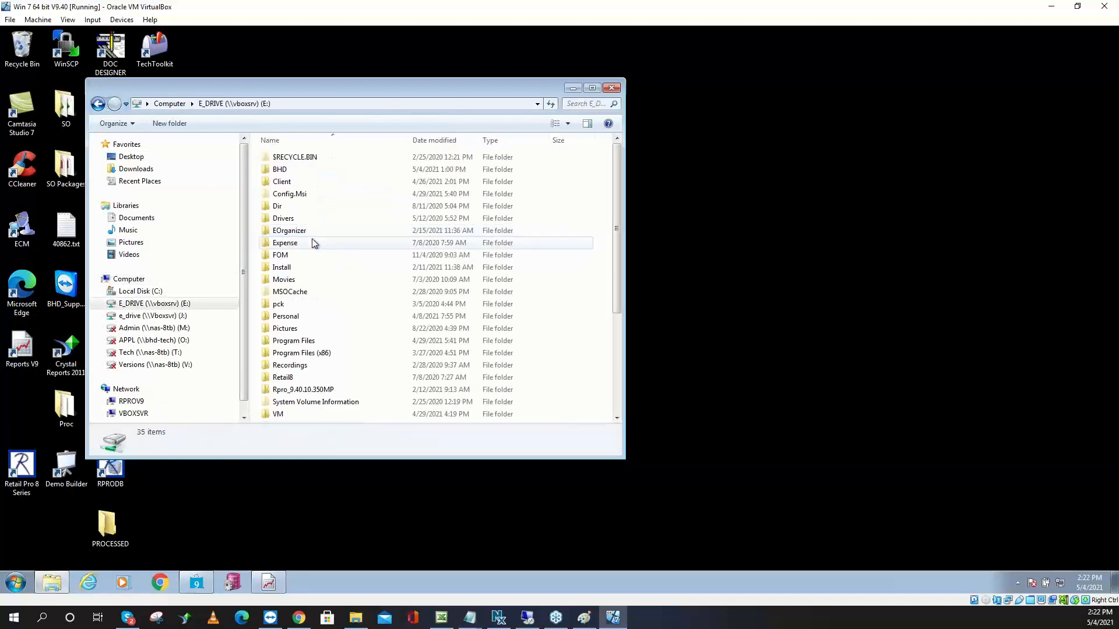
left_click(301, 174)
double_click(302, 177)
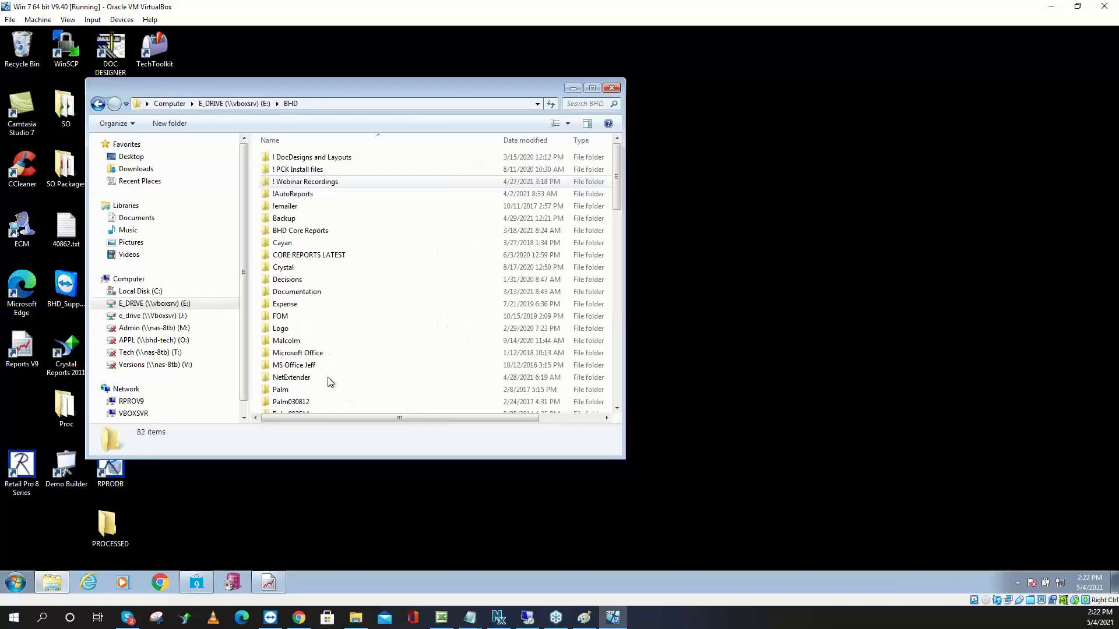
scroll(319, 373, "down", 3)
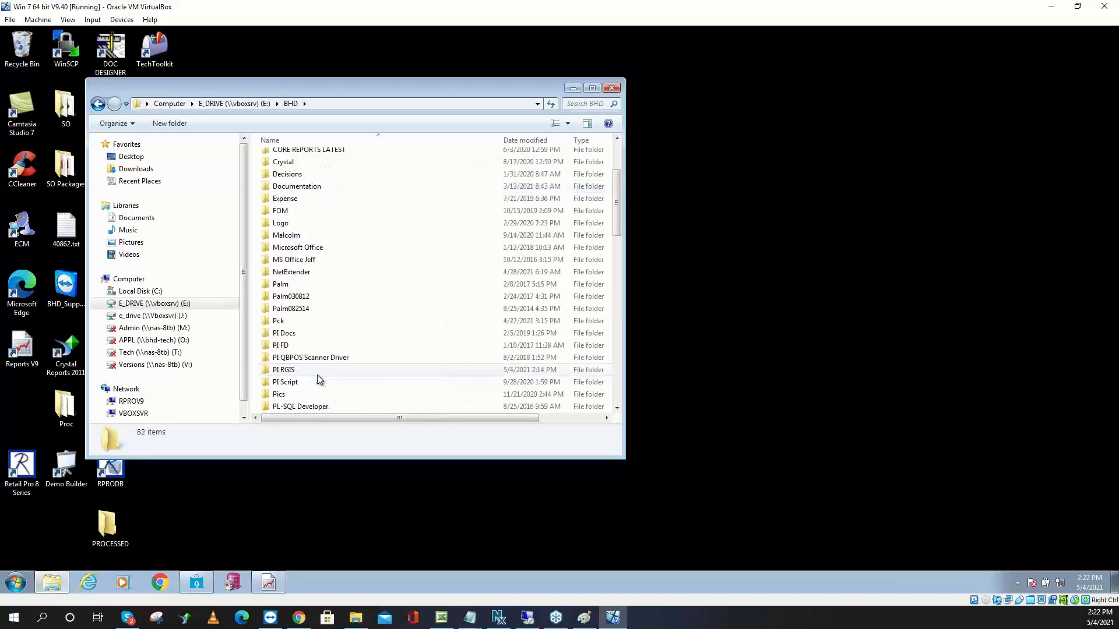
double_click(317, 382)
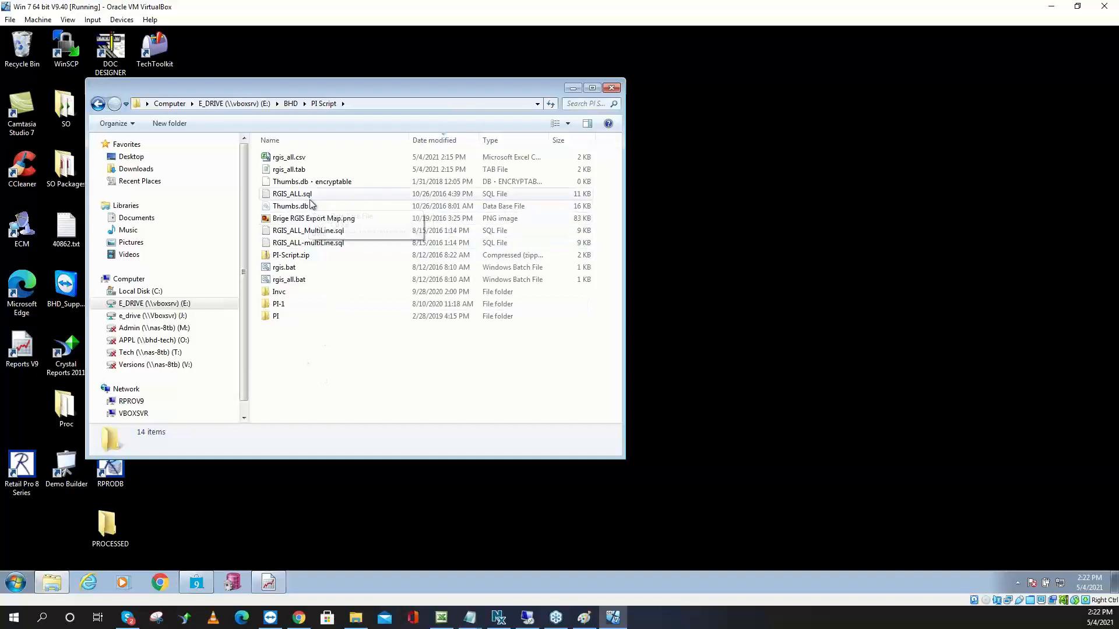
left_click(310, 198)
double_click(311, 199)
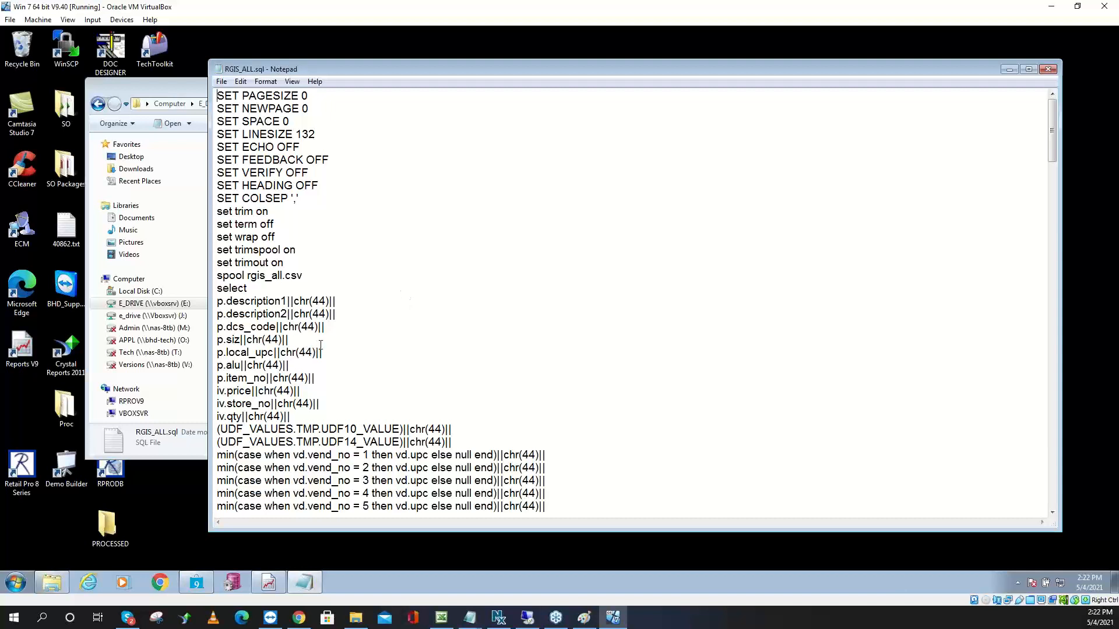
left_click_drag(283, 303, 297, 328)
scroll(384, 343, "down", 17)
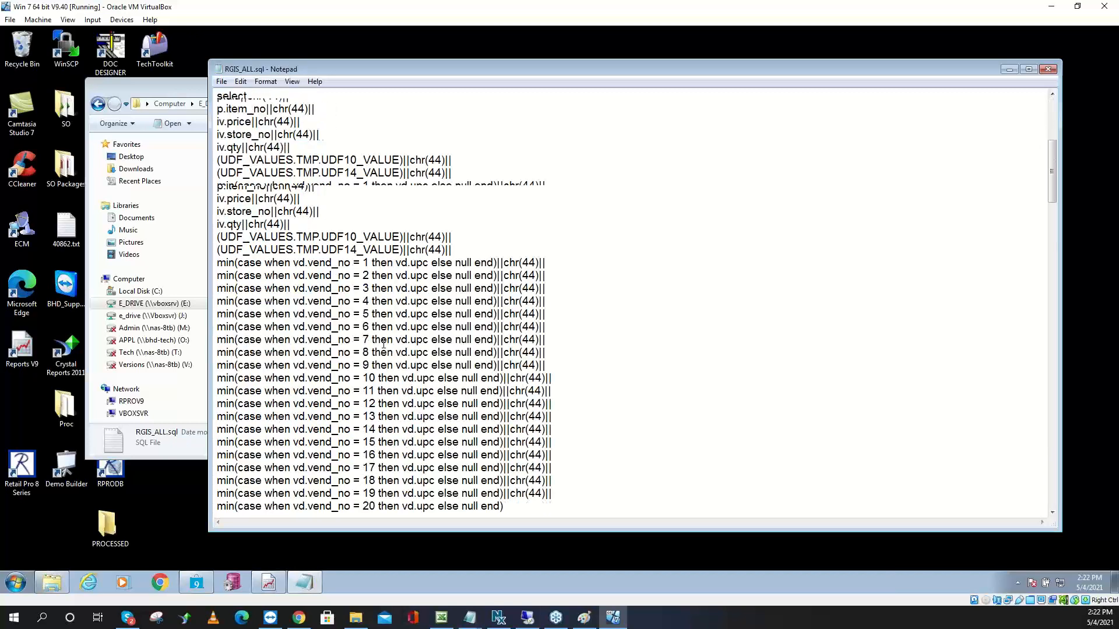
scroll(384, 342, "down", 15)
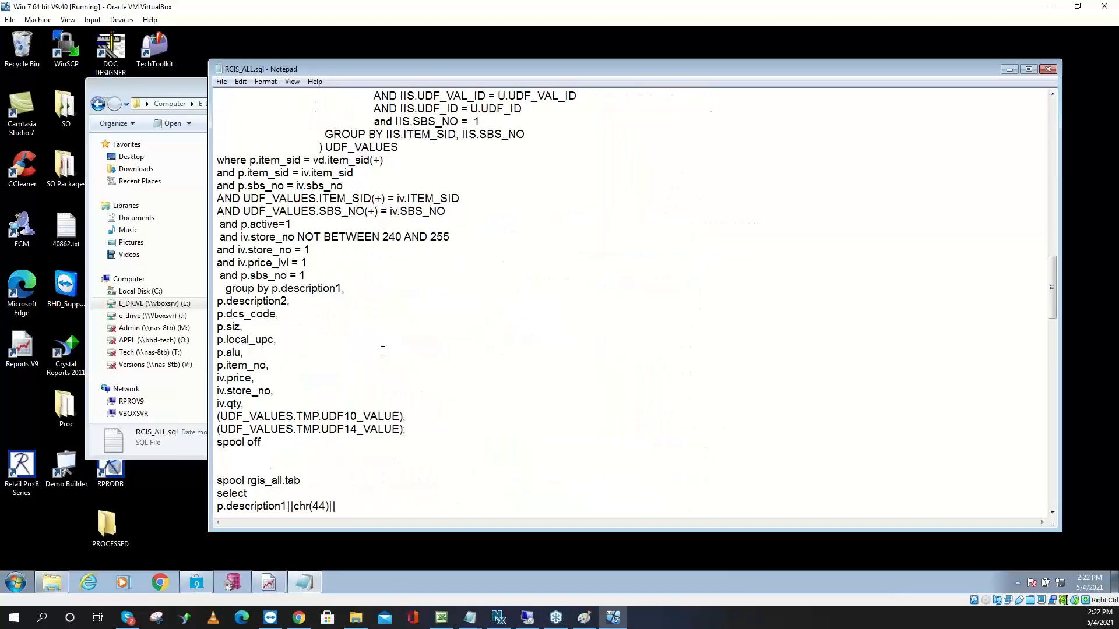
scroll(383, 351, "down", 1)
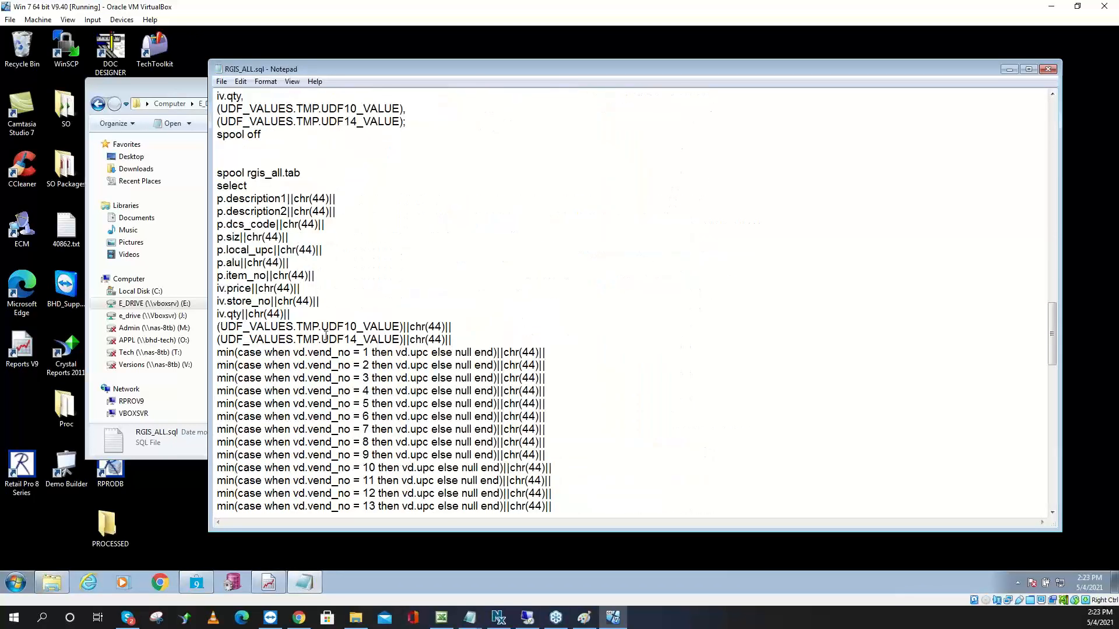
scroll(263, 250, "up", 3)
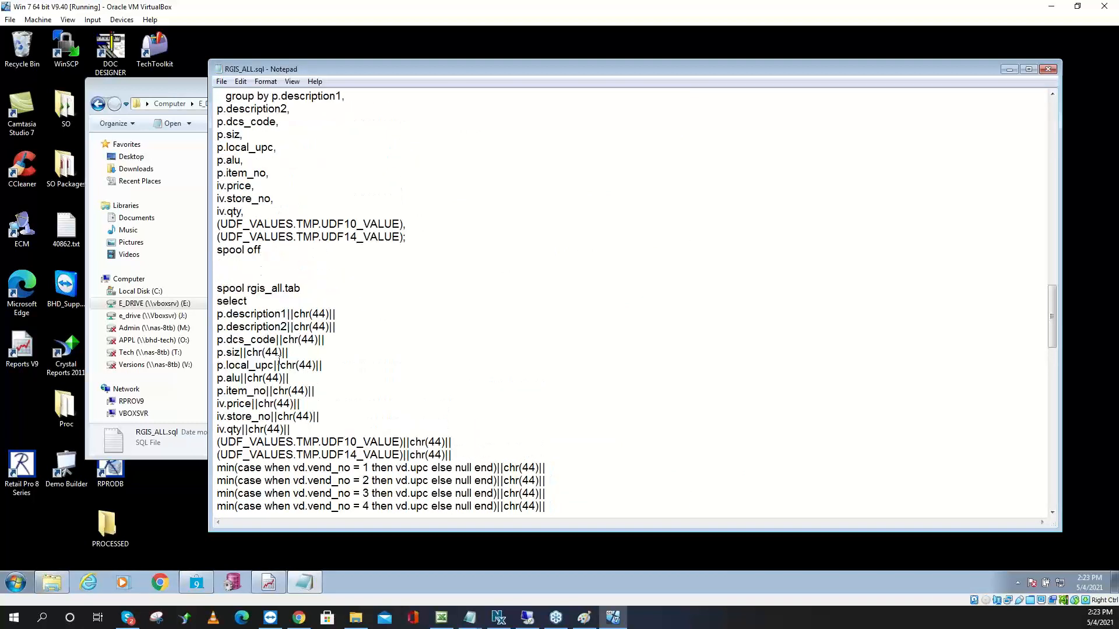
left_click(1047, 69)
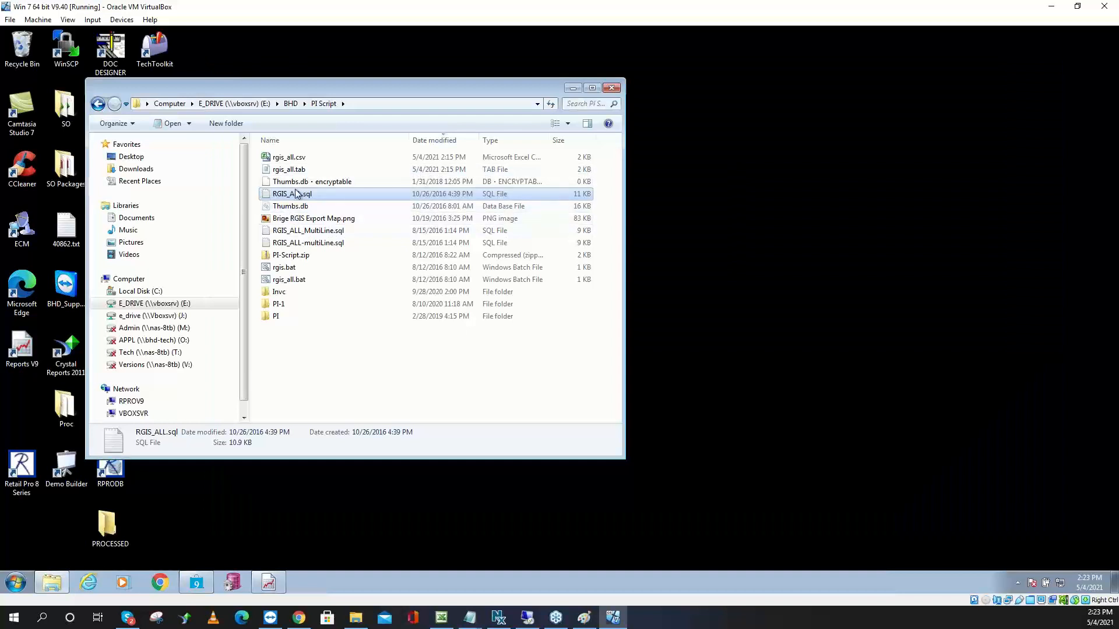
Open RGIS.SQL from BHD\PI RGIS in Notepad and highlight the chr(9) tab separator
left_click(291, 104)
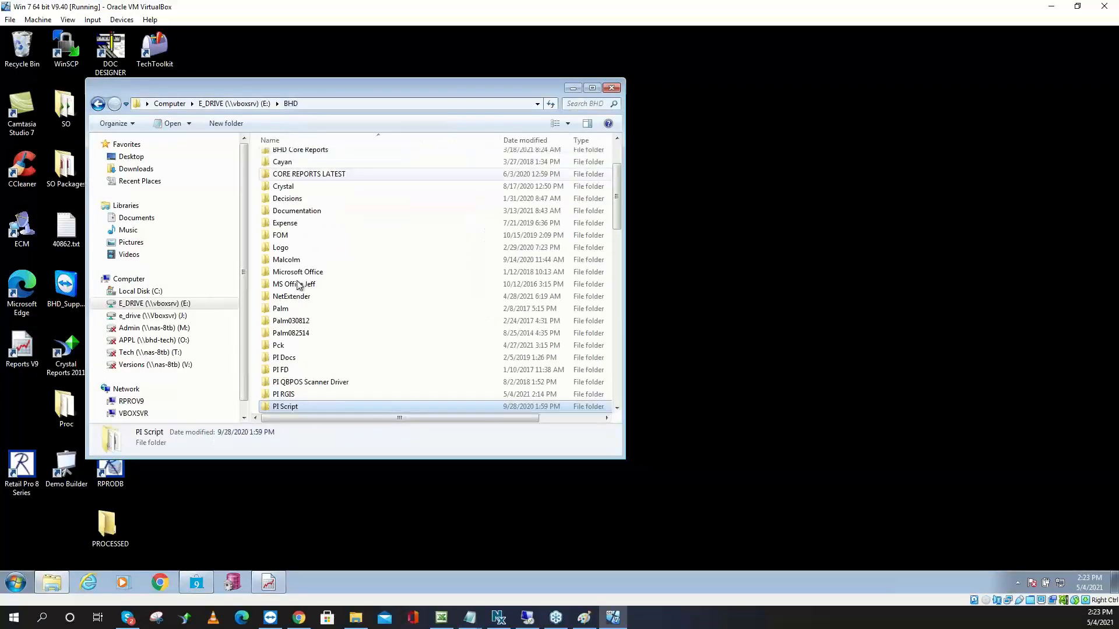
double_click(296, 394)
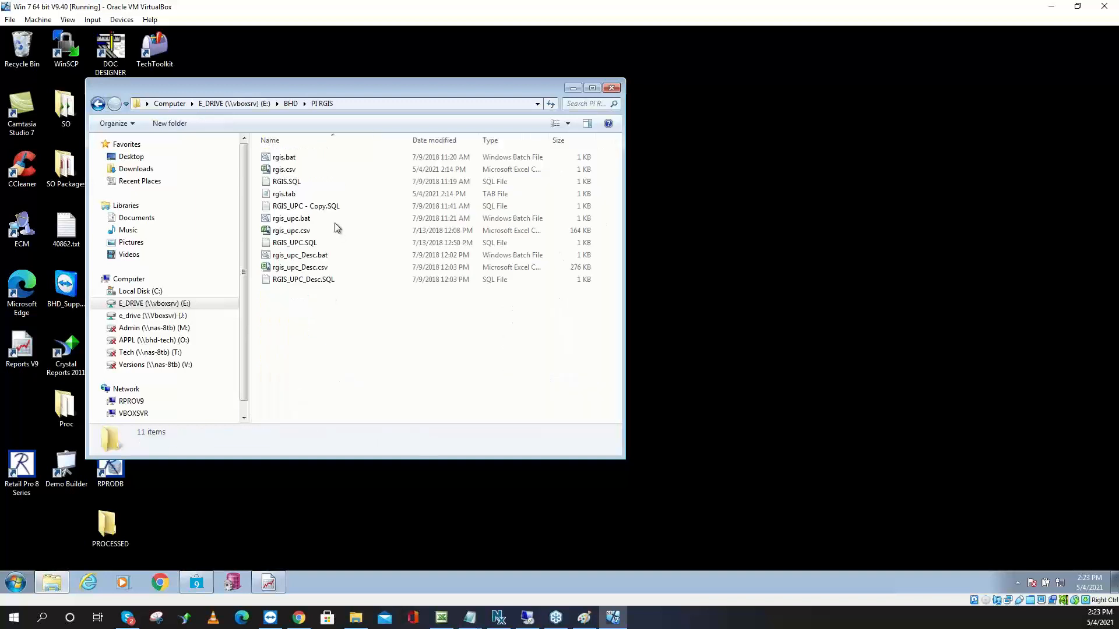
double_click(313, 181)
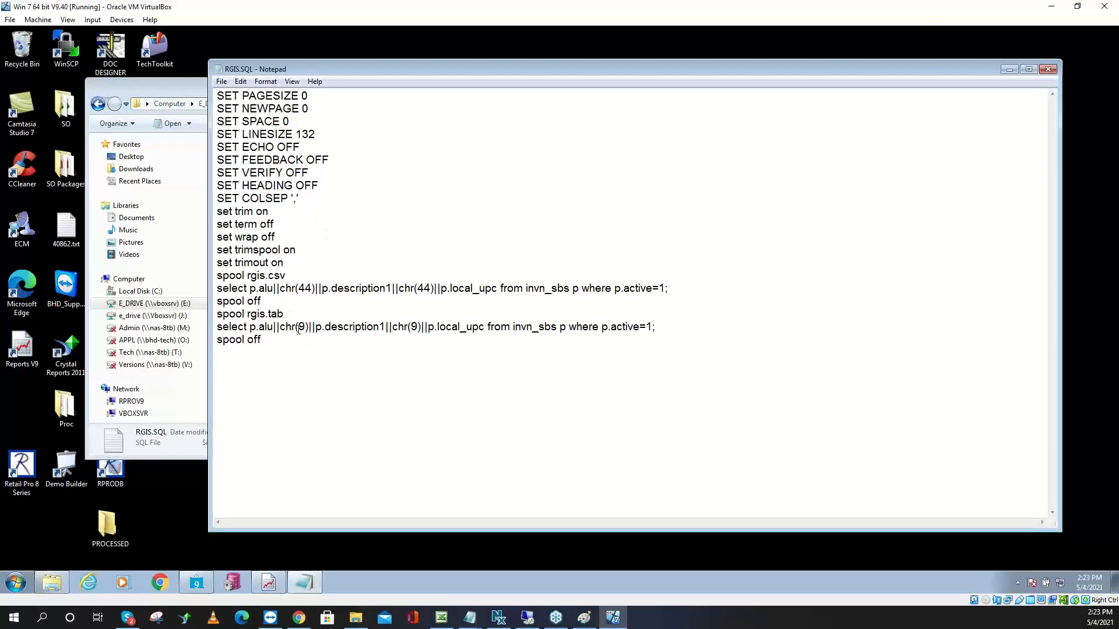
left_click_drag(309, 328, 281, 328)
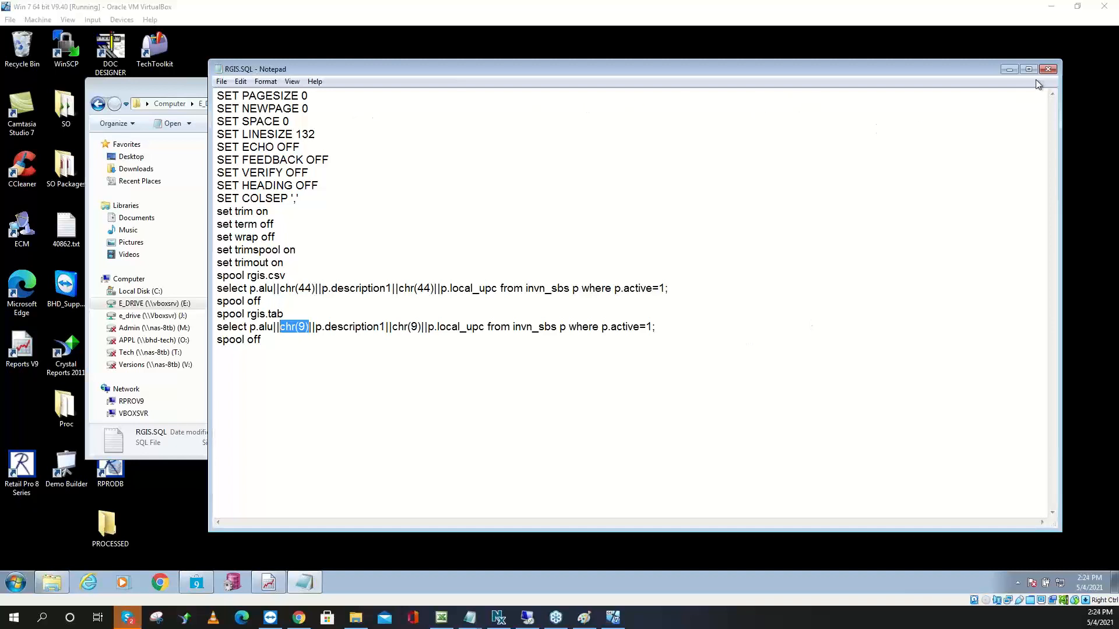
Close Notepad, copy rgis.bat and RGIS.SQL, and go back up to the BHD folder
left_click(1047, 69)
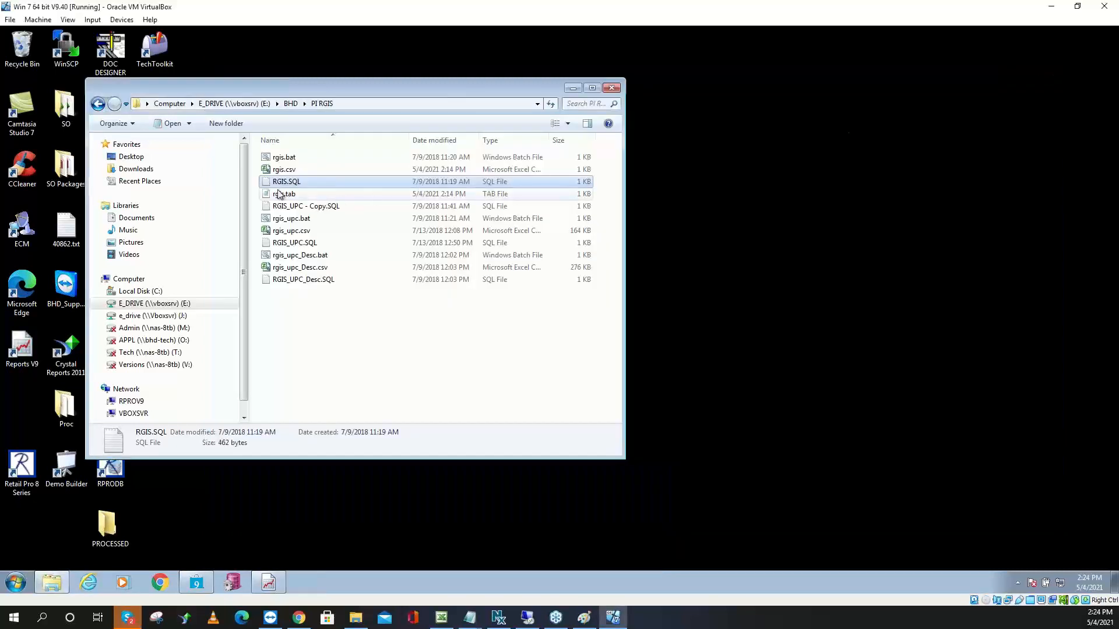
left_click(314, 183)
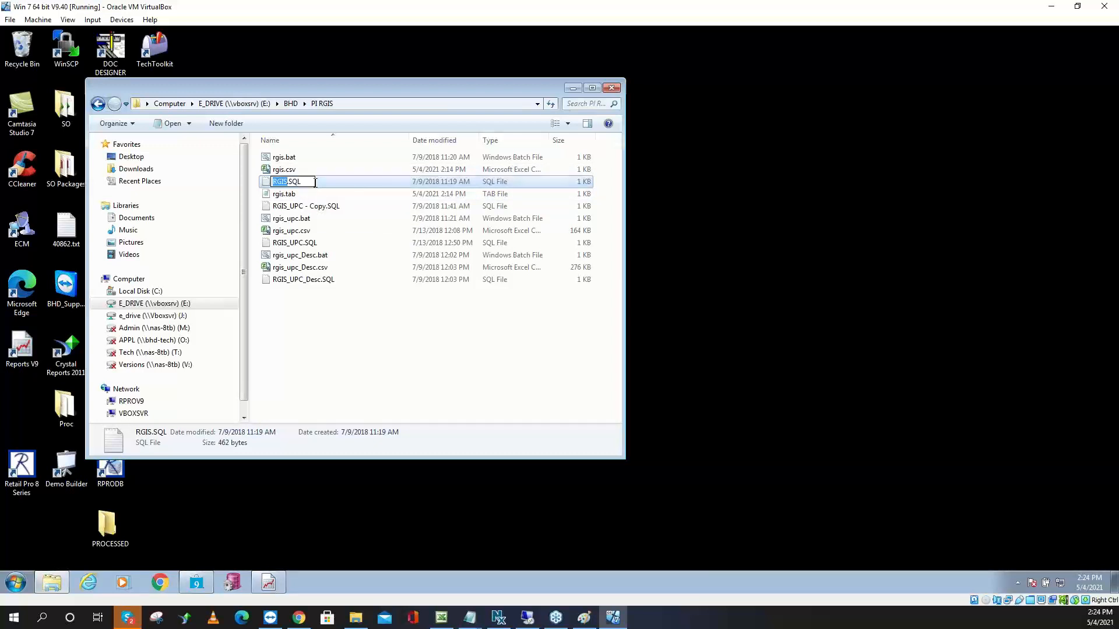
left_click(315, 182)
left_click(349, 185)
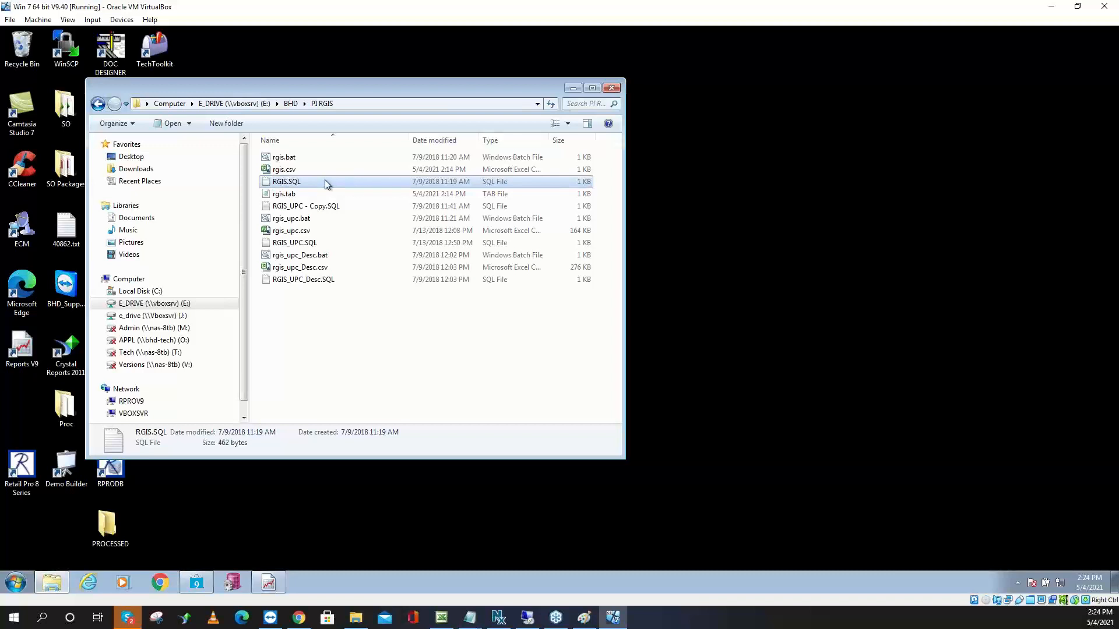
left_click(310, 158)
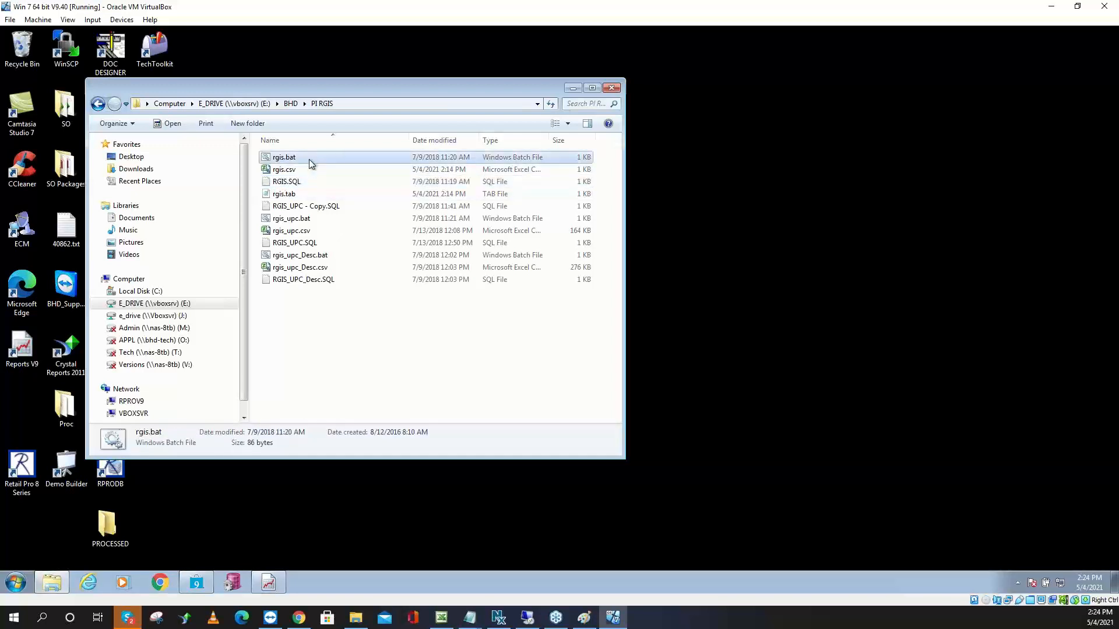
key("super")
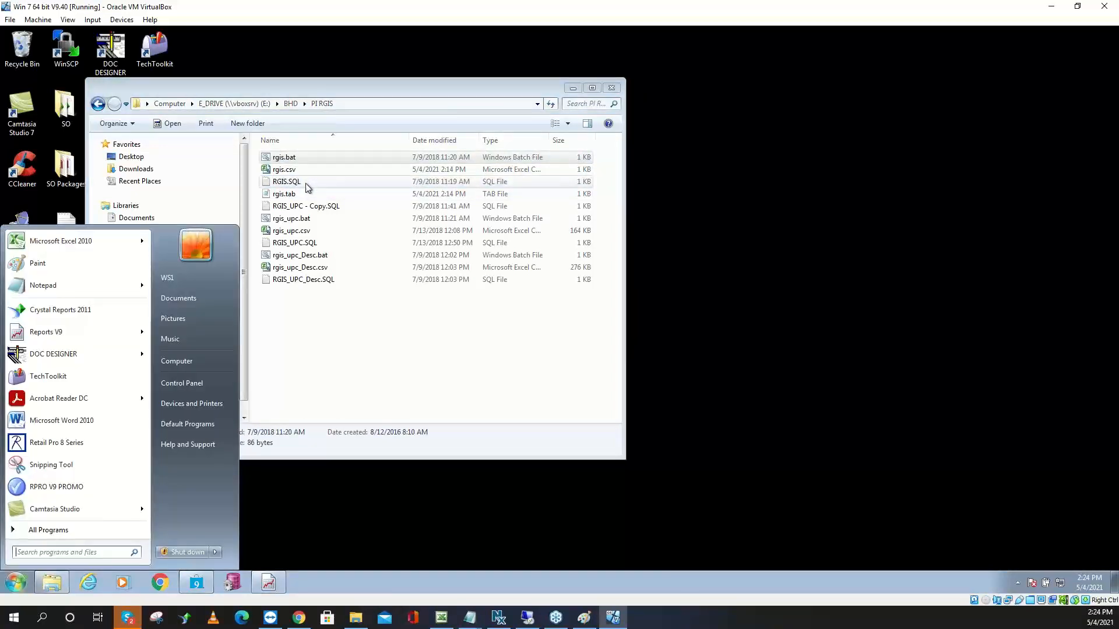
left_click(307, 183, "ctrl")
right_click(311, 183)
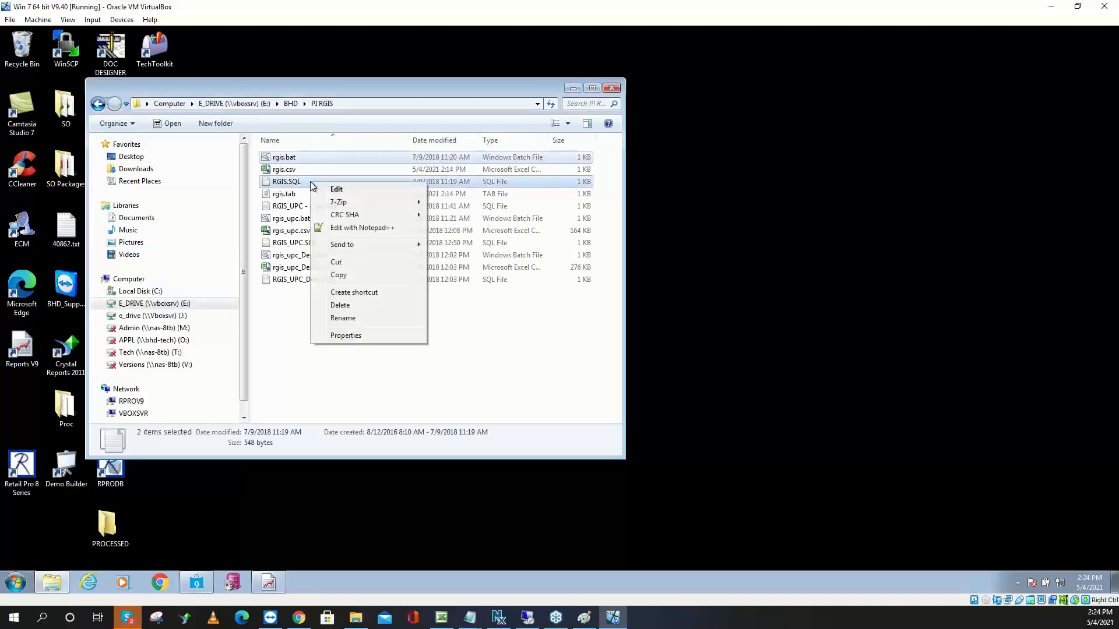
left_click(351, 278)
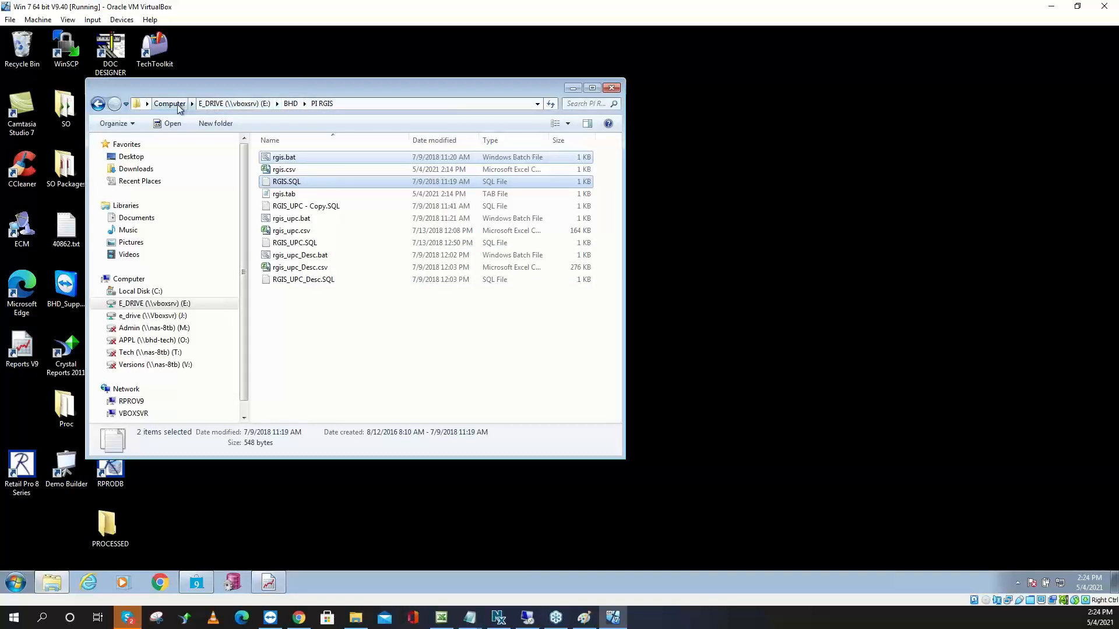
left_click(290, 103)
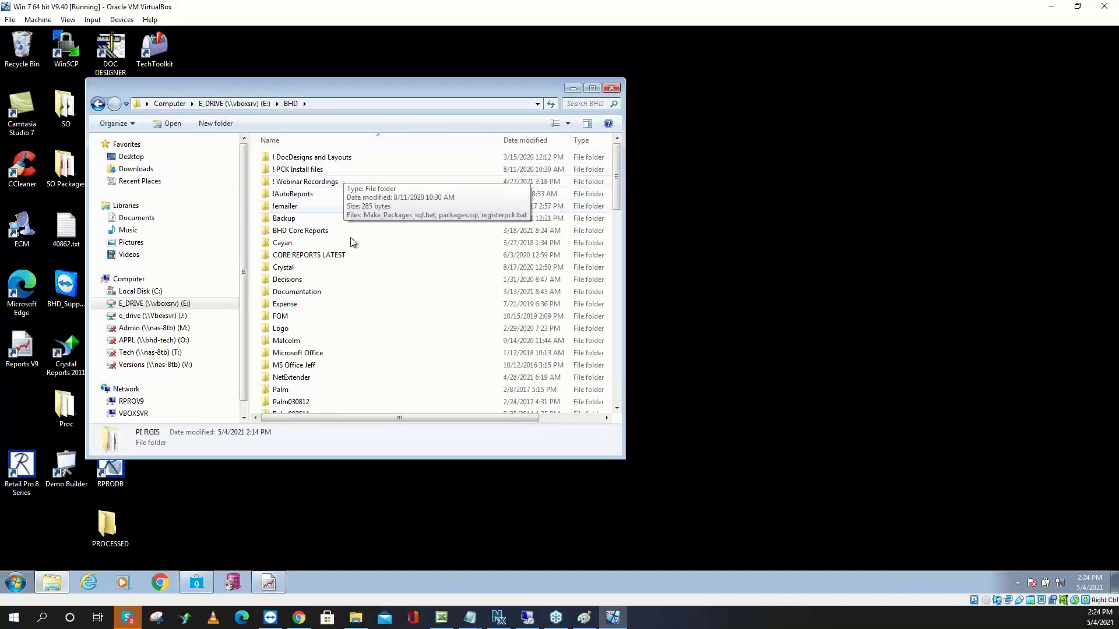
Create a folder named !! in BHD and paste RGIS.SQL and rgis.bat into it
right_click(369, 253)
mouse_move(403, 387)
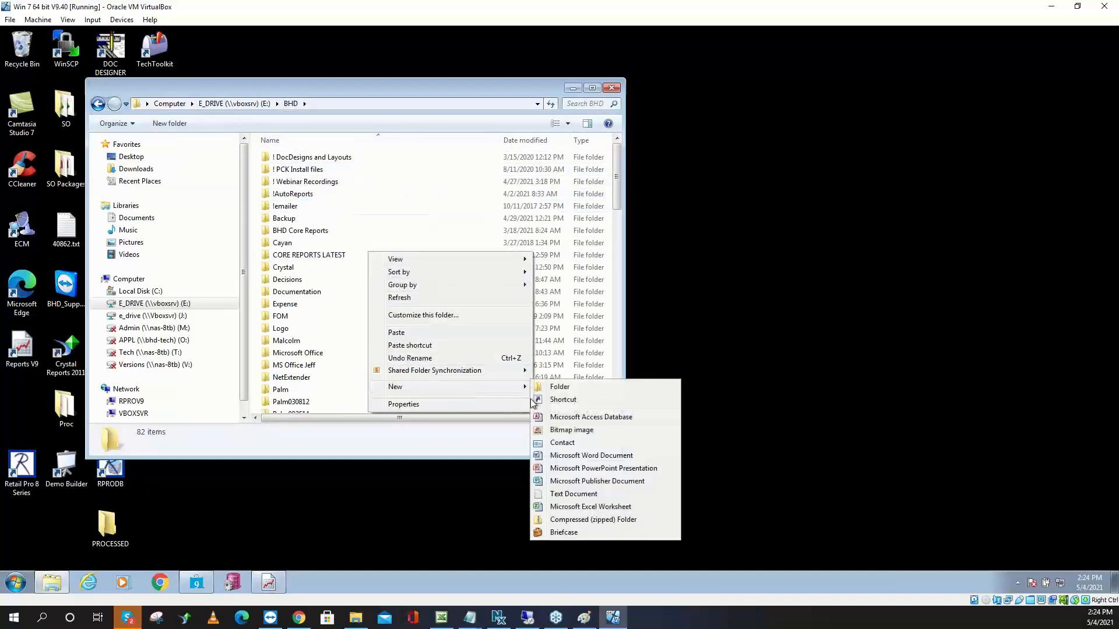
left_click(561, 387)
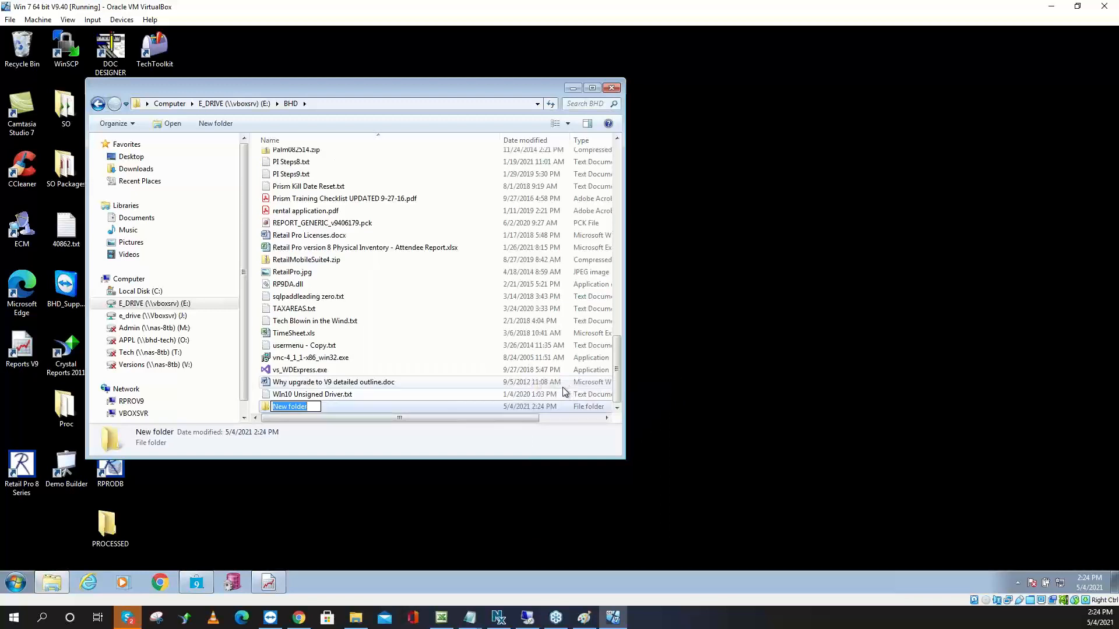
type("!!")
key("Return")
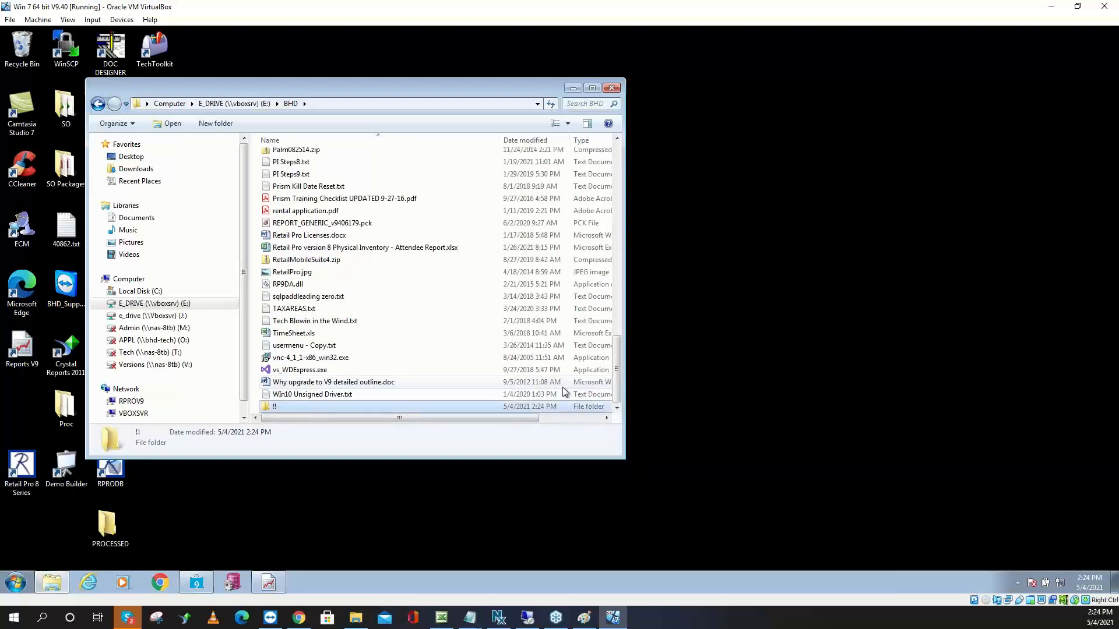
key("Return")
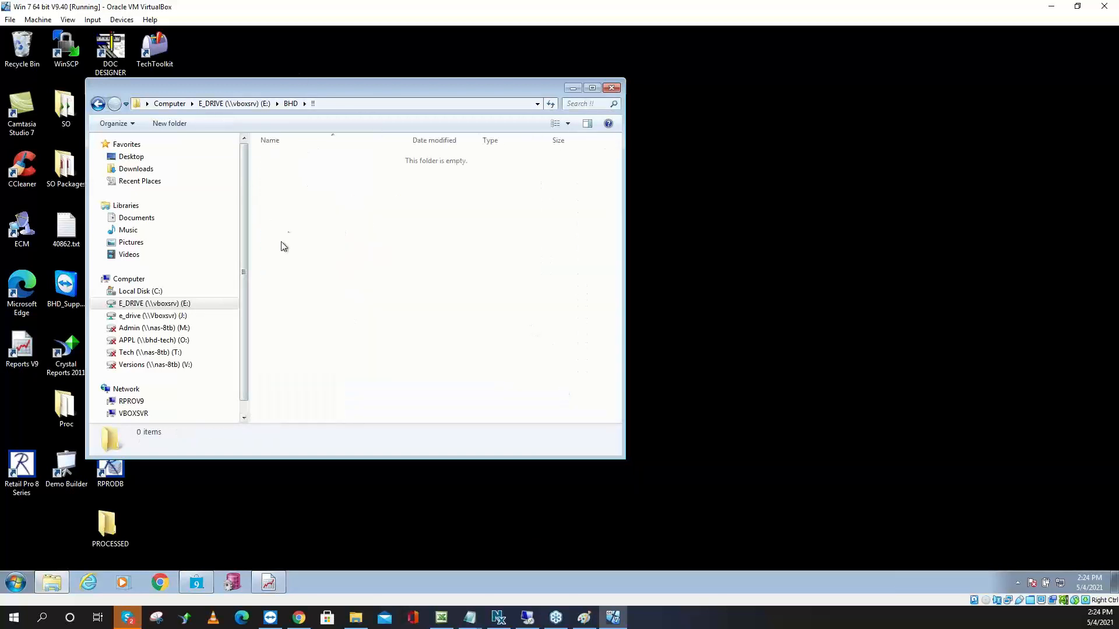
right_click(291, 225)
left_click(338, 307)
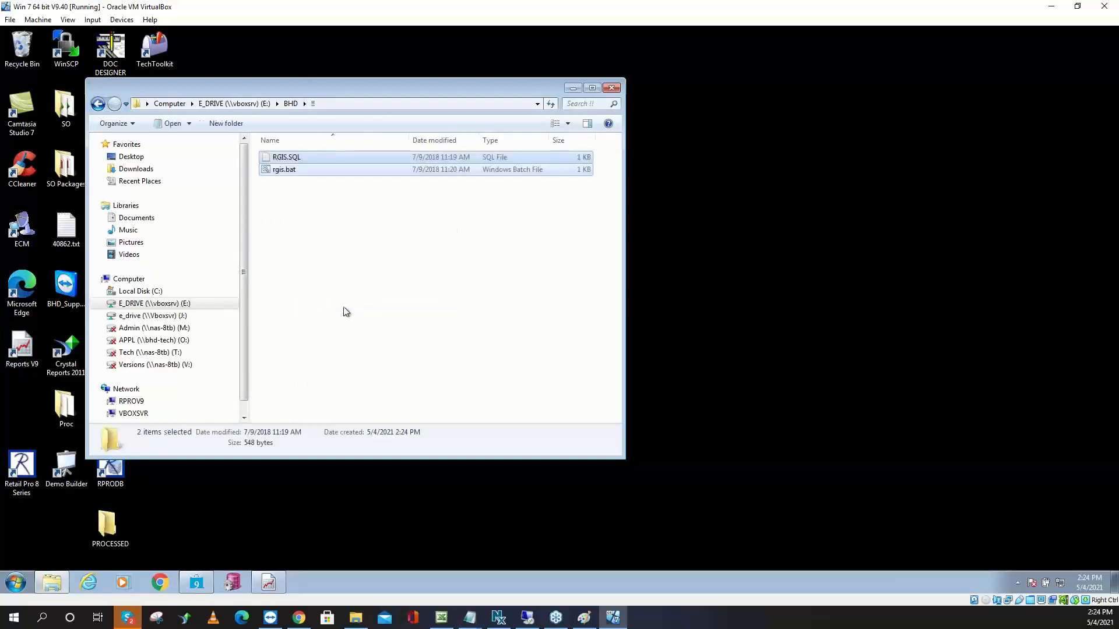
left_click(315, 163)
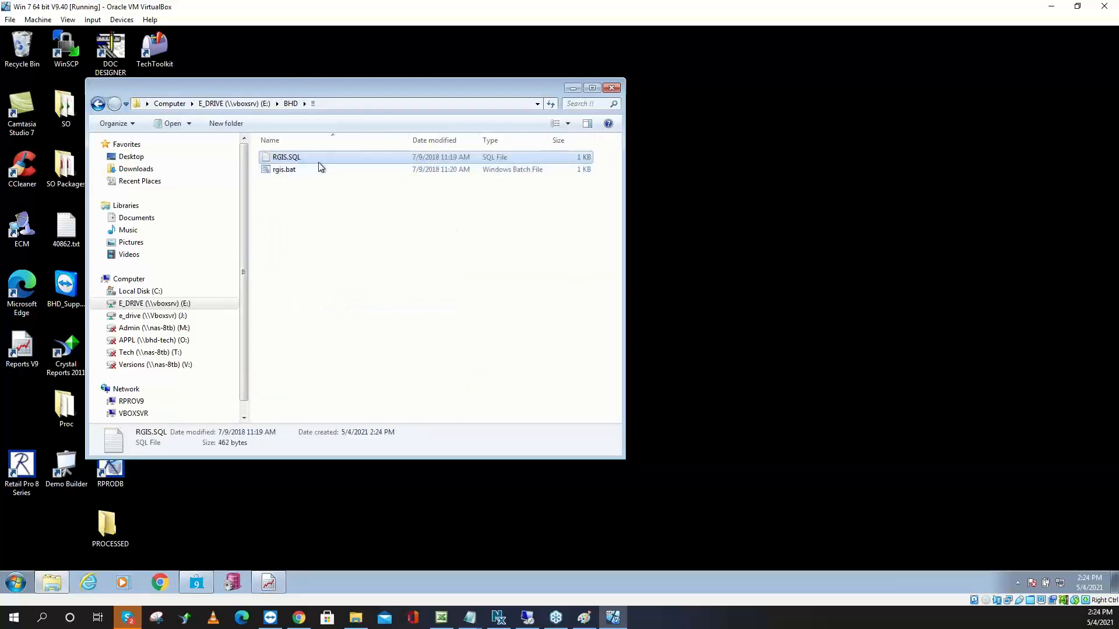
left_click(313, 159)
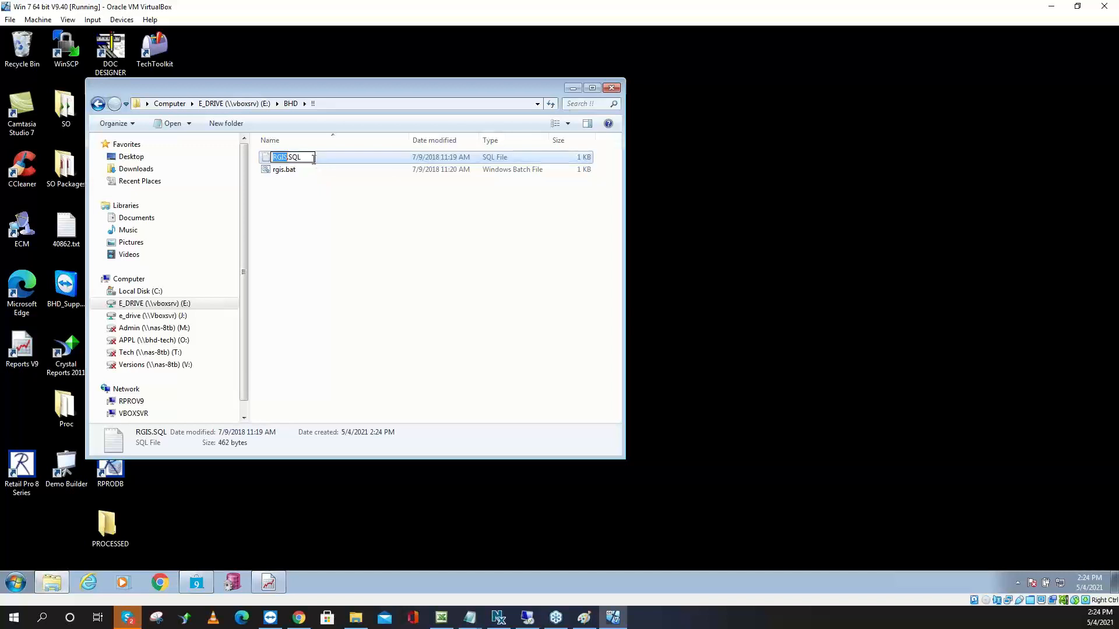
Rename RGIS.SQL to RGIS.SQL.doc, accepting the extension change
left_click(313, 158)
type(".doc")
key("Return")
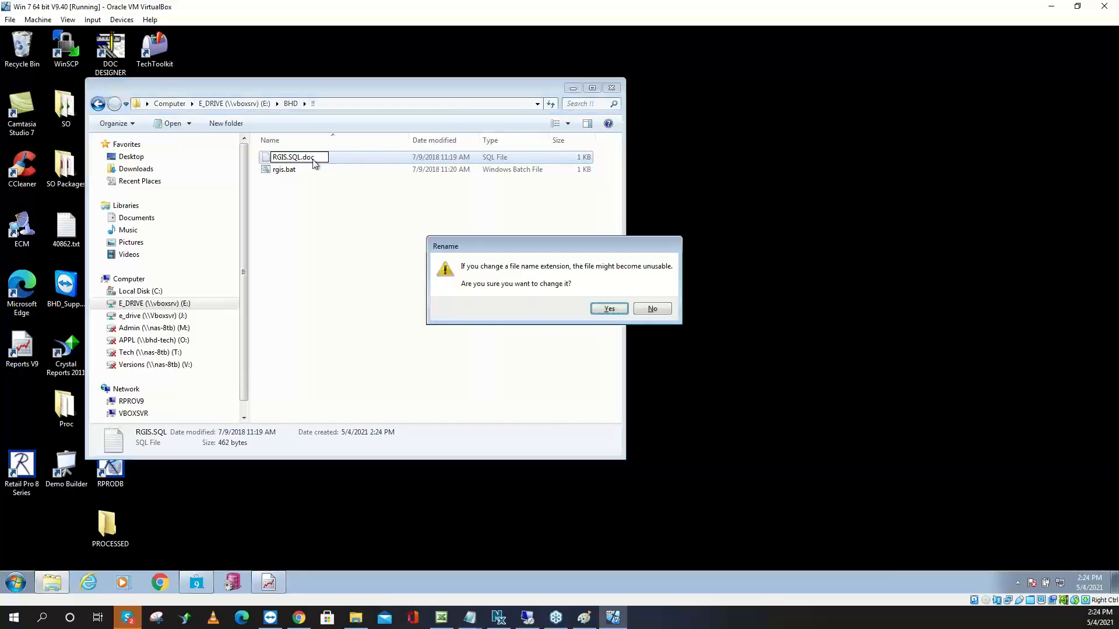
left_click(607, 310)
Rename rgis.bat to rgis.bat.doc, accepting the extension change
left_click(300, 170)
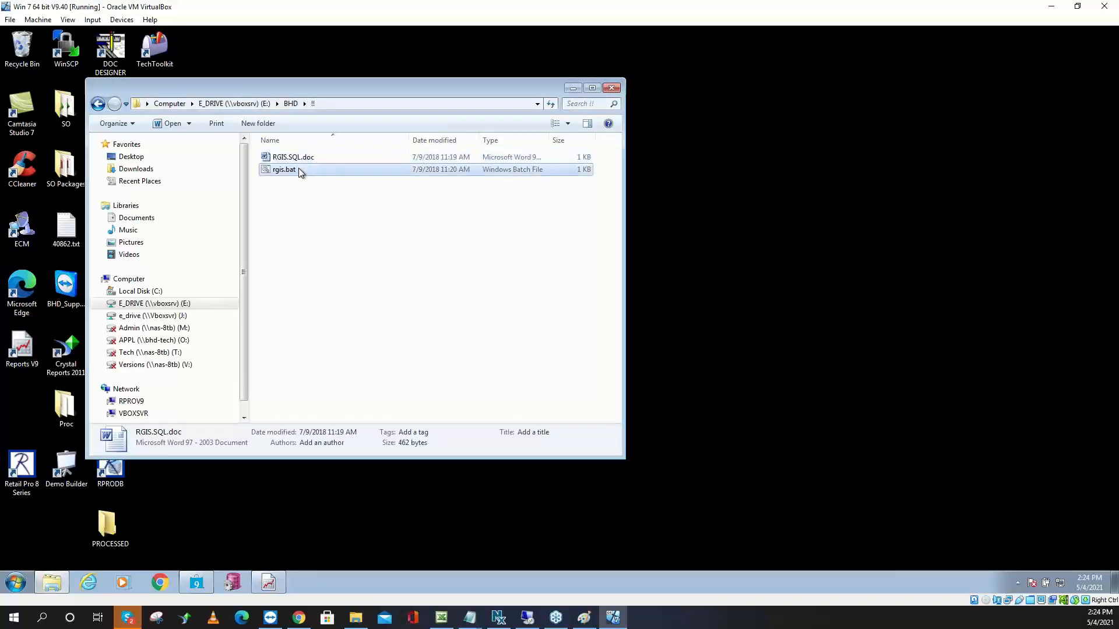
left_click(302, 170)
left_click(303, 170)
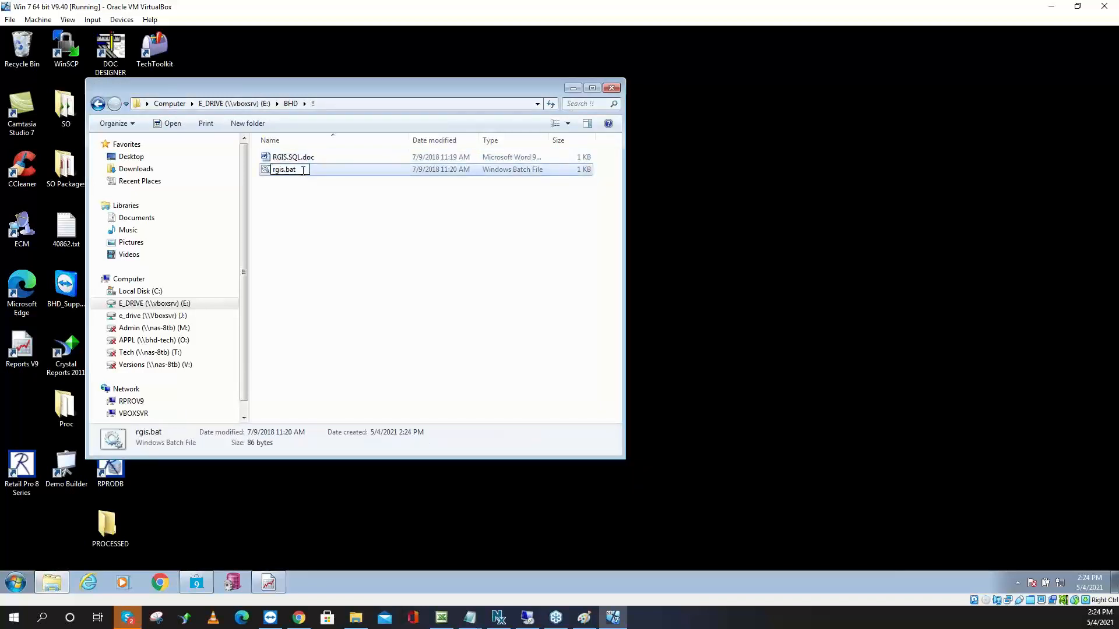
type(".doc")
key("Return")
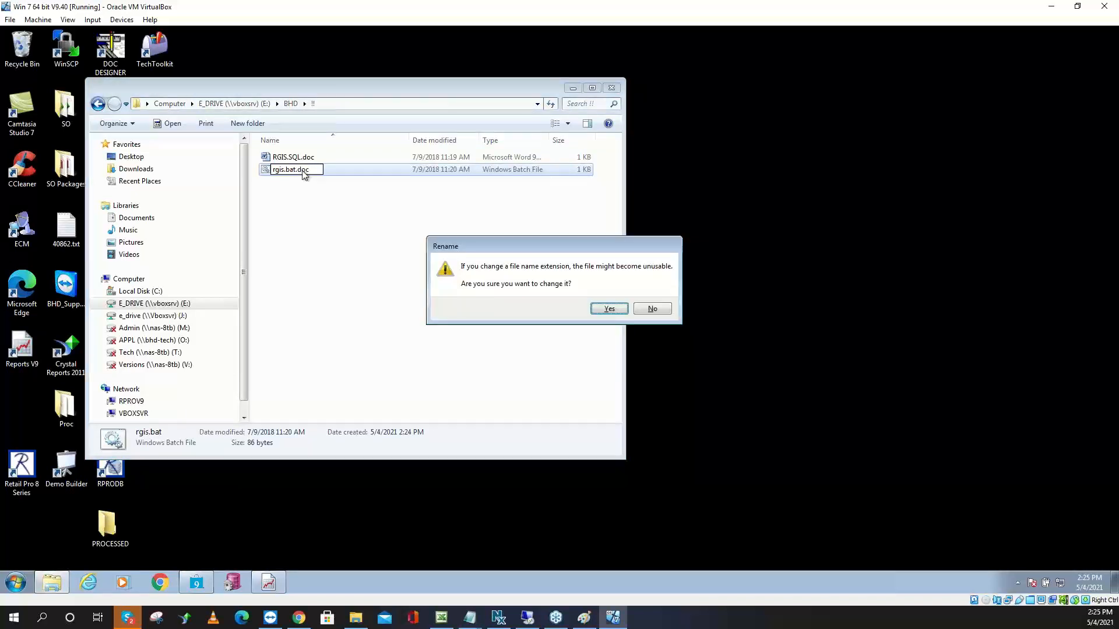
left_click(610, 309)
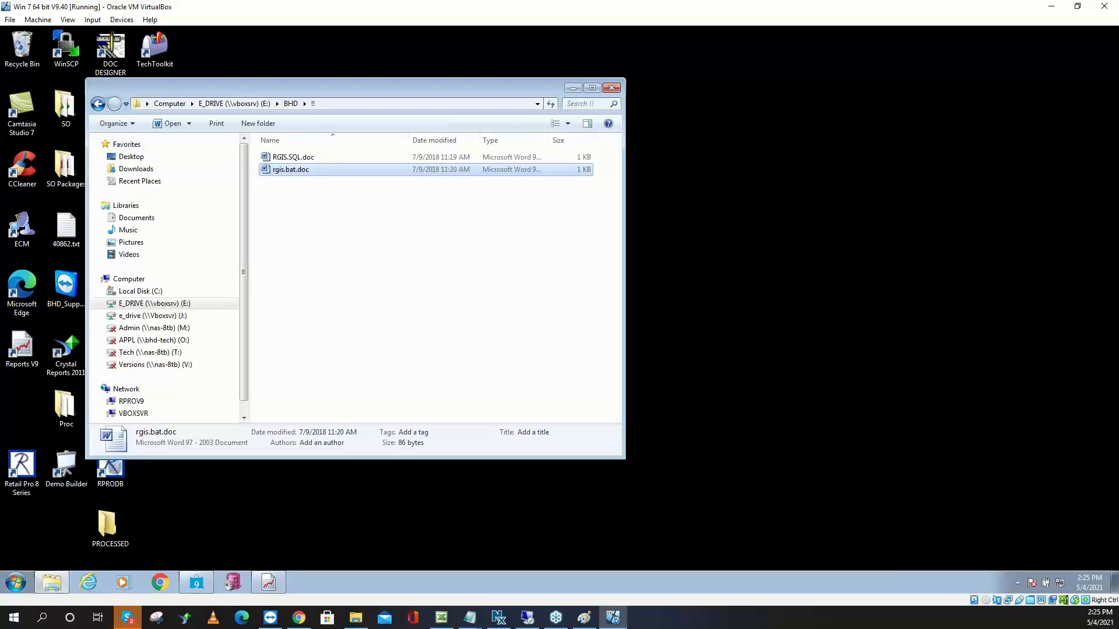
left_click(356, 617)
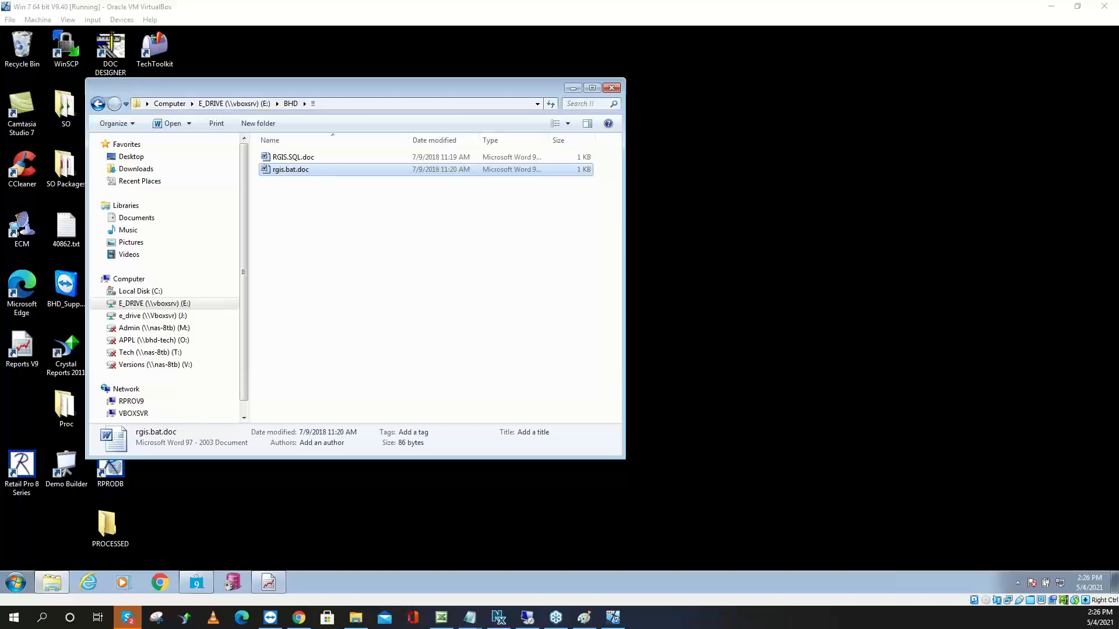
Rename rgis.bat.doc to rgis.tab, accepting the extension change warning
left_click(299, 170)
left_click(302, 170)
left_click(313, 170)
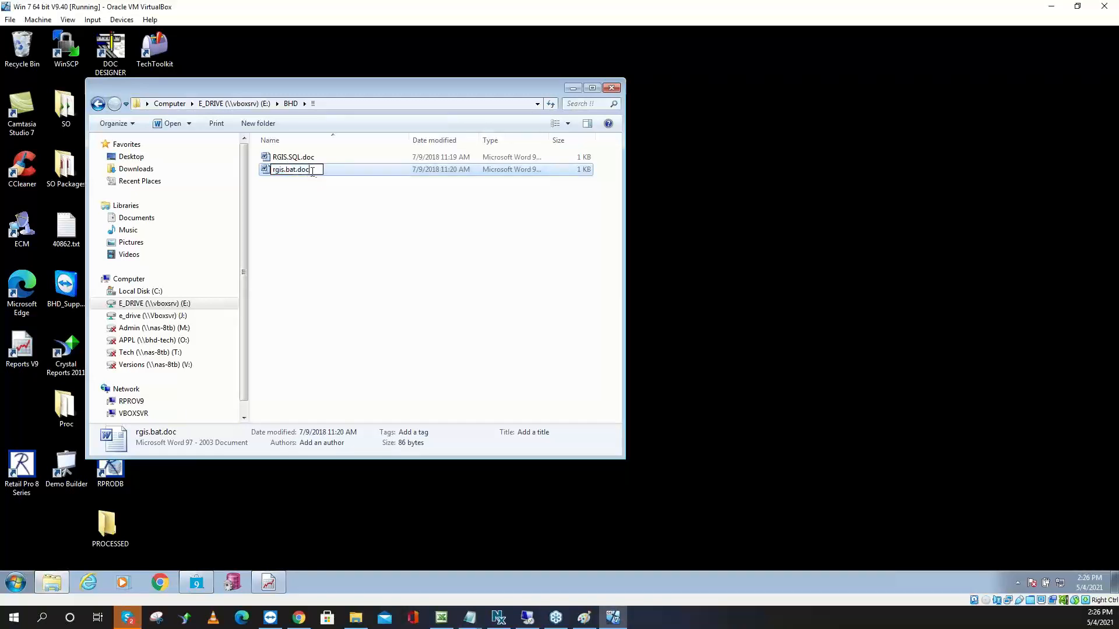
key("BackSpace")
key("BackSpace")
key("BackSpace")
key("Return")
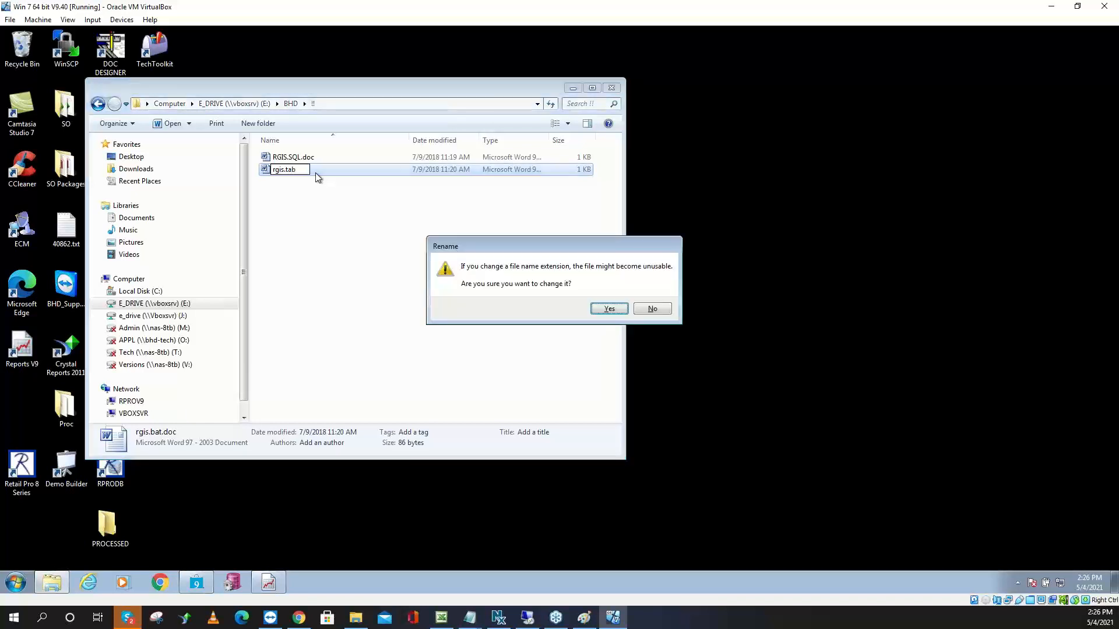
left_click(614, 312)
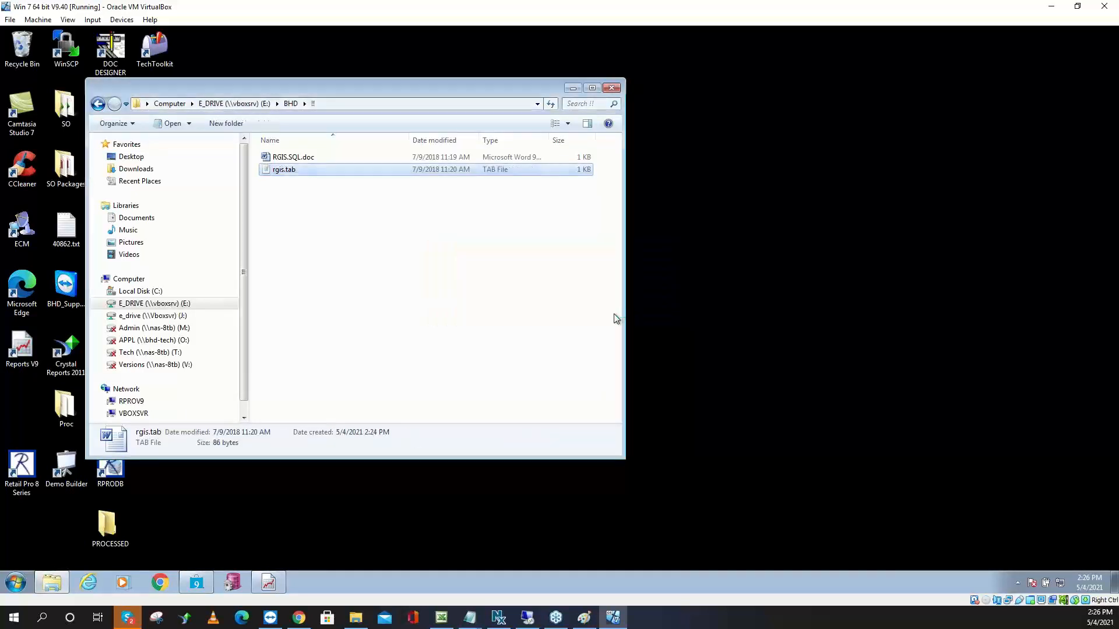
left_click(299, 170)
left_click(301, 170)
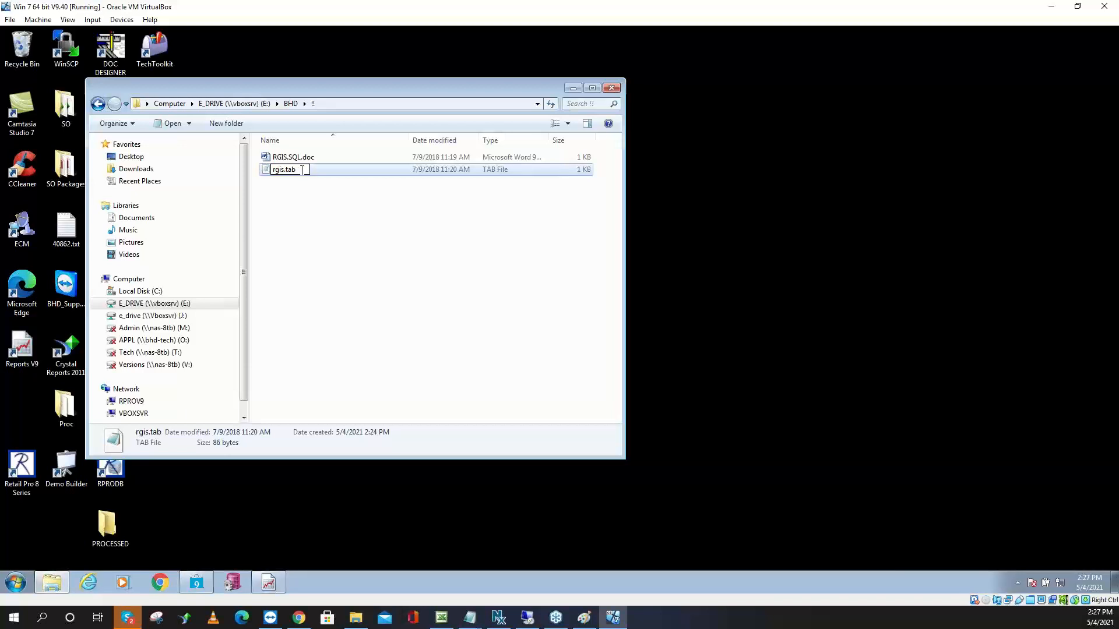
left_click(331, 170)
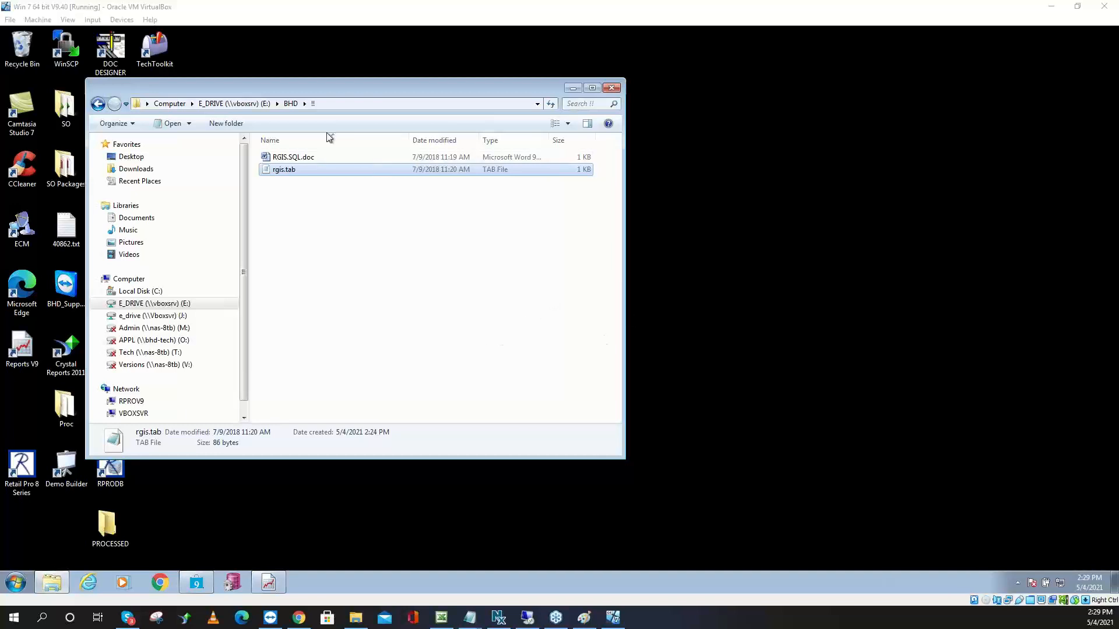
Open RGIS.SQL.doc in Word, dismiss the Office activation notice, and close Word
left_click(306, 162)
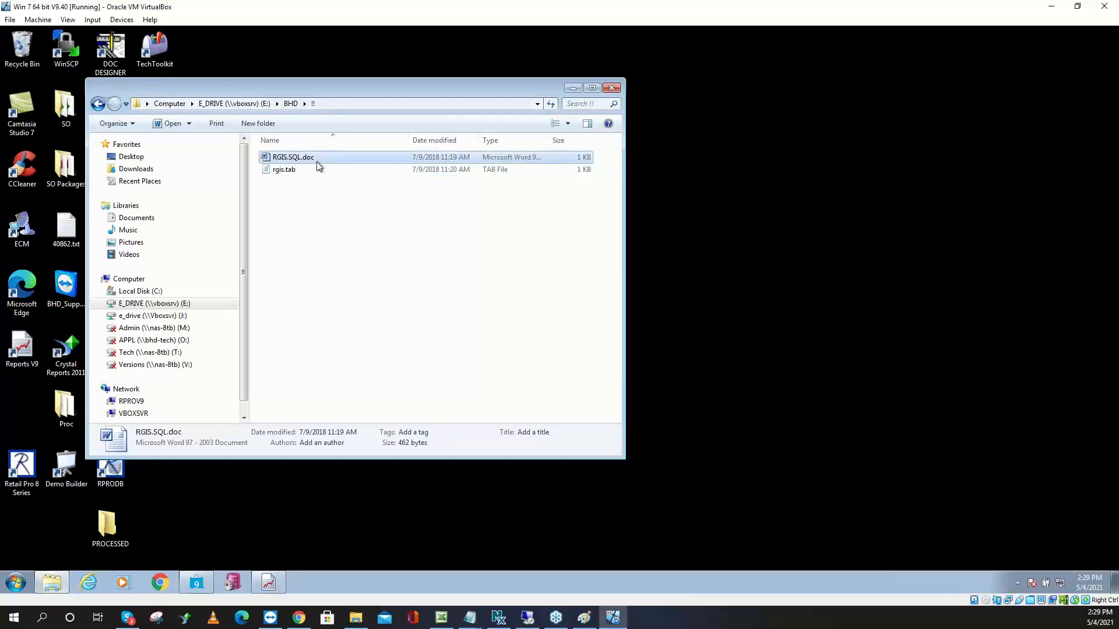
double_click(318, 166)
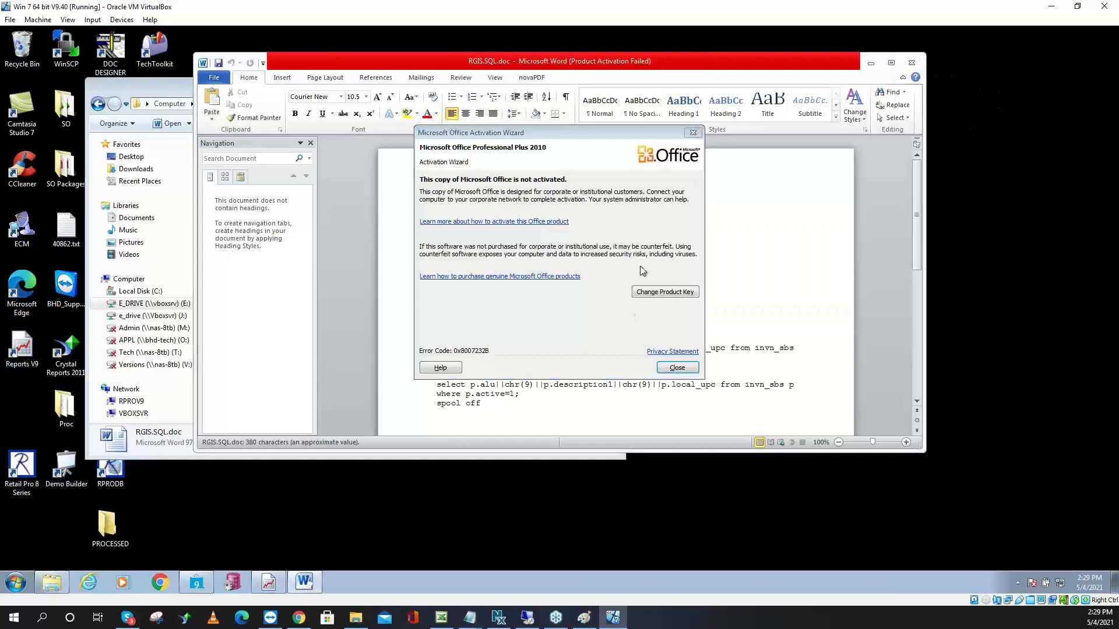
left_click(676, 367)
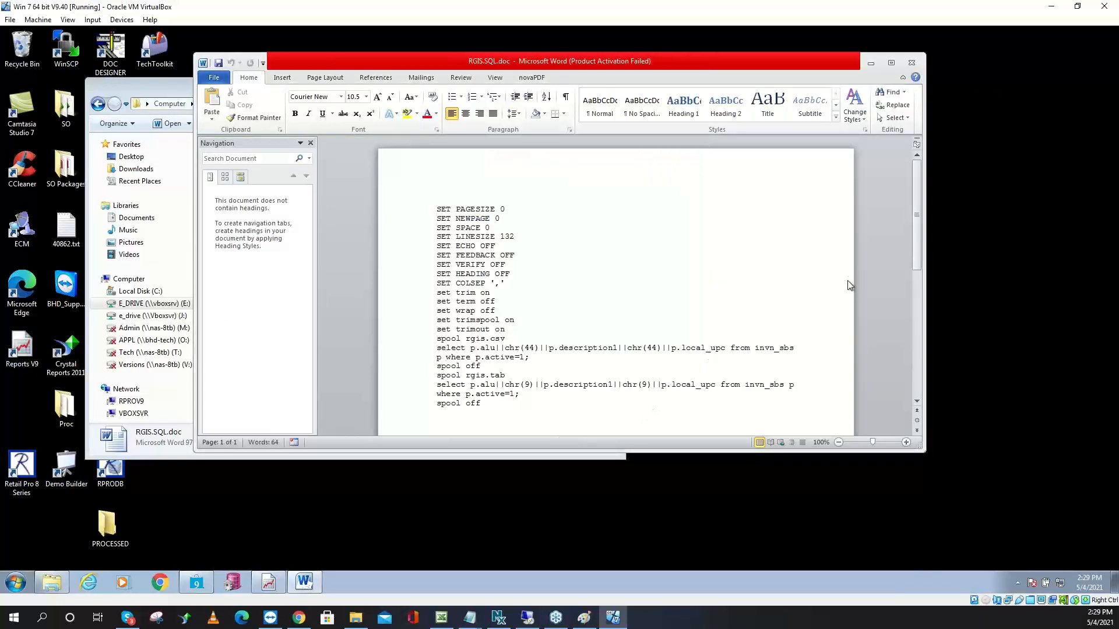
left_click(911, 62)
Rename RGIS.SQL.doc back to RGIS.SQL, accept the extension change, and close its Notepad view
left_click(310, 161)
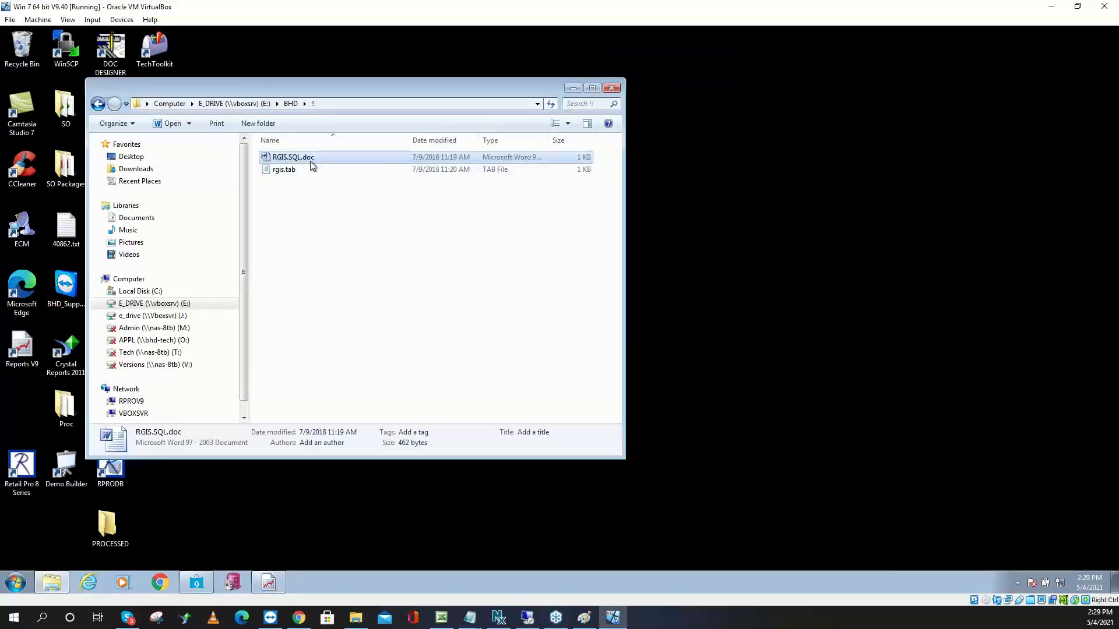
left_click(322, 157)
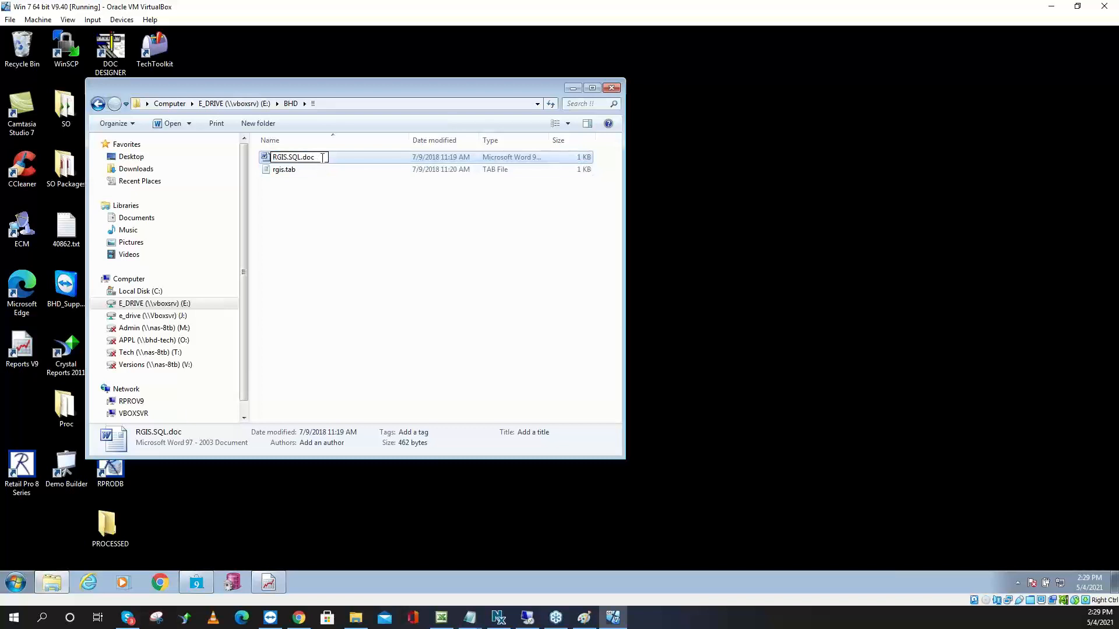
key("BackSpace")
key("BackSpace")
key("BackSpace")
key("BackSpace")
key("Return")
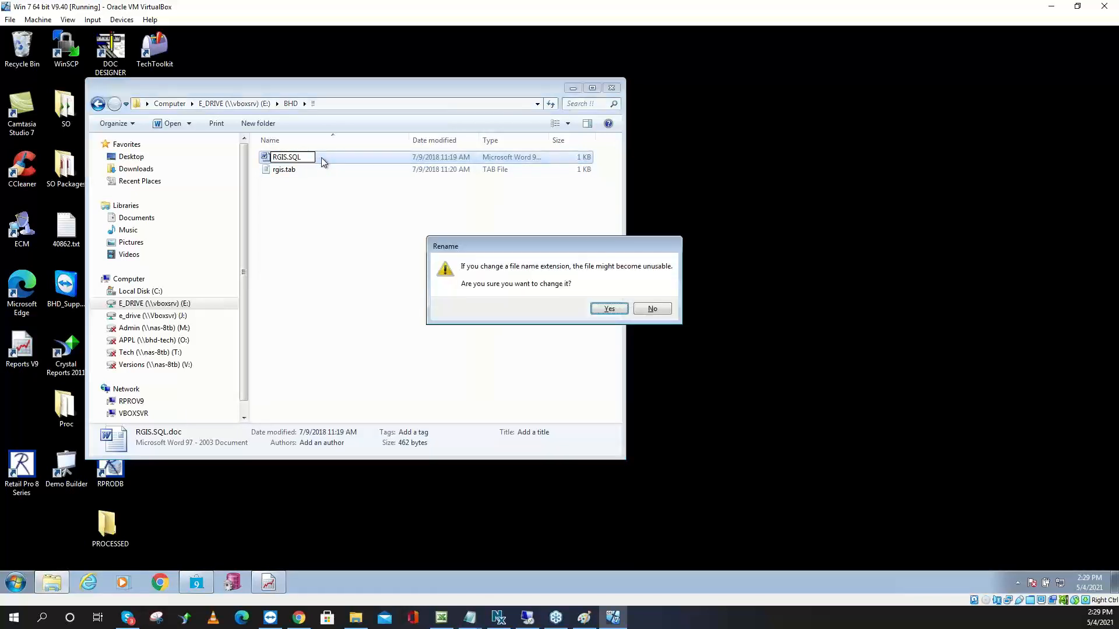
left_click(609, 309)
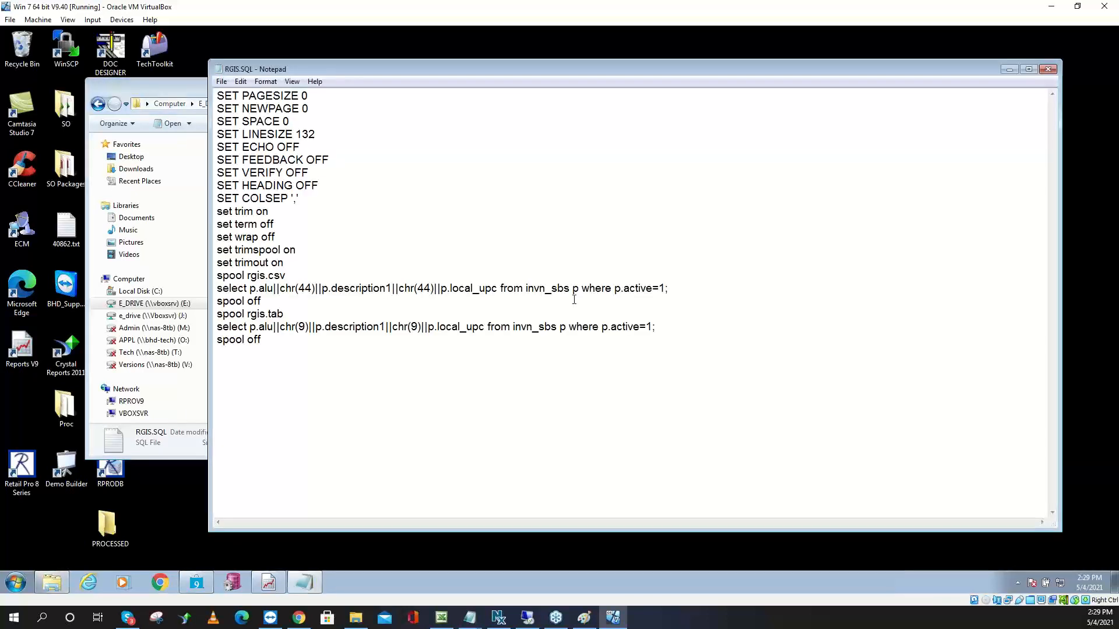
left_click(1044, 70)
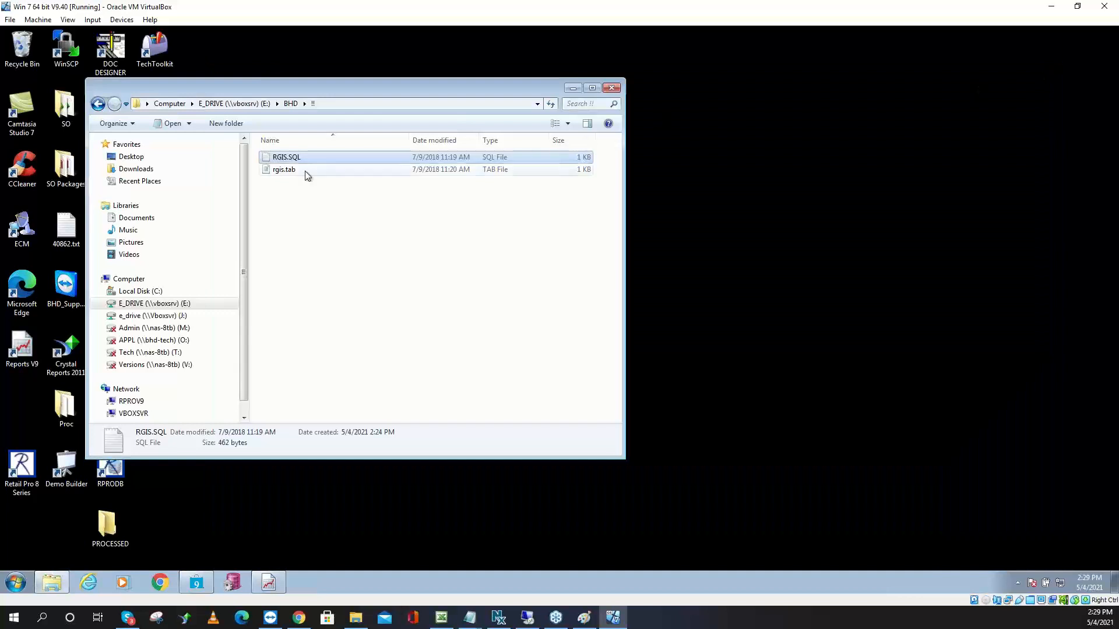
Navigate from the E drive into the BHD\PI Script folder
left_click(252, 105)
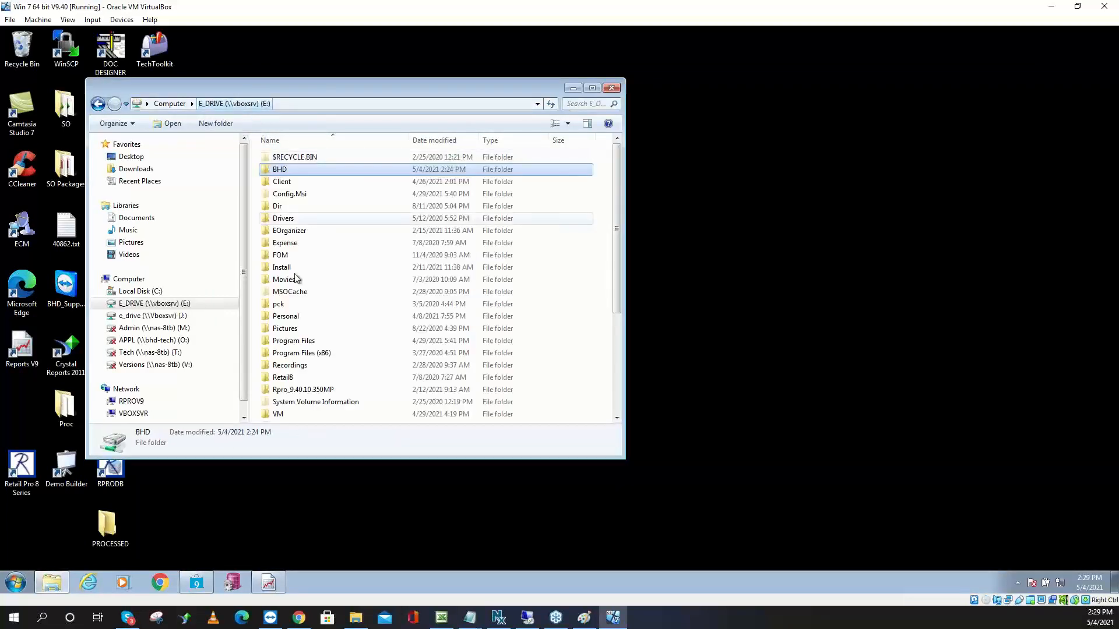
left_click(297, 378)
scroll(306, 382, "down", 2)
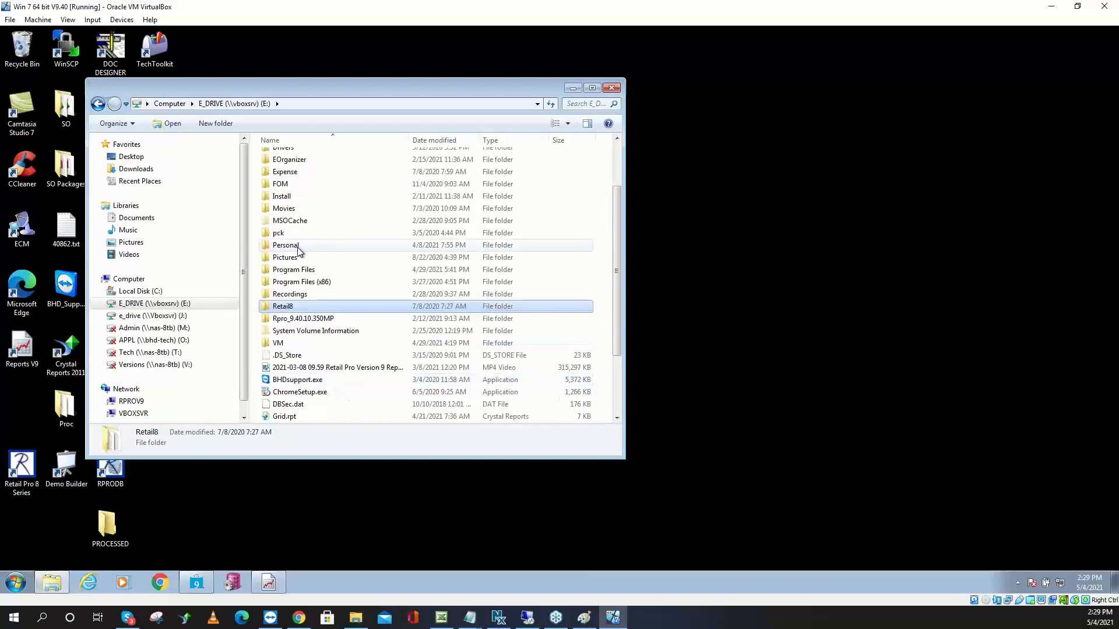
scroll(302, 250, "up", 2)
double_click(299, 174)
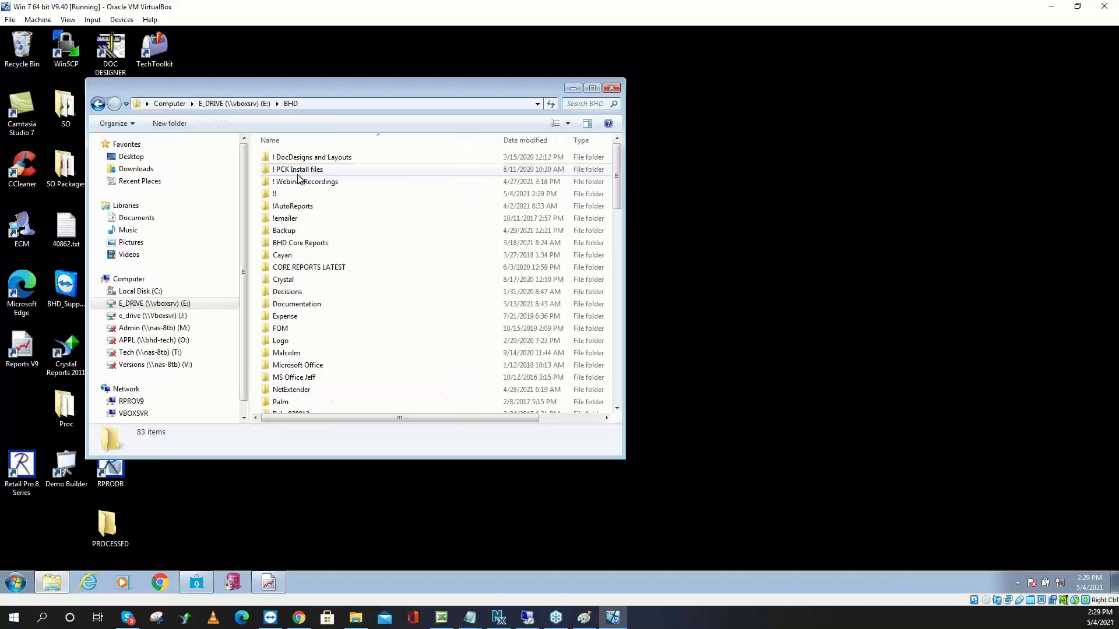
scroll(302, 326, "down", 2)
scroll(305, 332, "down", 4)
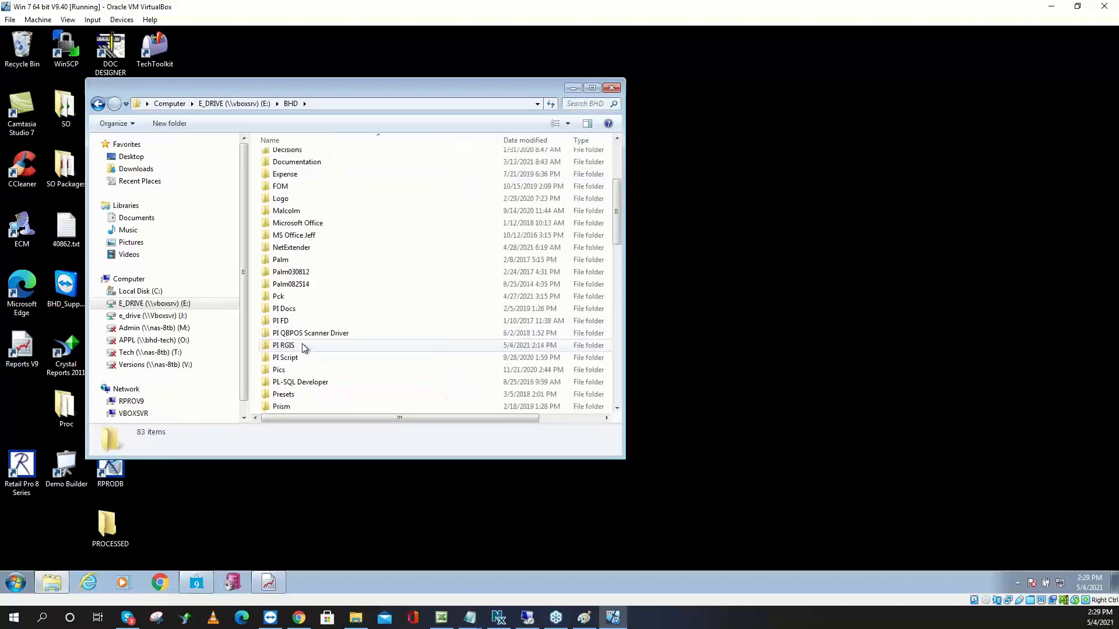
double_click(286, 284)
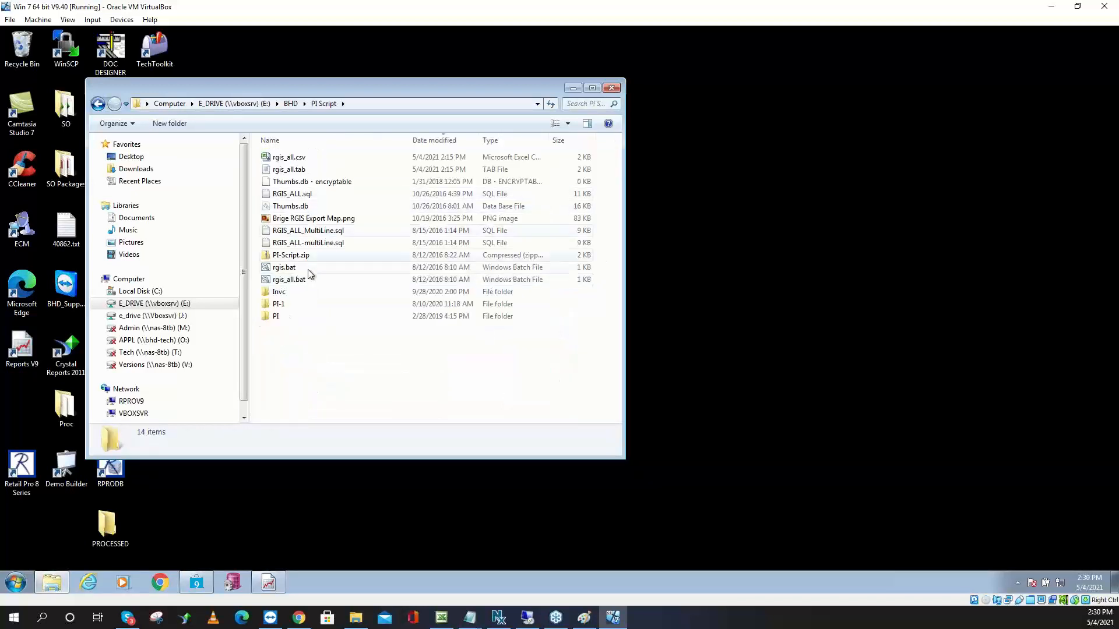
Open RGIS_ALL.sql in Notepad, highlight the iv.store_no = 1 condition, then close it
double_click(311, 194)
scroll(371, 362, "down", 13)
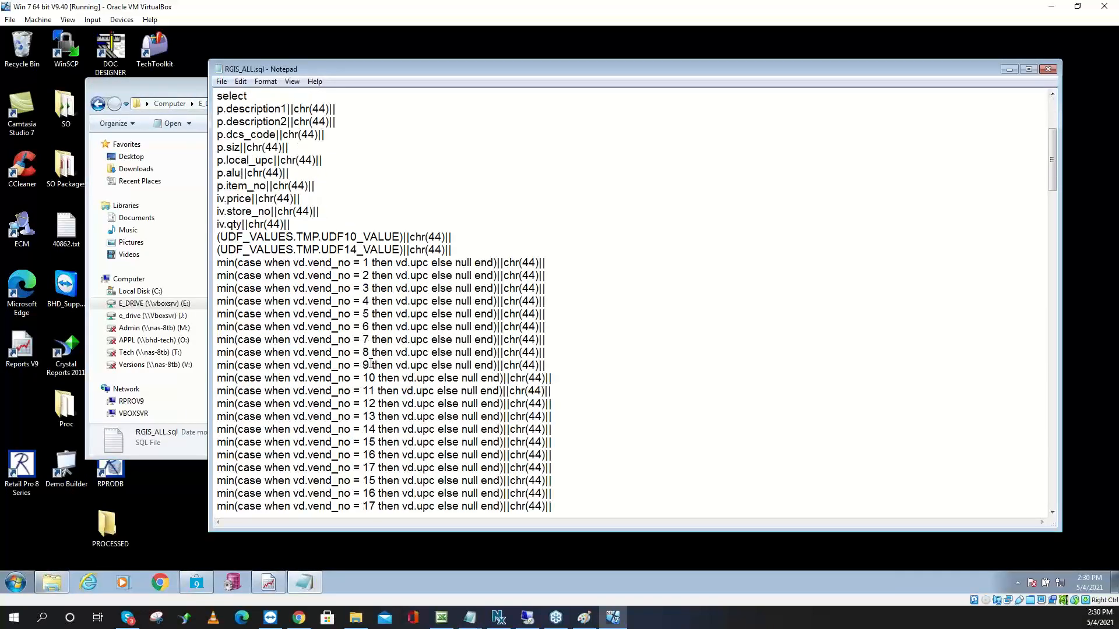
scroll(370, 364, "down", 8)
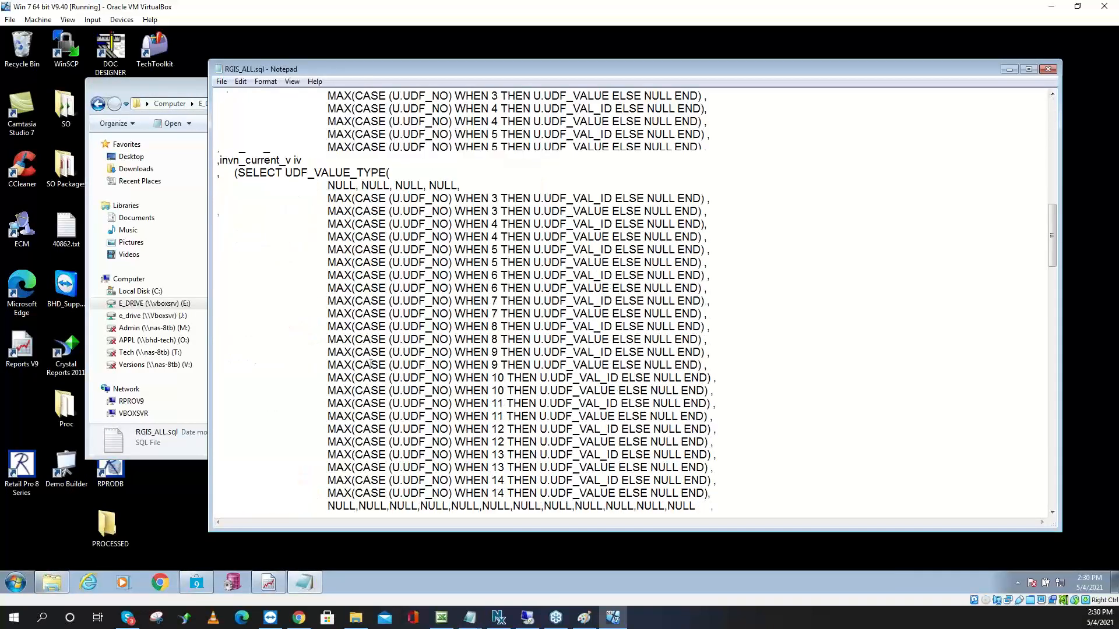
scroll(371, 363, "down", 2)
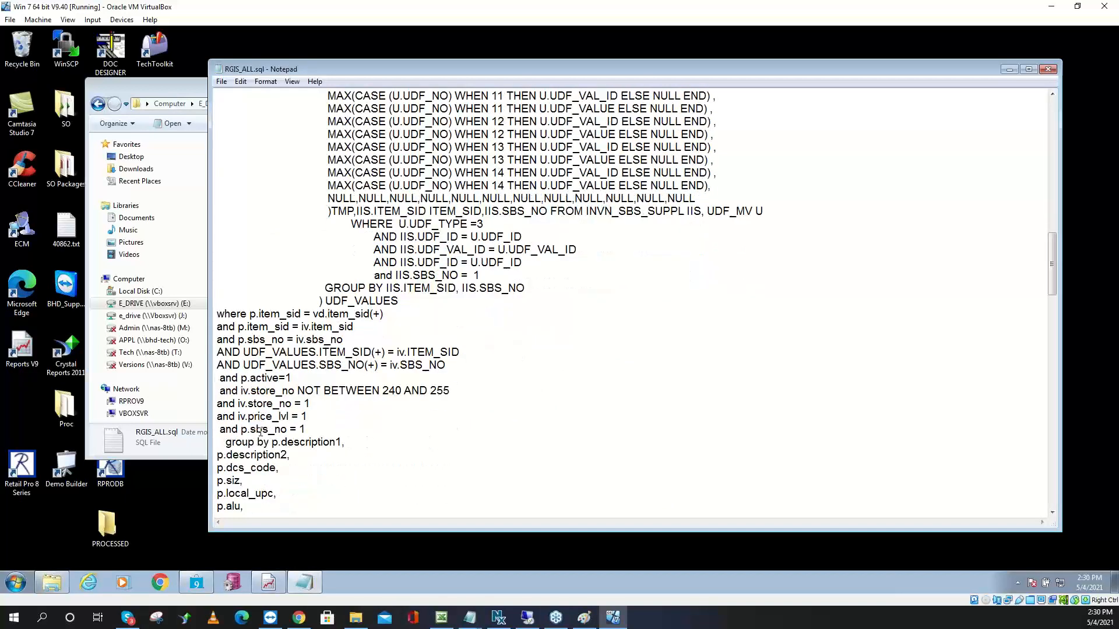
left_click_drag(316, 400, 237, 403)
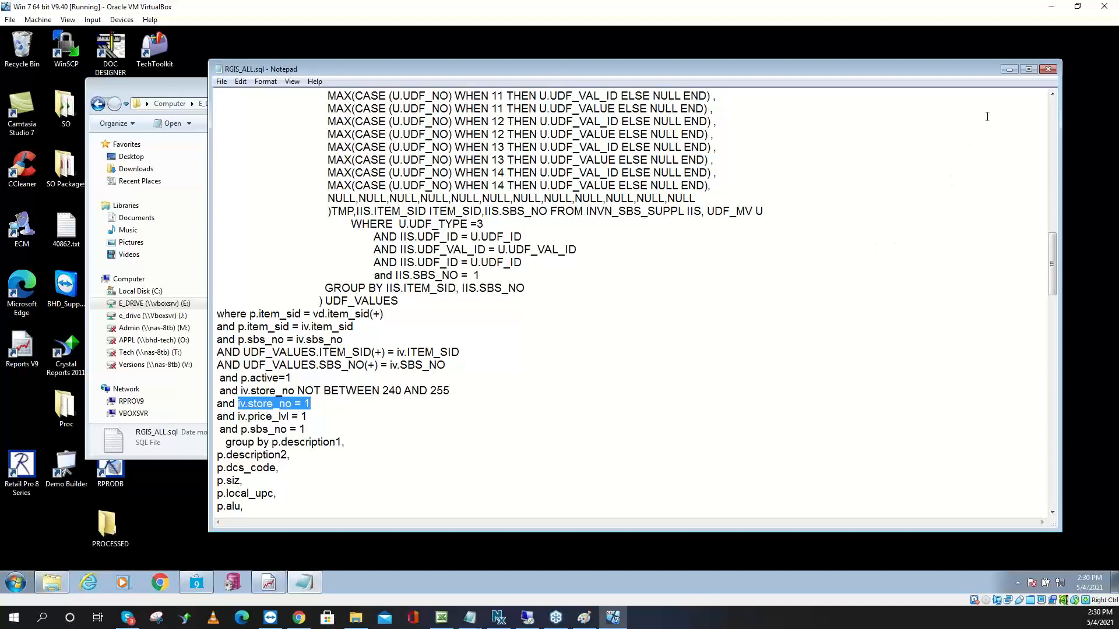
left_click(1047, 69)
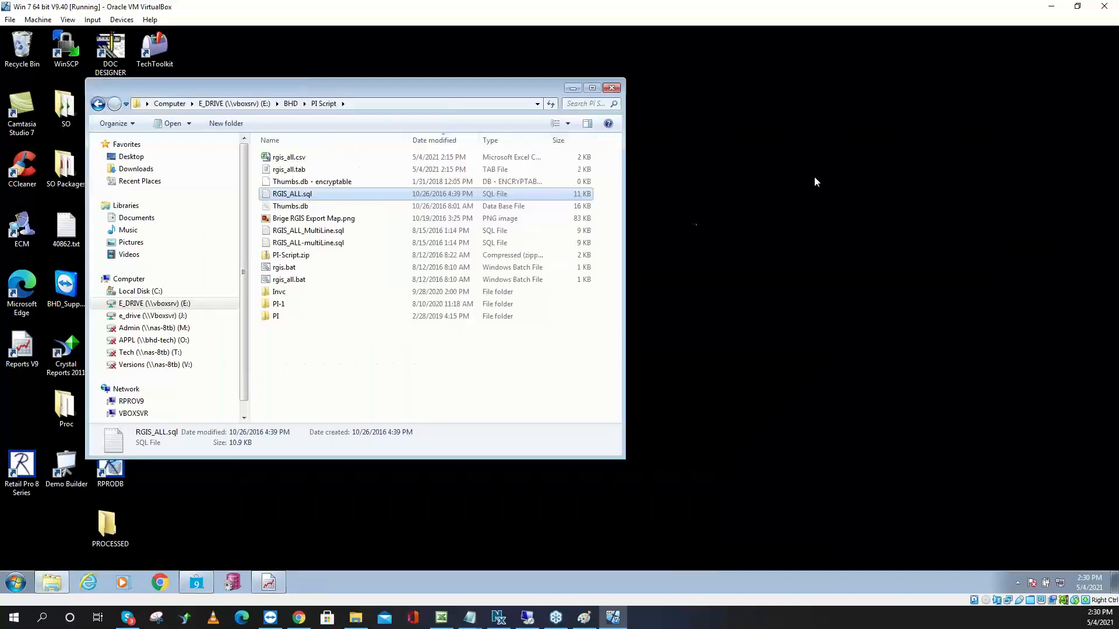
left_click(305, 171)
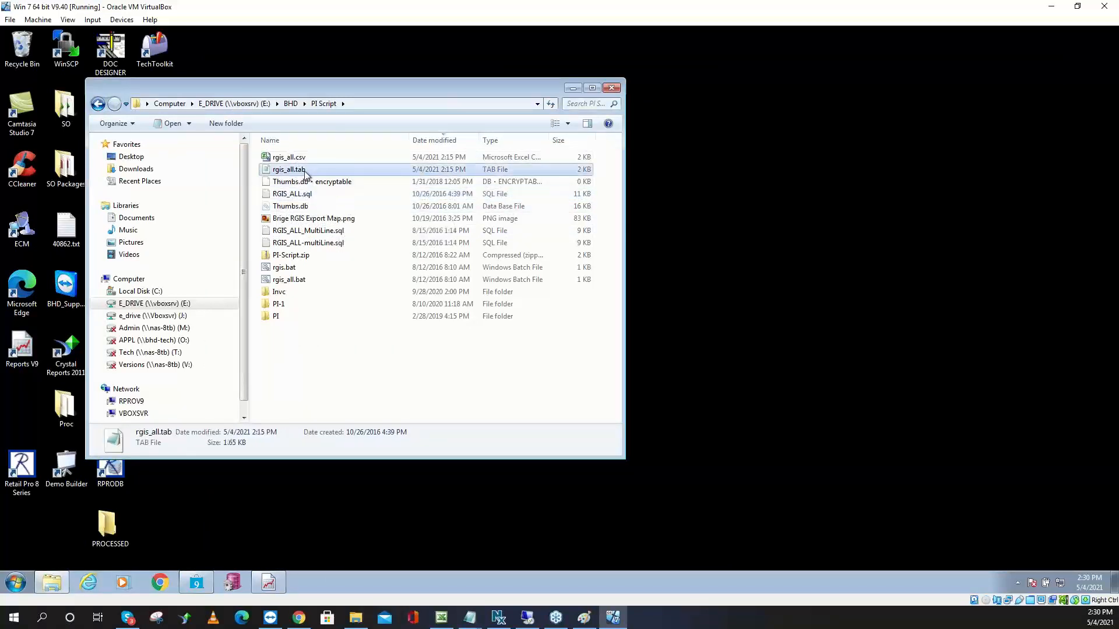
right_click(305, 174)
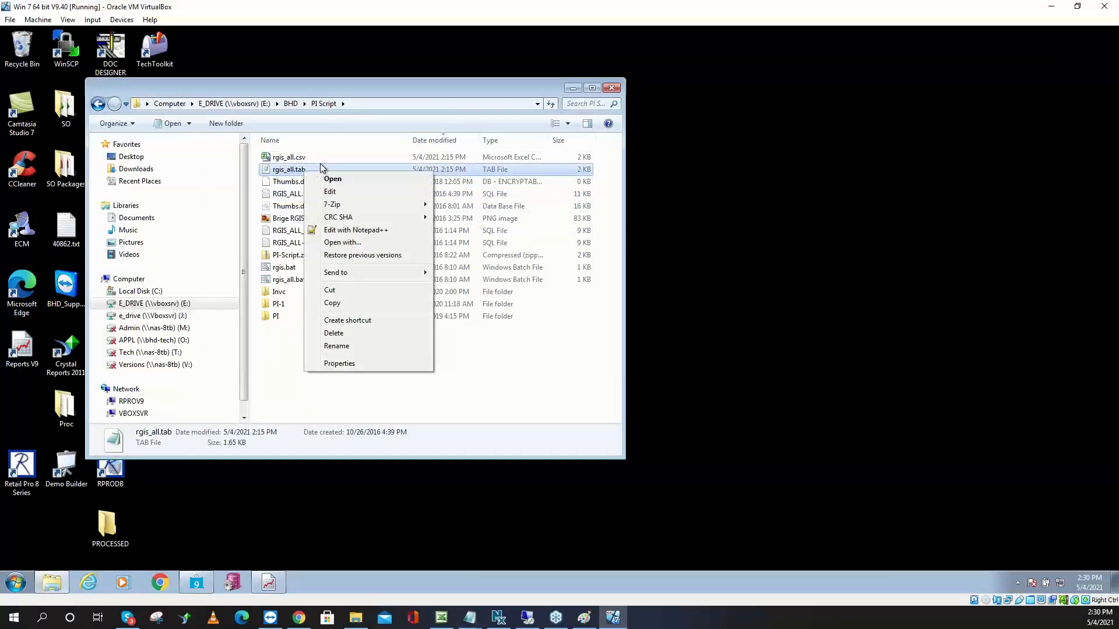
left_click(290, 281)
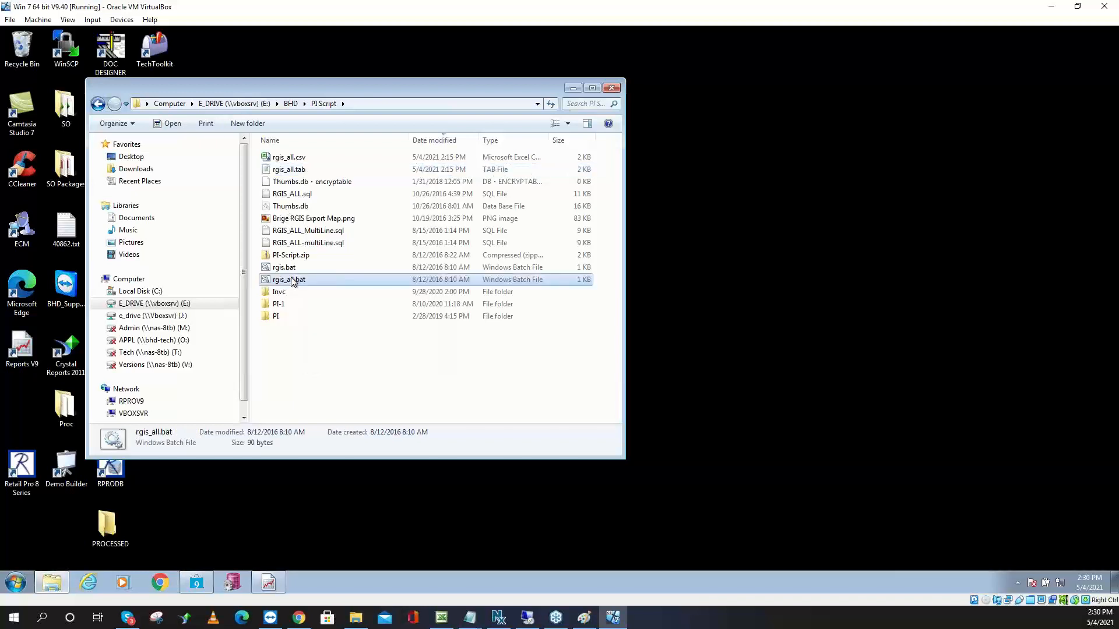
right_click(320, 285)
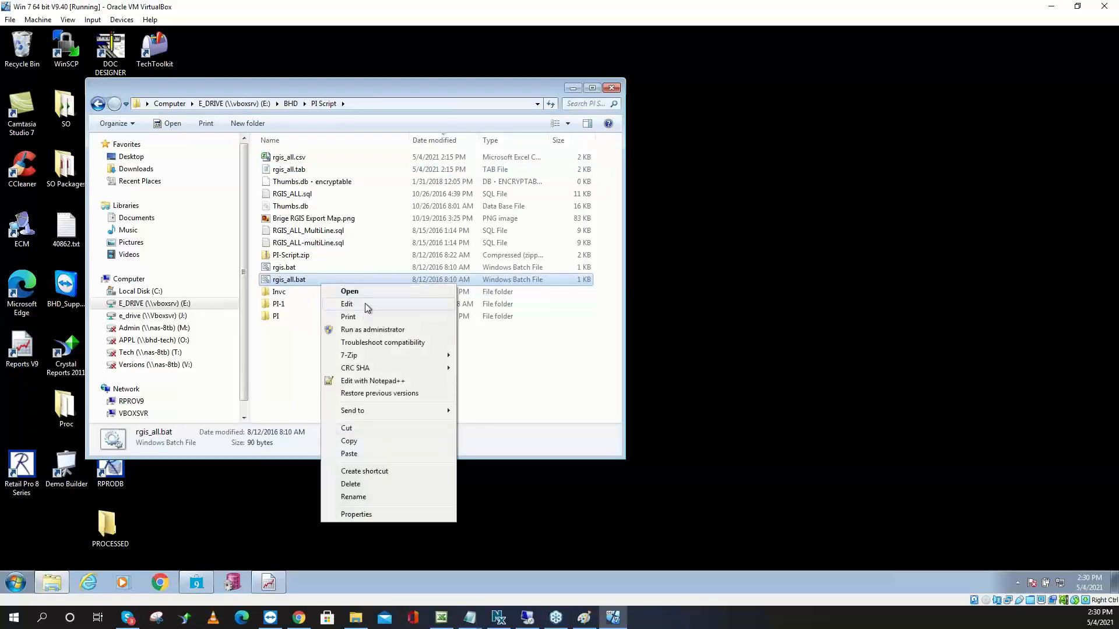
left_click(347, 304)
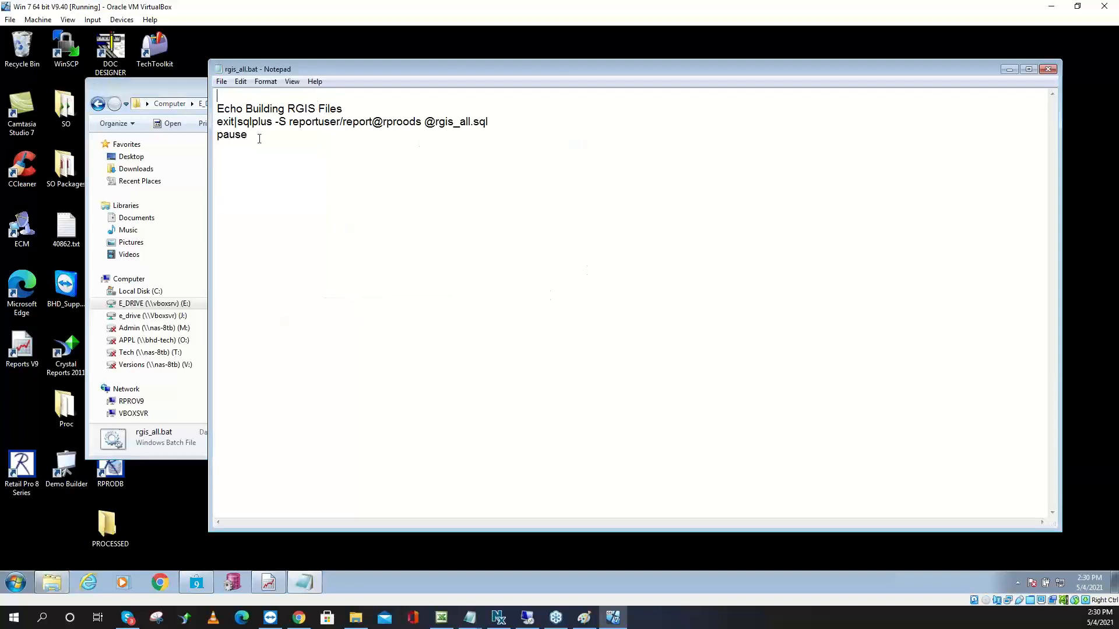
left_click_drag(273, 121, 242, 126)
left_click_drag(489, 123, 427, 122)
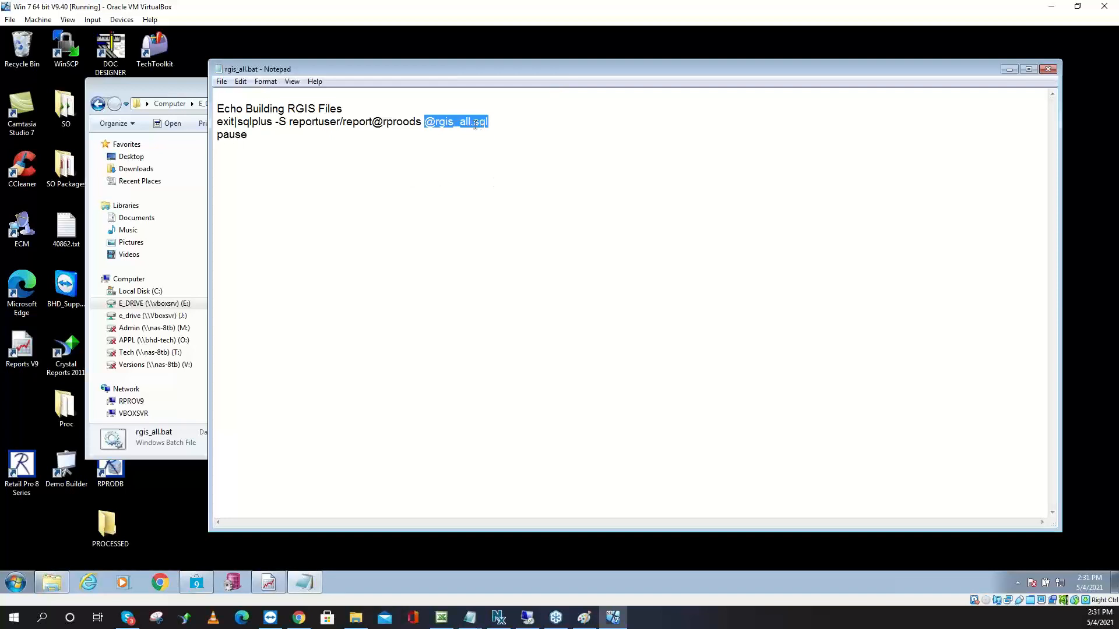
left_click_drag(489, 123, 432, 124)
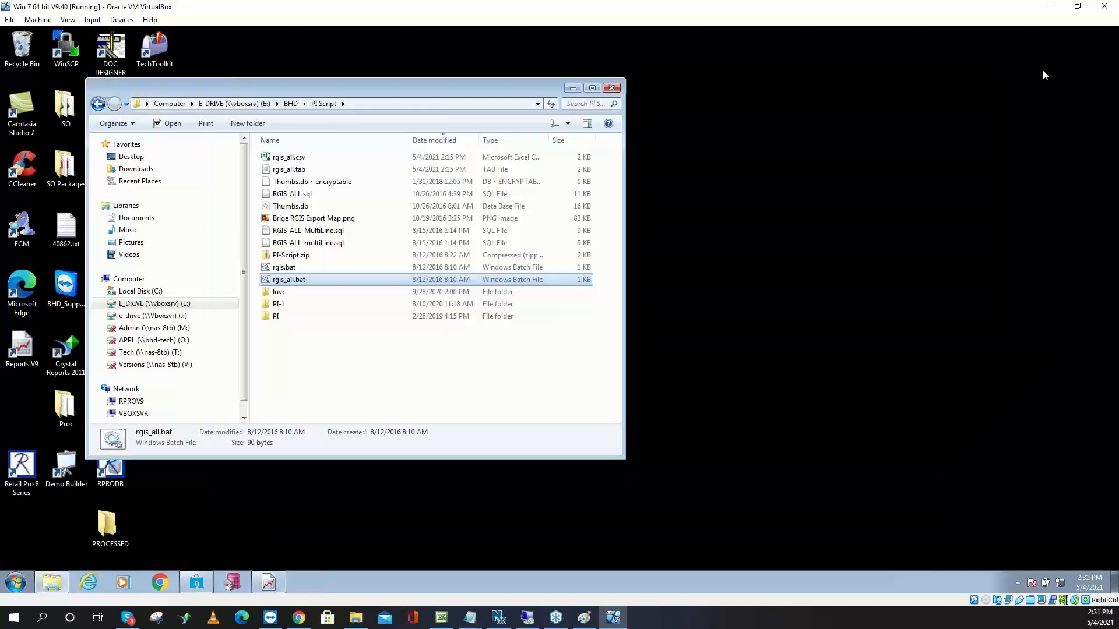
left_click(1048, 69)
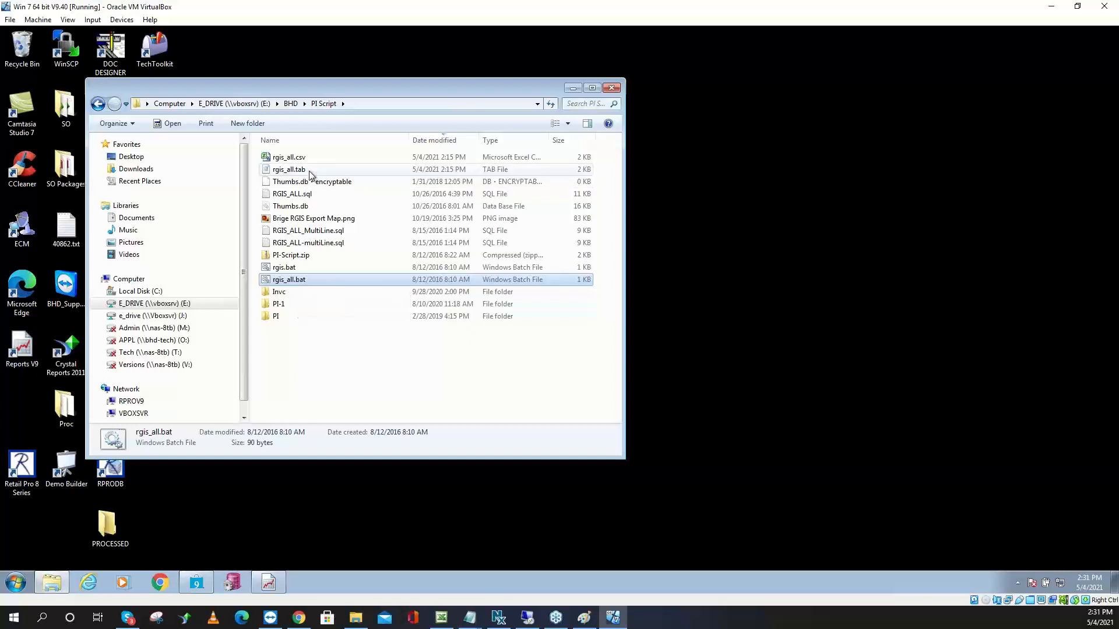
Reopen RGIS_ALL.sql and scroll down to the spool off / spool rgis_all.tab section
left_click(309, 196)
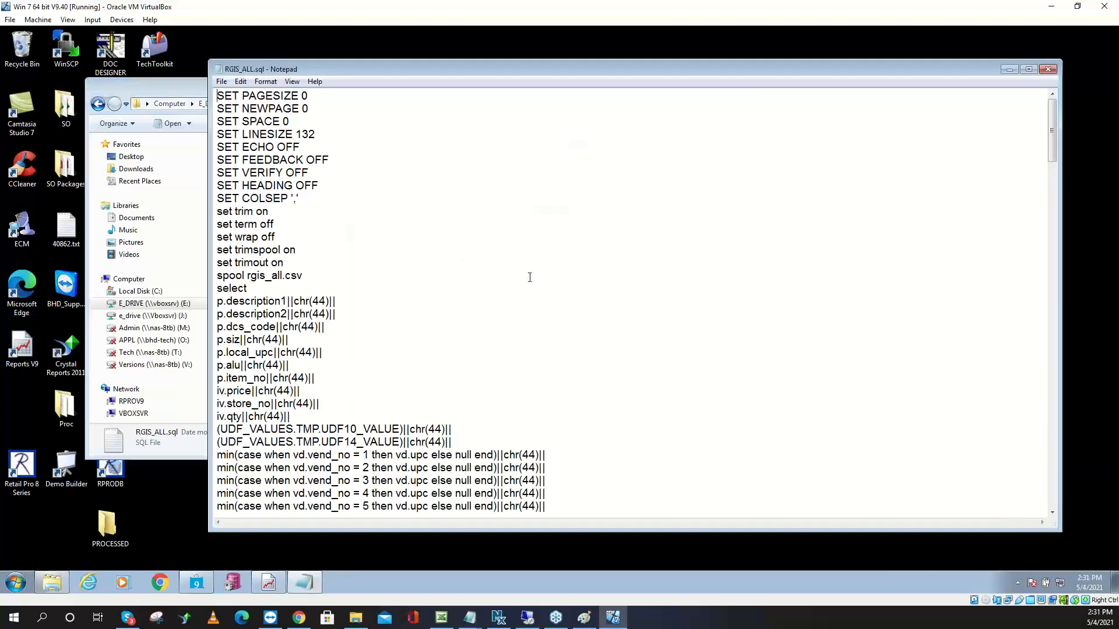
scroll(530, 277, "down", 8)
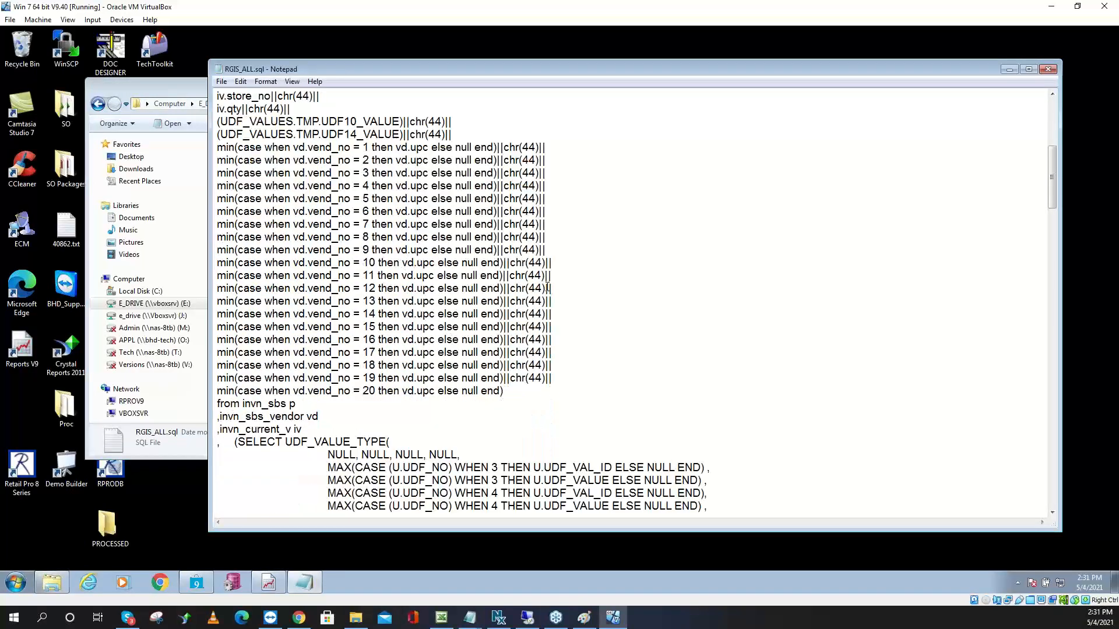
scroll(548, 288, "down", 8)
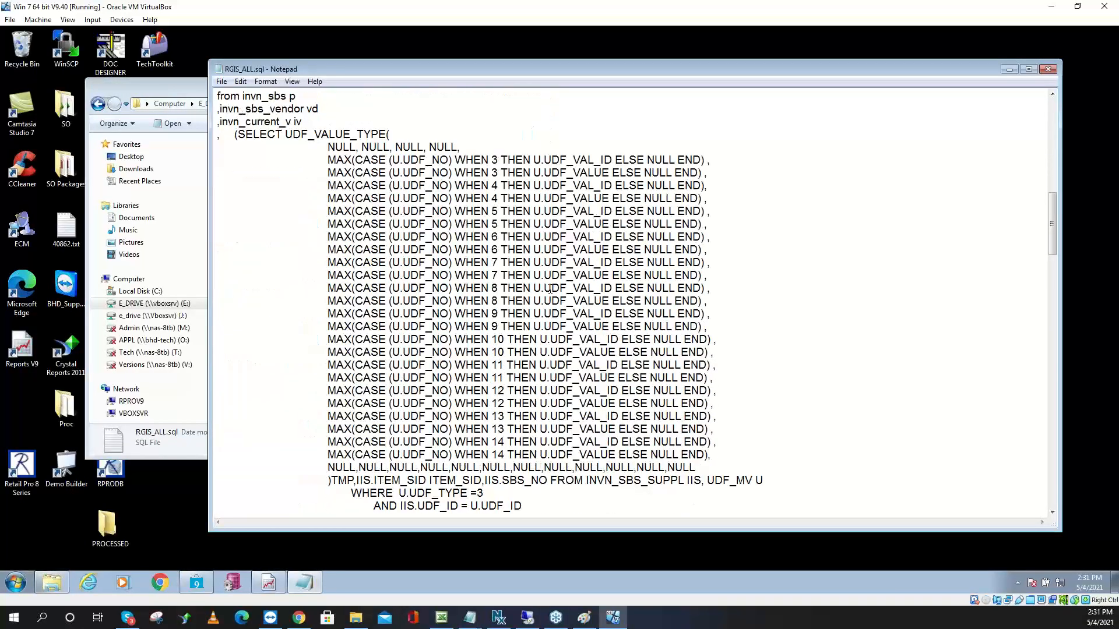
scroll(550, 289, "down", 5)
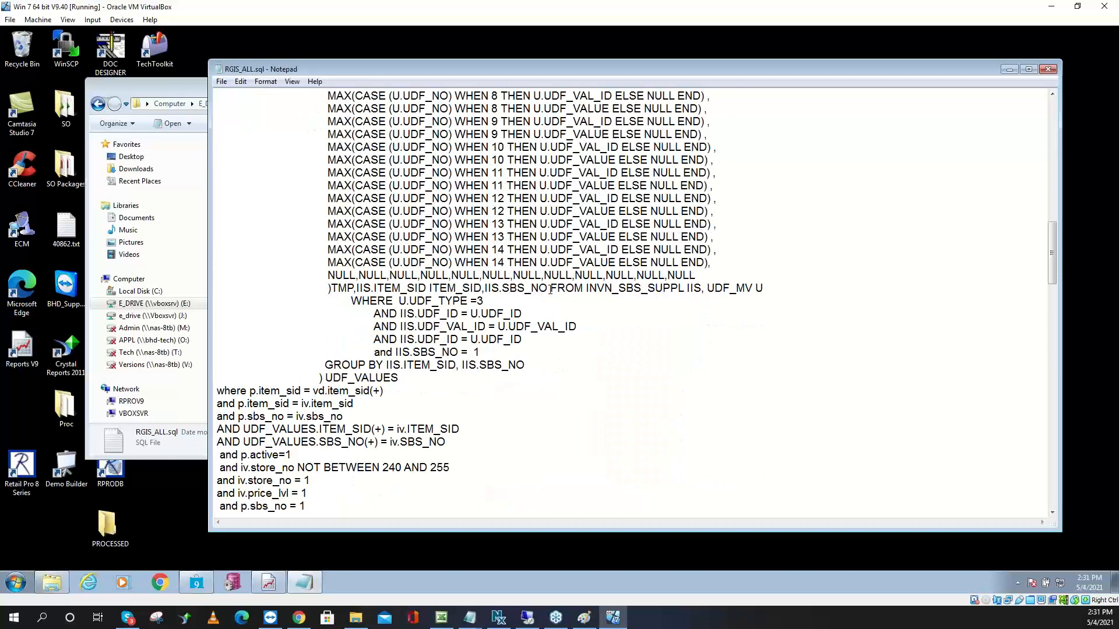
scroll(550, 289, "down", 4)
scroll(550, 289, "down", 3)
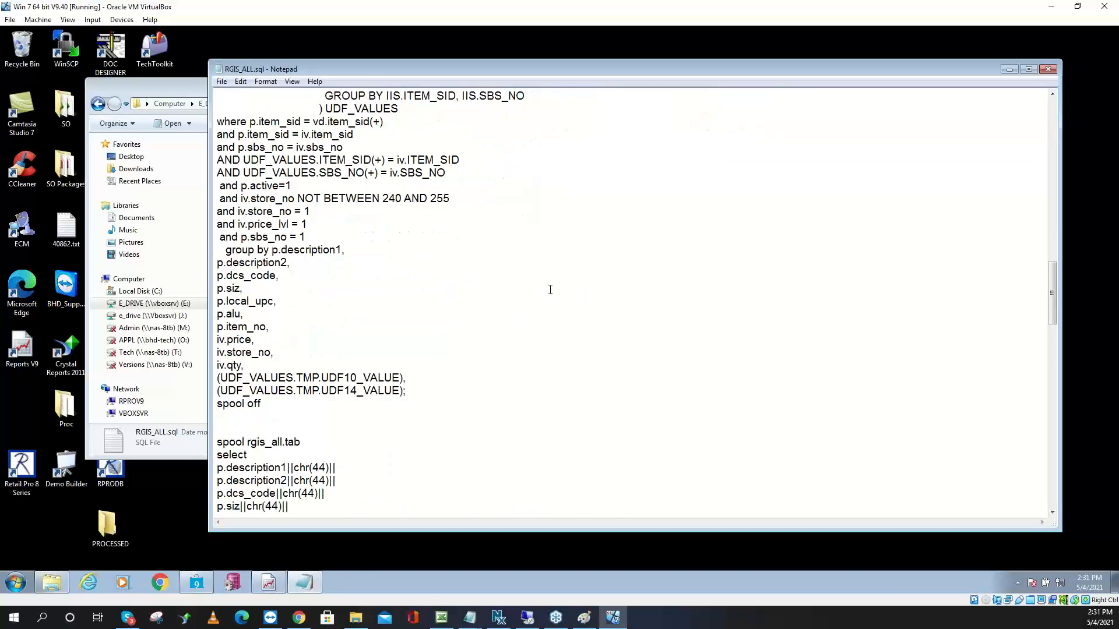